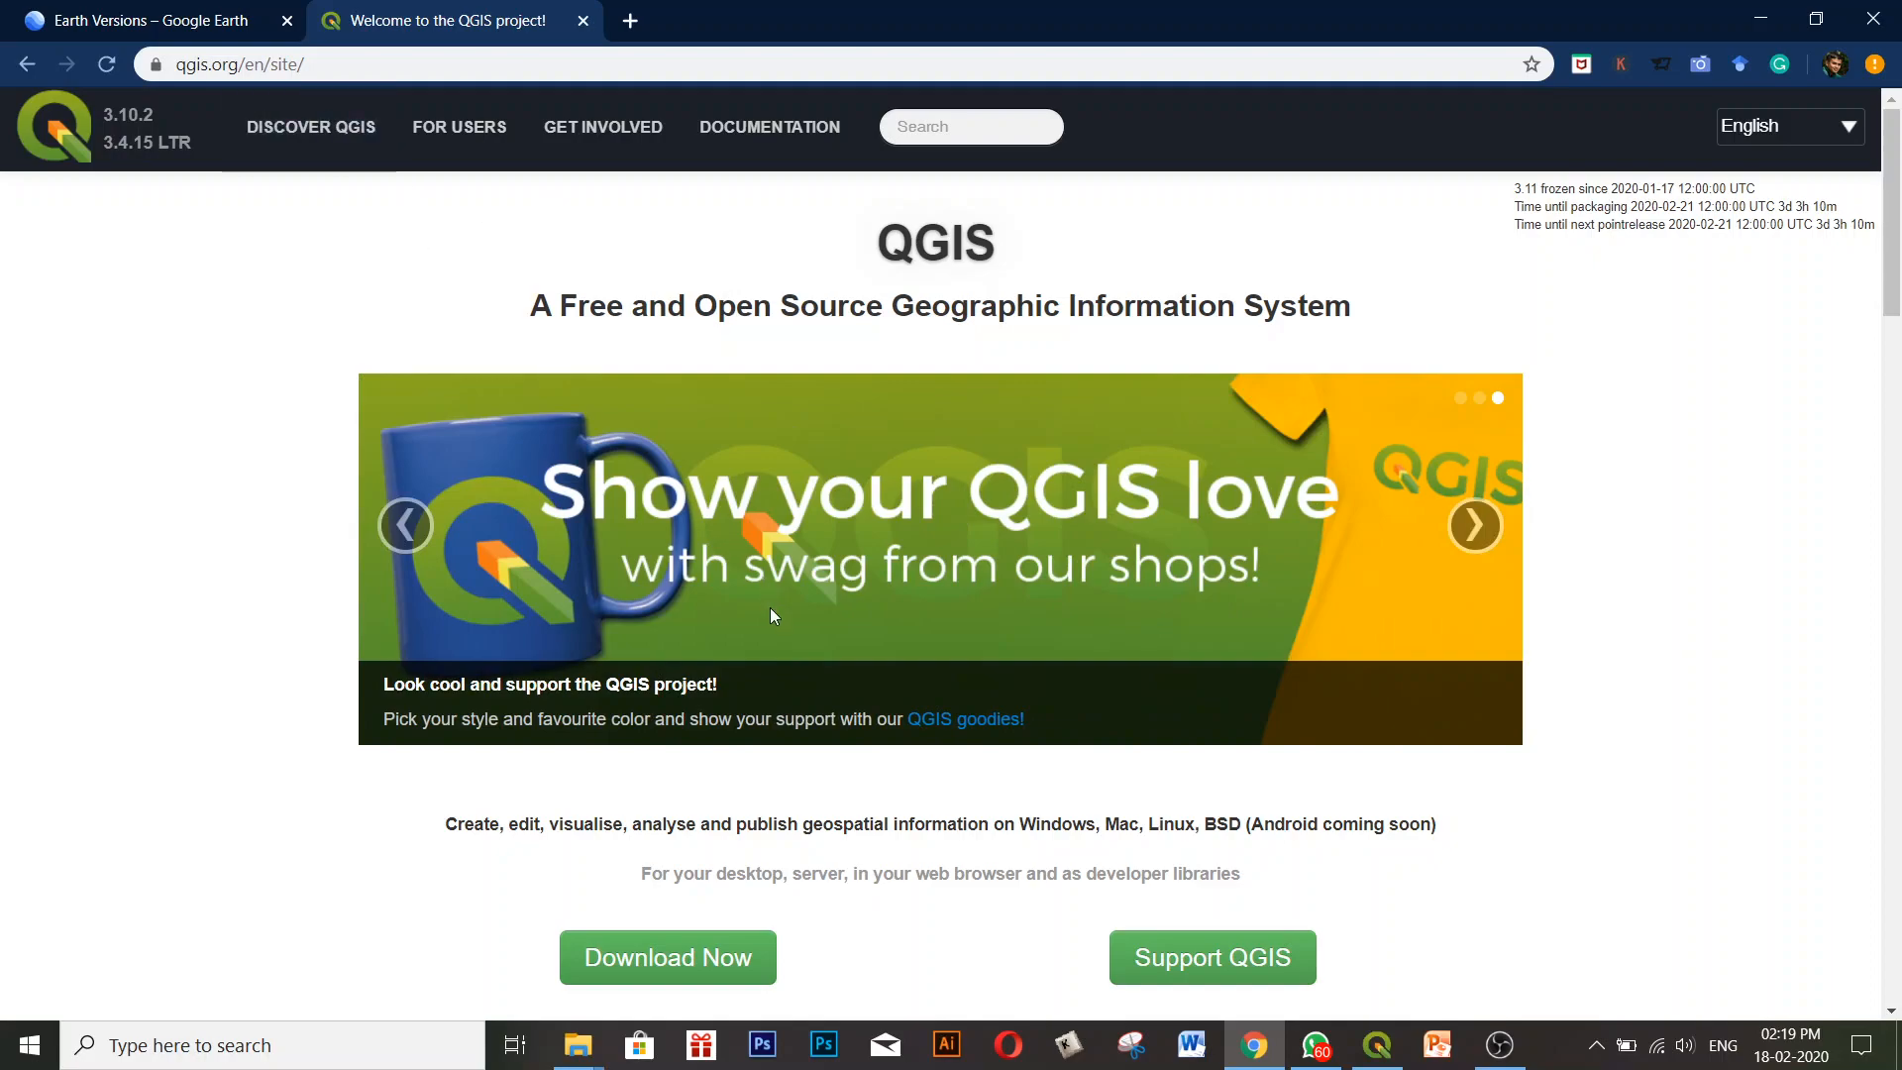
Look over the QGIS home page's download section and the Google Earth Pro on desktop option on the Earth Versions page.
scroll(751, 903, down, 1)
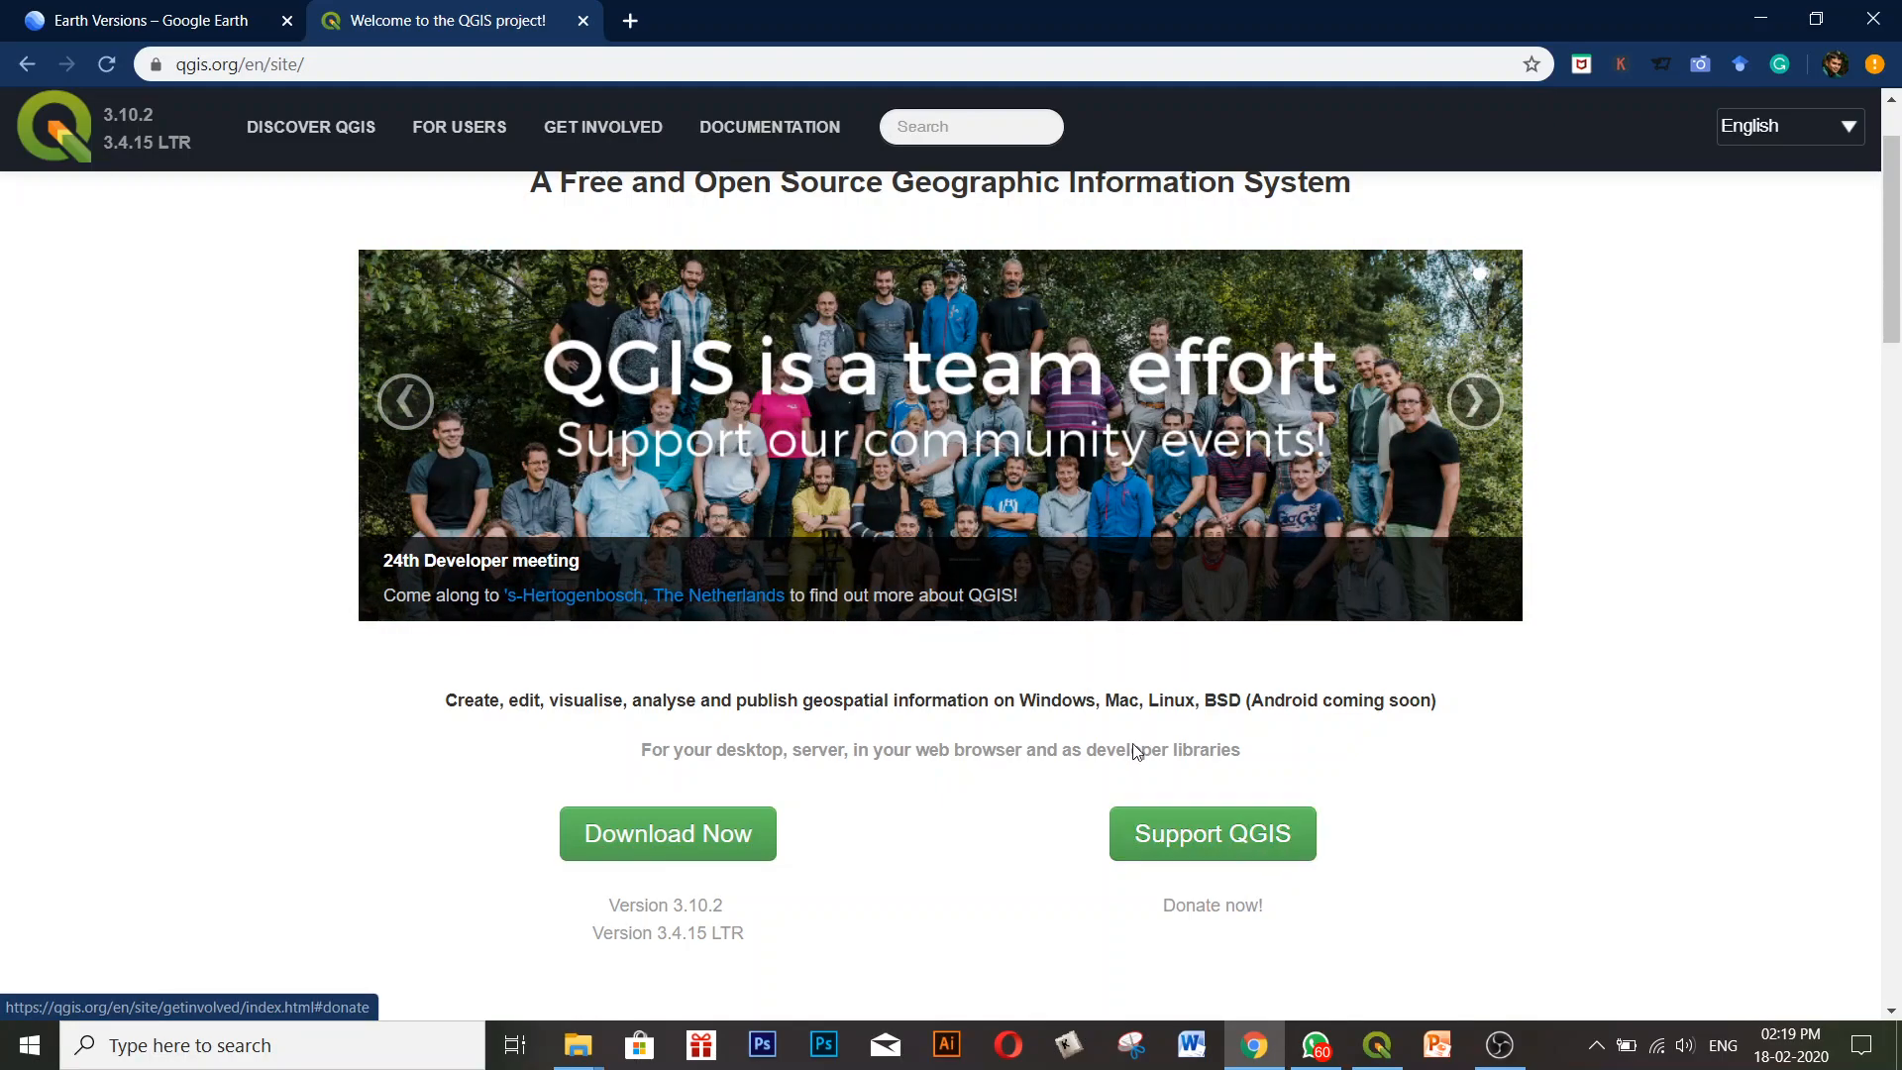
click(198, 17)
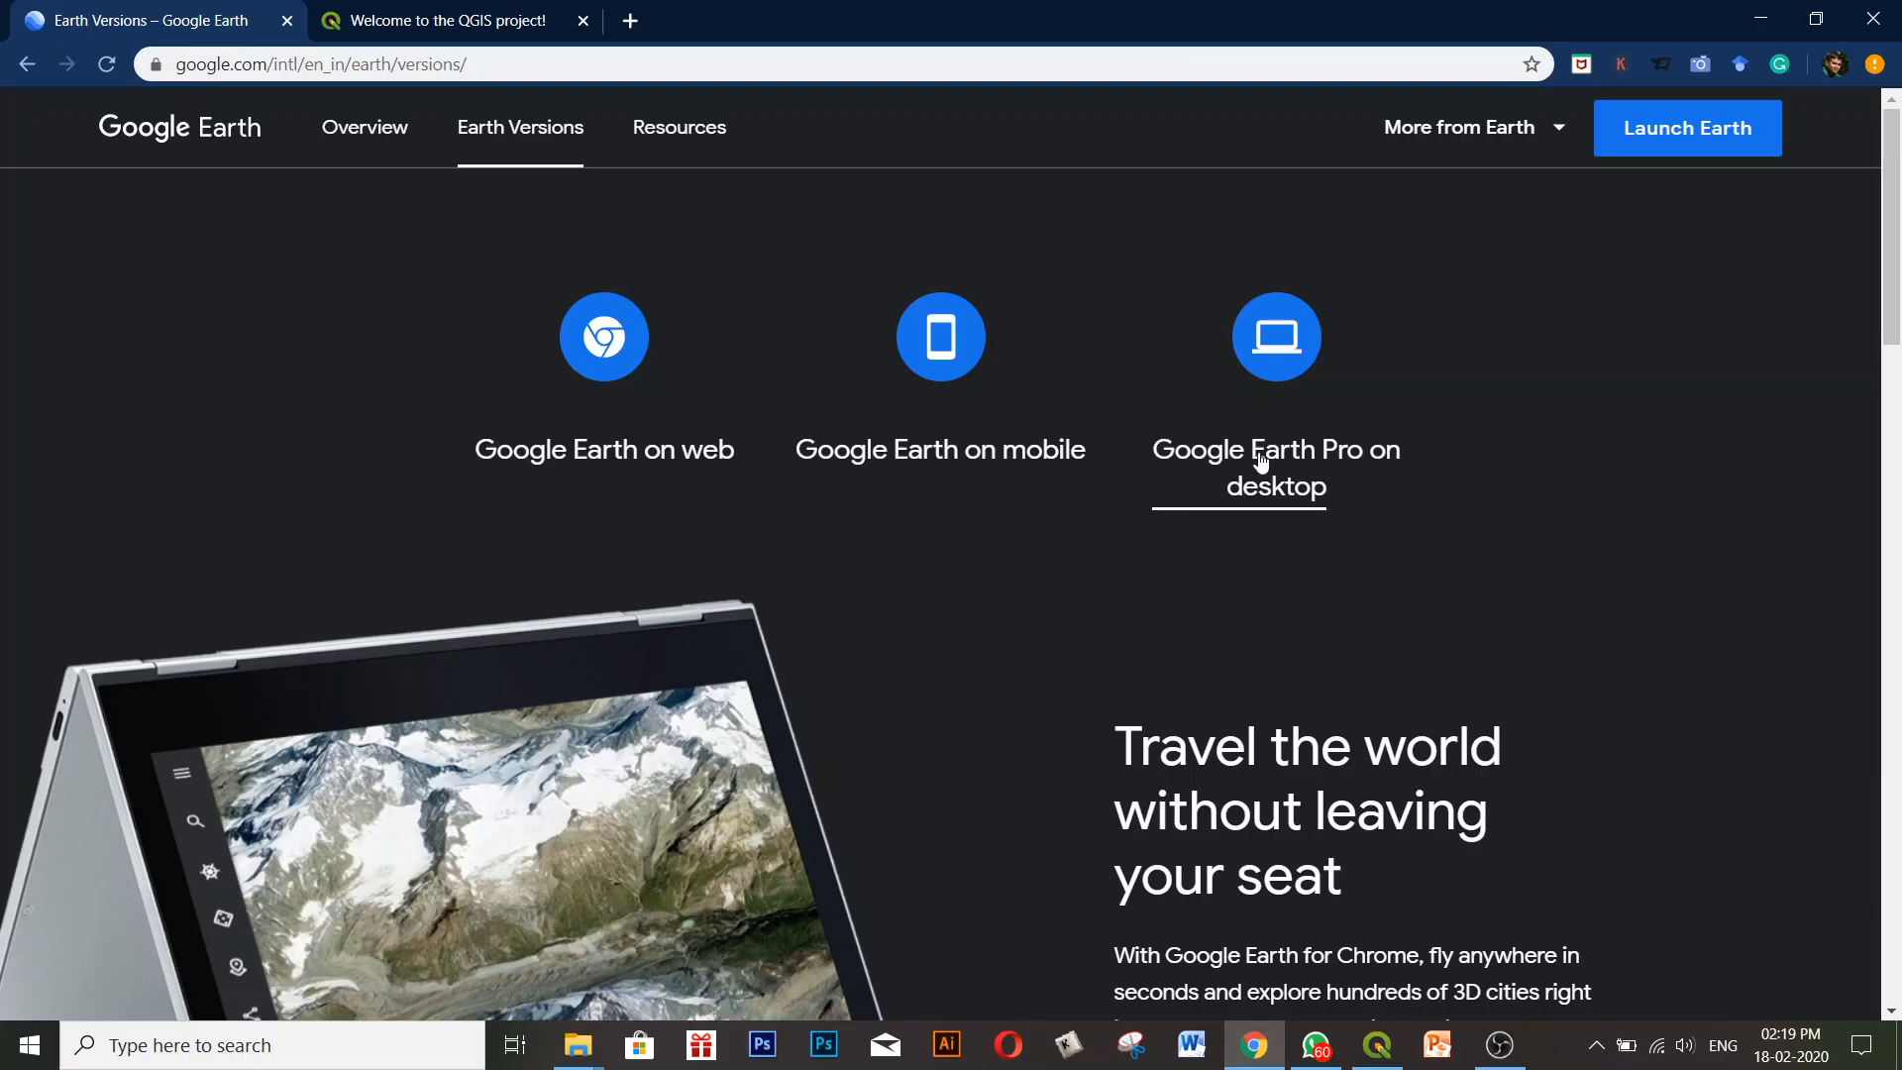
scroll(1238, 508, down, 8)
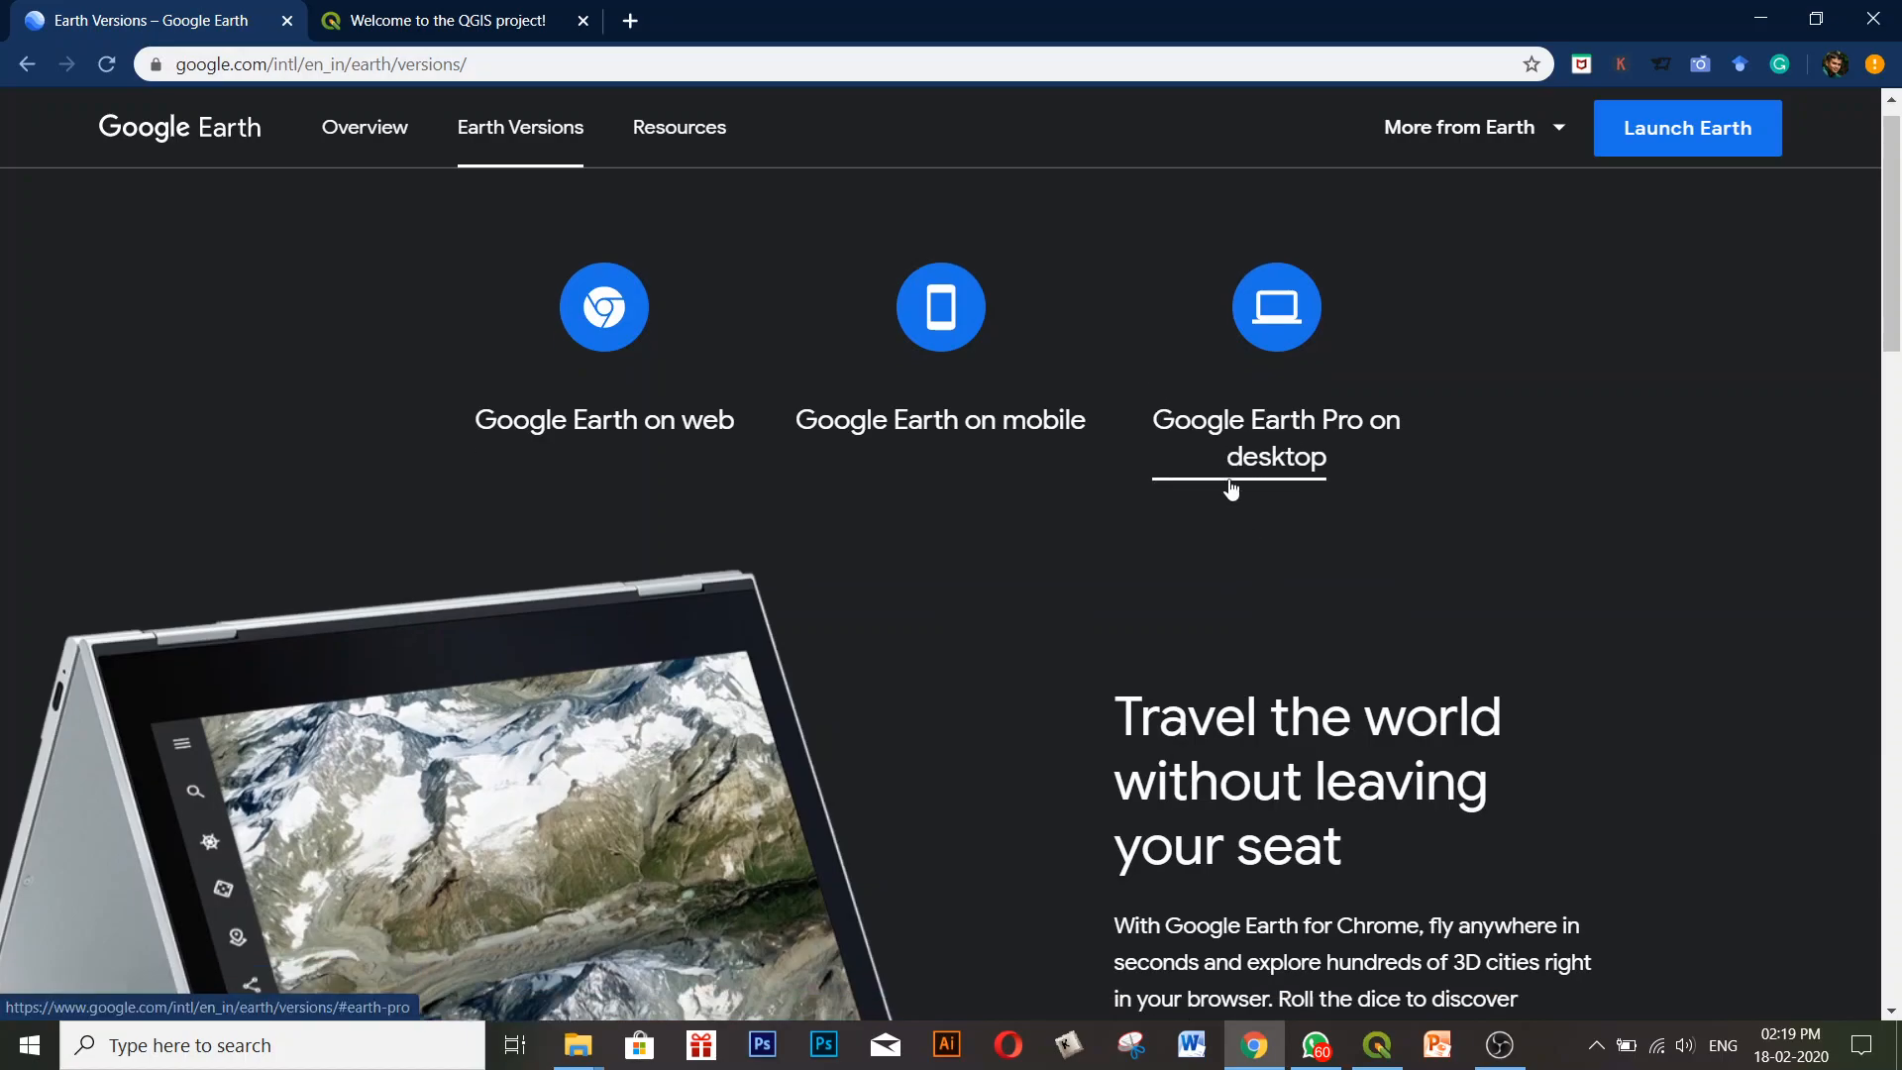
scroll(1229, 485, up, 8)
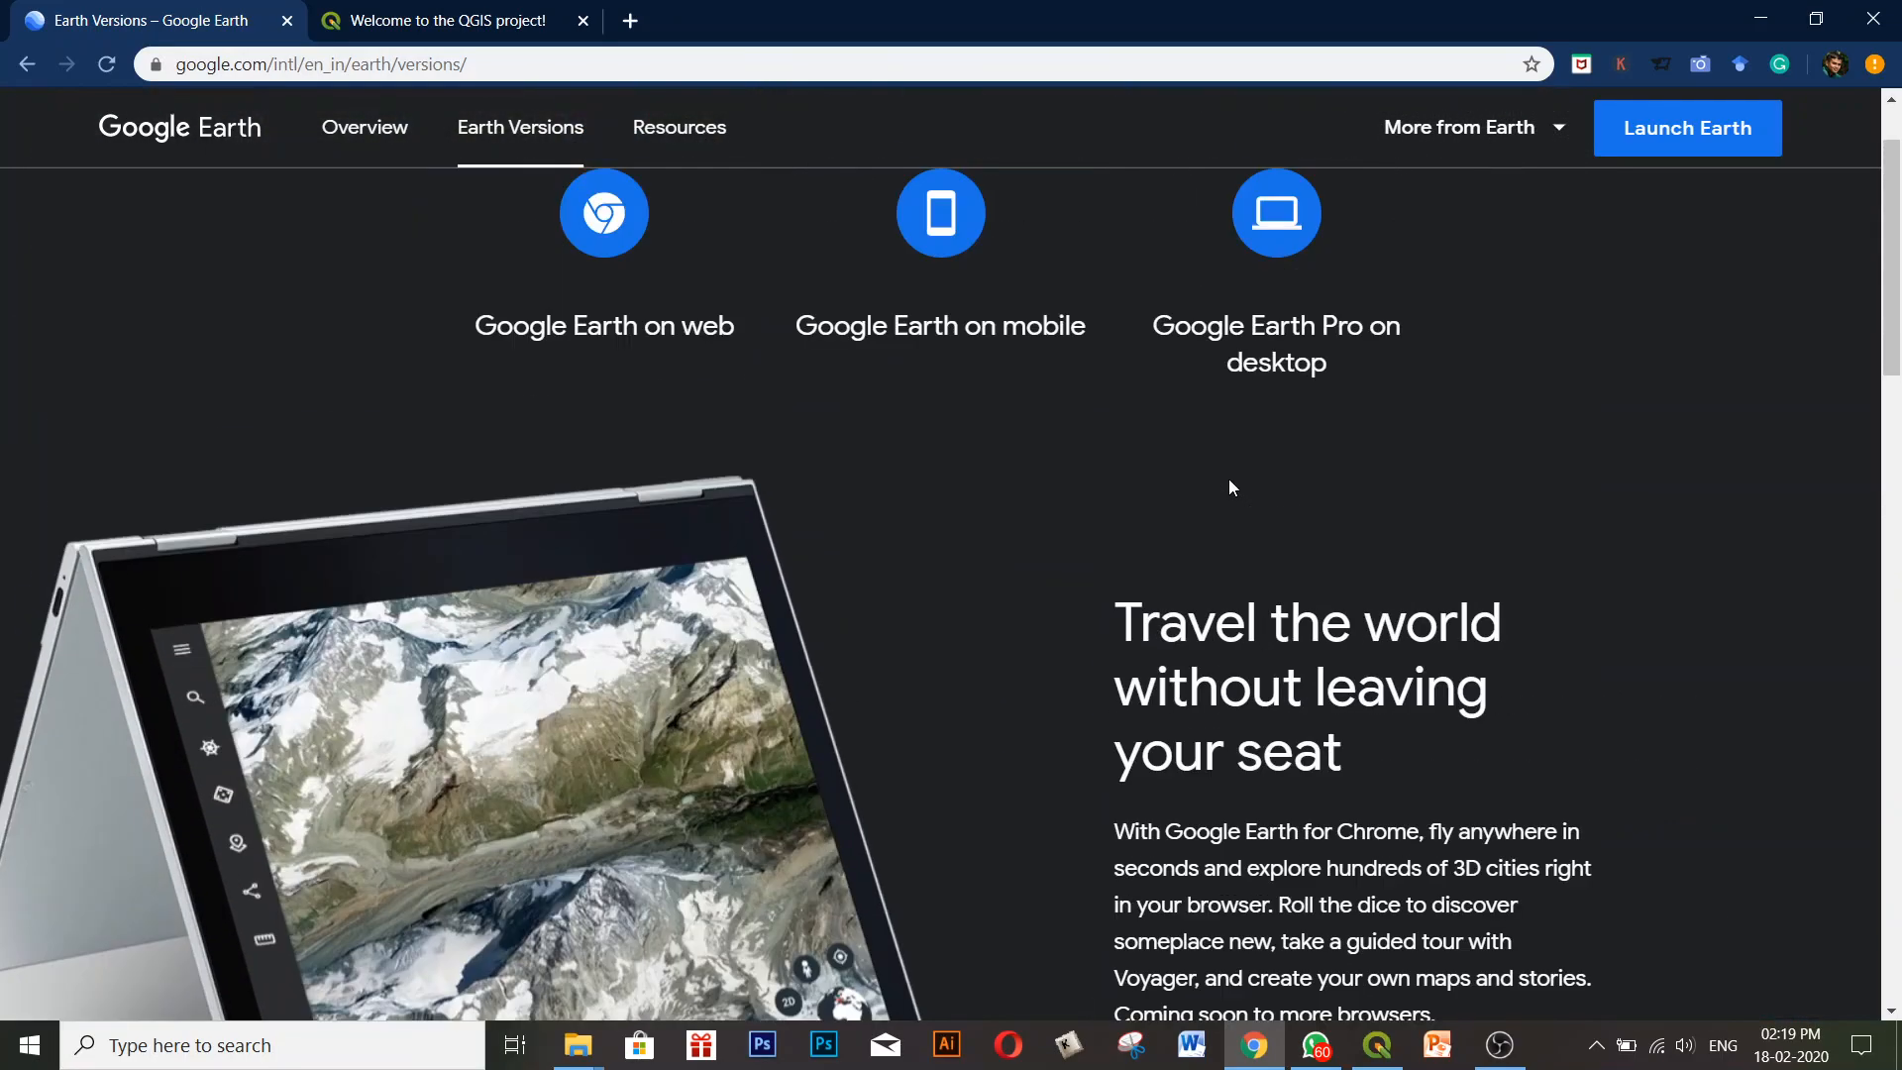
Minimize the browser, search the computer for "google", launch Google Earth Pro and maximize its window.
click(1750, 24)
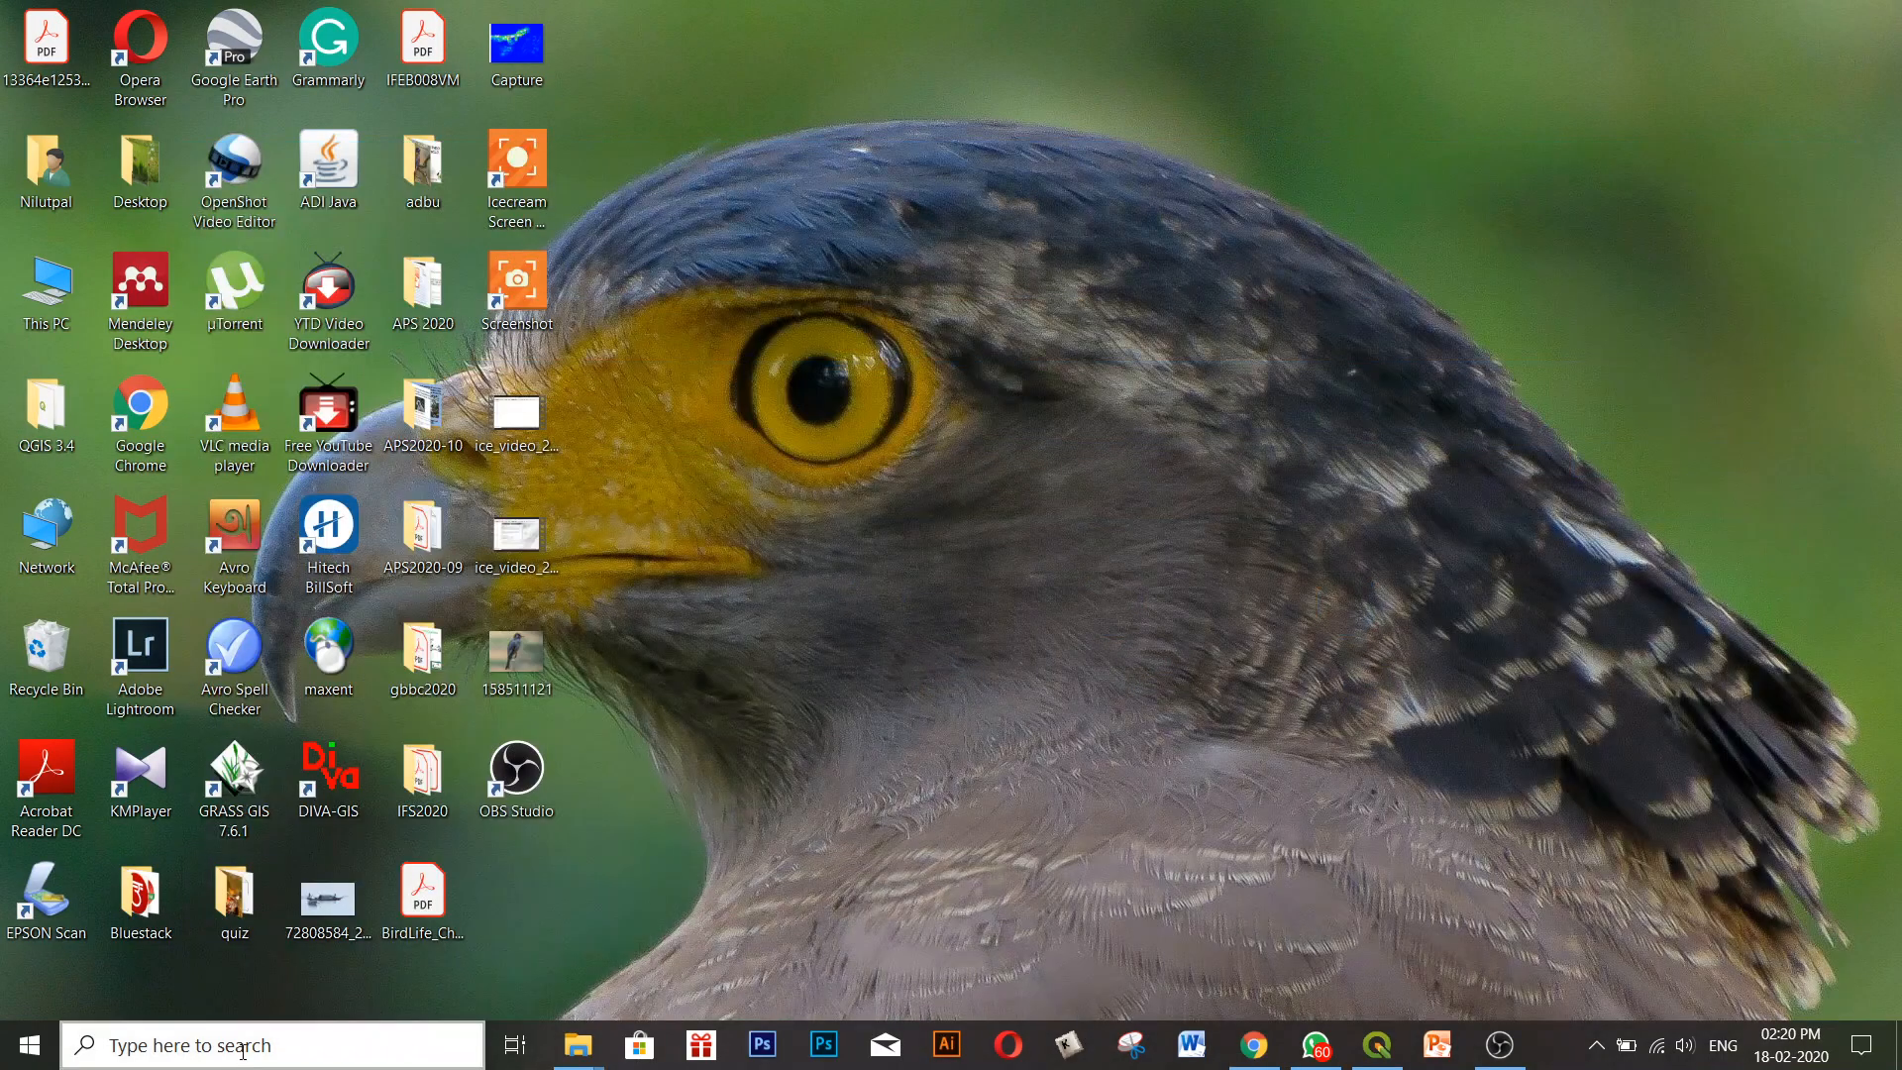
click(243, 1047)
text(google)
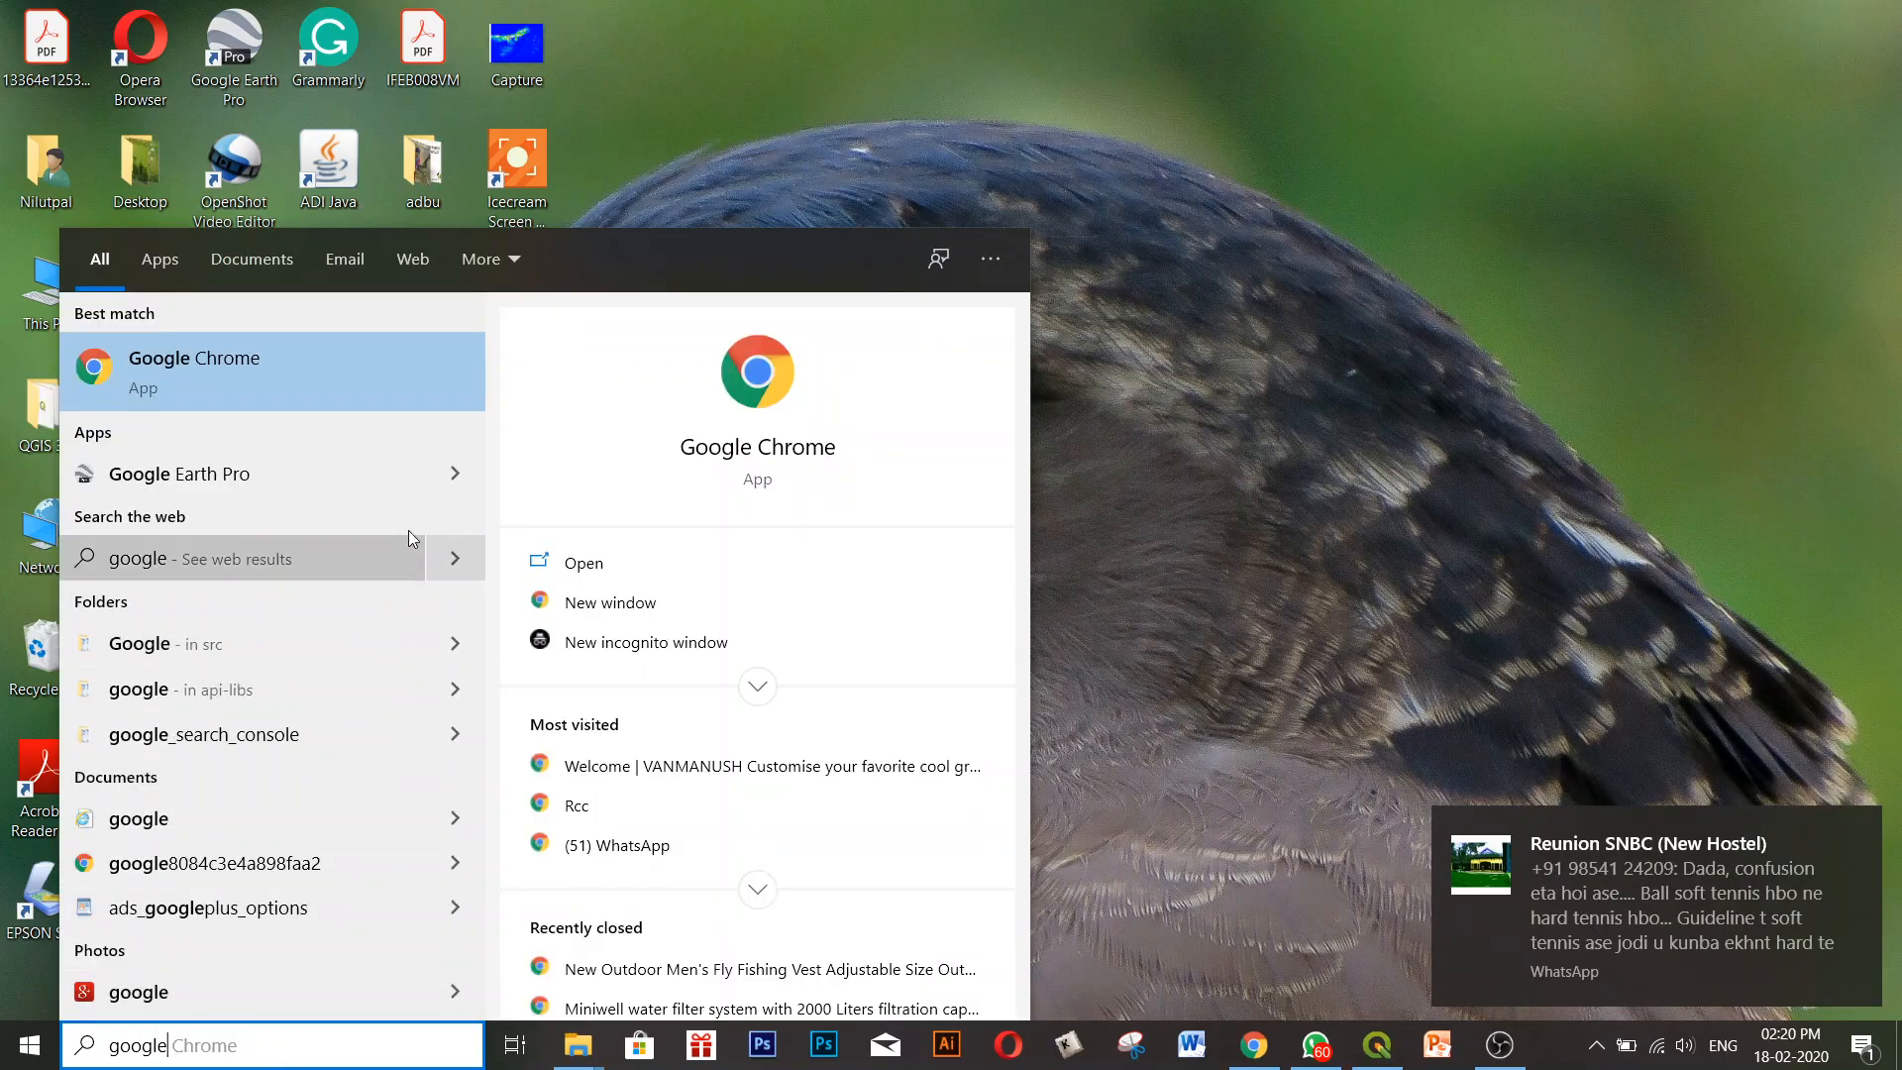
click(400, 477)
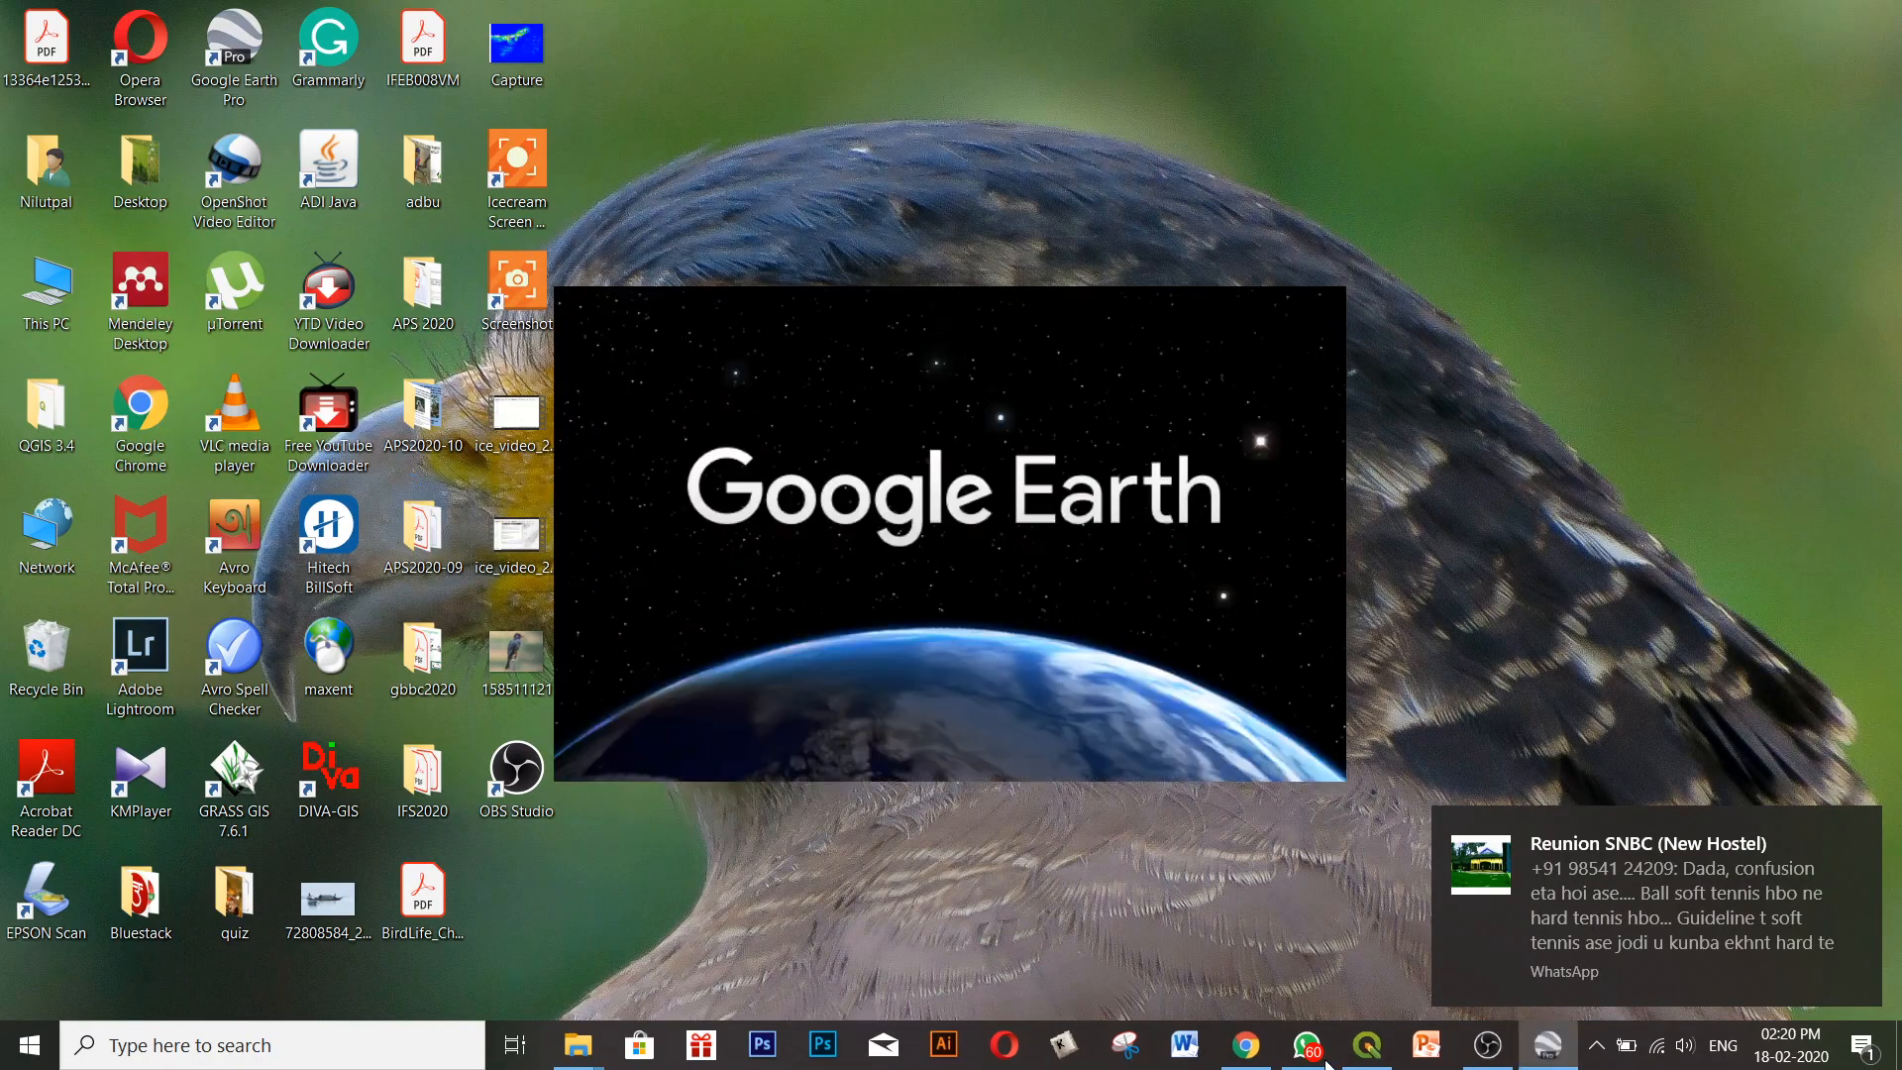
mouse_move(1310, 1048)
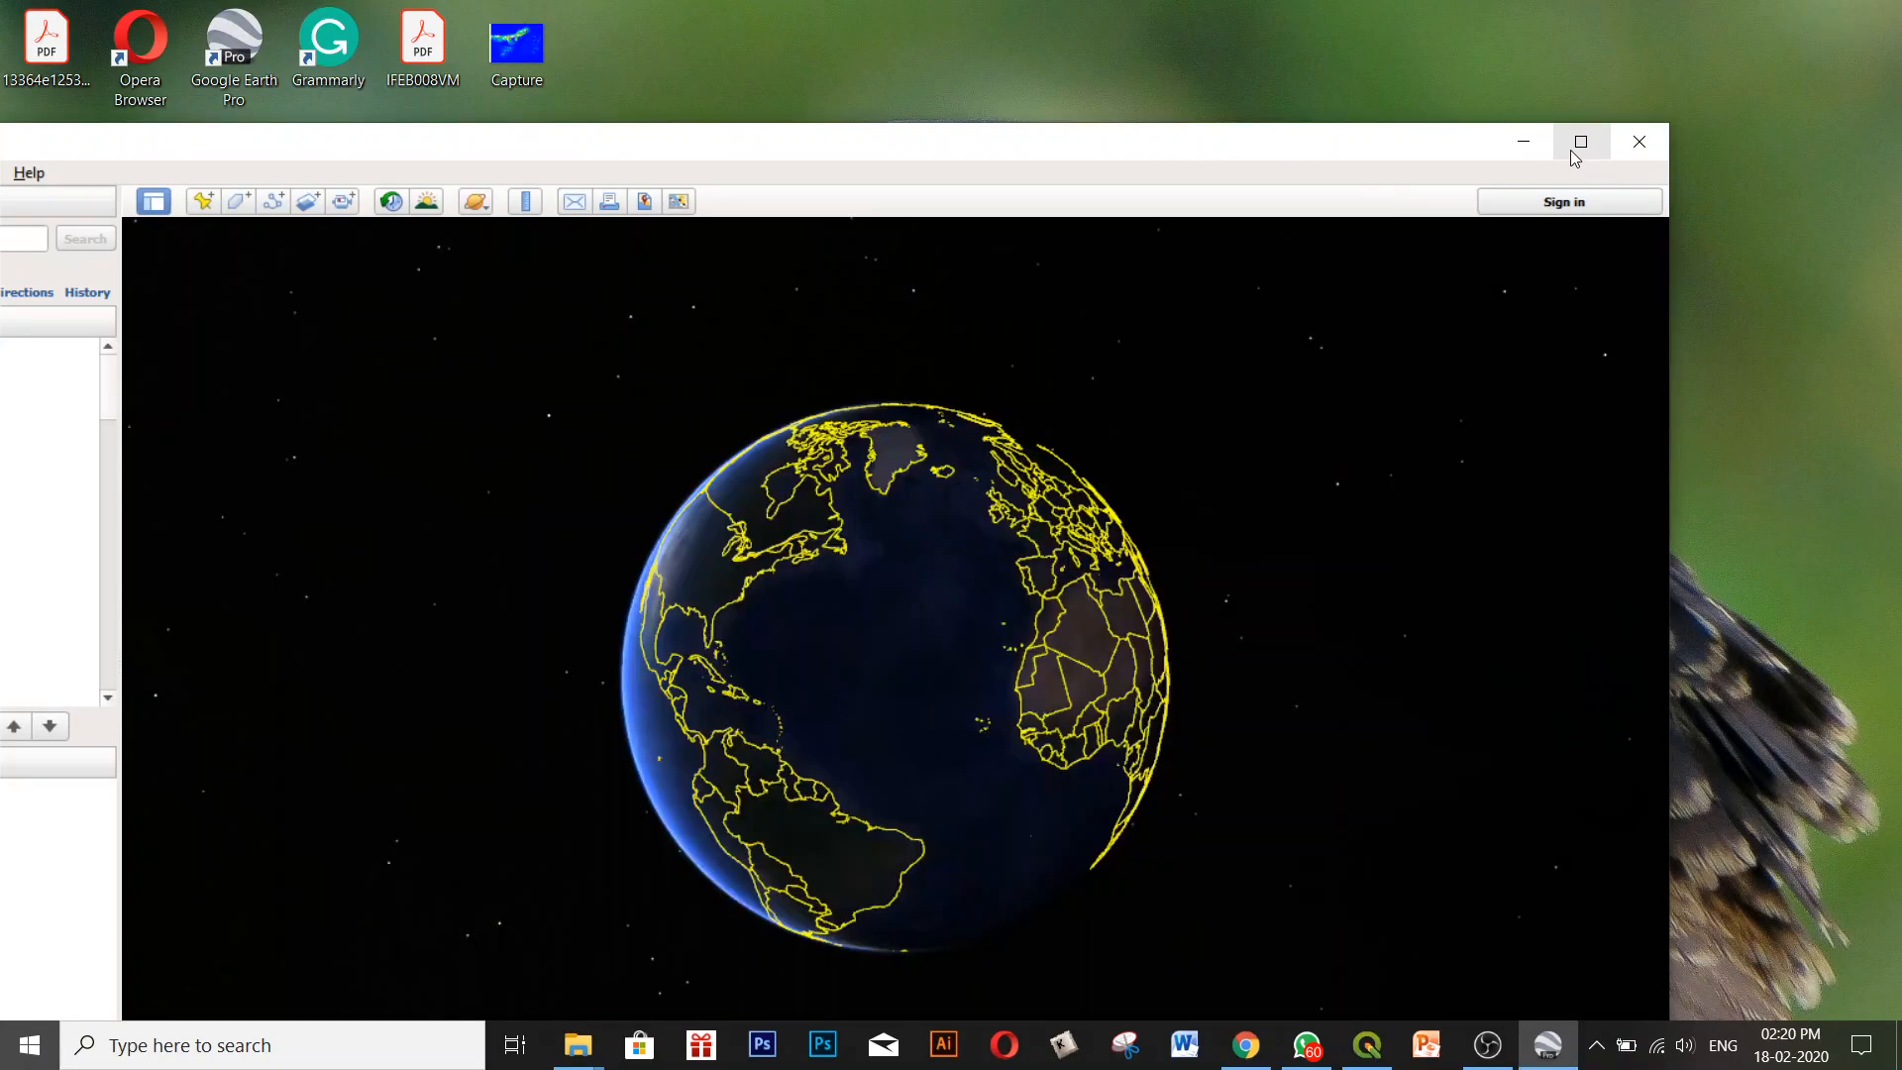
click(1573, 149)
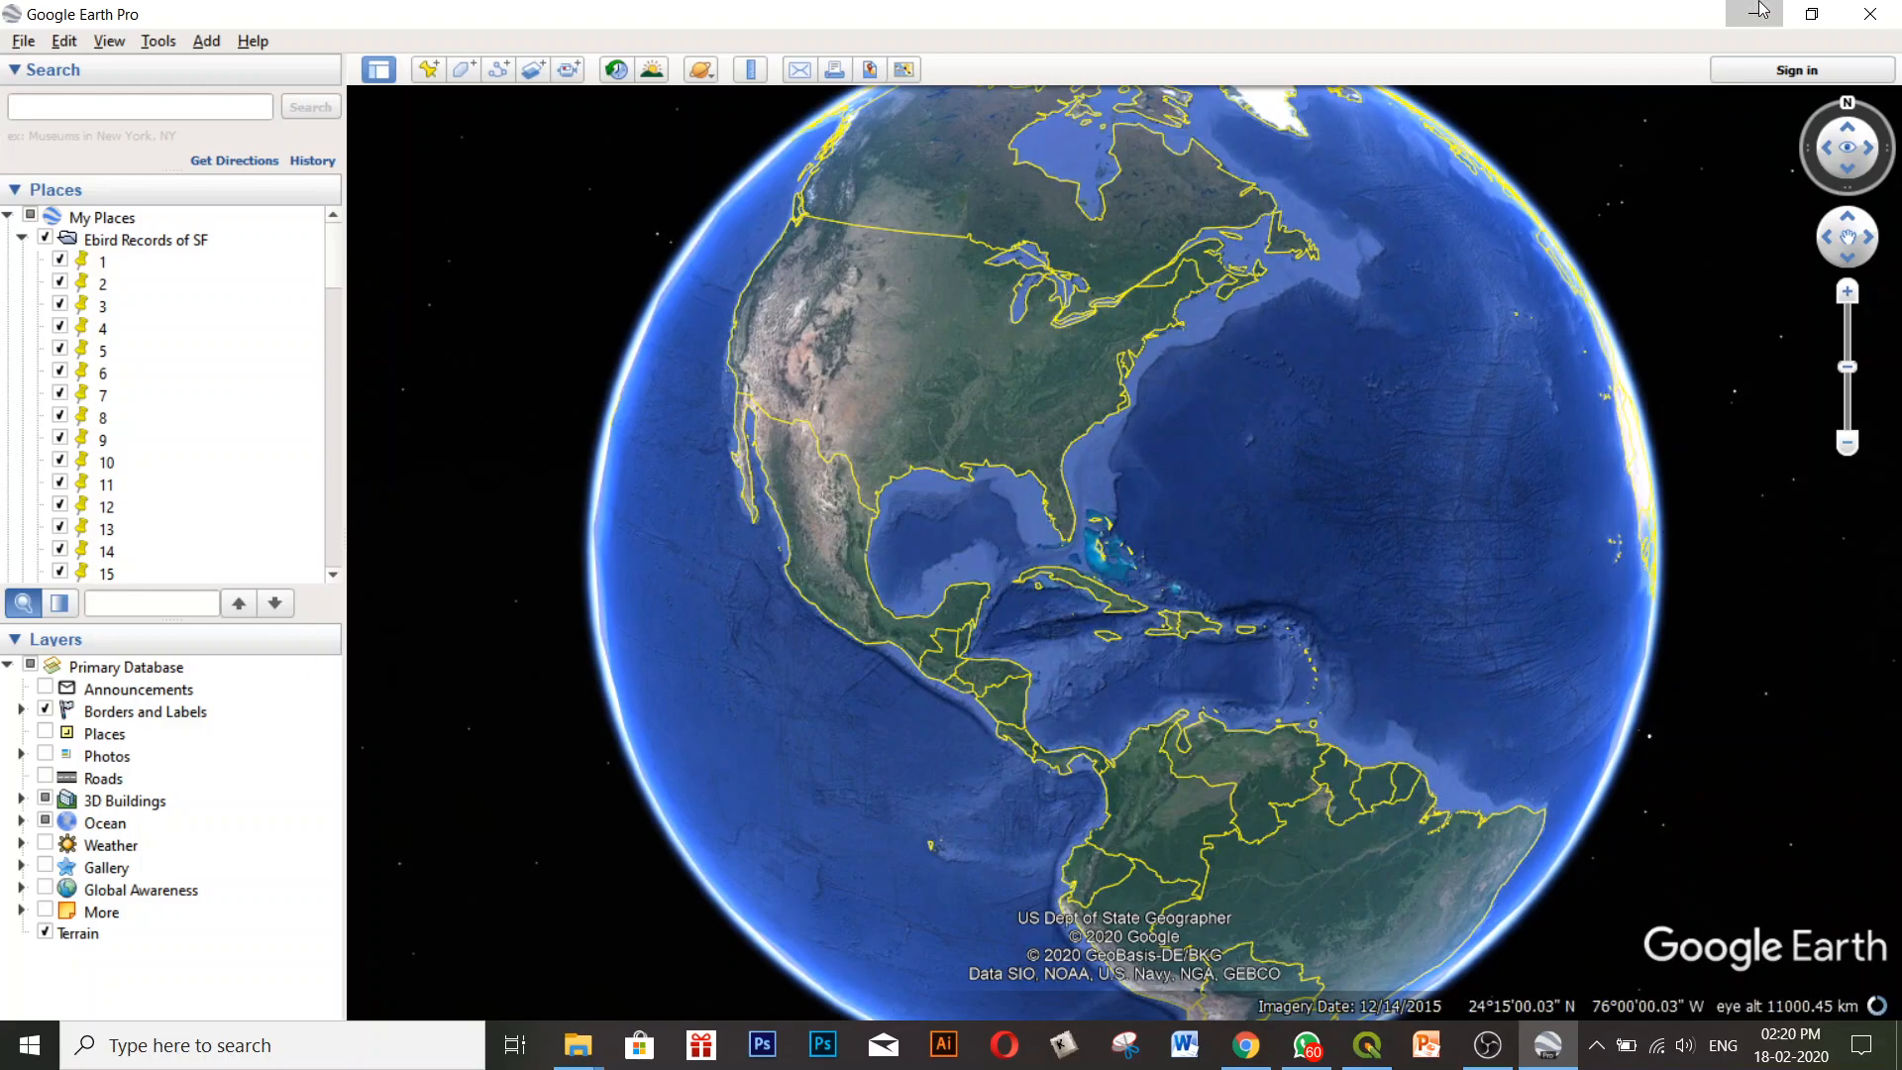
Switch to QGIS to view its empty project, and return to Google Earth Pro.
click(1755, 14)
right_click(1324, 1048)
click(1366, 1045)
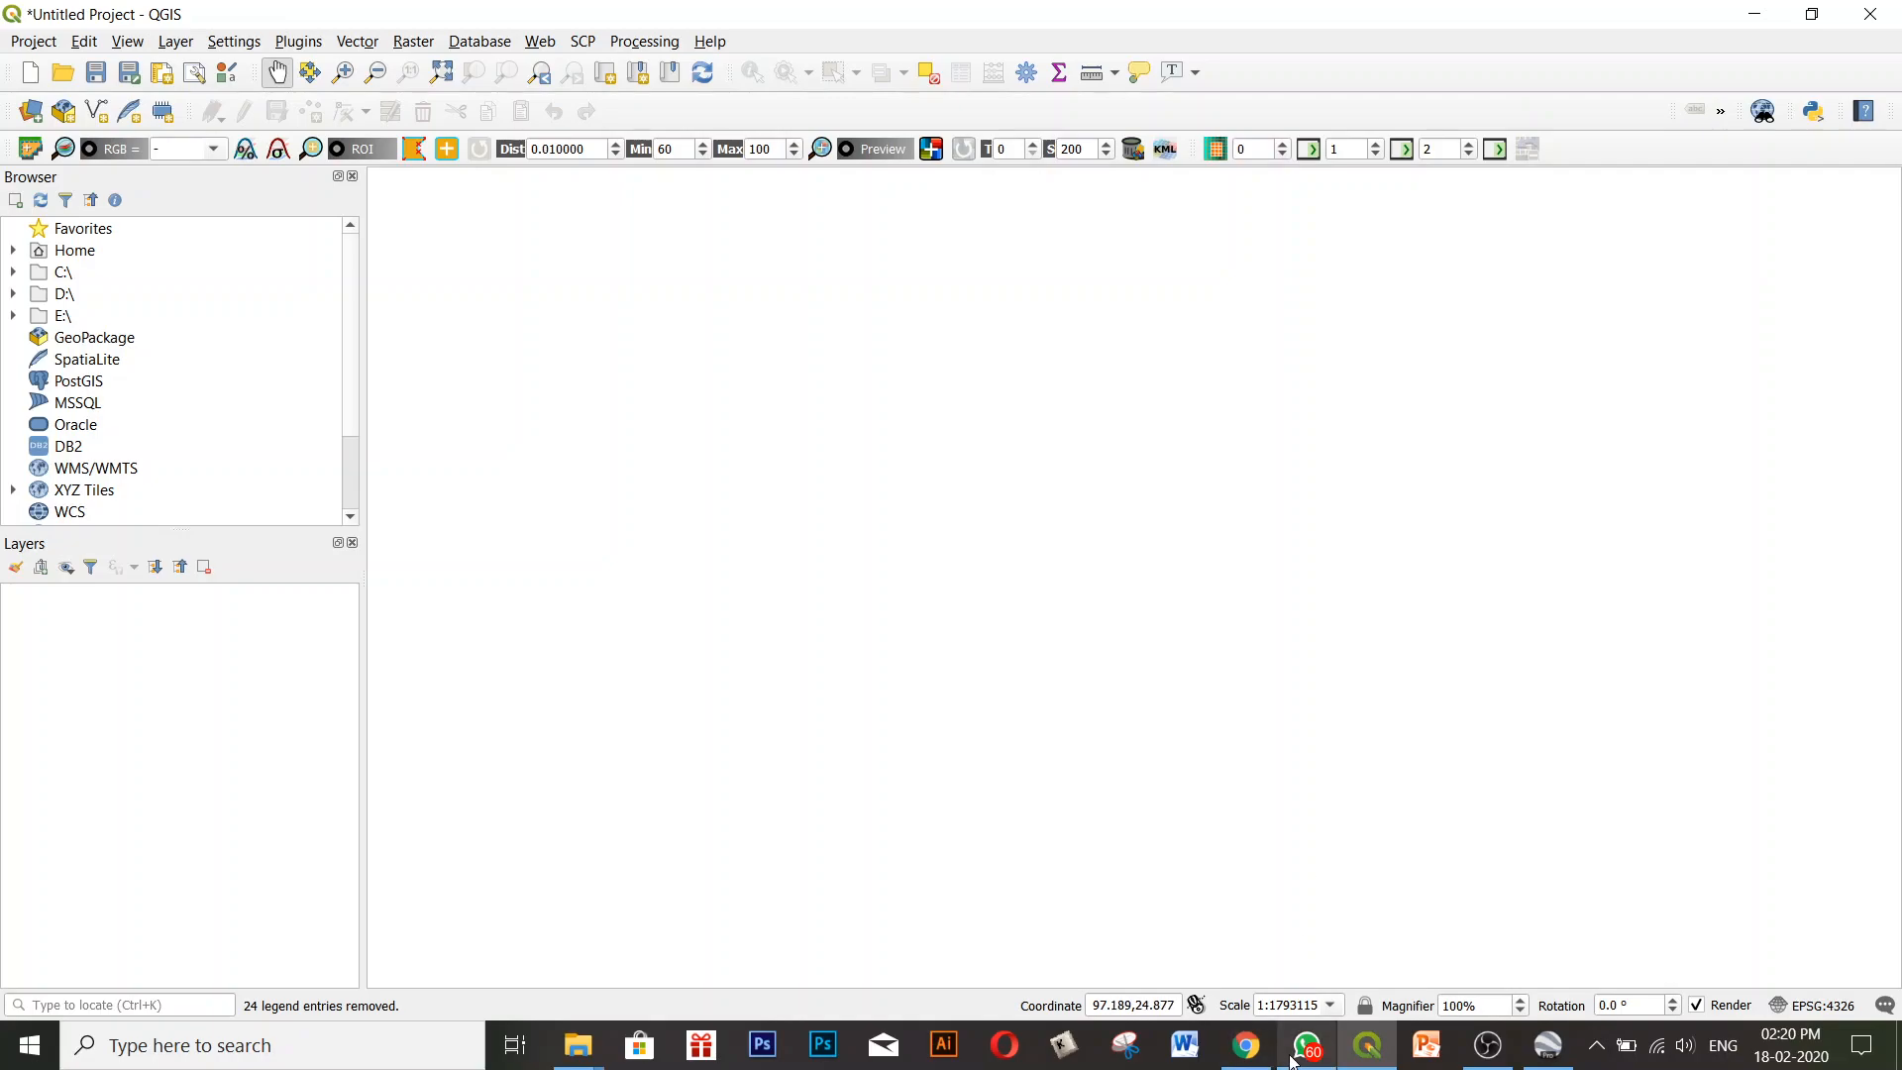
click(1548, 1056)
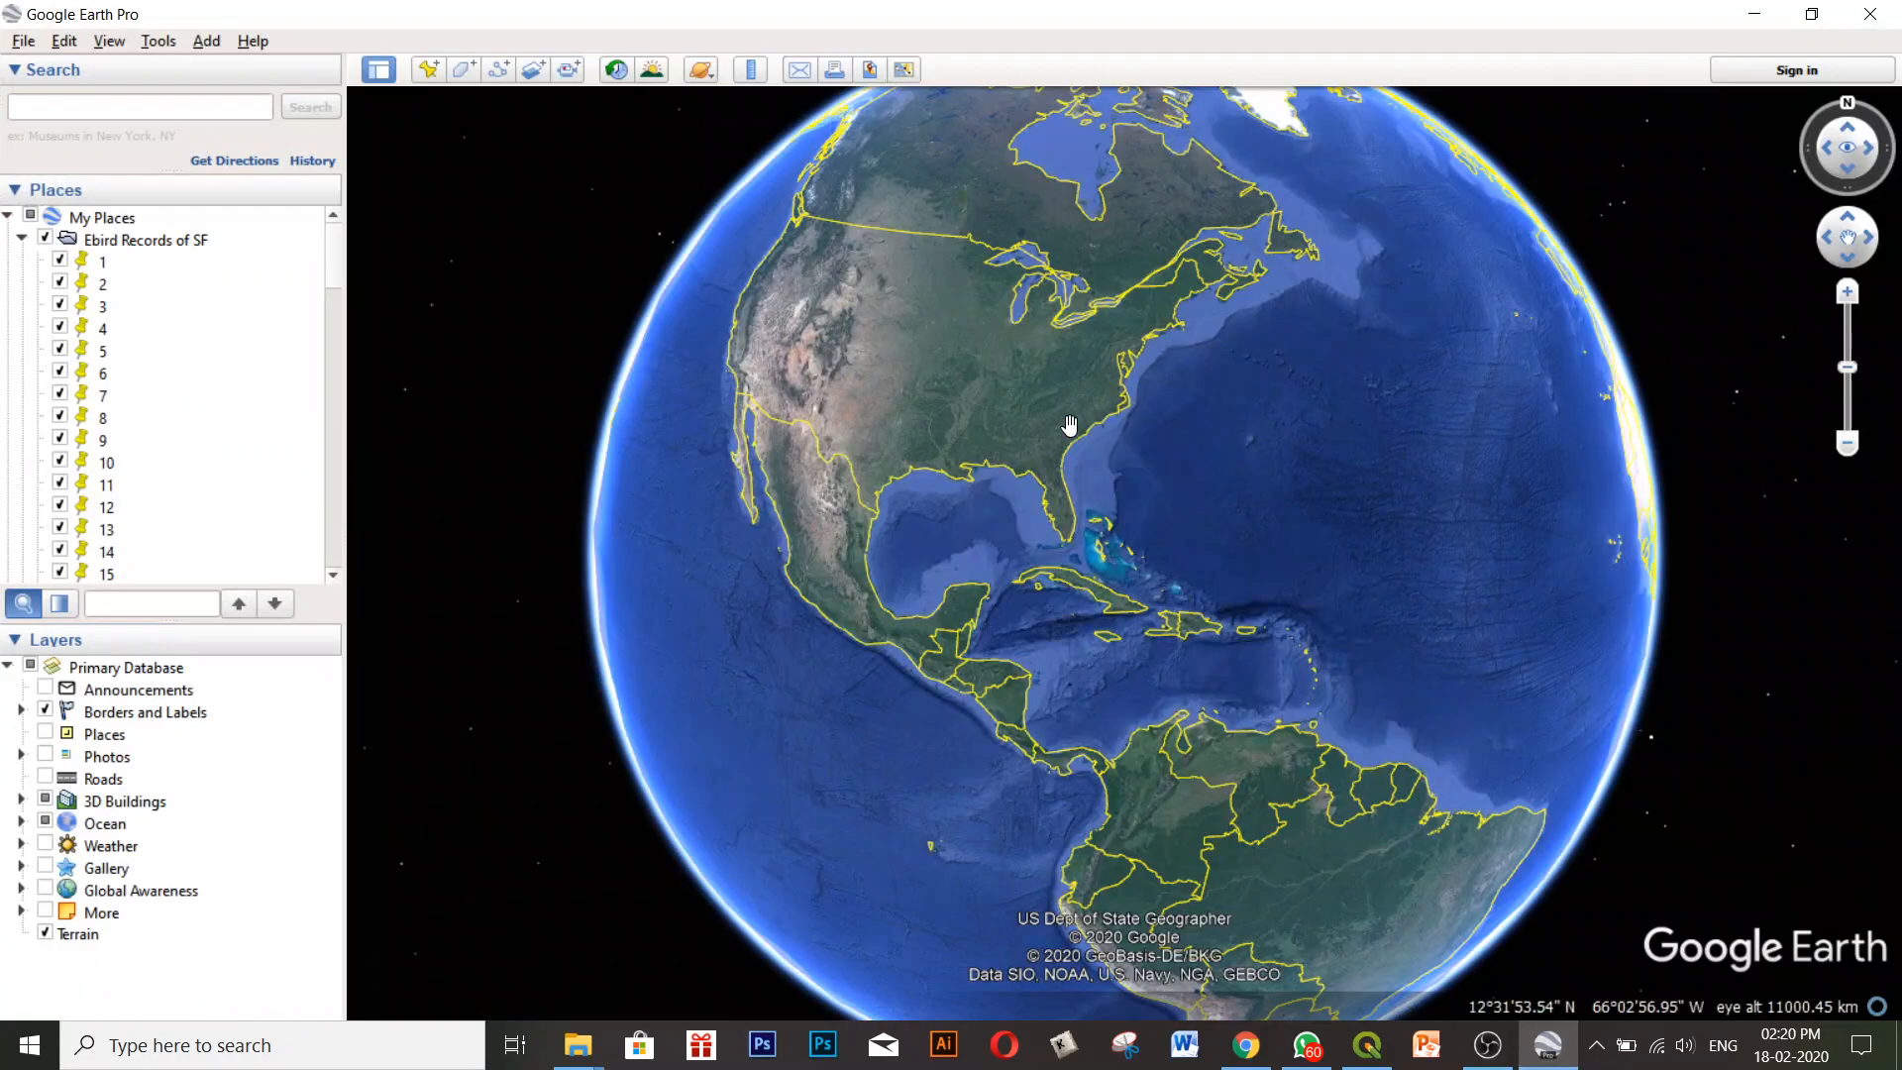
Over northeast India, hide all saved items under My Places and collapse the Ebird Records of SF folder.
drag(1444, 357, 915, 626)
drag(1558, 370, 964, 776)
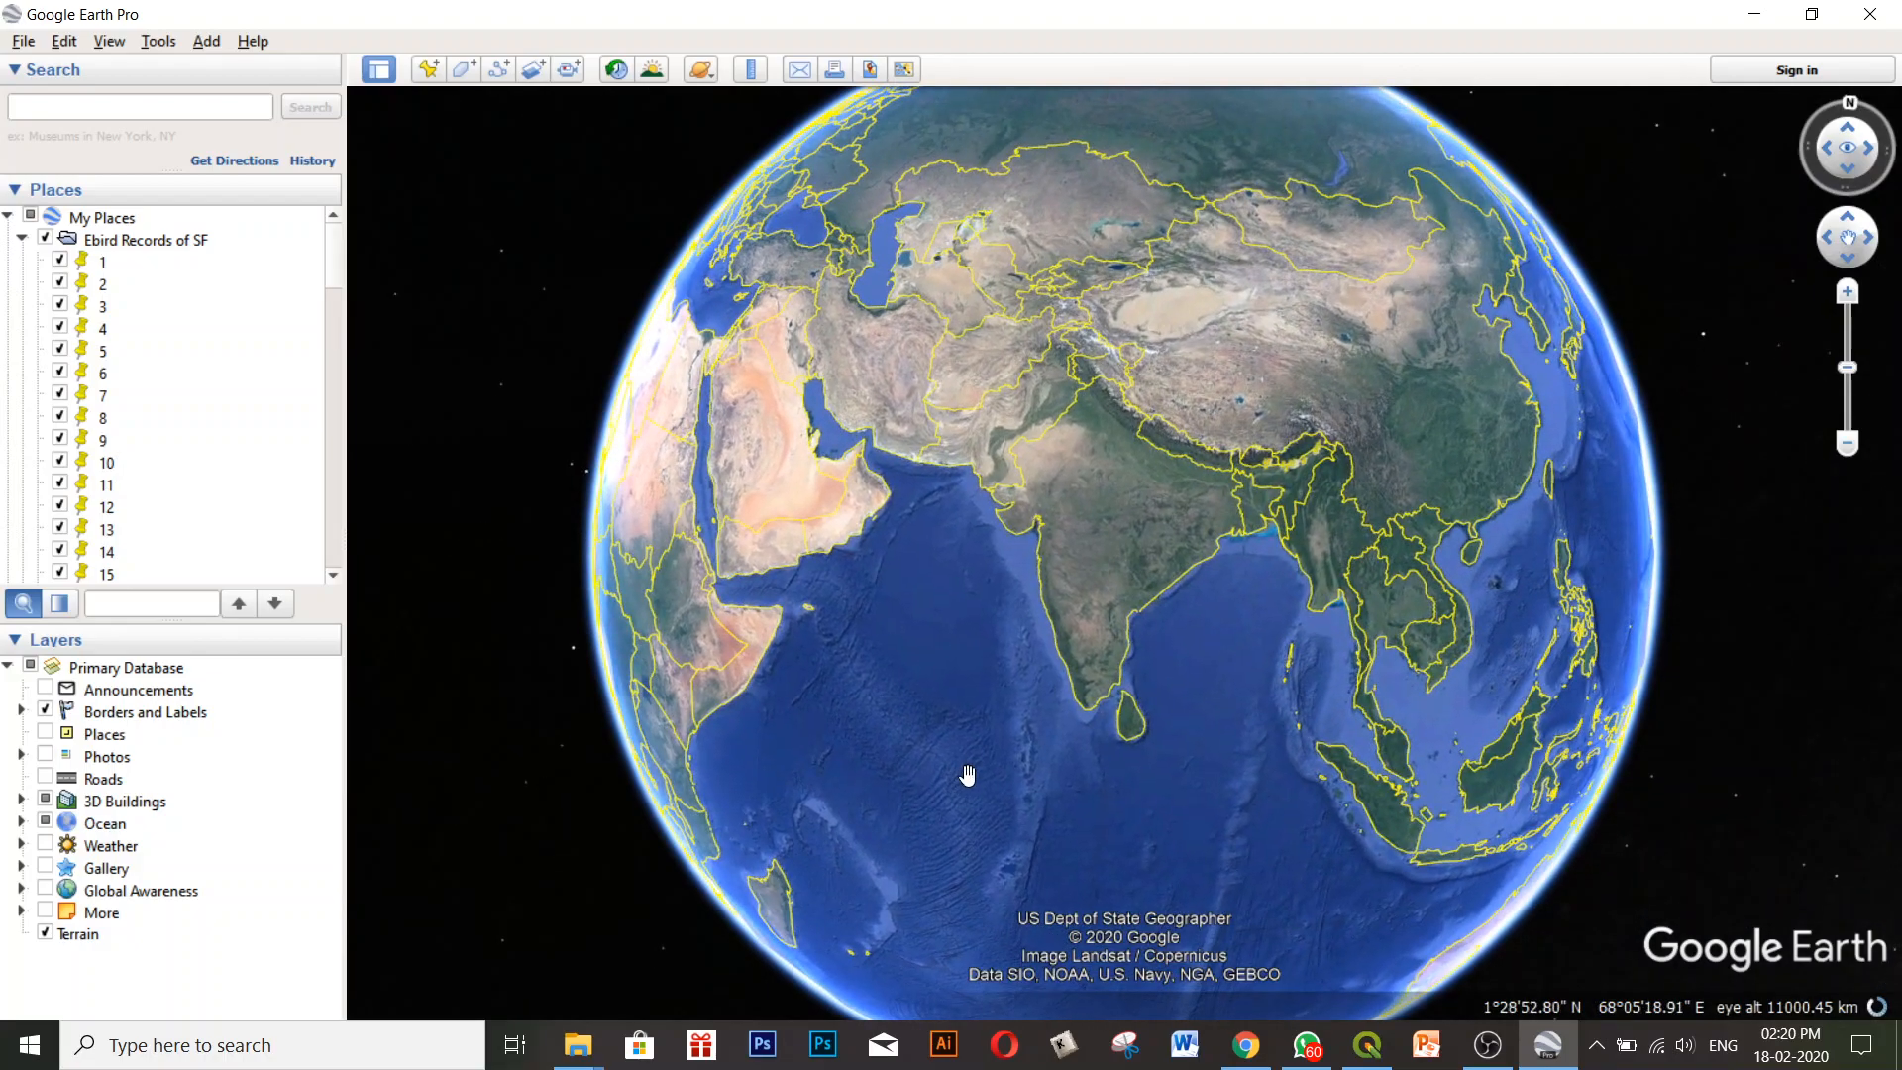
drag(1499, 480, 1443, 429)
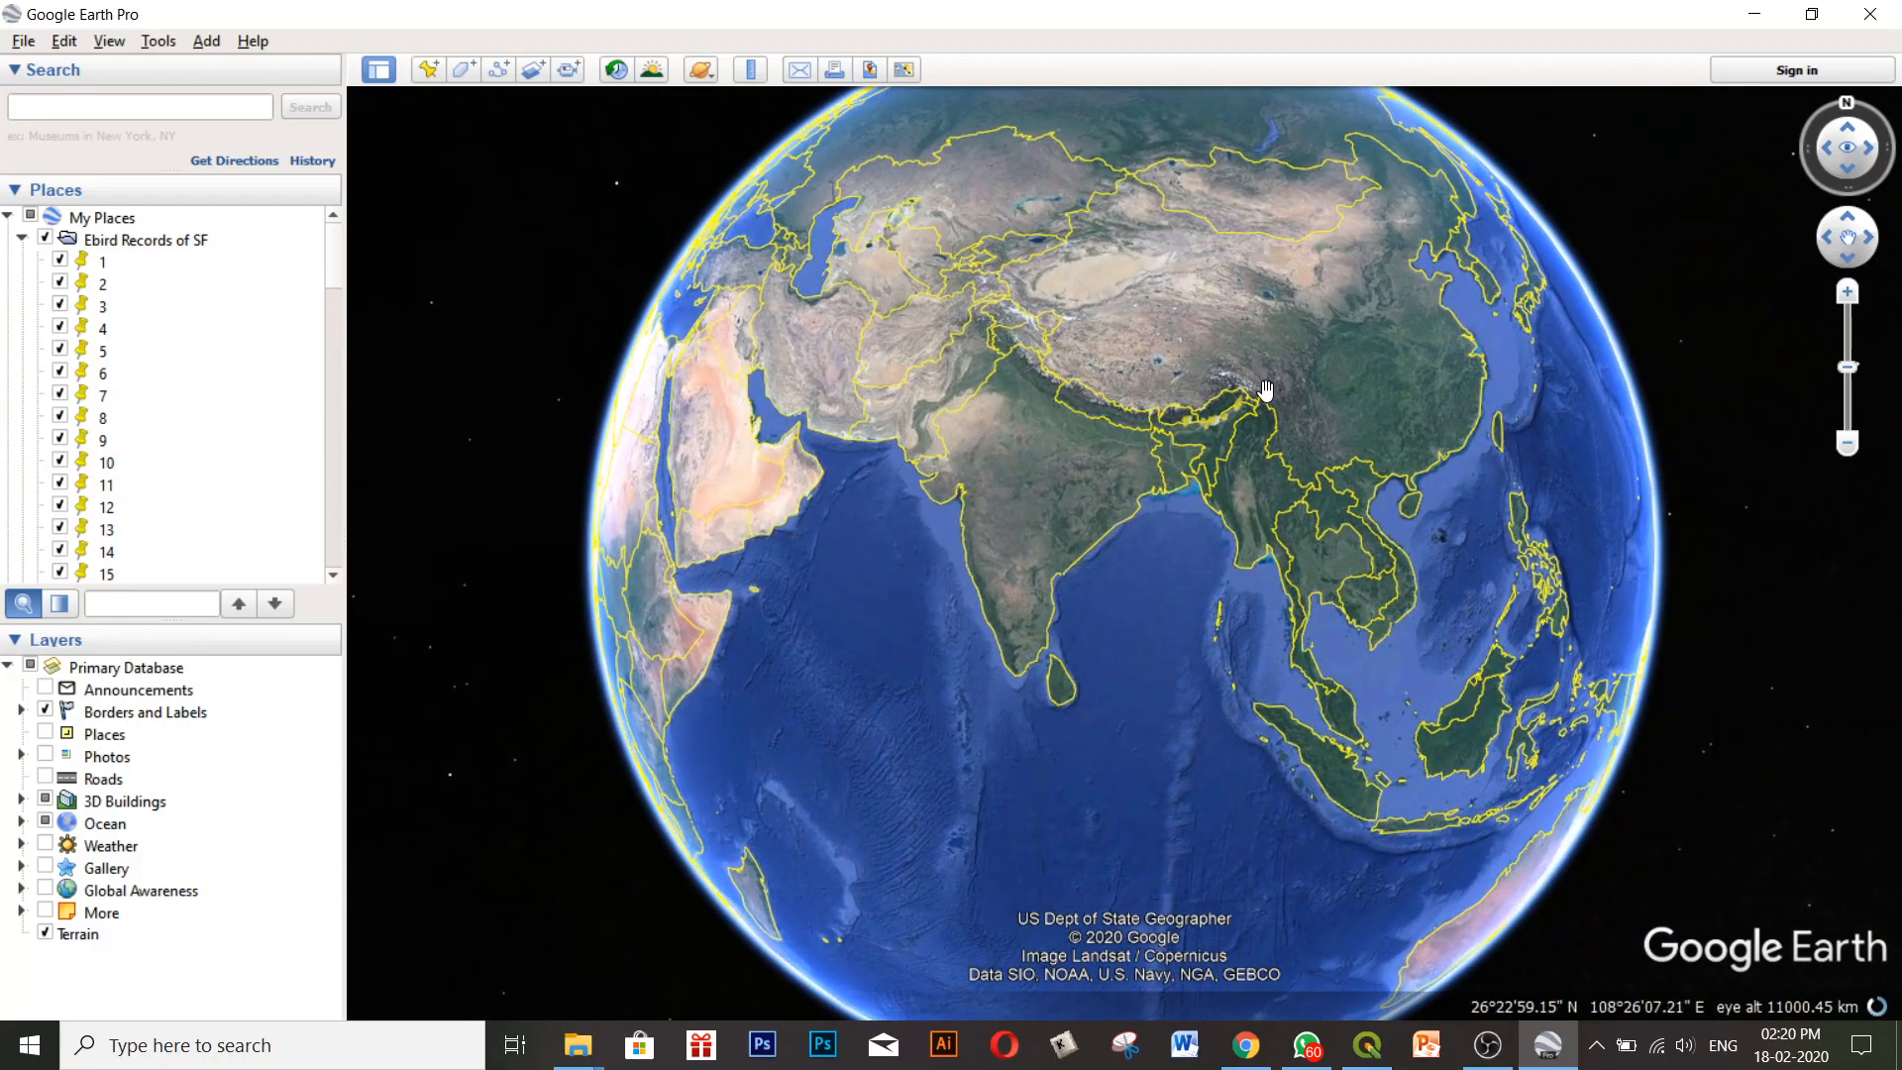
scroll(1224, 433, up, 5)
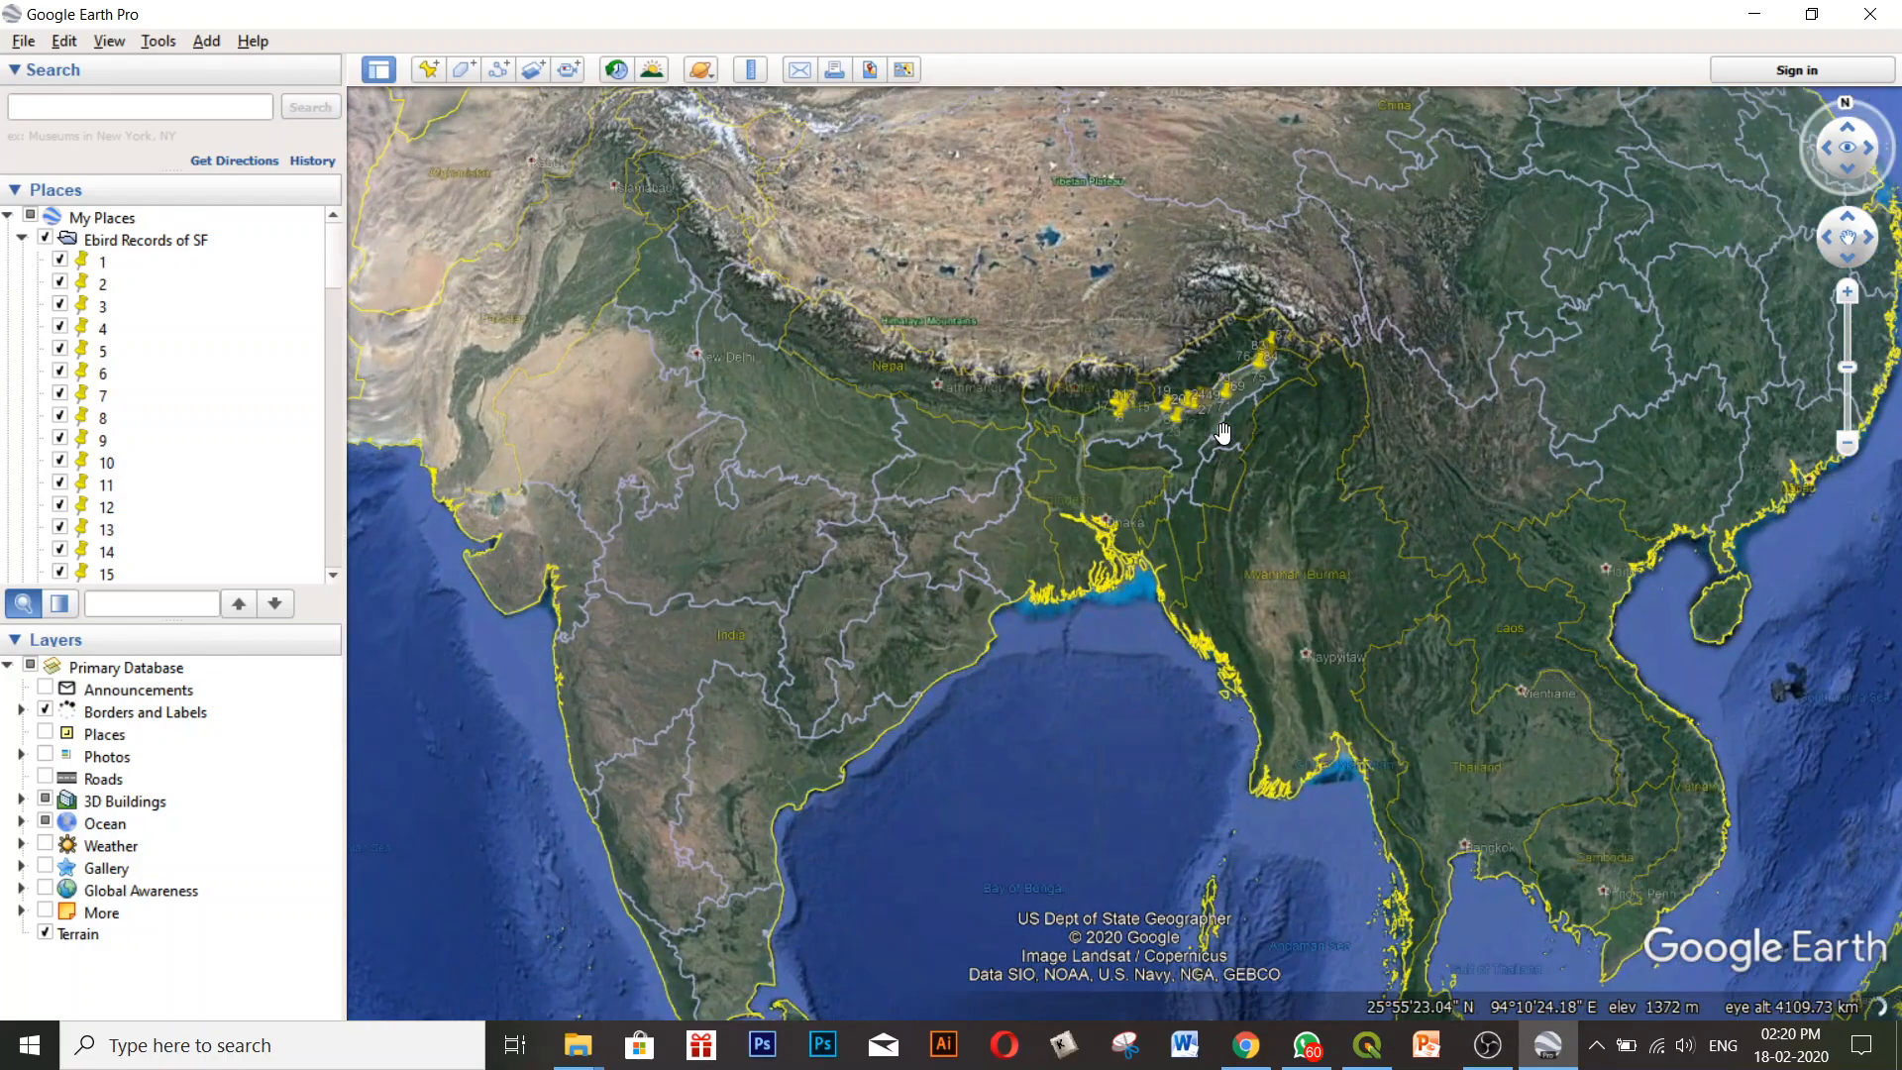
scroll(1224, 433, up, 5)
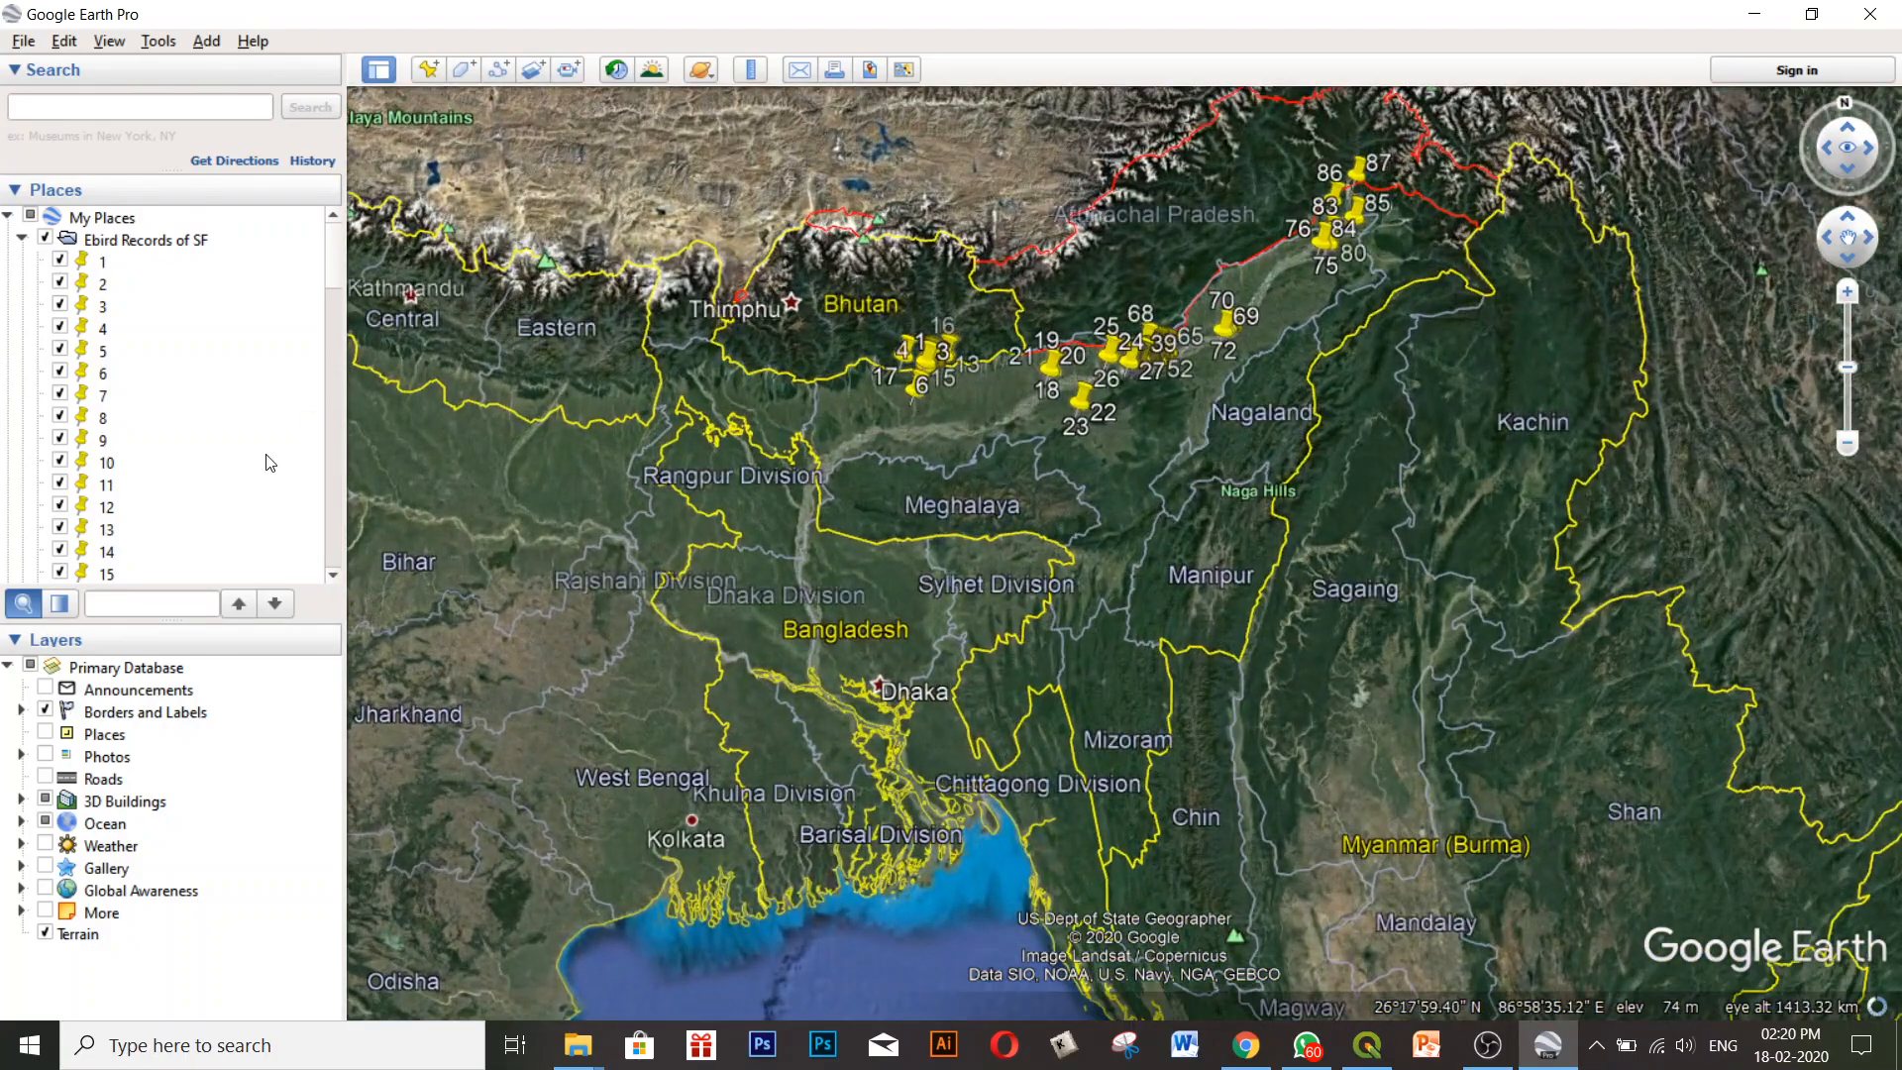
click(30, 217)
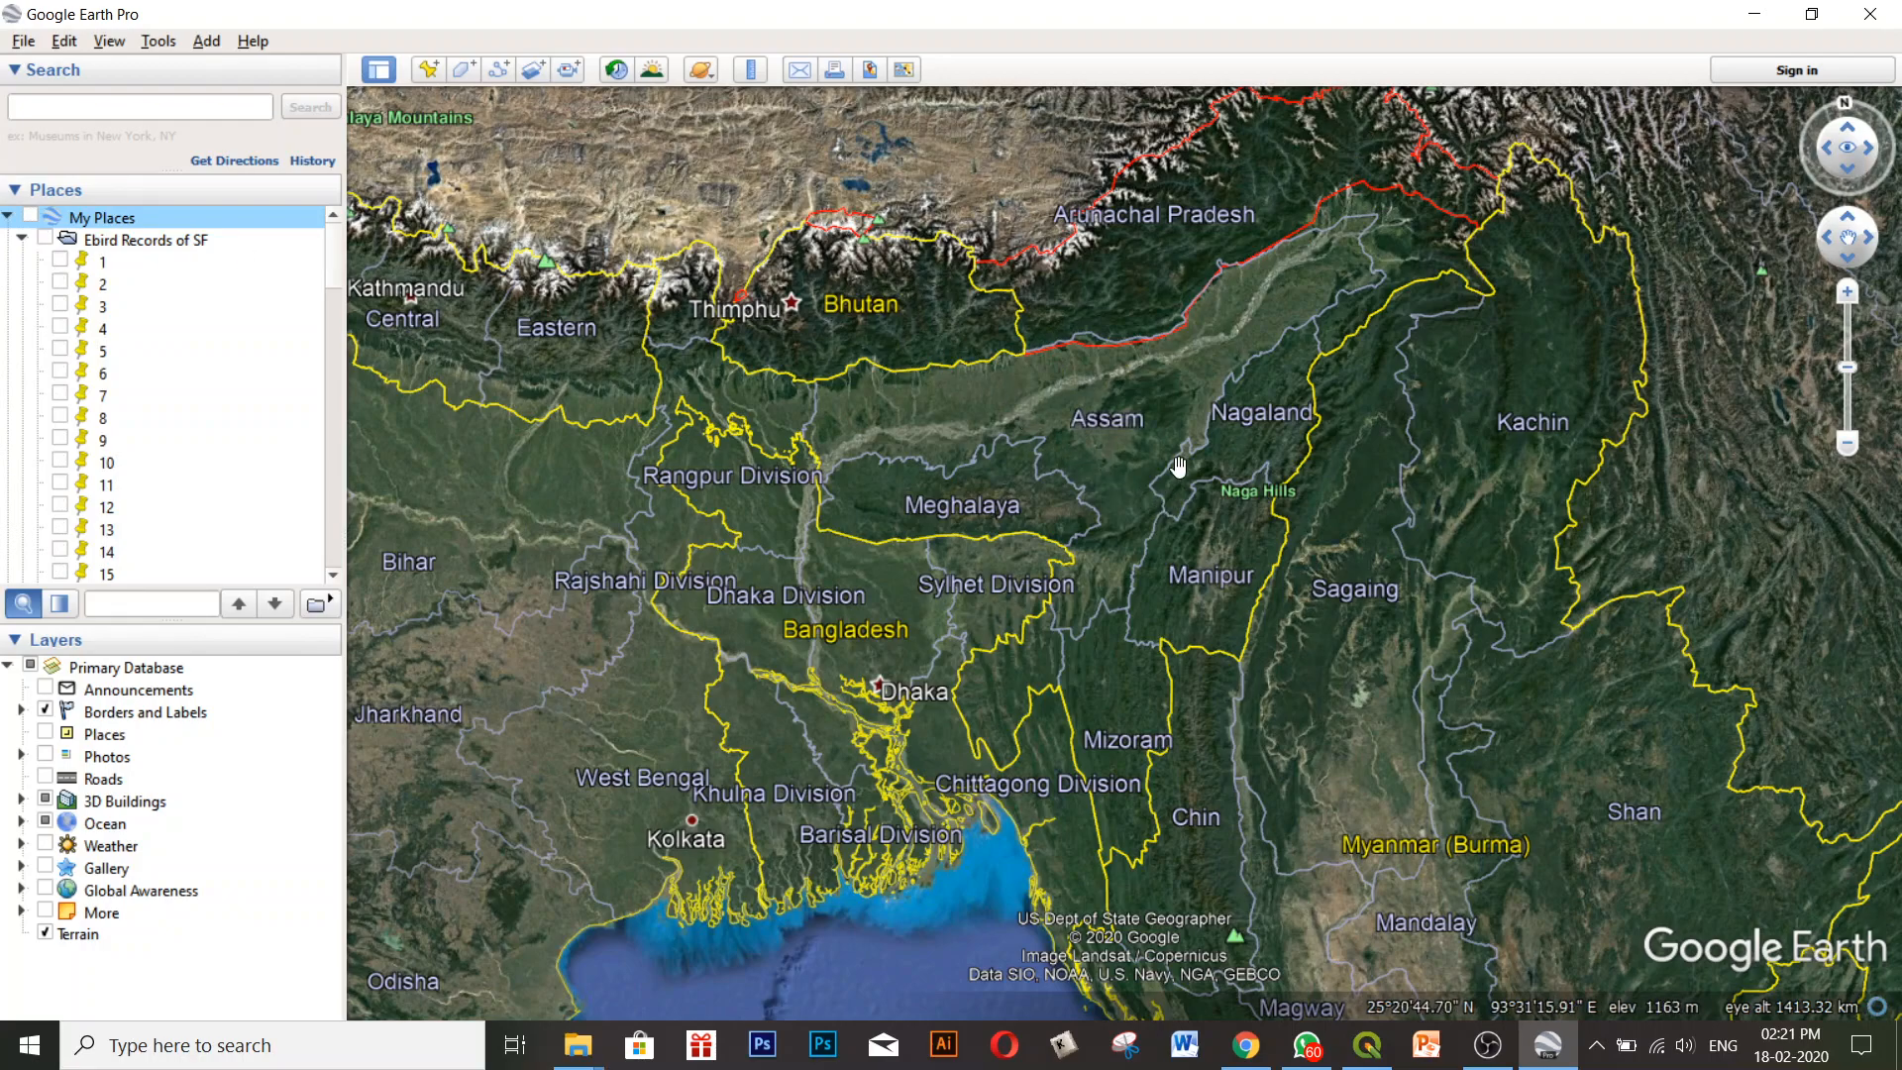
click(22, 239)
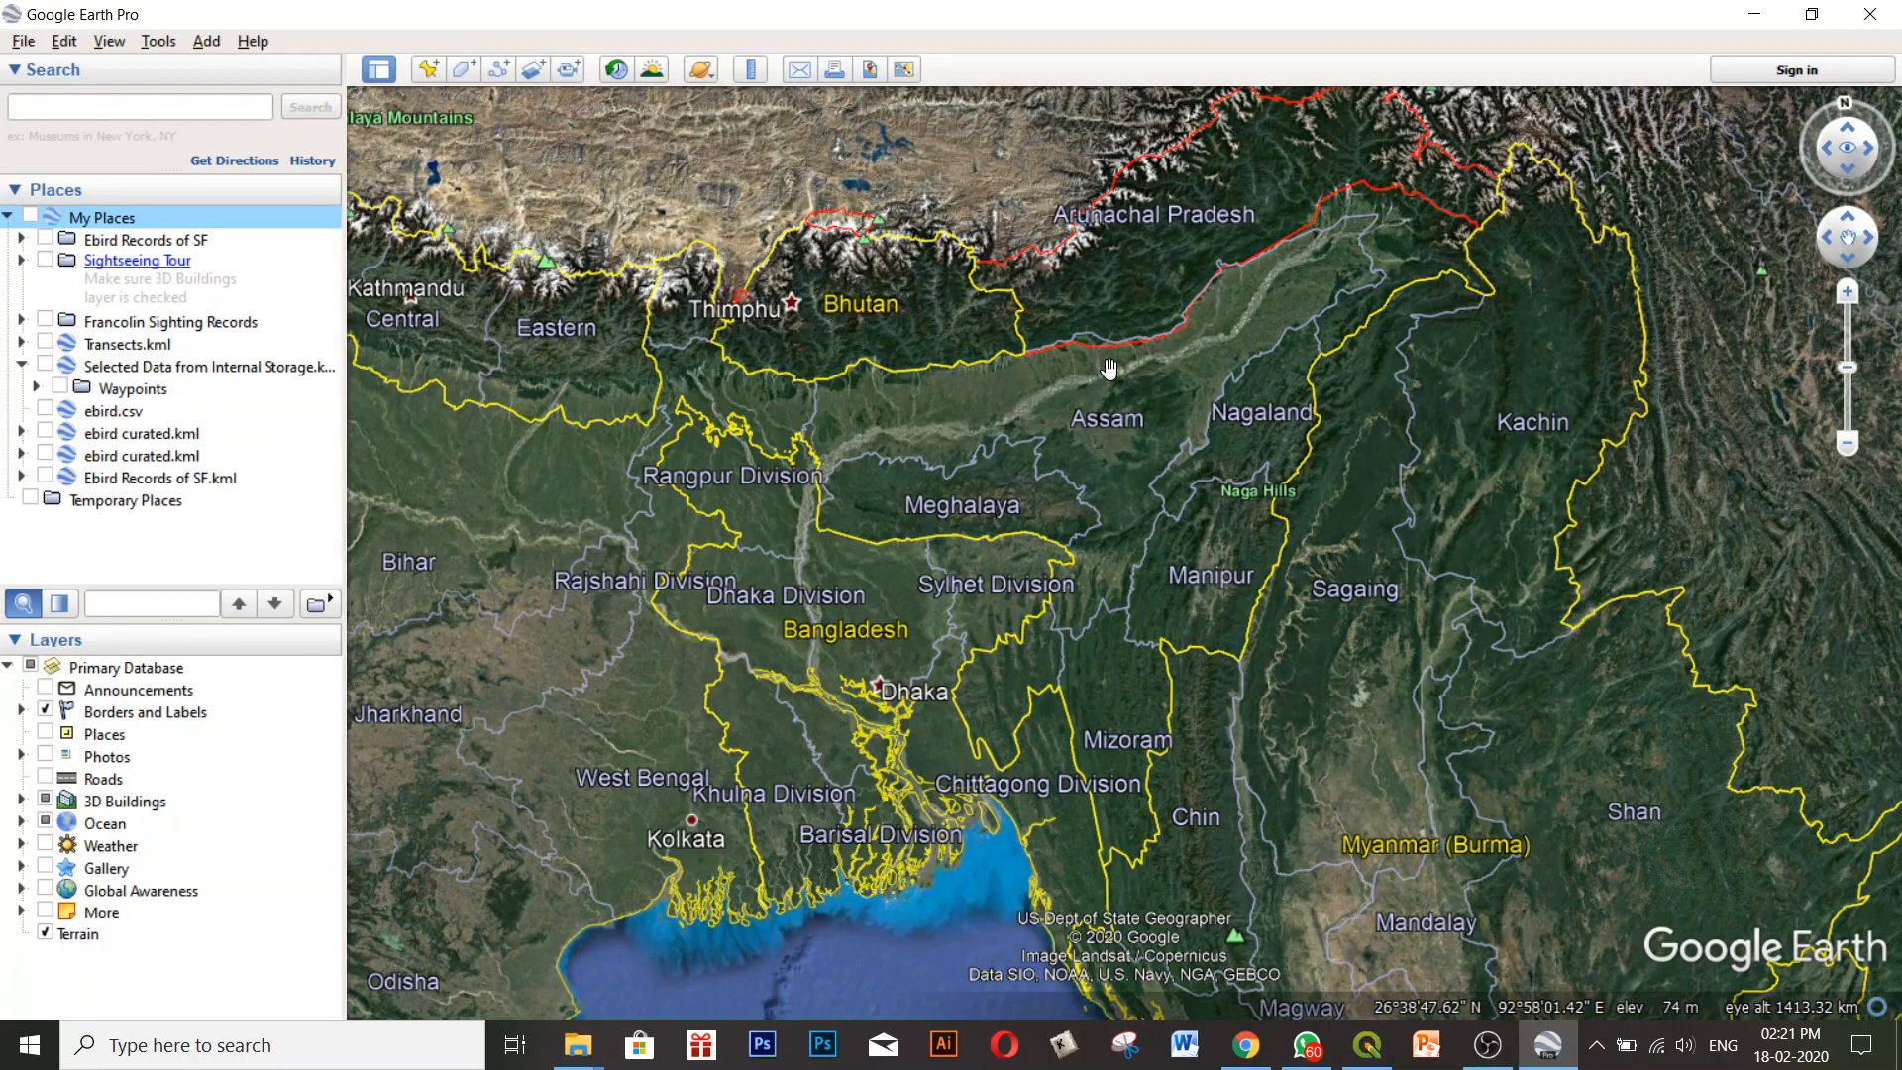
Locate Guwahati in Assam and frame the city with the surrounding river and hills.
scroll(1109, 368, up, 2)
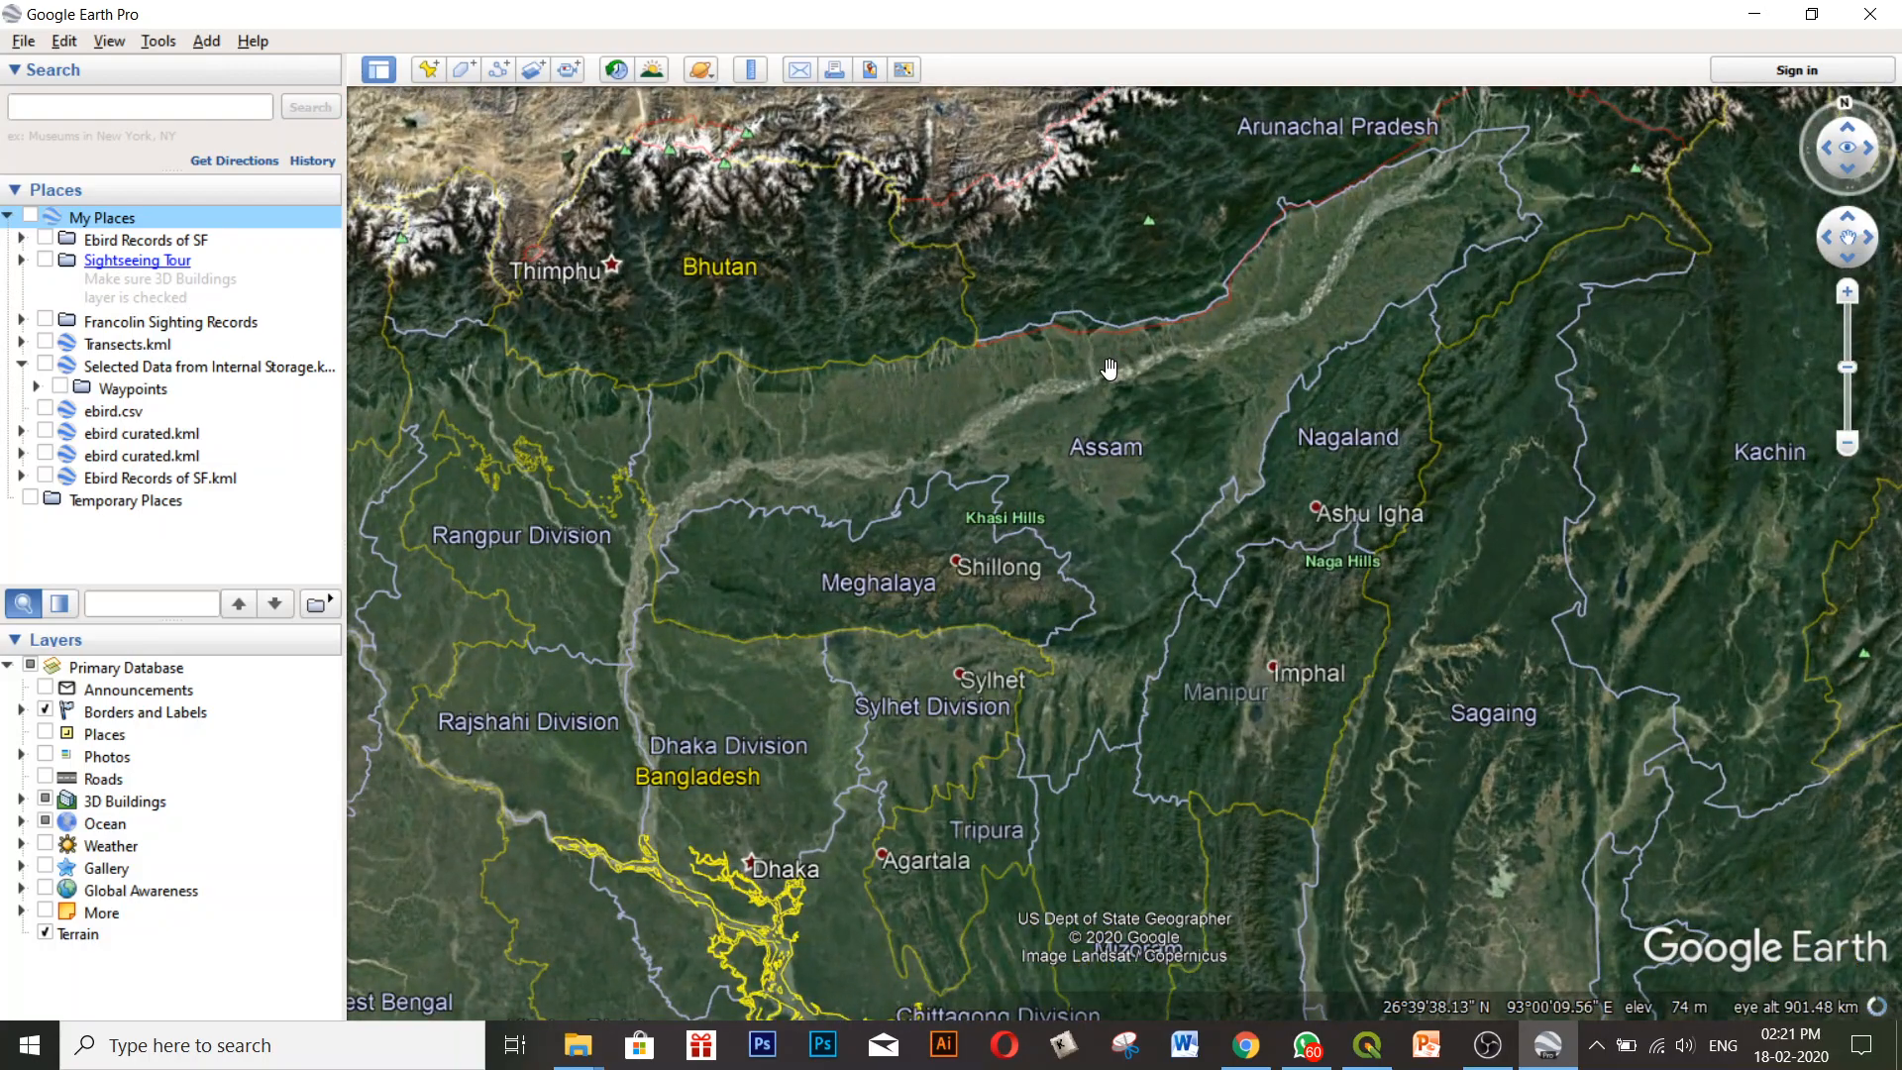
drag(1224, 420, 1233, 462)
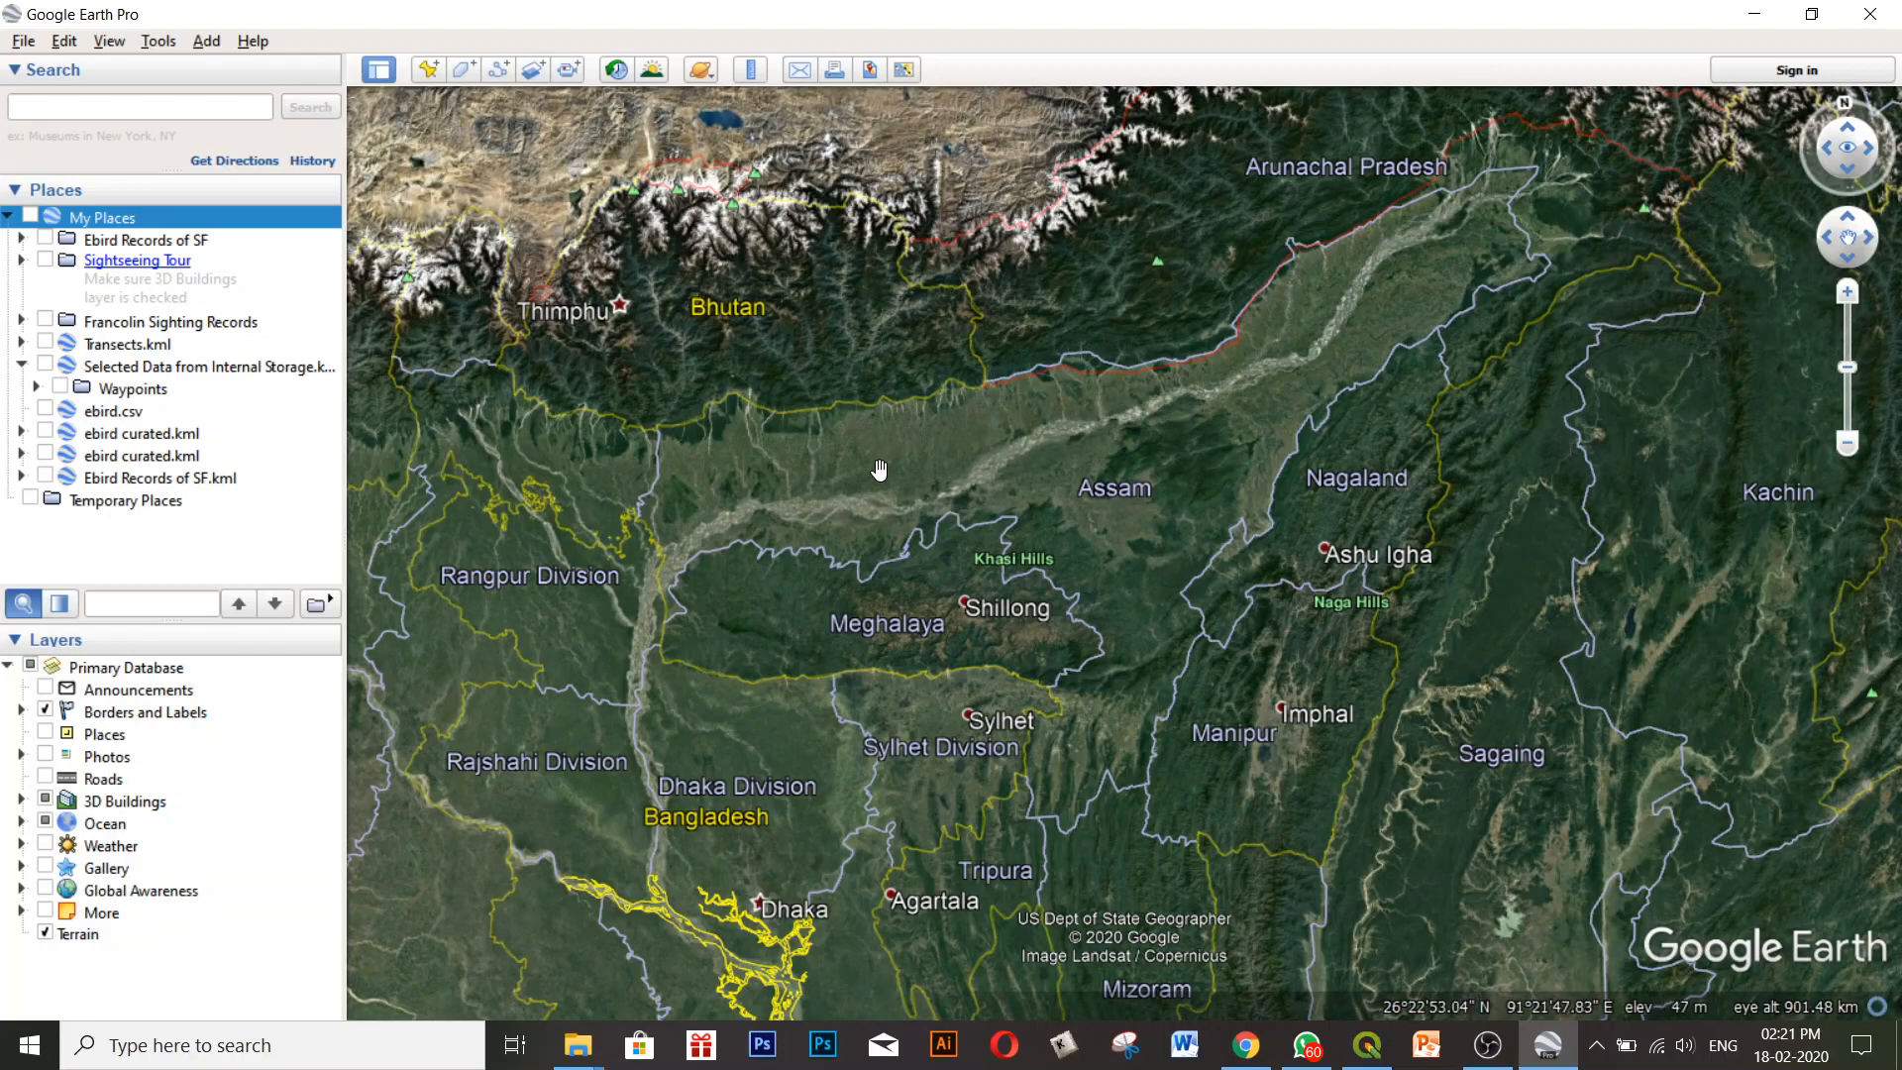
scroll(759, 643, up, 2)
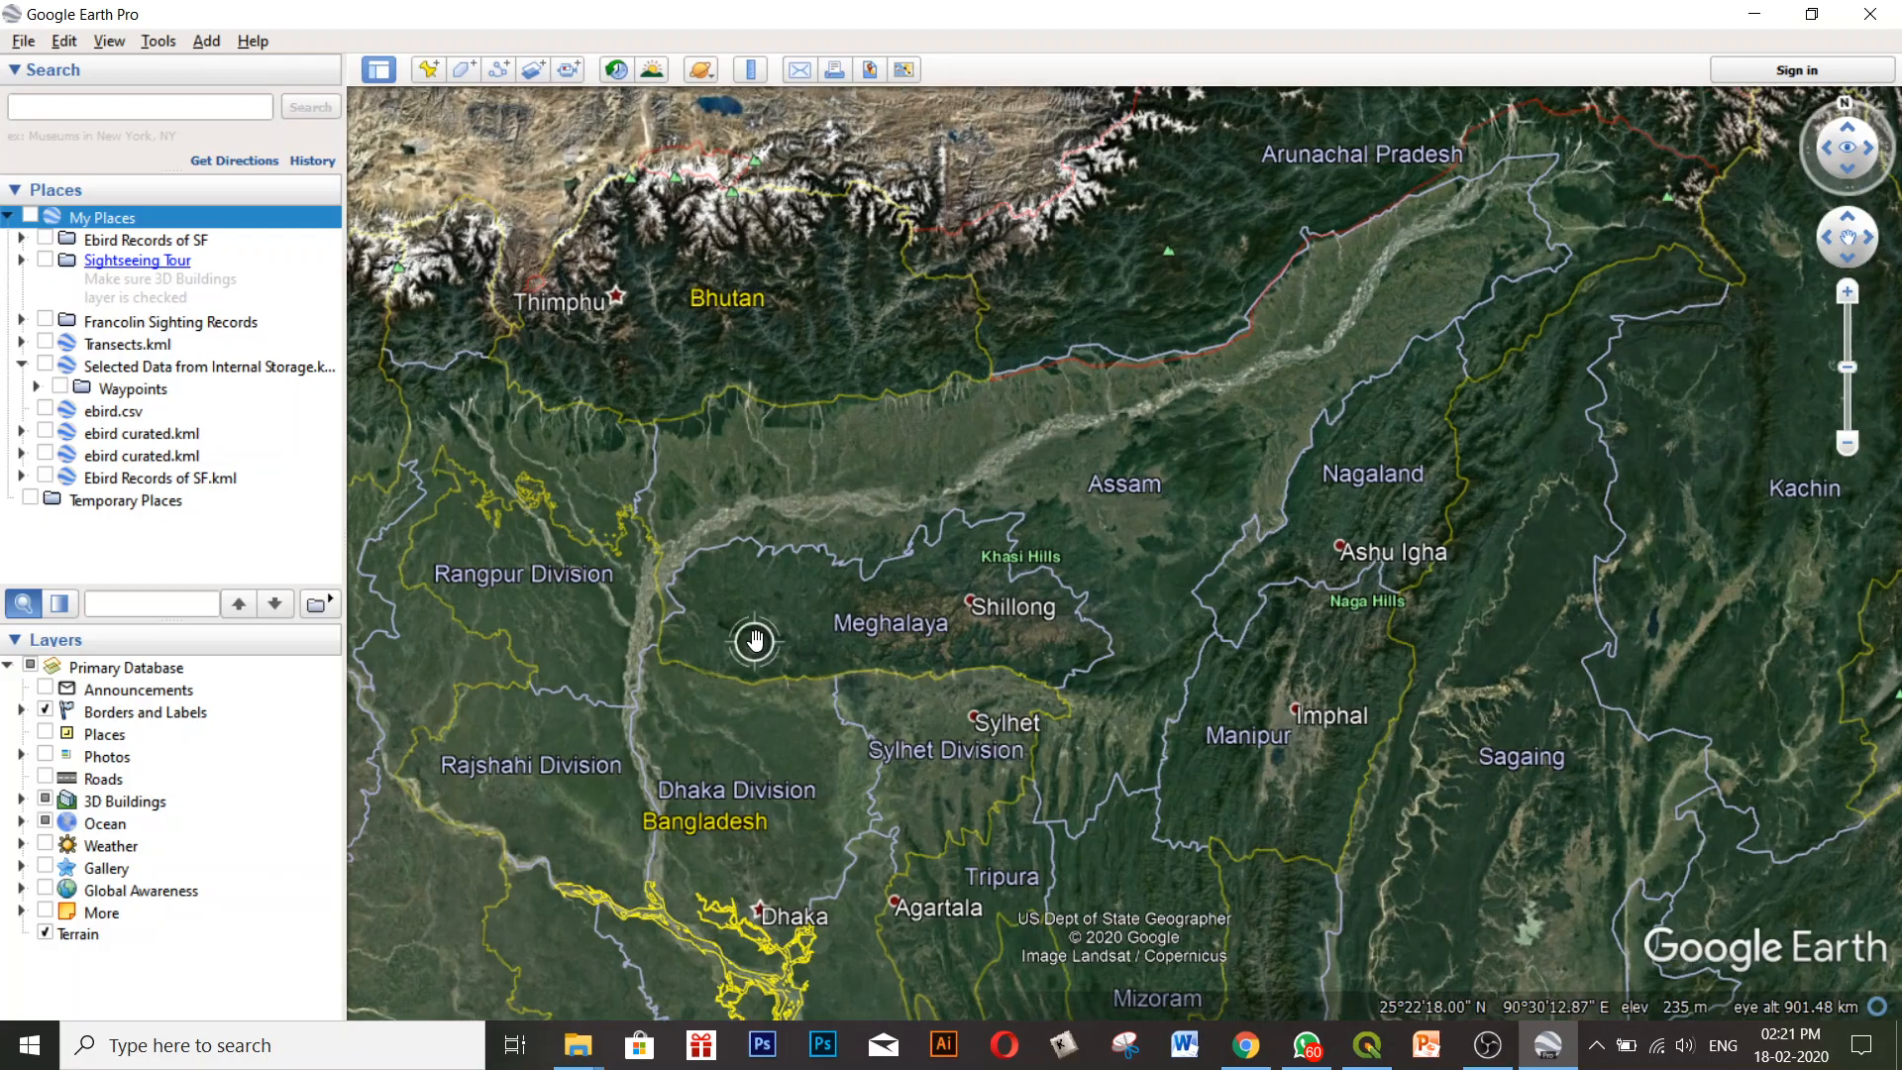
scroll(820, 620, up, 2)
drag(845, 666, 905, 657)
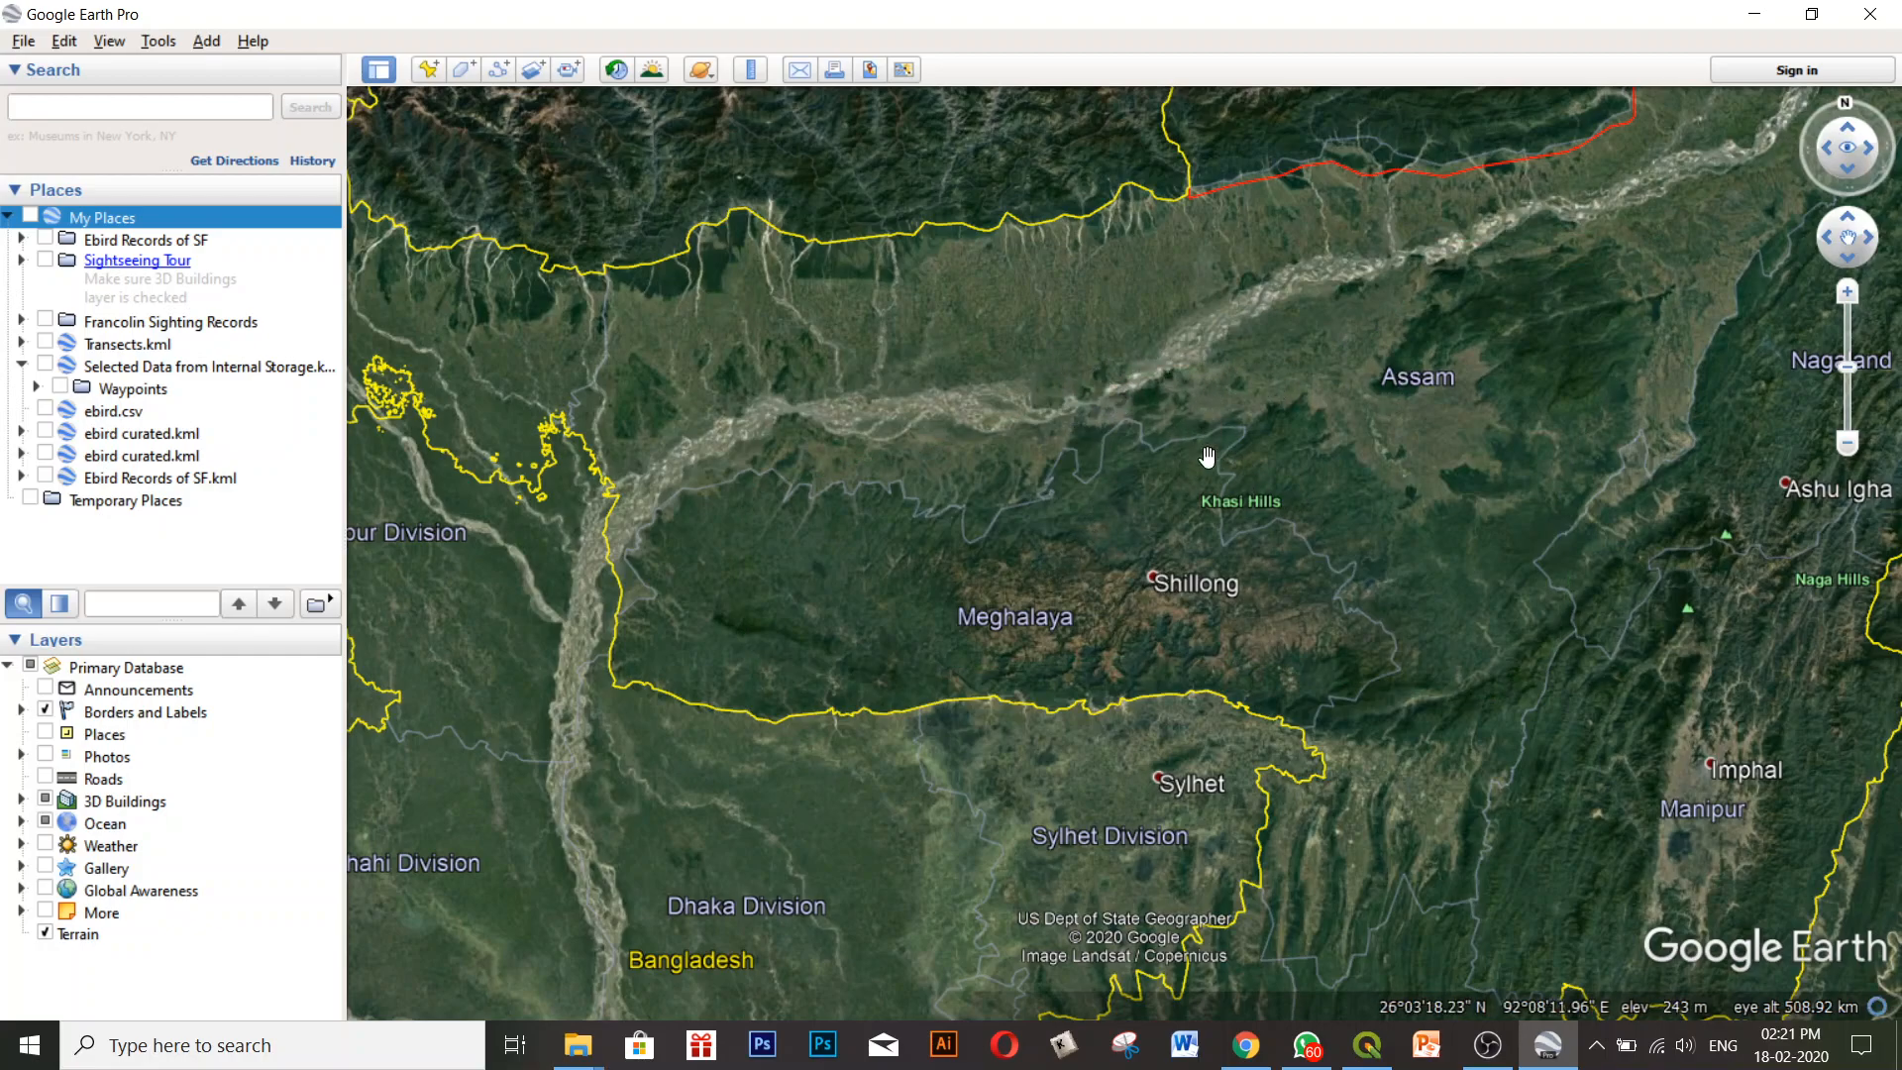
double_click(1119, 404)
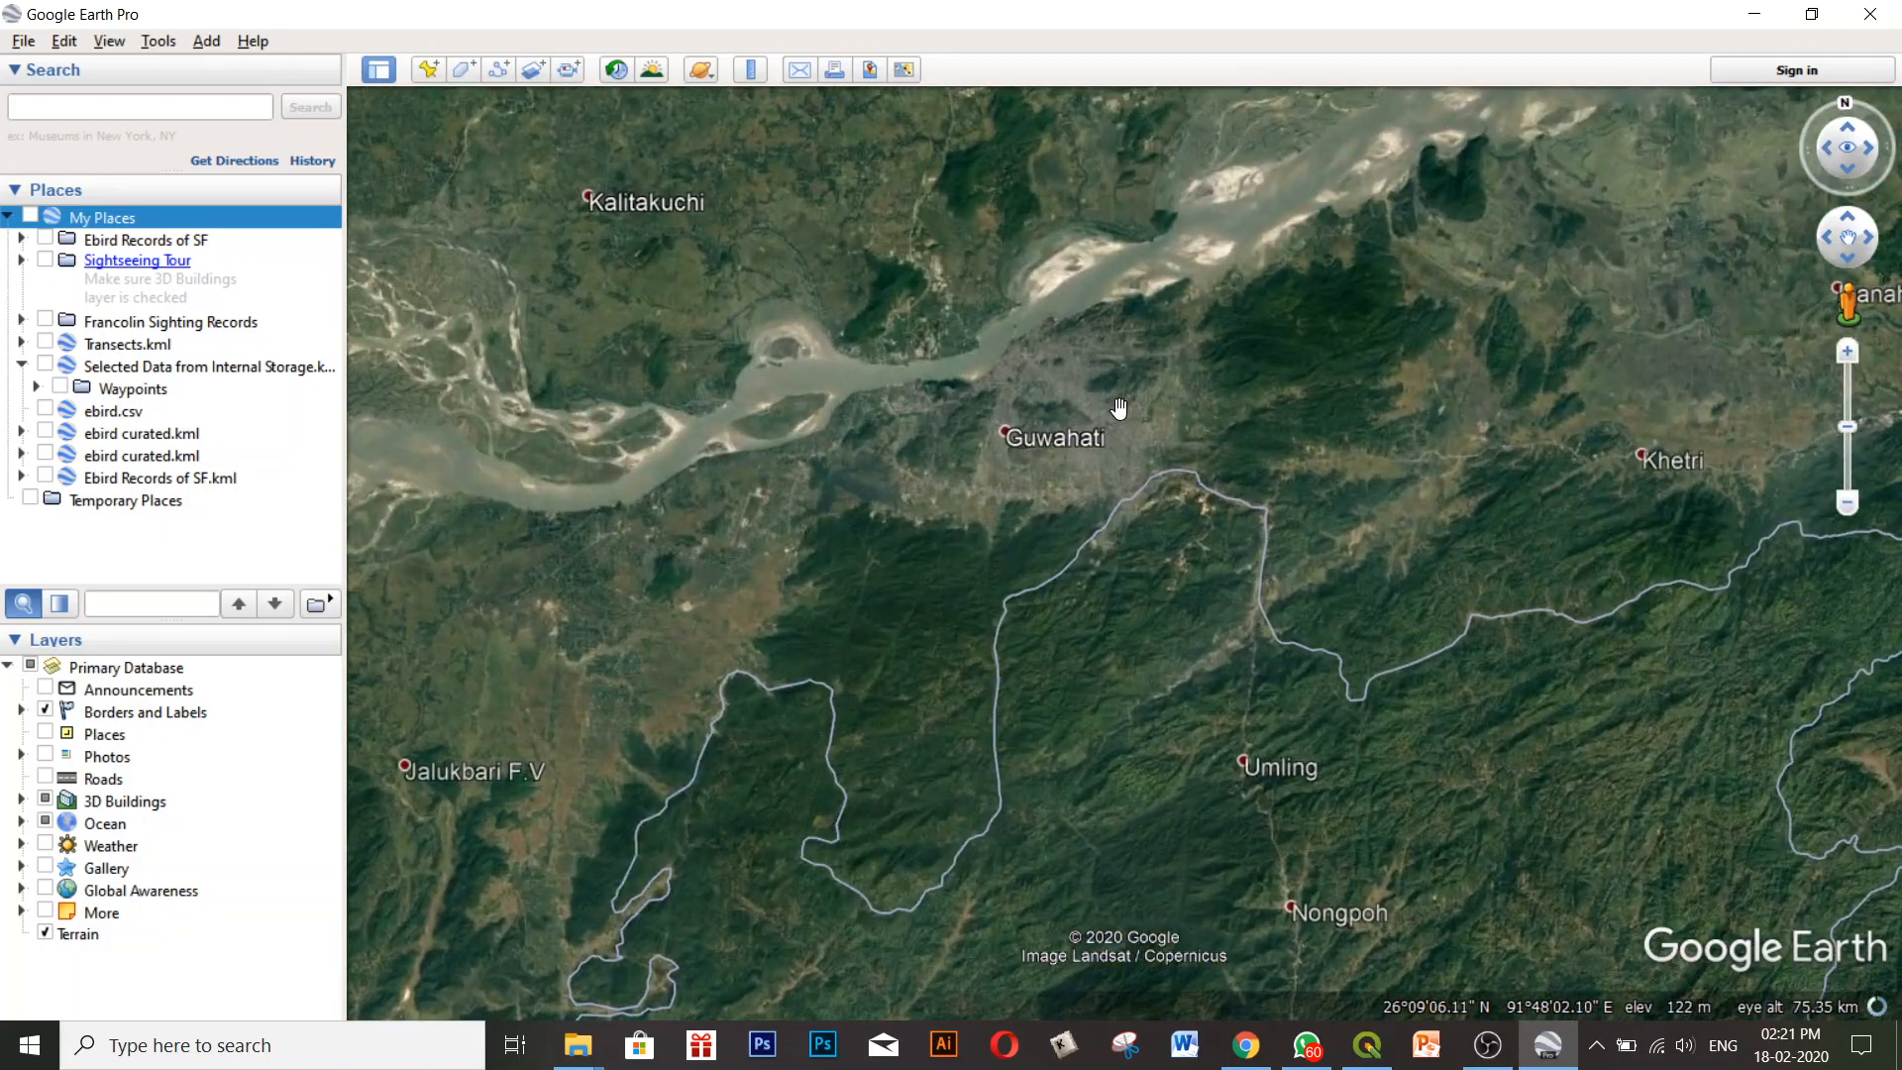
double_click(1119, 407)
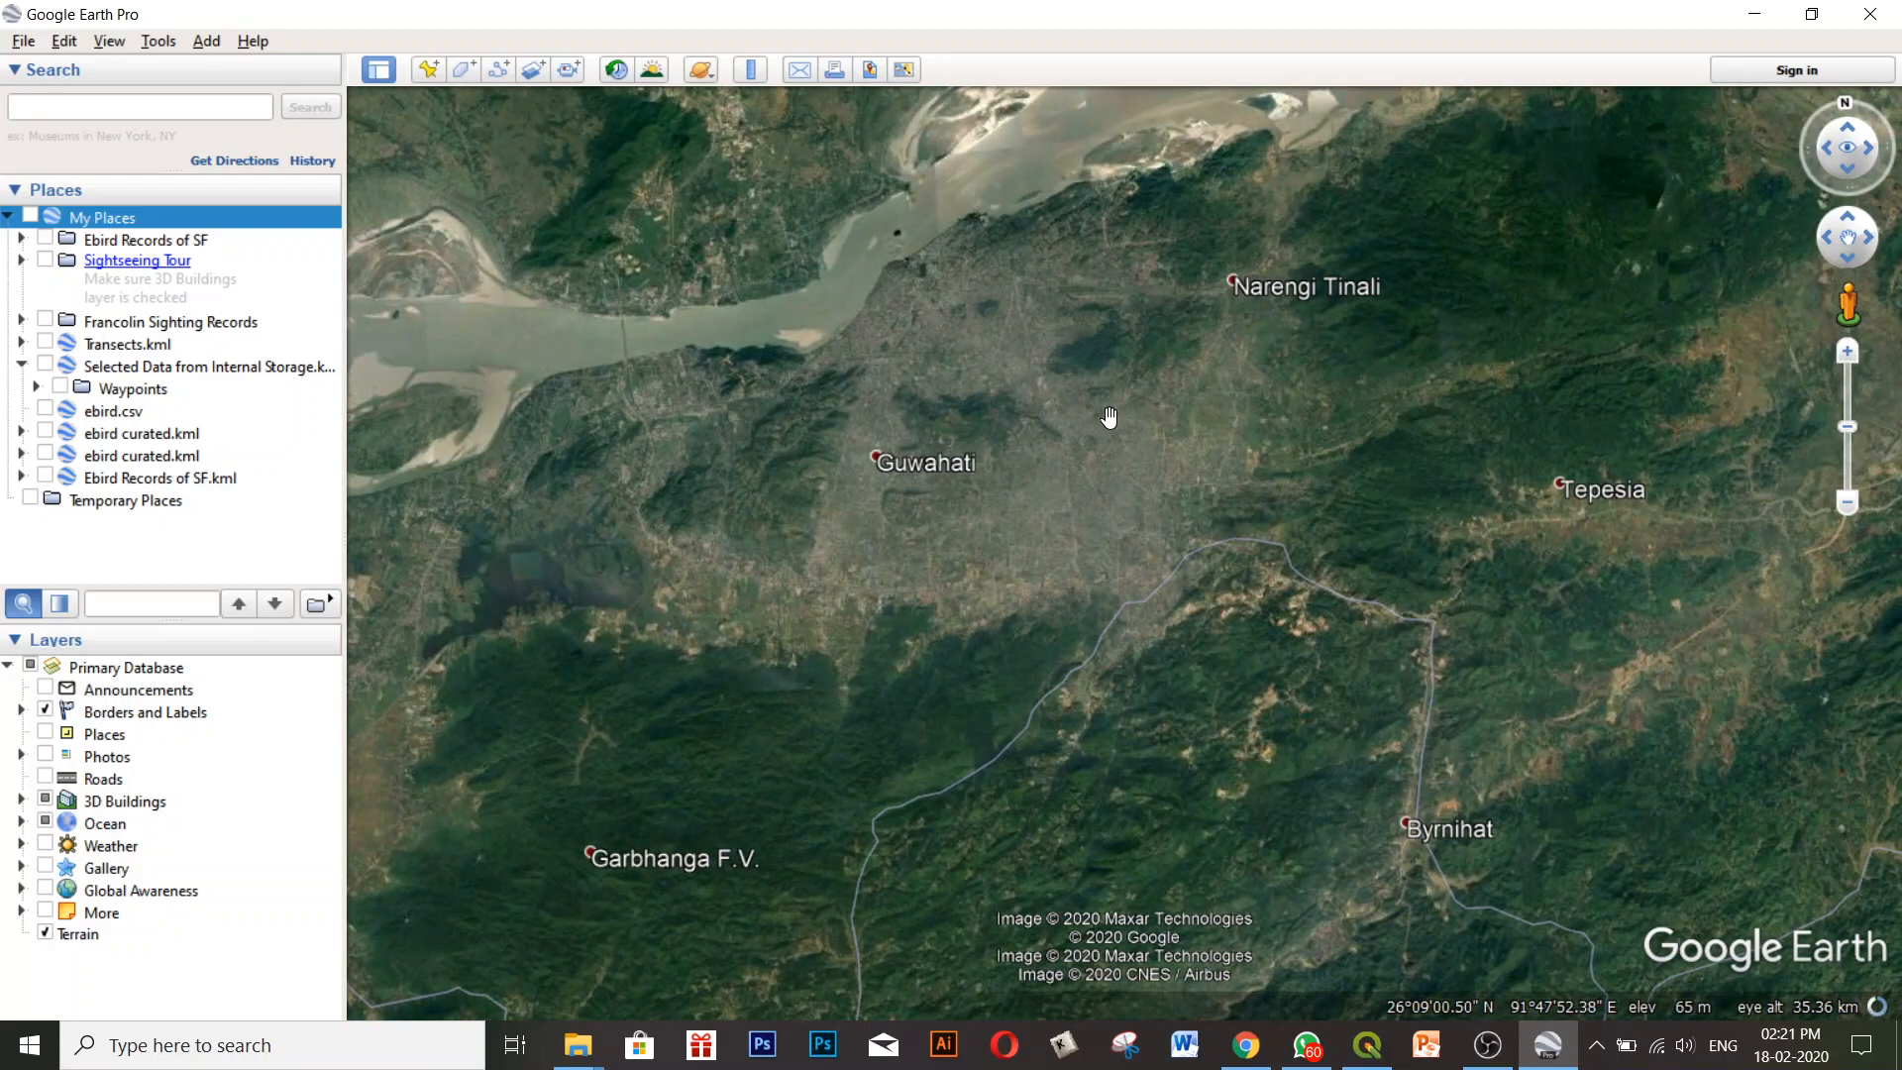
drag(1109, 417, 1188, 435)
scroll(1188, 435, down, 3)
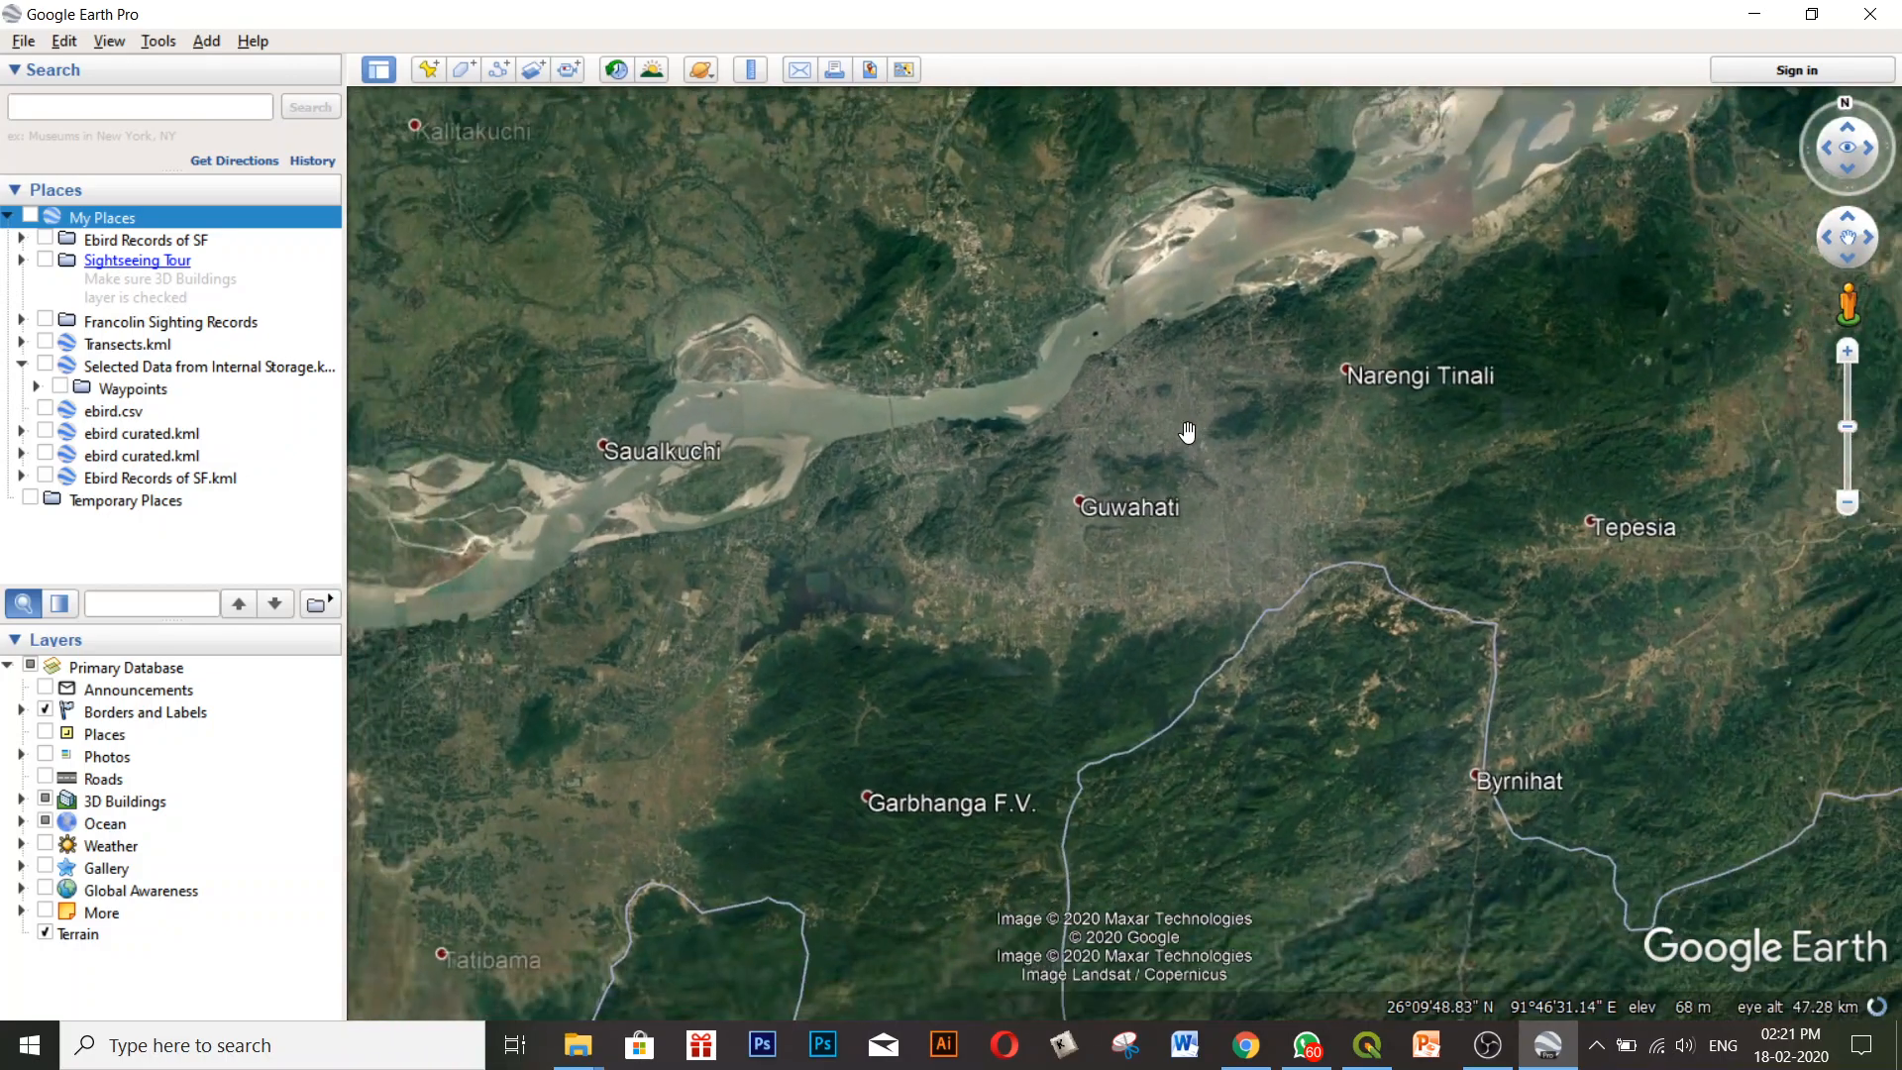
drag(1189, 530, 1094, 592)
scroll(1094, 593, down, 3)
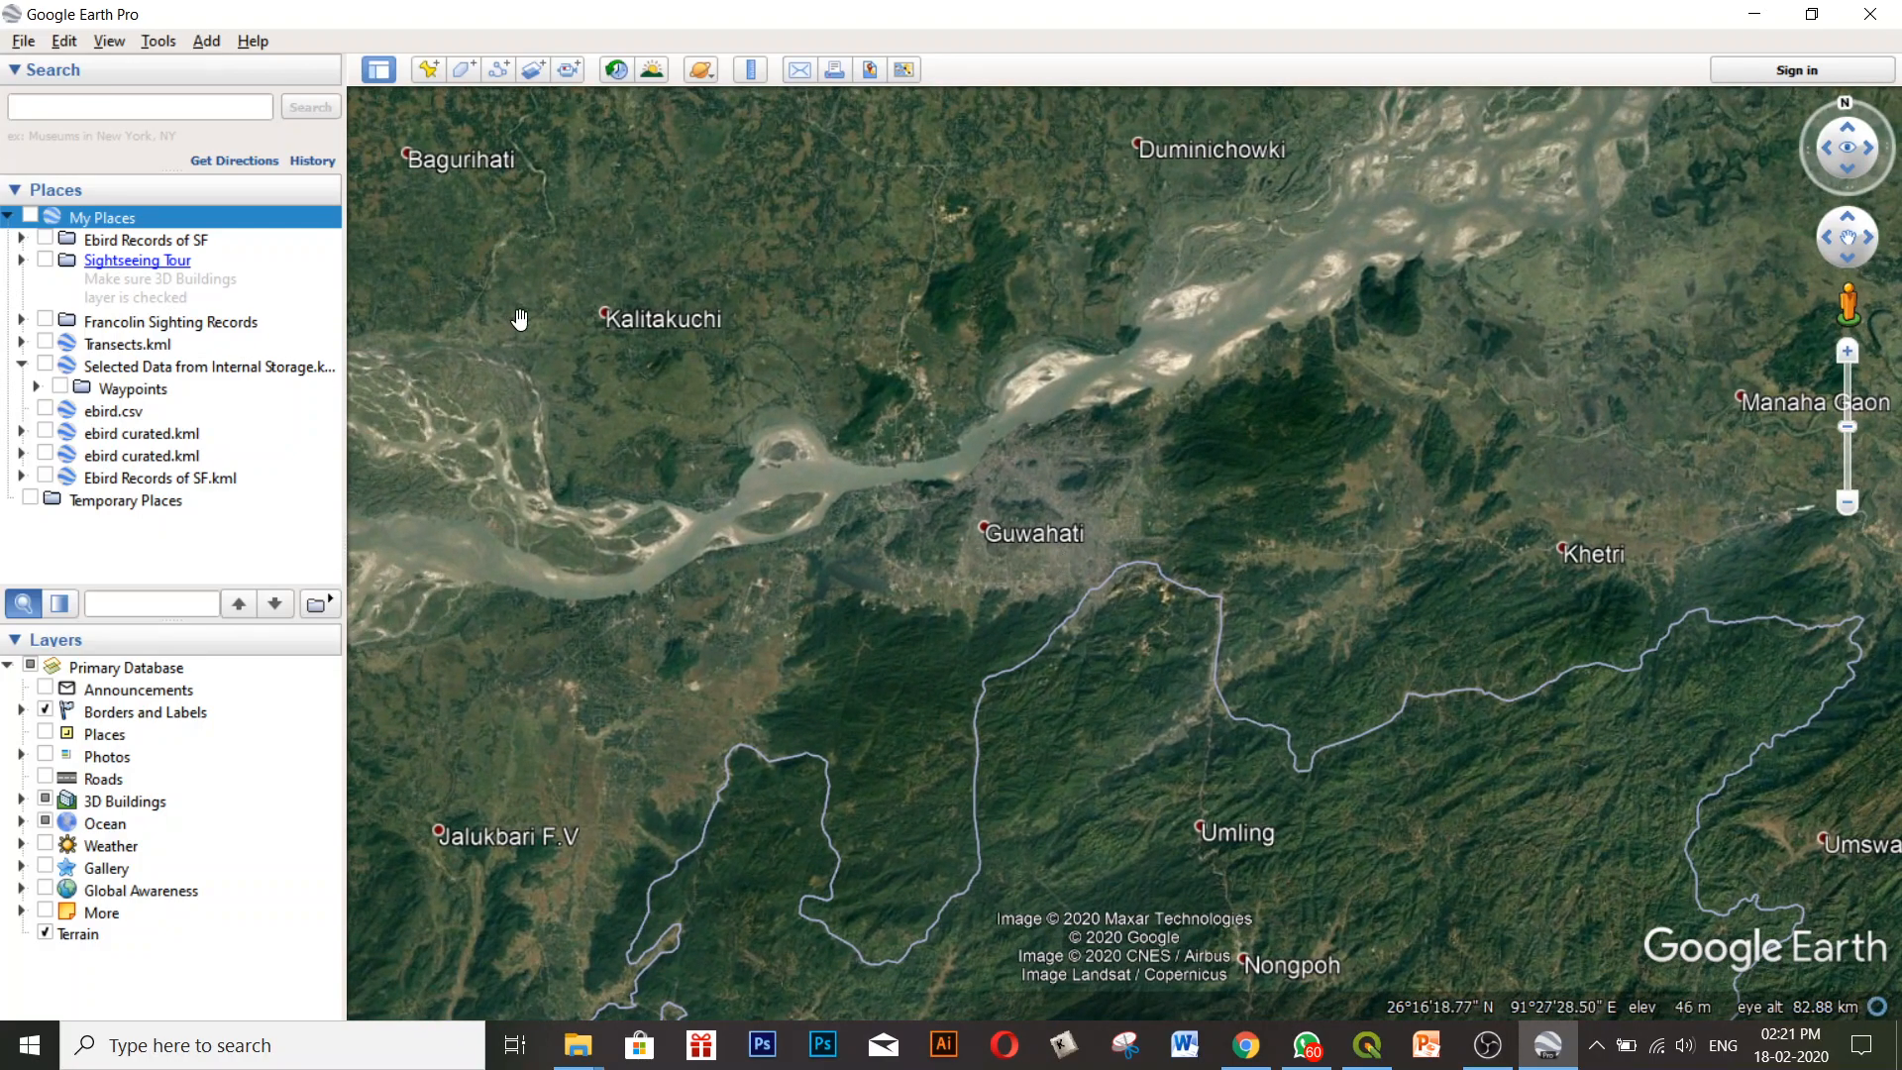
Draw a new freehand polygon enclosing Guwahati, following the state boundary south of the city and closing it at its starting point.
click(463, 77)
drag(492, 143, 78, 61)
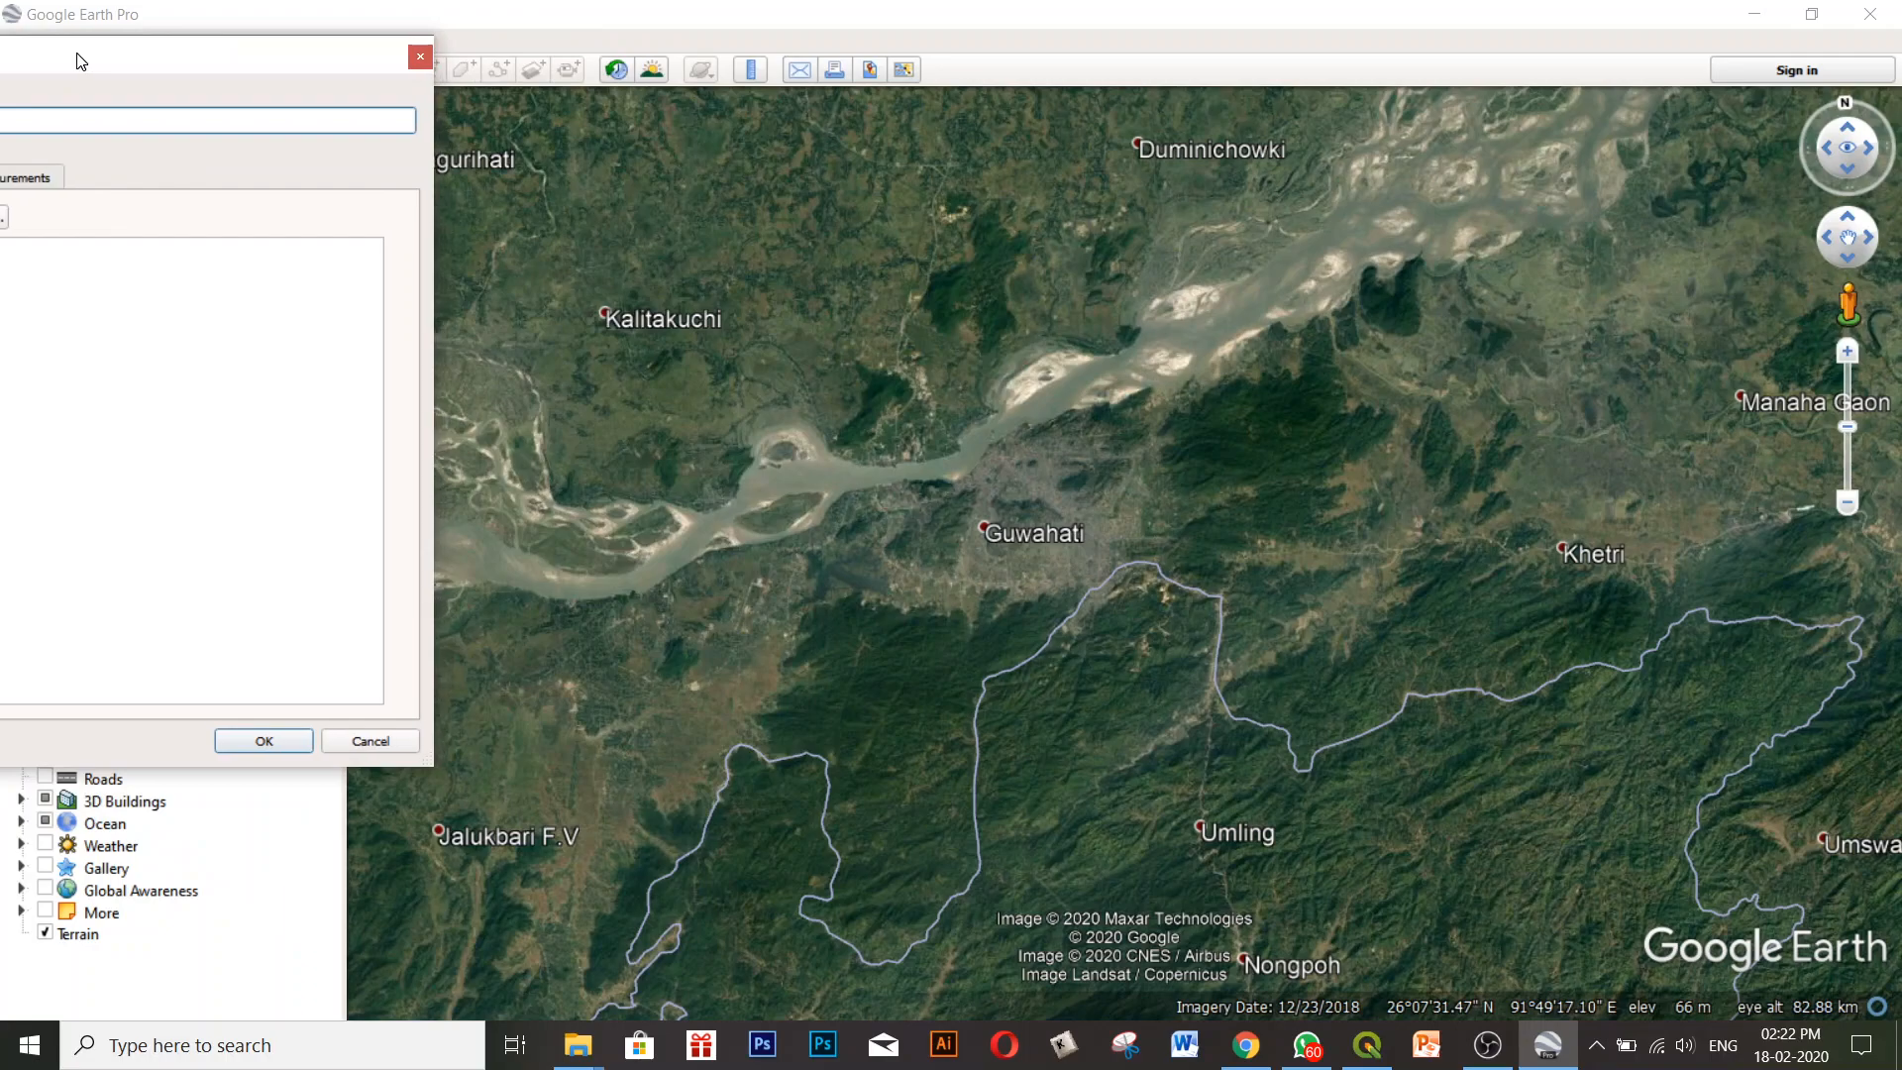
click(755, 753)
mouse_move(755, 753)
mouse_down()
mouse_move(796, 551)
mouse_move(850, 472)
mouse_move(1036, 376)
mouse_move(1146, 349)
mouse_move(1318, 315)
mouse_move(1399, 349)
mouse_move(1382, 513)
mouse_move(1230, 567)
mouse_move(1116, 575)
mouse_move(991, 690)
mouse_move(975, 874)
mouse_move(956, 917)
mouse_move(887, 966)
mouse_up()
mouse_move(867, 971)
mouse_down()
mouse_move(800, 907)
mouse_move(843, 872)
mouse_move(835, 787)
mouse_move(804, 761)
mouse_move(750, 761)
mouse_up()
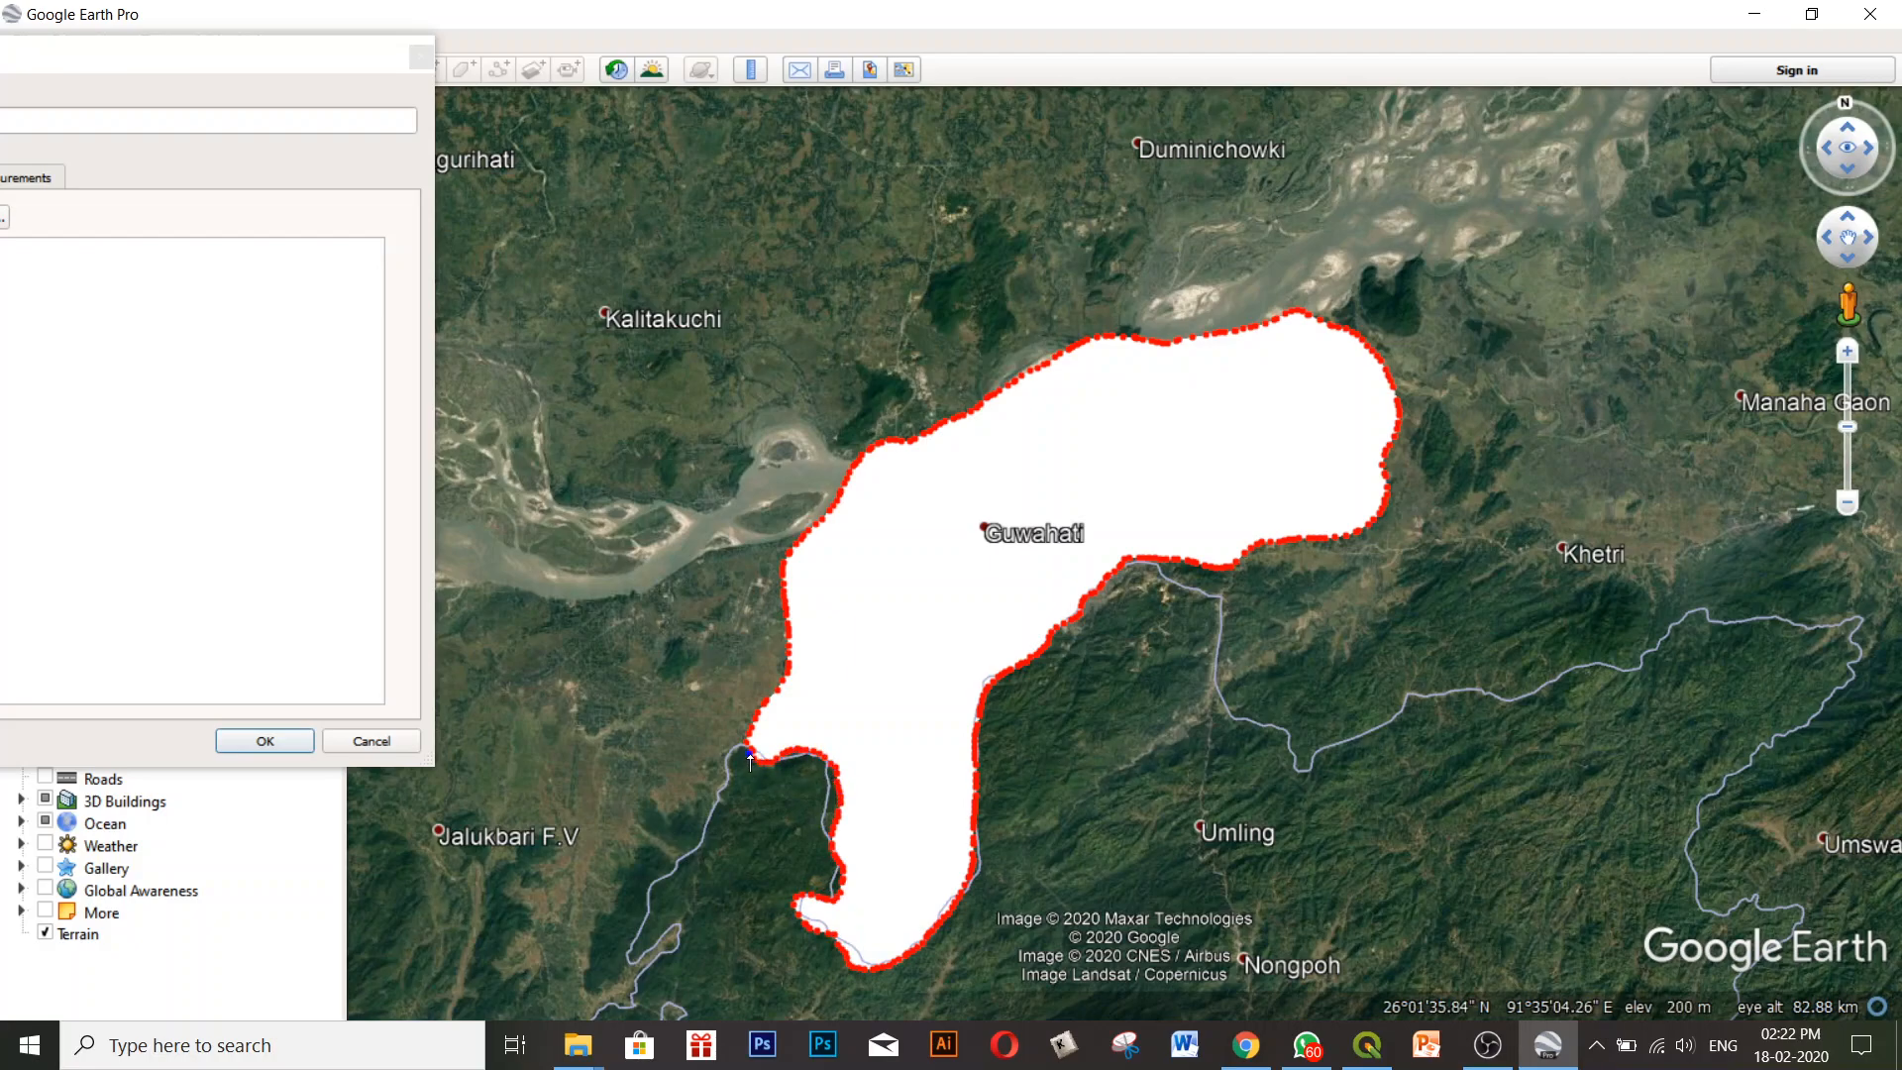
Set the new polygon's area style to Outlined, leaving its fill color unchanged.
drag(156, 67, 628, 72)
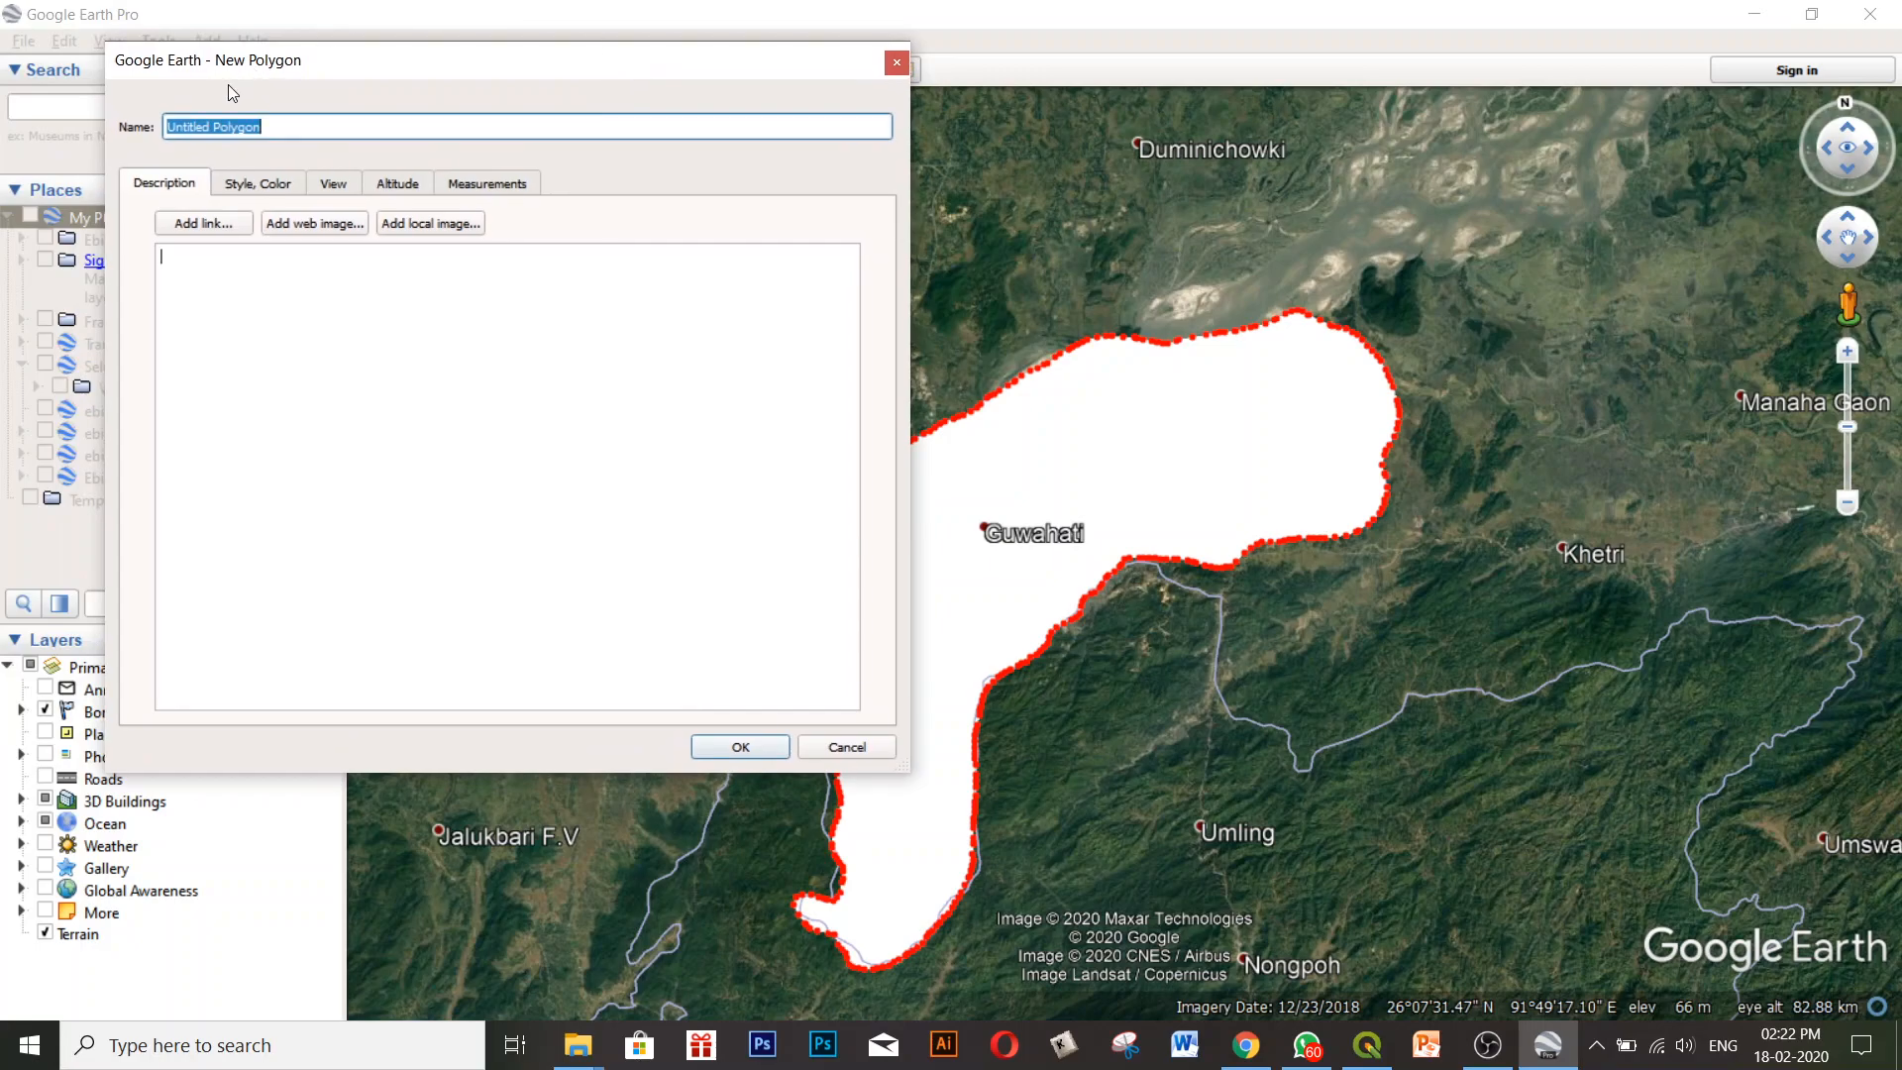
click(241, 192)
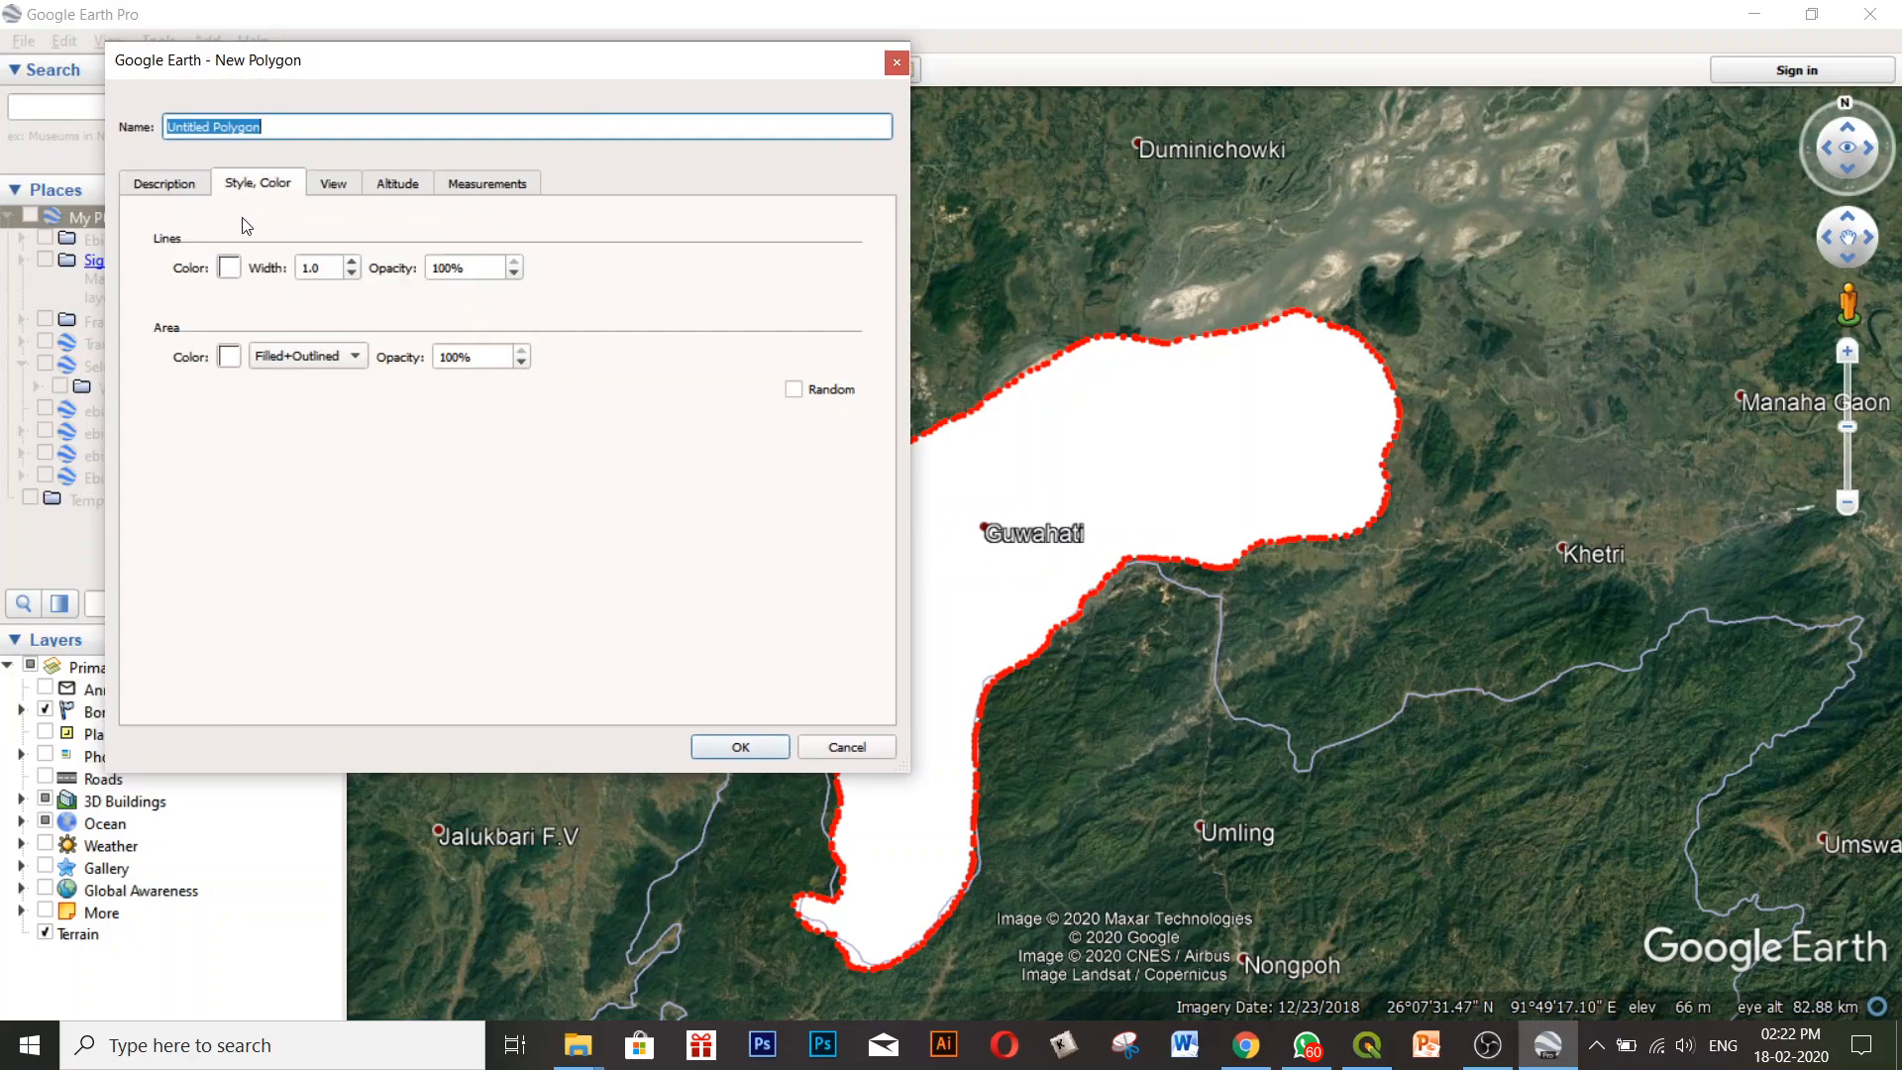
click(229, 357)
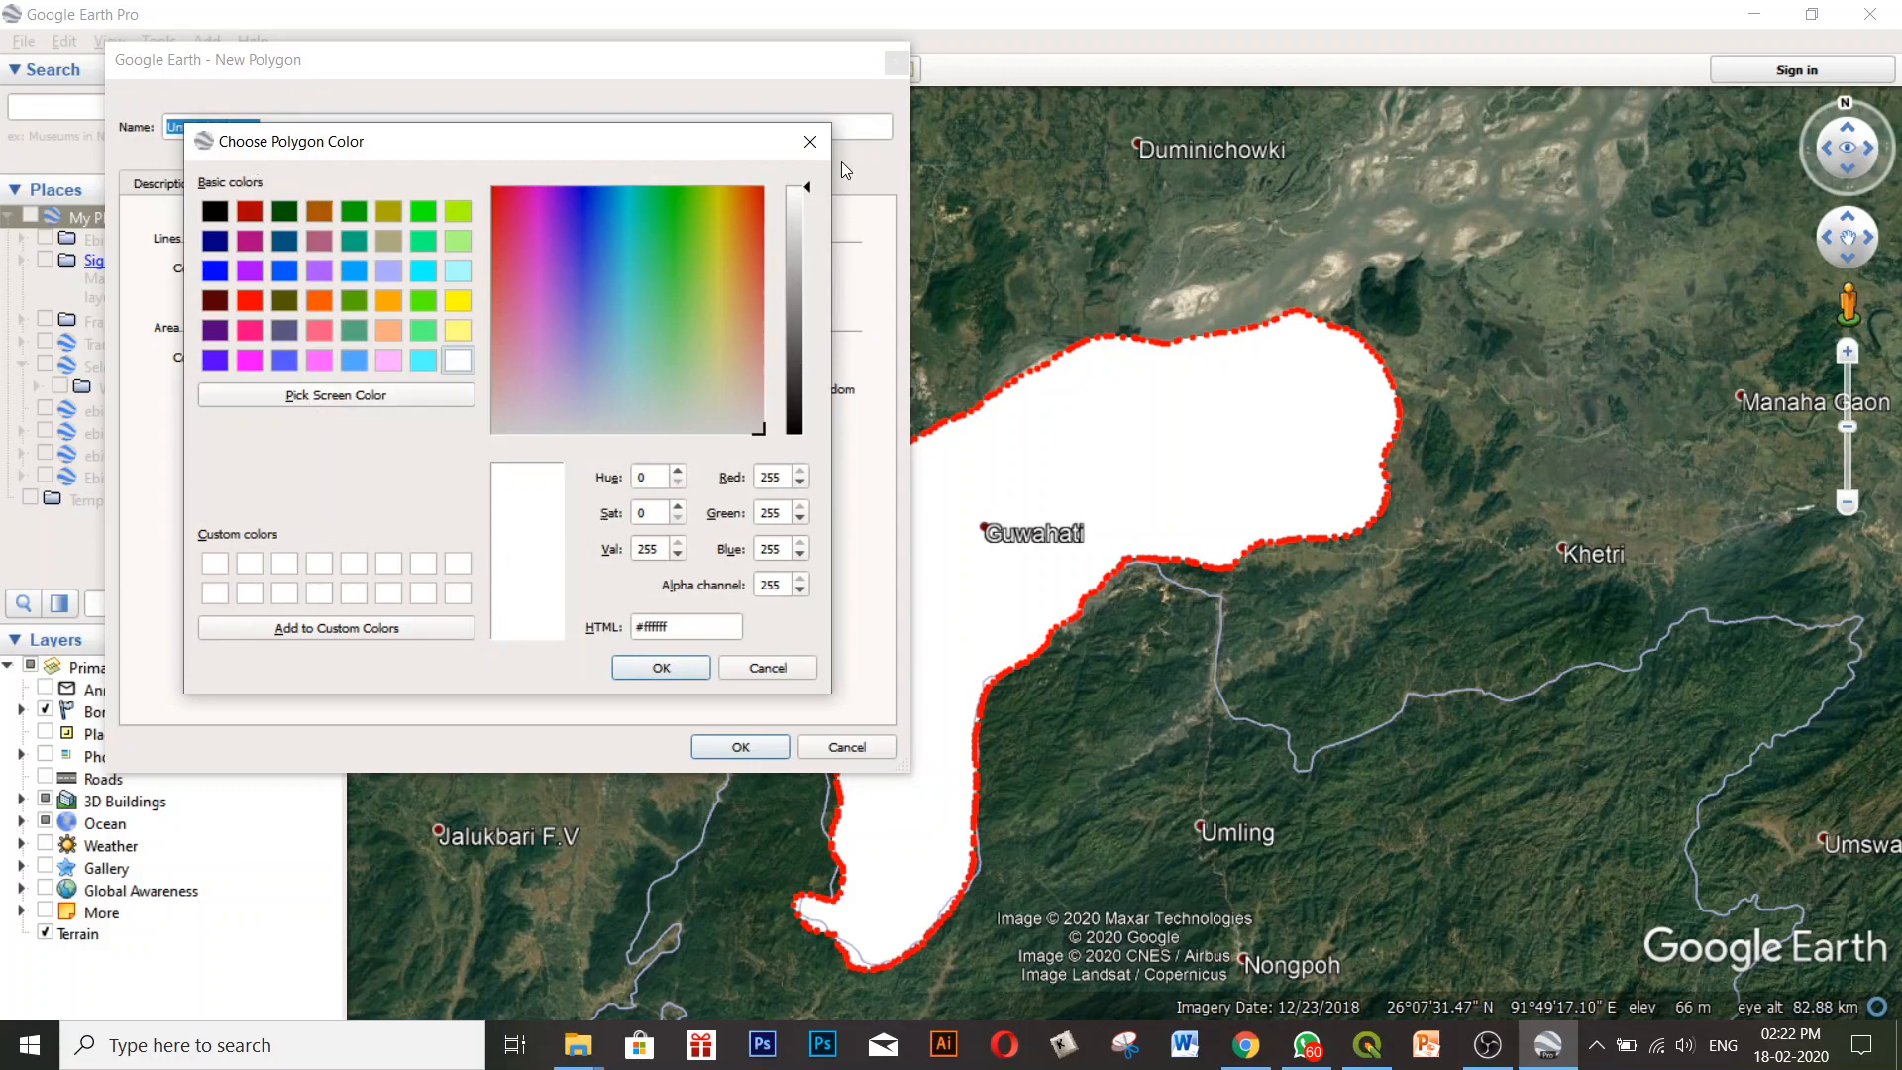
click(812, 143)
click(353, 359)
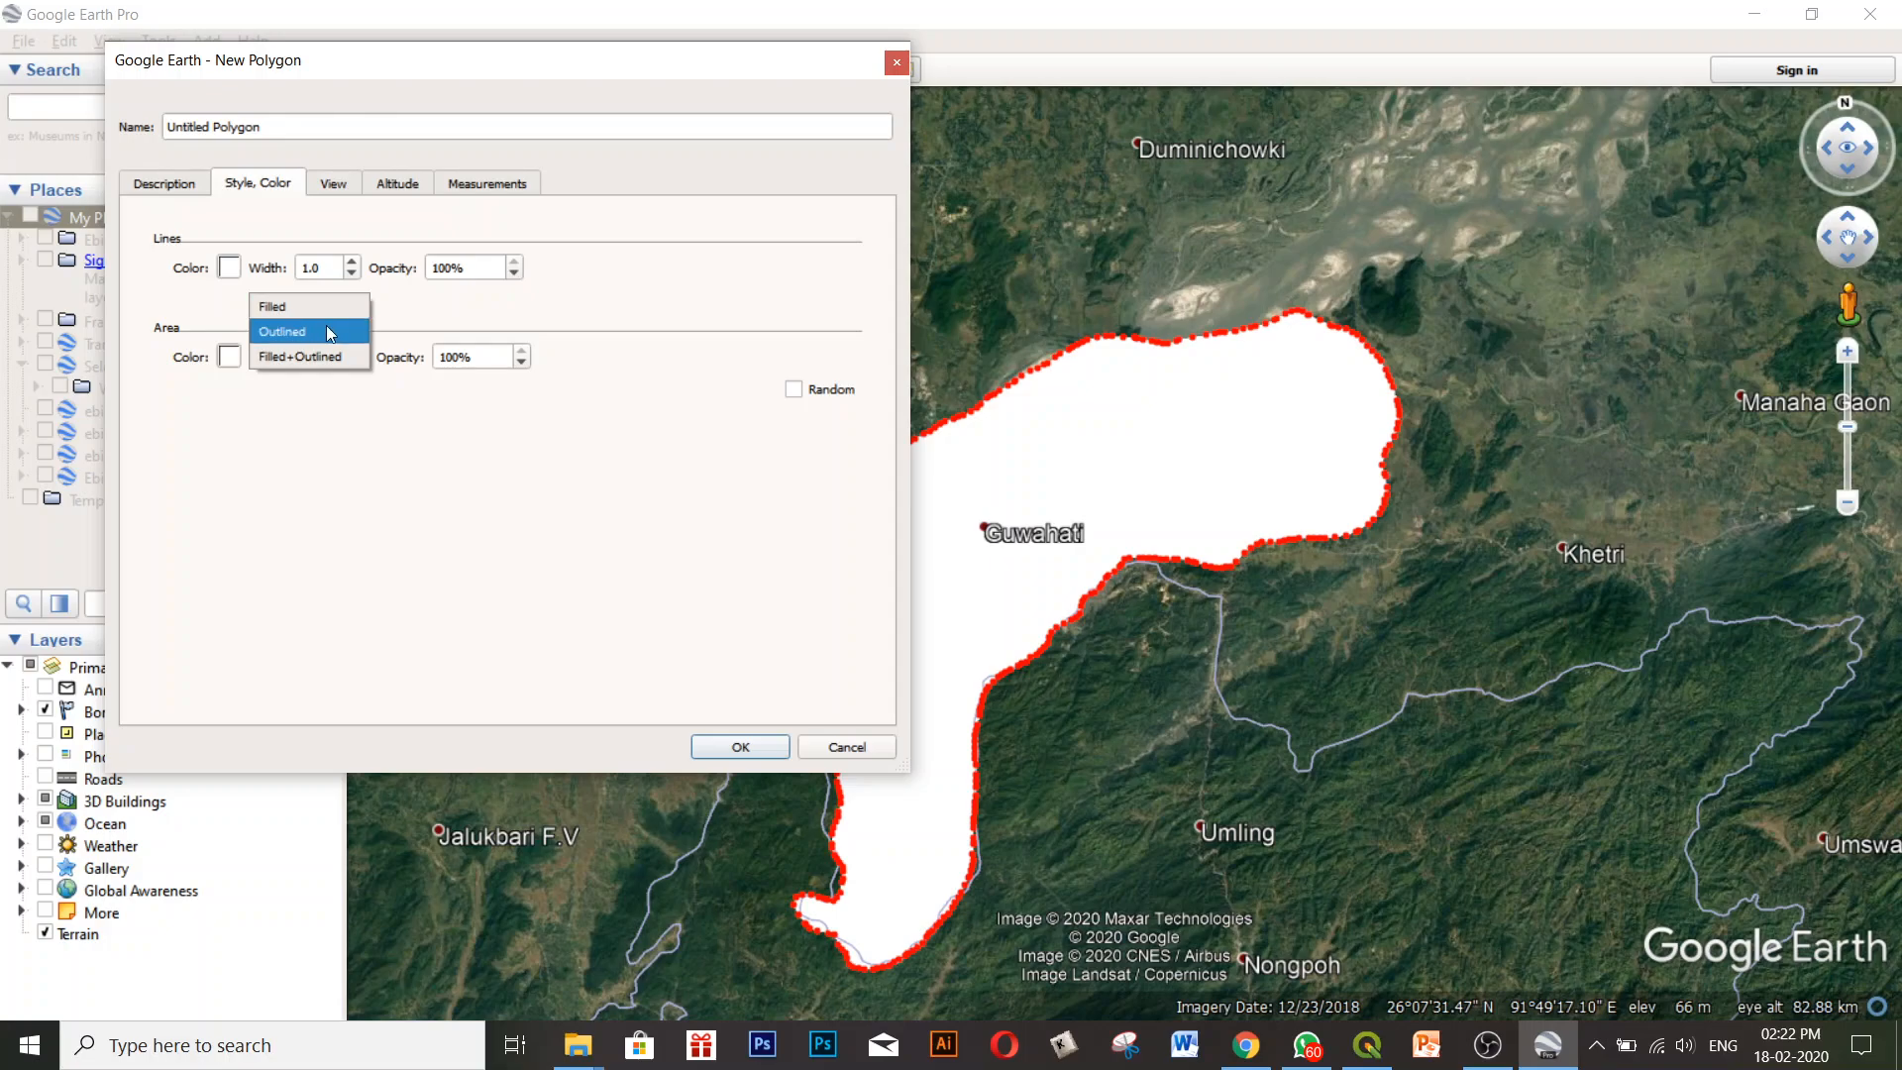
click(321, 331)
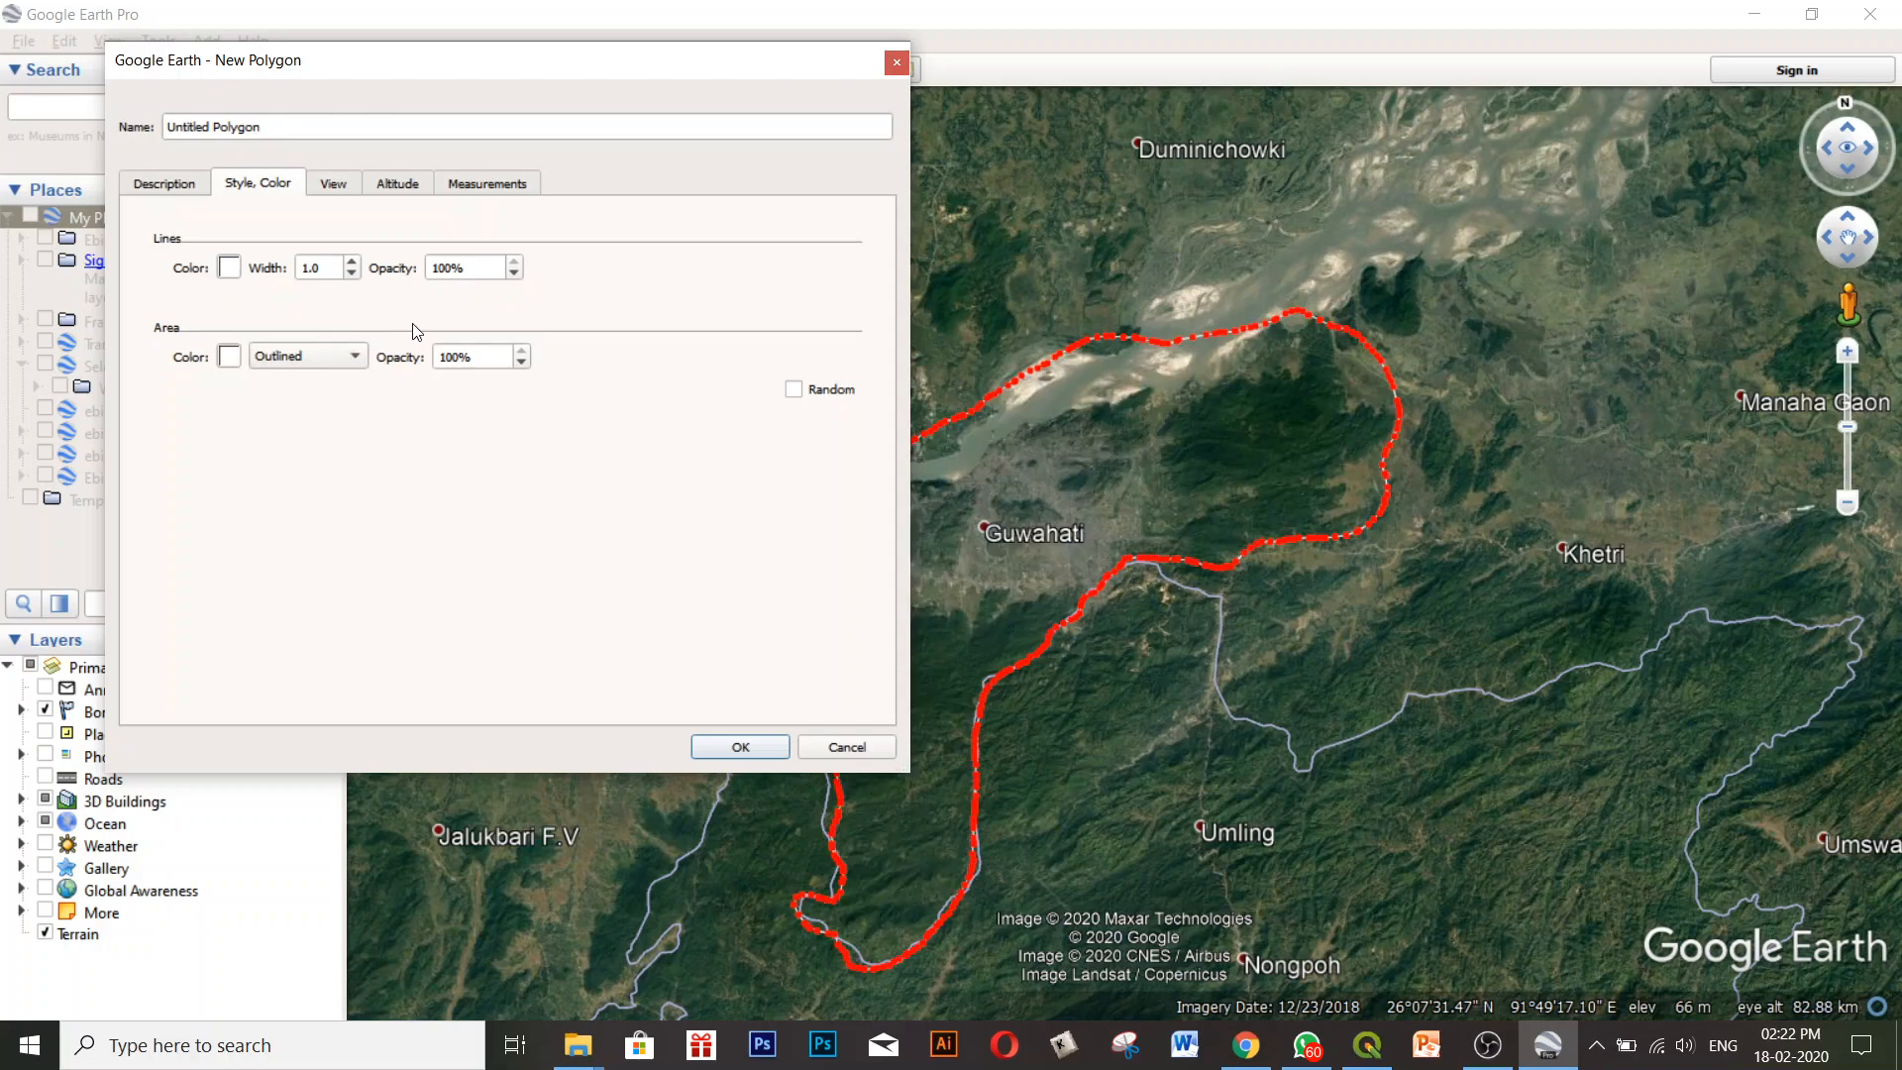
Set the polygon's line color to dark red and its line width to 1.1.
click(230, 267)
click(249, 211)
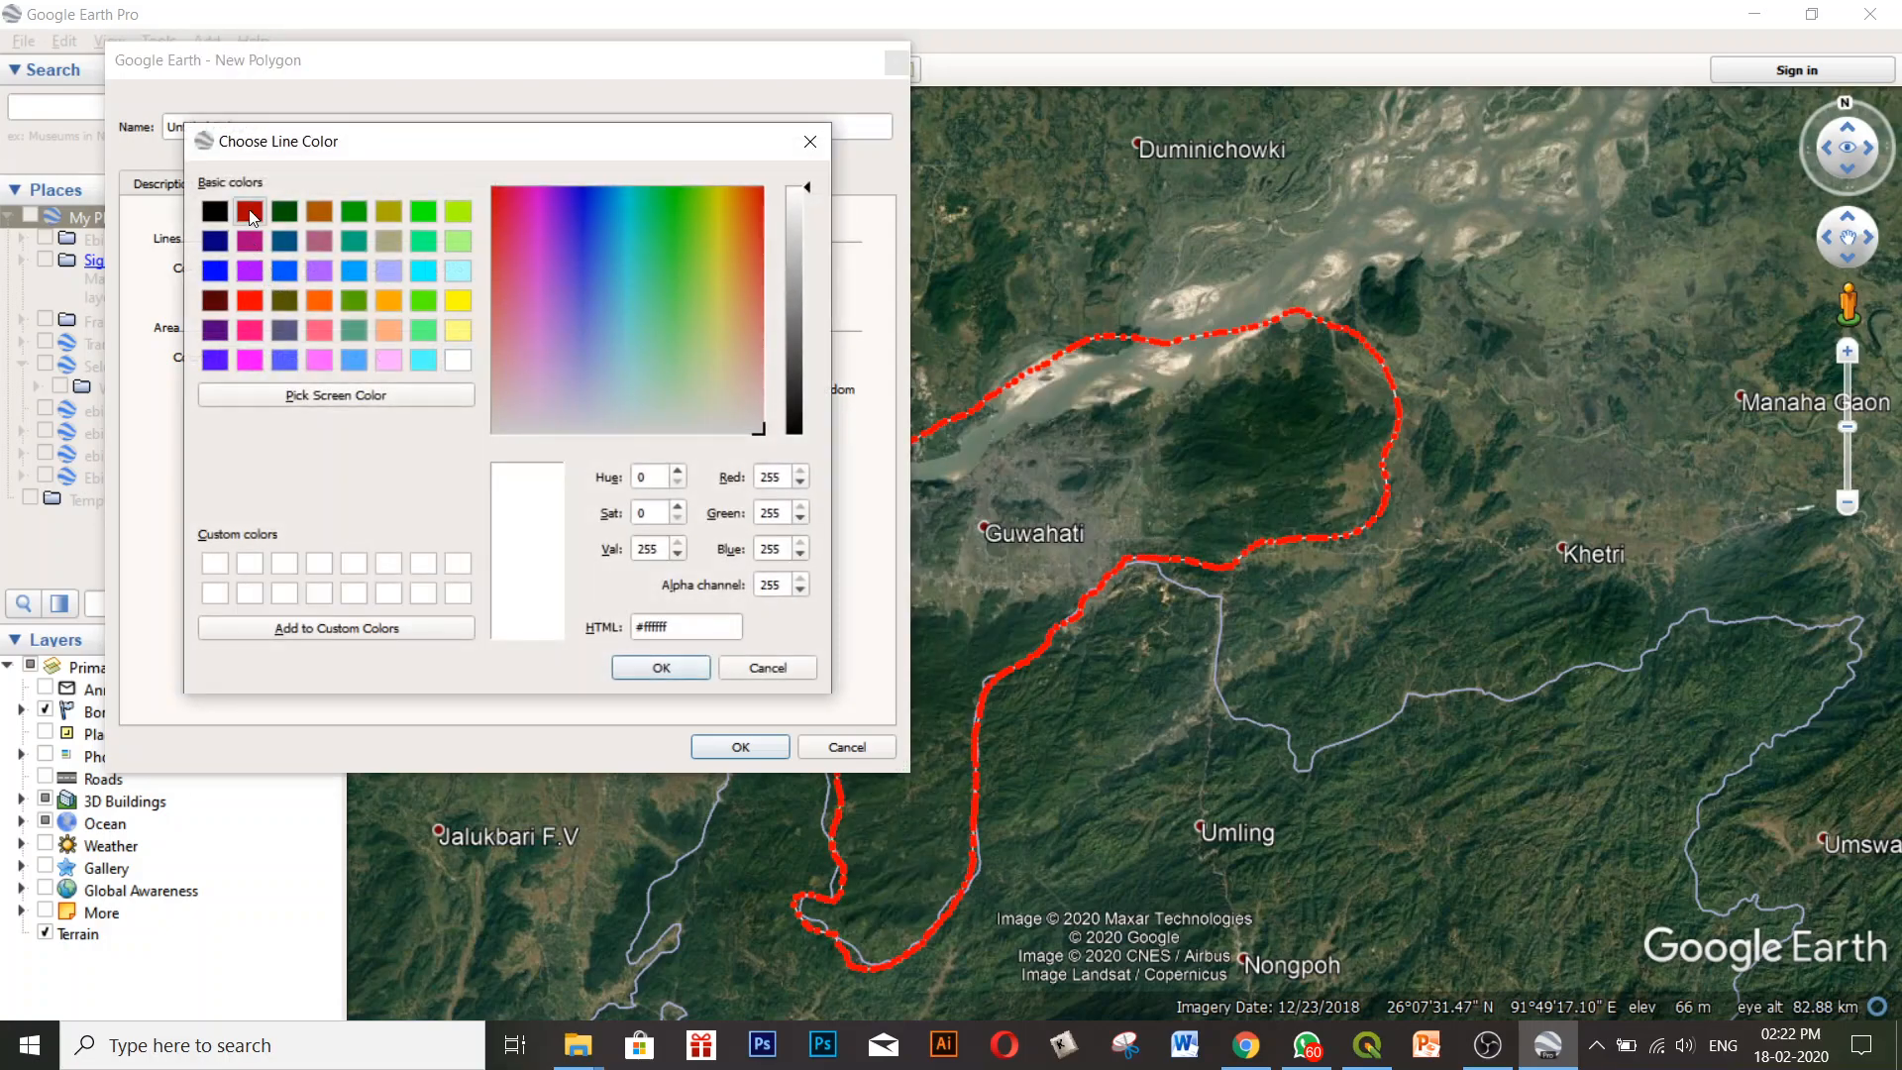
click(661, 668)
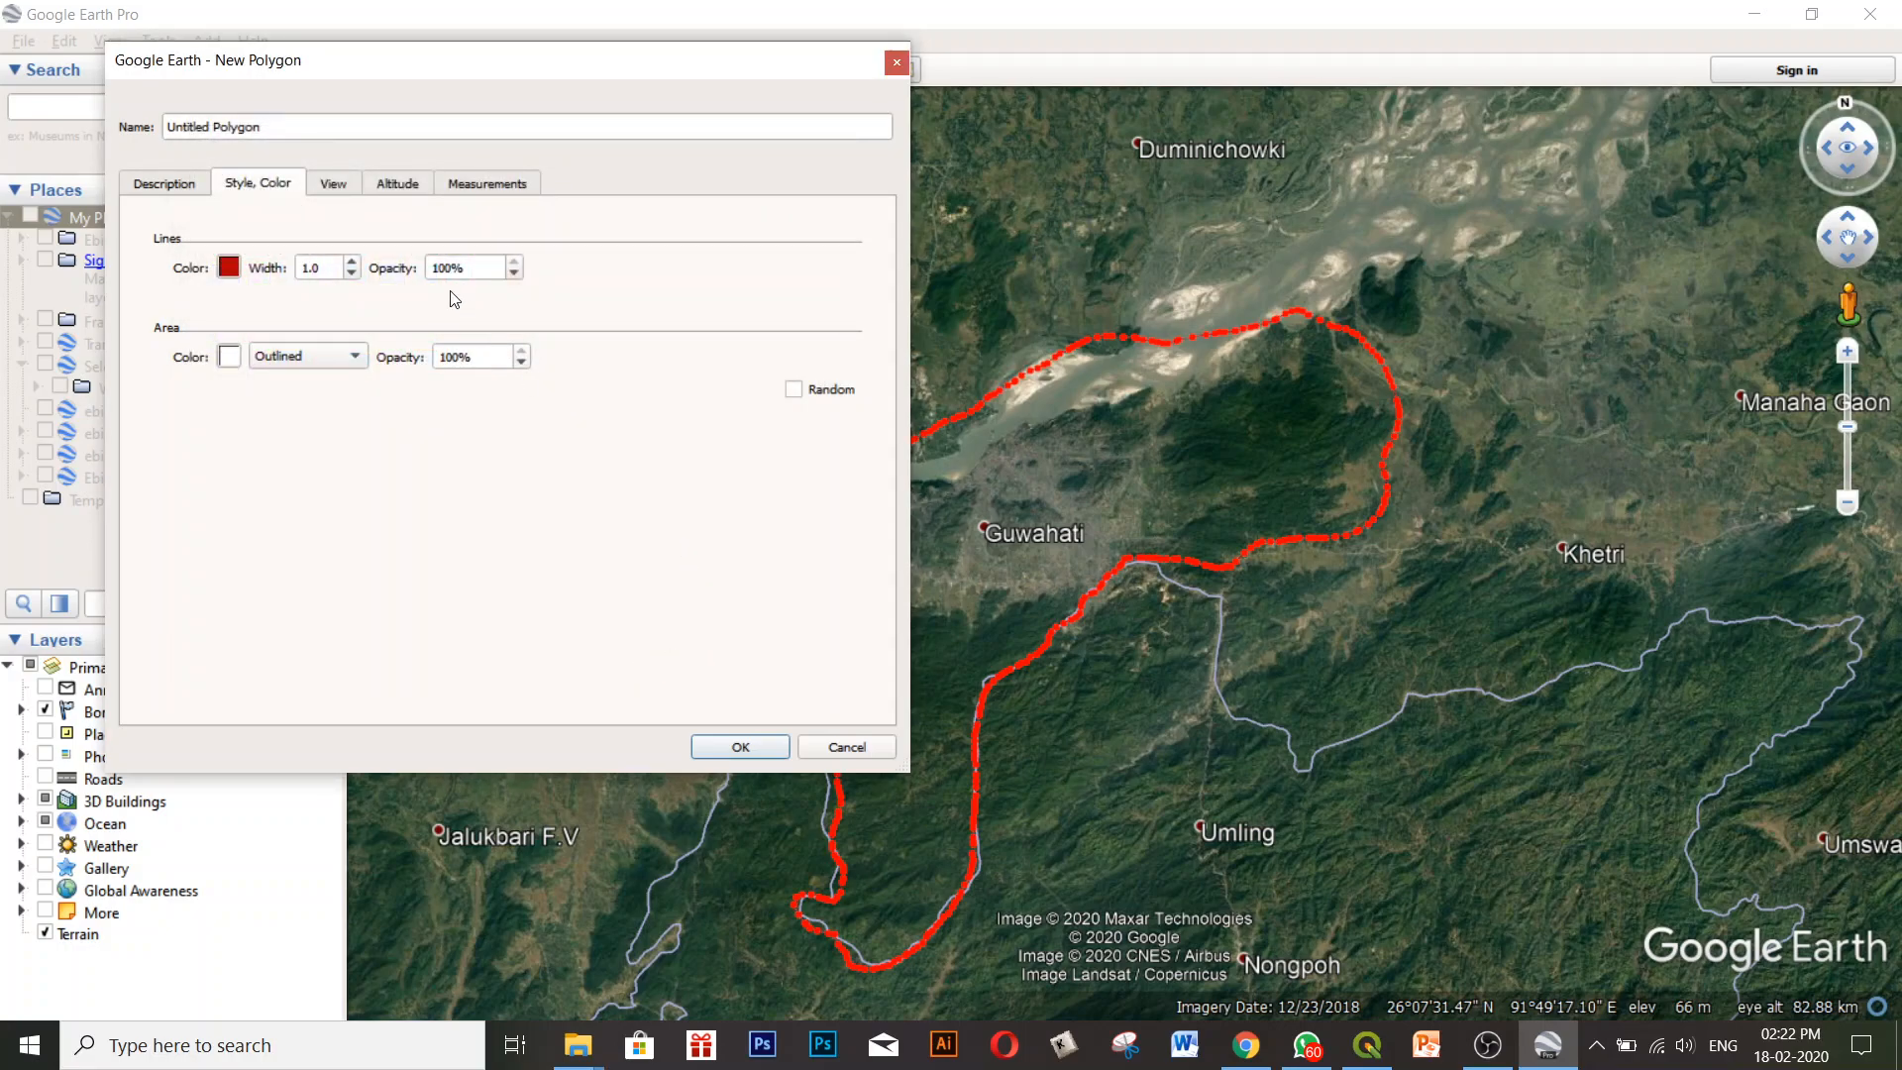
click(349, 262)
Name the new polygon around Guwahati "Test Polygon" and save it.
click(437, 130)
key(ctrl+shift+Left)
key(ctrl+shift+Left)
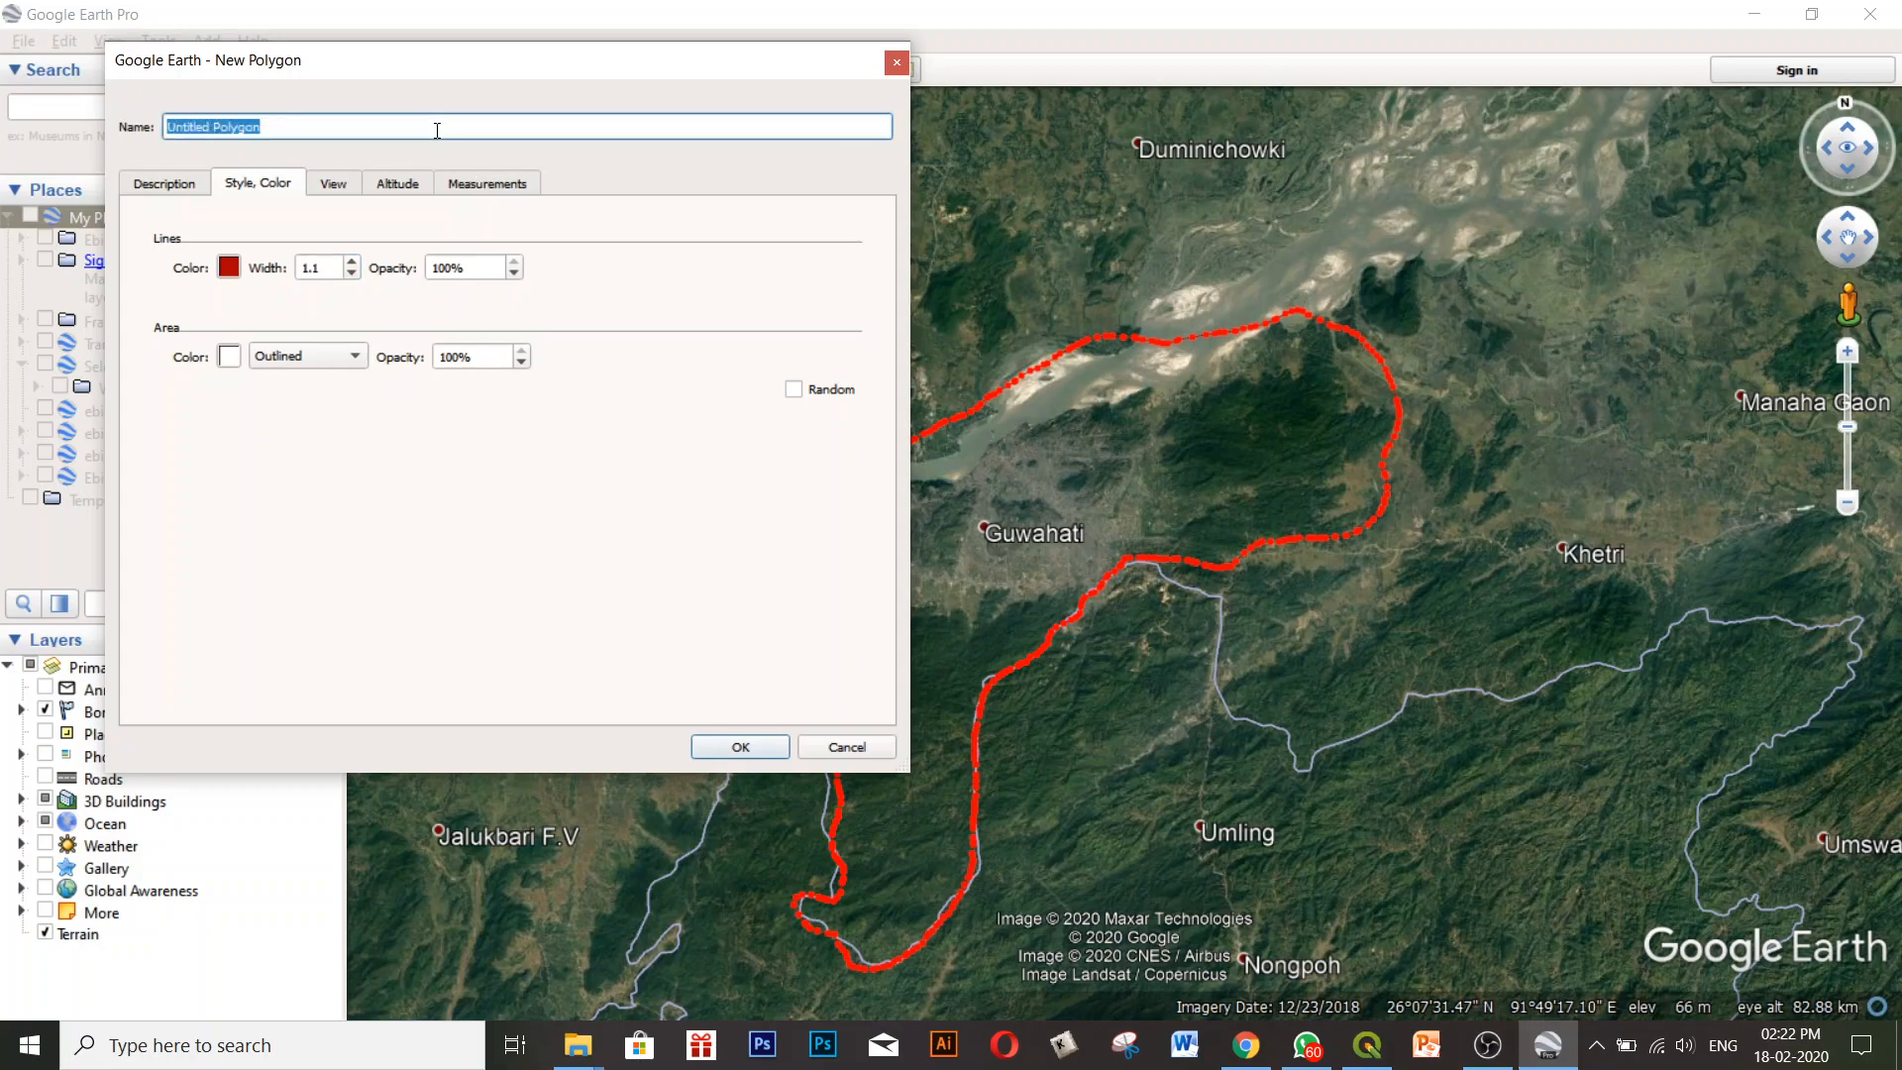
text(Test Polygon)
click(761, 749)
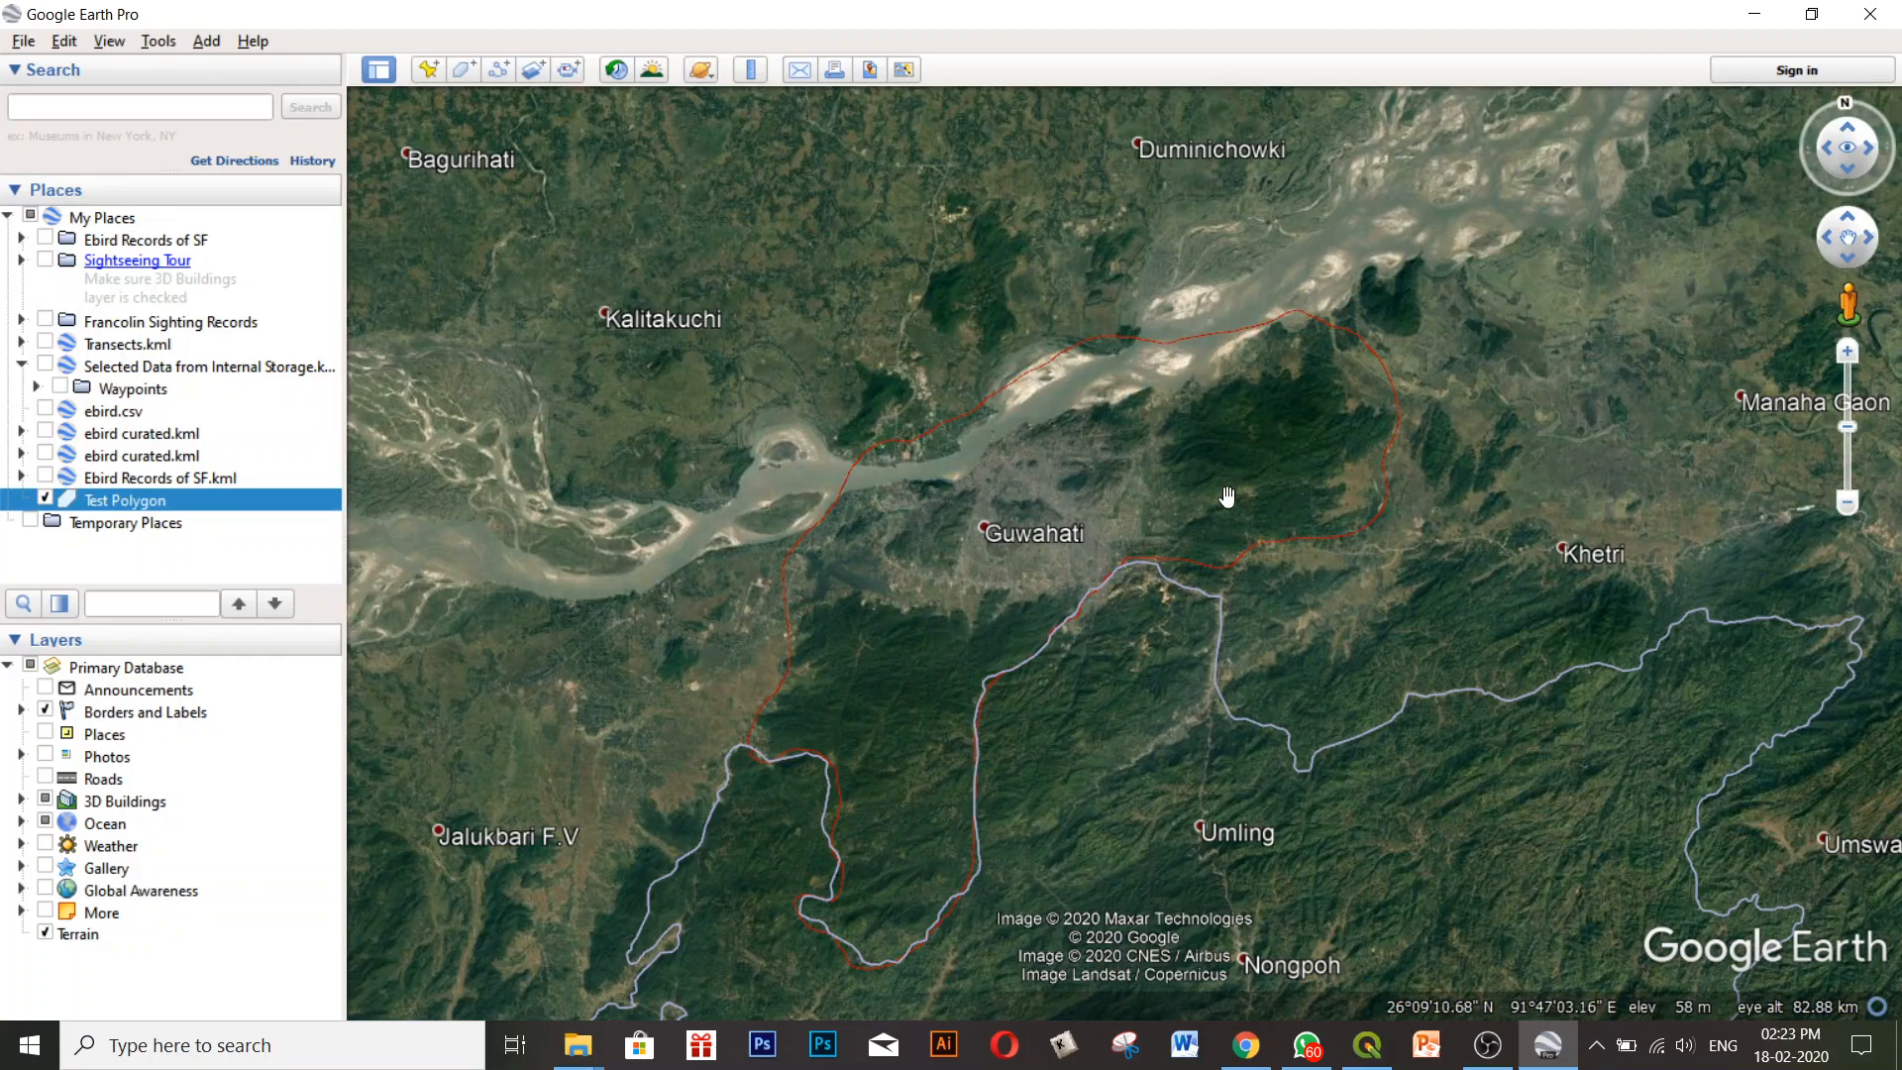
Draw a freehand polygon around the forested hill east of Guwahati and save it as "Forested area".
click(470, 69)
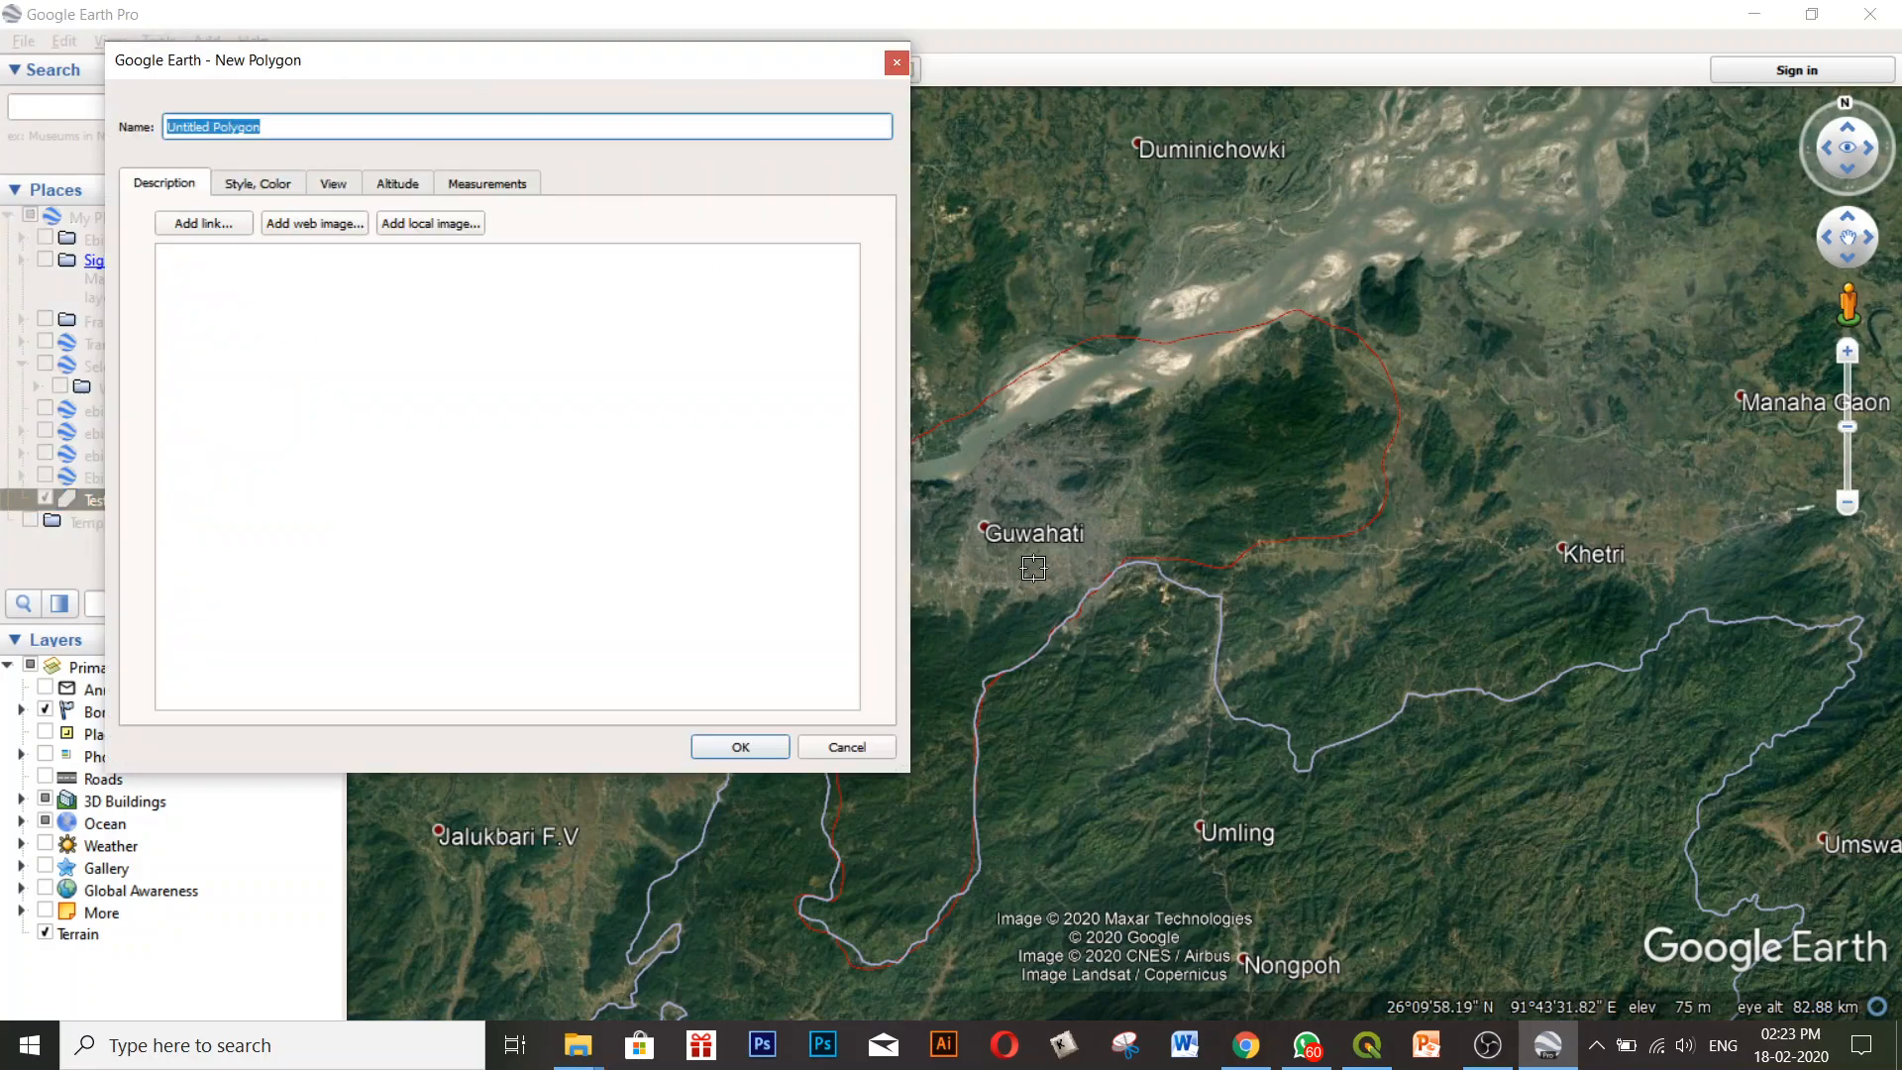
mouse_move(1168, 527)
mouse_down()
mouse_move(1159, 428)
mouse_move(1248, 357)
mouse_move(1308, 348)
mouse_move(1375, 434)
mouse_move(1349, 517)
mouse_move(1199, 558)
mouse_move(1166, 530)
mouse_up()
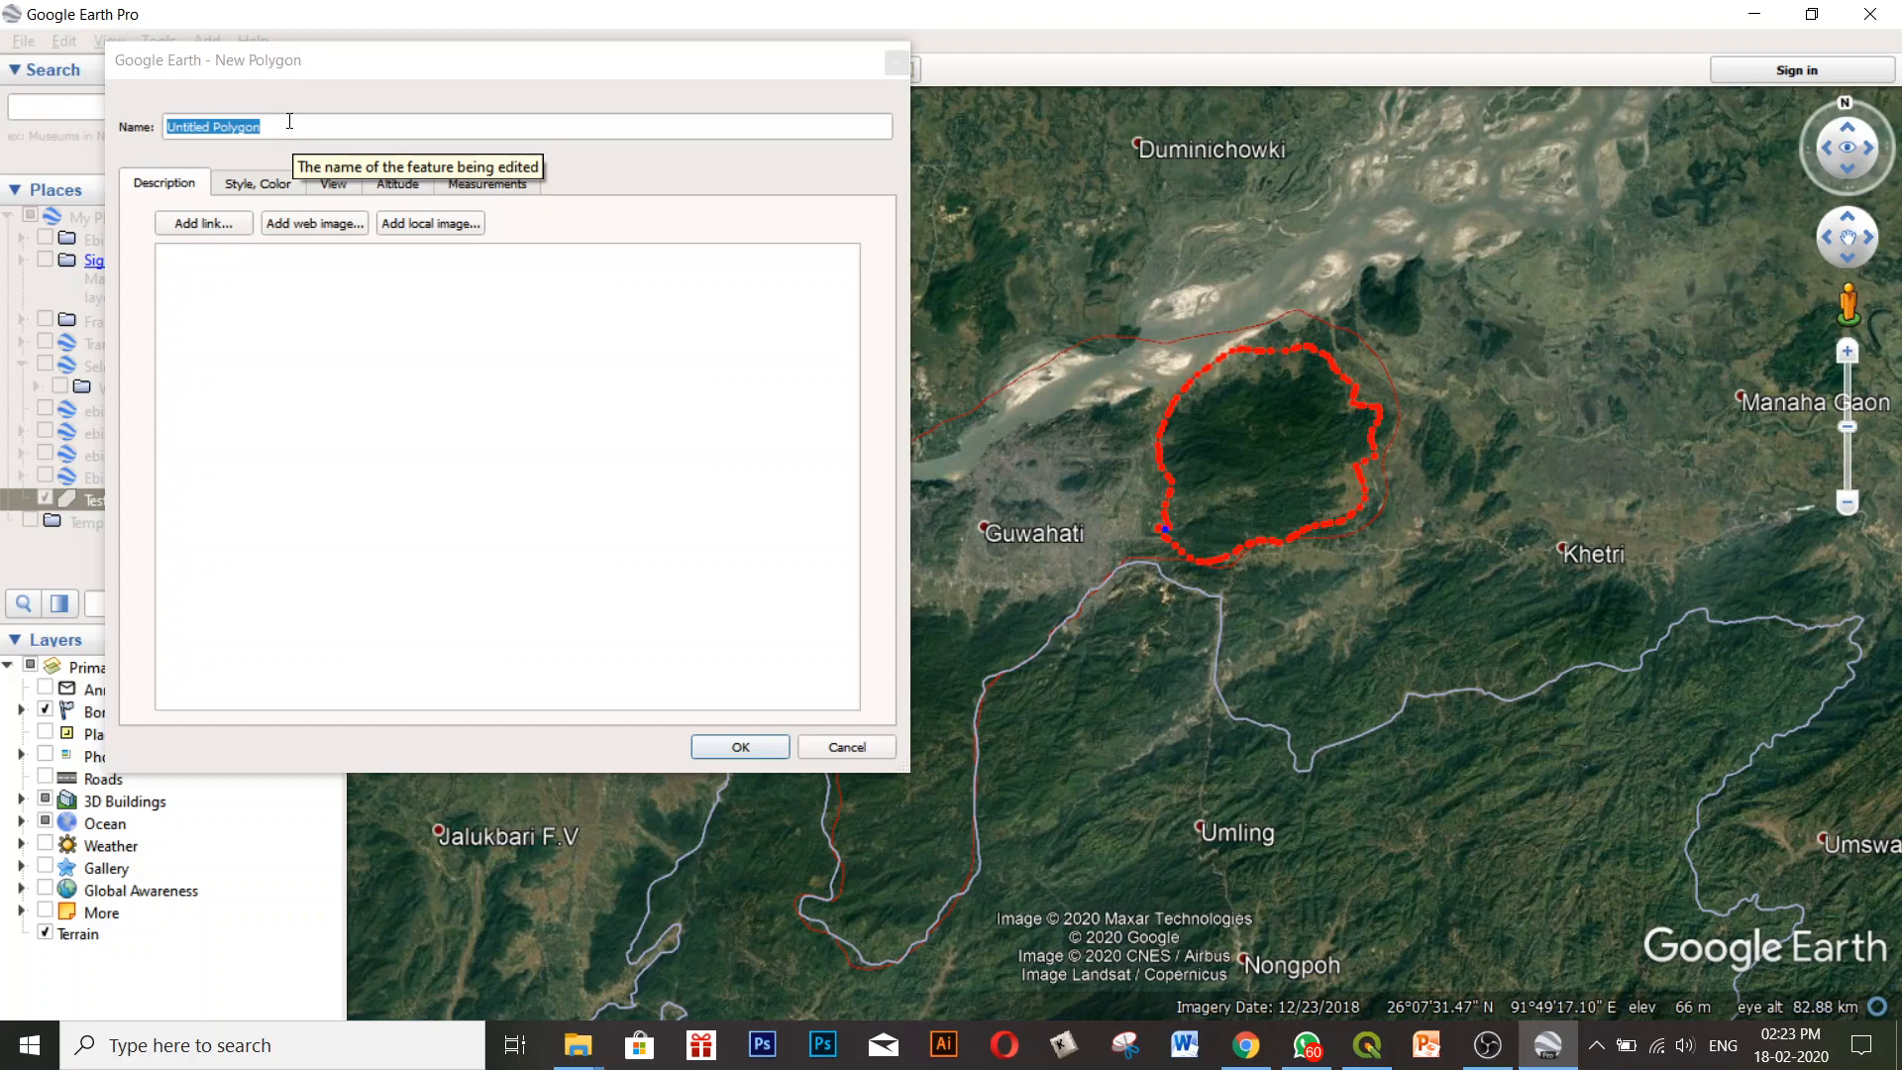
drag(212, 126, 159, 116)
text(Forested area)
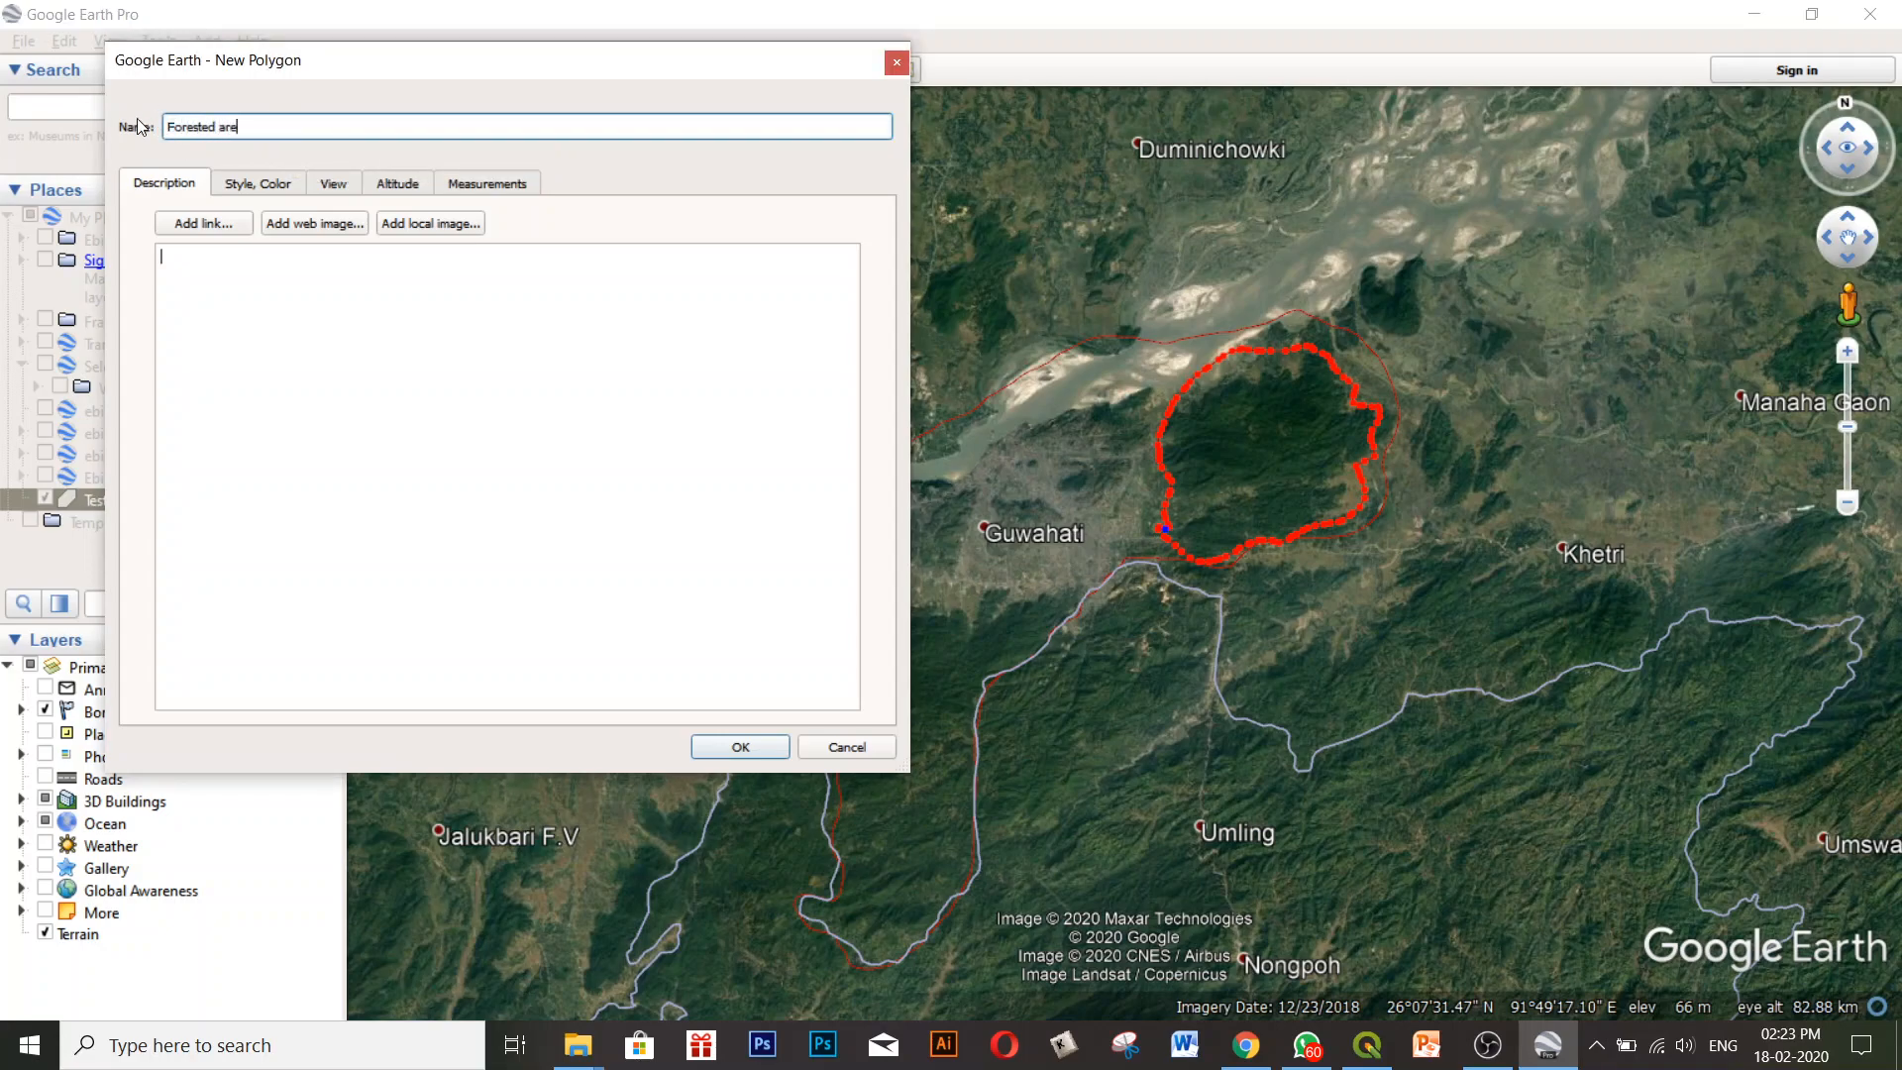
click(738, 747)
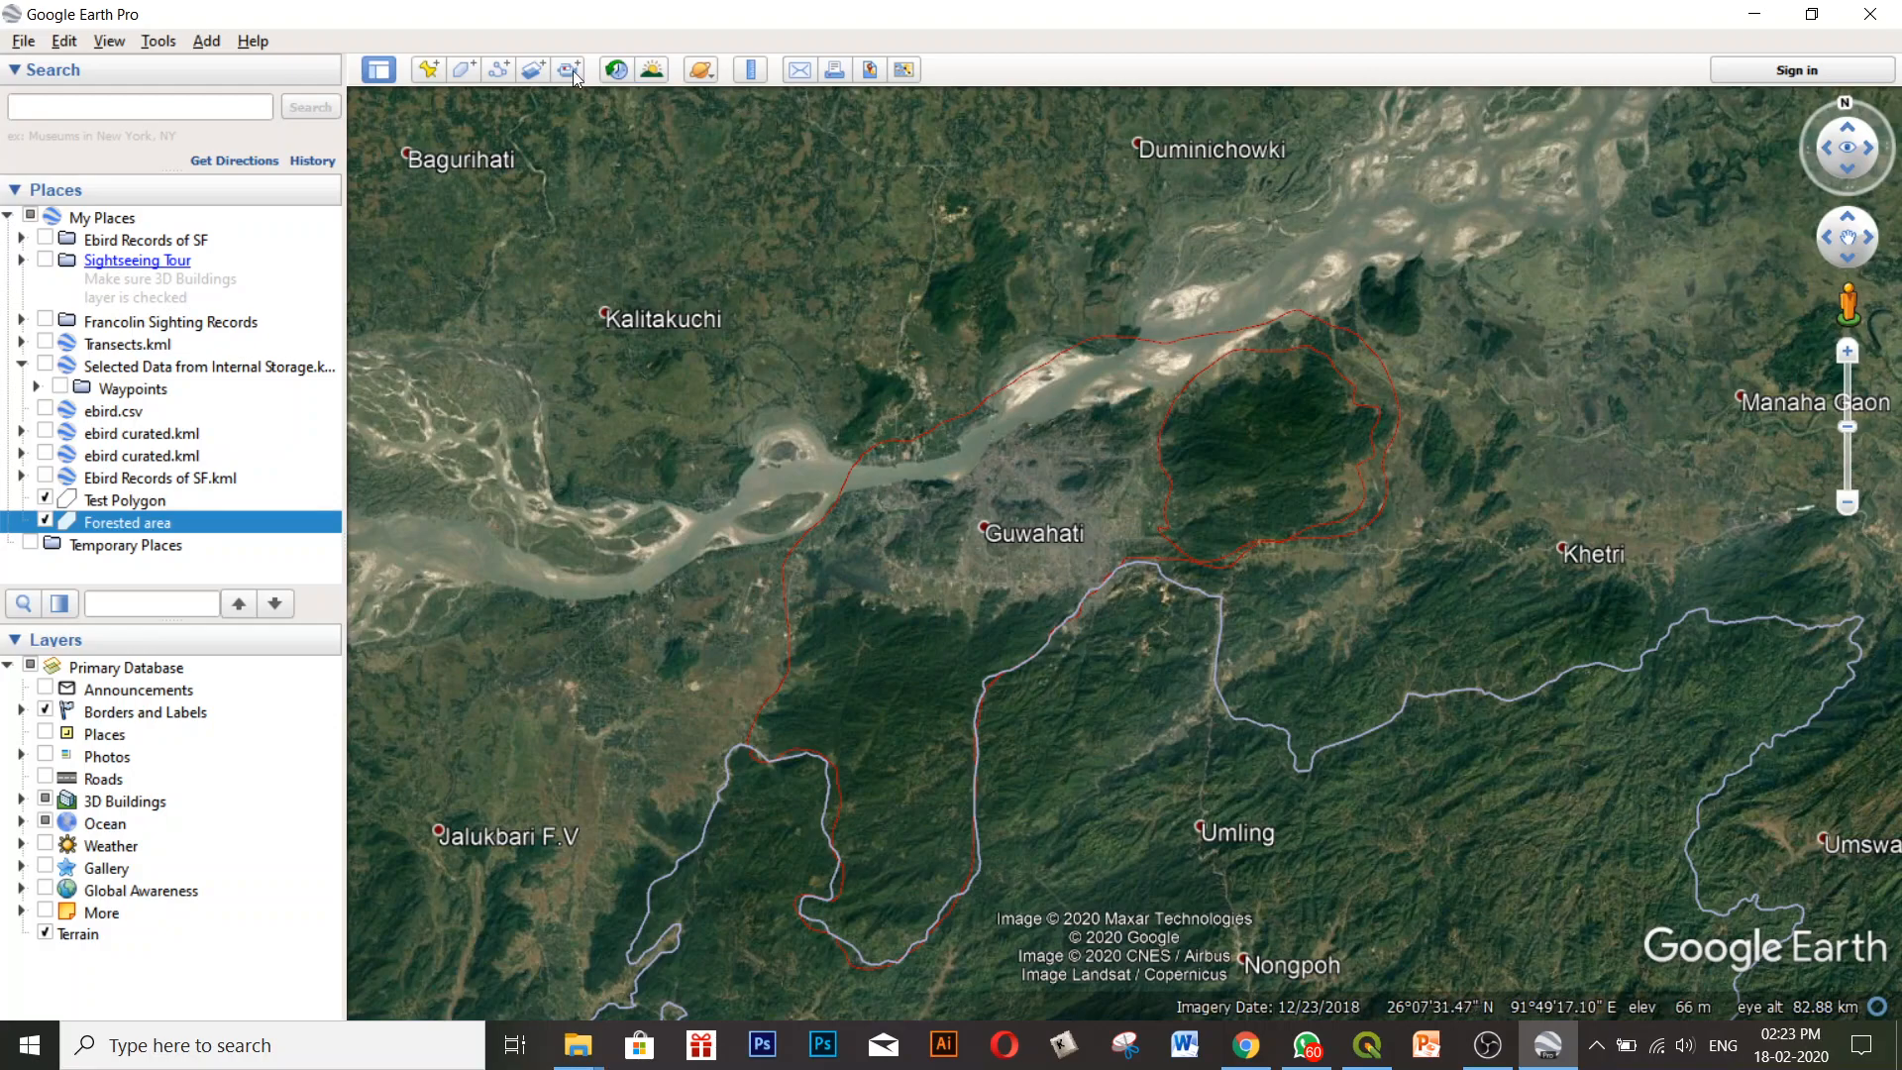
Draw a new freehand polygon tracing the shoreline of the Deepor Beel lake beside Azara.
click(463, 70)
drag(584, 69, 332, 30)
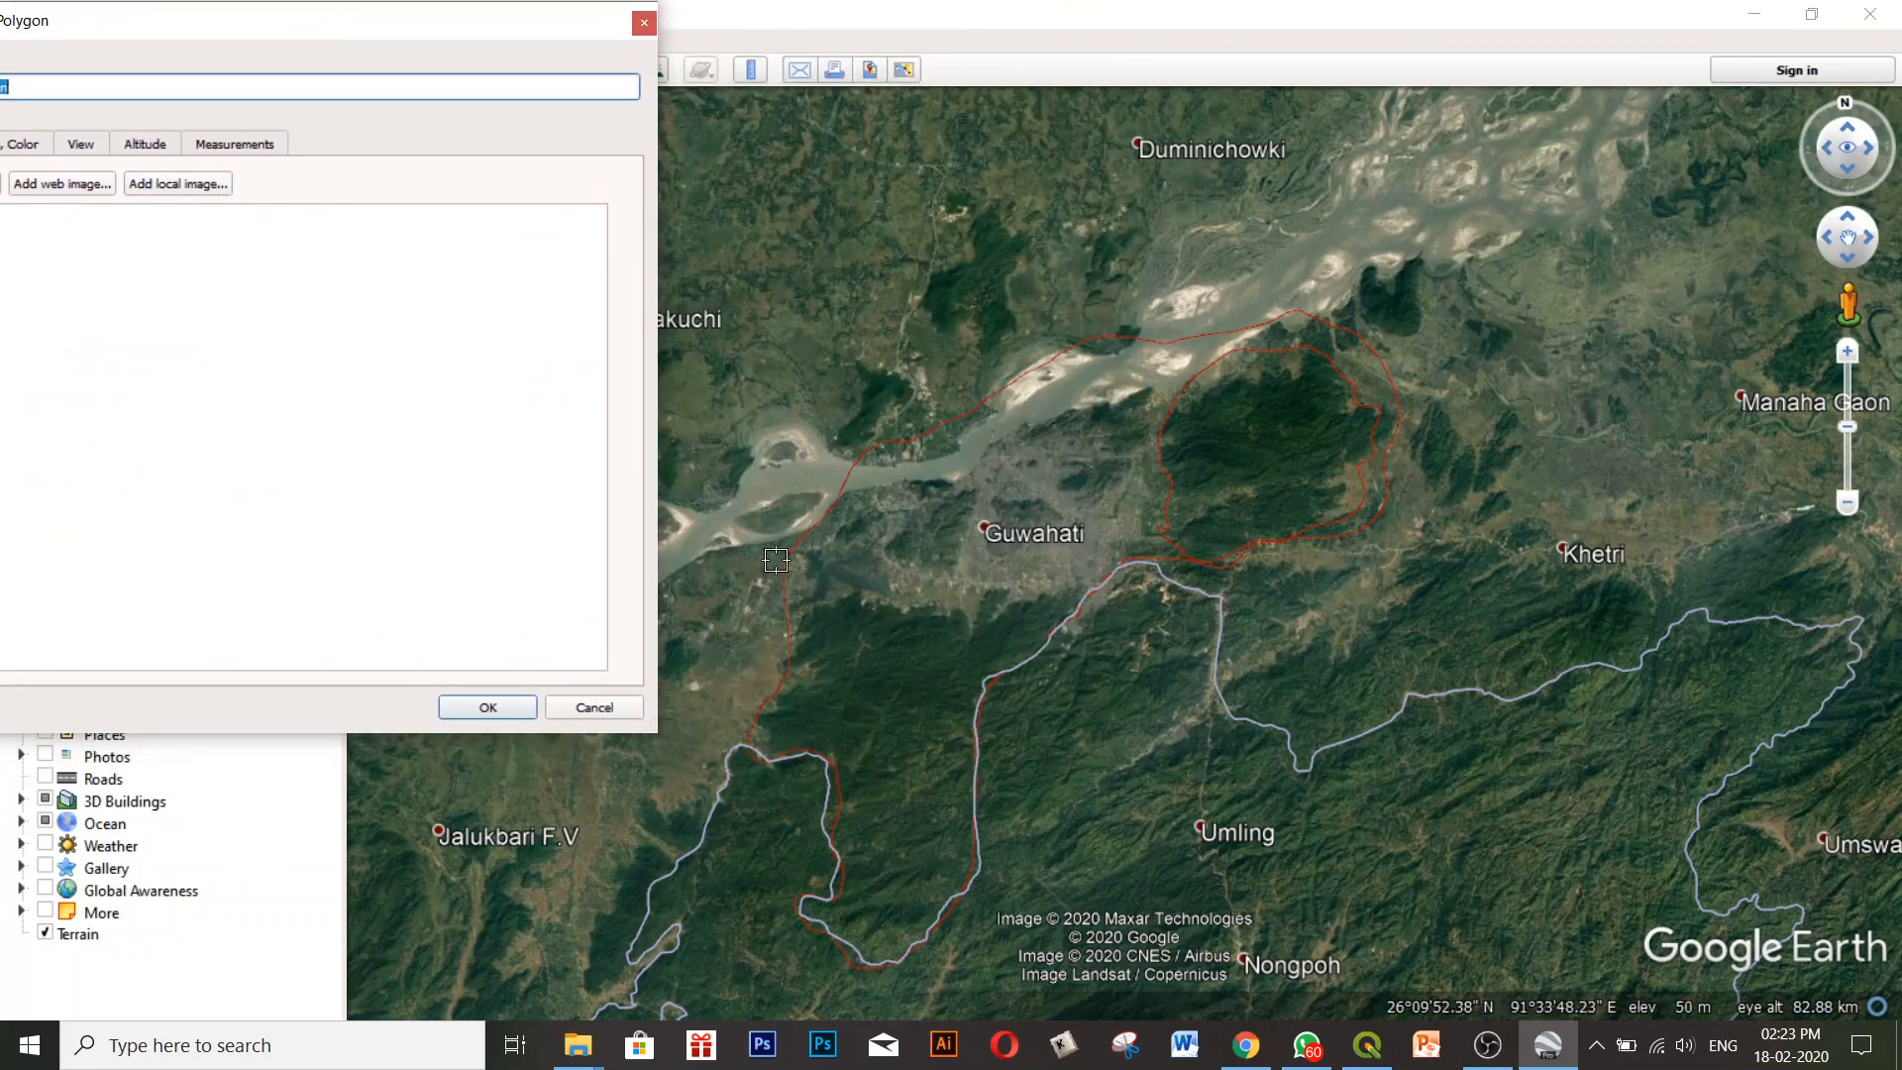
scroll(773, 555, up, 5)
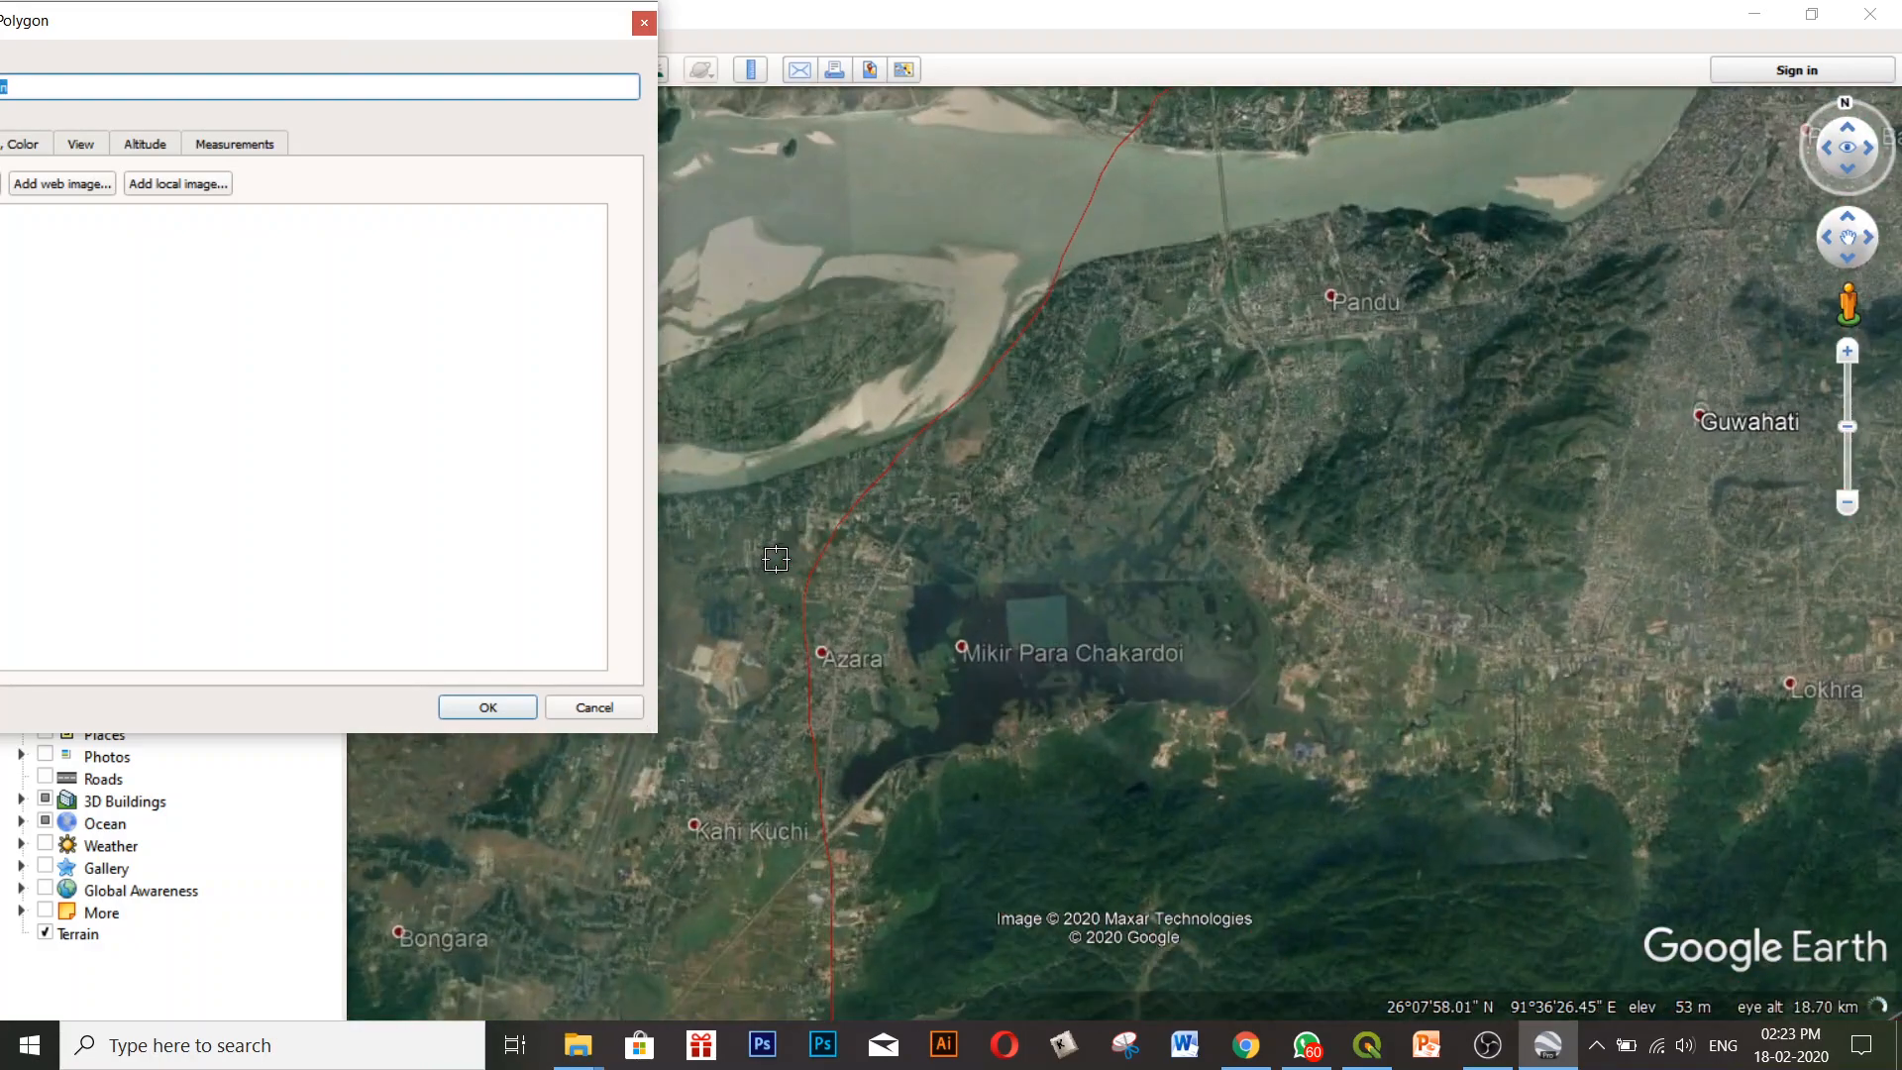
scroll(777, 555, up, 2)
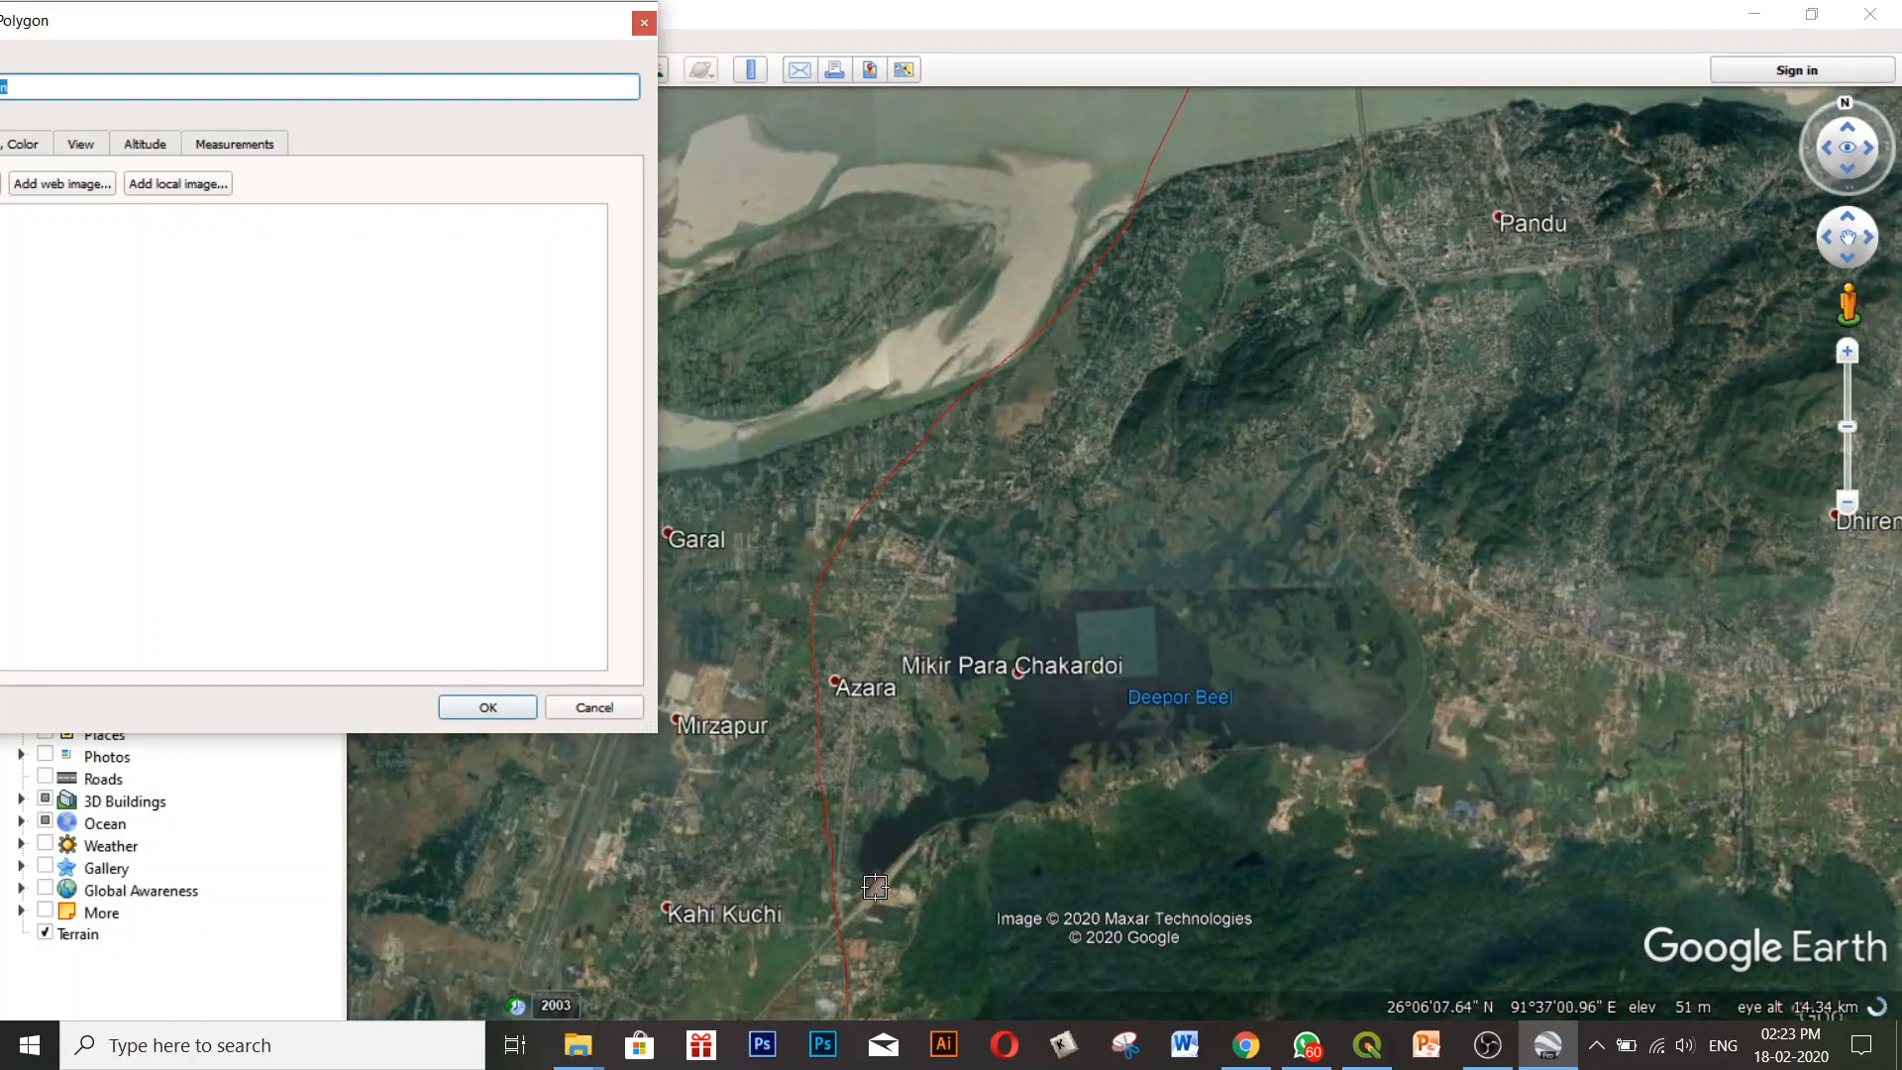
mouse_move(866, 881)
mouse_down()
mouse_move(857, 844)
mouse_move(976, 762)
mouse_move(989, 730)
mouse_move(1001, 677)
mouse_move(971, 689)
mouse_move(959, 517)
mouse_move(1060, 580)
mouse_move(1169, 566)
mouse_move(1298, 481)
mouse_move(1256, 550)
mouse_move(1288, 515)
mouse_move(1338, 525)
mouse_move(1326, 555)
mouse_move(1293, 559)
mouse_move(1333, 597)
mouse_move(1251, 587)
mouse_move(1211, 629)
mouse_move(1217, 669)
mouse_move(1333, 733)
mouse_move(1399, 690)
mouse_move(1332, 775)
mouse_move(1234, 748)
mouse_move(1135, 771)
mouse_move(1095, 755)
mouse_move(1074, 807)
mouse_move(924, 828)
mouse_move(854, 882)
mouse_up()
drag(249, 16, 406, 54)
Name the lake polygon "Deepor beel" and save it.
drag(307, 116, 37, 89)
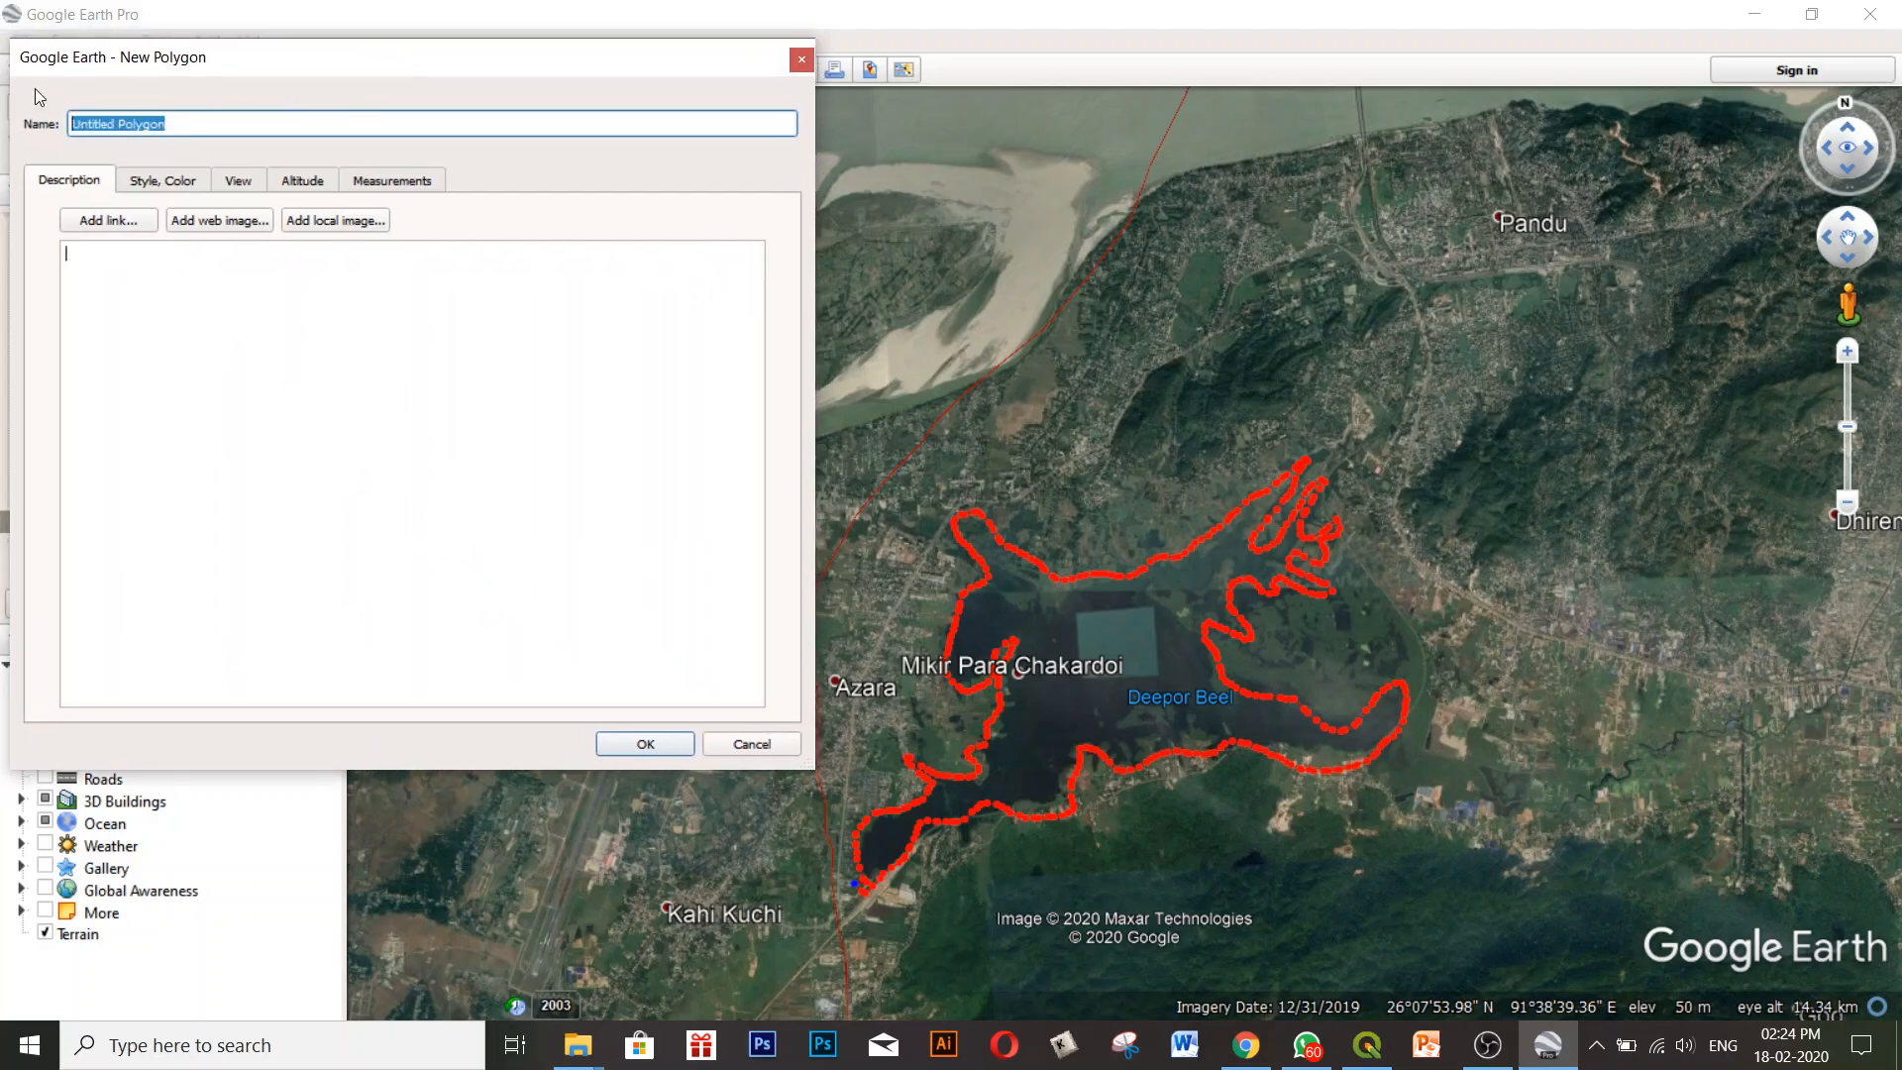
text(Deepor beel)
click(645, 743)
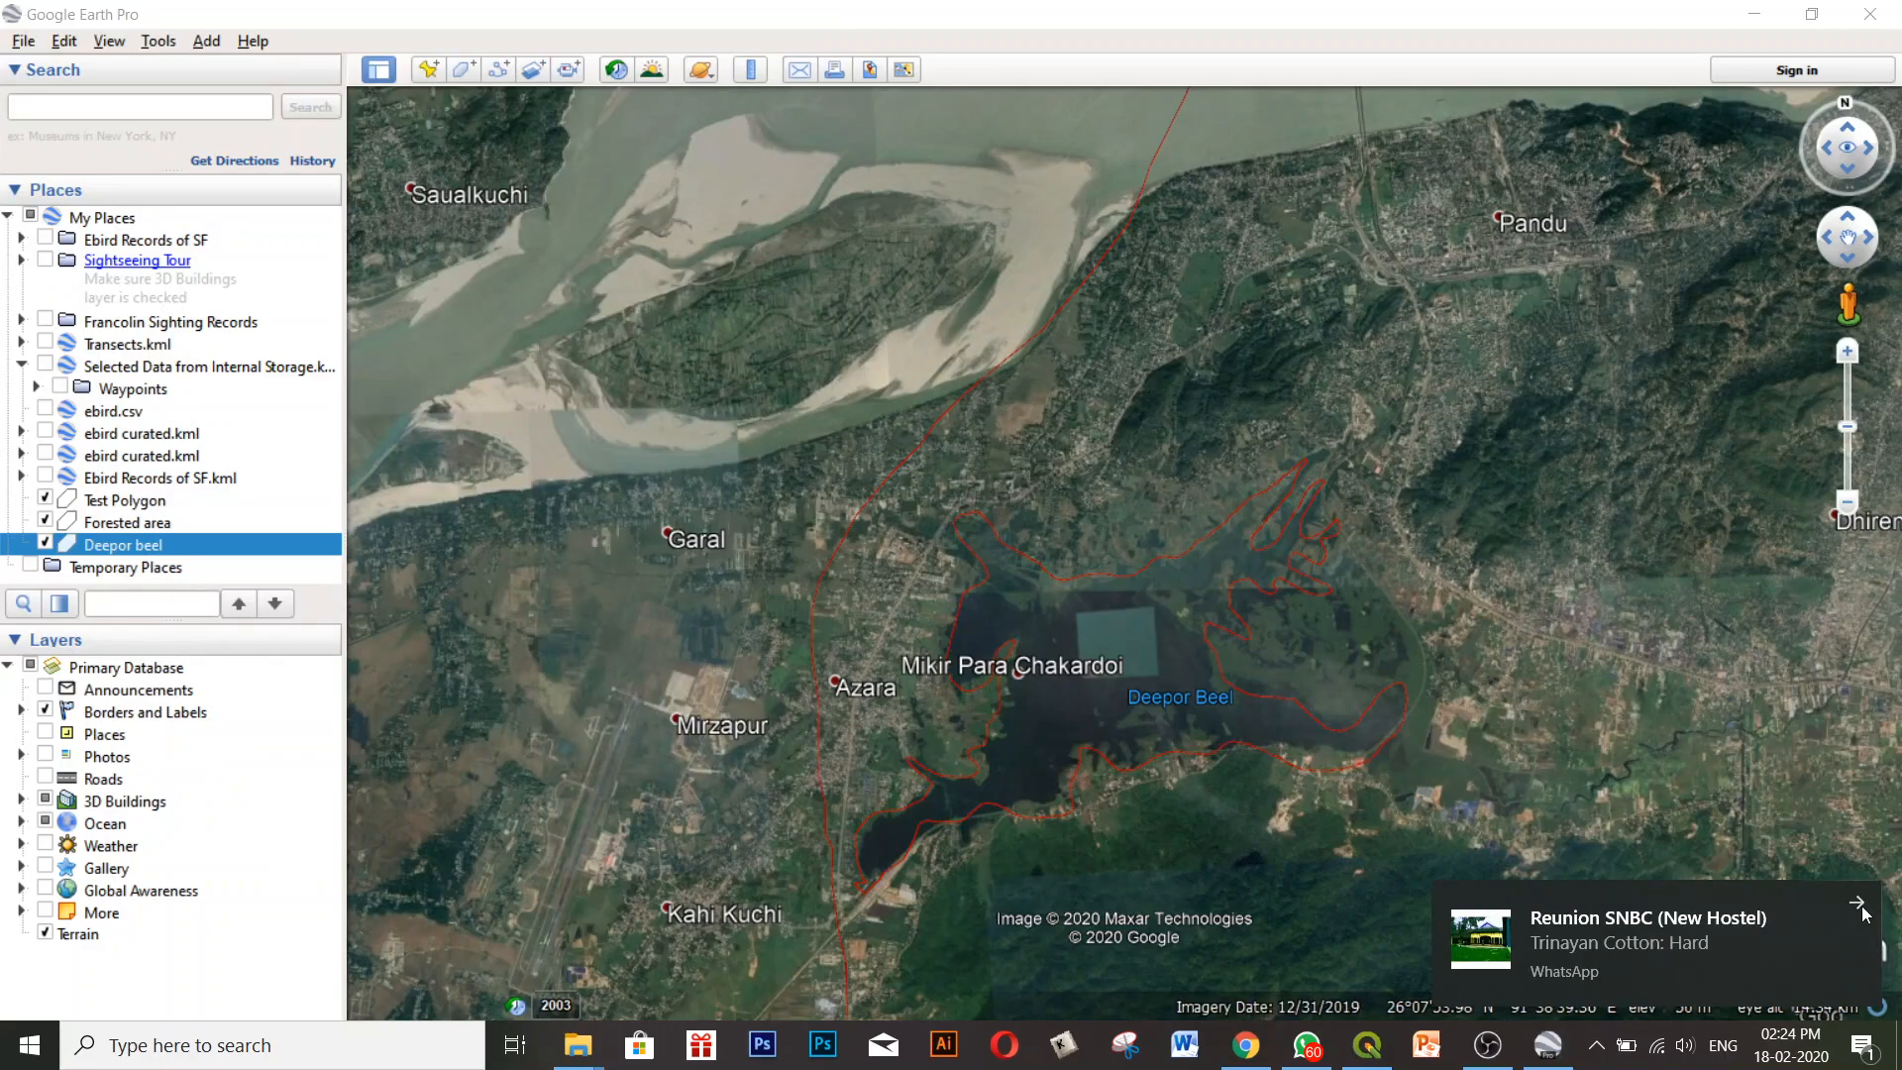
Close the WhatsApp window running in the background.
right_click(1307, 1045)
click(1315, 993)
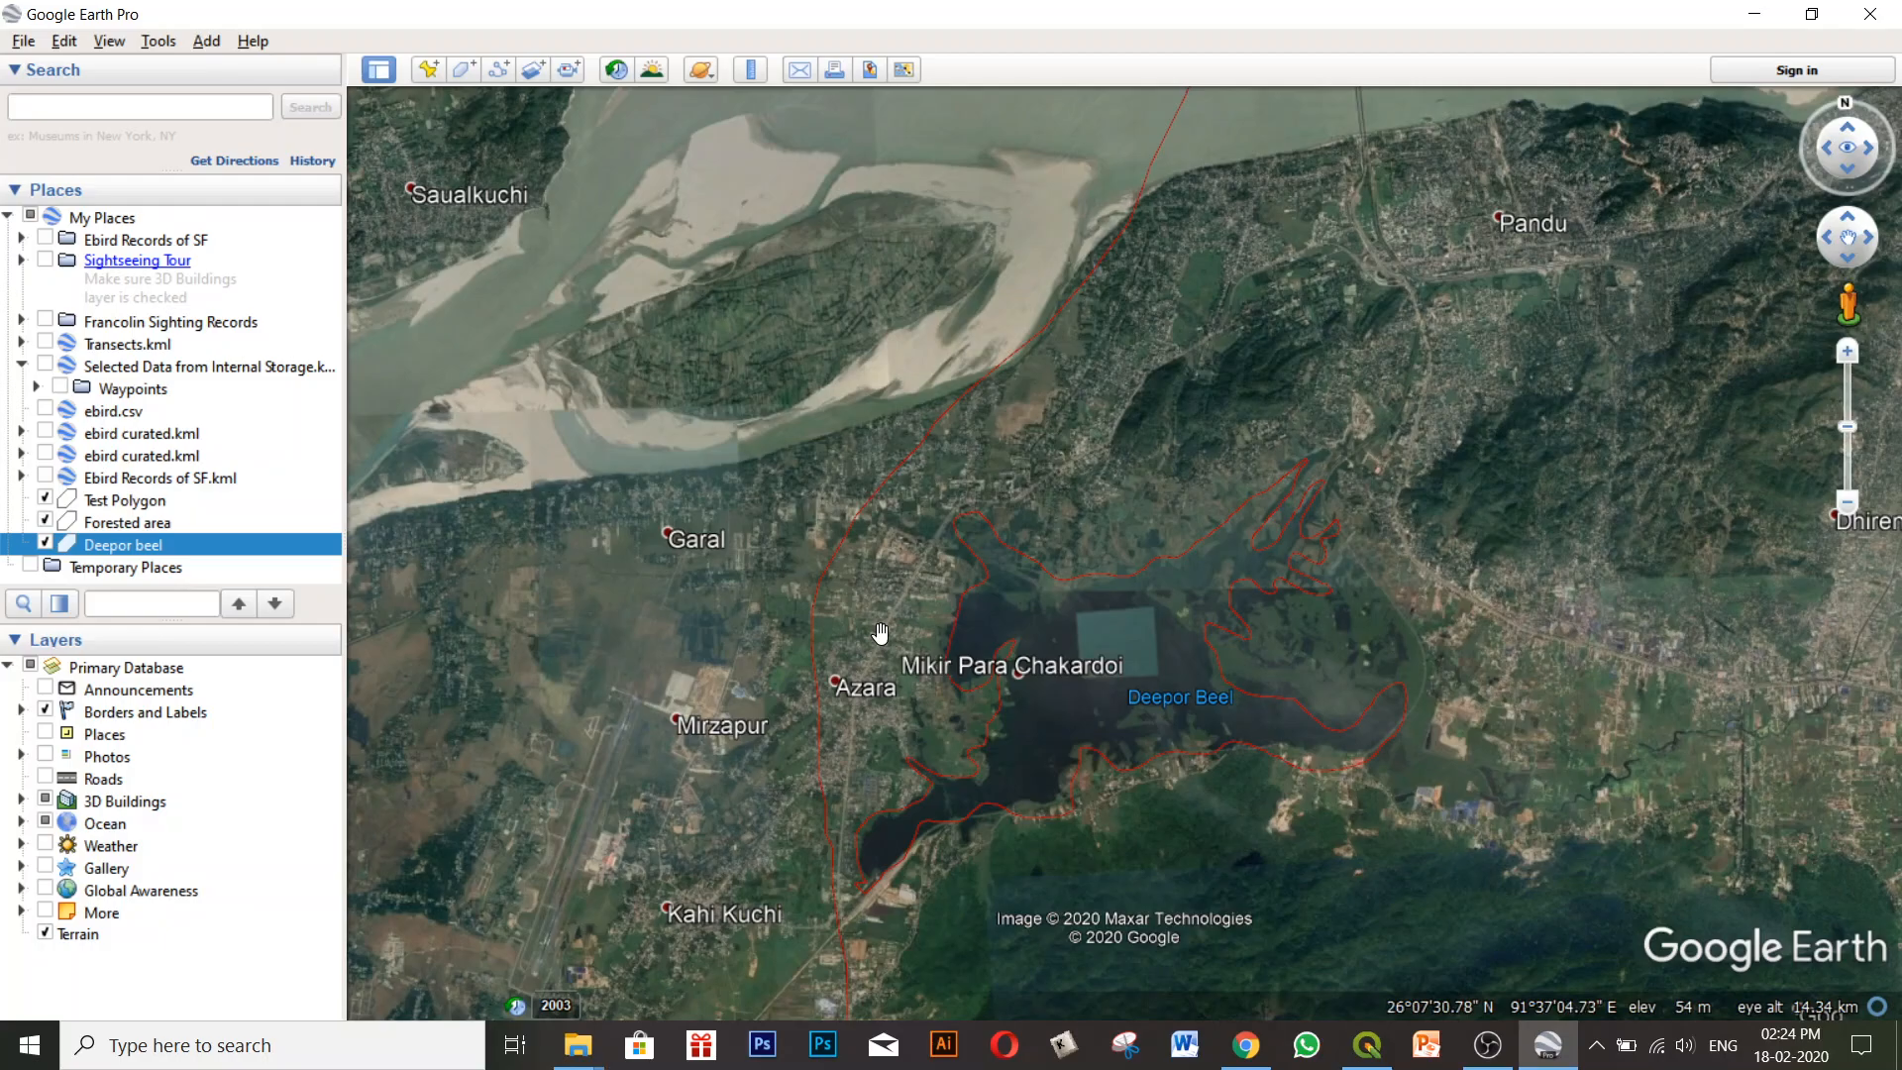
Draw a new freehand polygon around the forested hills between Deepor Beel and Guwahati, south of Pandu.
drag(961, 813, 847, 482)
scroll(955, 637, down, 3)
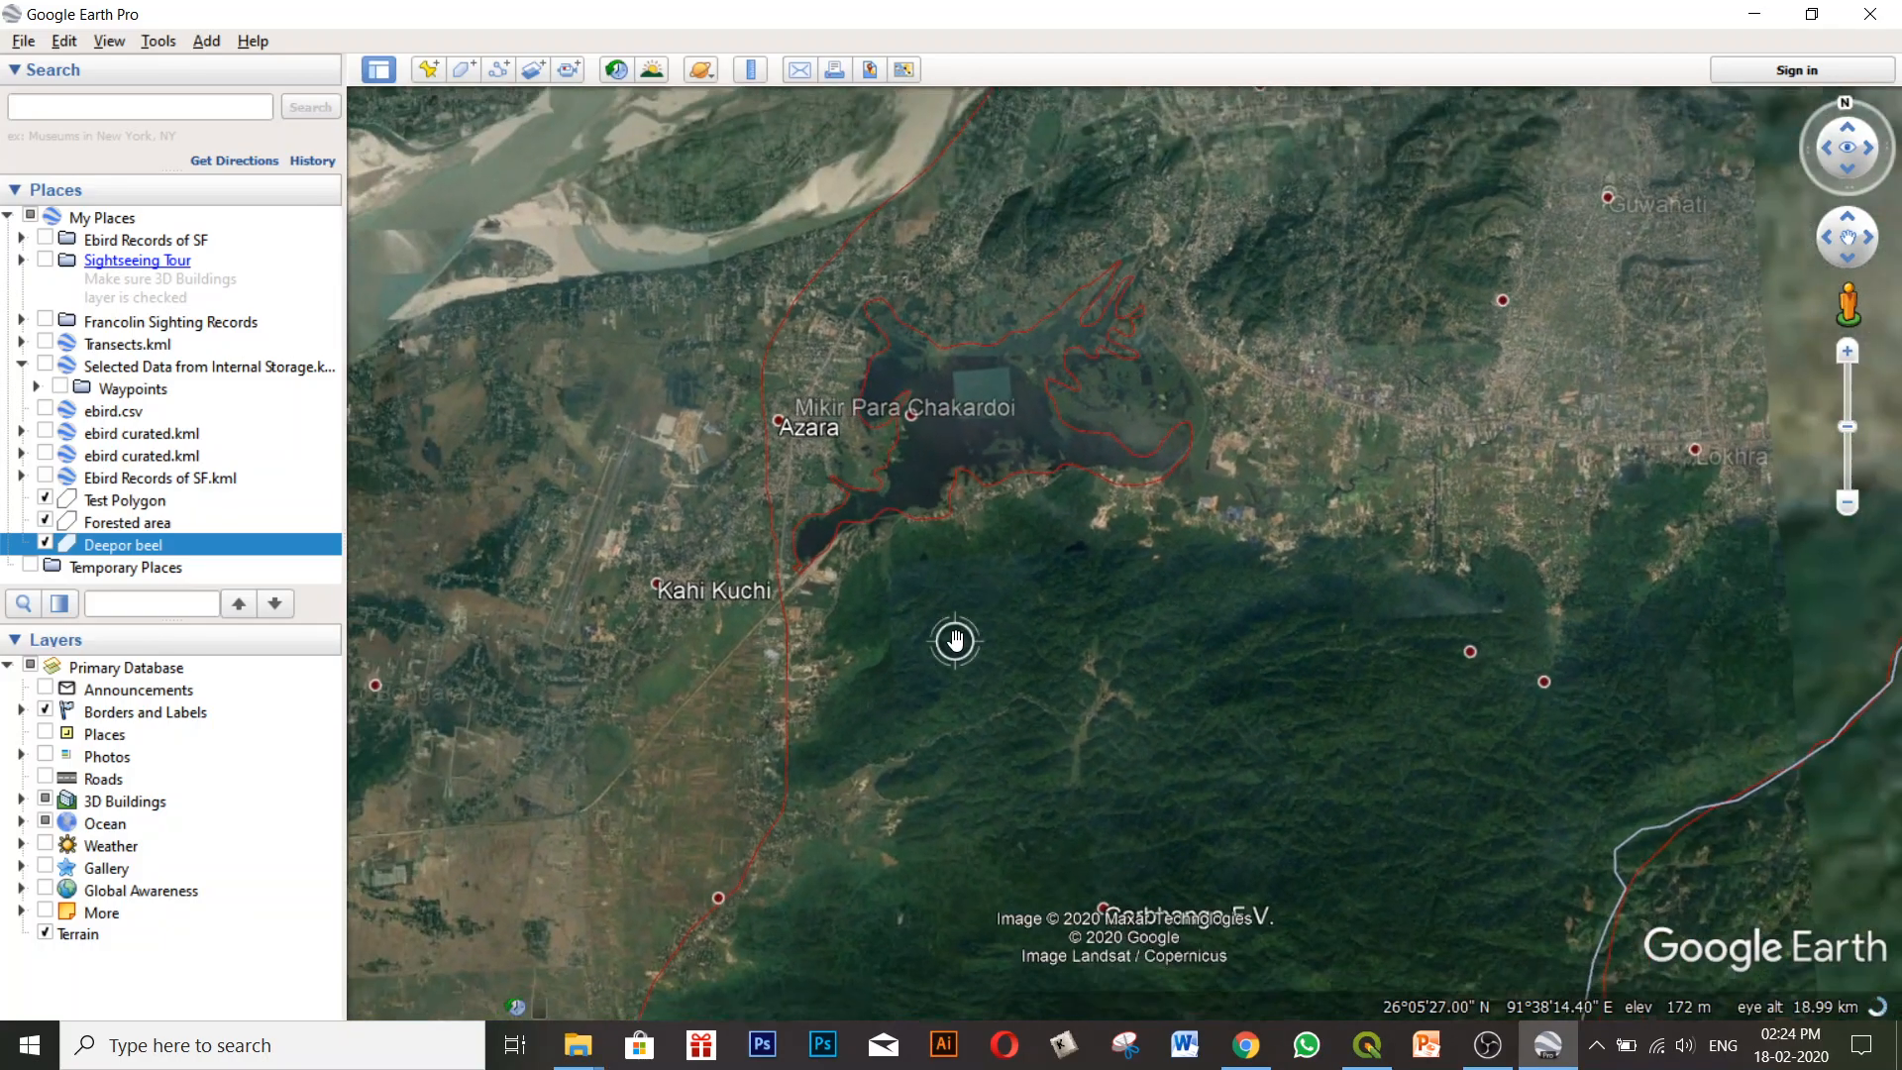
drag(1218, 628, 1044, 815)
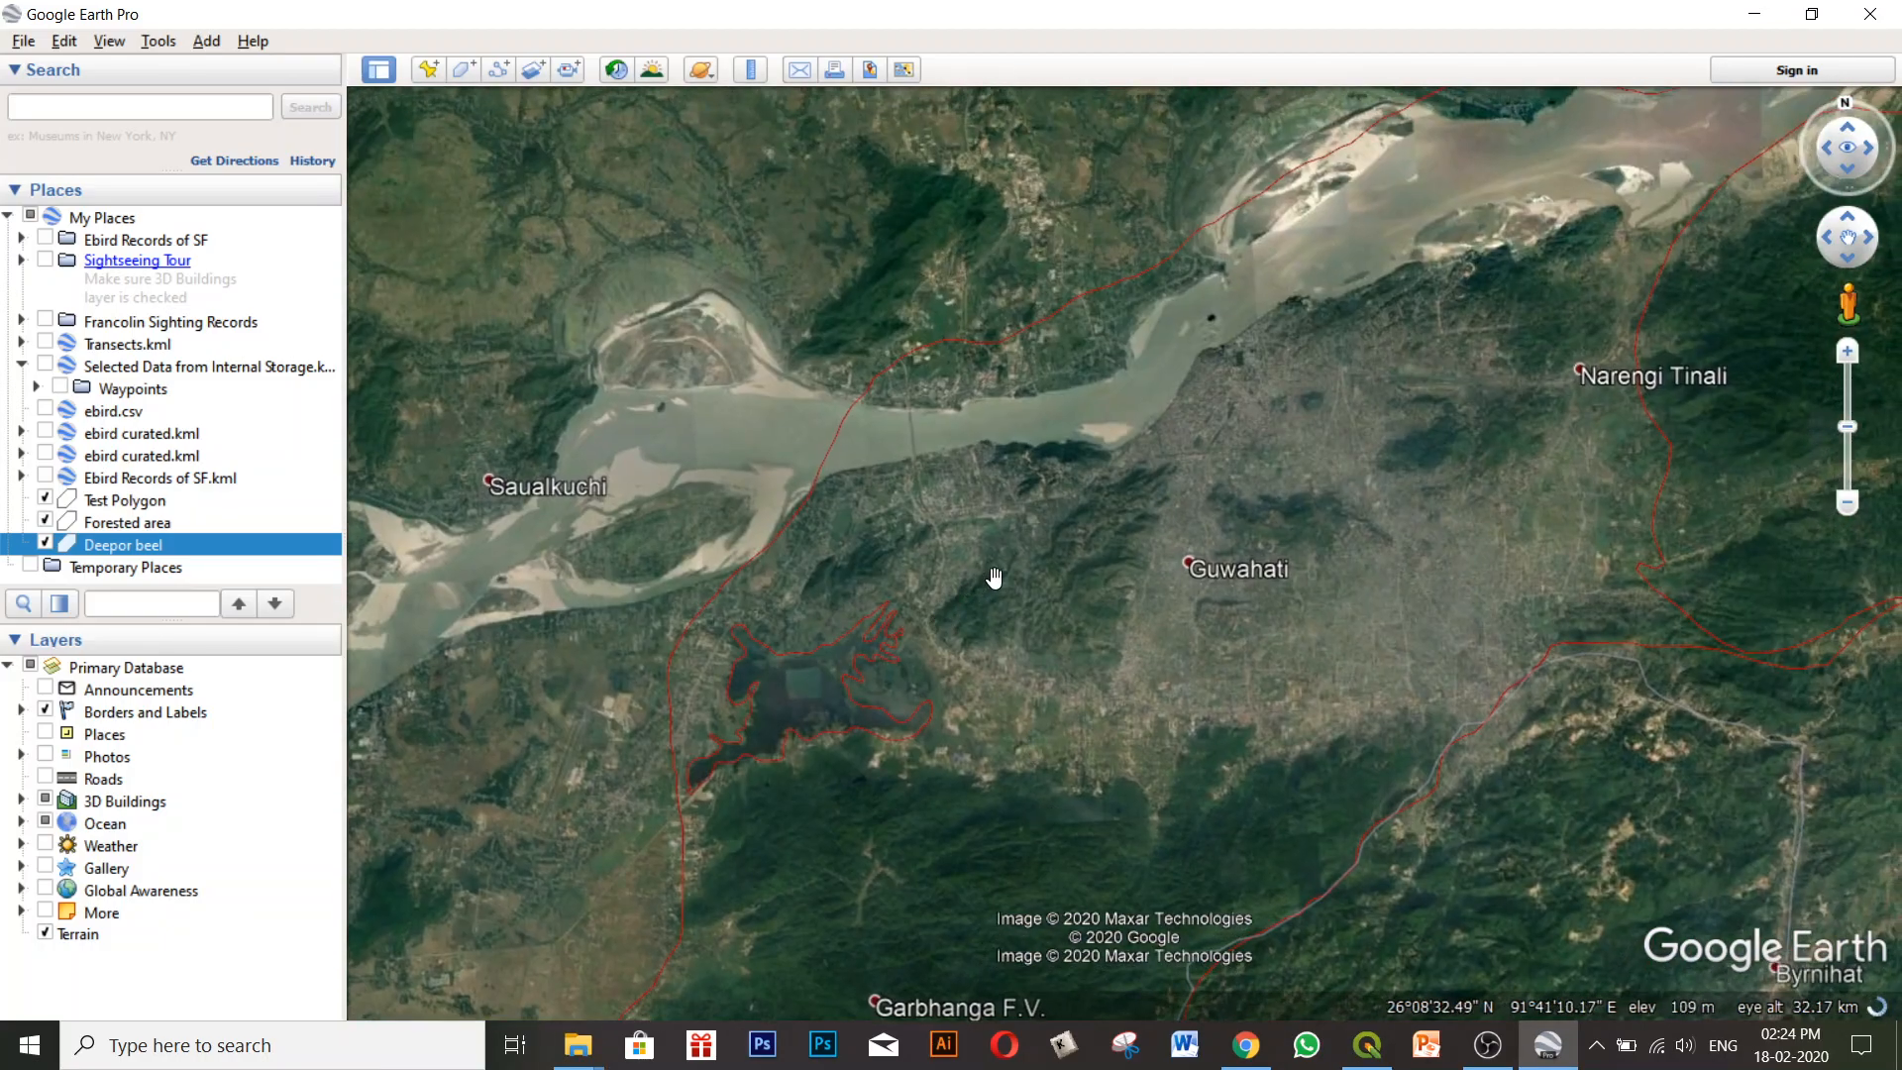
scroll(996, 583, up, 2)
scroll(996, 582, up, 2)
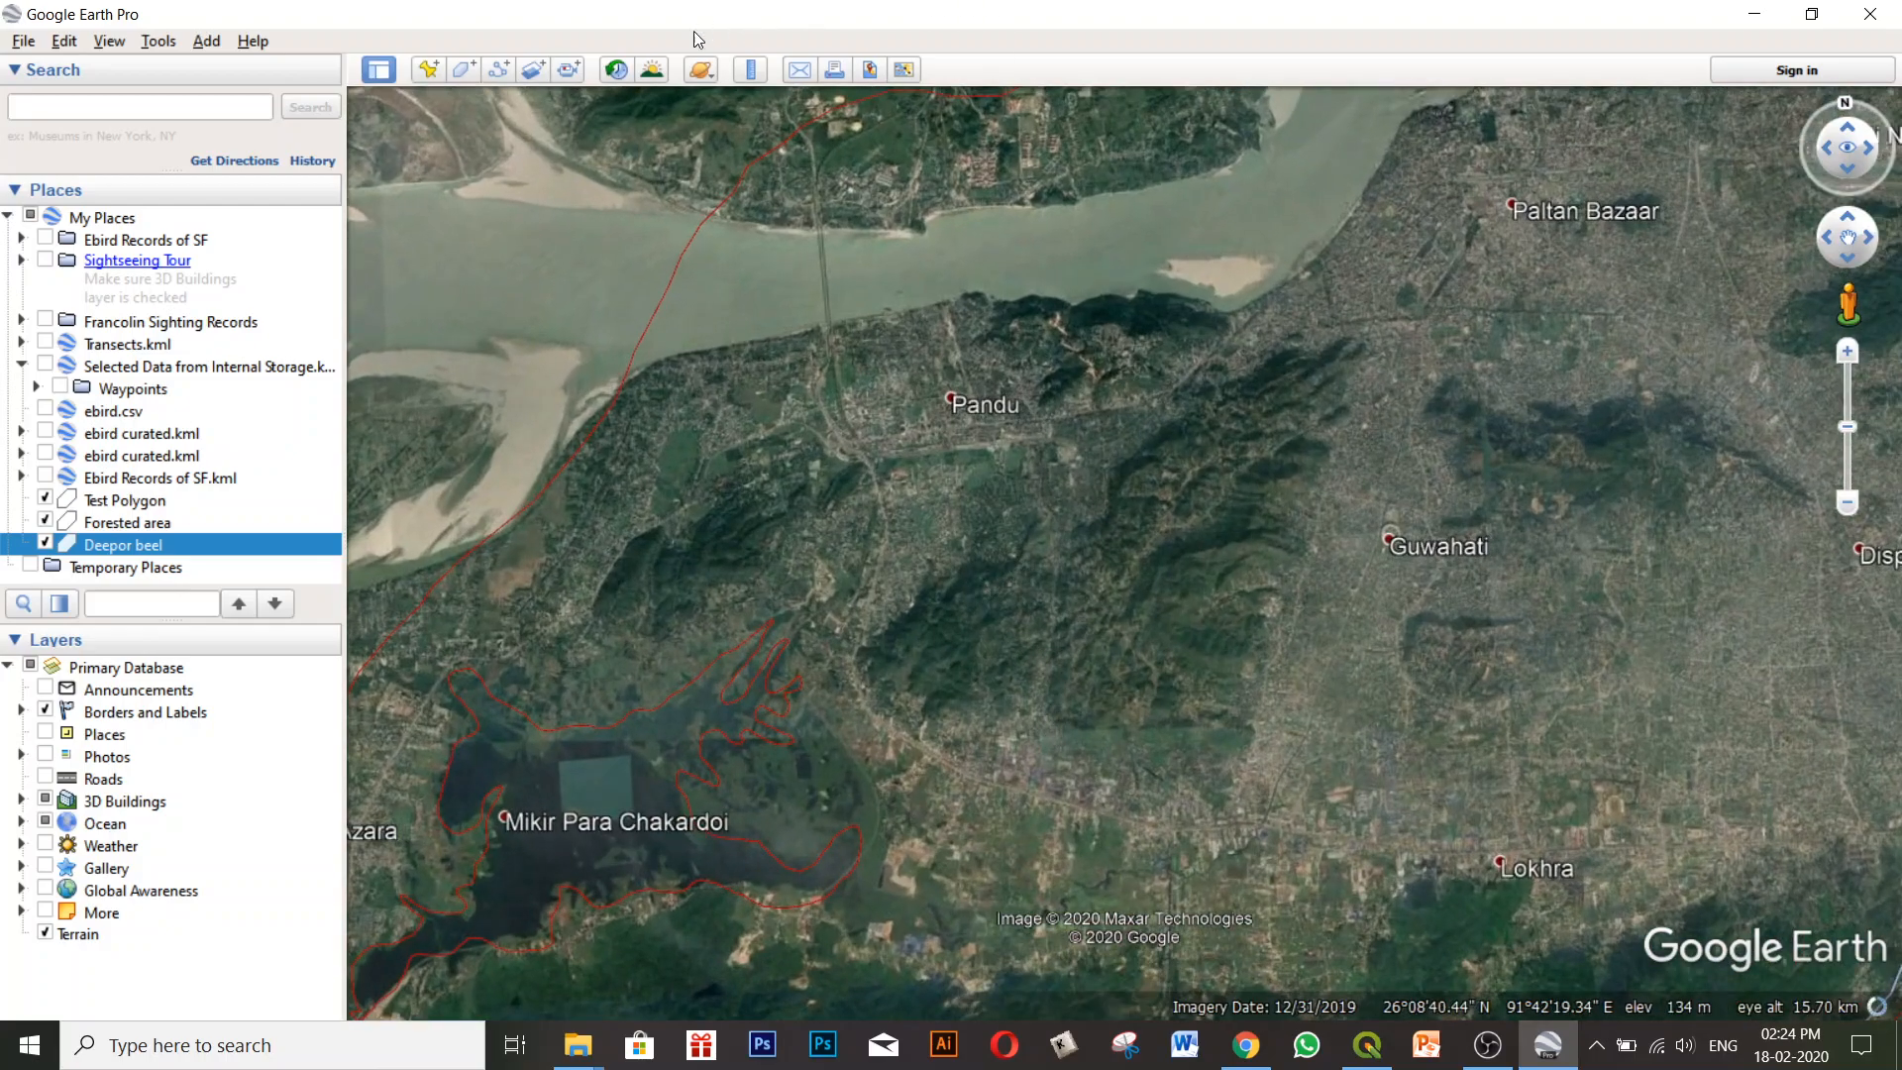
click(459, 74)
mouse_move(868, 654)
mouse_down()
mouse_move(934, 561)
mouse_move(1115, 500)
mouse_move(1163, 431)
mouse_move(1348, 322)
mouse_move(1237, 787)
mouse_move(1096, 778)
mouse_move(875, 693)
mouse_up()
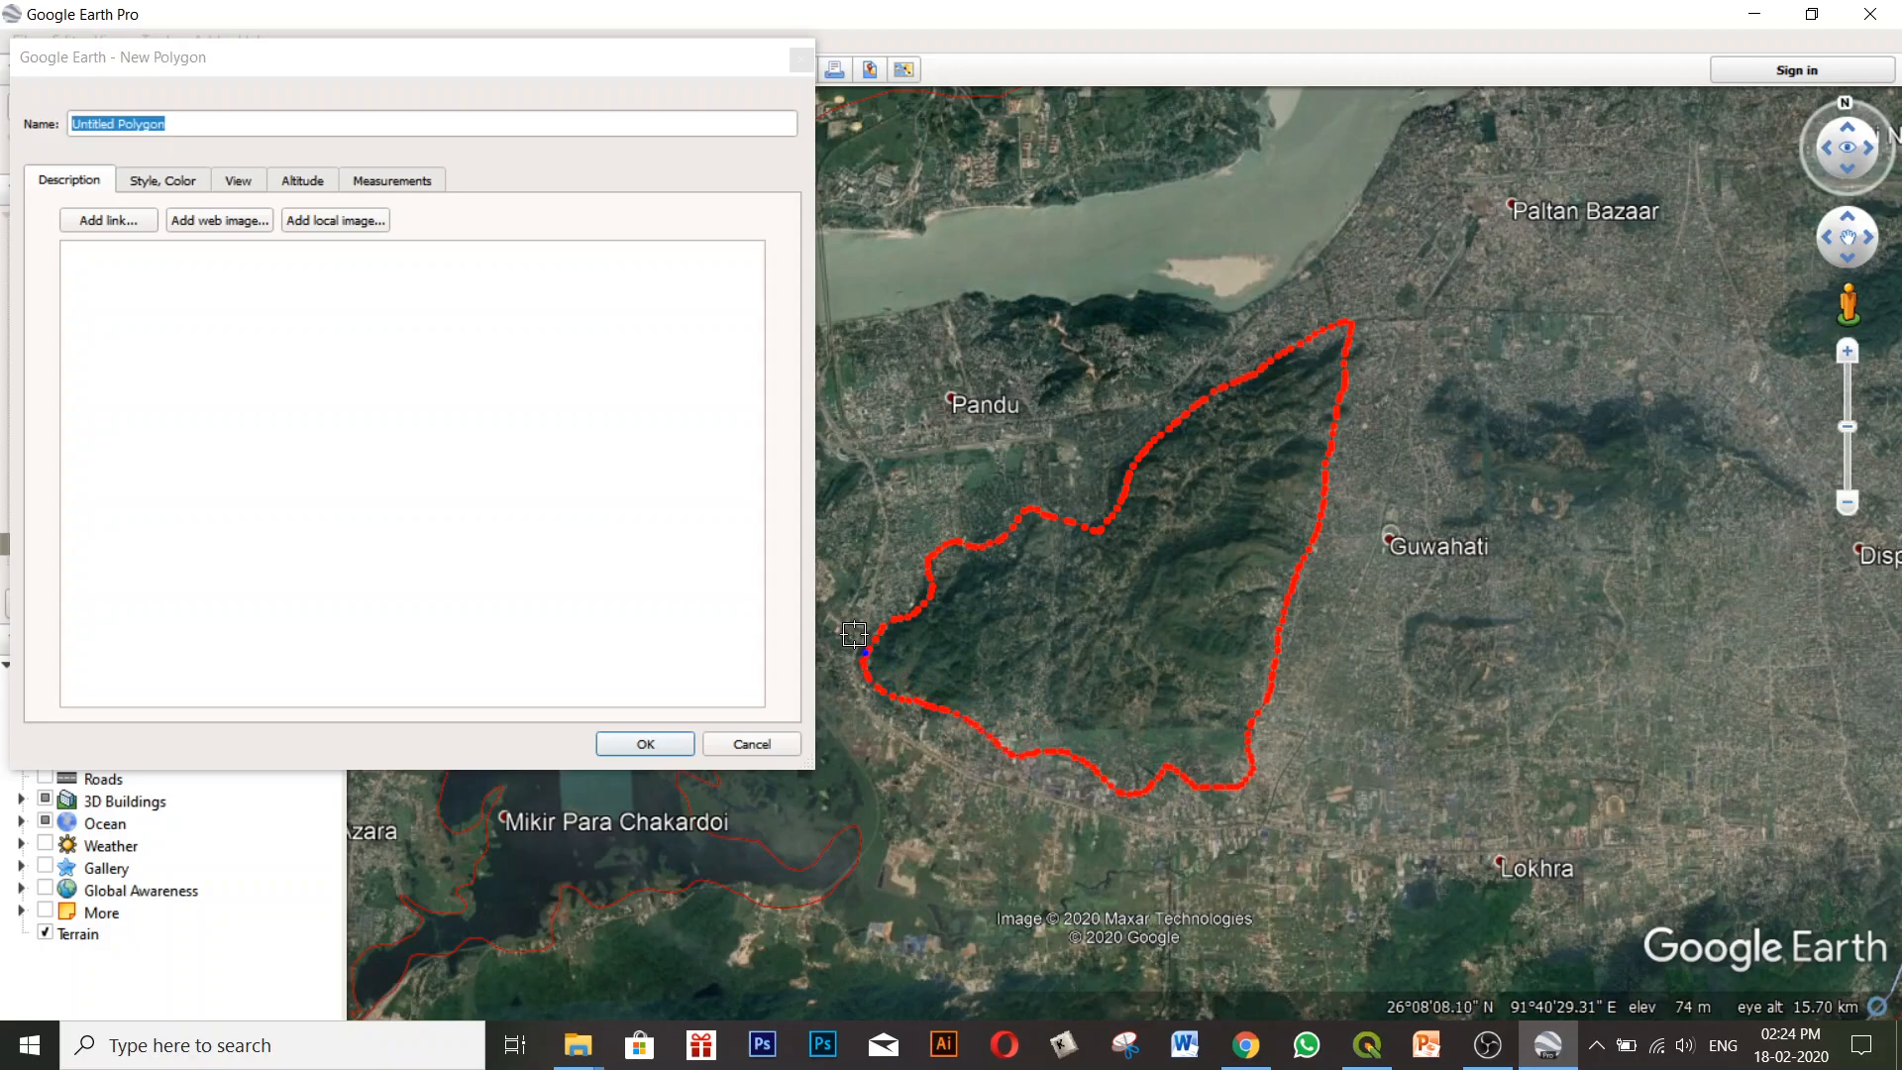
Name the hill polygon "forest area 3" and save it.
click(221, 93)
text(forest area 3)
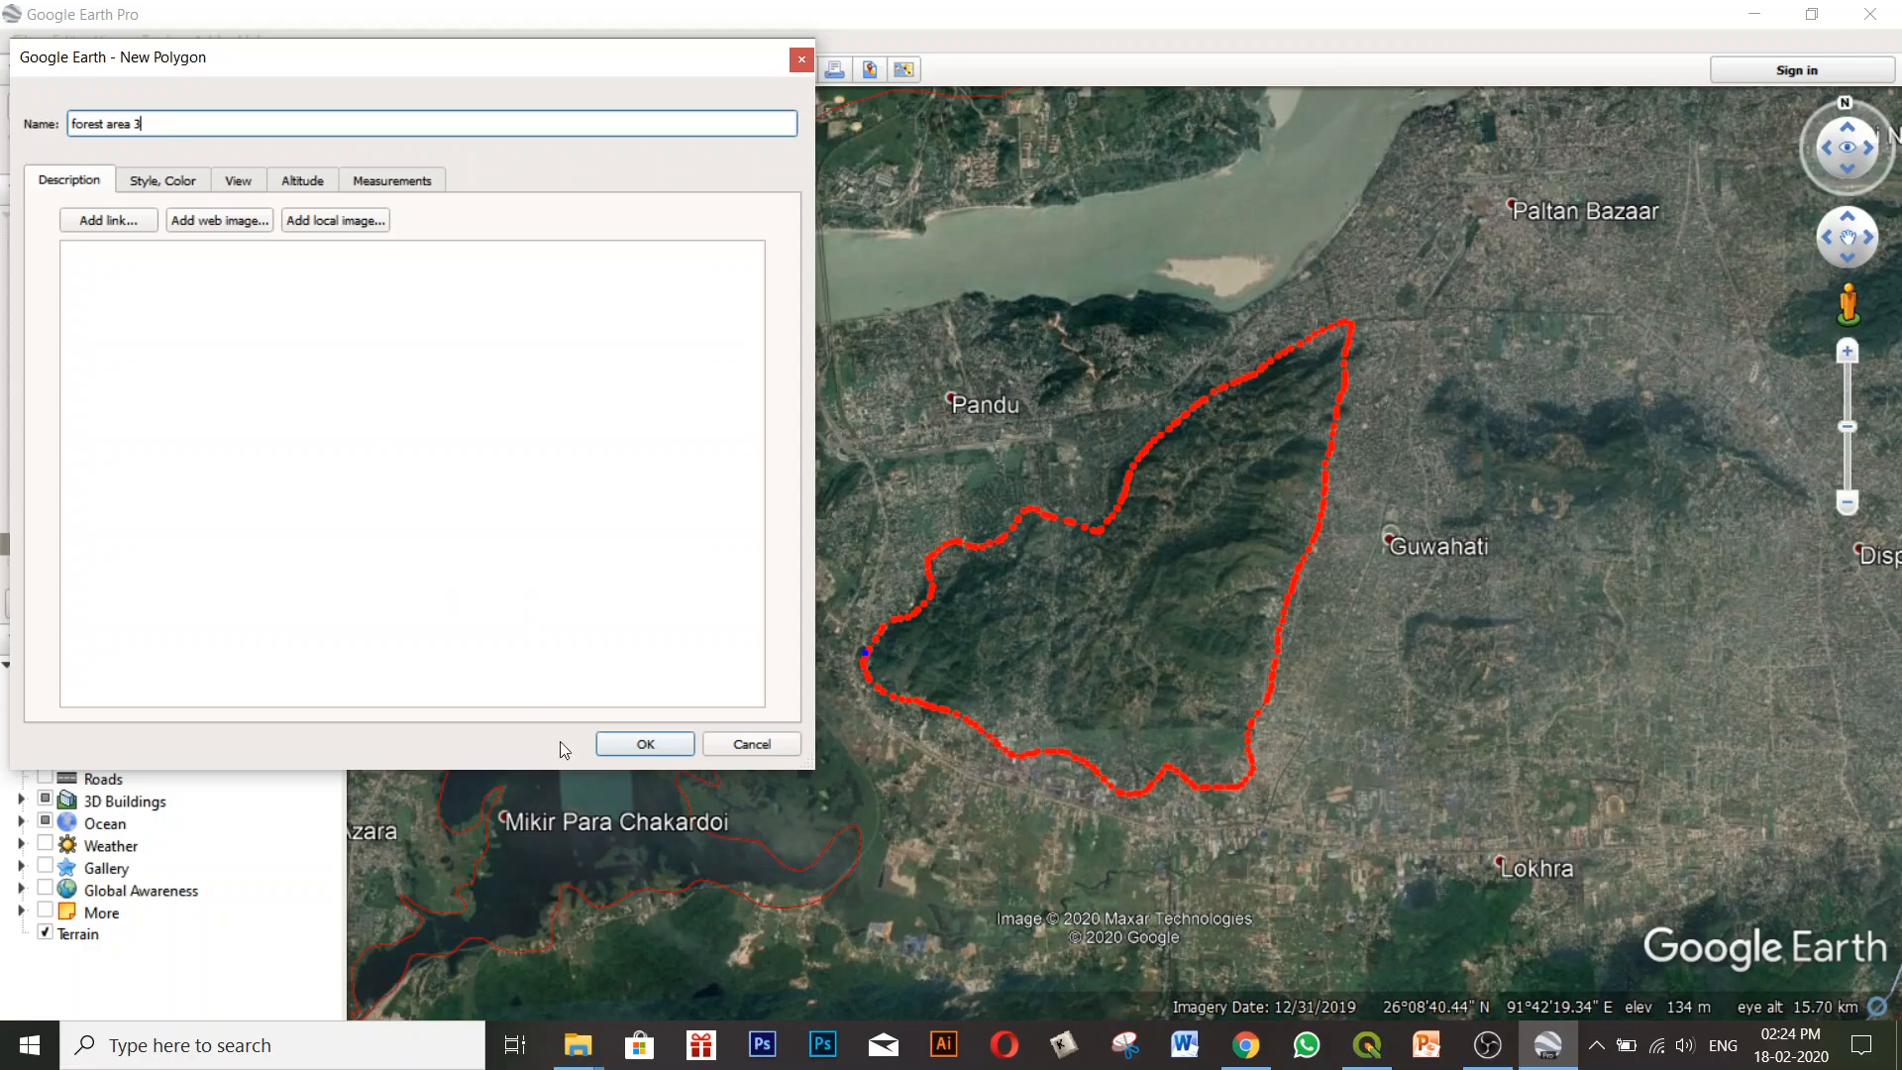
click(645, 744)
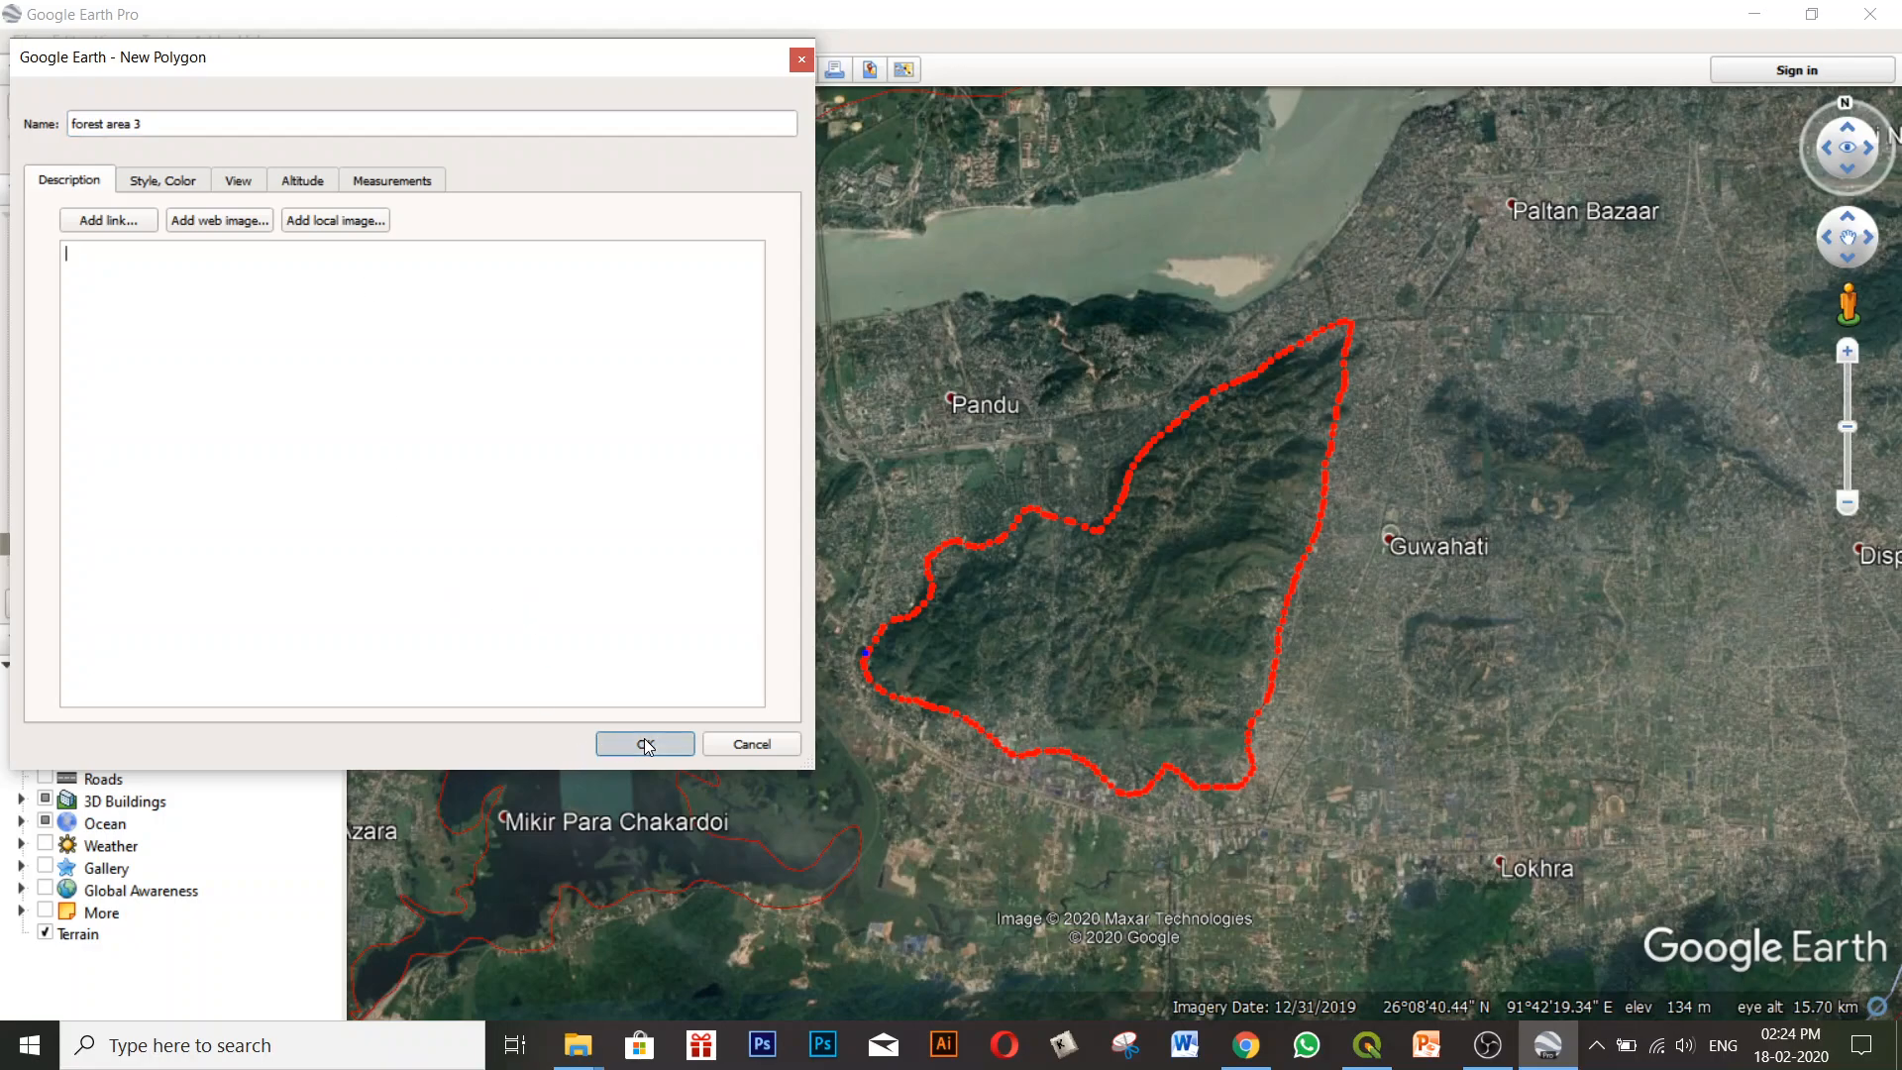
Create a new folder named "test" inside My Places.
scroll(1170, 552, down, 2)
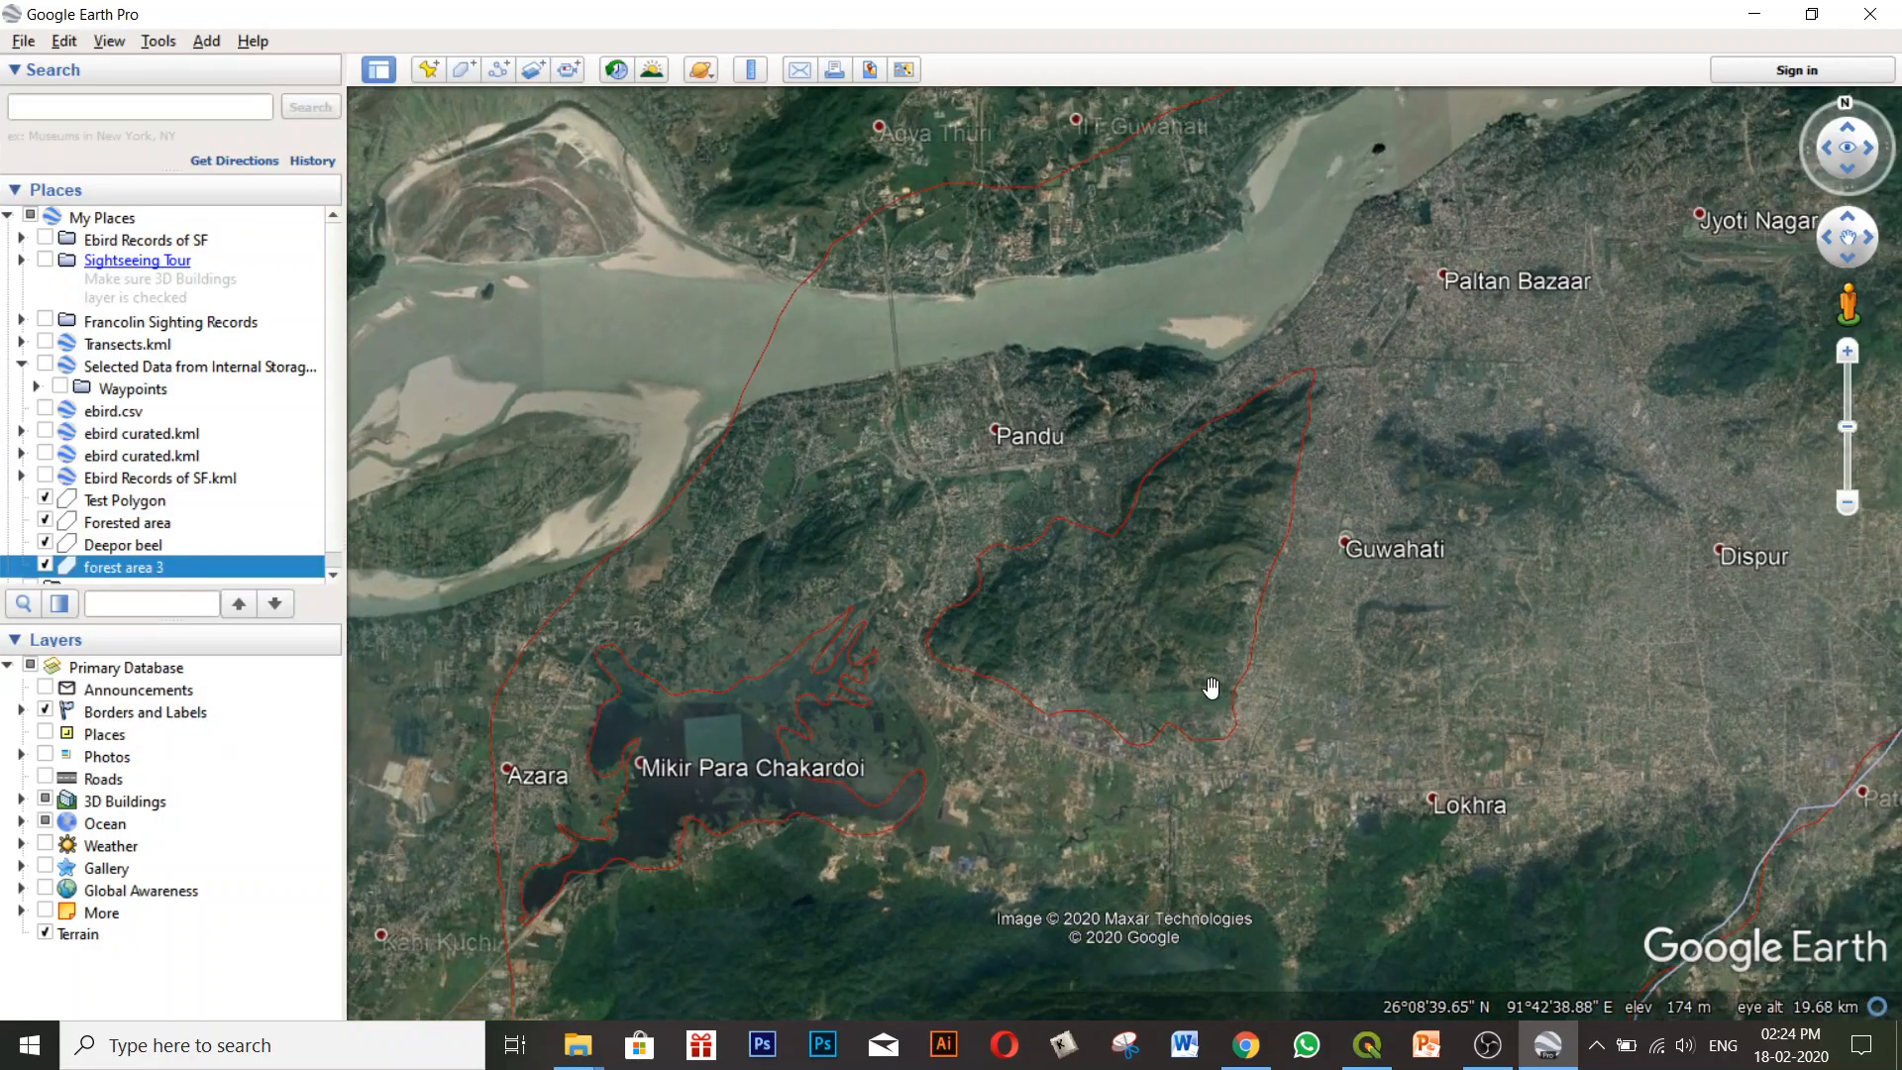
click(128, 500)
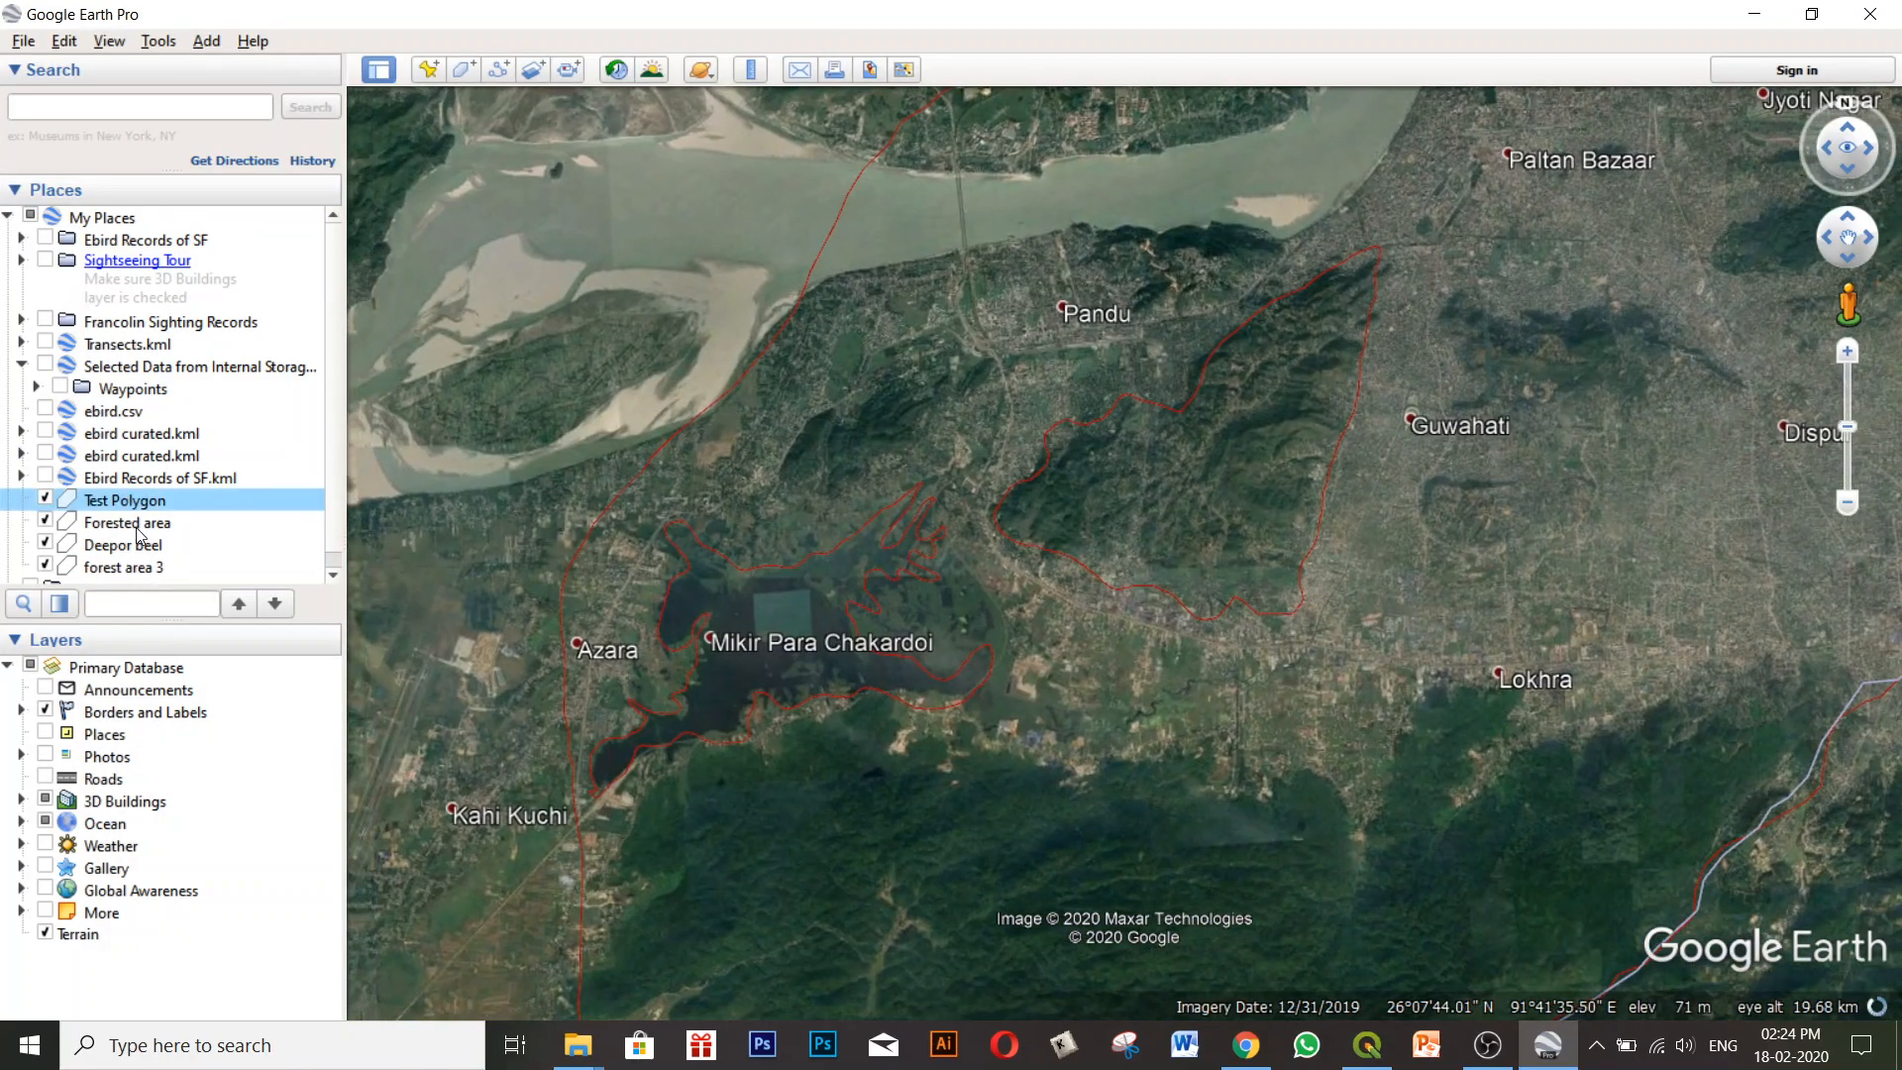
ctrl+click(138, 528)
ctrl+click(138, 547)
ctrl+click(139, 567)
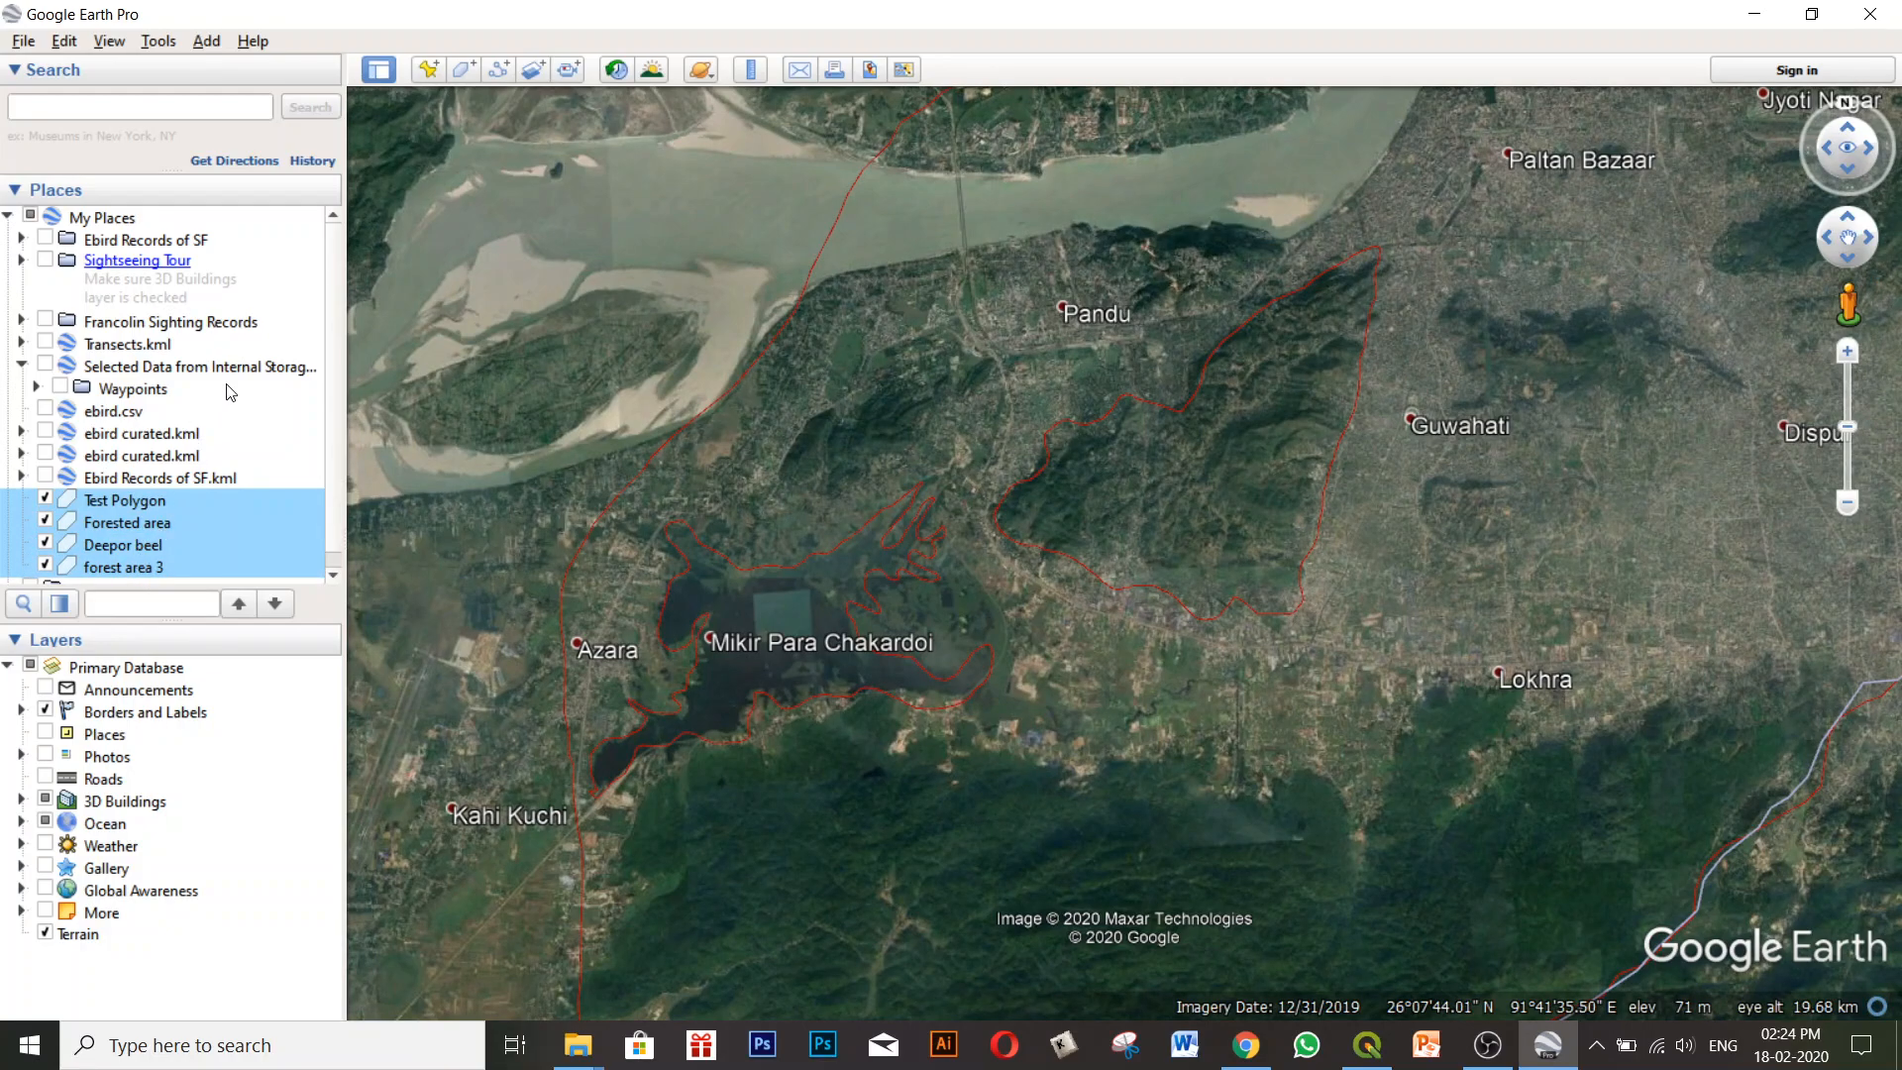
right_click(71, 220)
mouse_move(149, 225)
click(313, 228)
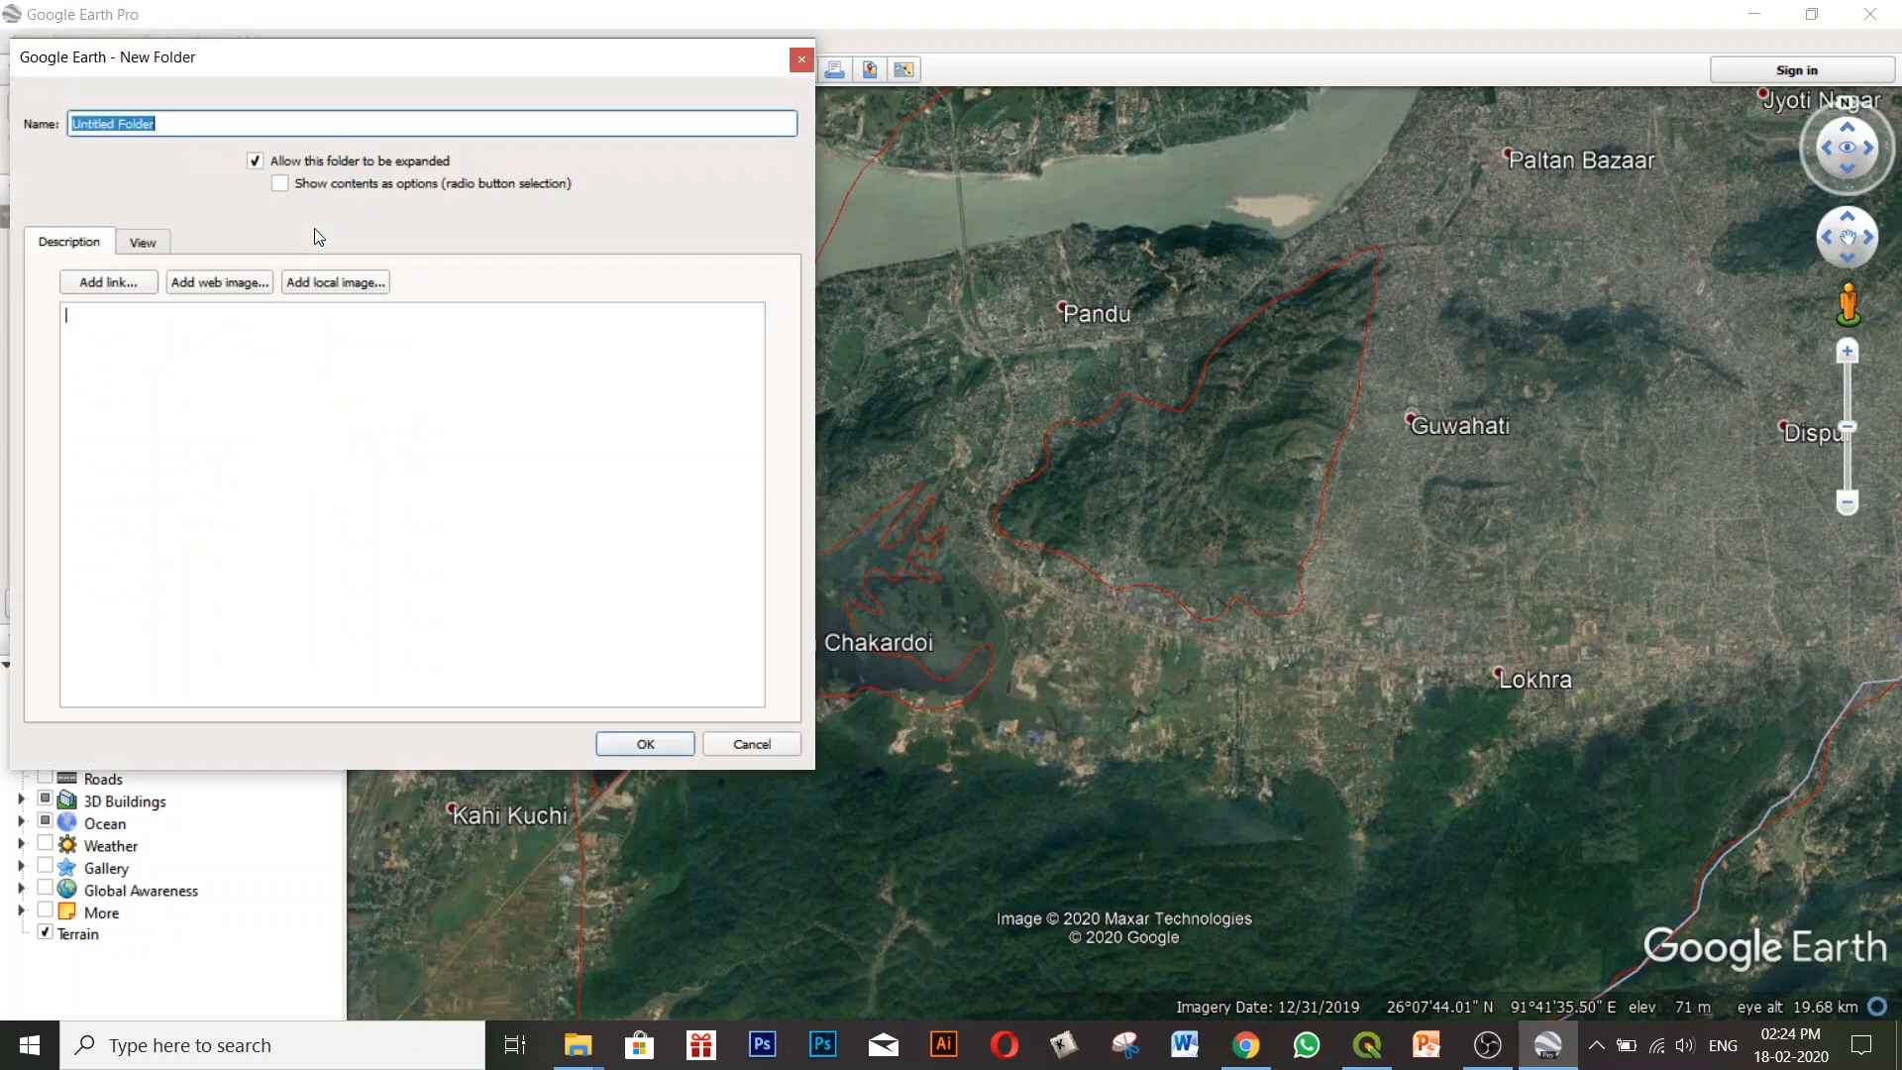
text(test)
key(Return)
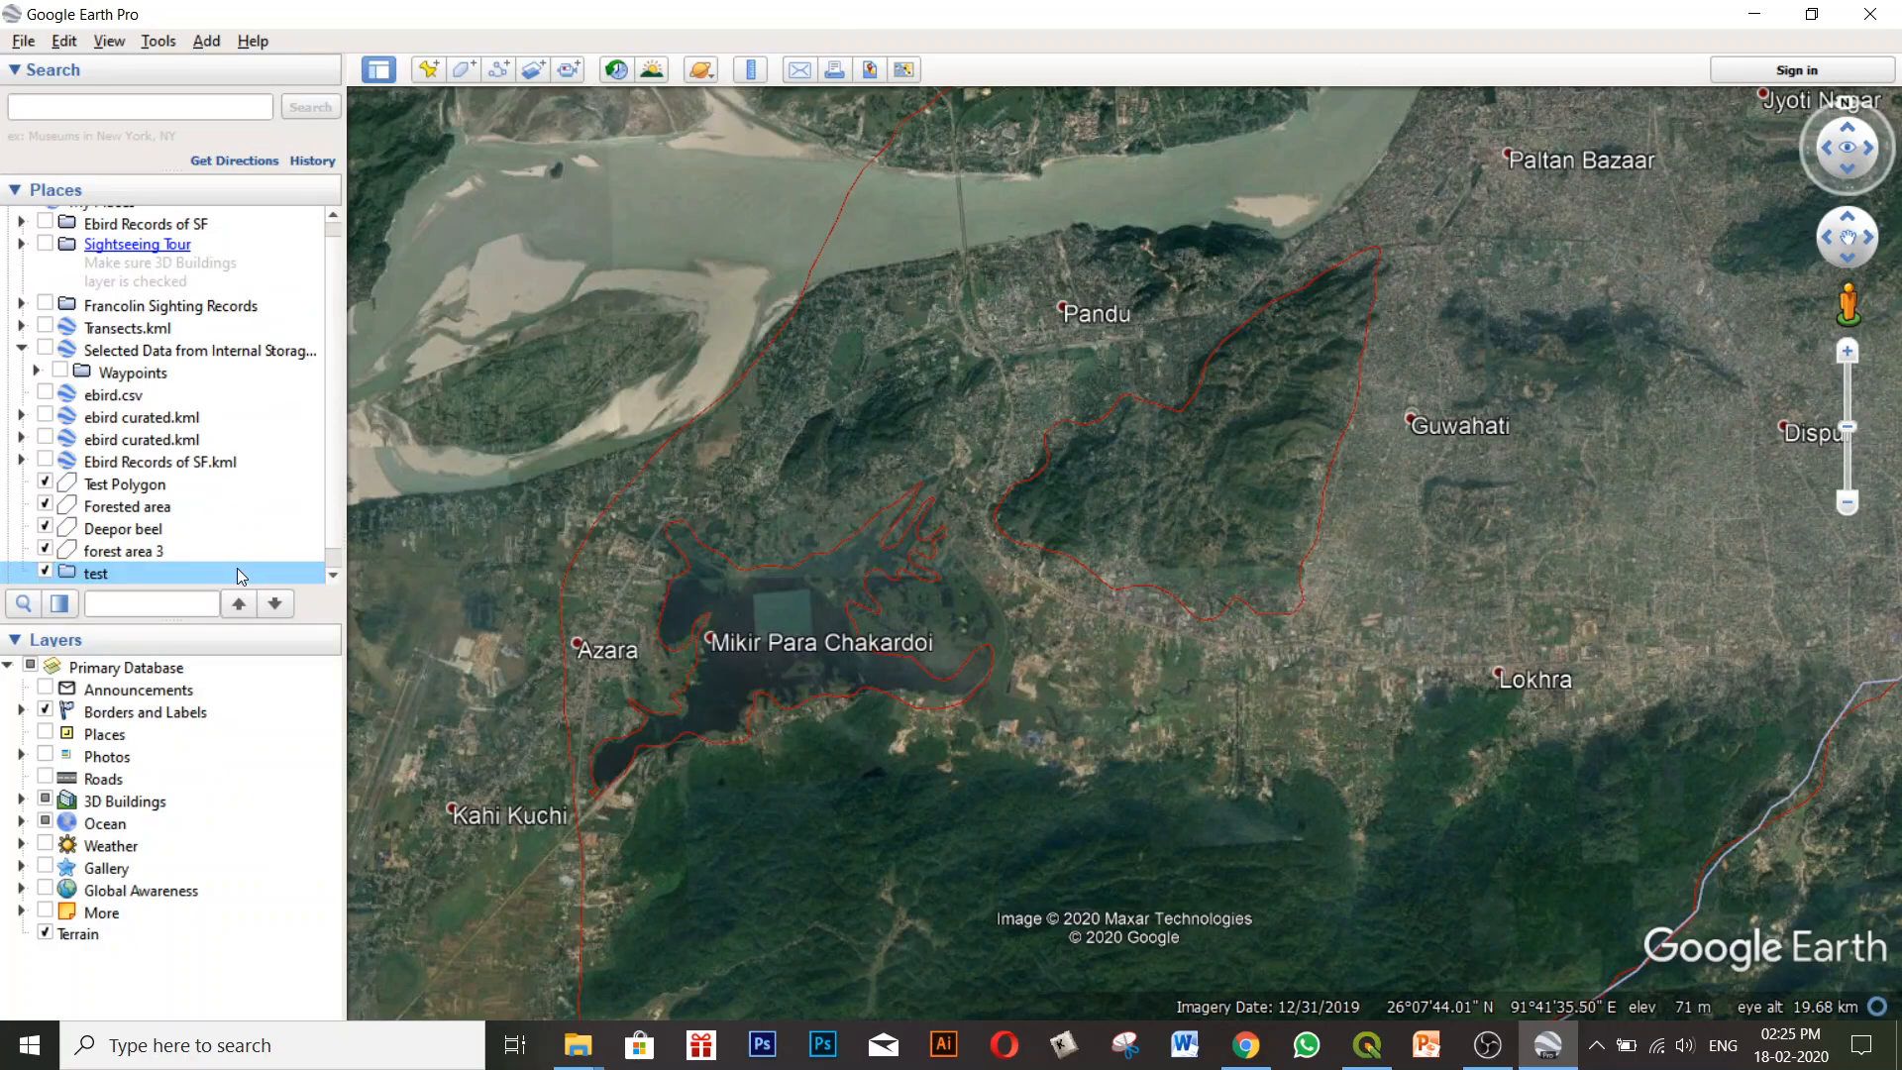
Hide the polygons forest area 3, Deepor beel, Forested area and Test Polygon on the map.
click(45, 549)
click(46, 527)
click(46, 505)
click(46, 483)
Move the test folder to the first position in My Places, above Ebird Records of SF.
drag(104, 573, 125, 231)
scroll(192, 304, up, 1)
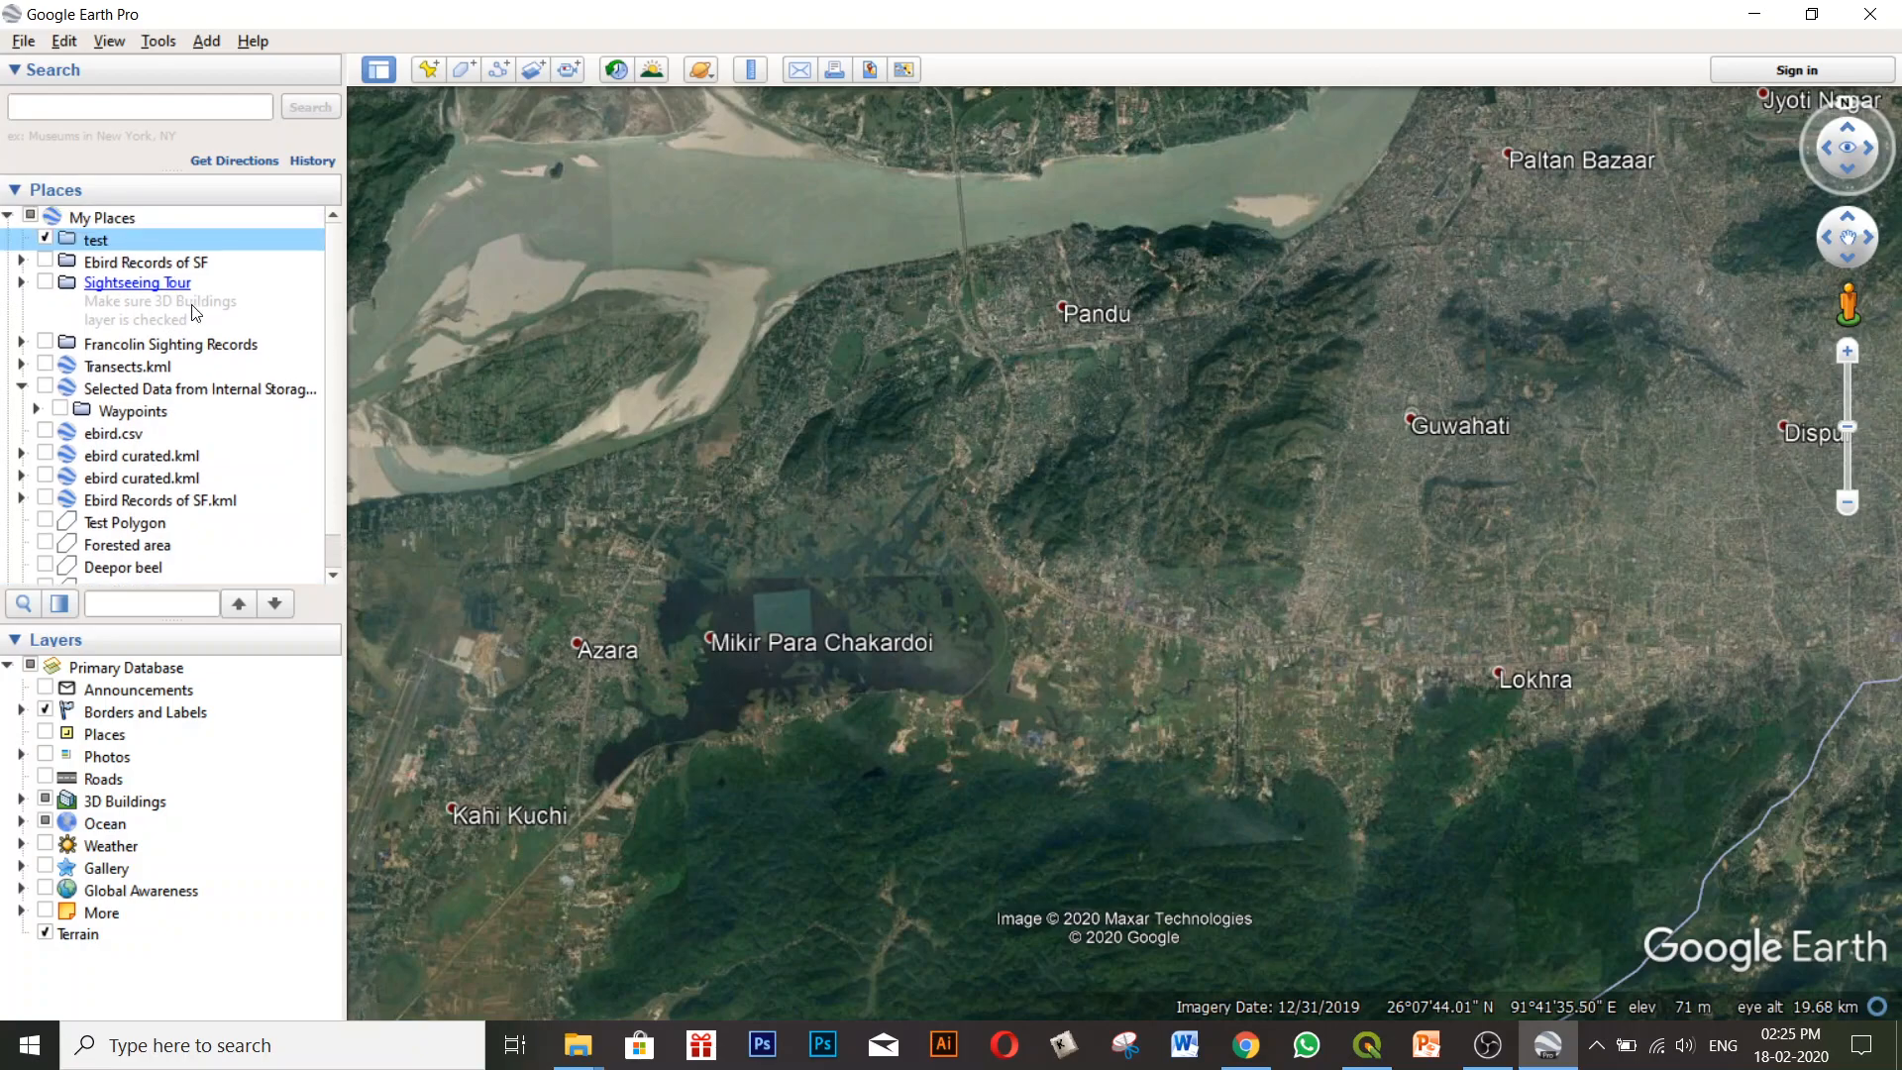
Show Test Polygon, Forested area, Deepor beel and forest area 3 on the map again.
scroll(167, 290, down, 1)
click(46, 483)
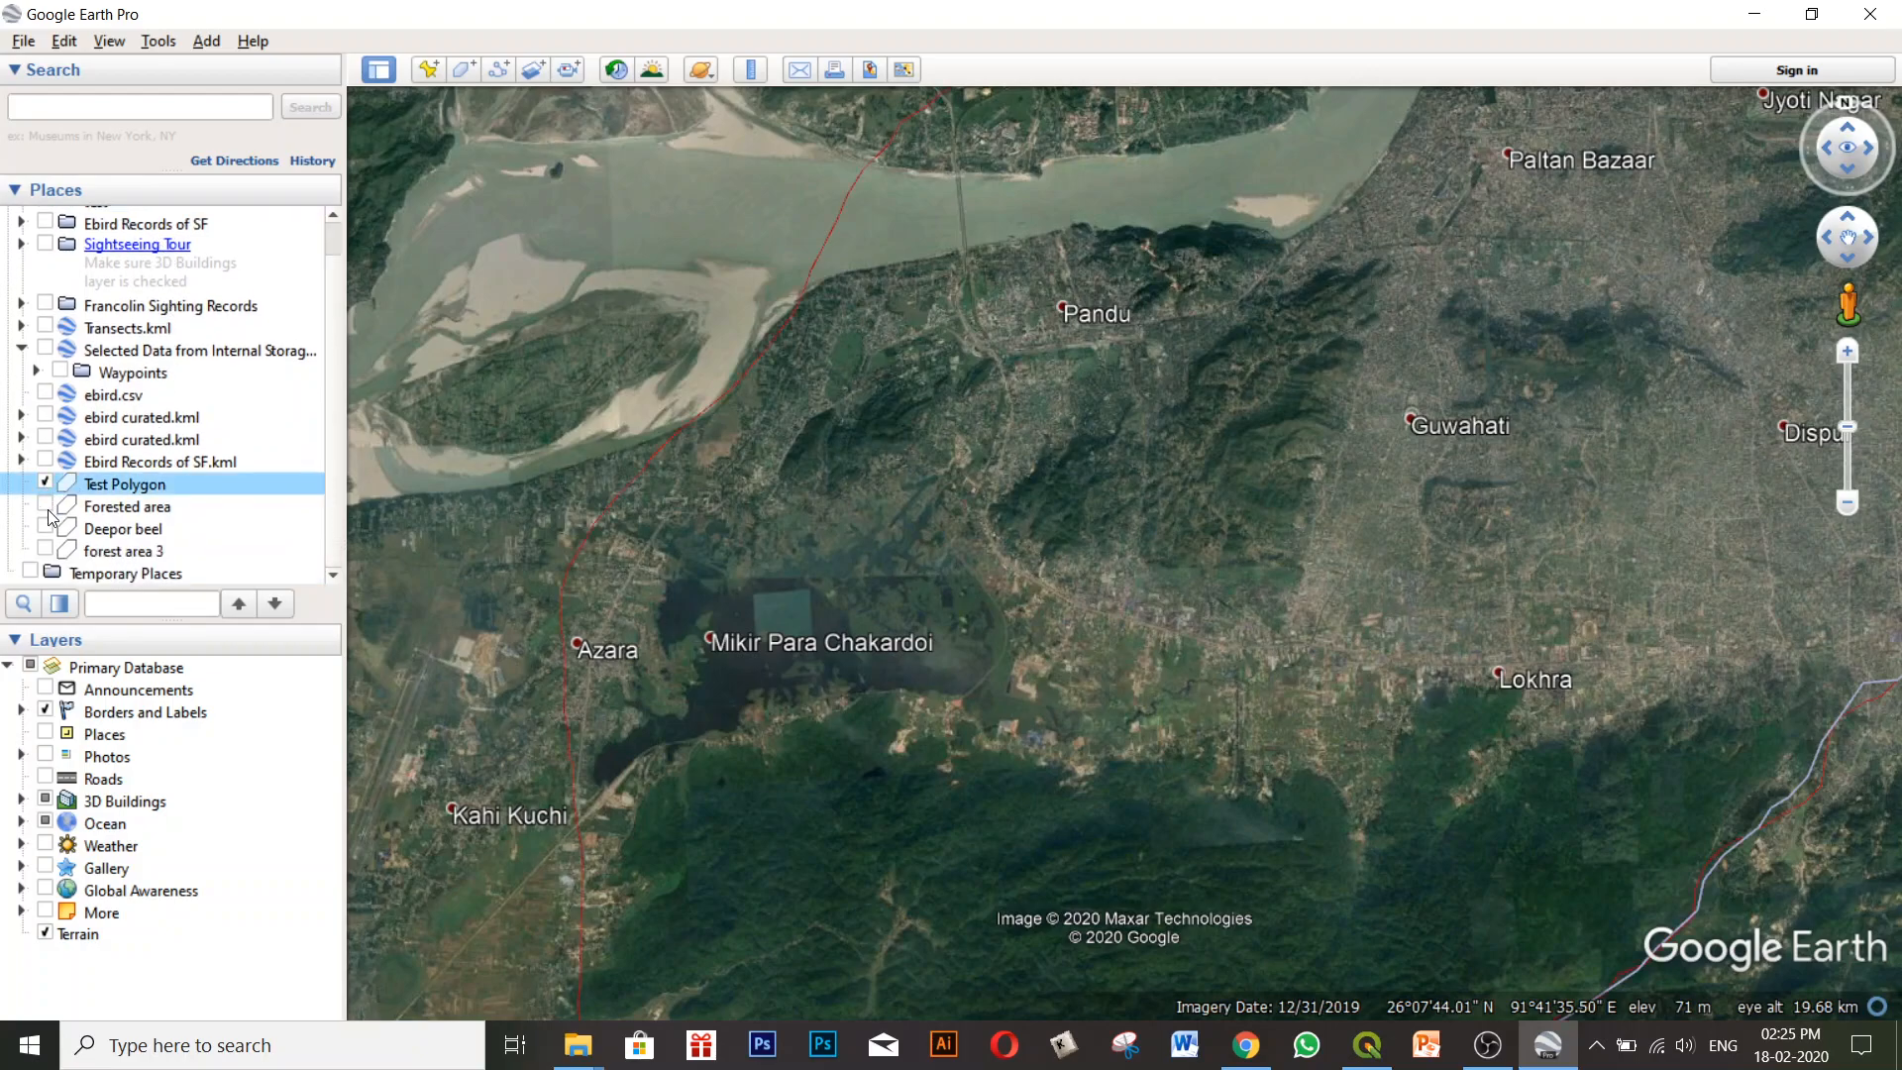
click(47, 506)
scroll(50, 537, up, 1)
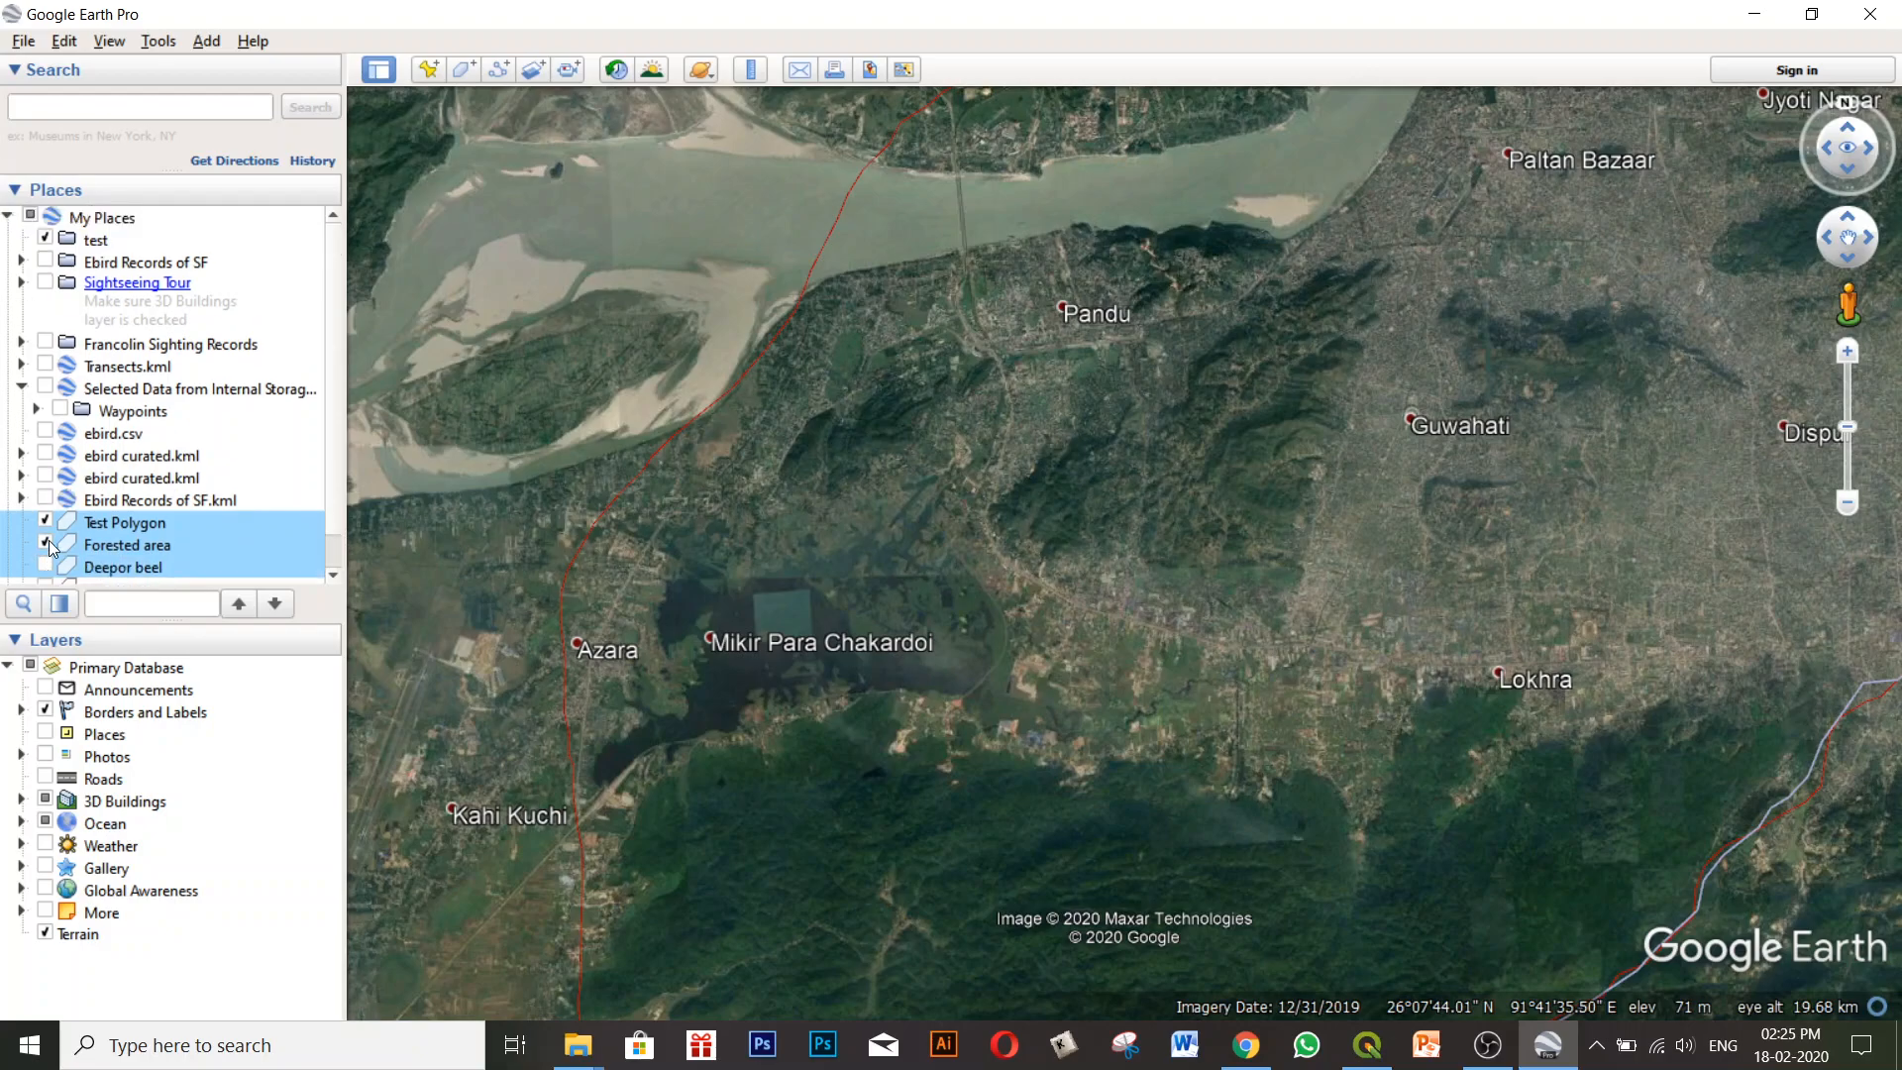
scroll(111, 526, down, 1)
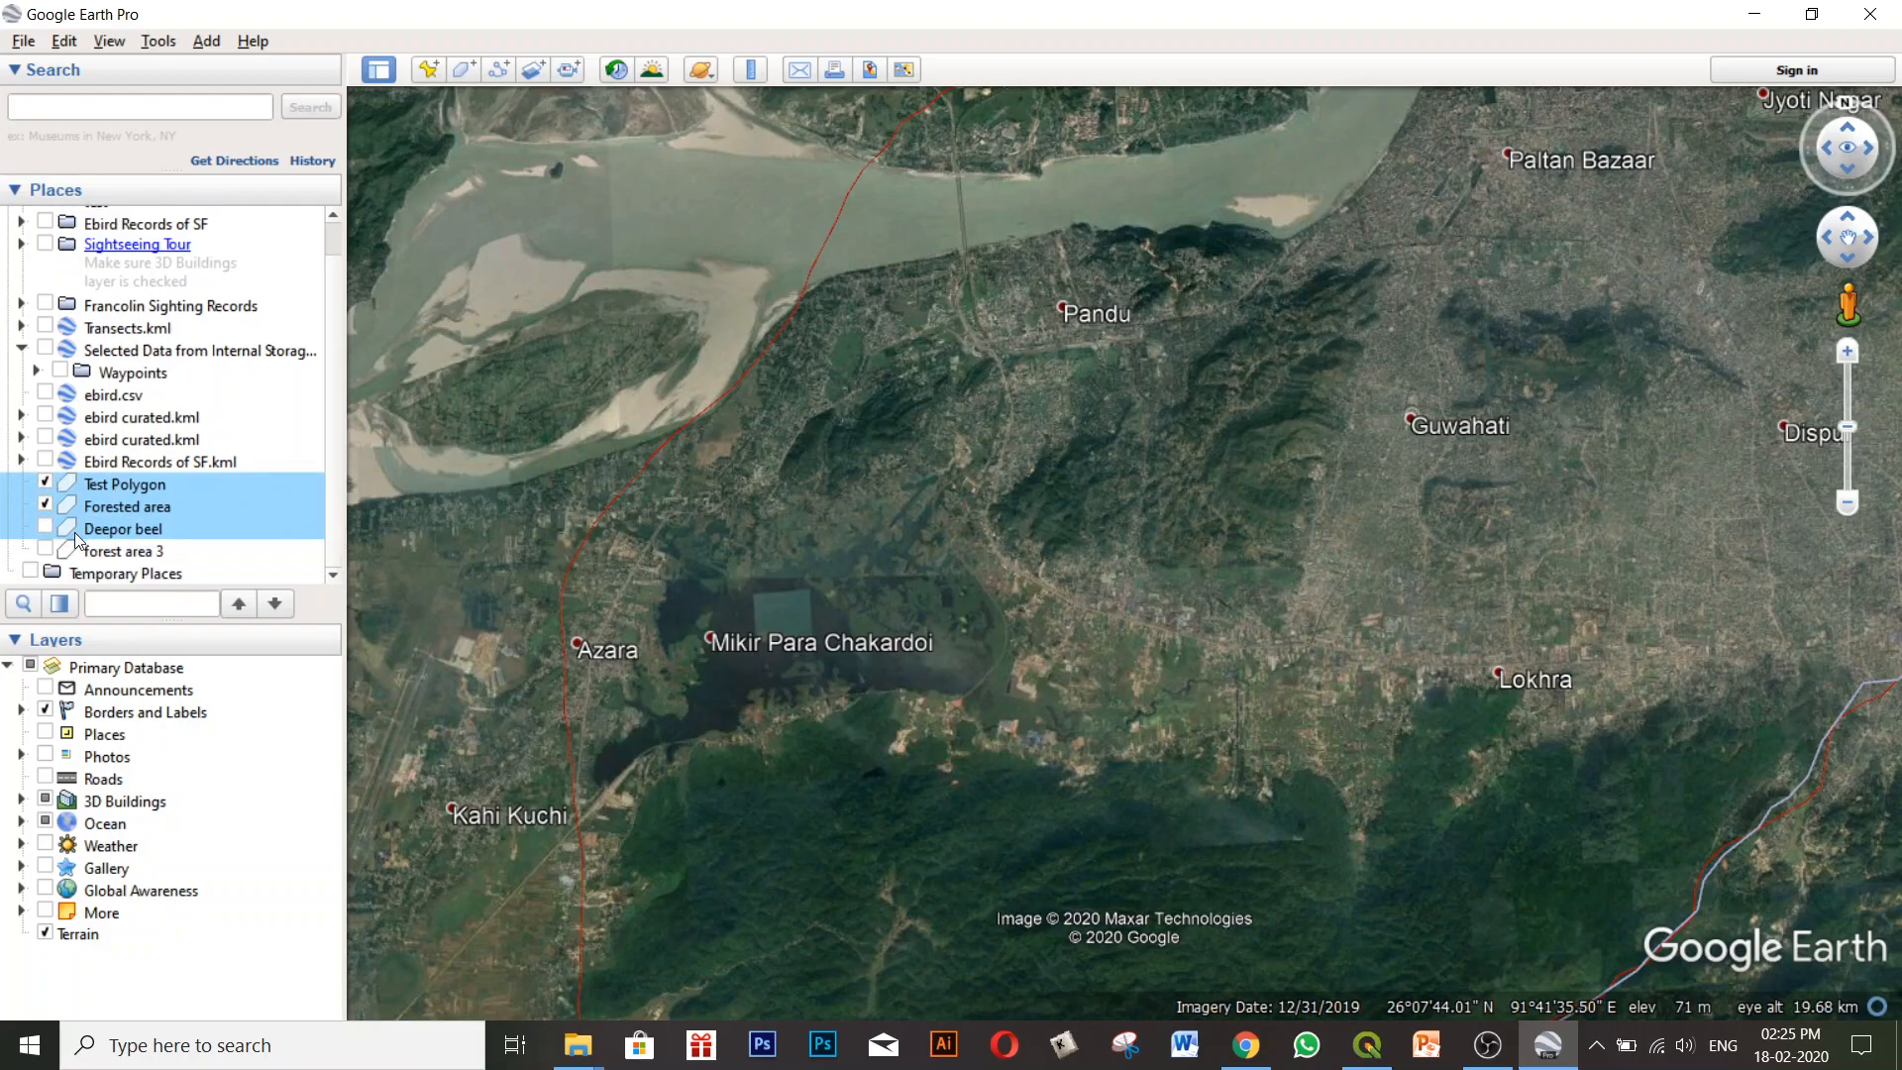
click(45, 528)
click(46, 550)
Select the four polygons from Test Polygon to forest area 3 and move them into the test folder.
mouse_move(109, 487)
mouse_down()
mouse_move(115, 454)
mouse_move(120, 498)
mouse_up()
click(130, 560)
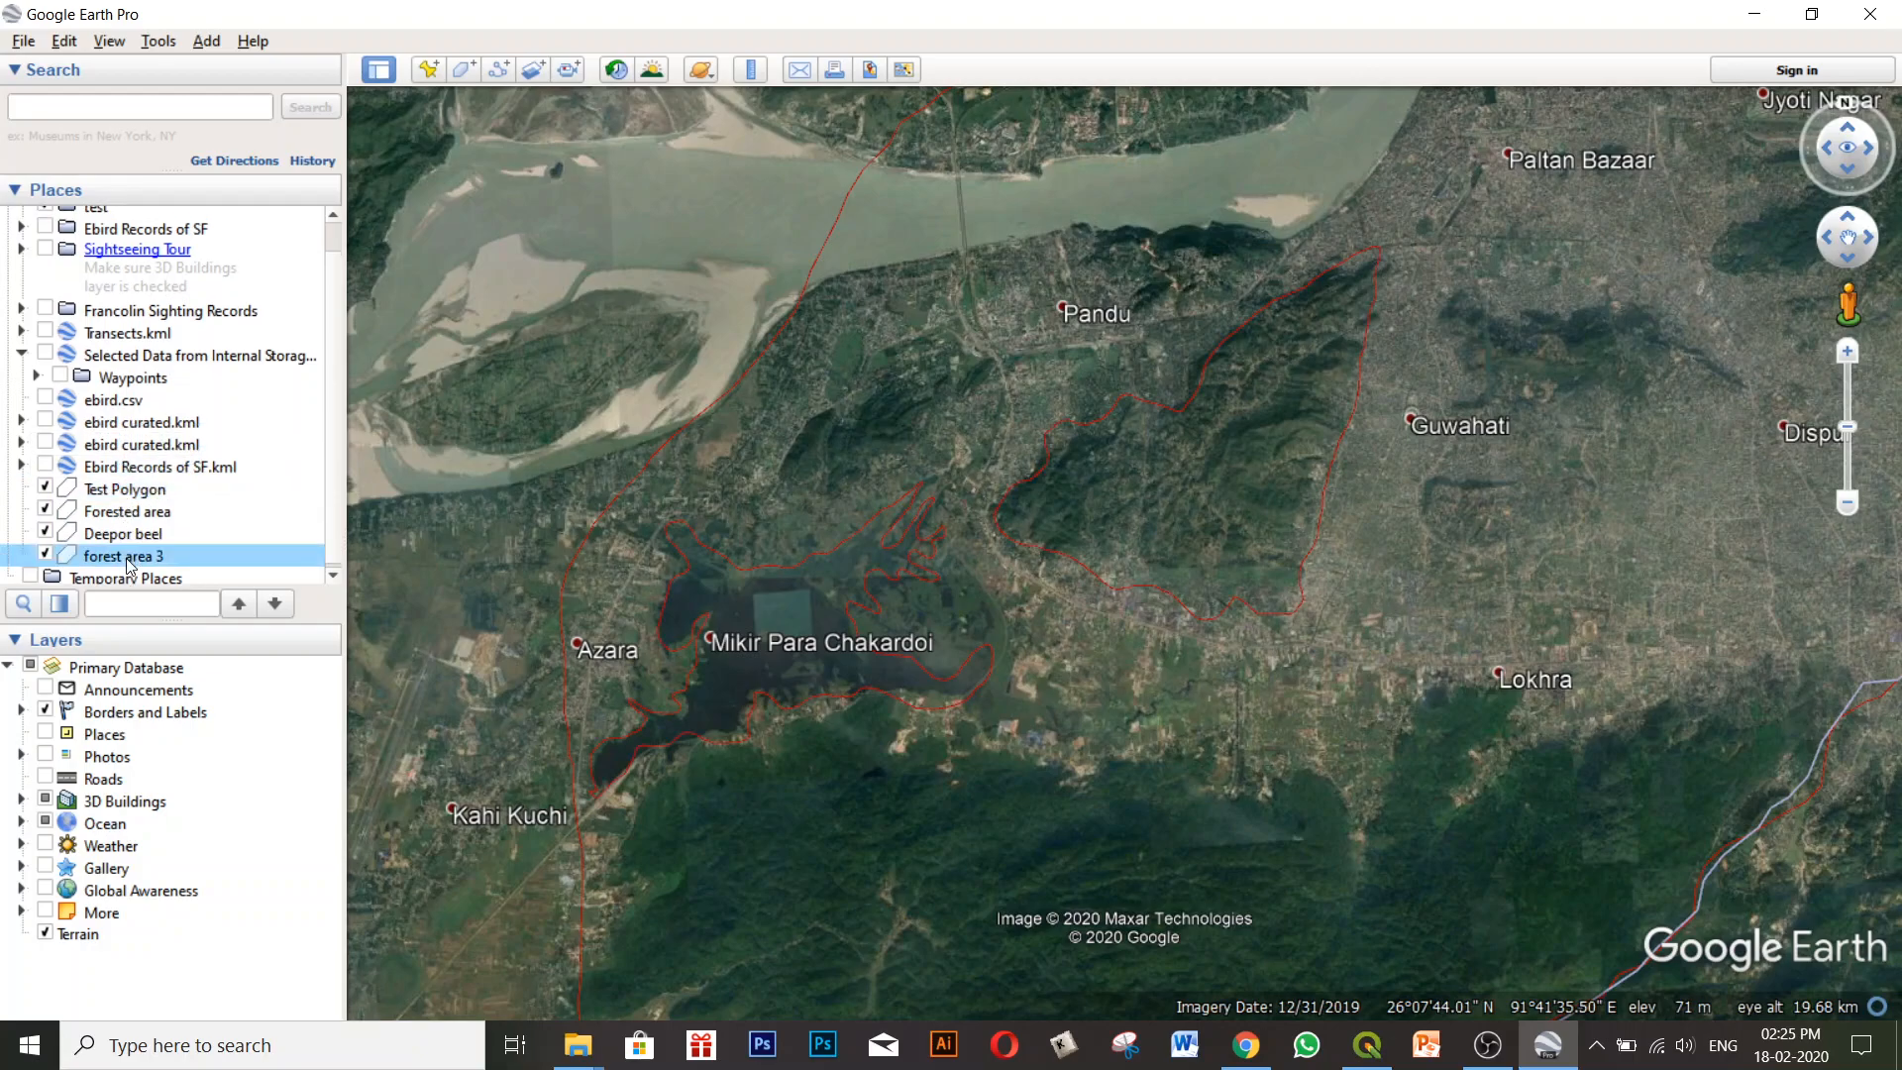
shift+click(109, 495)
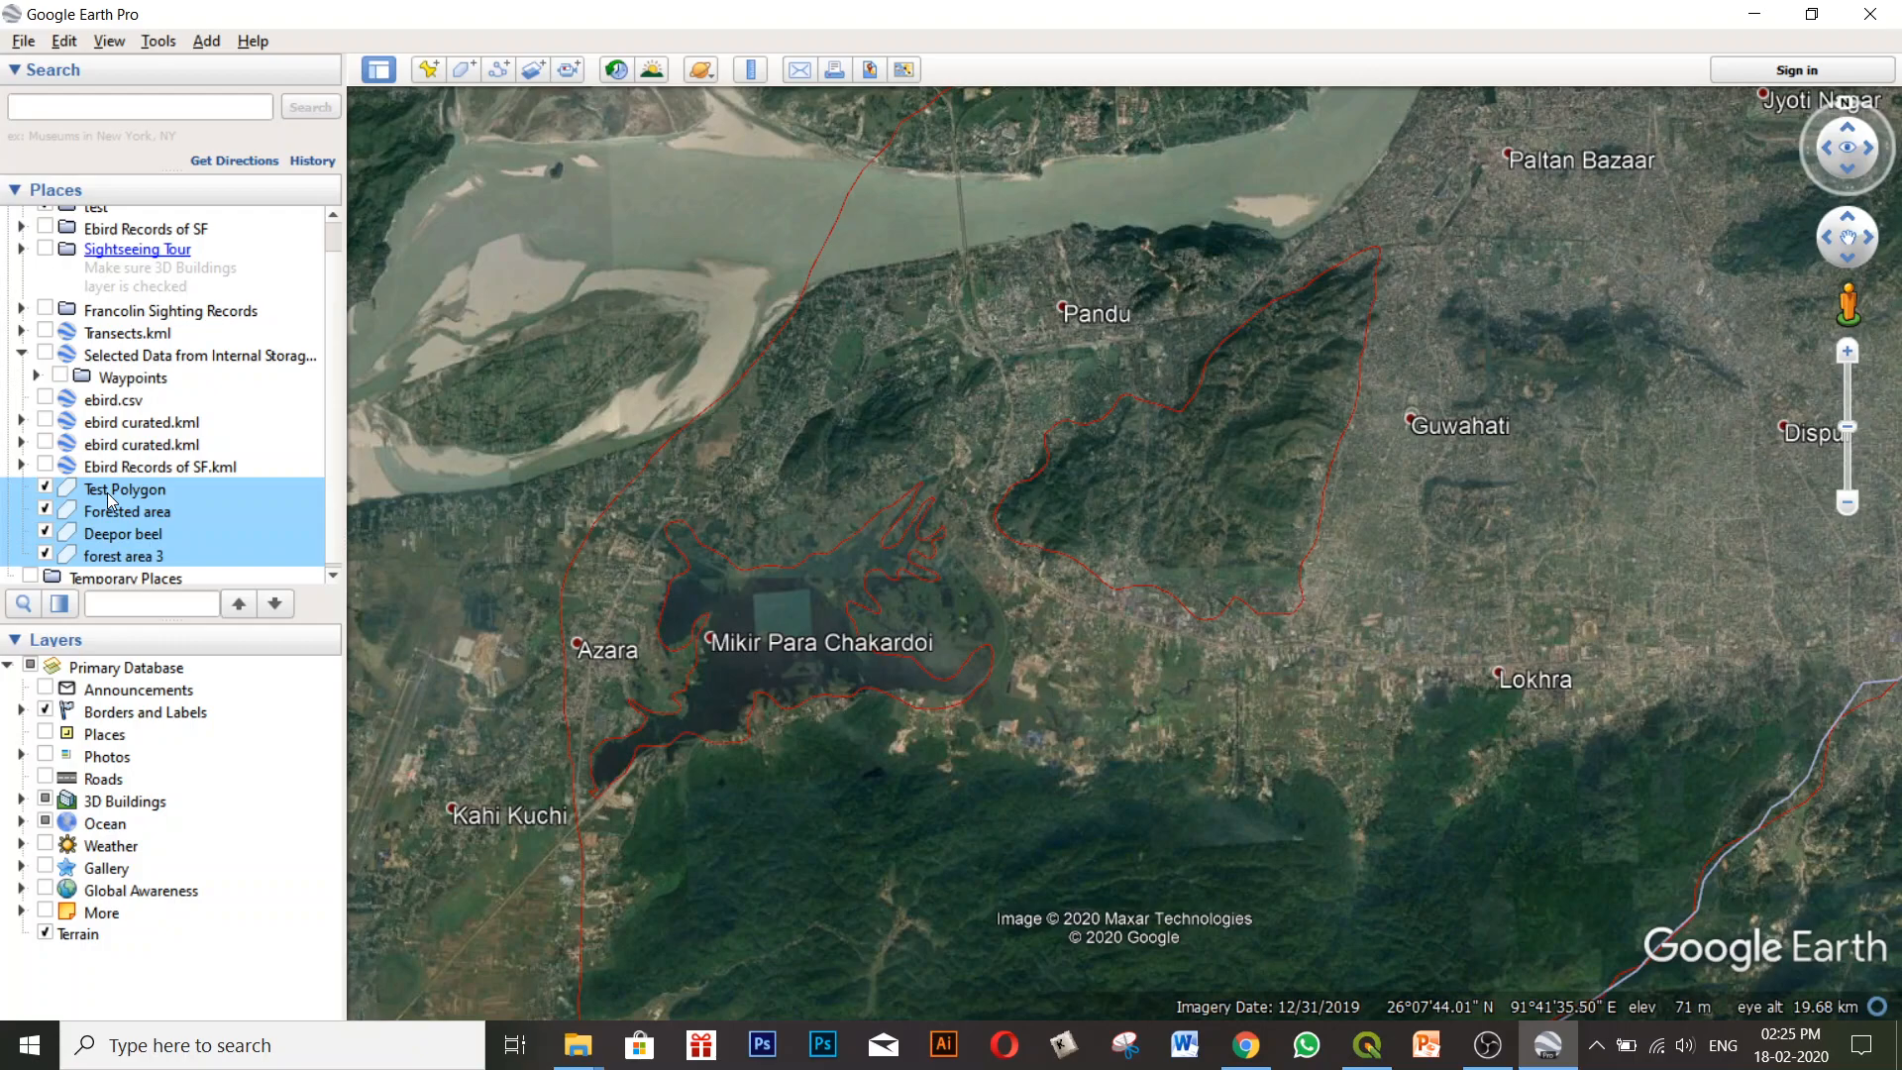
drag(129, 503, 94, 215)
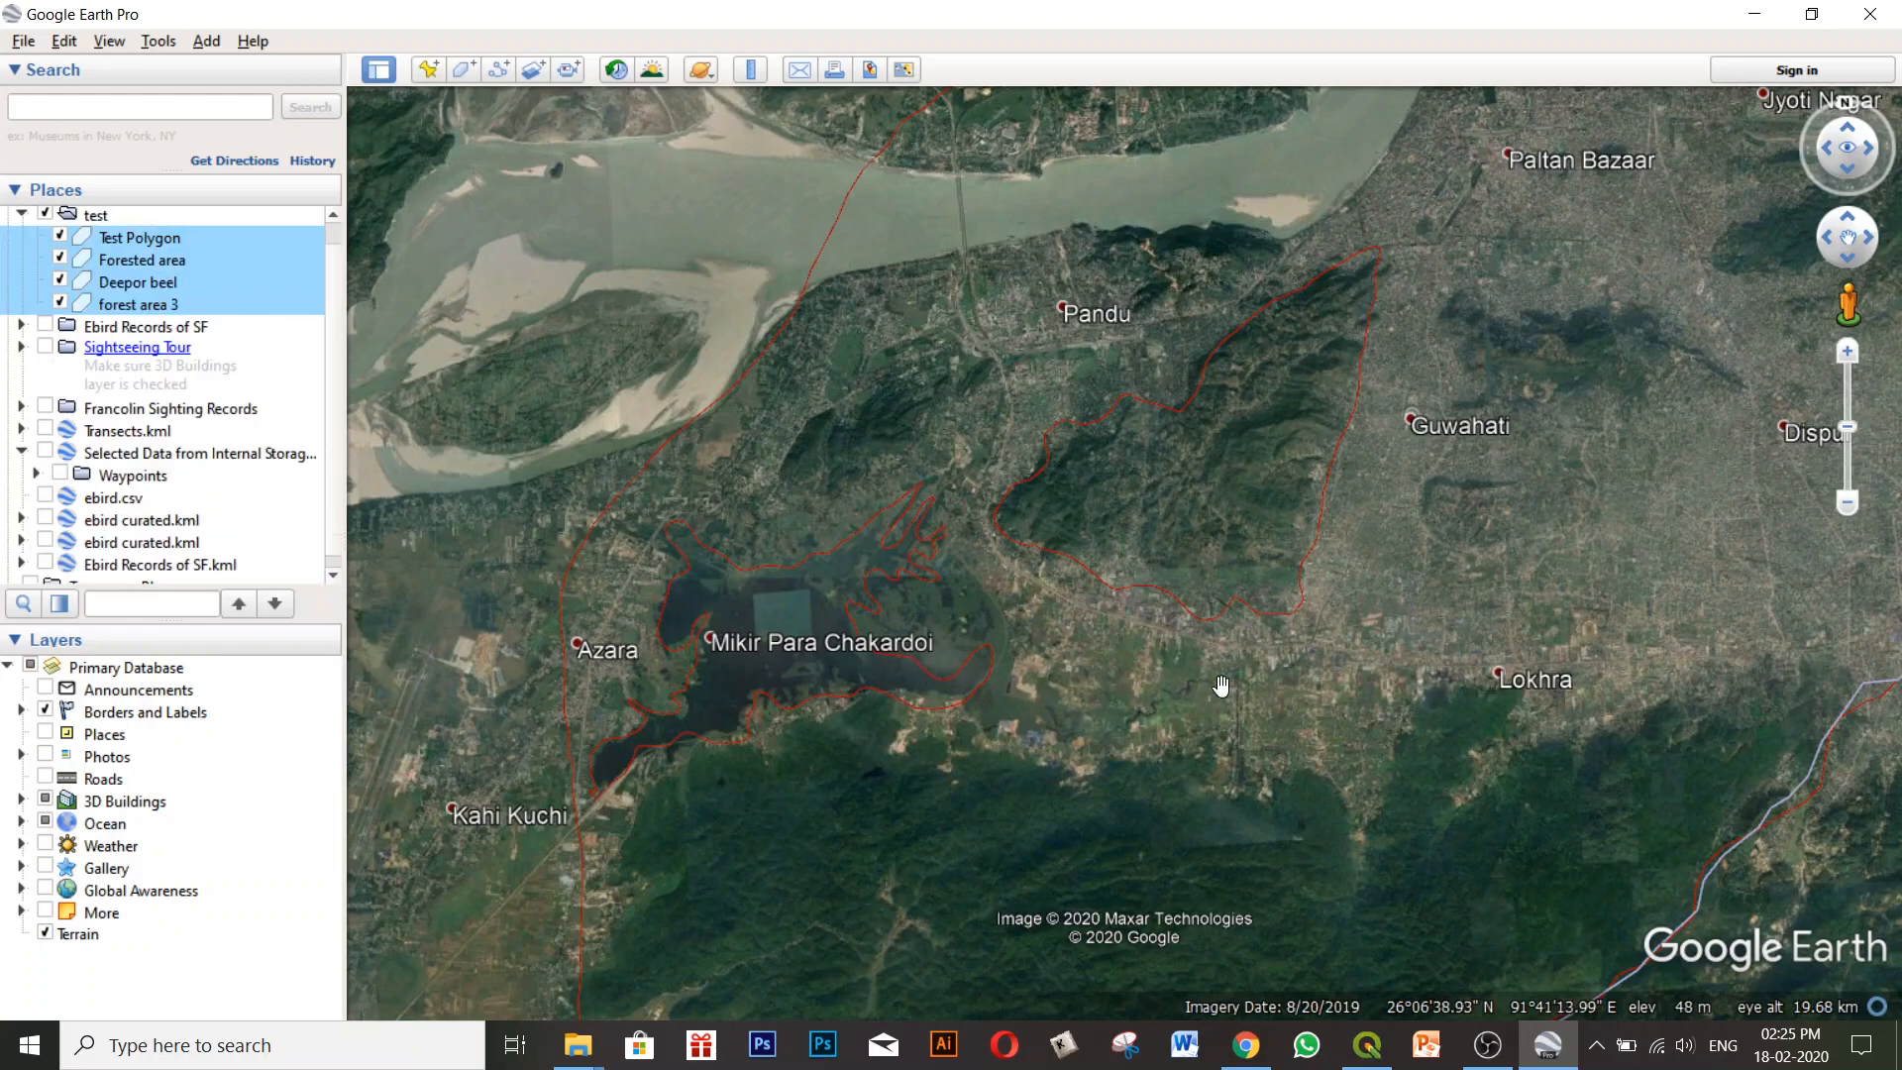
Draw a freehand polygon around the Garbhanga forest south of Guwahati in the test folder and save it as "forest area 3".
scroll(1182, 540, down, 2)
drag(1265, 751, 1052, 472)
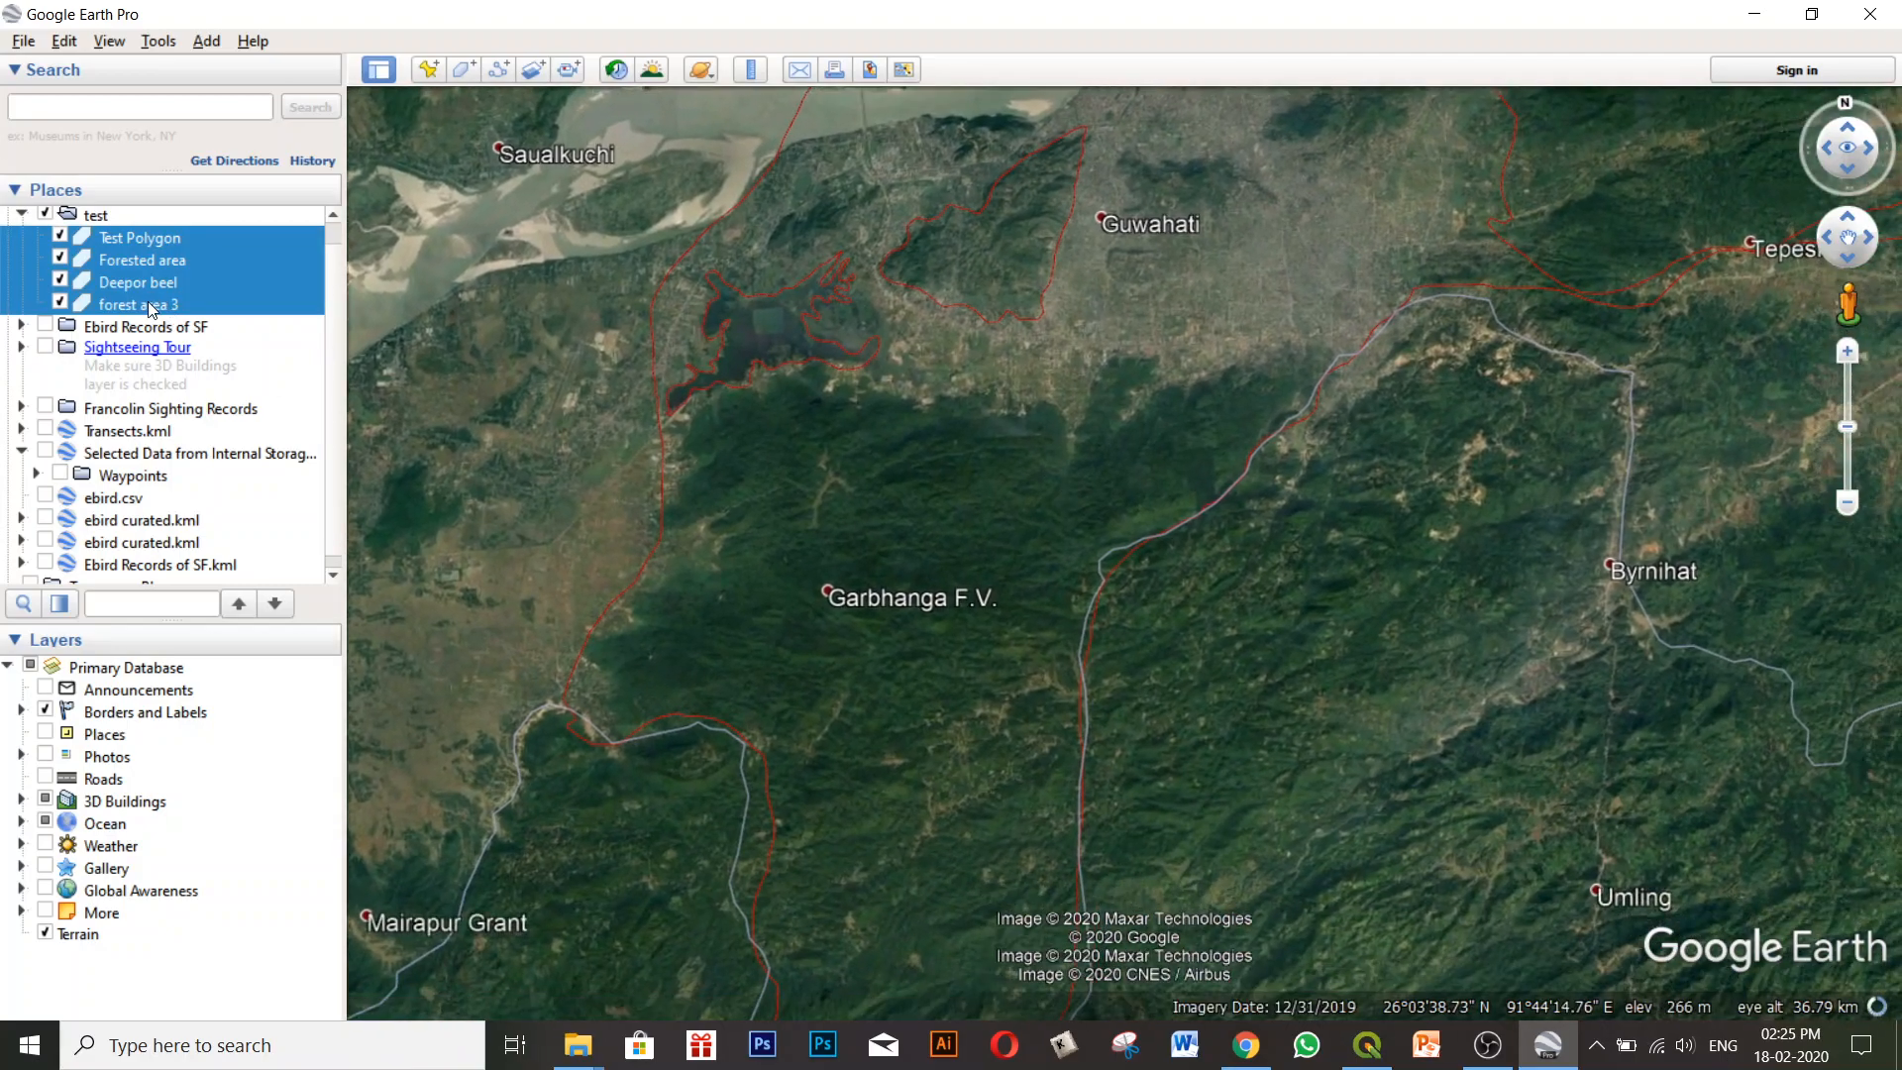
click(149, 304)
click(463, 69)
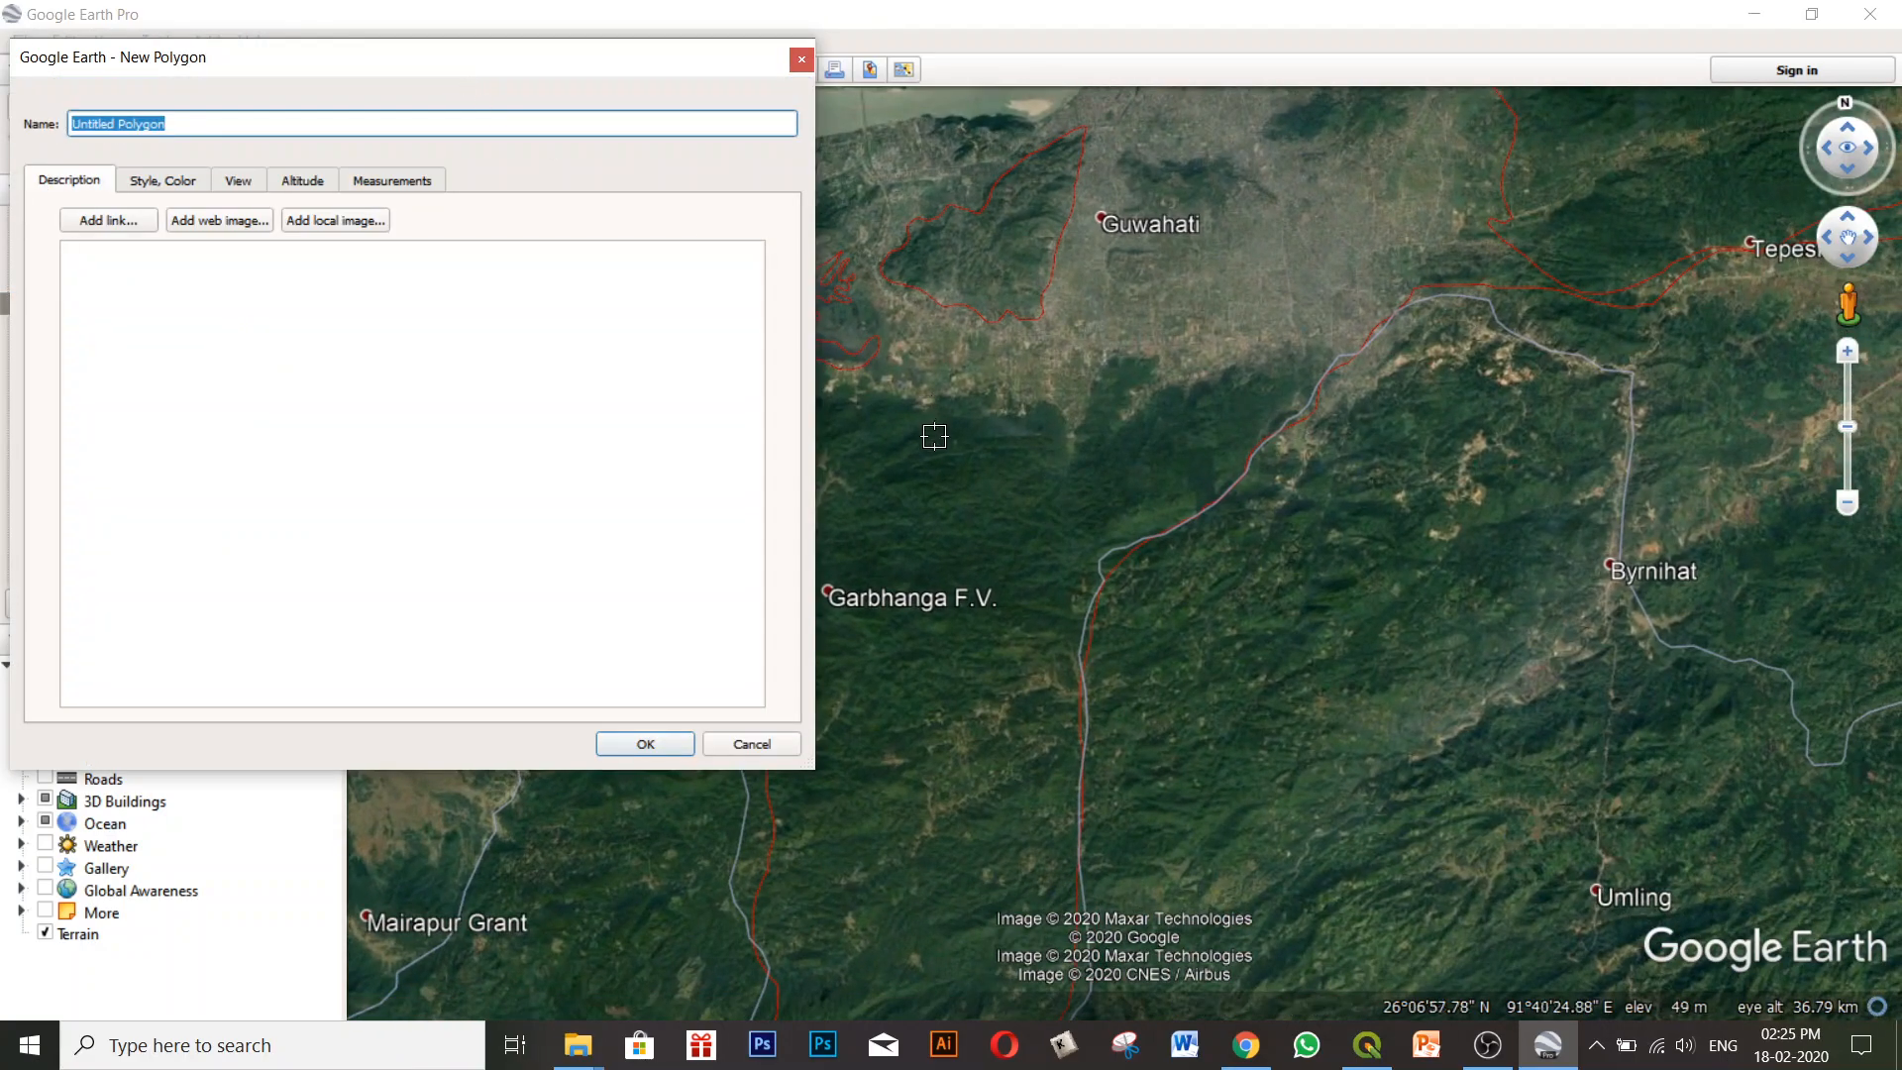
drag(544, 60, 171, 22)
mouse_move(631, 721)
mouse_down()
mouse_move(610, 689)
mouse_move(709, 452)
mouse_move(808, 400)
mouse_move(1226, 342)
mouse_move(1255, 418)
mouse_move(1049, 634)
mouse_move(1075, 951)
mouse_move(1048, 1019)
mouse_move(885, 1010)
mouse_move(797, 726)
mouse_move(693, 679)
mouse_move(634, 715)
mouse_up()
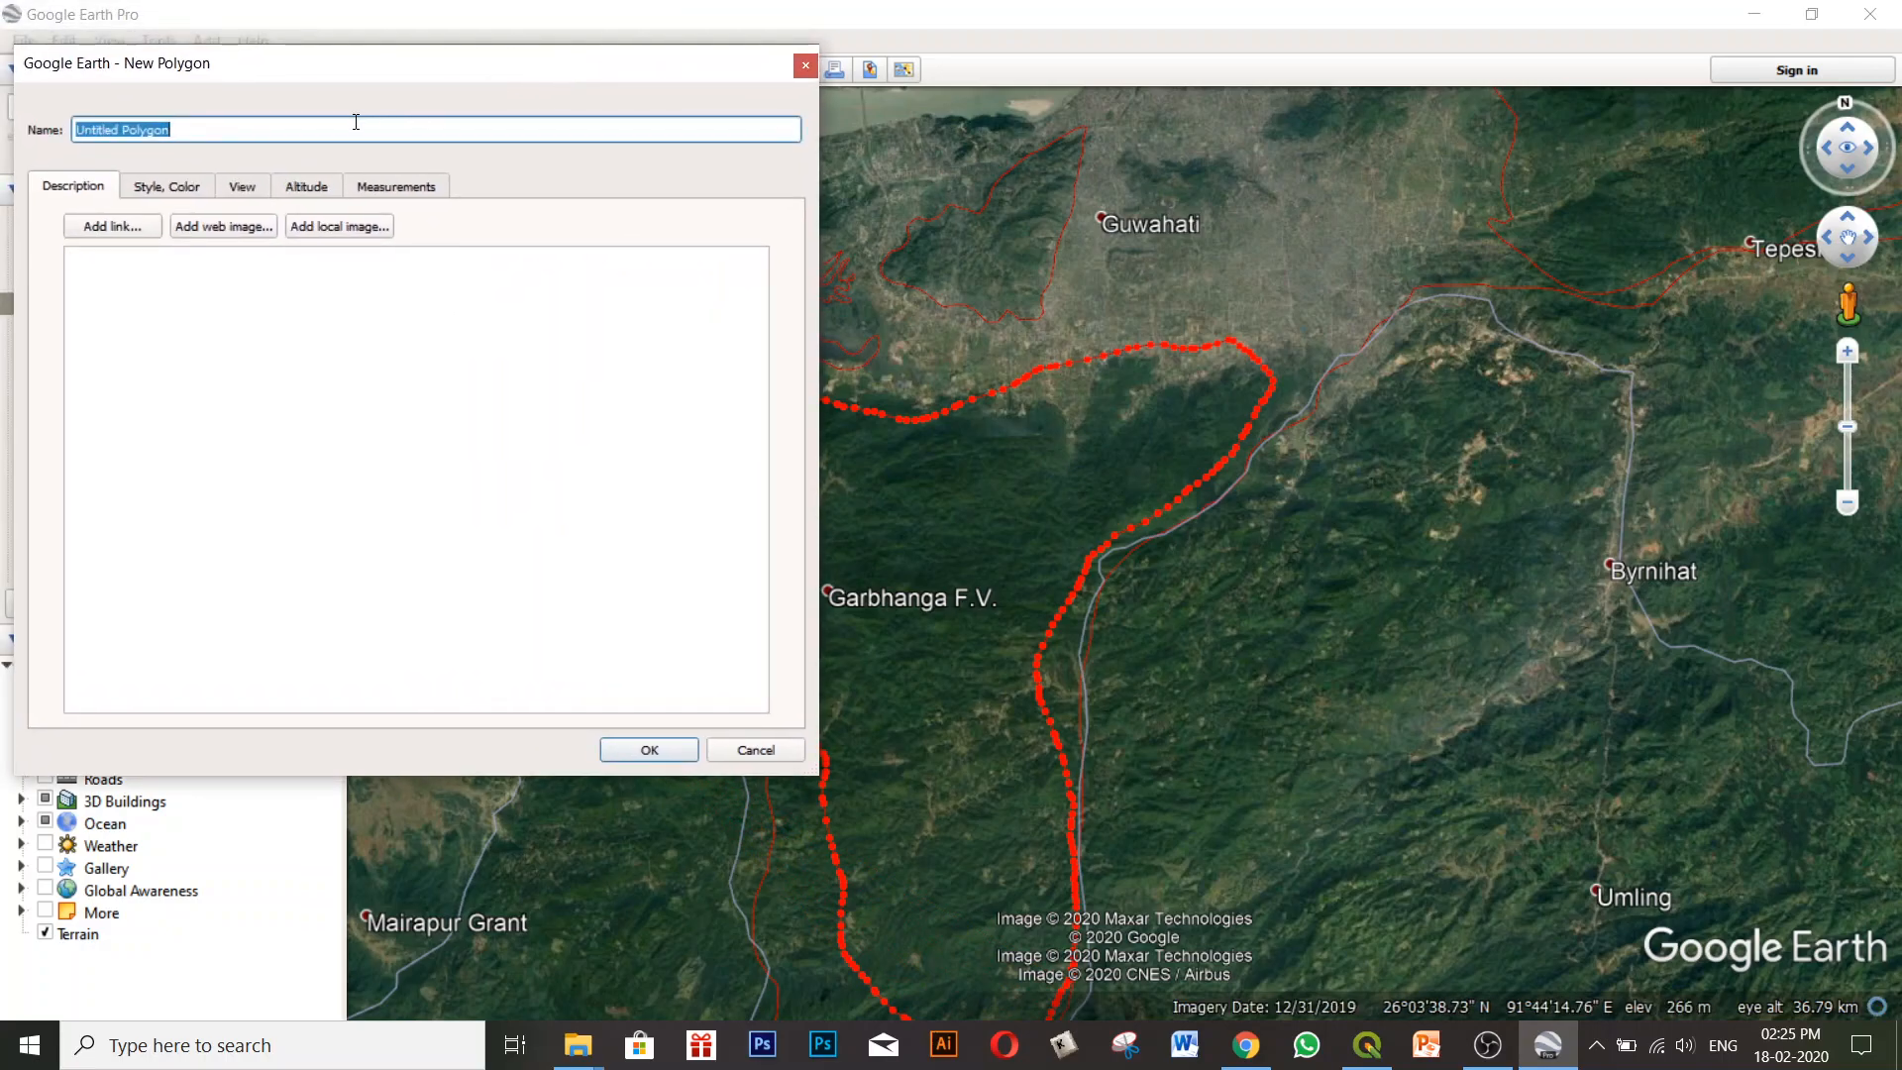
text(forest area 3)
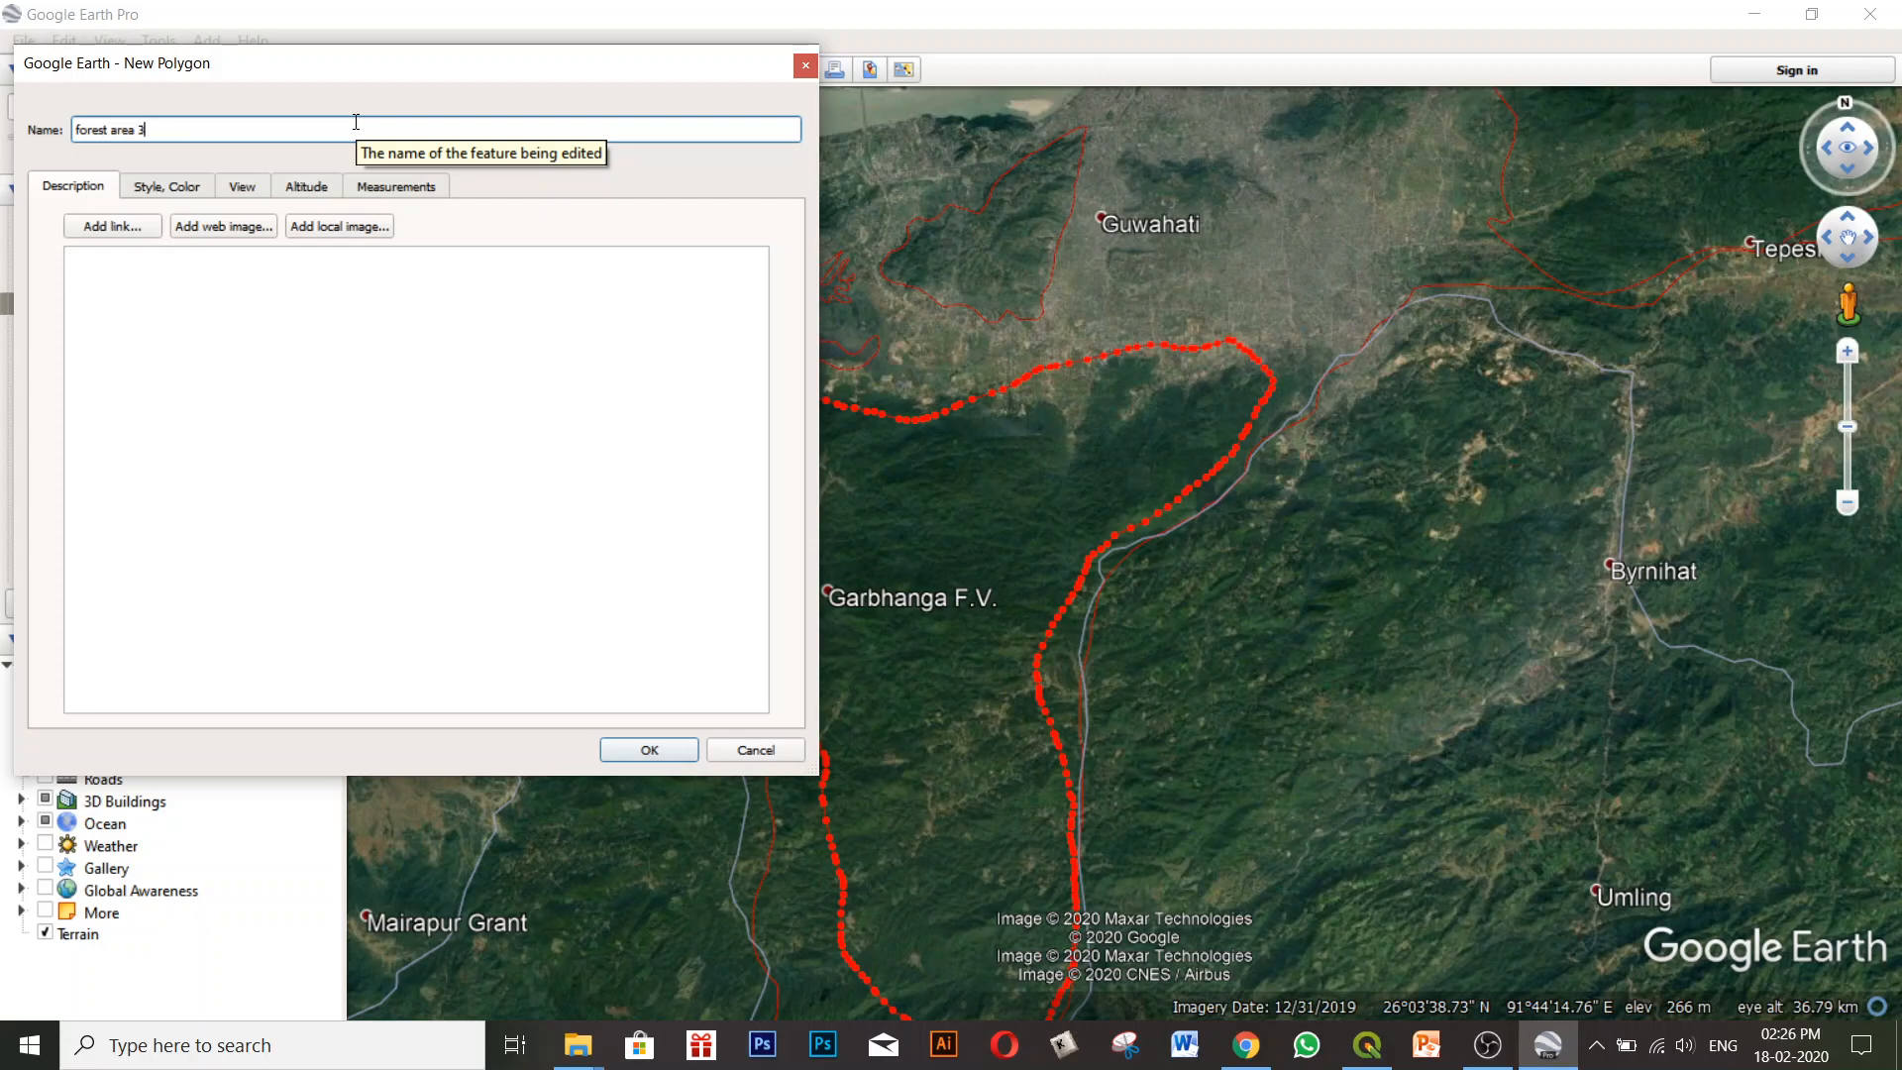
key(Return)
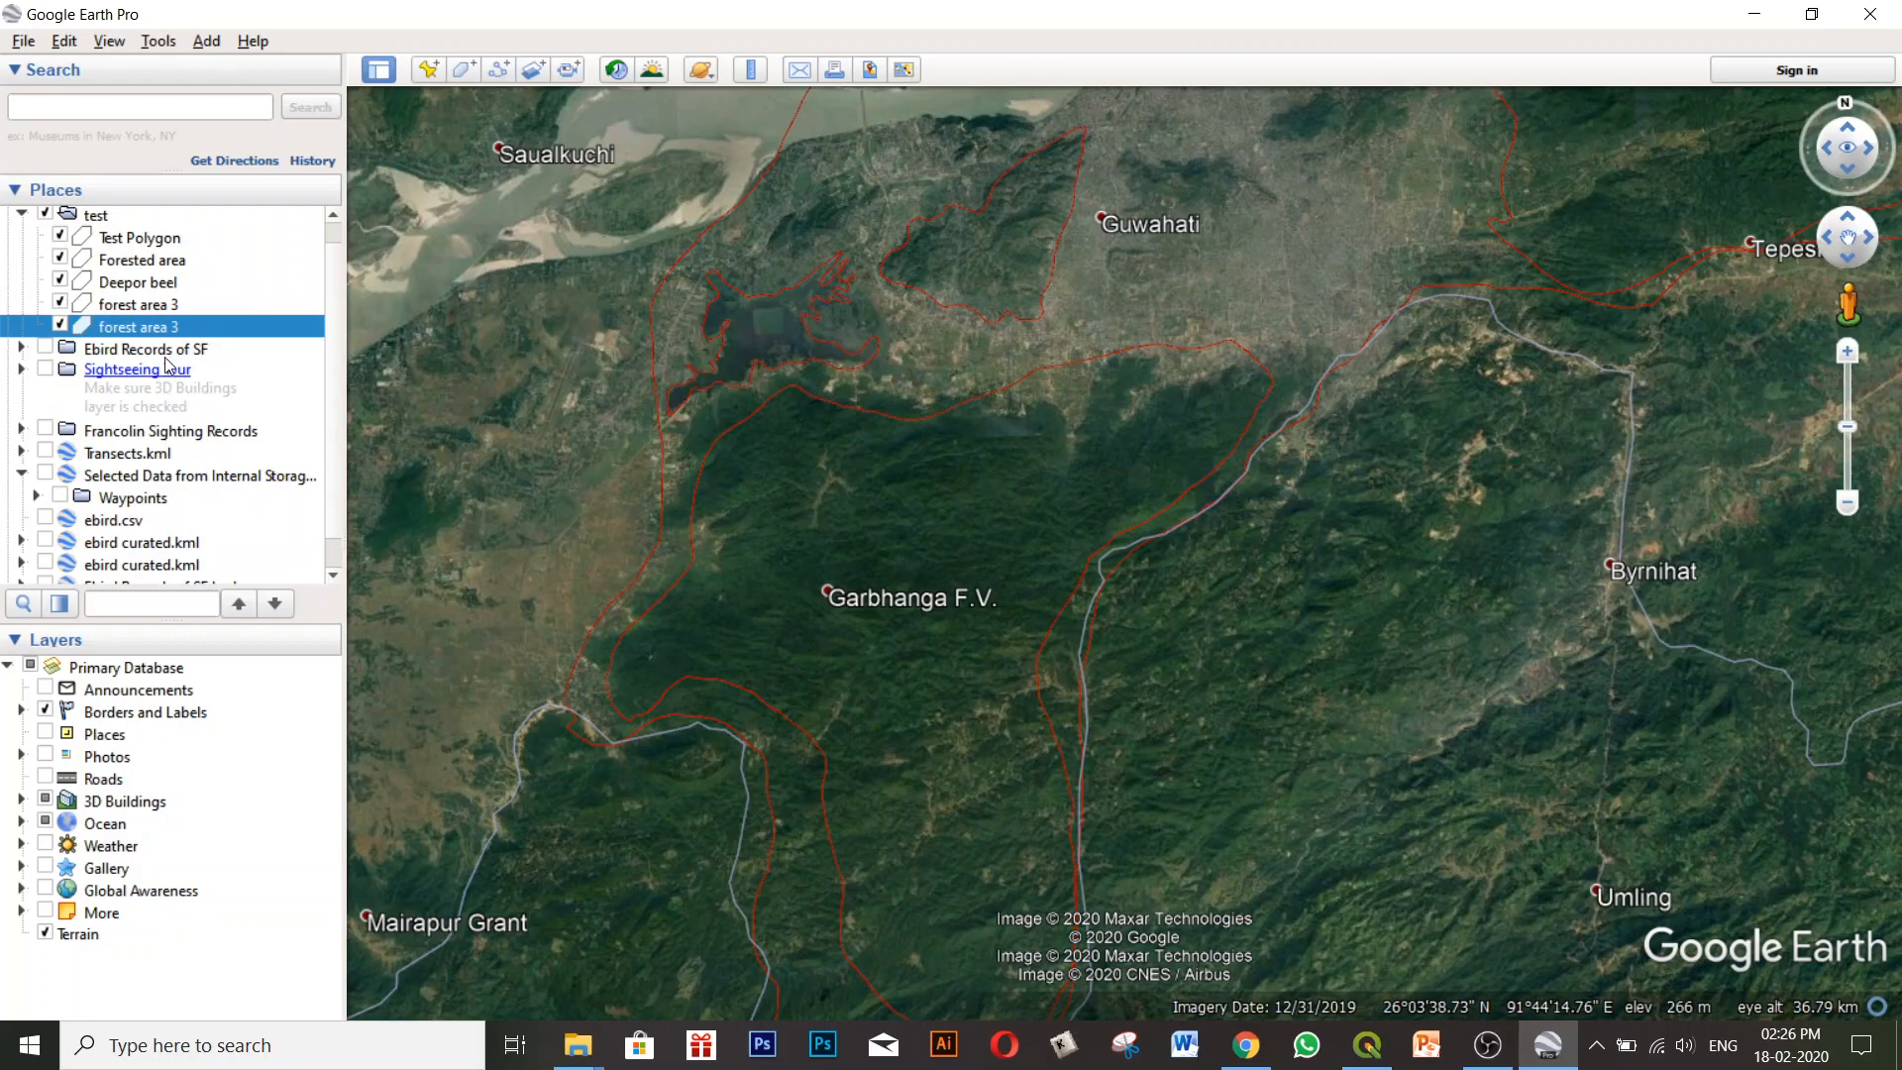
Rename the second "forest area 3" polygon in the test folder to "forest area 4".
right_click(153, 329)
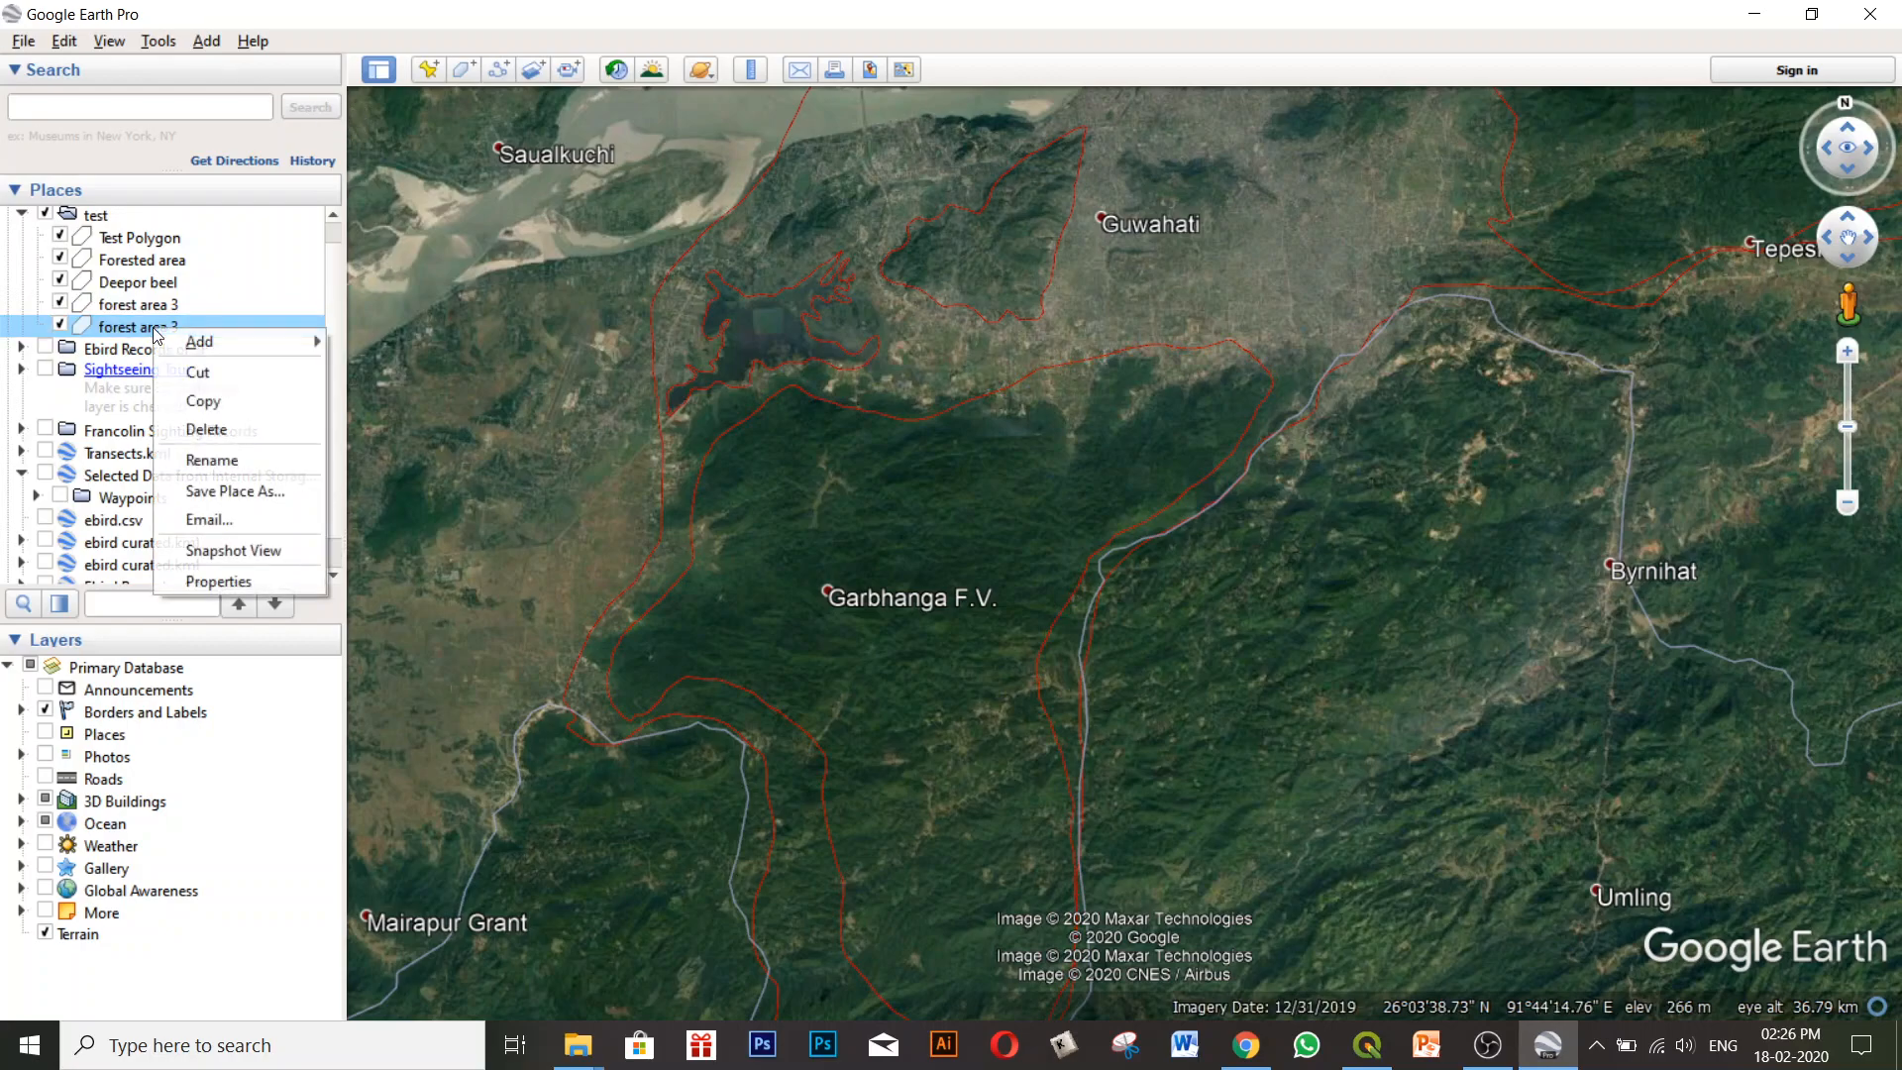
click(236, 464)
key(BackSpace)
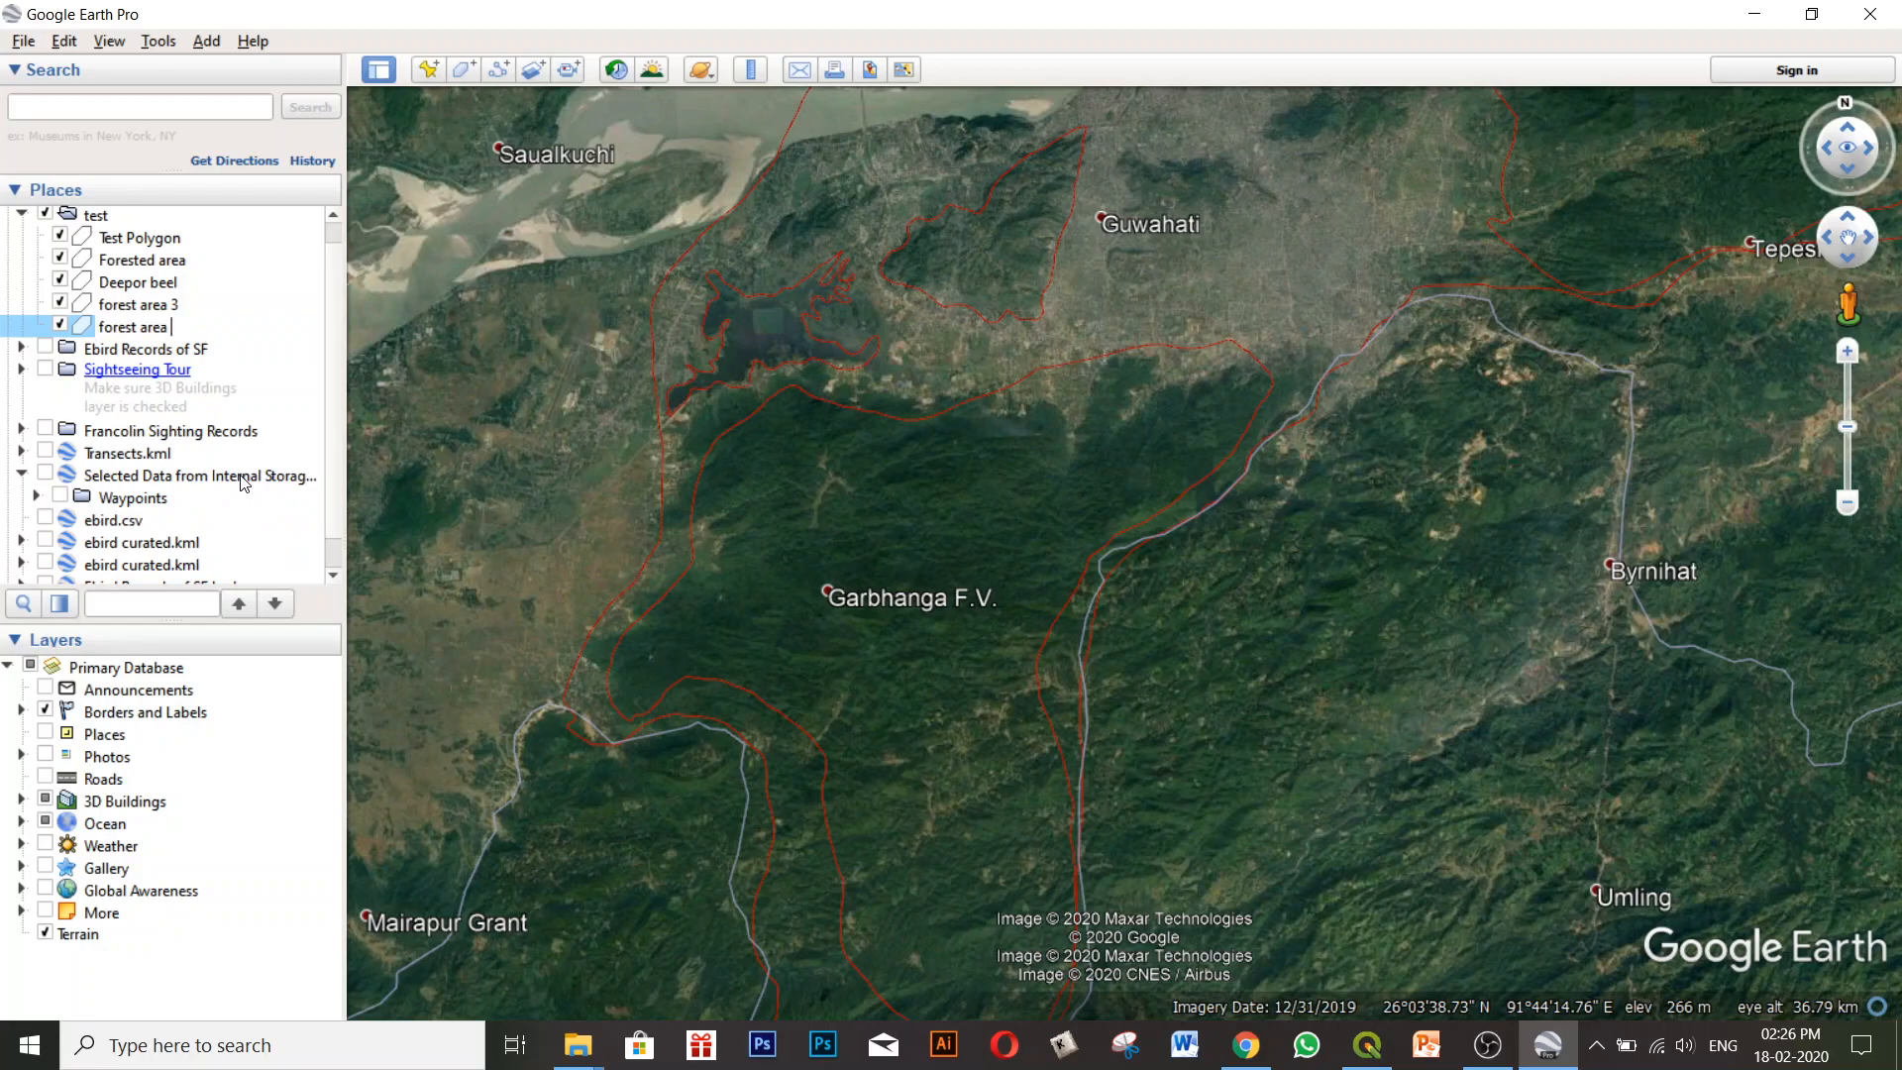
key(Return)
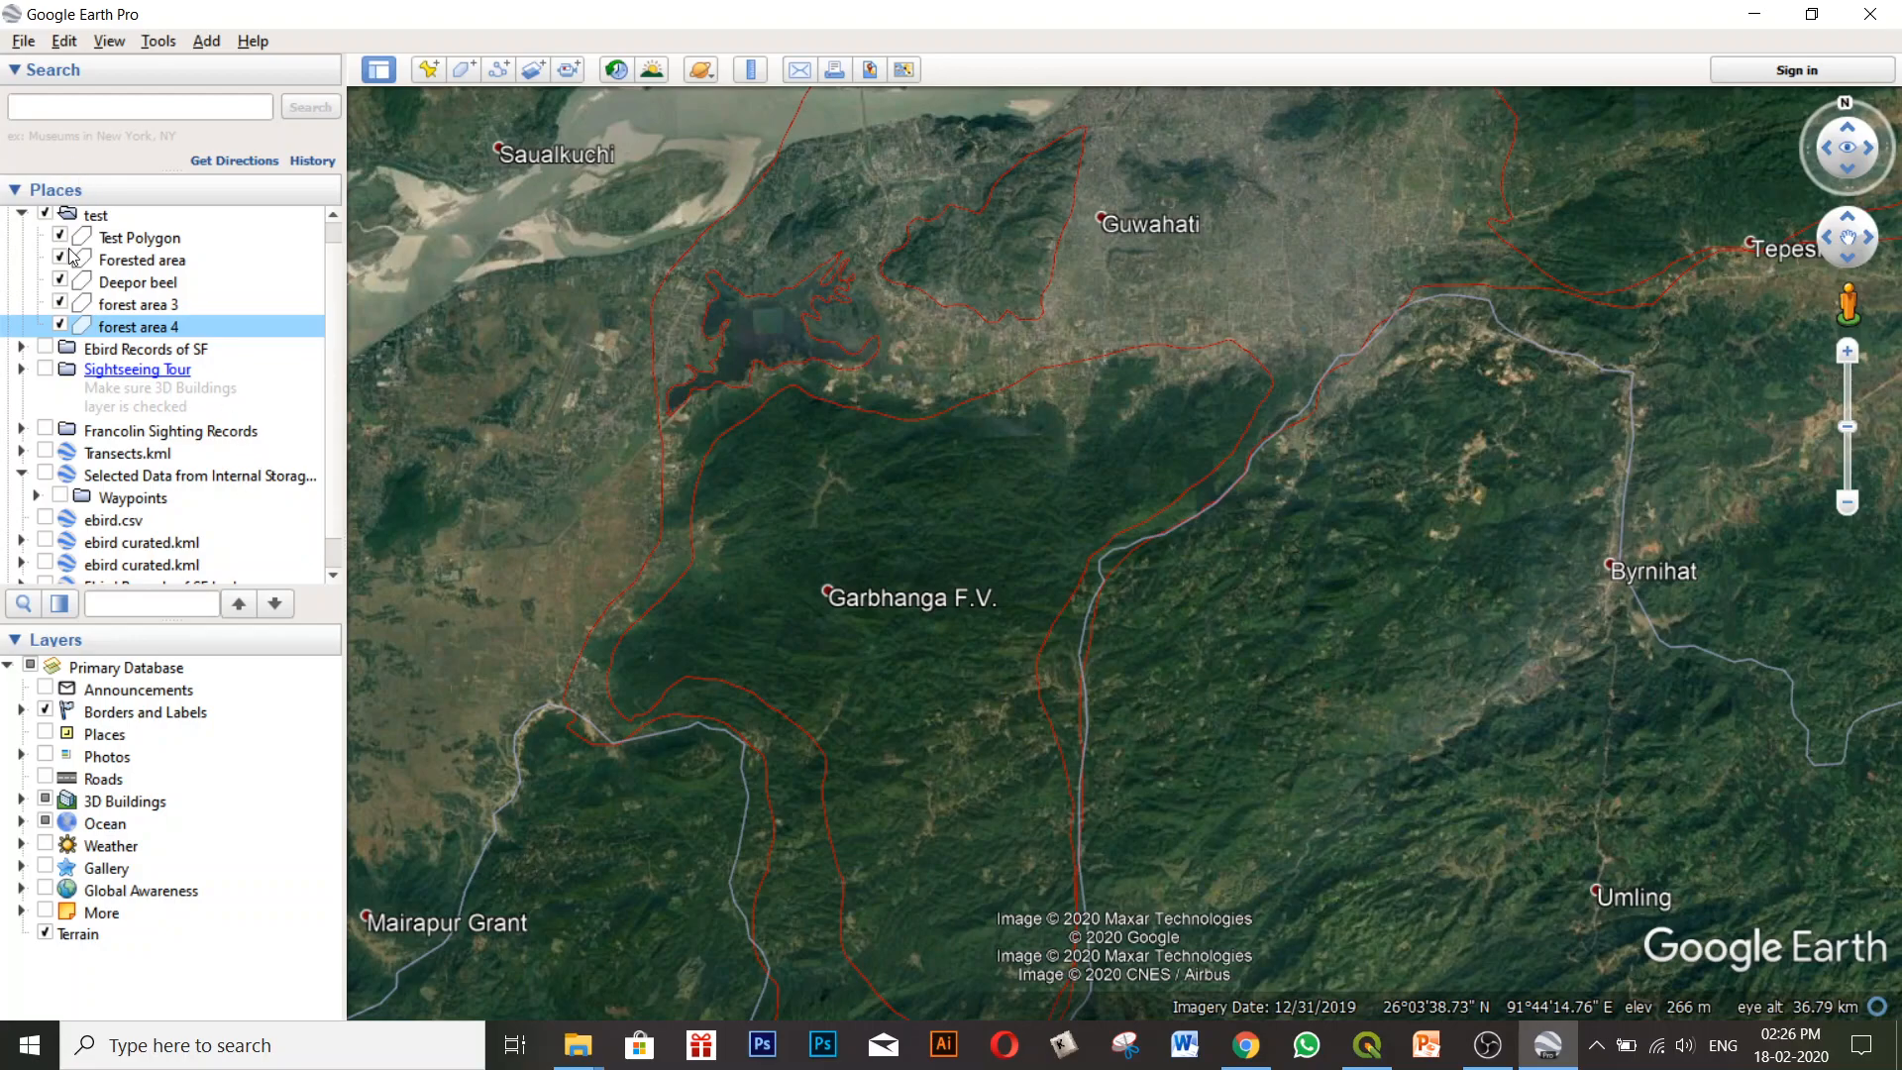
Start saving the test folder from My Places and create a new Desktop folder named "test" as its destination.
scroll(72, 256, up, 1)
right_click(88, 239)
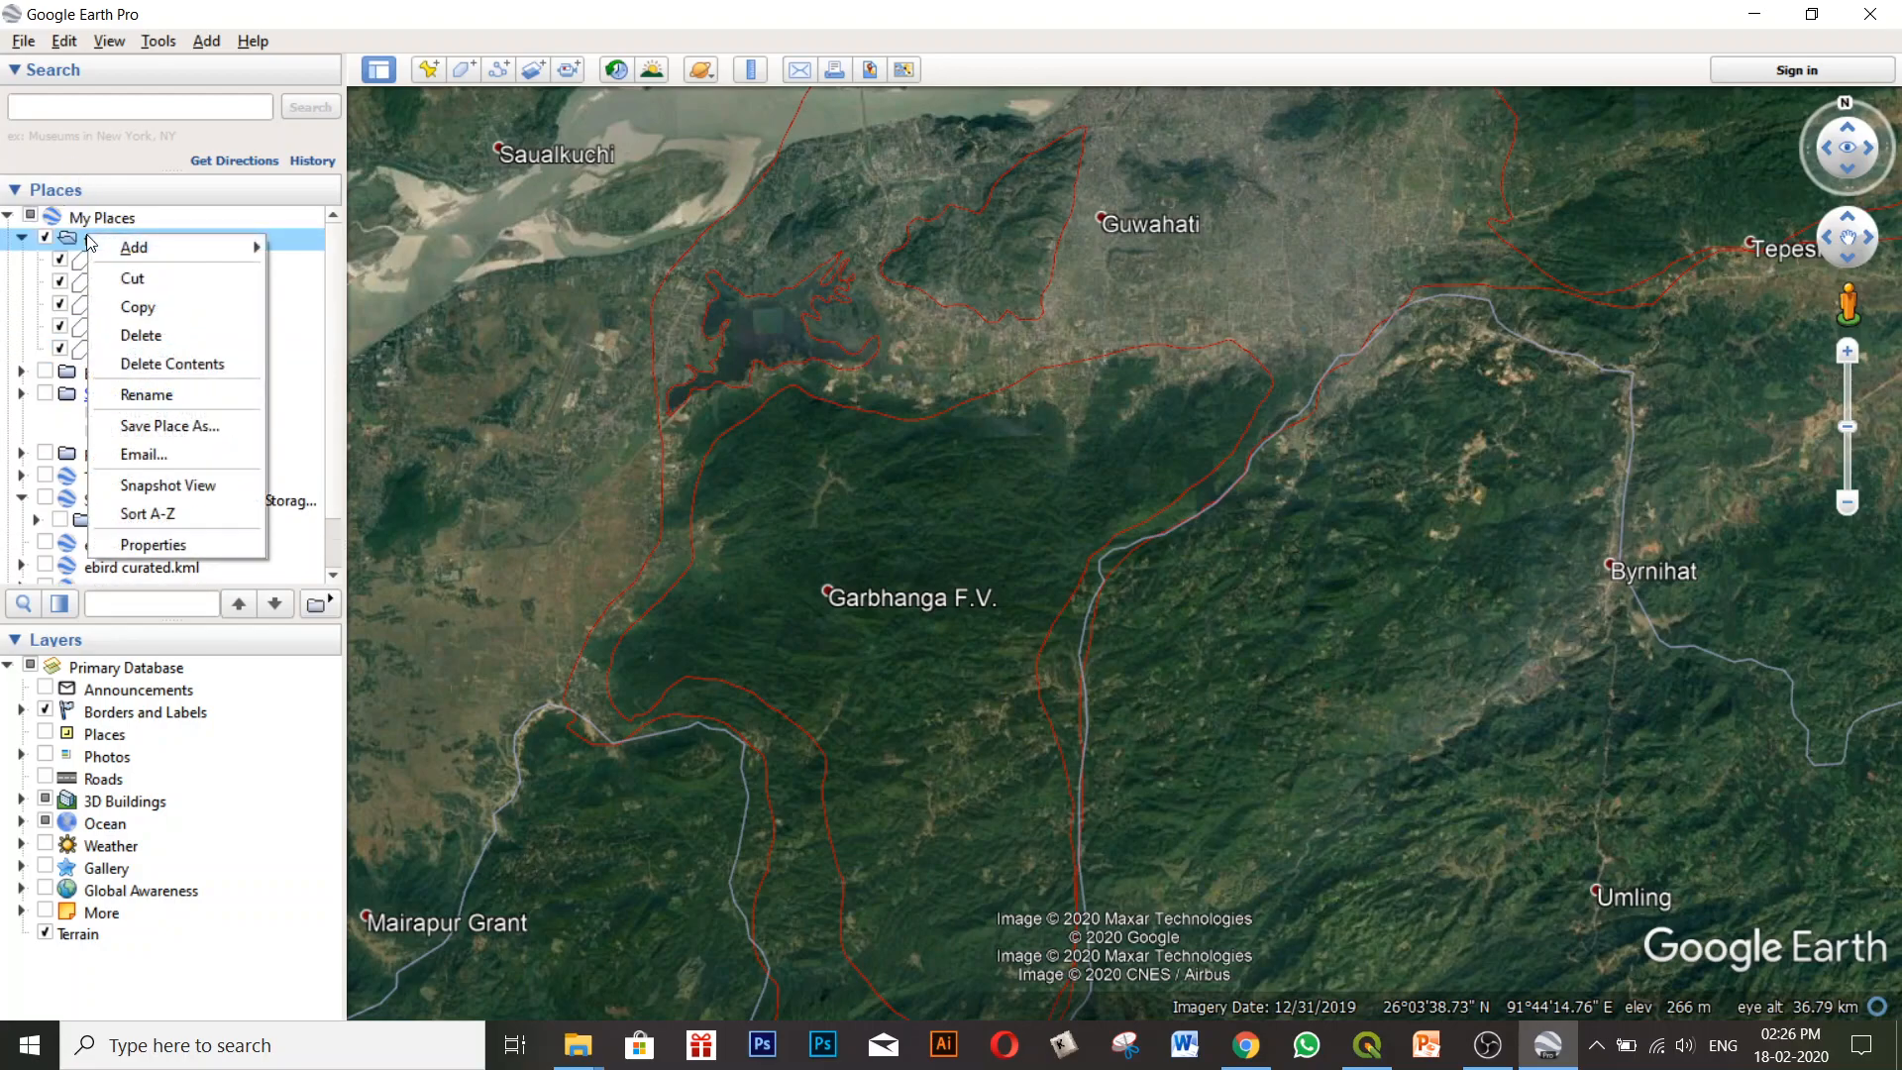
click(218, 434)
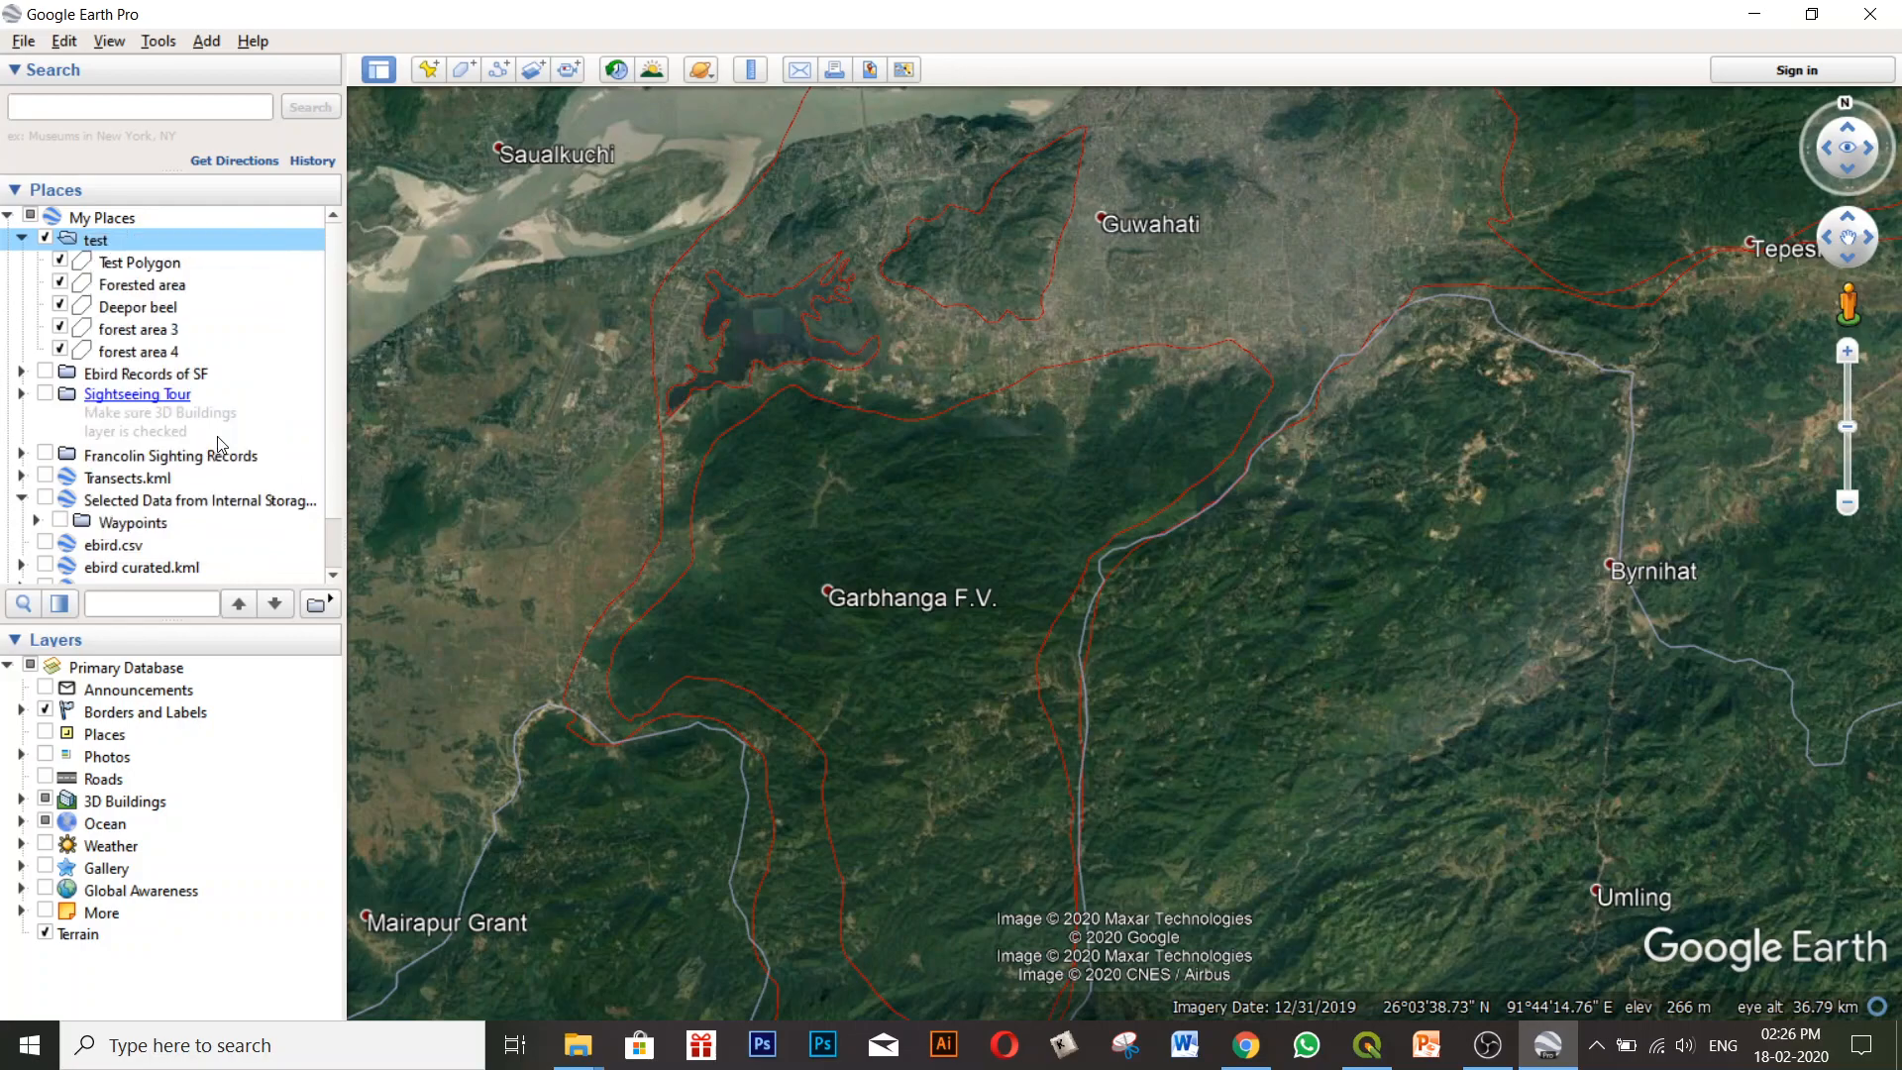
right_click(99, 233)
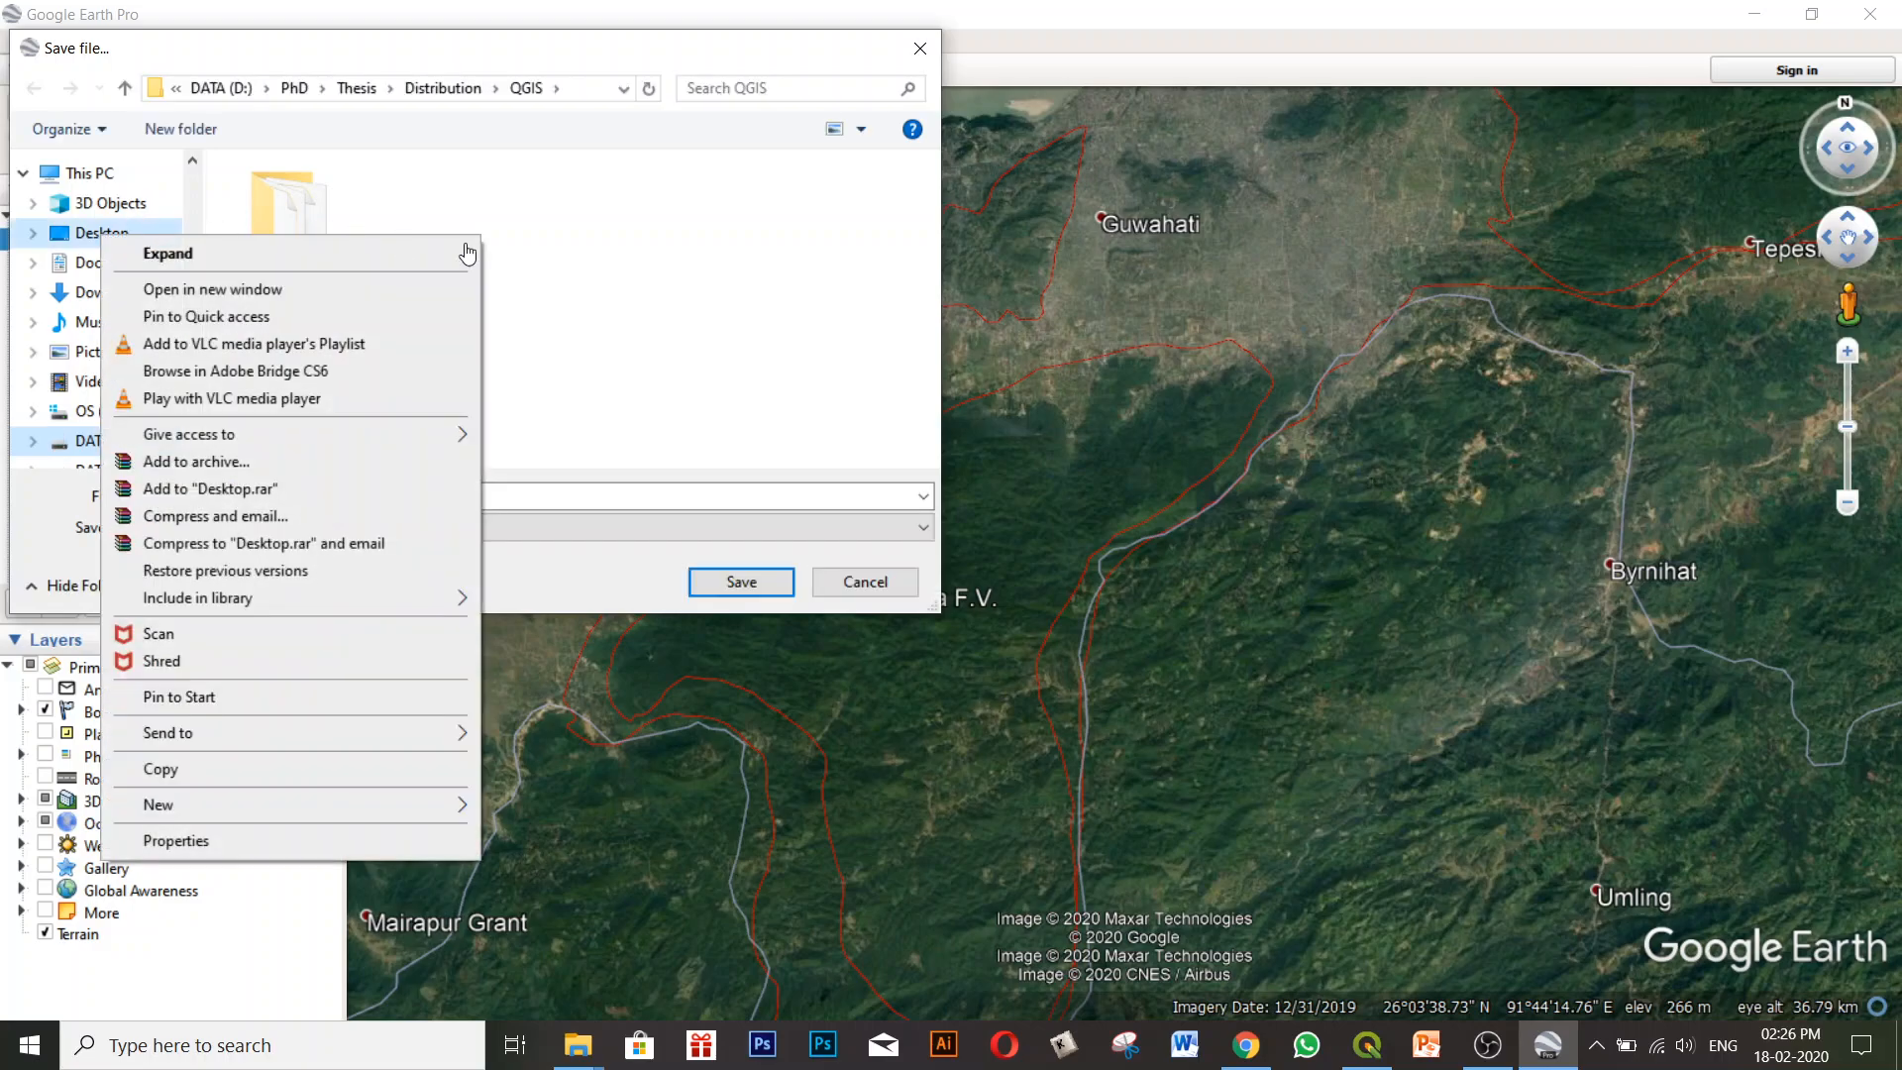
click(637, 271)
click(99, 233)
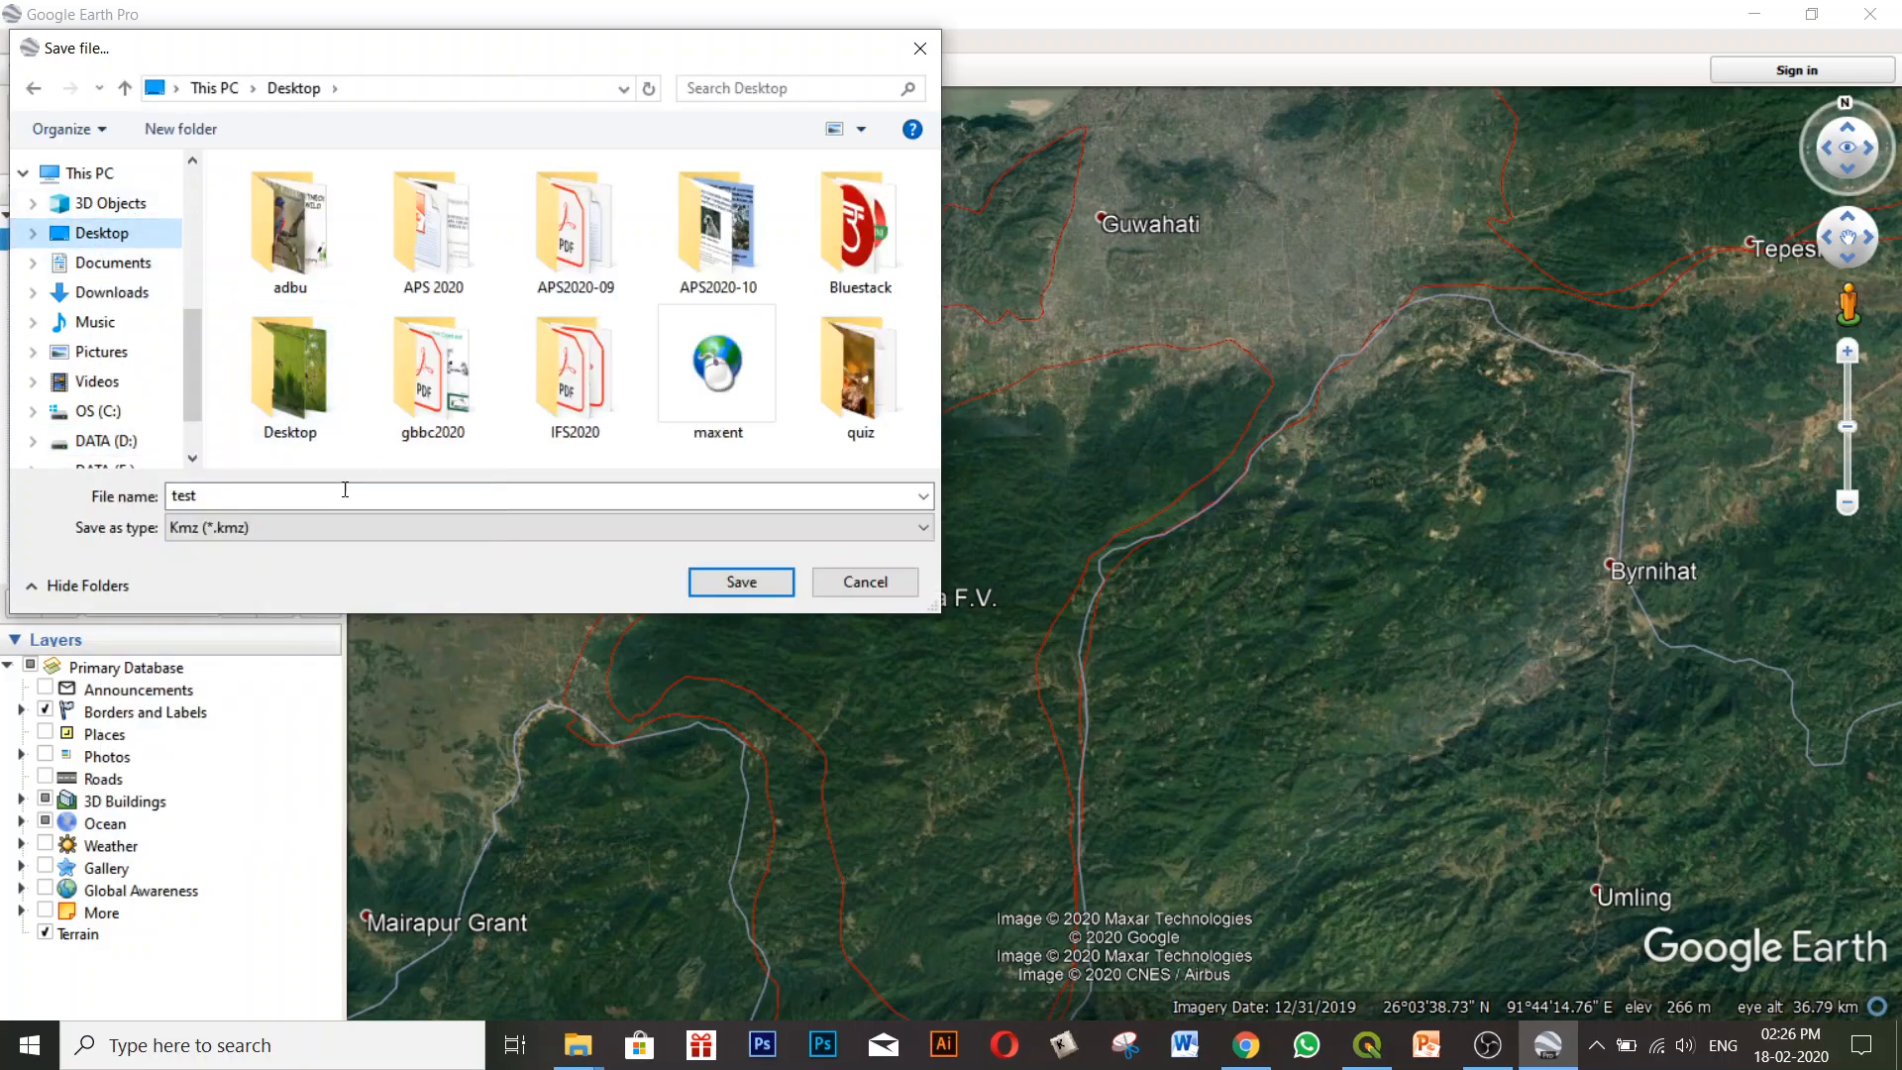
click(181, 129)
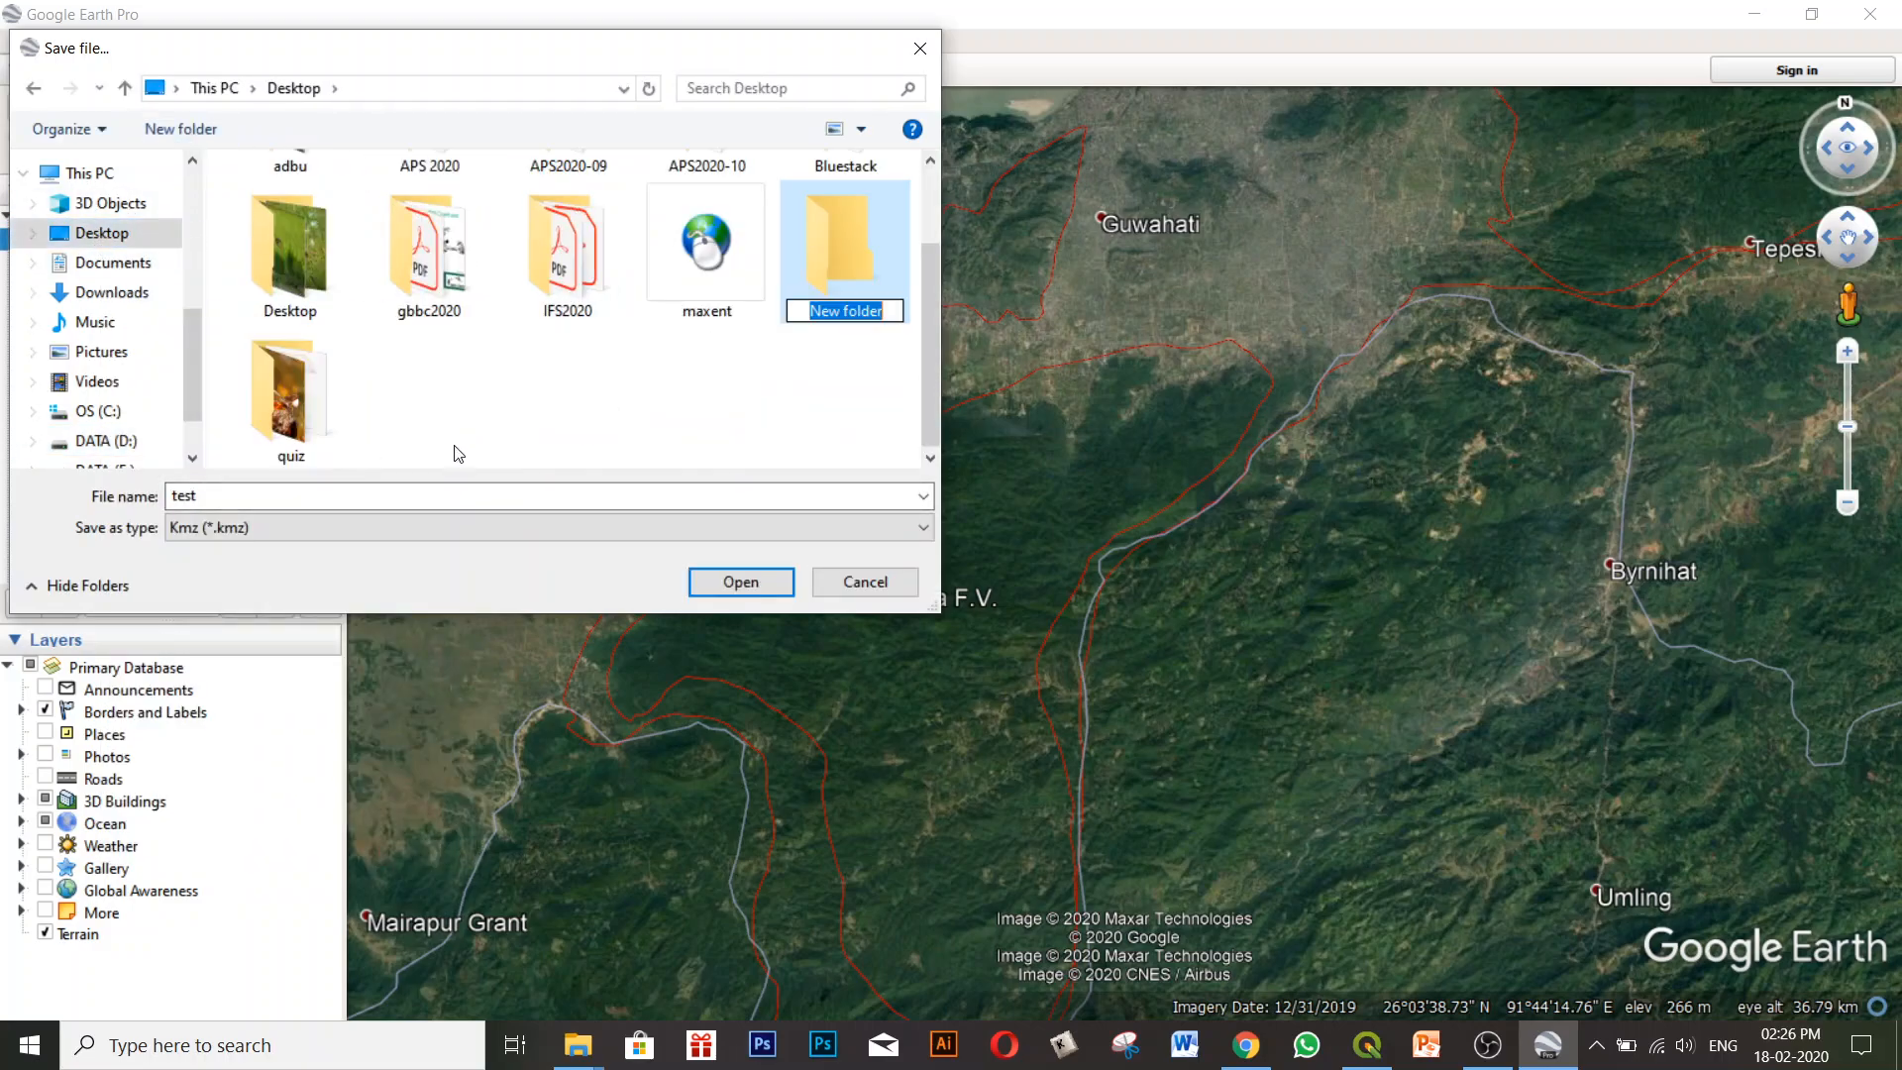
text(test)
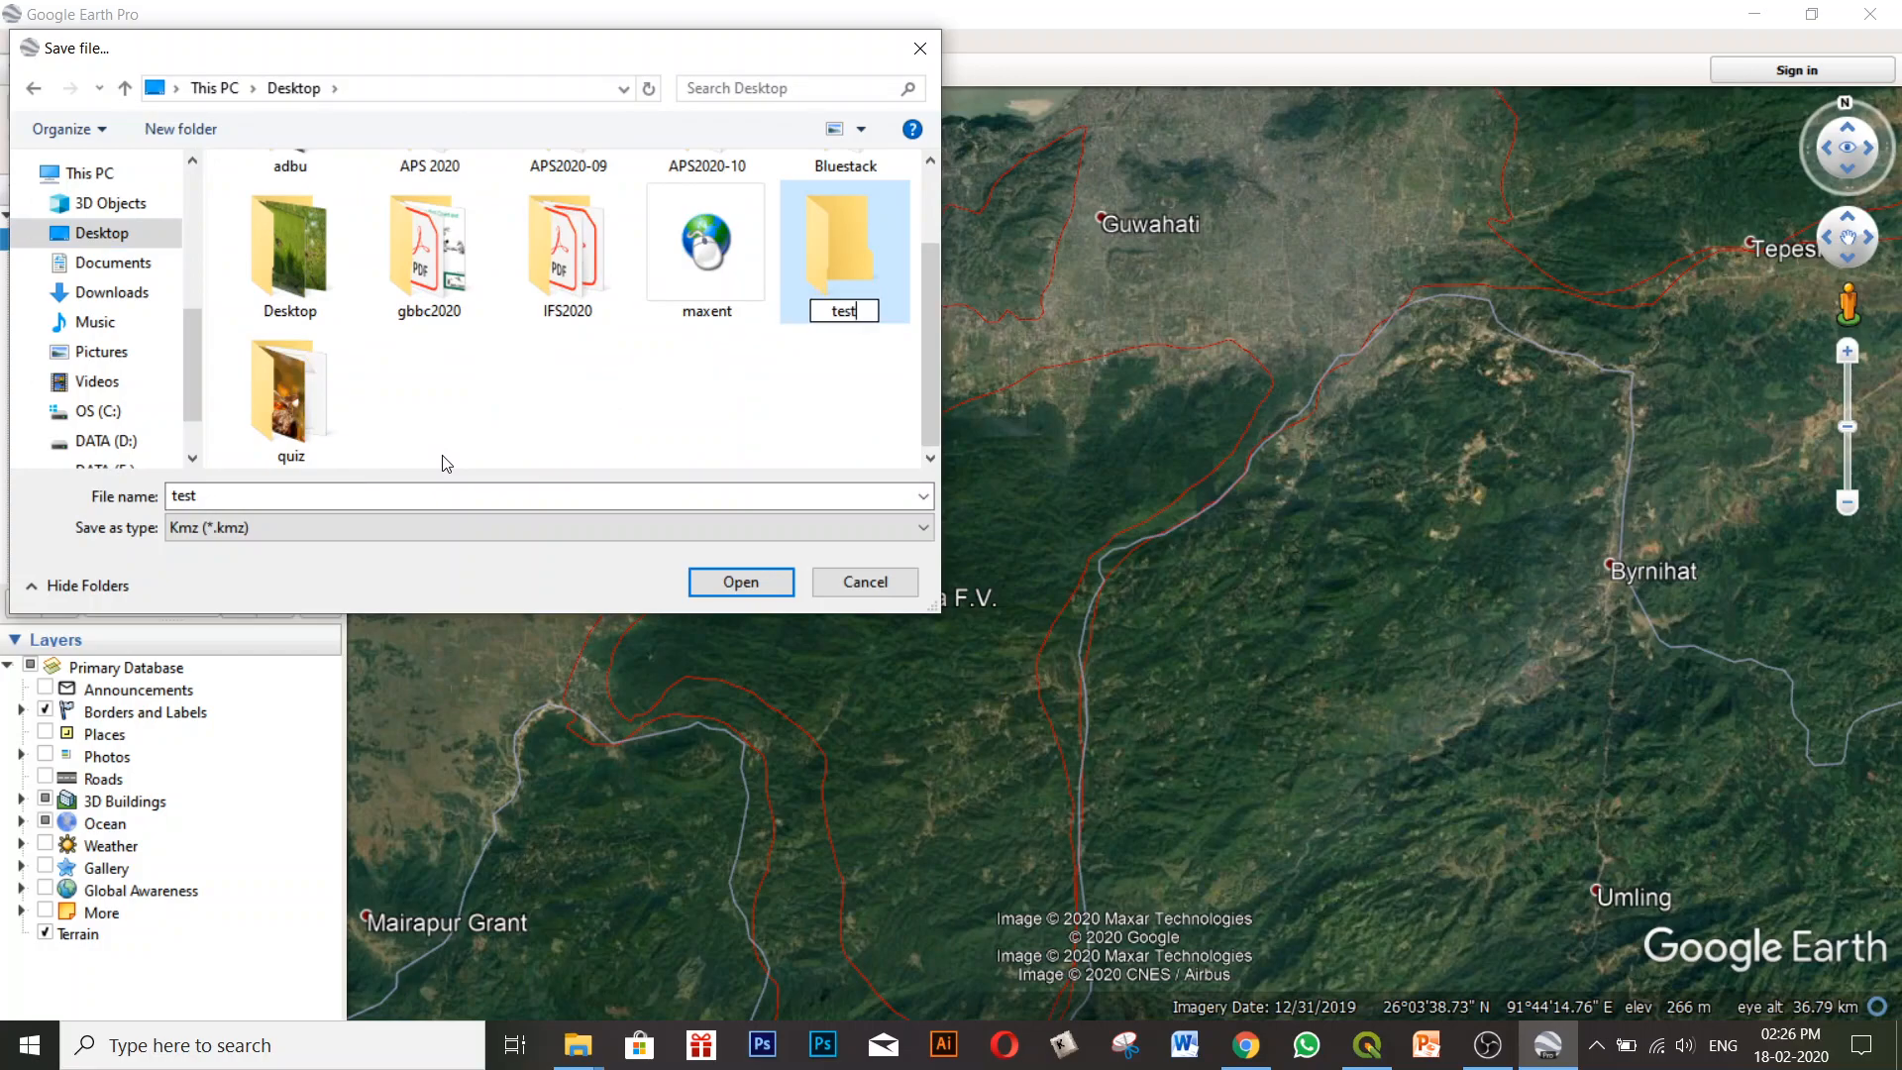
key(Return)
double_click(852, 266)
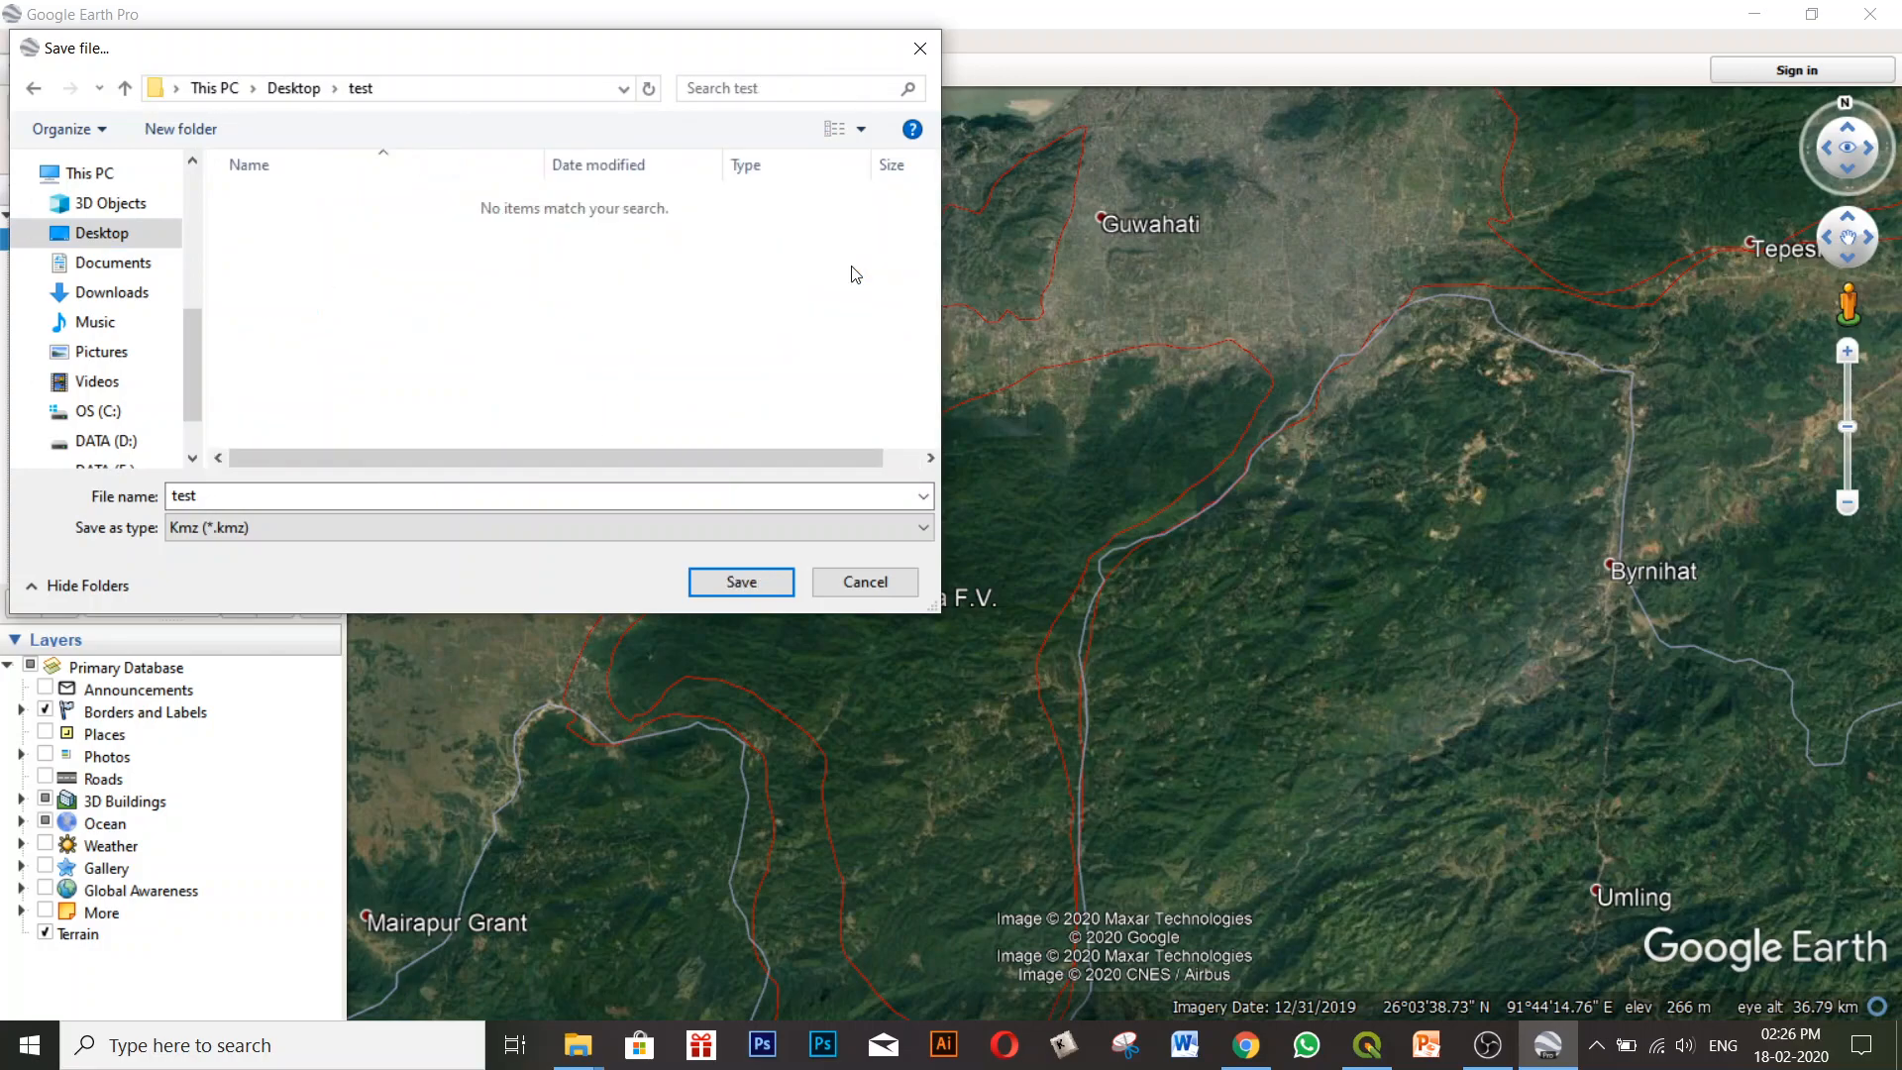
Set the file type to Kml (*.kml) and save the places as "test" in the new Desktop folder.
click(347, 535)
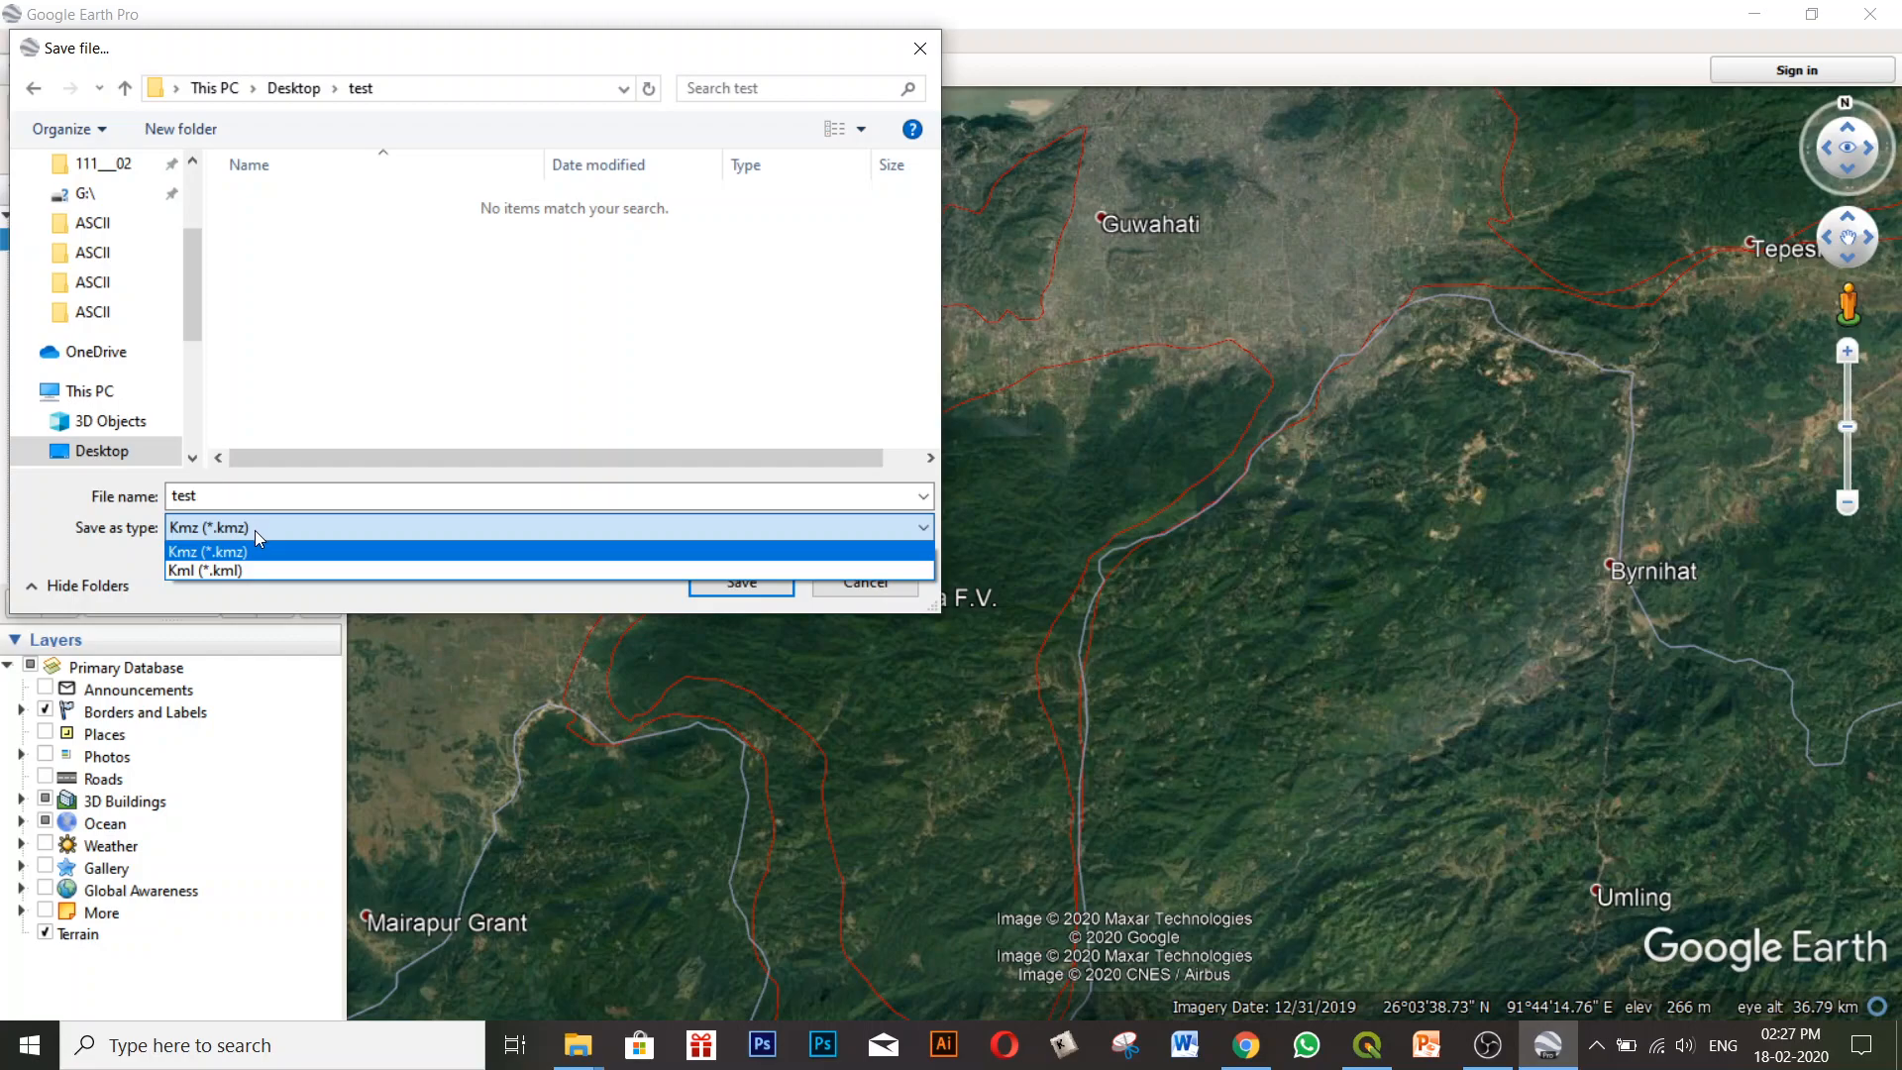
click(244, 567)
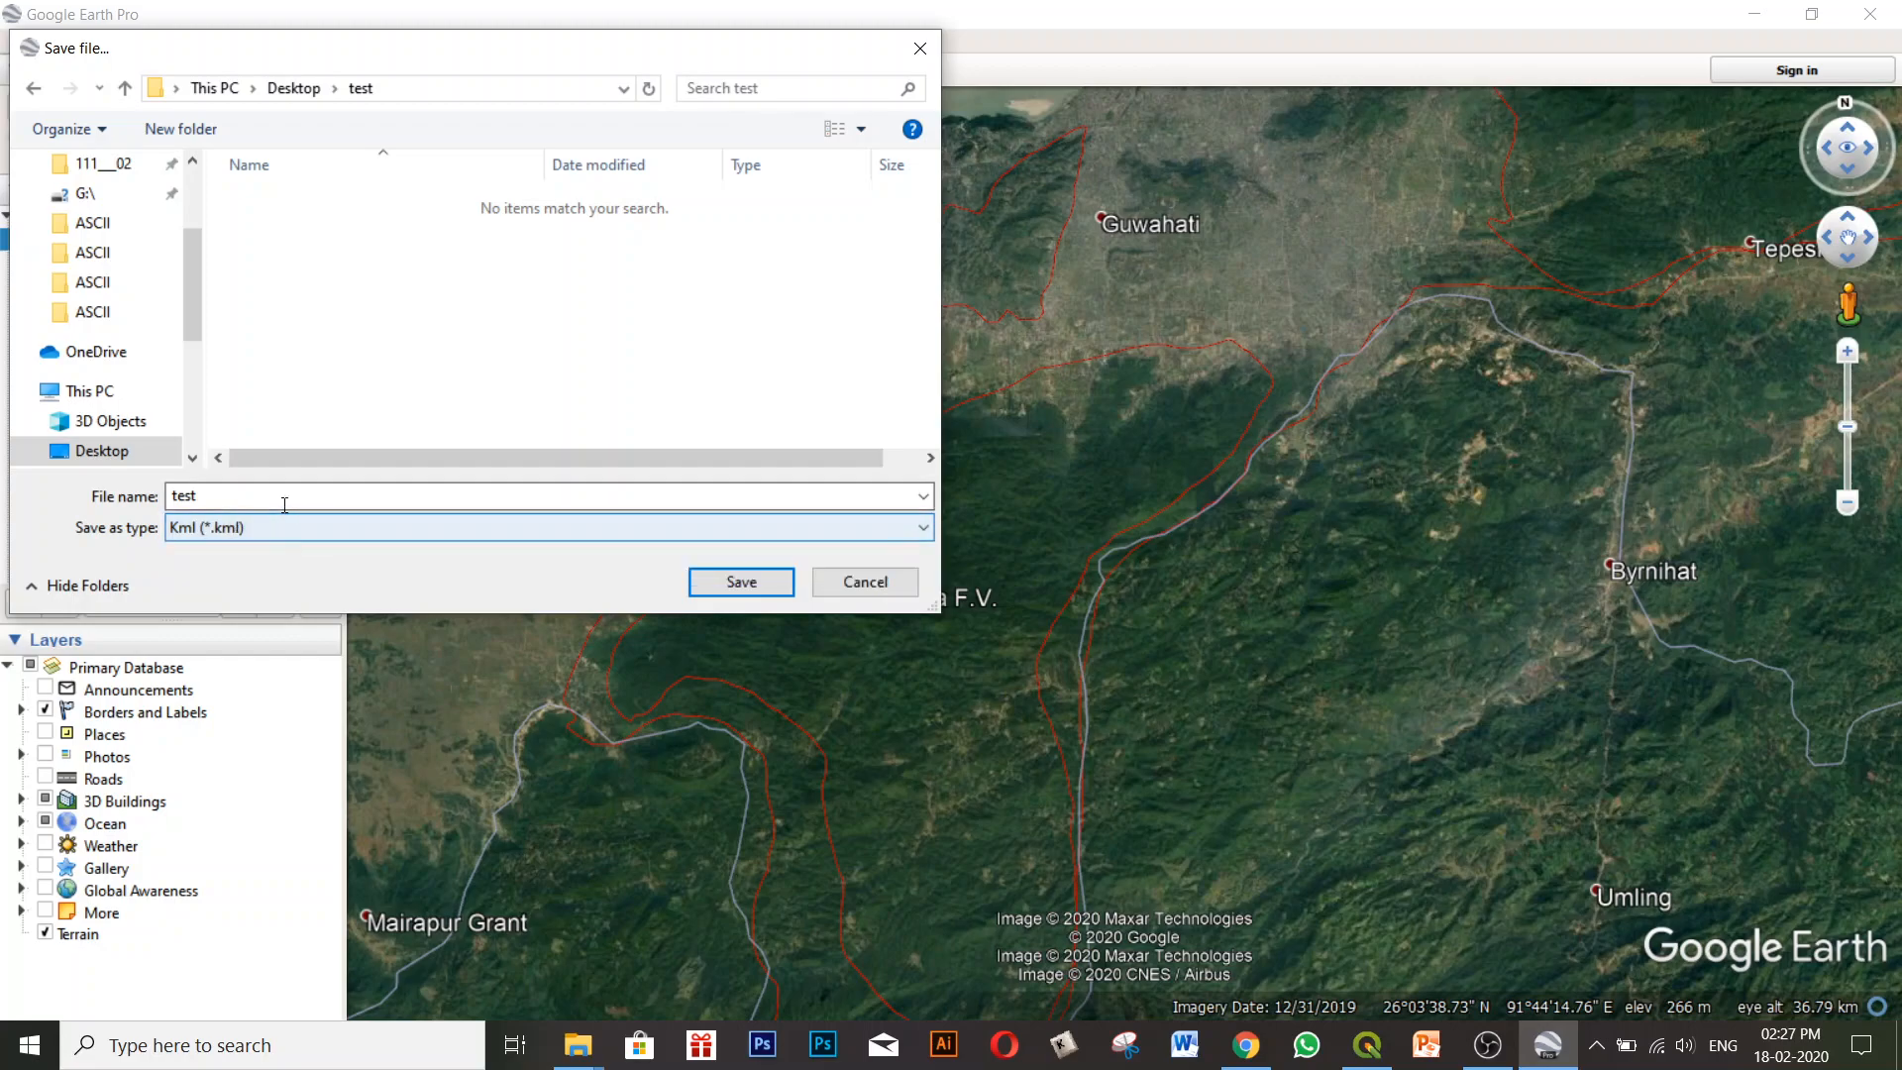
click(697, 584)
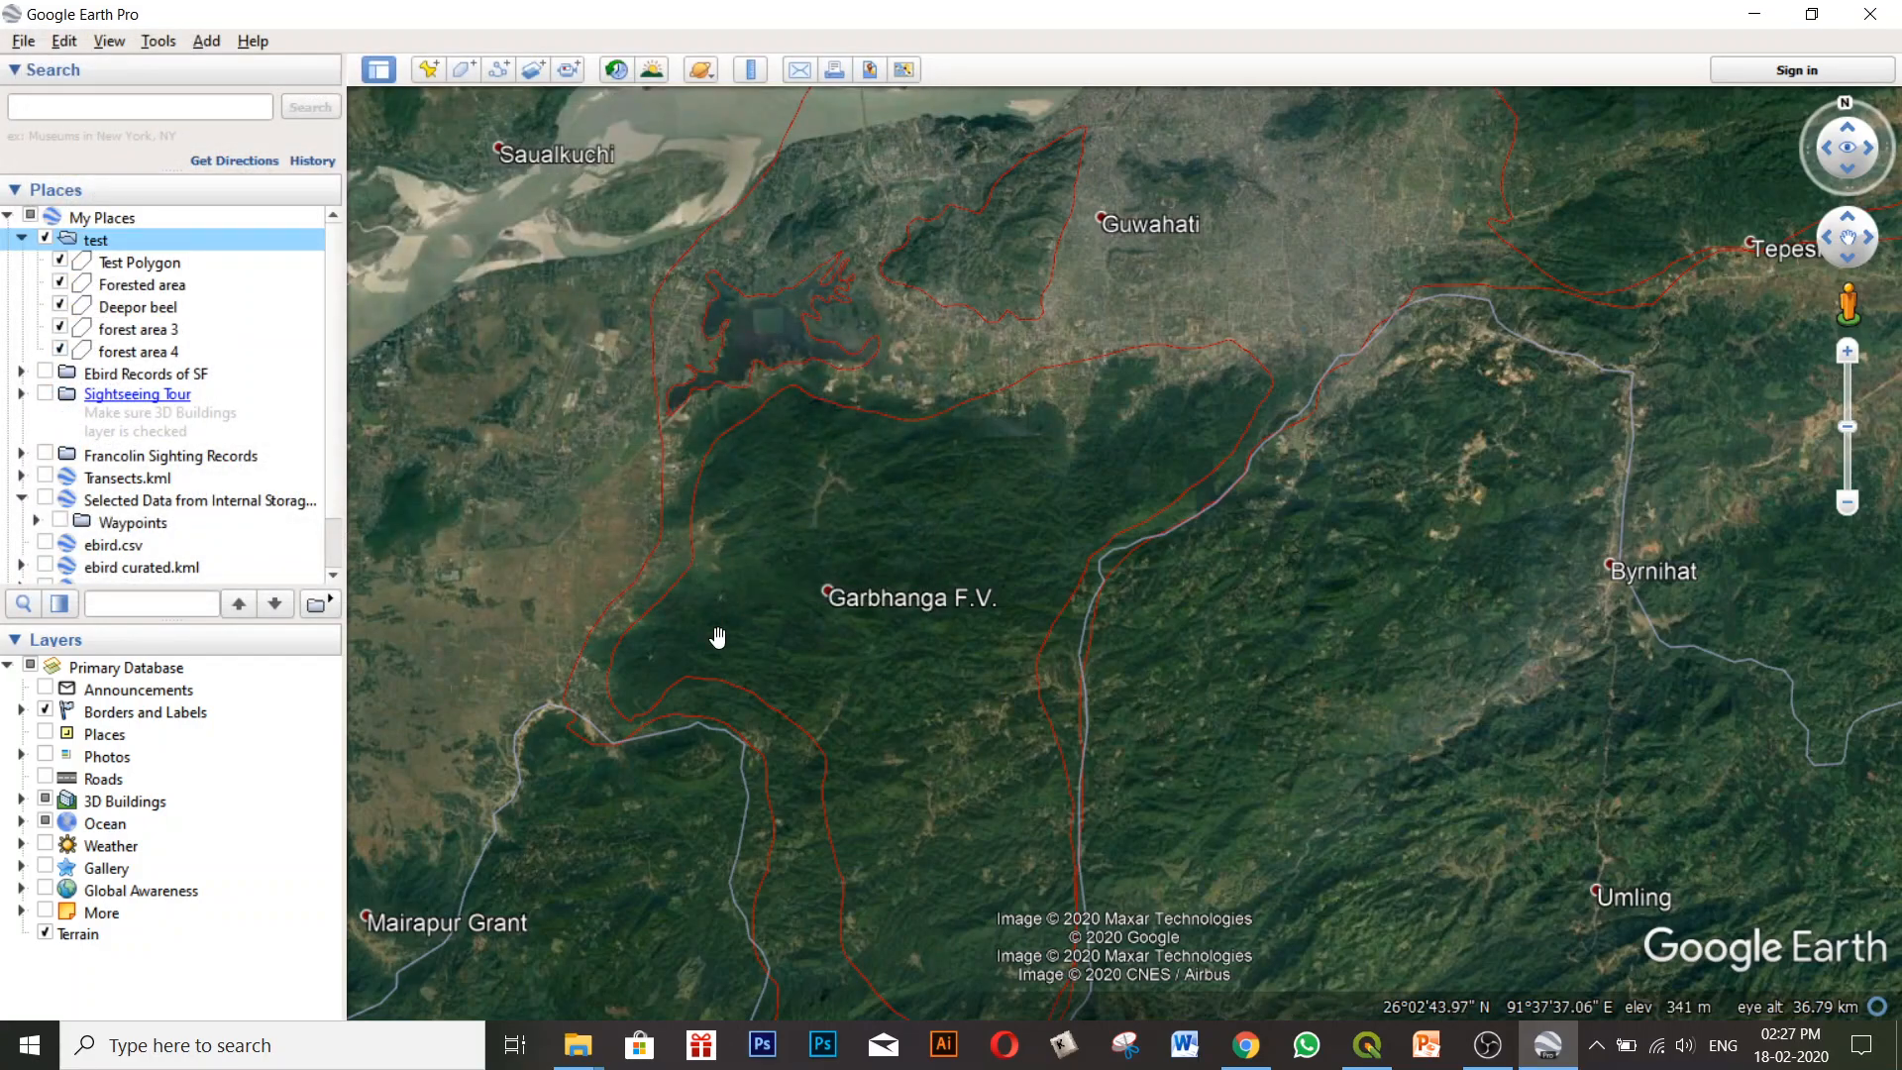
Open the test folder on the desktop, select the exported test KML file, and switch to QGIS.
click(1759, 12)
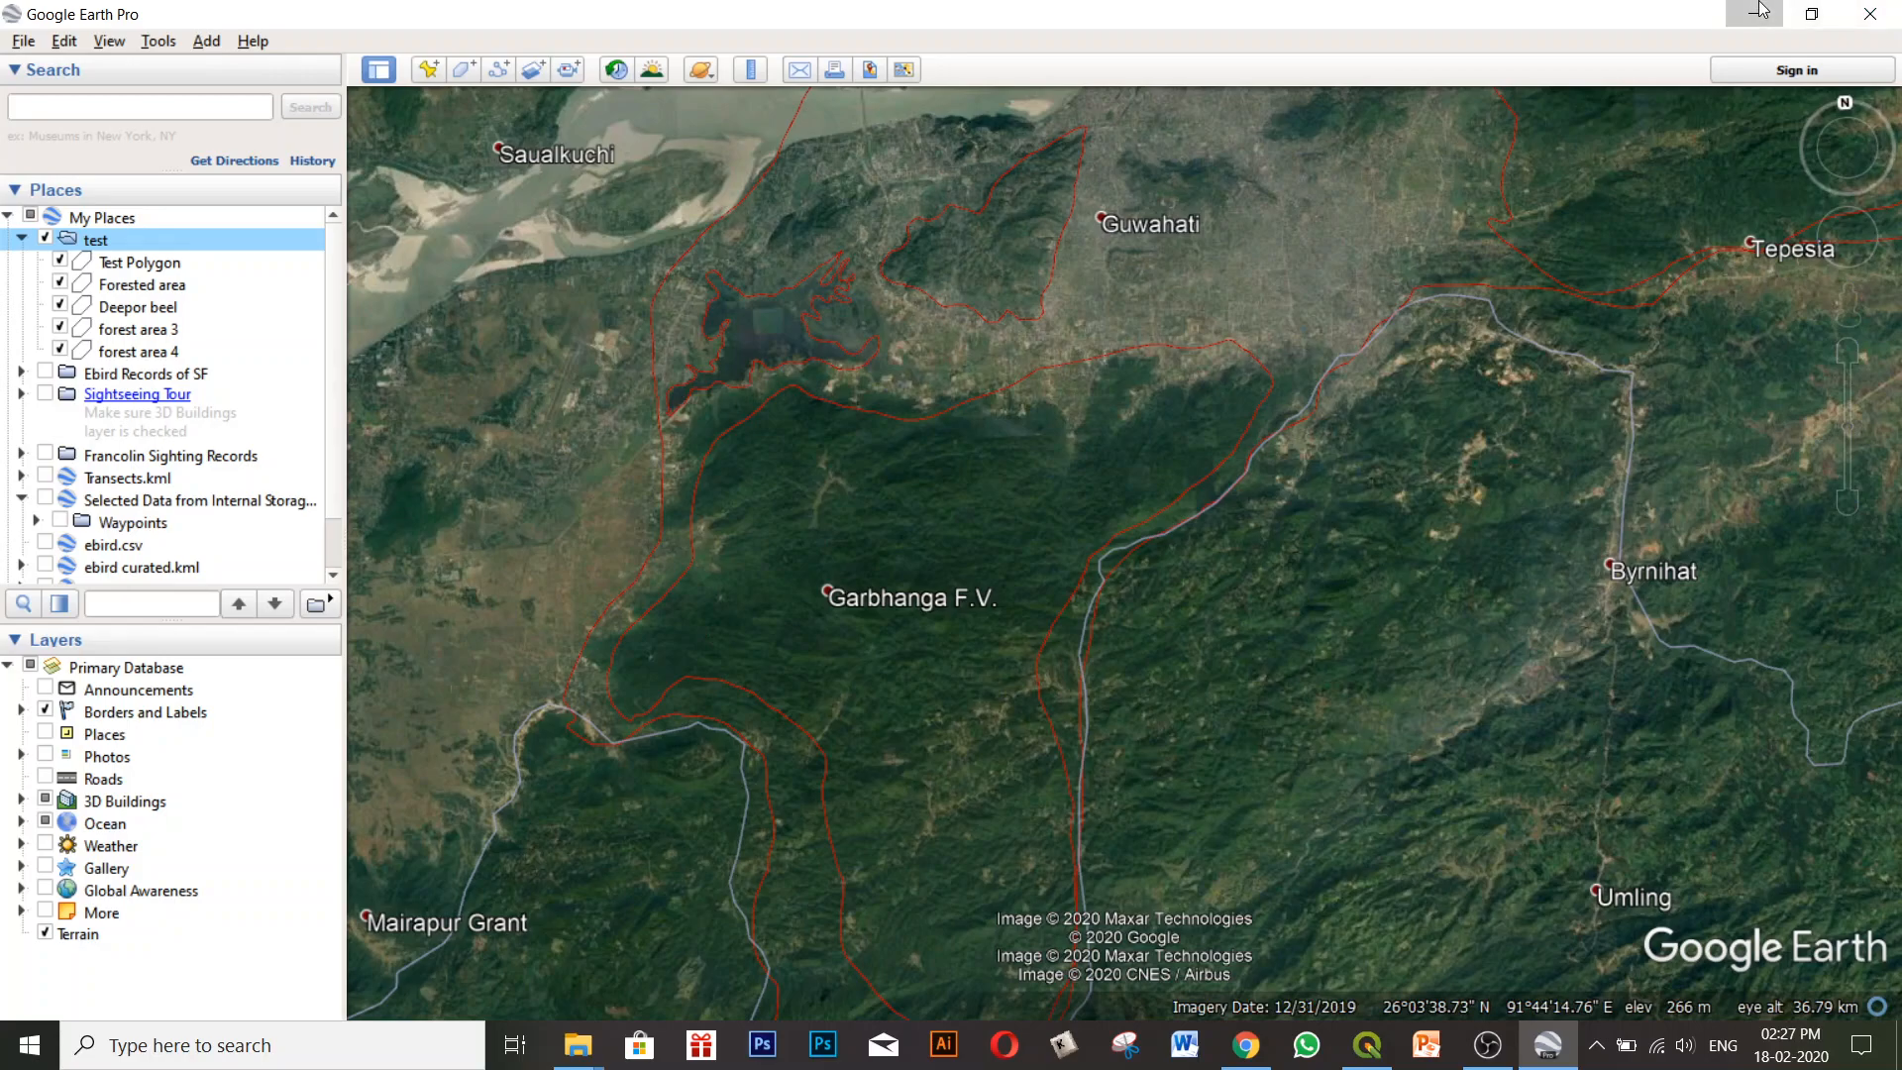
click(1760, 12)
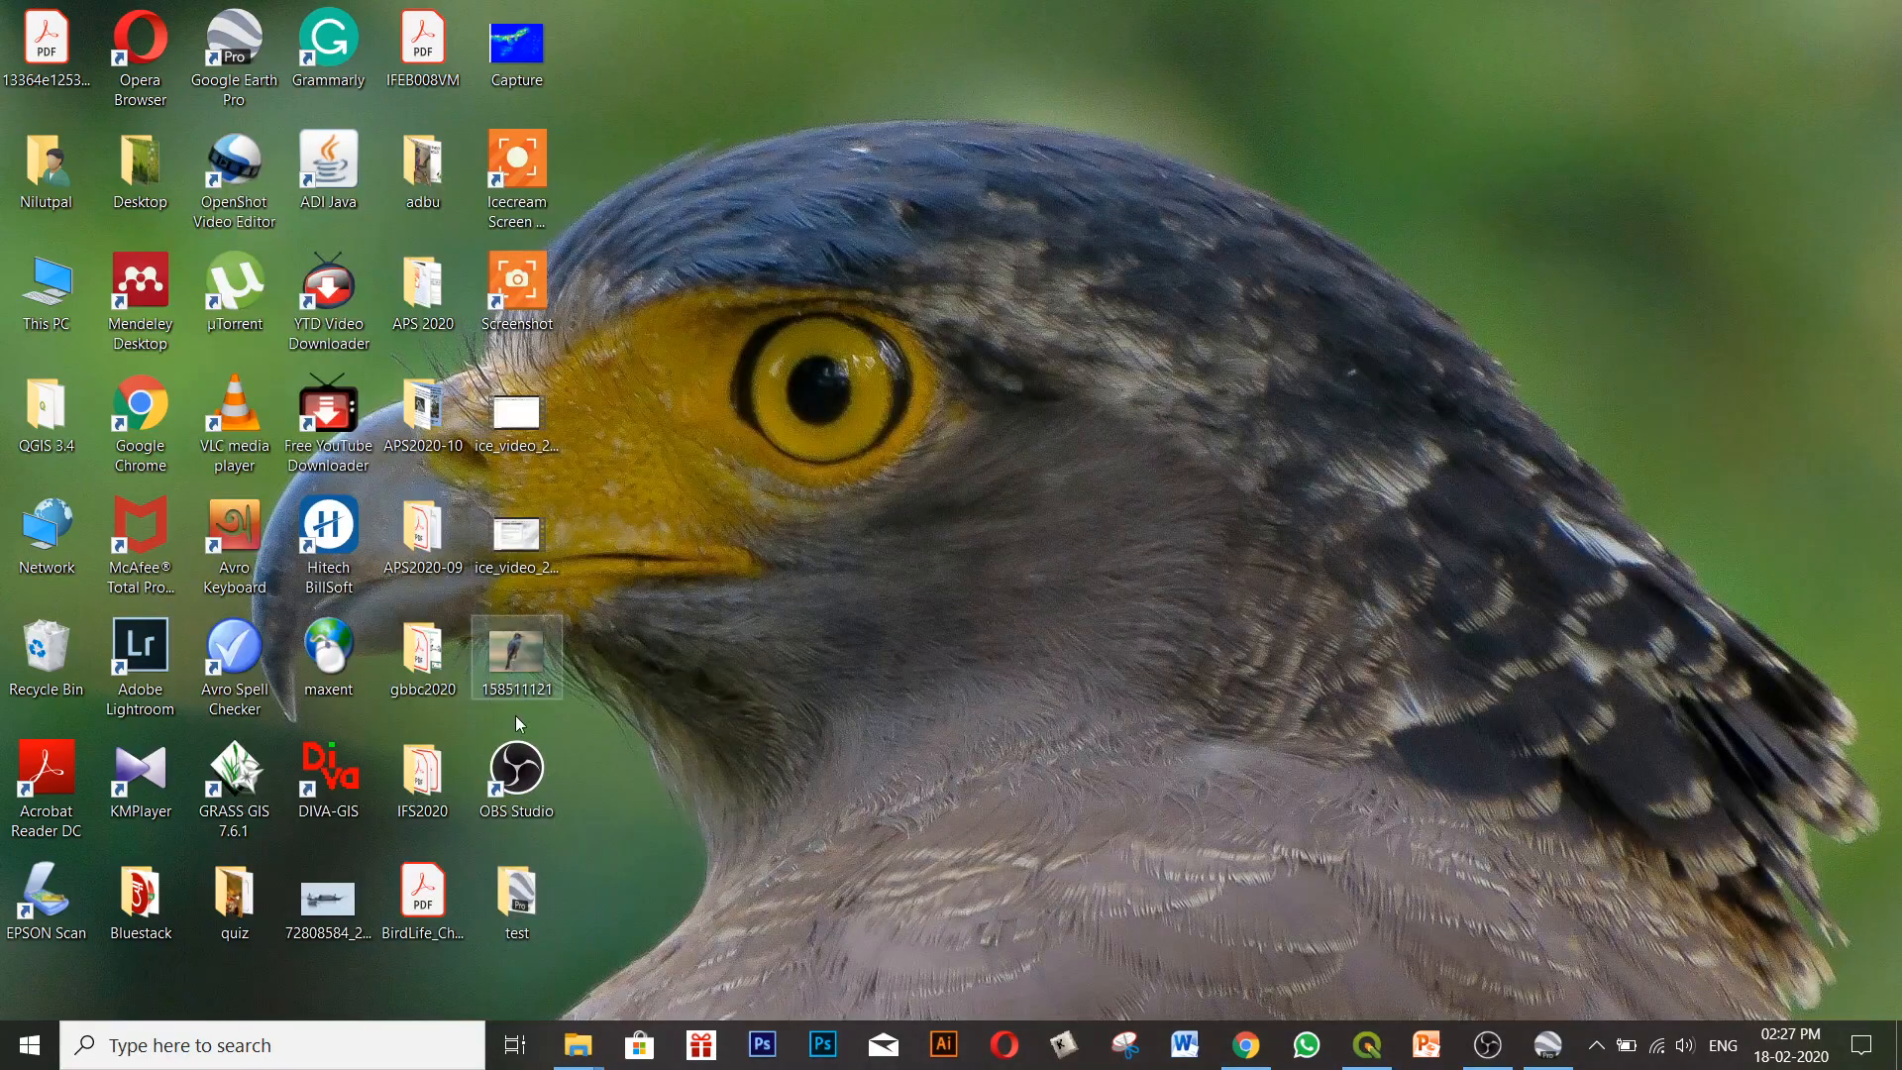
double_click(518, 897)
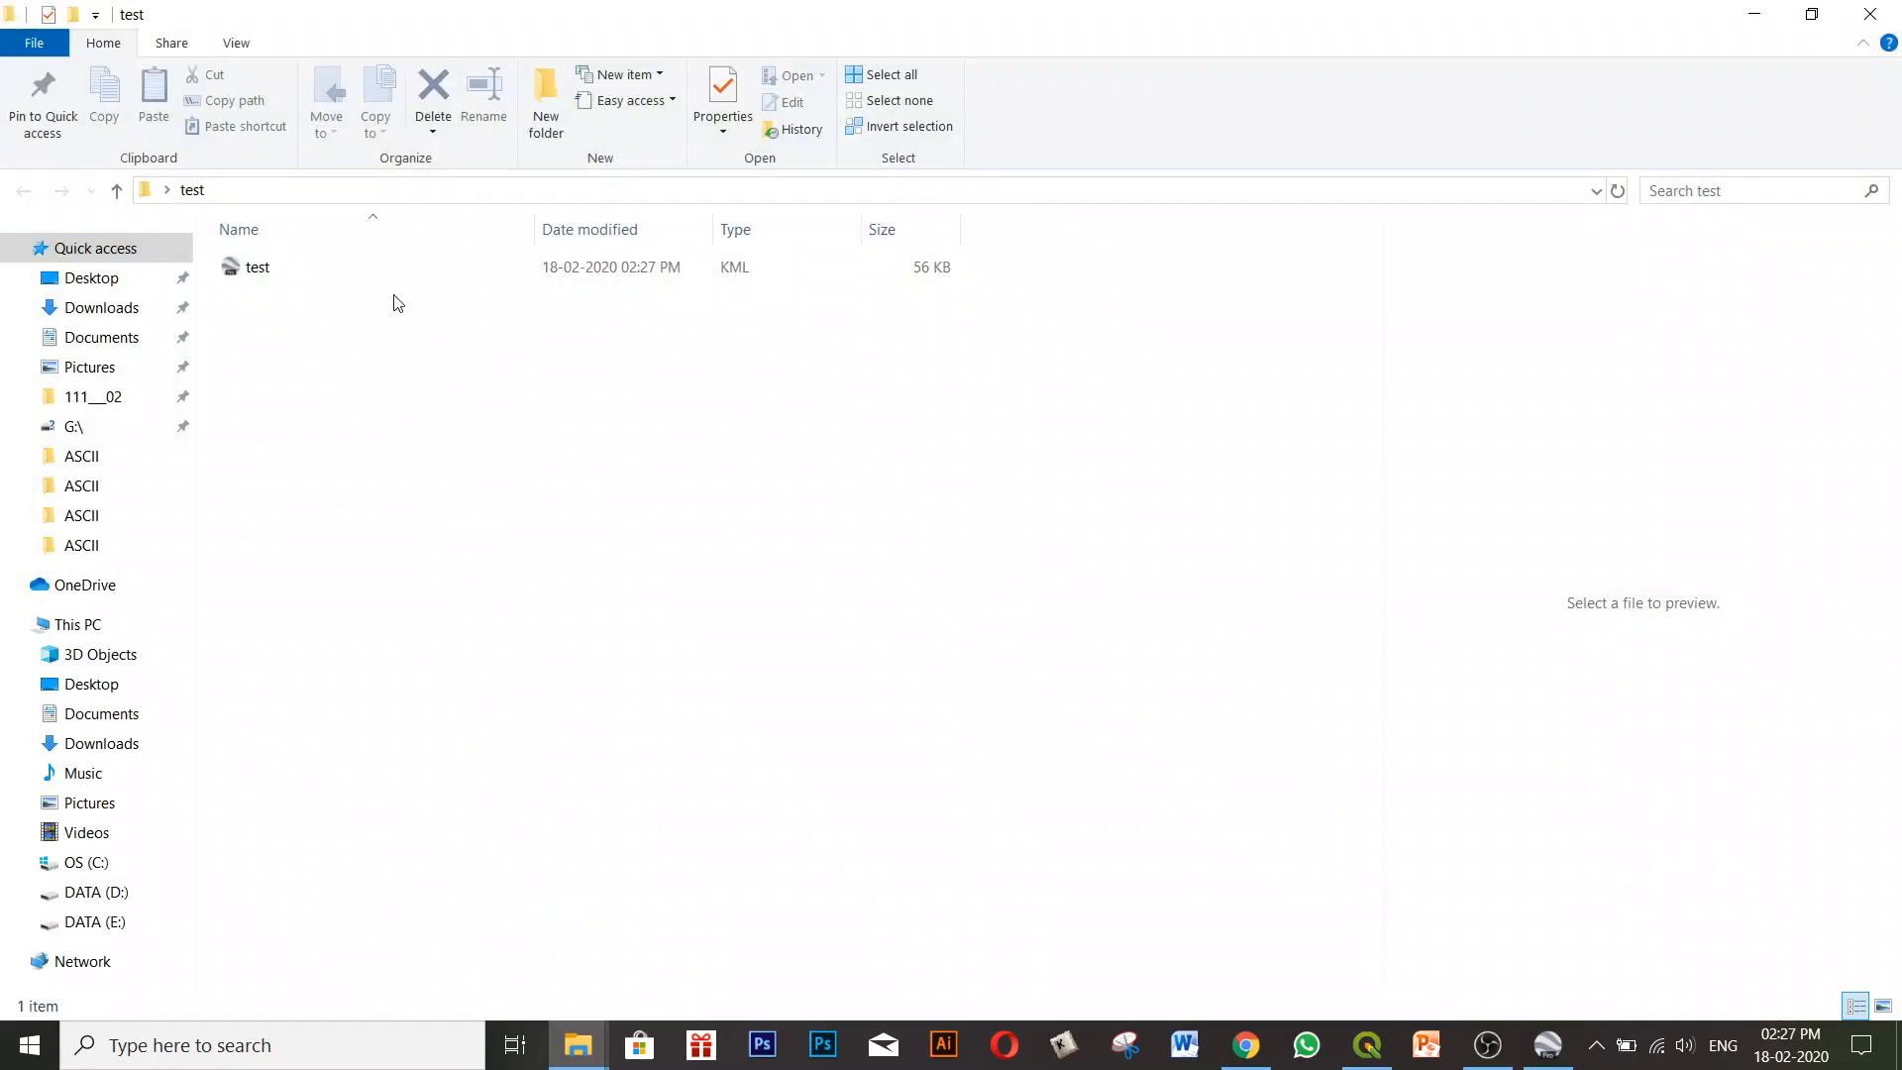
click(347, 262)
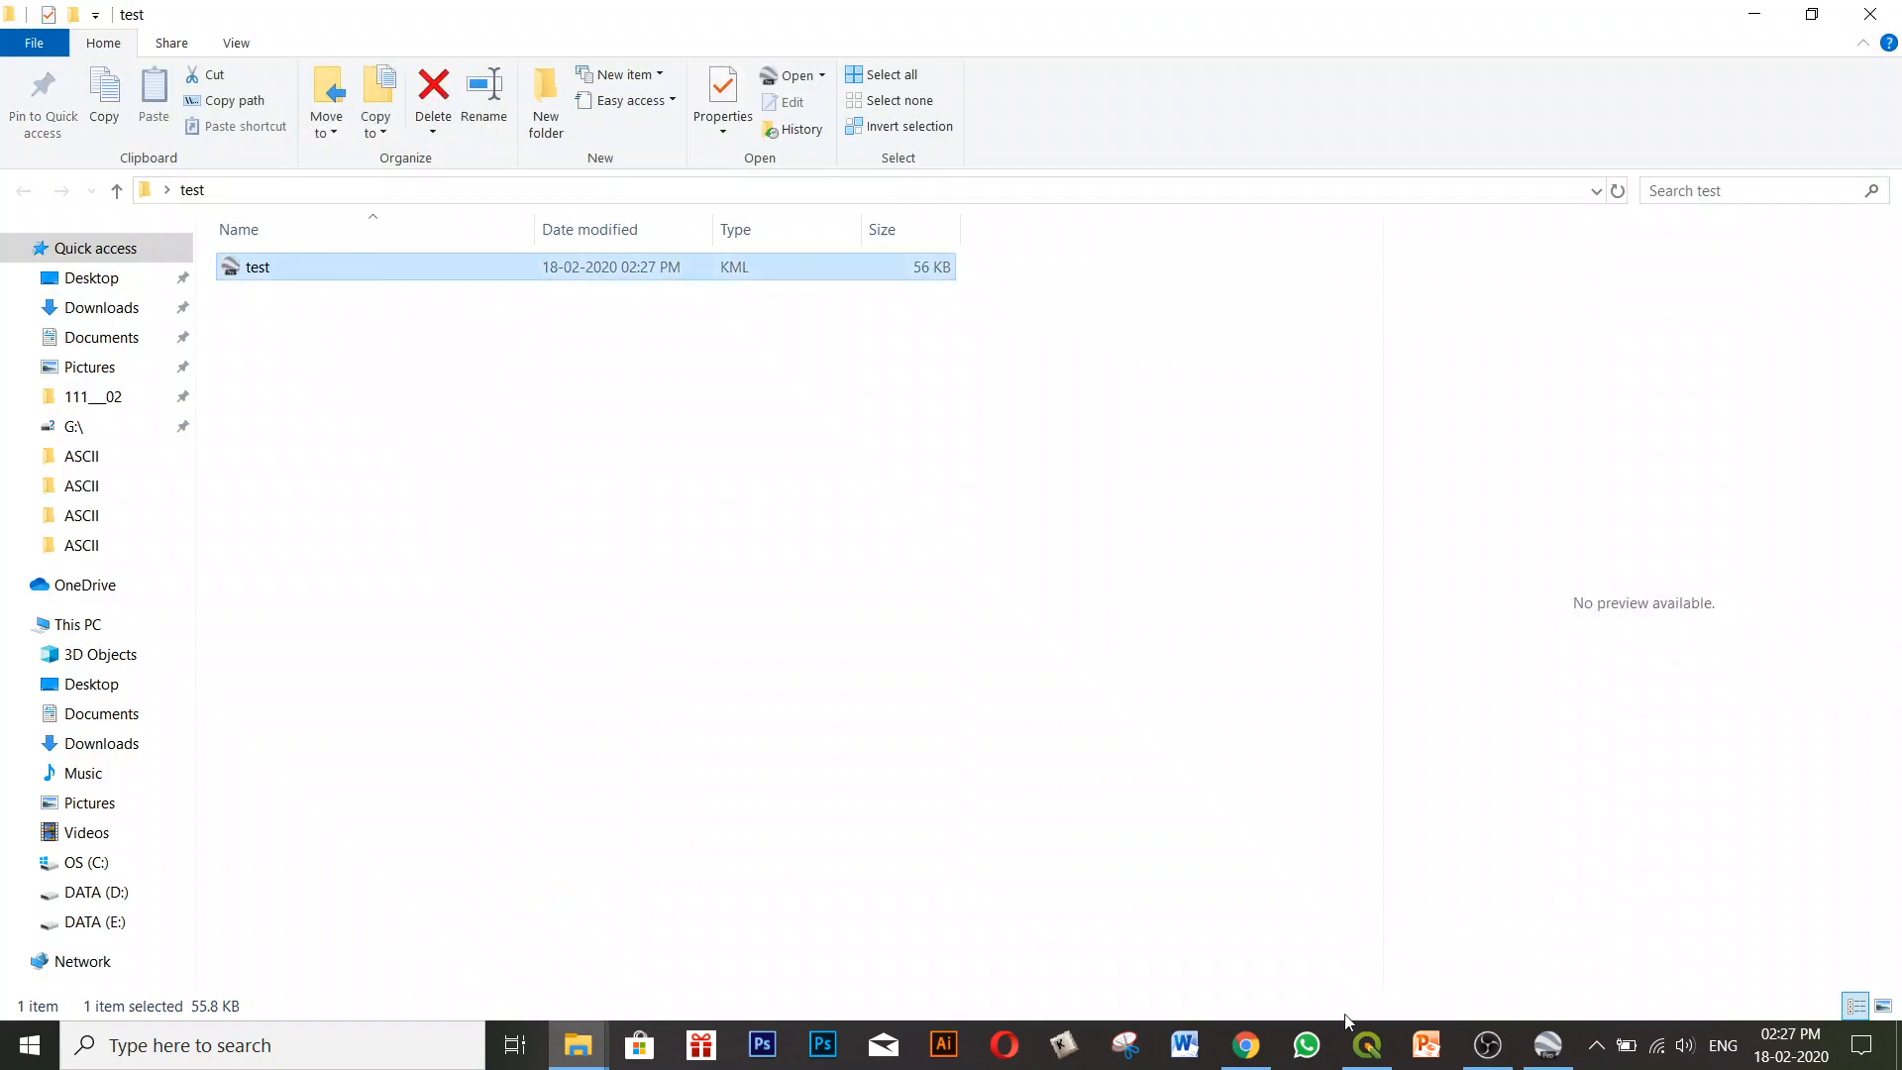
click(1359, 1056)
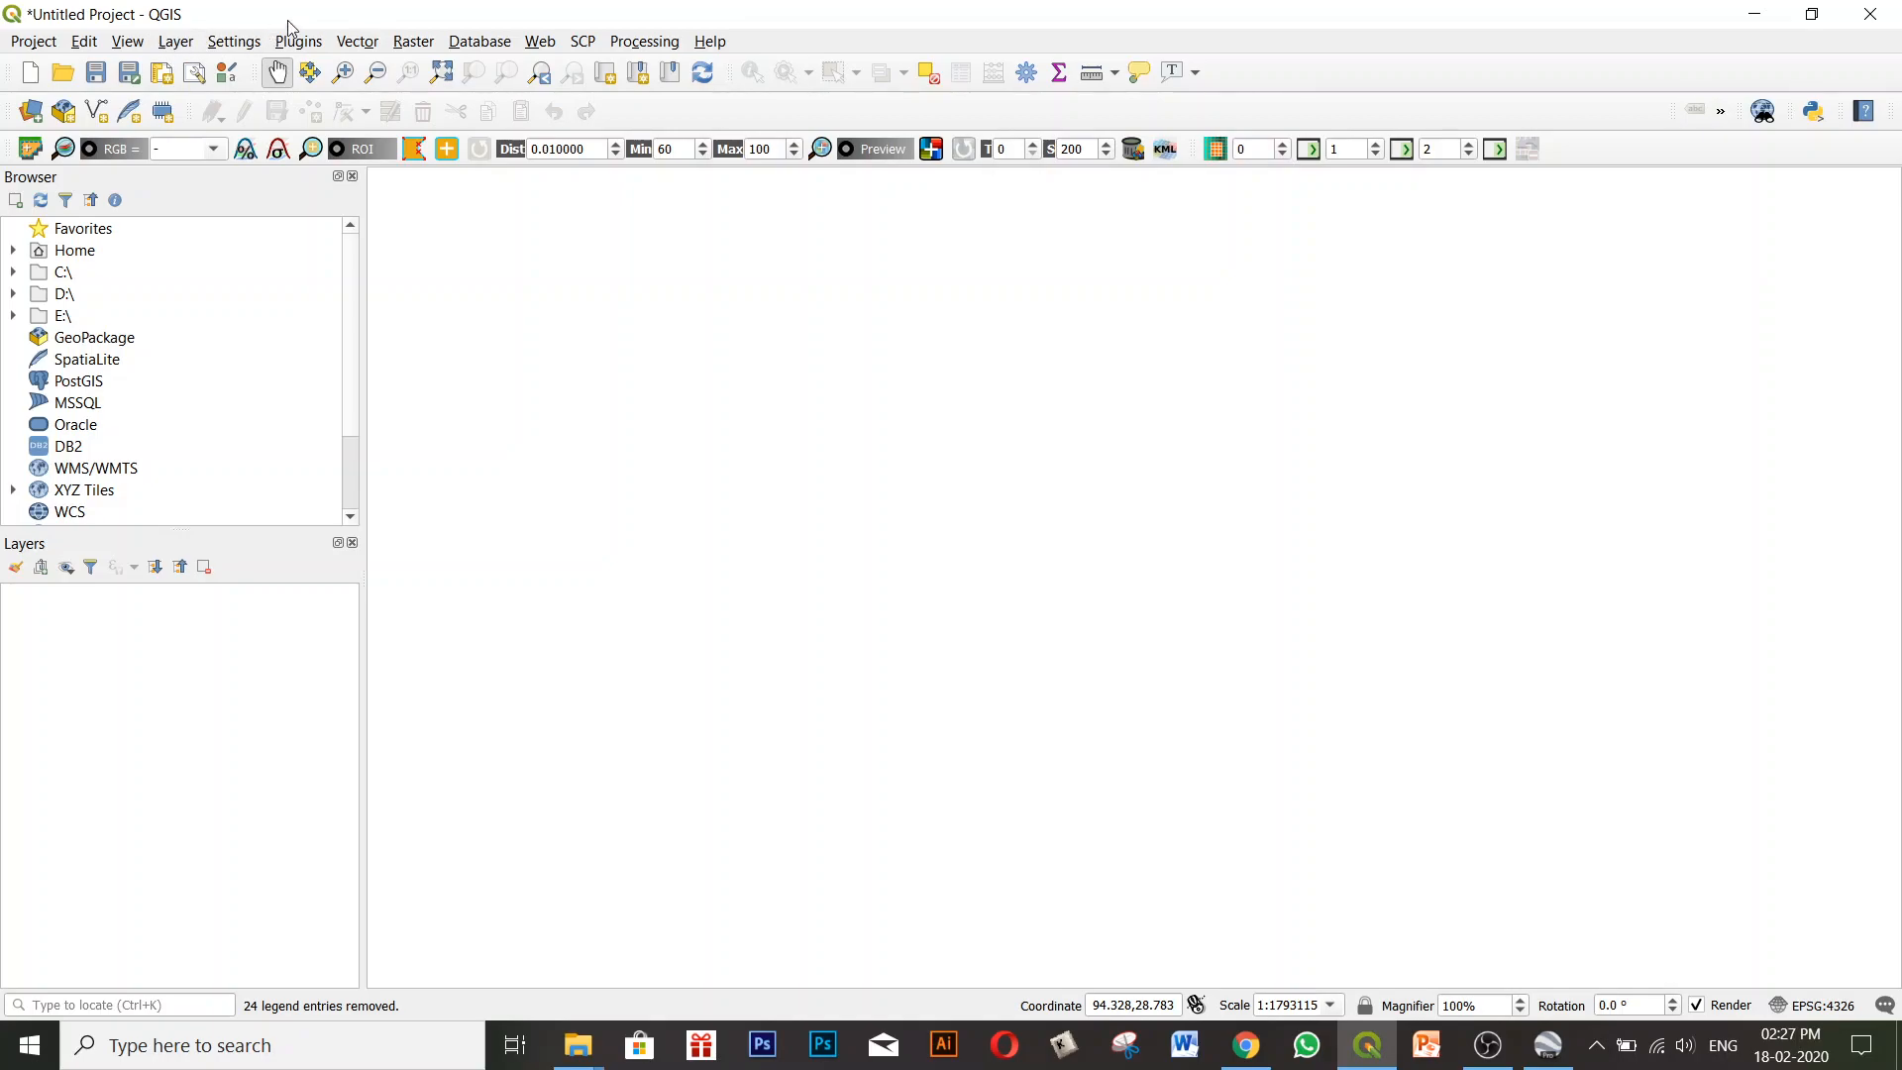
click(374, 46)
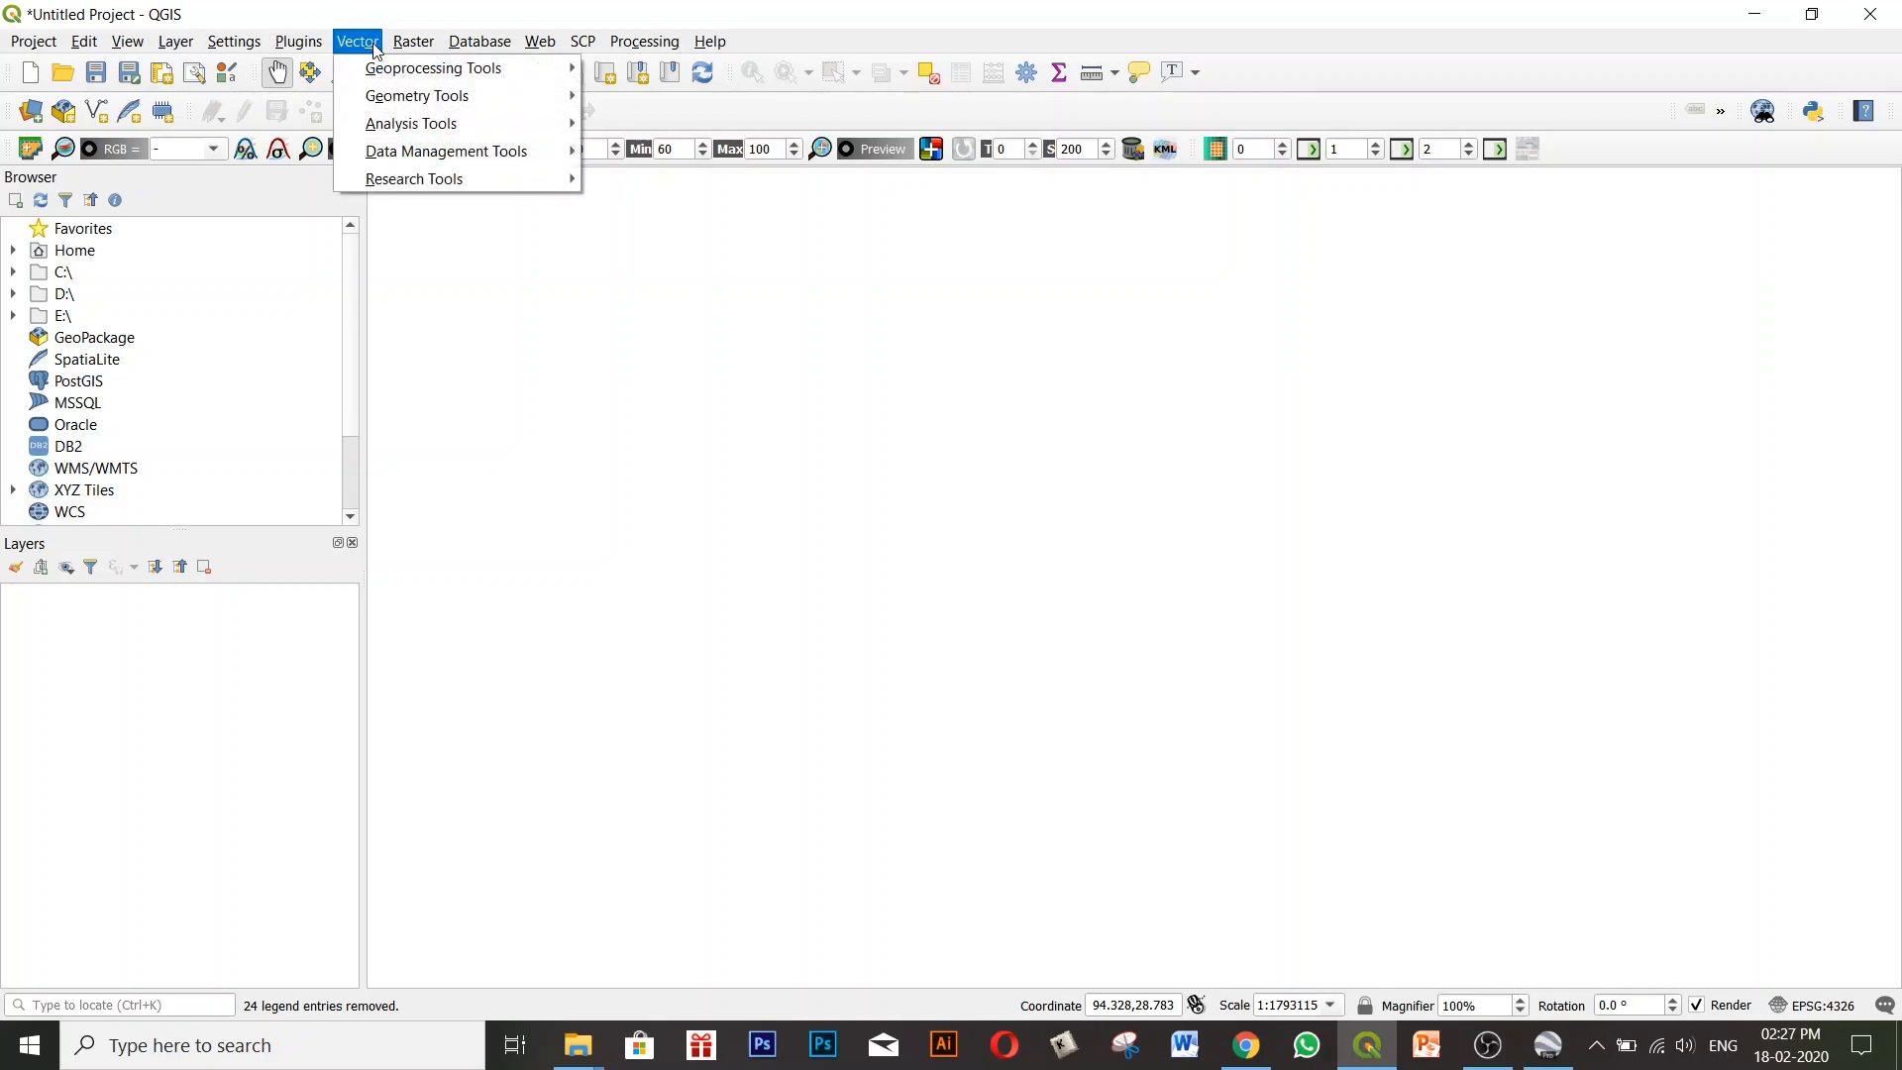
mouse_move(416, 47)
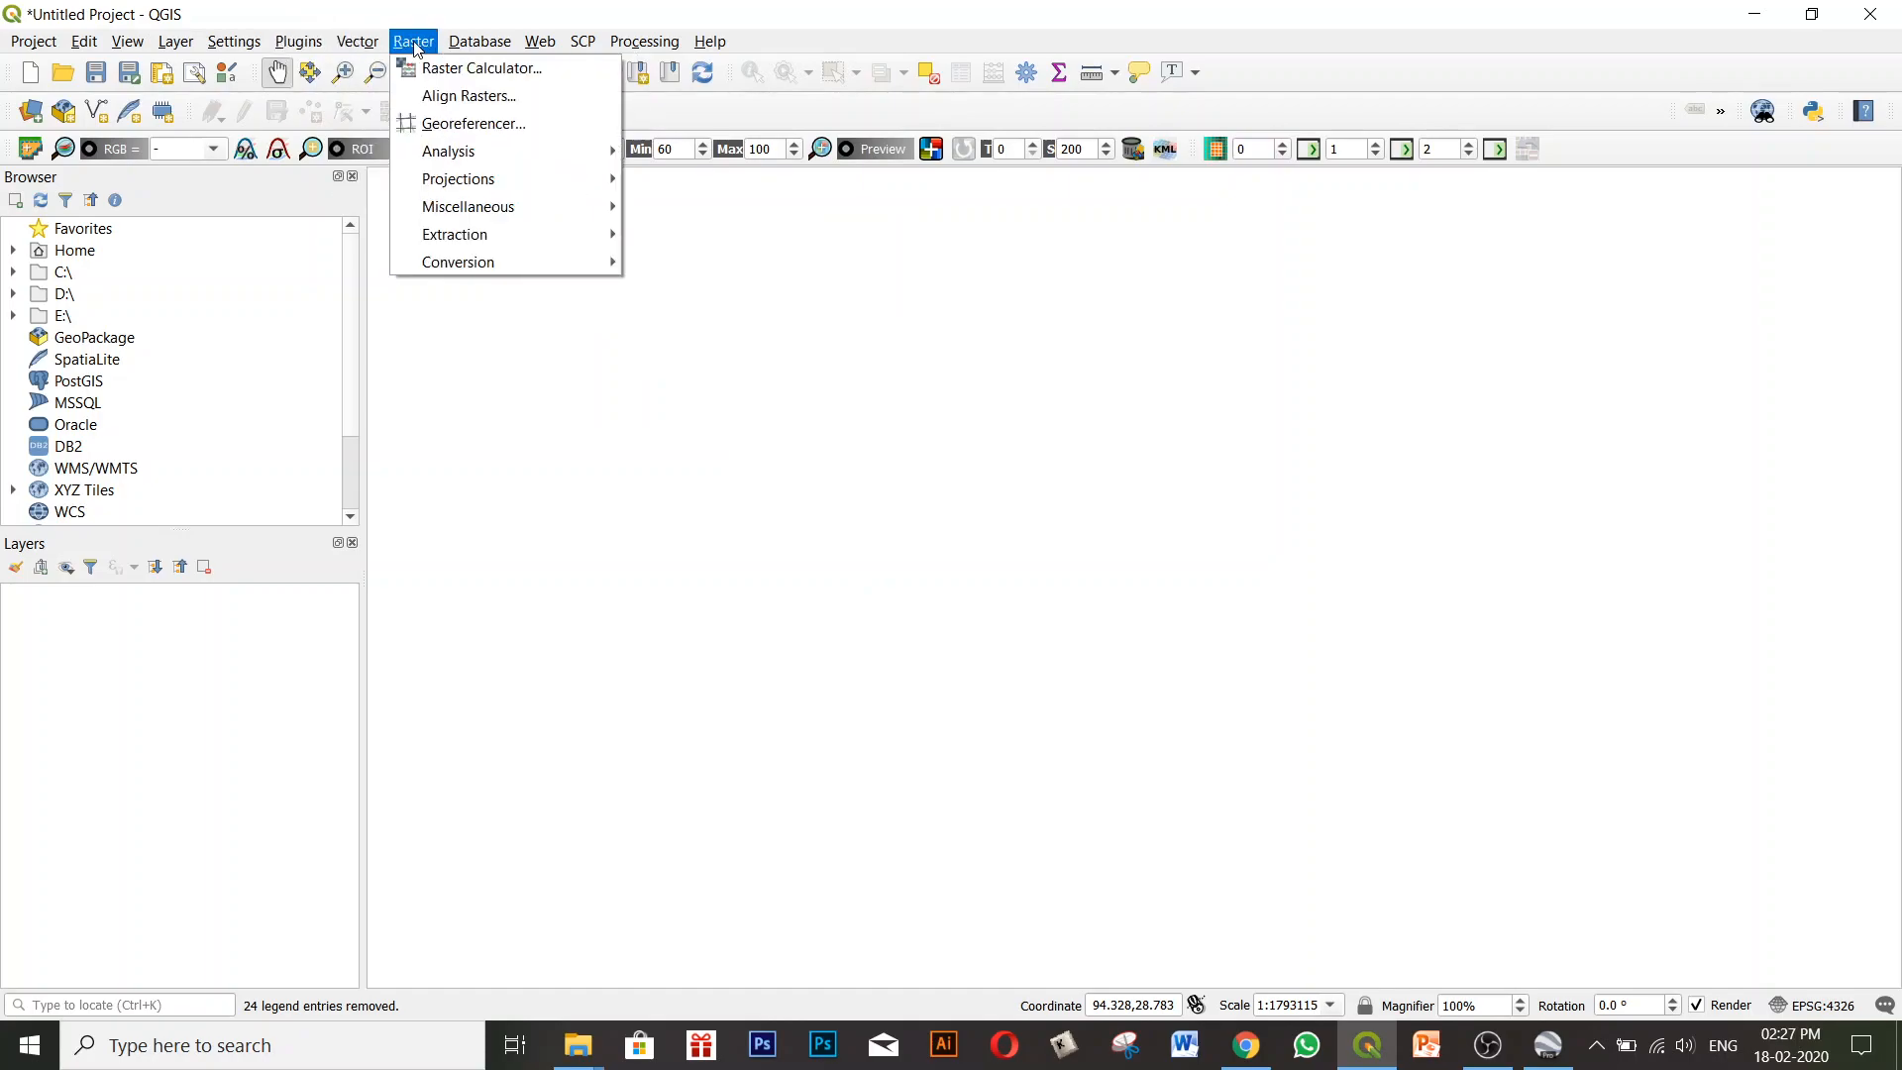
mouse_move(174, 47)
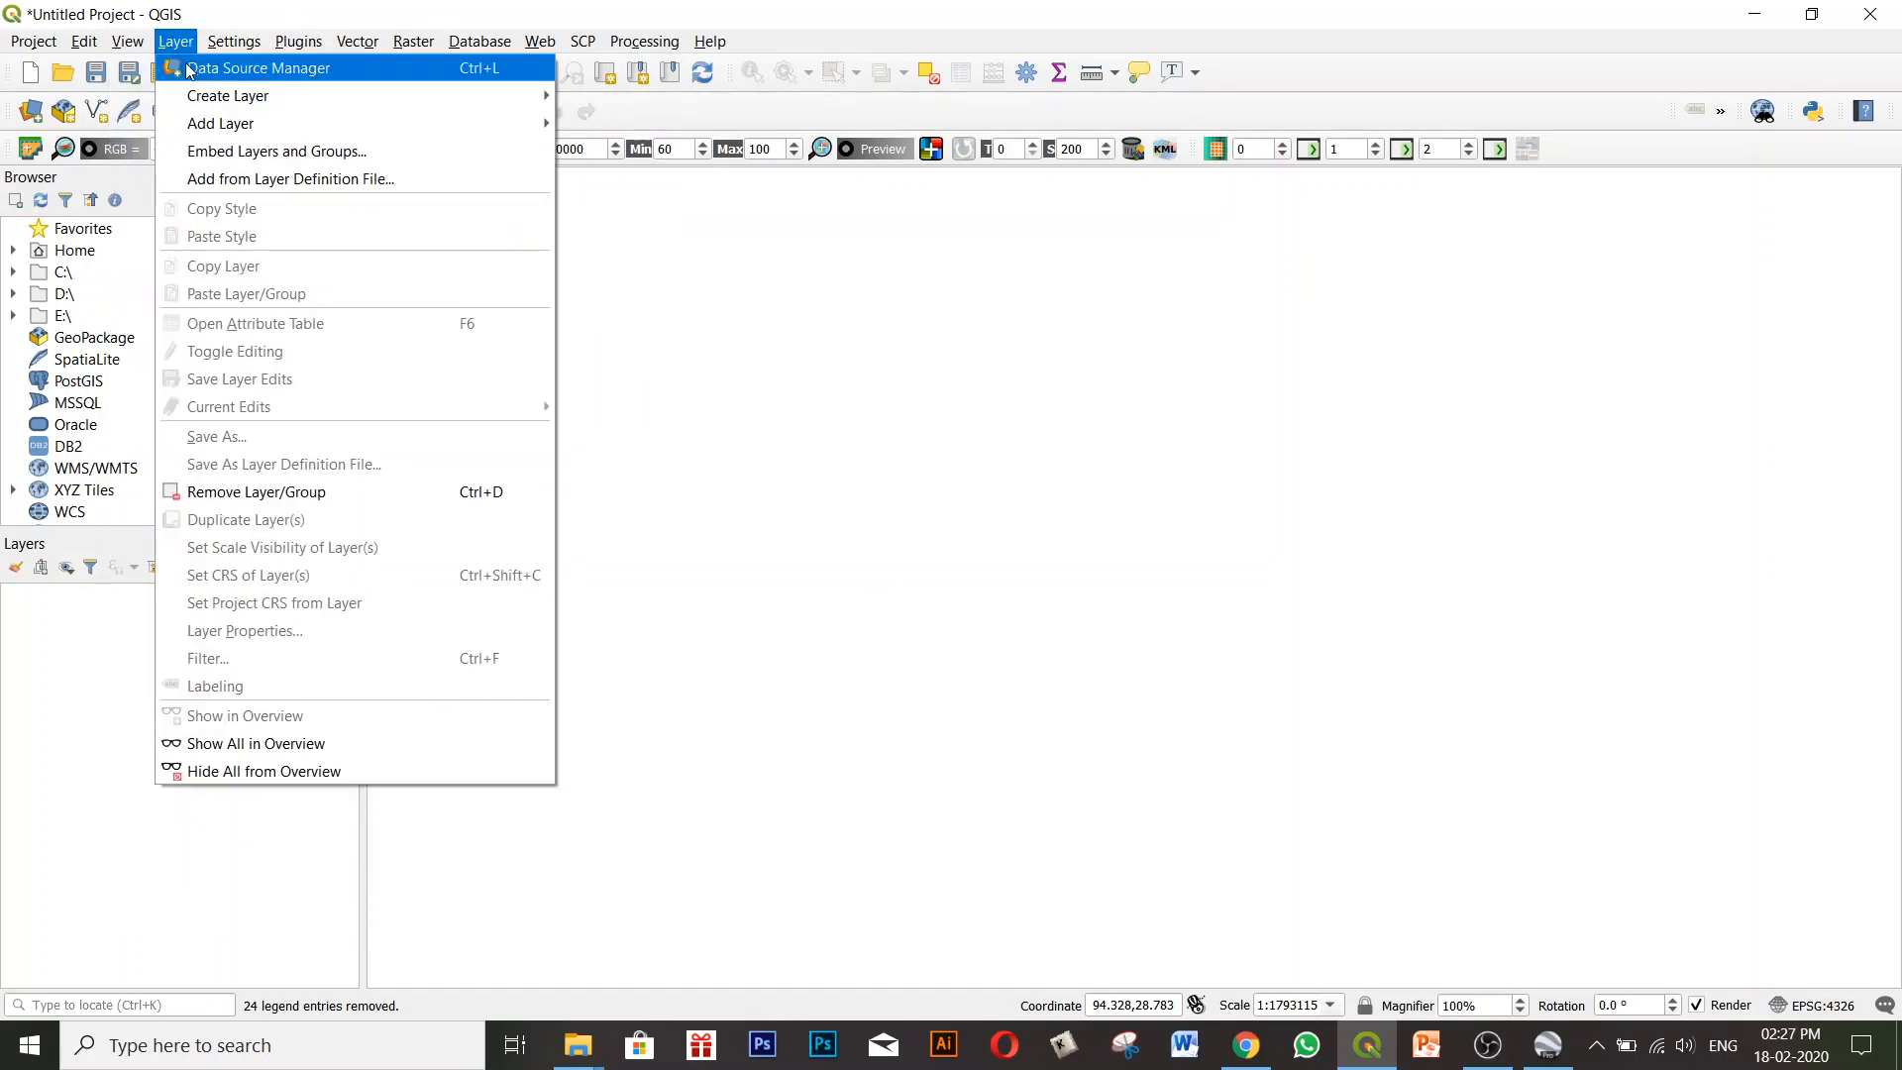
mouse_move(543, 123)
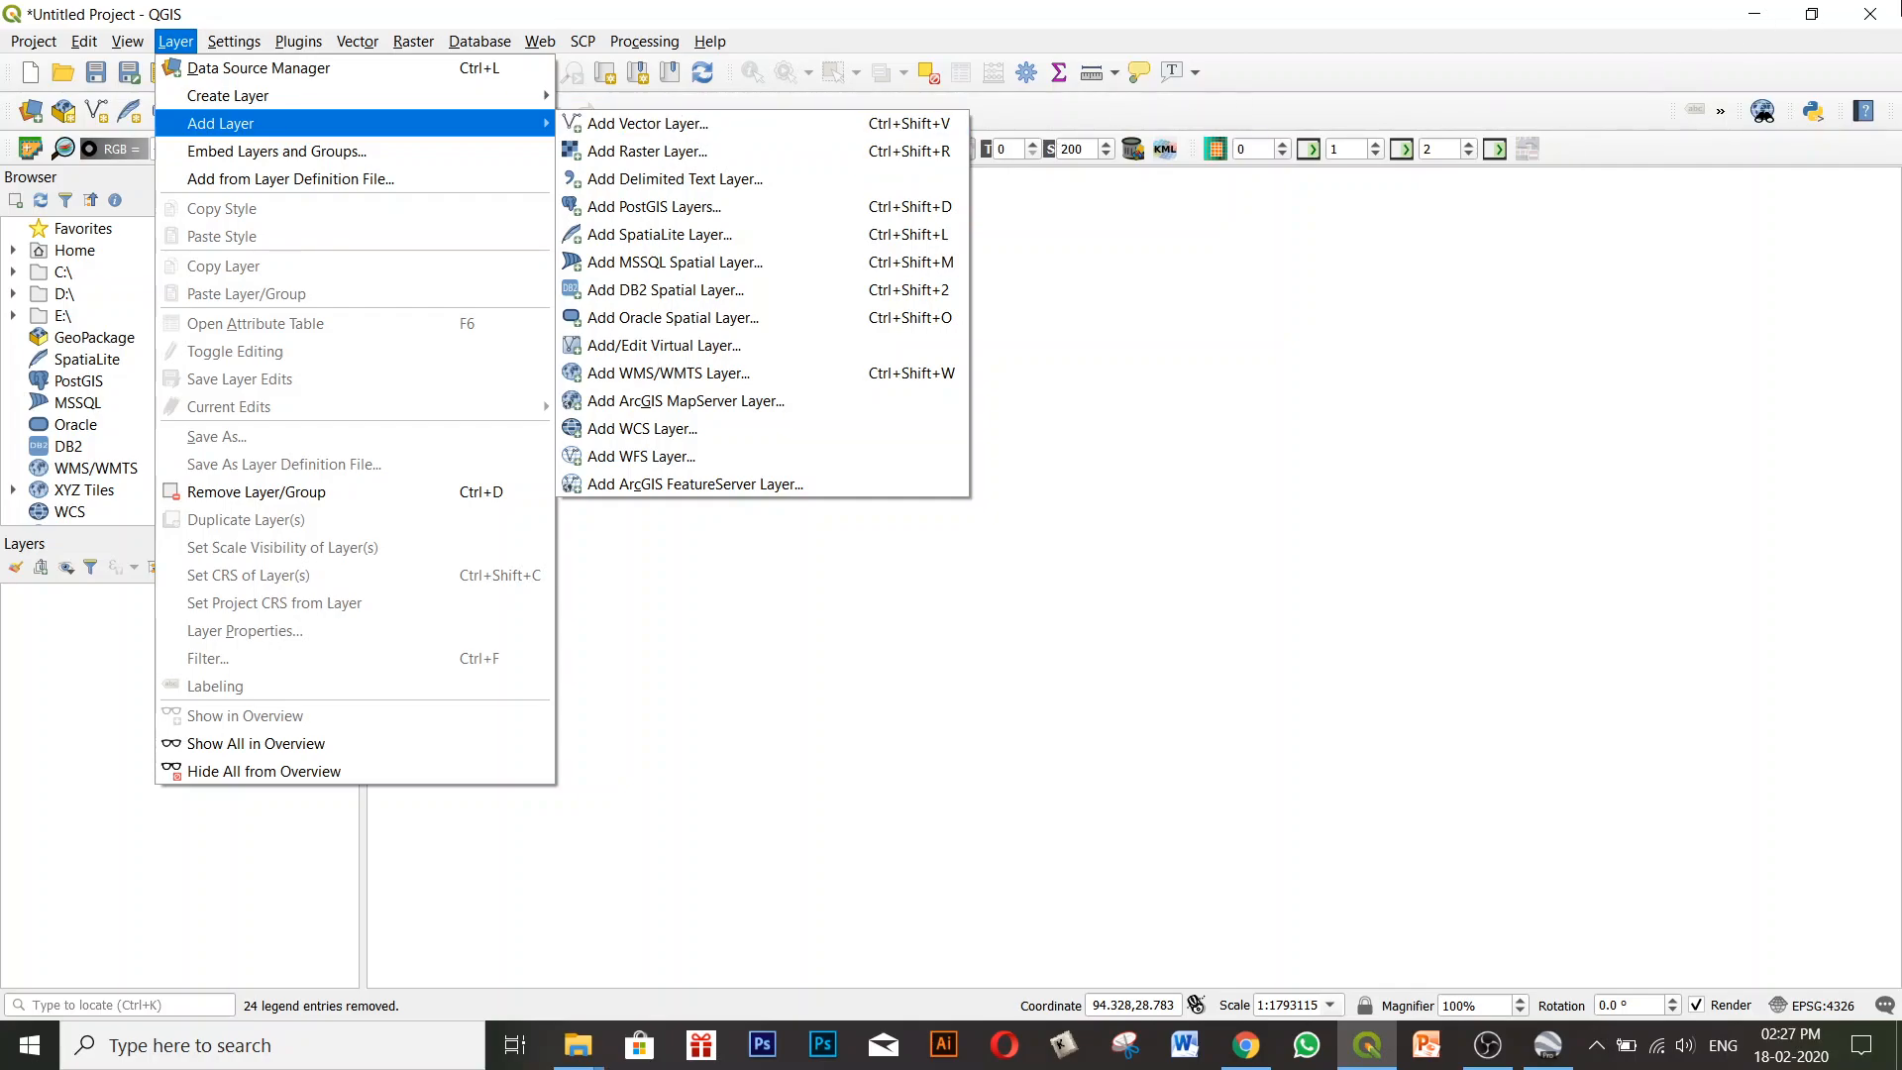
click(1820, 19)
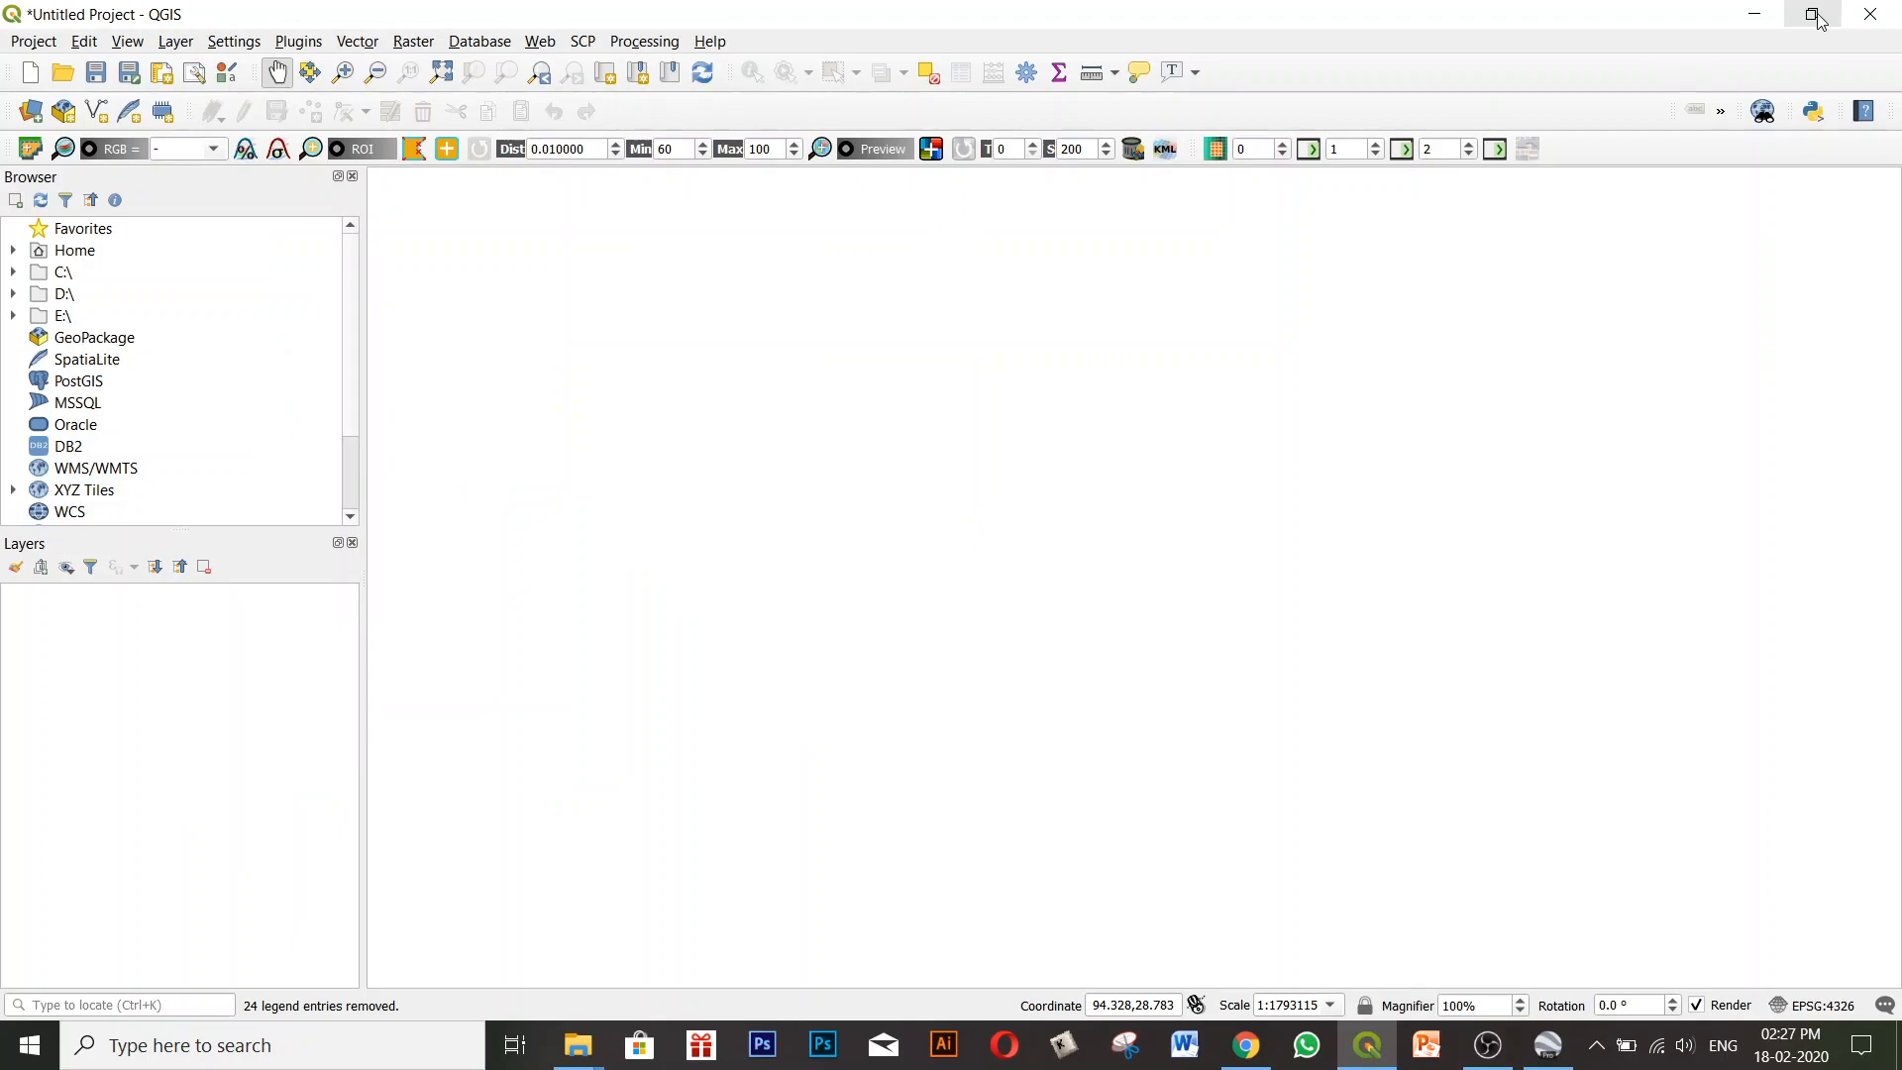
Shrink the QGIS window beside the test folder, load the test KML file into the map canvas, and maximize QGIS.
click(1820, 19)
drag(1558, 2, 1562, 65)
click(1763, 9)
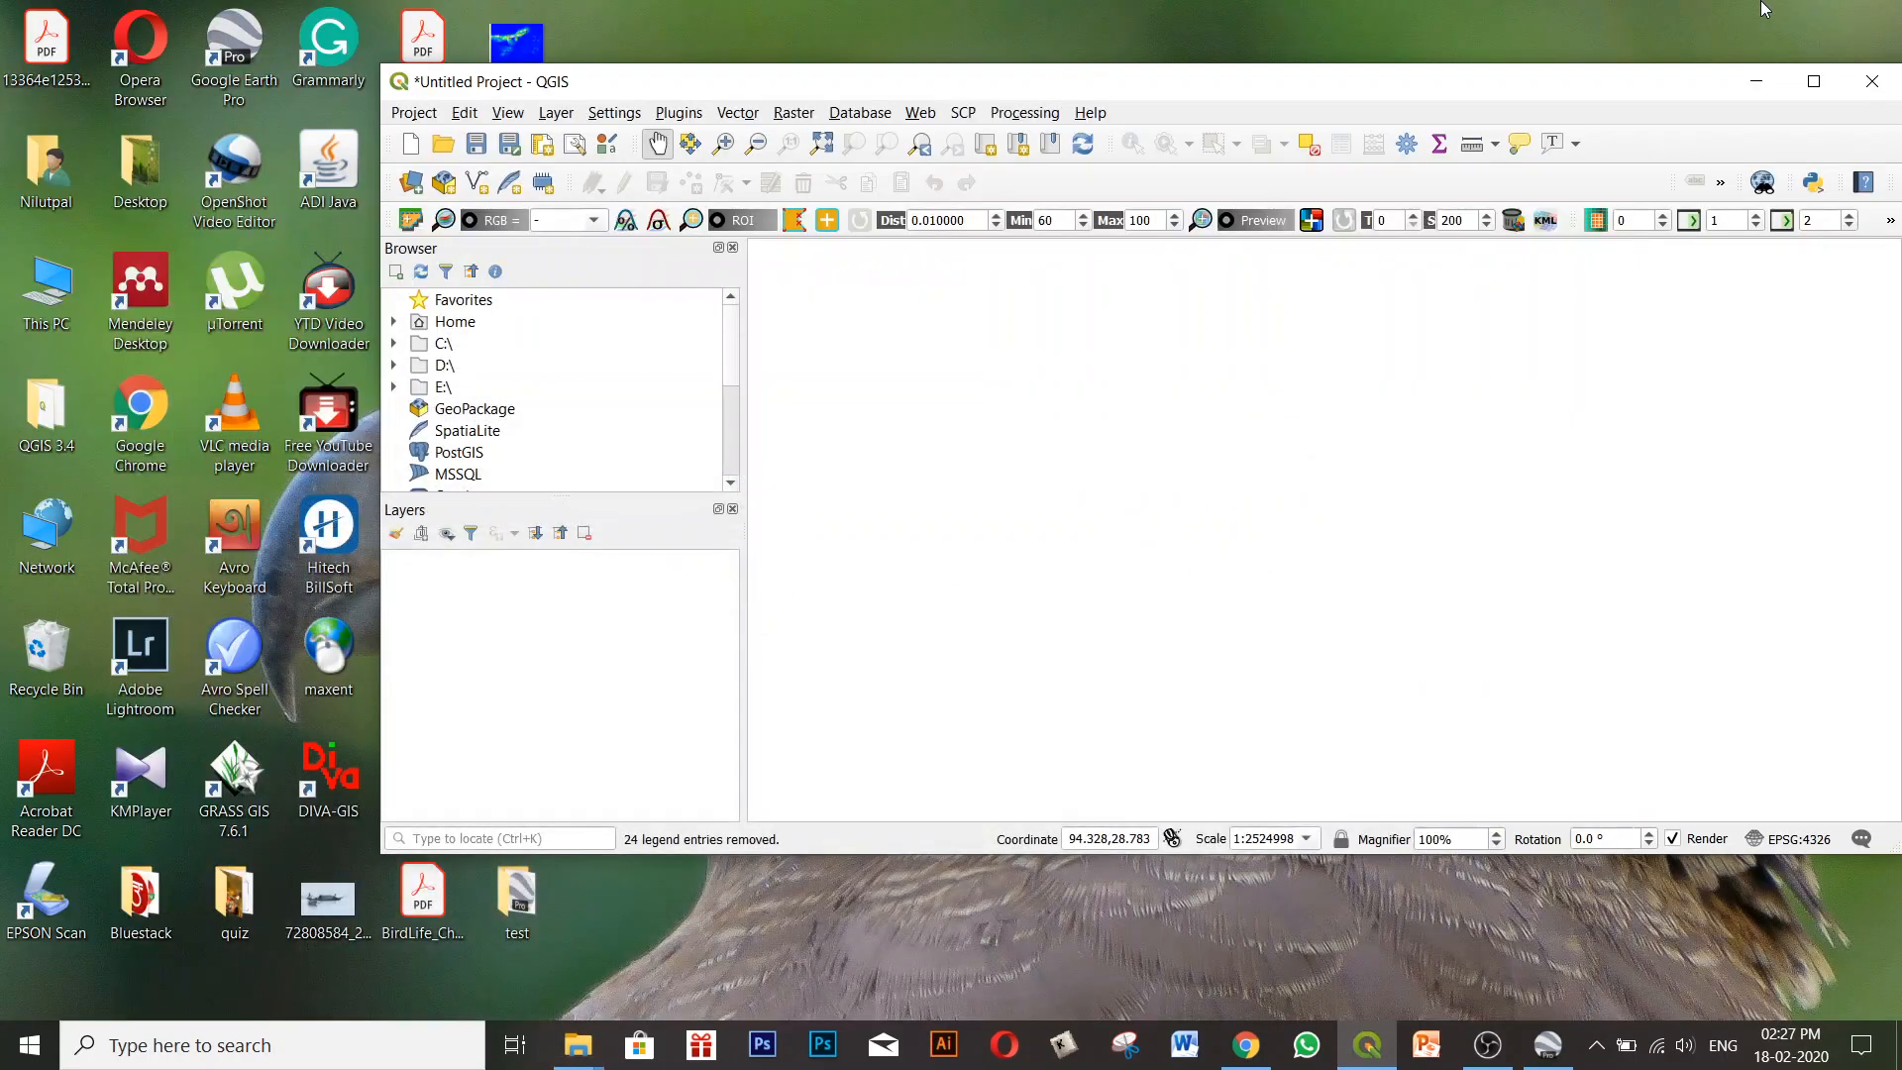
click(591, 1038)
click(750, 922)
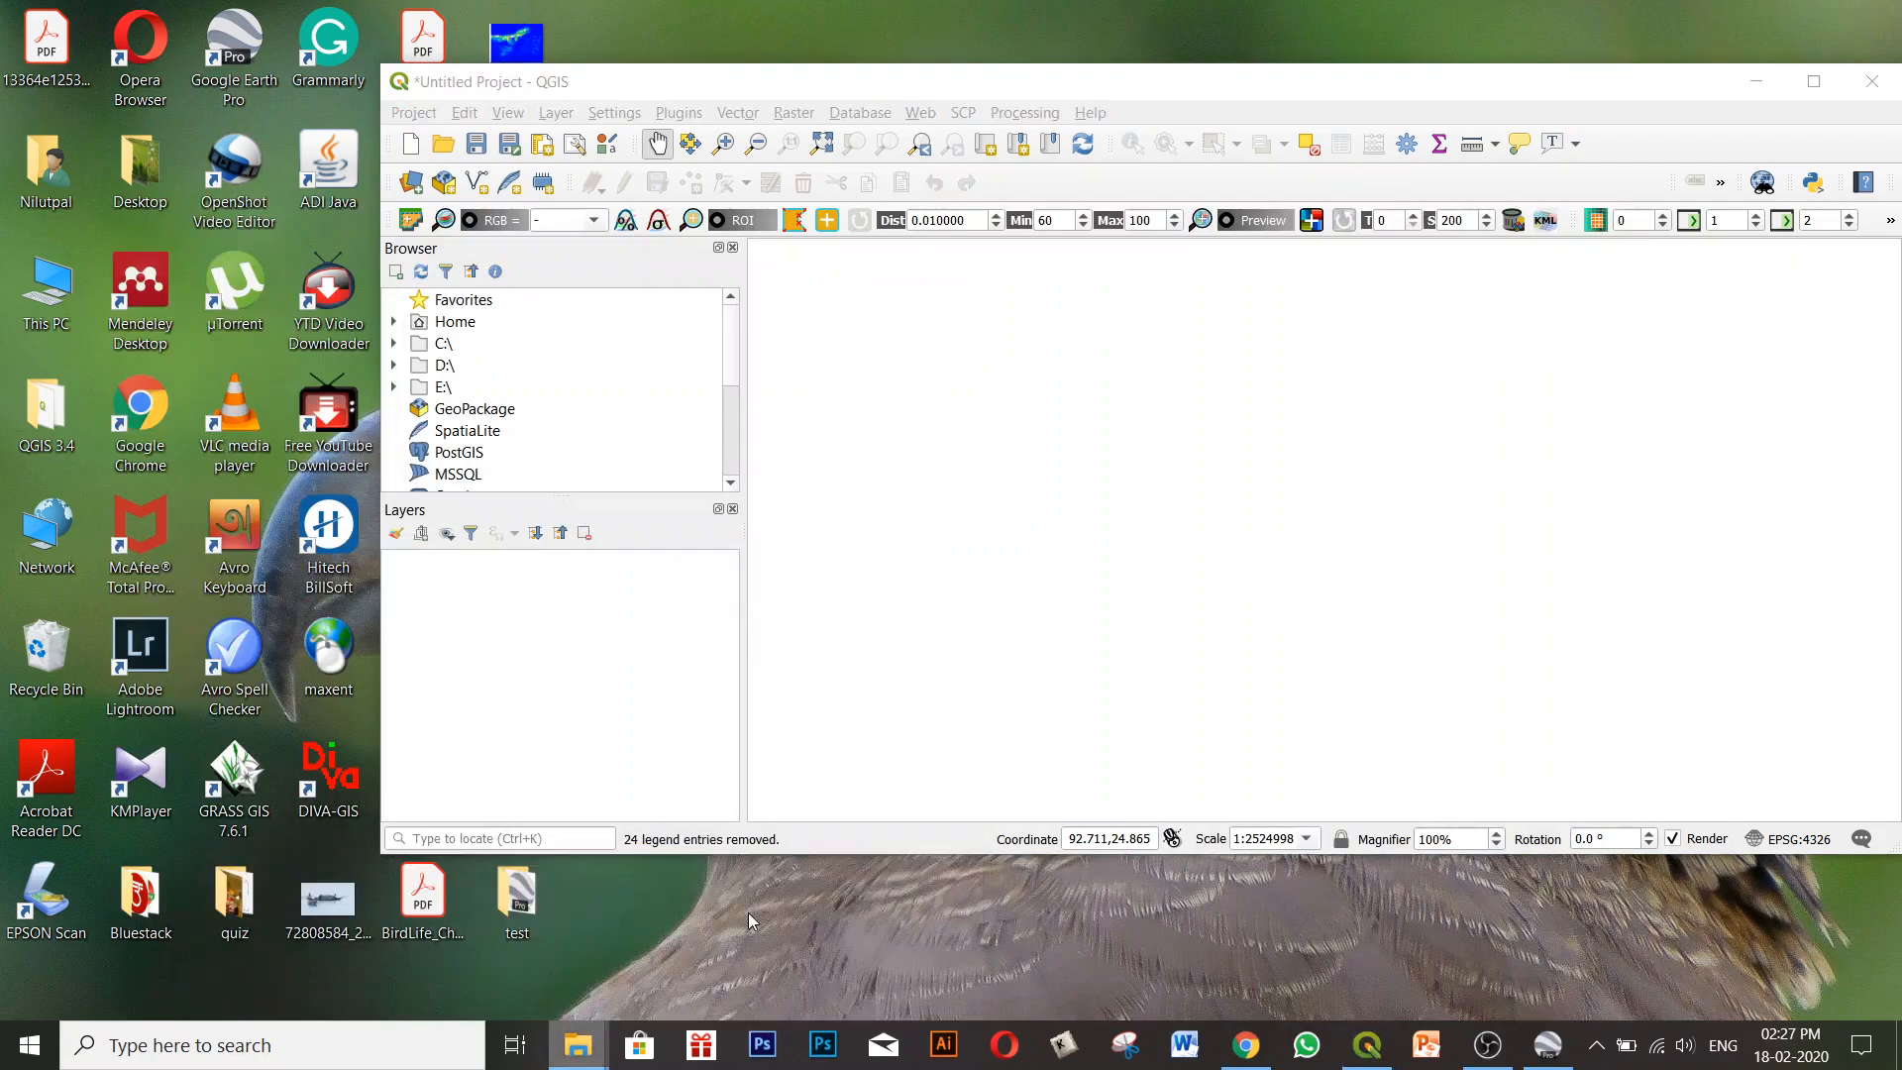
drag(446, 263, 1274, 662)
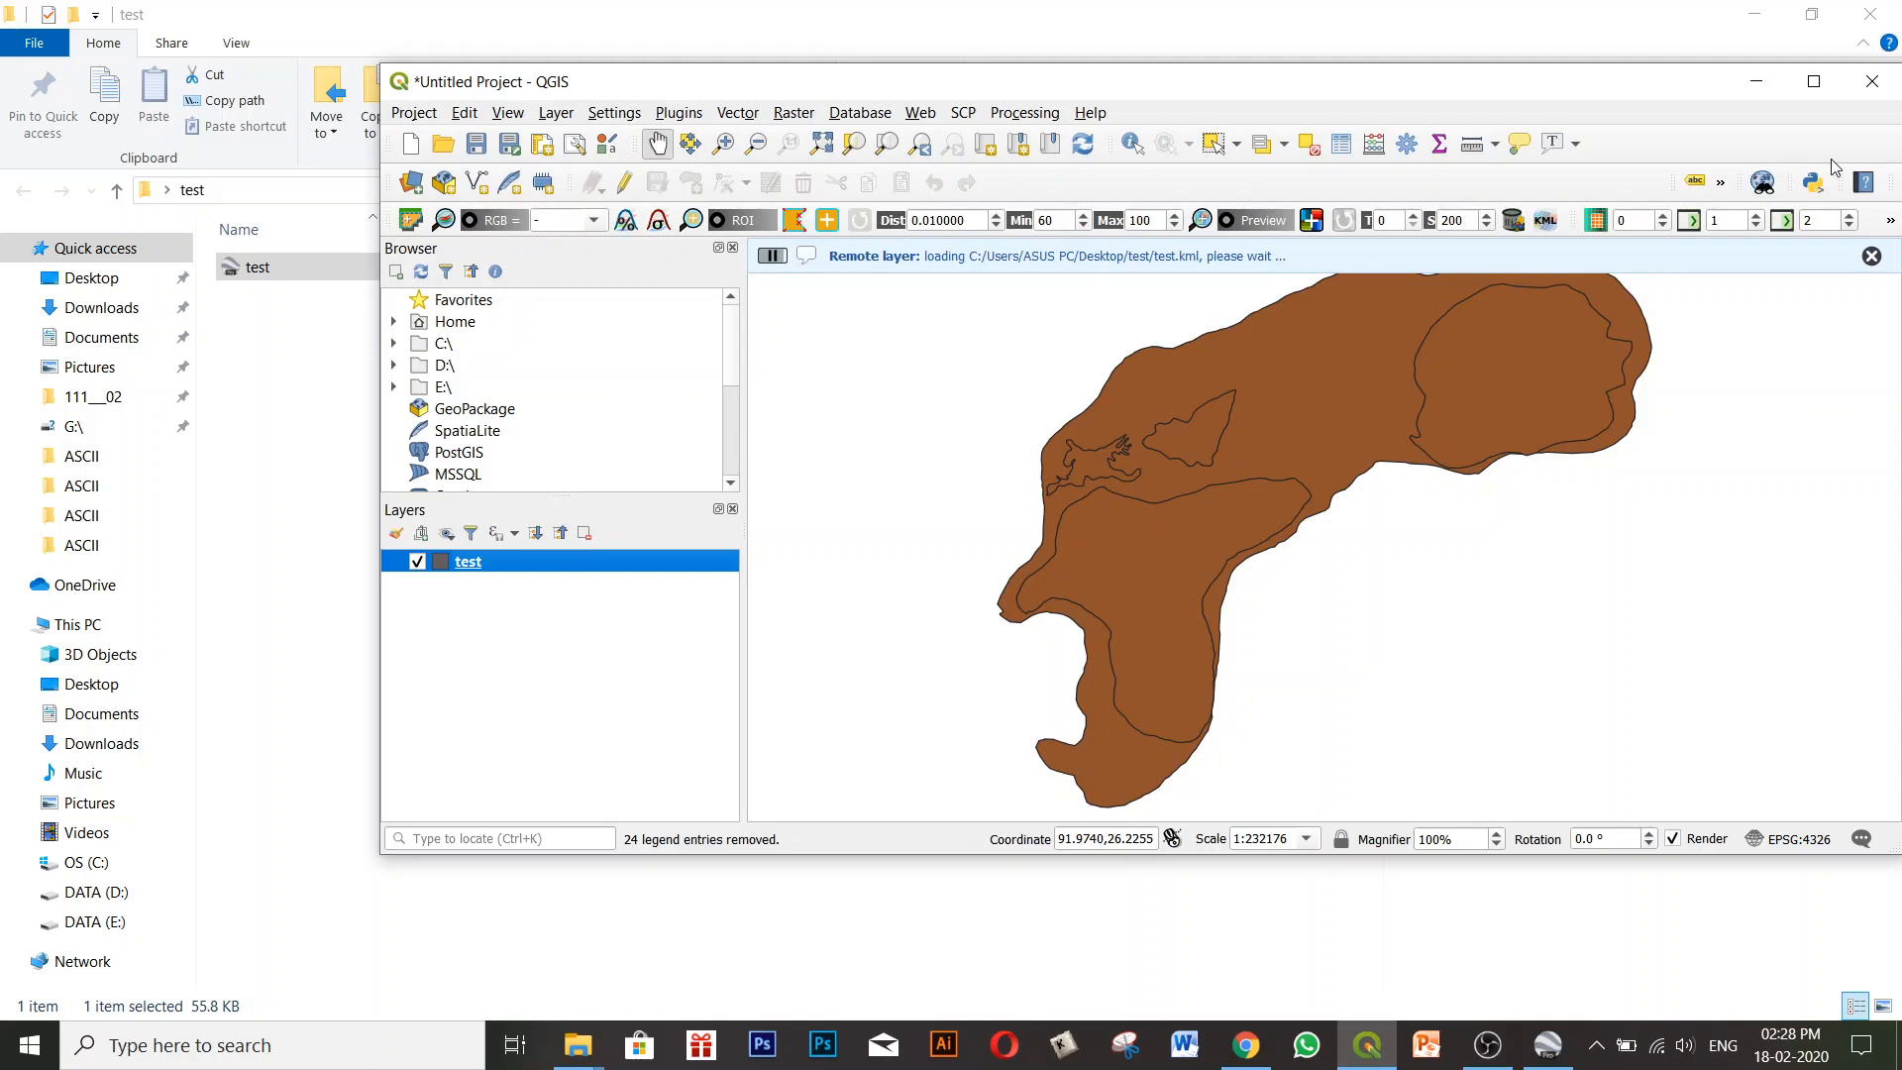
click(1814, 81)
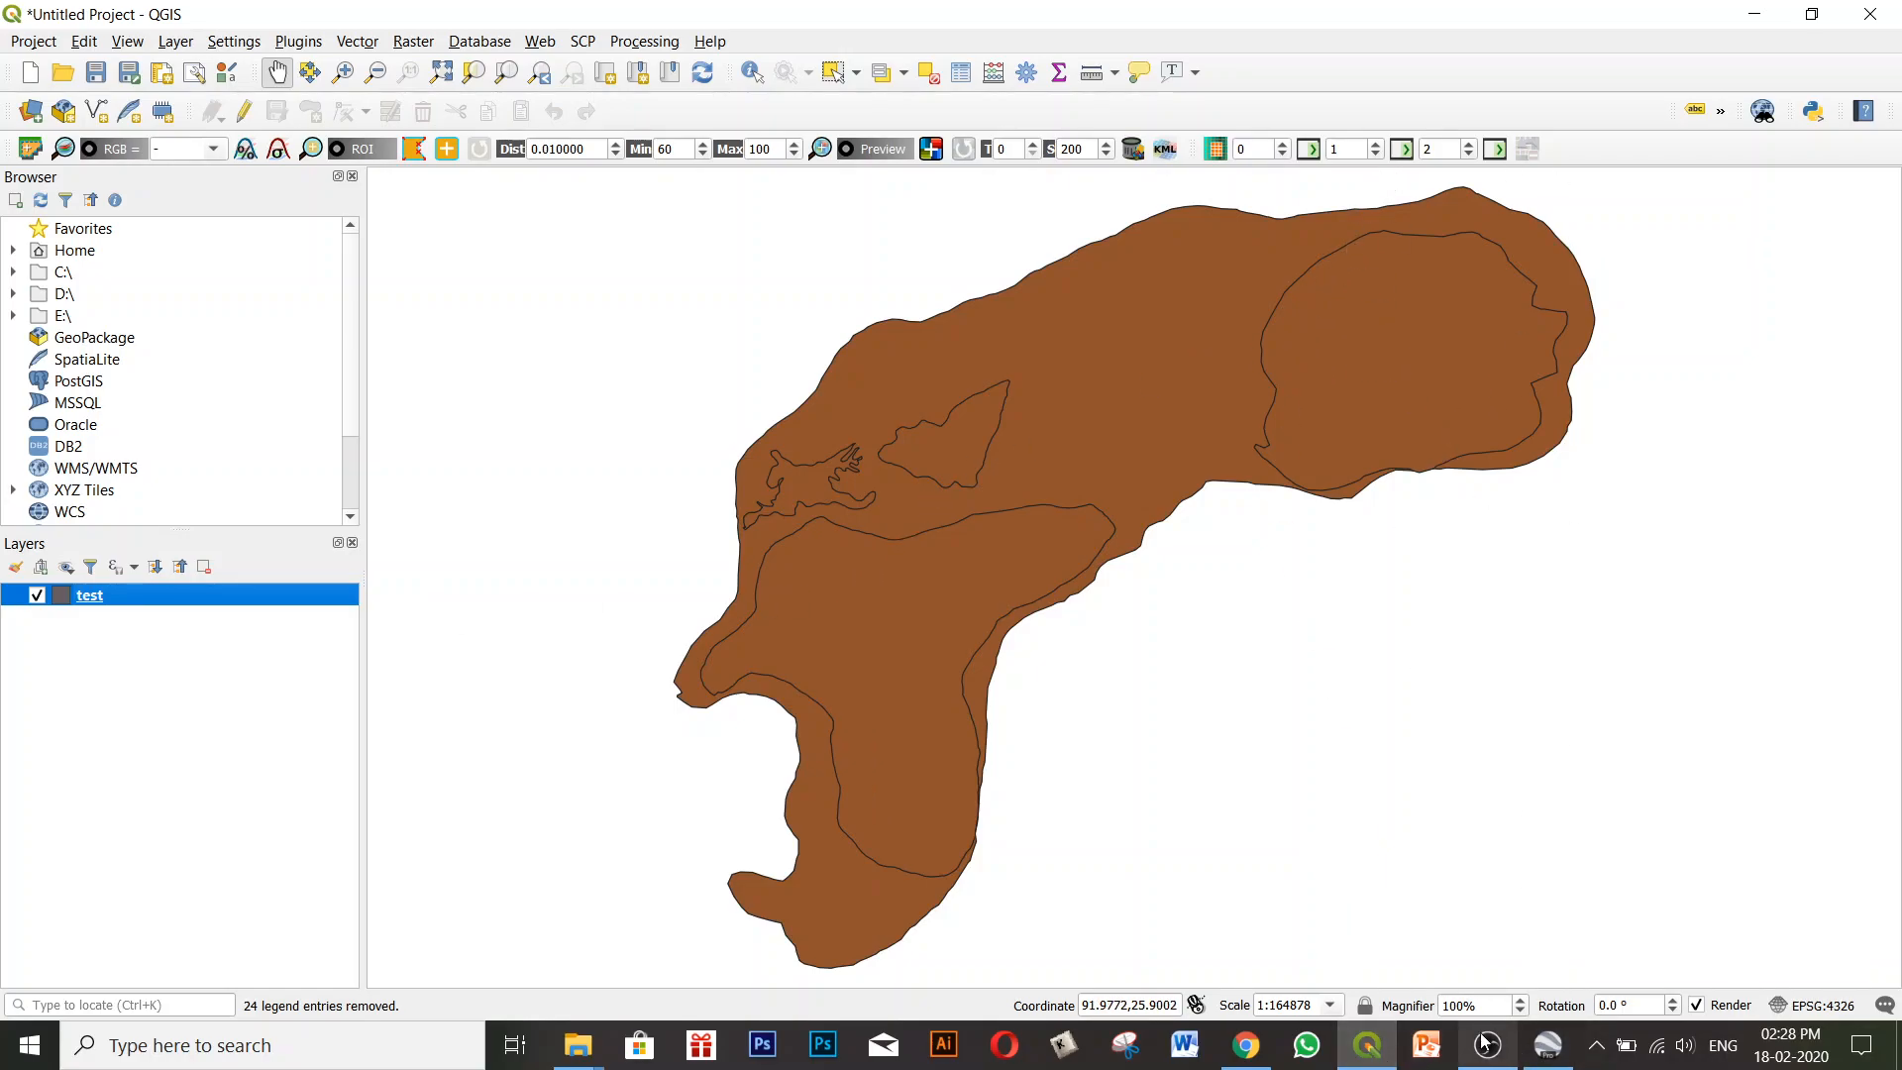
Switch to Google Earth Pro and save Test Polygon as a KML file named "1" in the Desktop test folder.
click(1548, 1045)
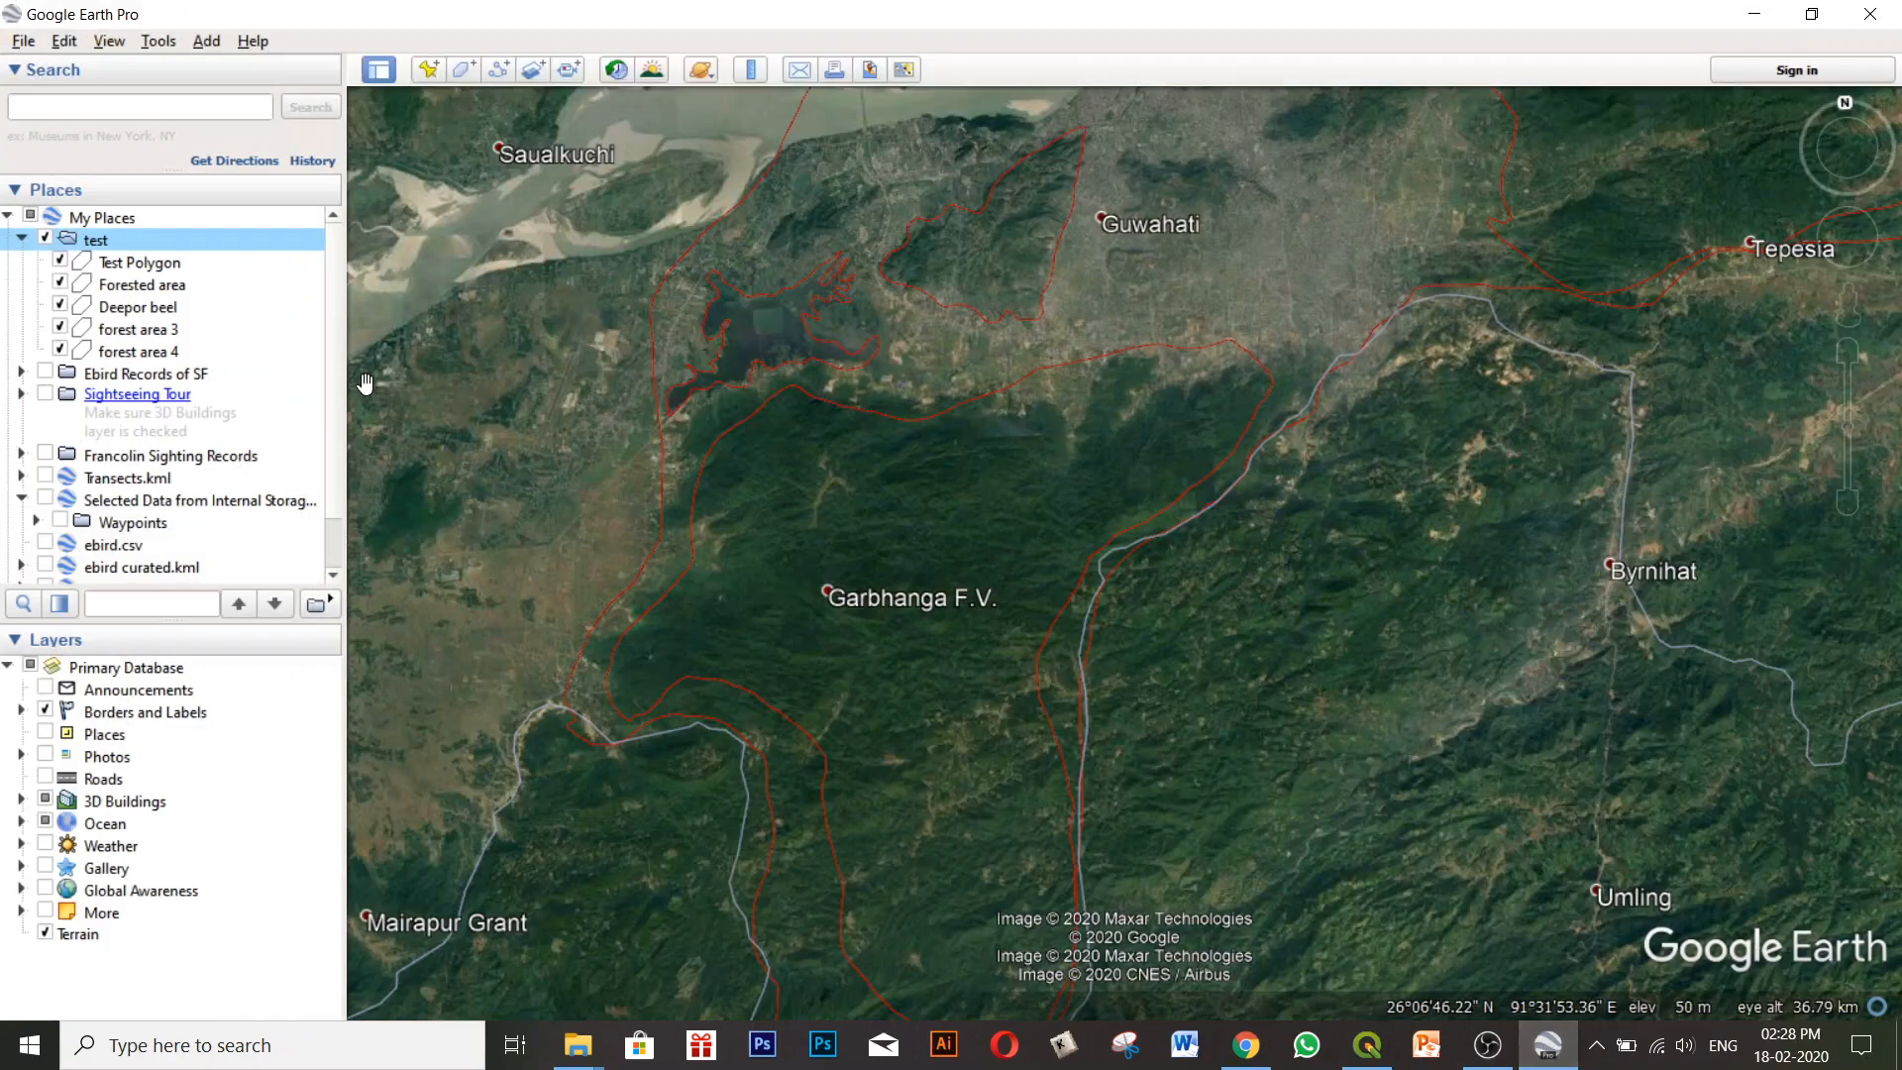
right_click(146, 261)
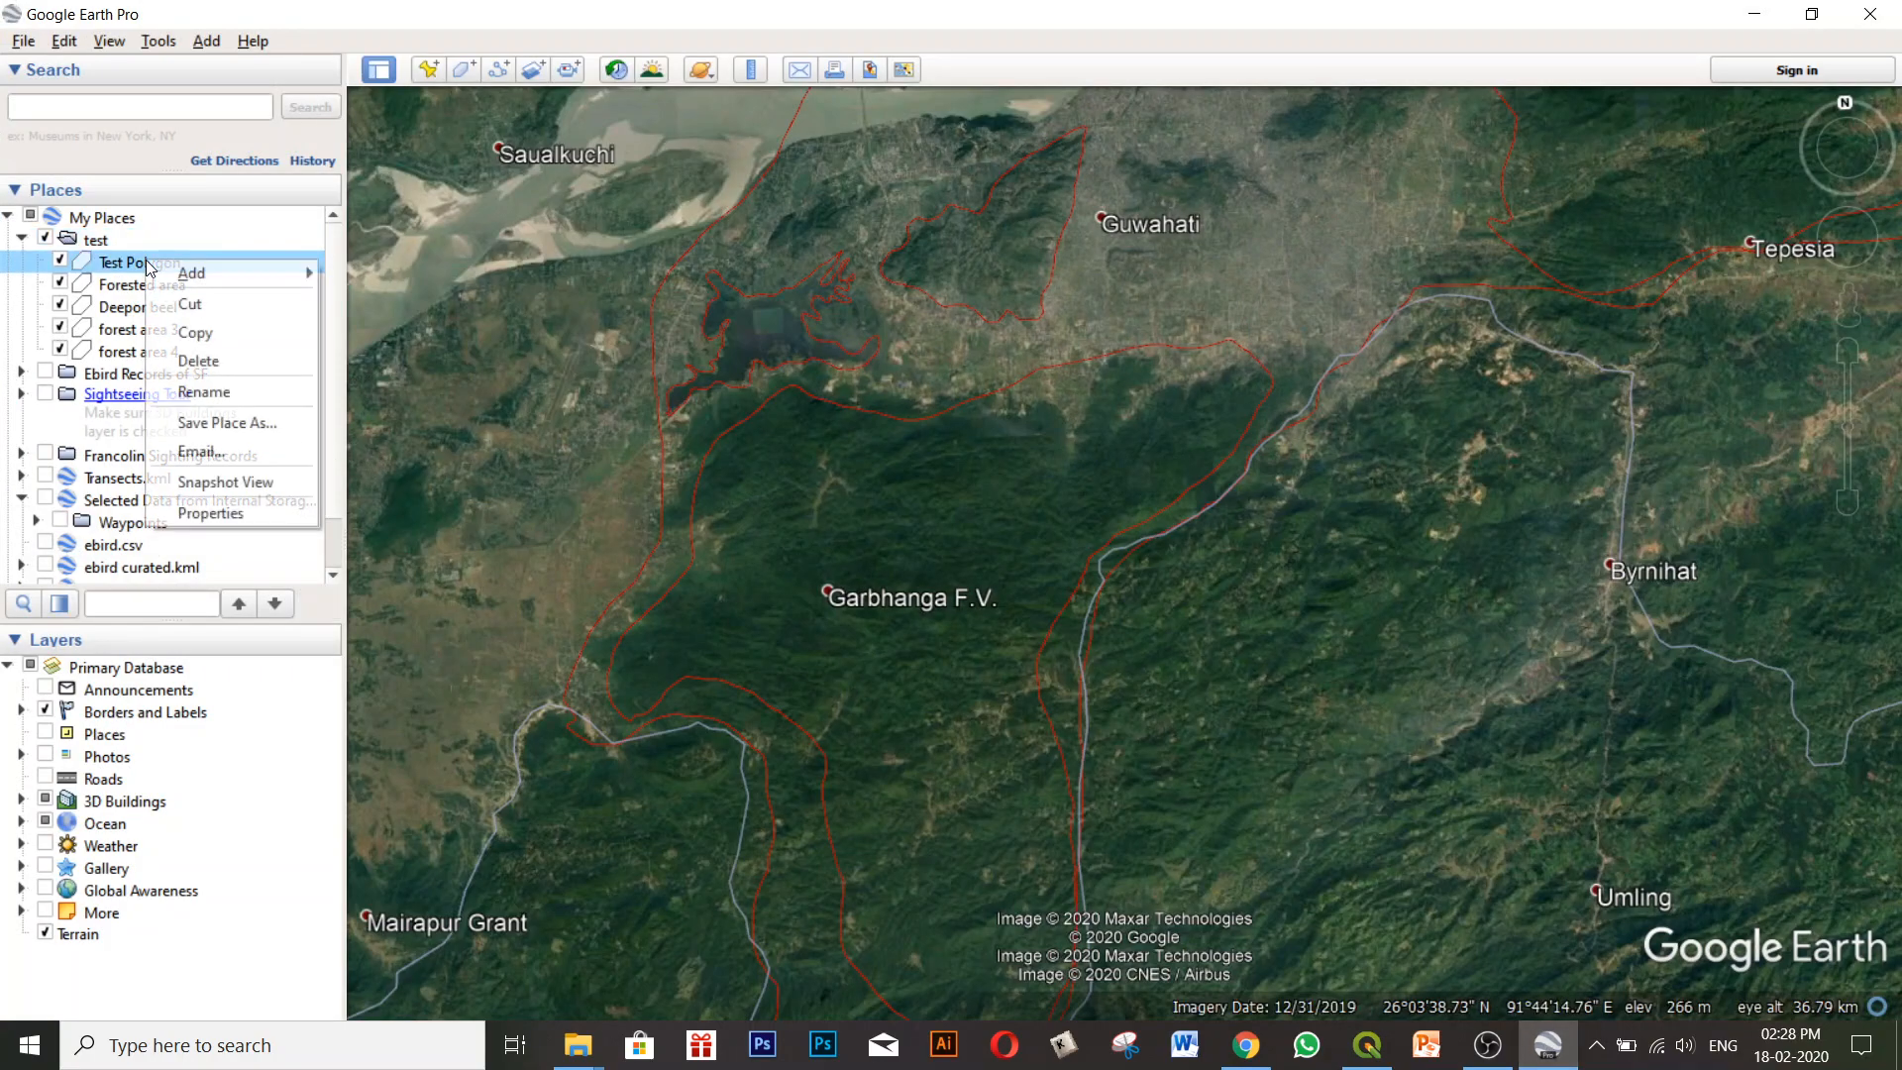
click(241, 424)
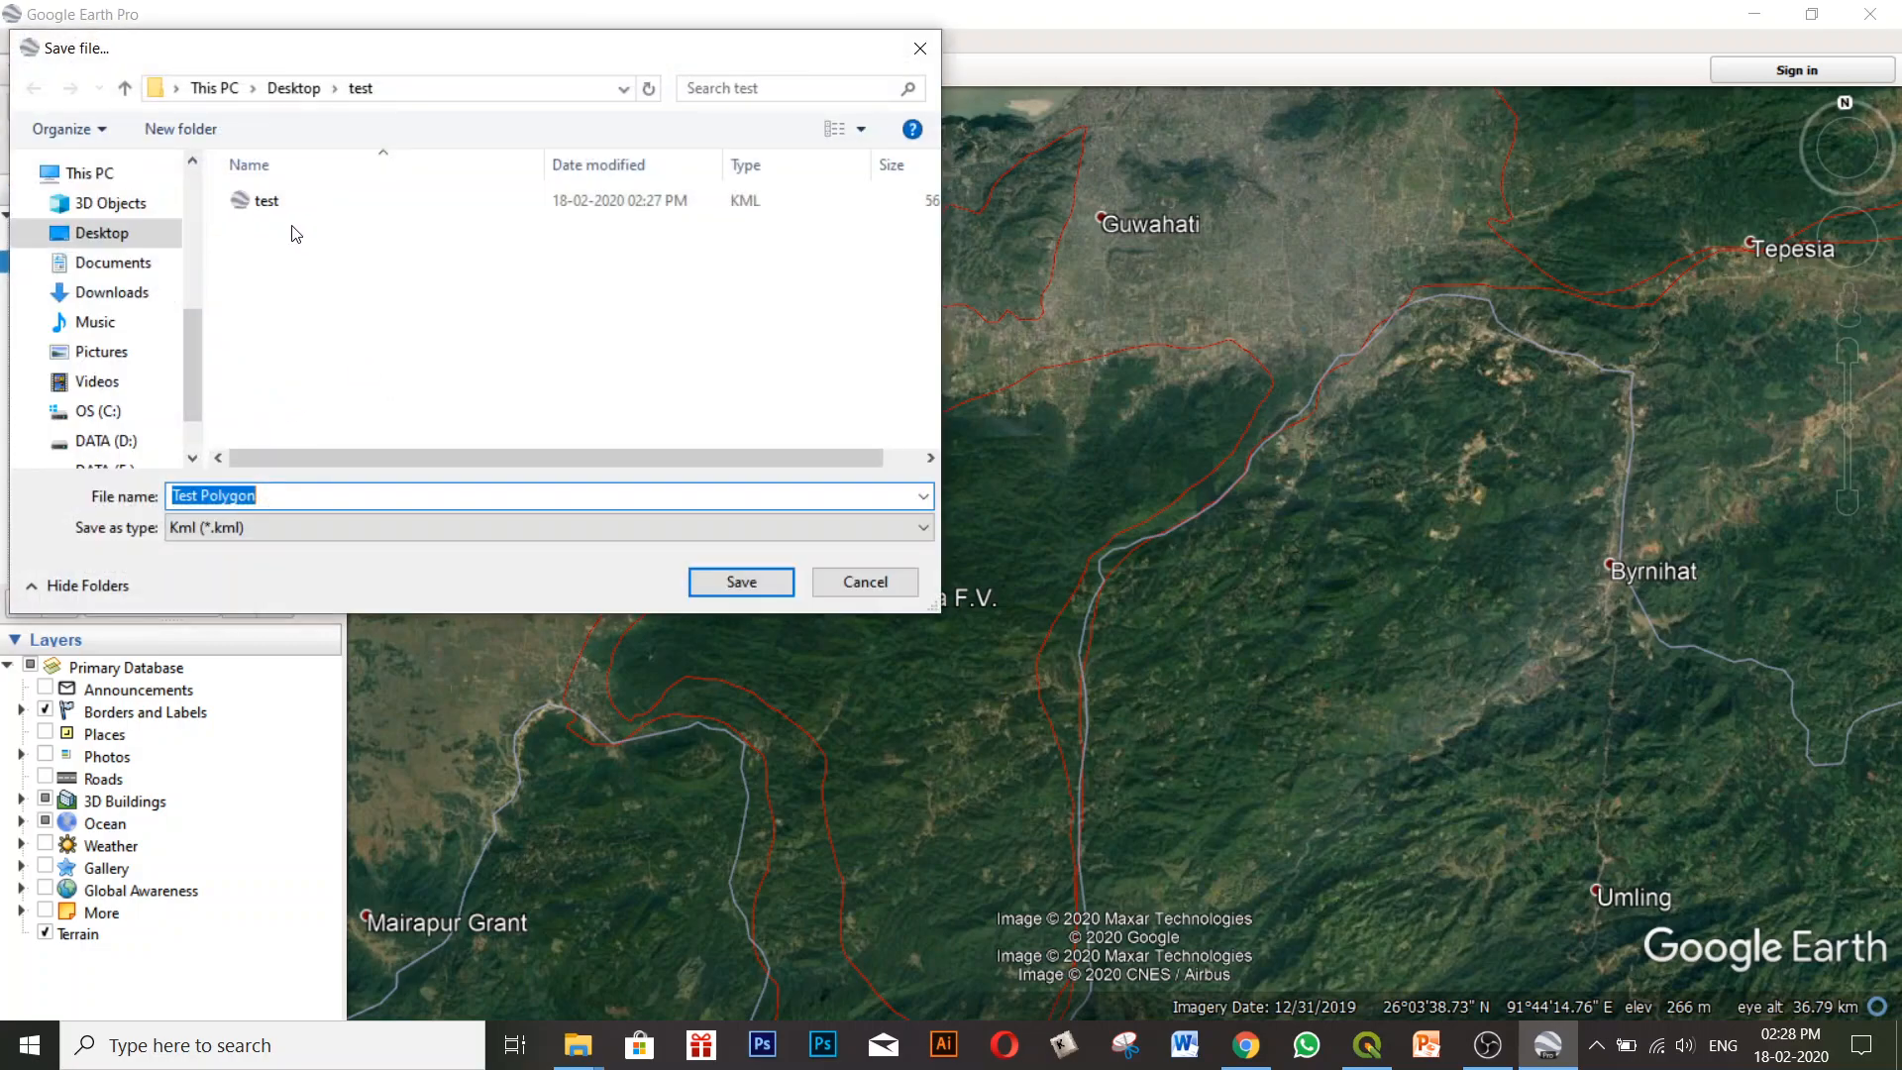
text(1)
click(739, 579)
Save the Forested area polygon as a KML file named "2" in the Desktop test folder.
right_click(164, 286)
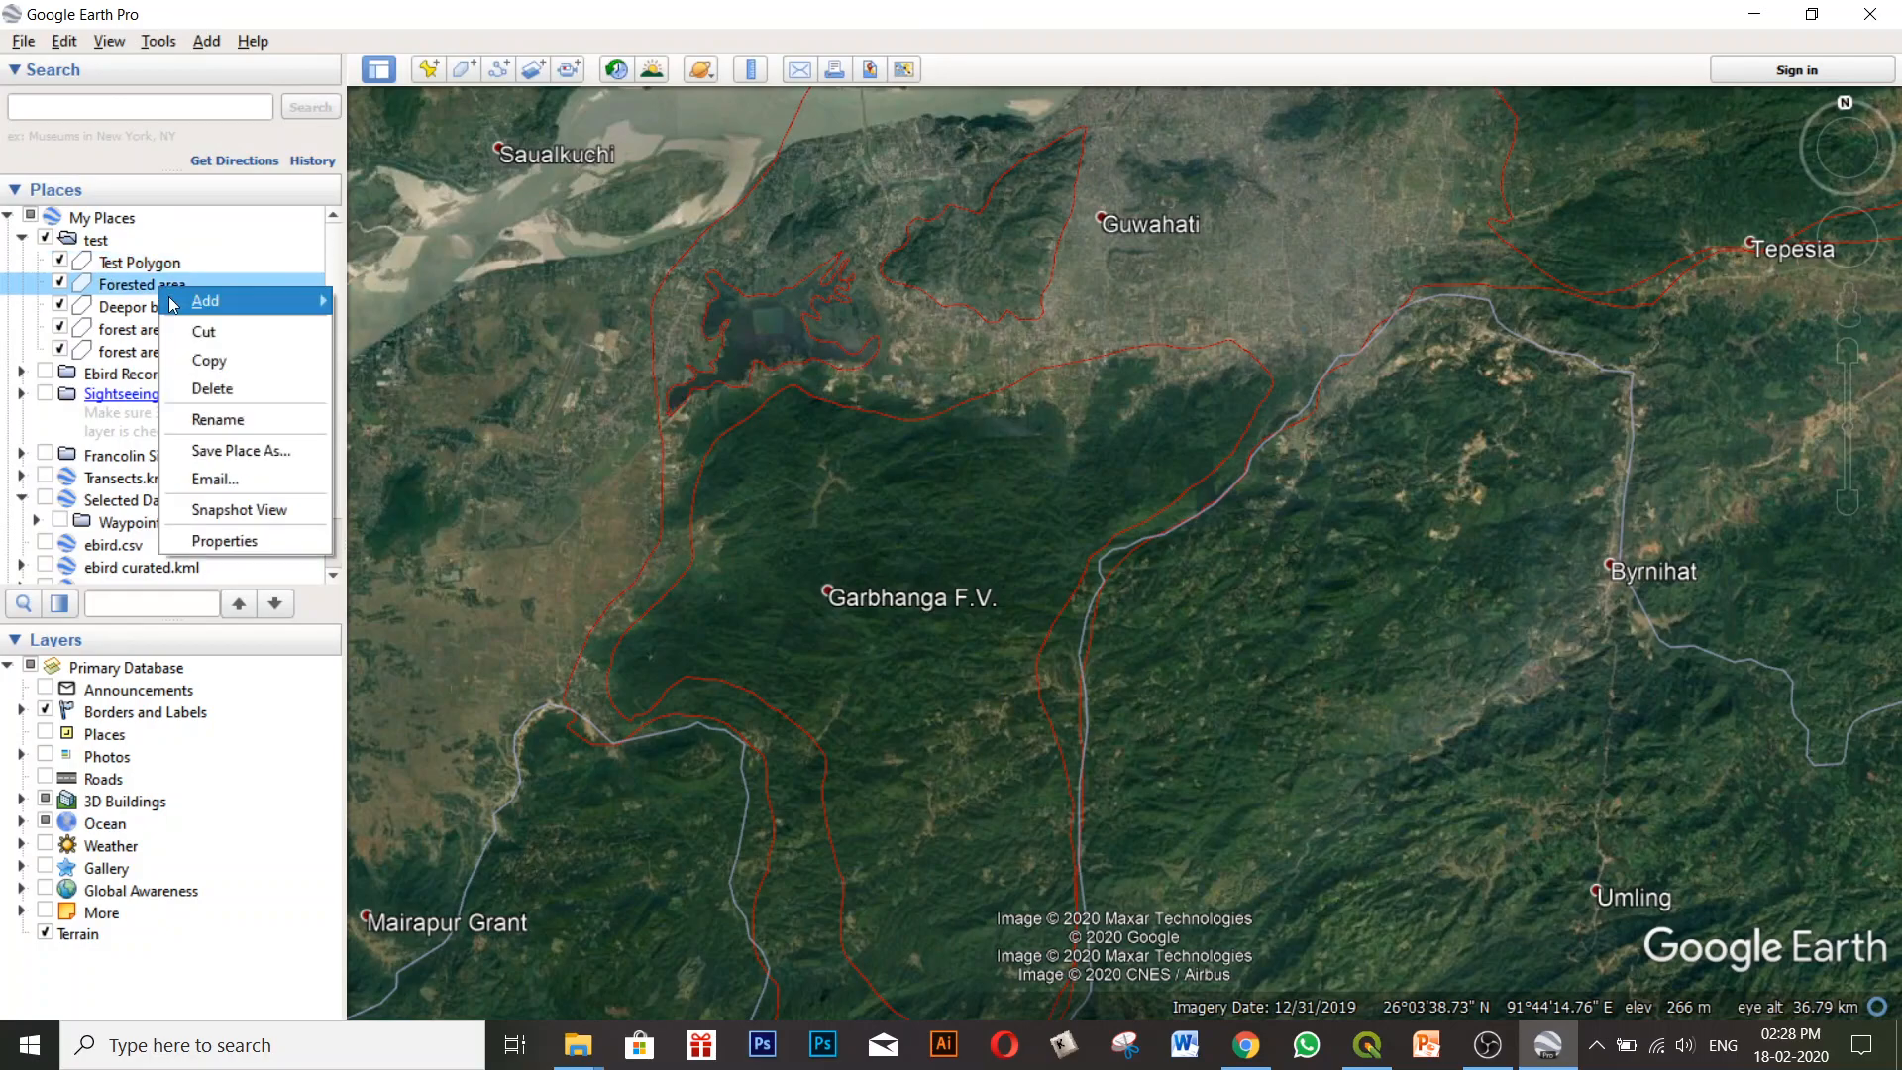
click(249, 454)
text(1)
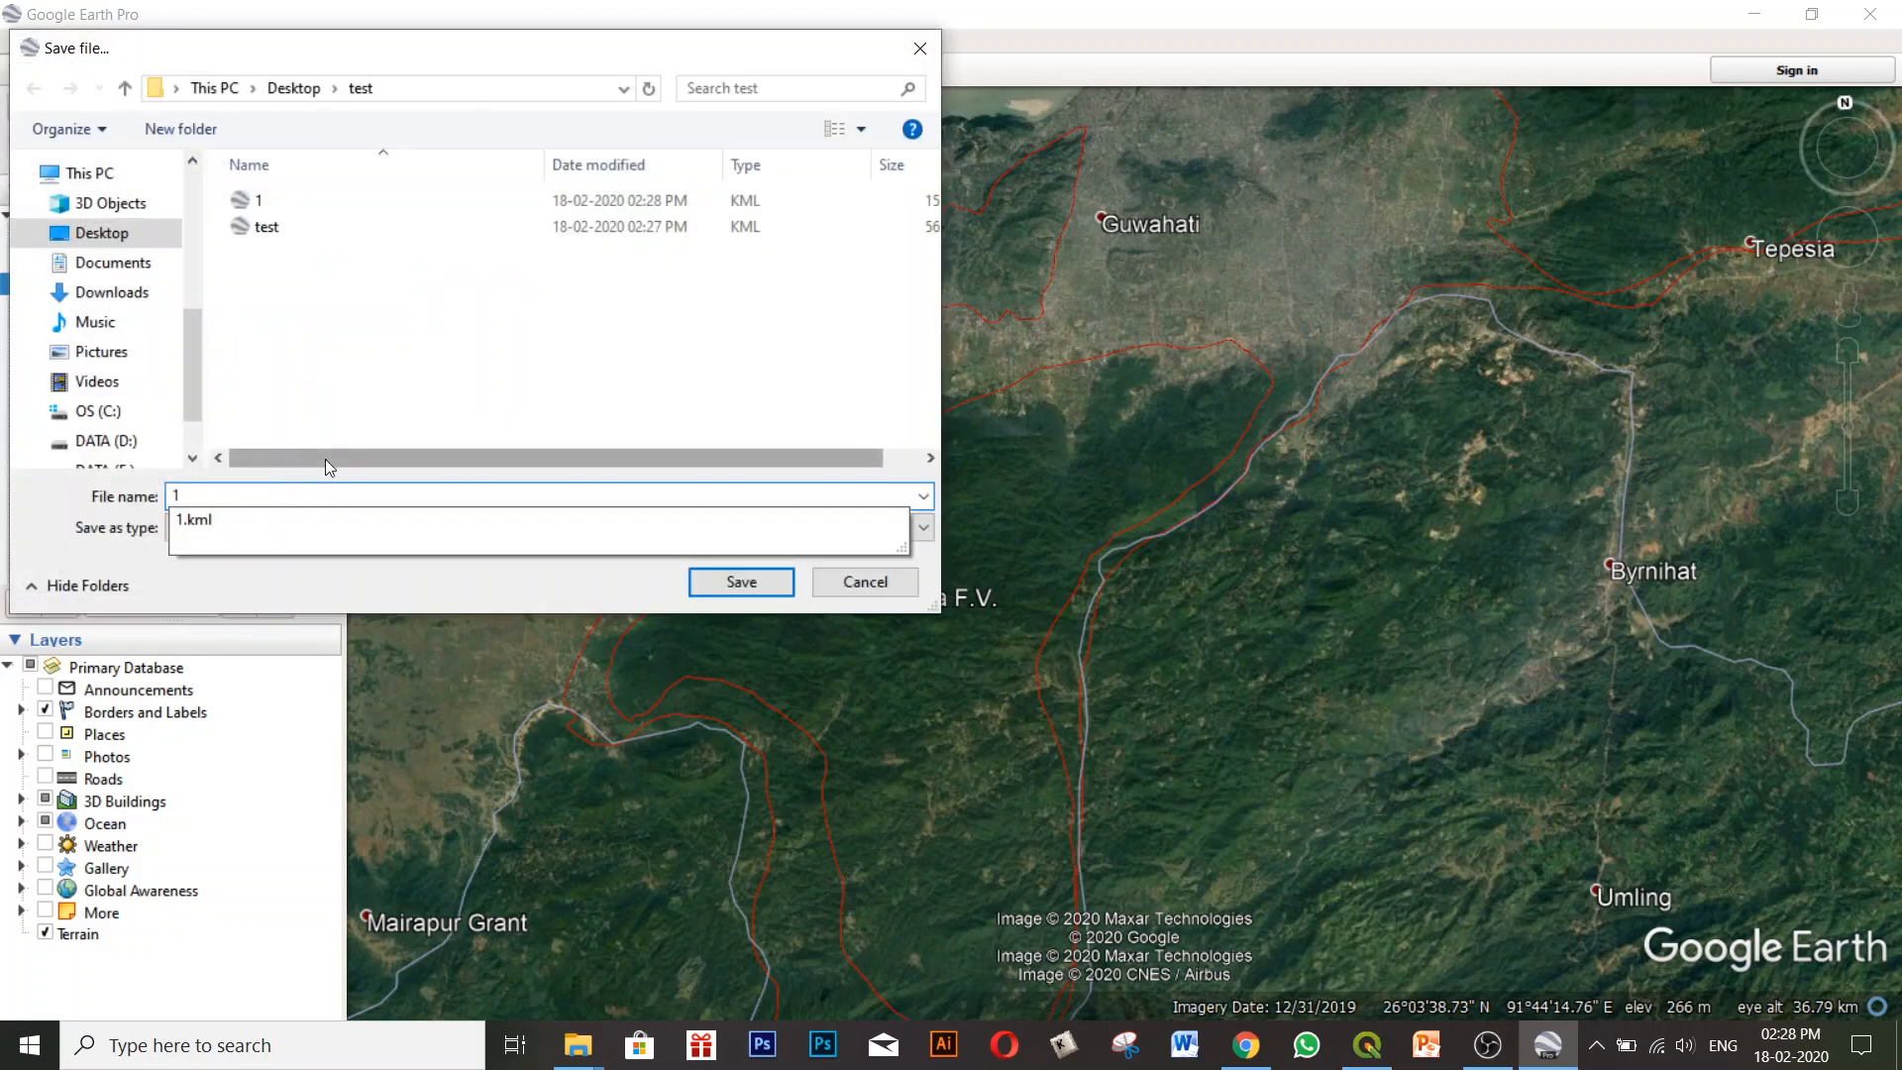
key(BackSpace)
text(2)
click(729, 575)
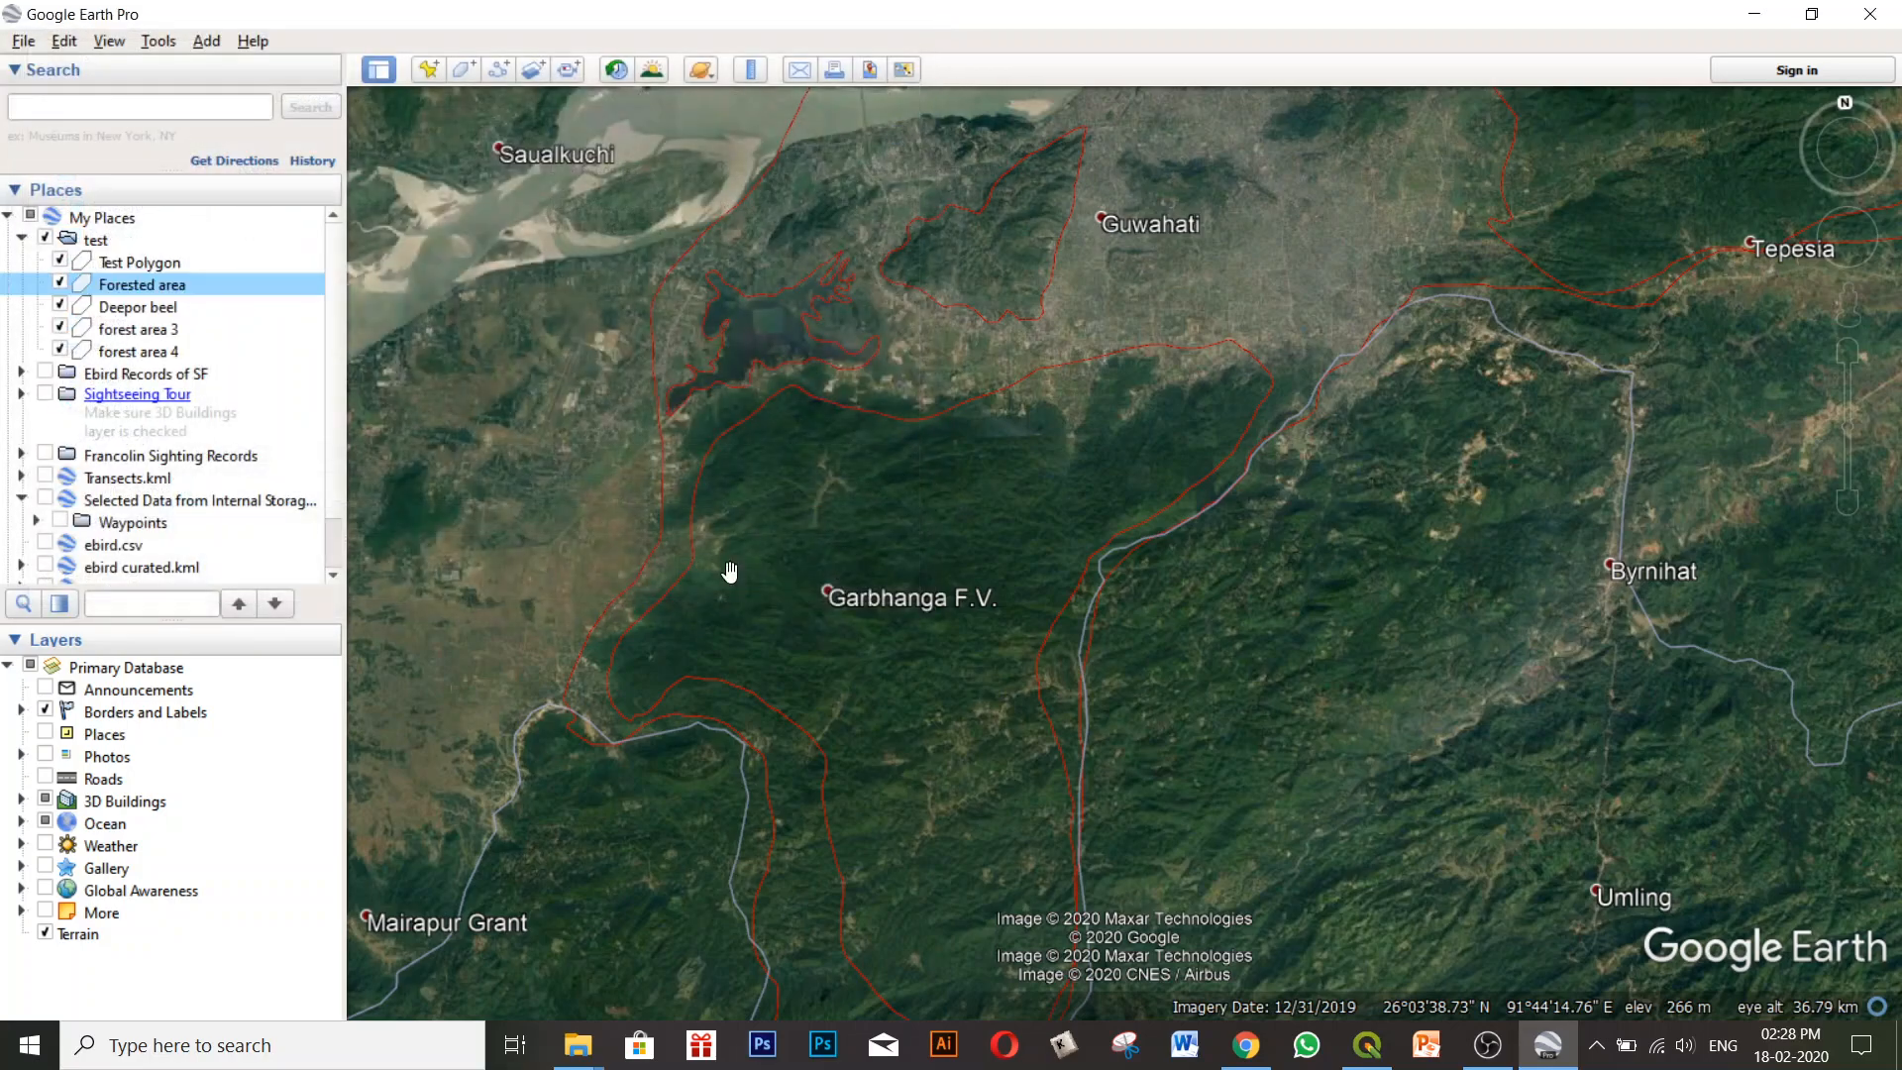
Save the Deepor beel polygon as a KML file named "Deepor beel" in the Desktop test folder.
right_click(134, 311)
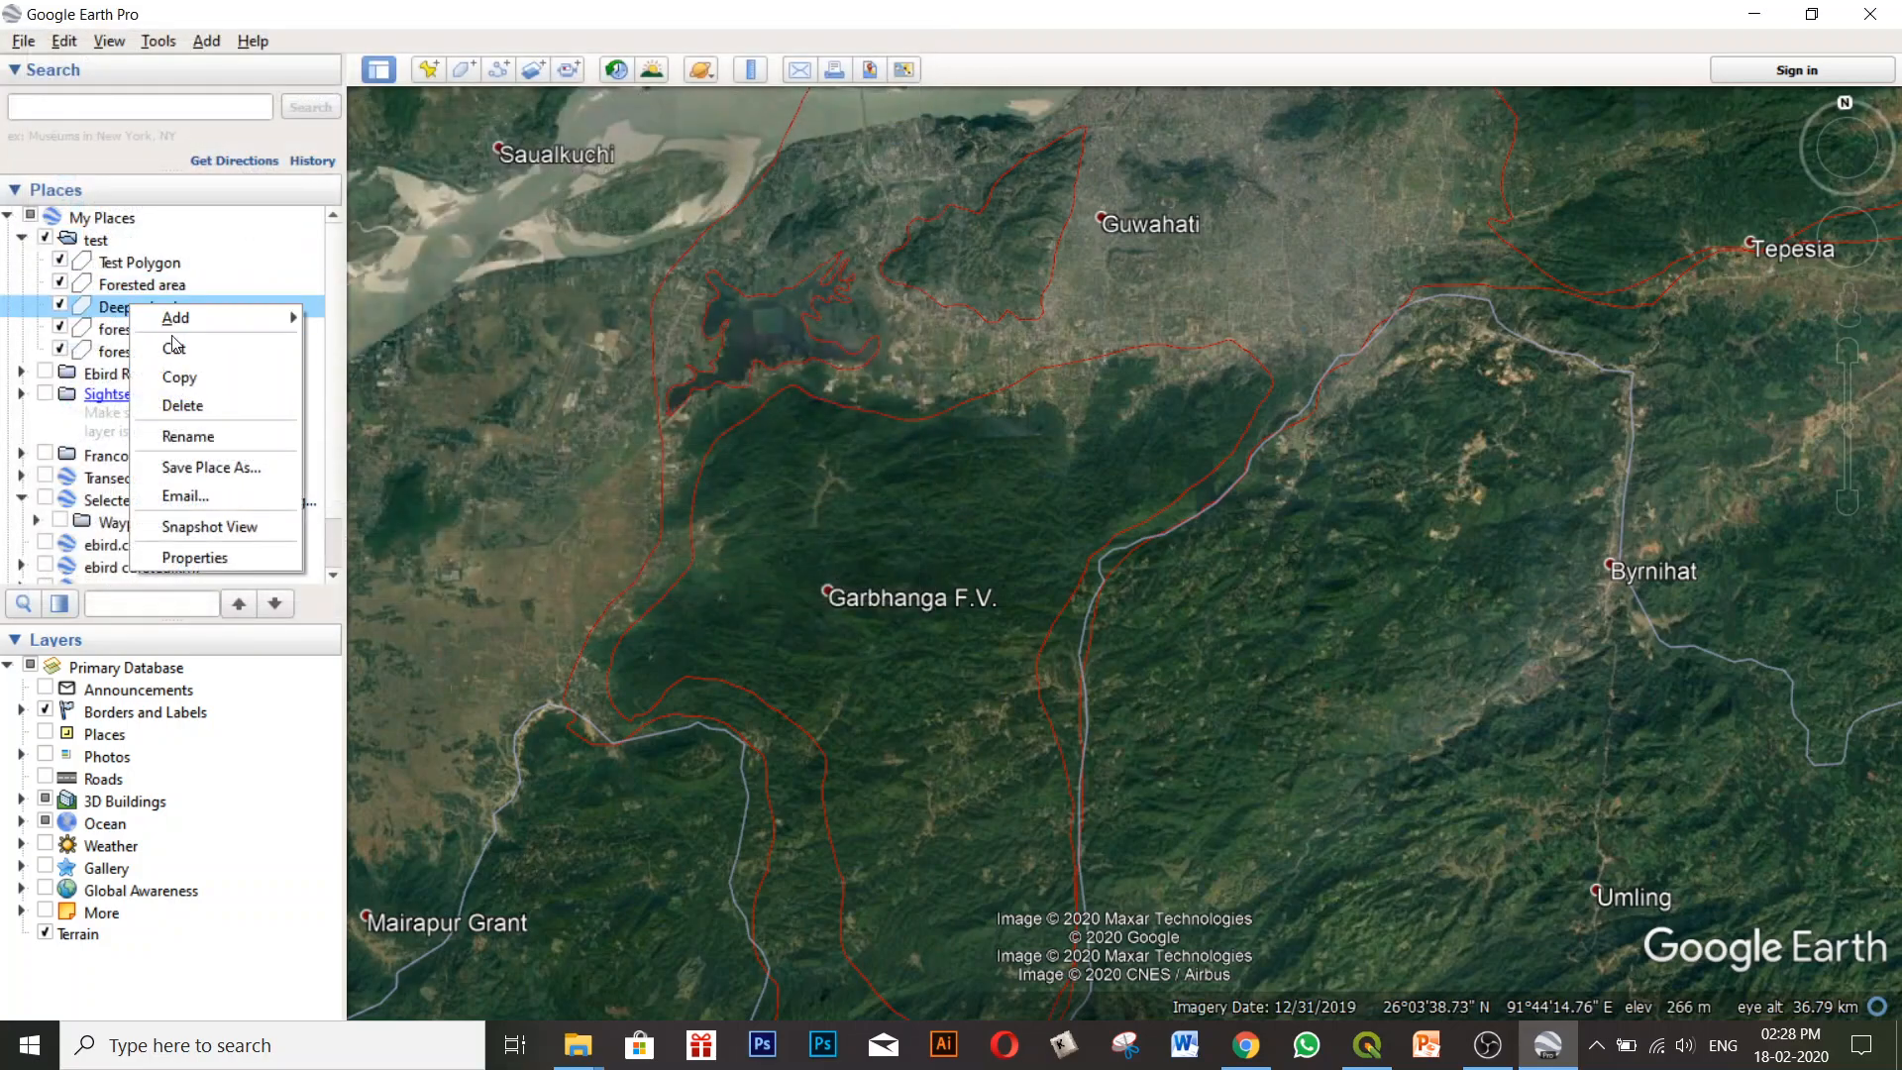
click(239, 468)
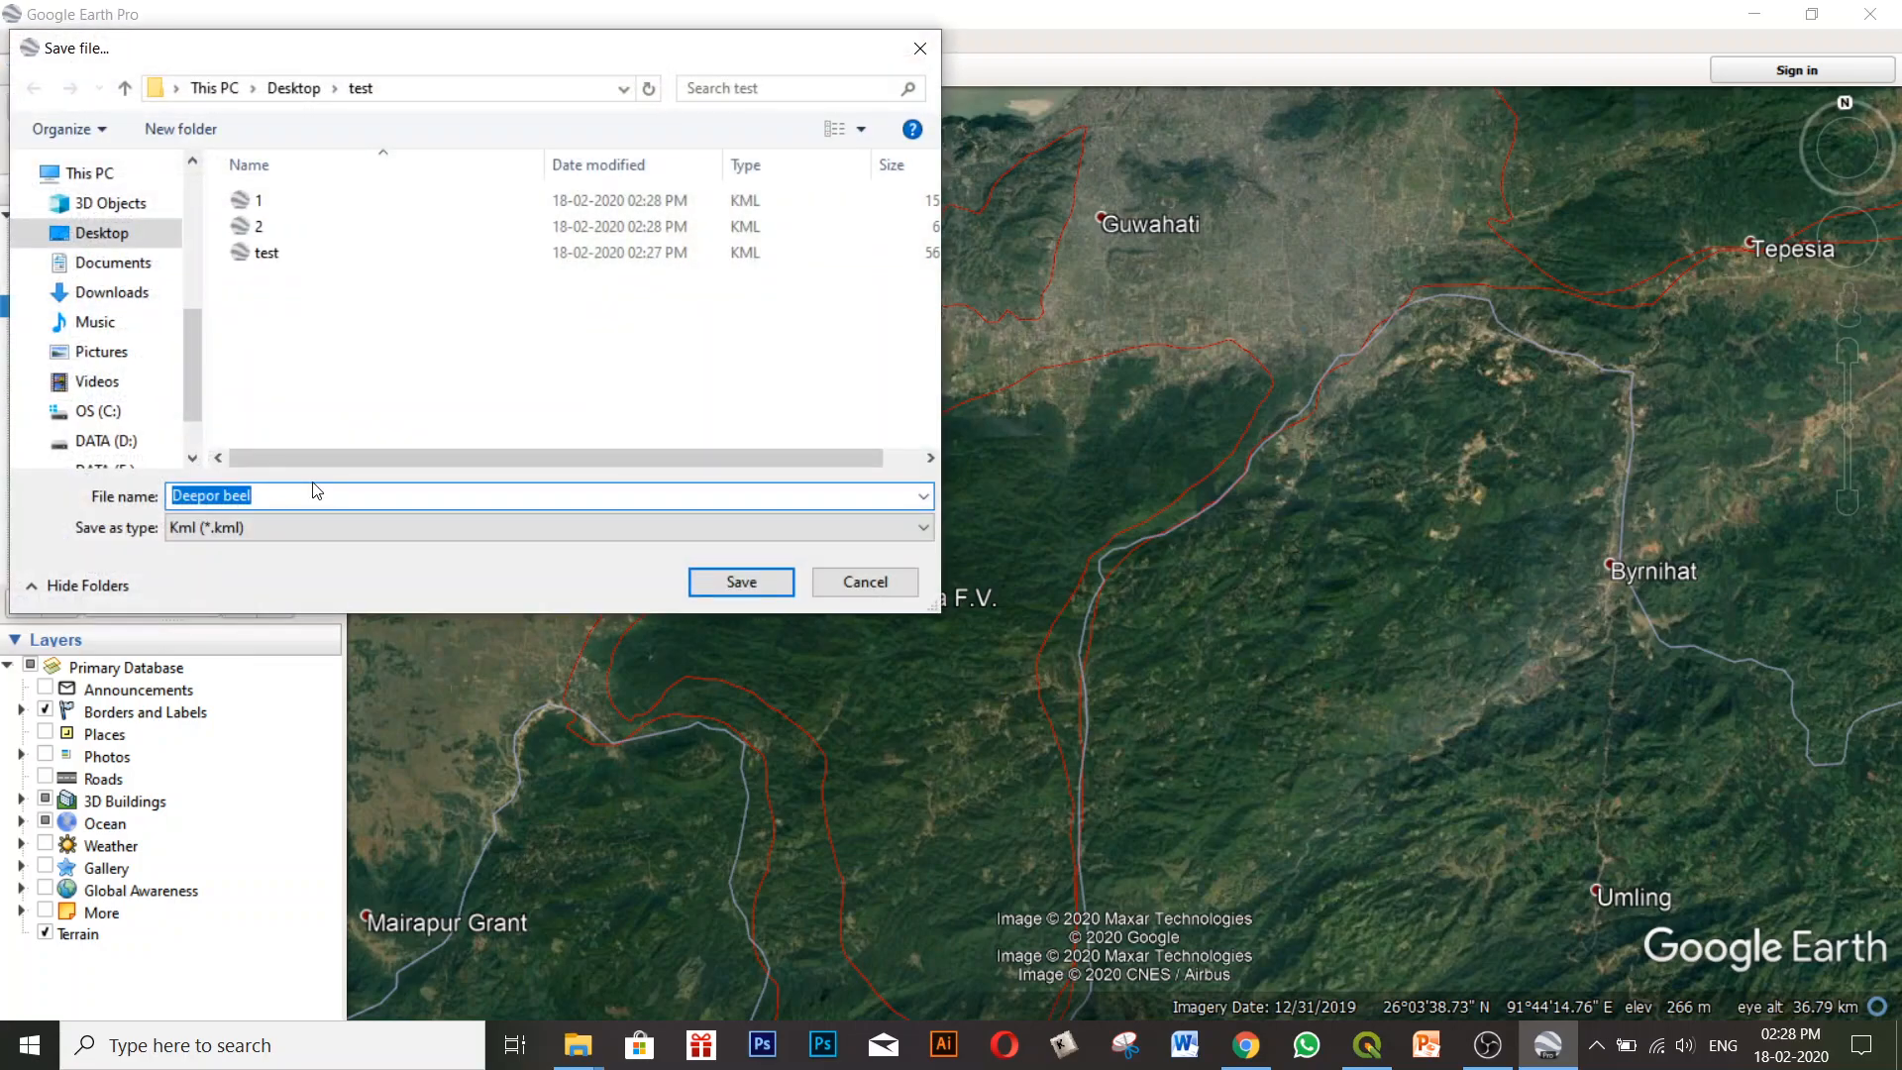
click(741, 581)
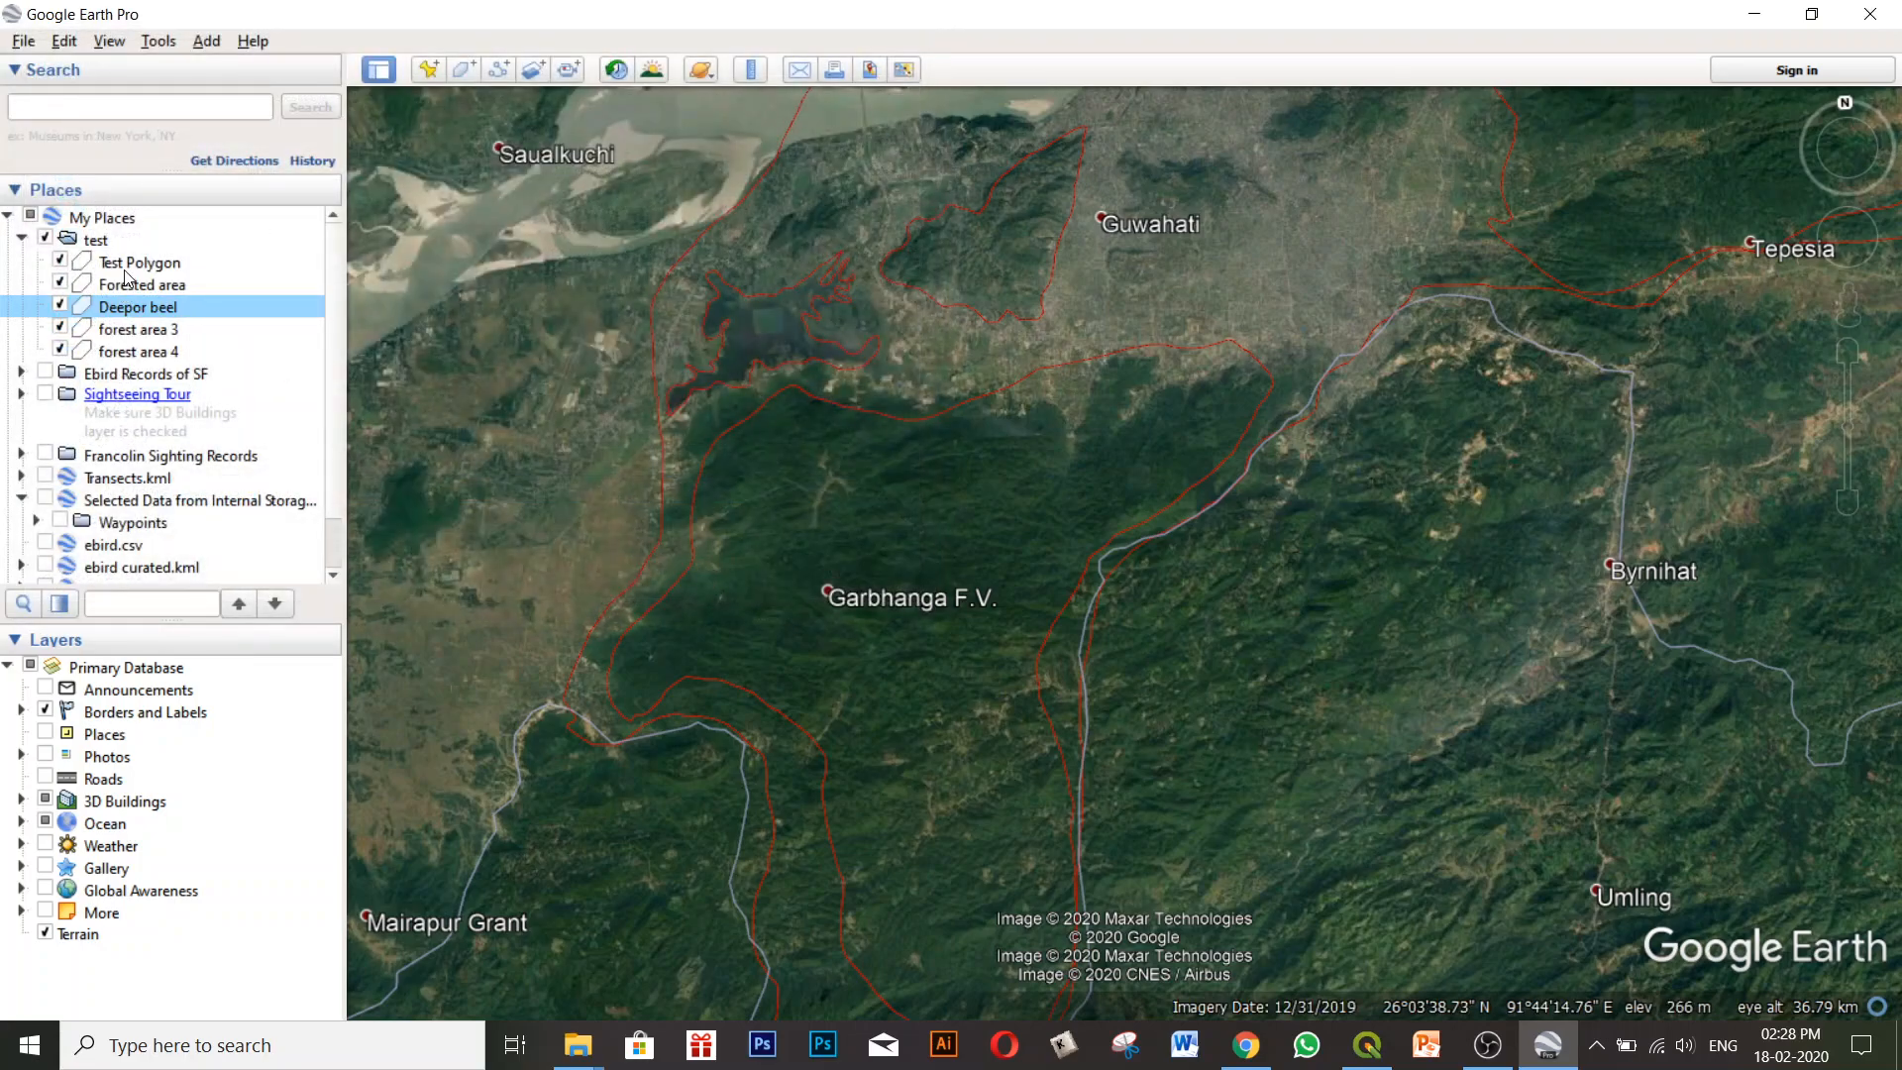
Save Test Polygon again as a KML file under its own name, "Test Polygon", in the Desktop test folder.
right_click(129, 265)
click(226, 396)
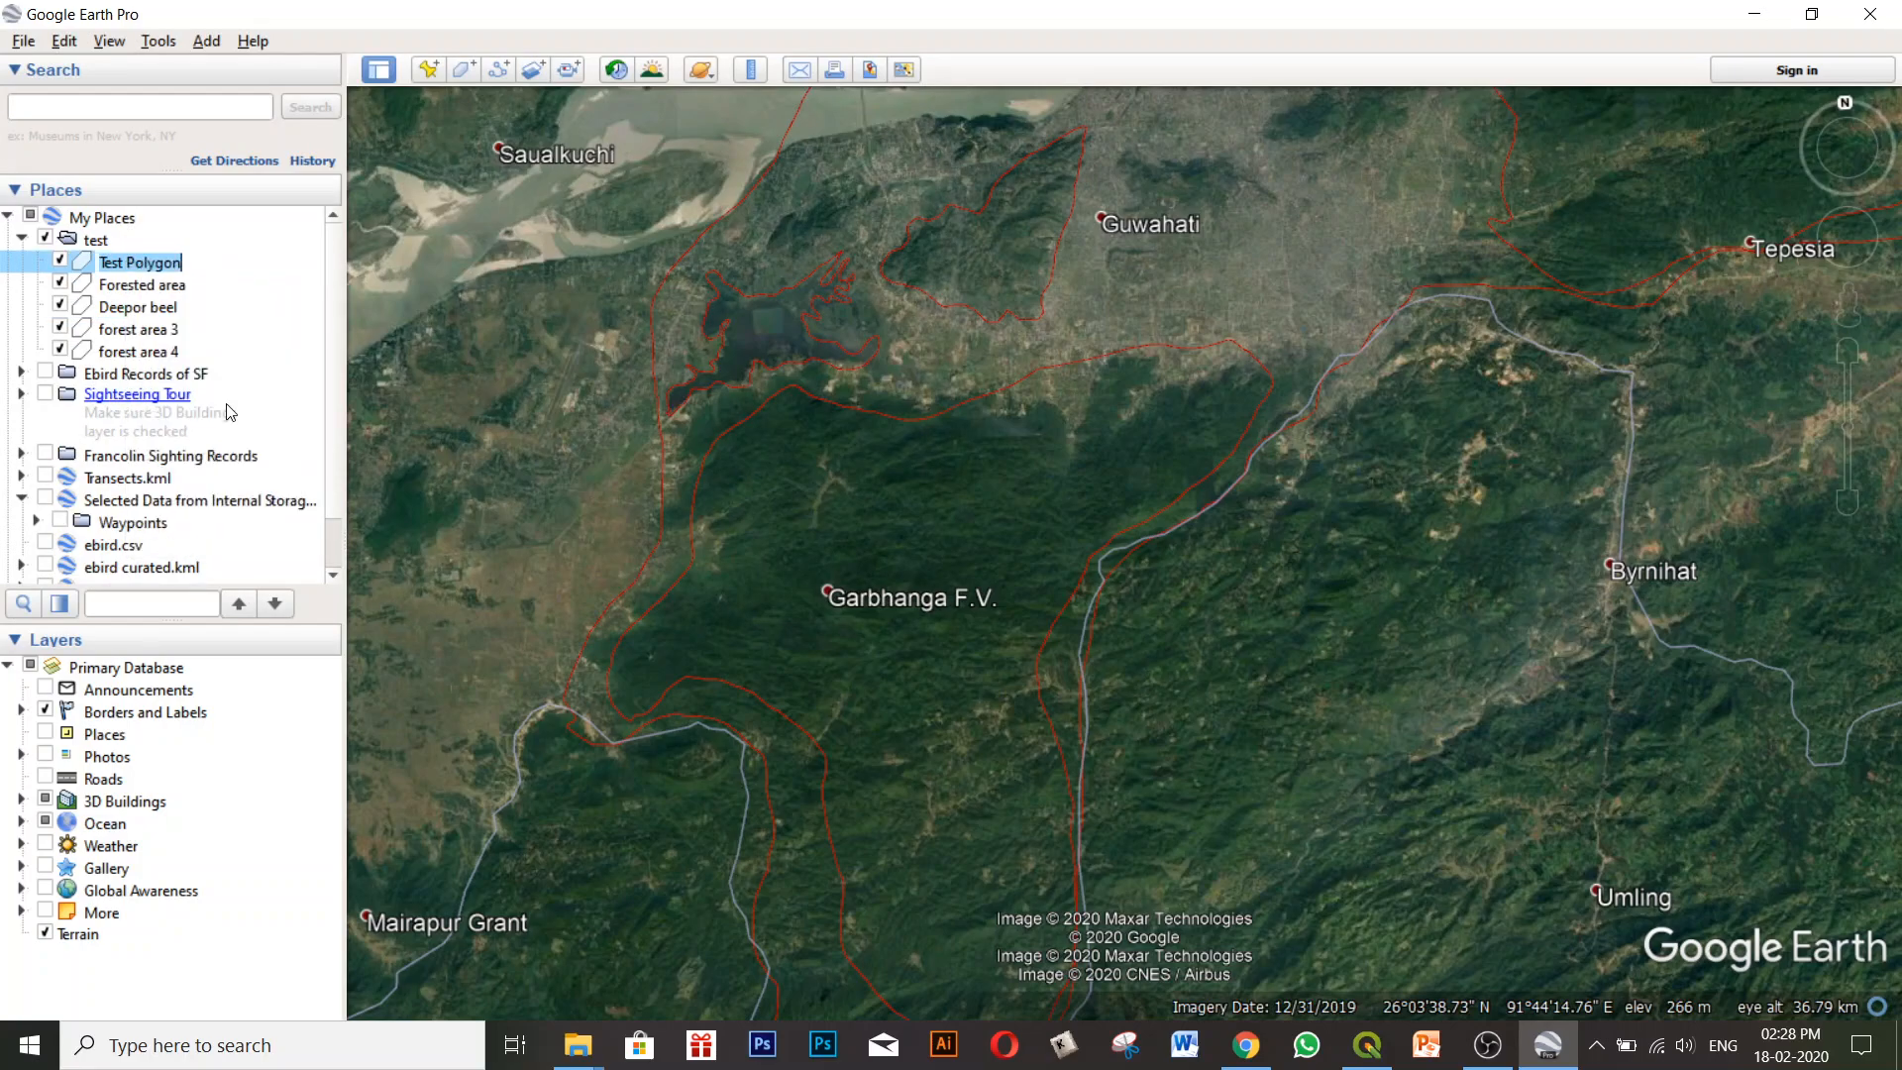
key(Return)
right_click(149, 261)
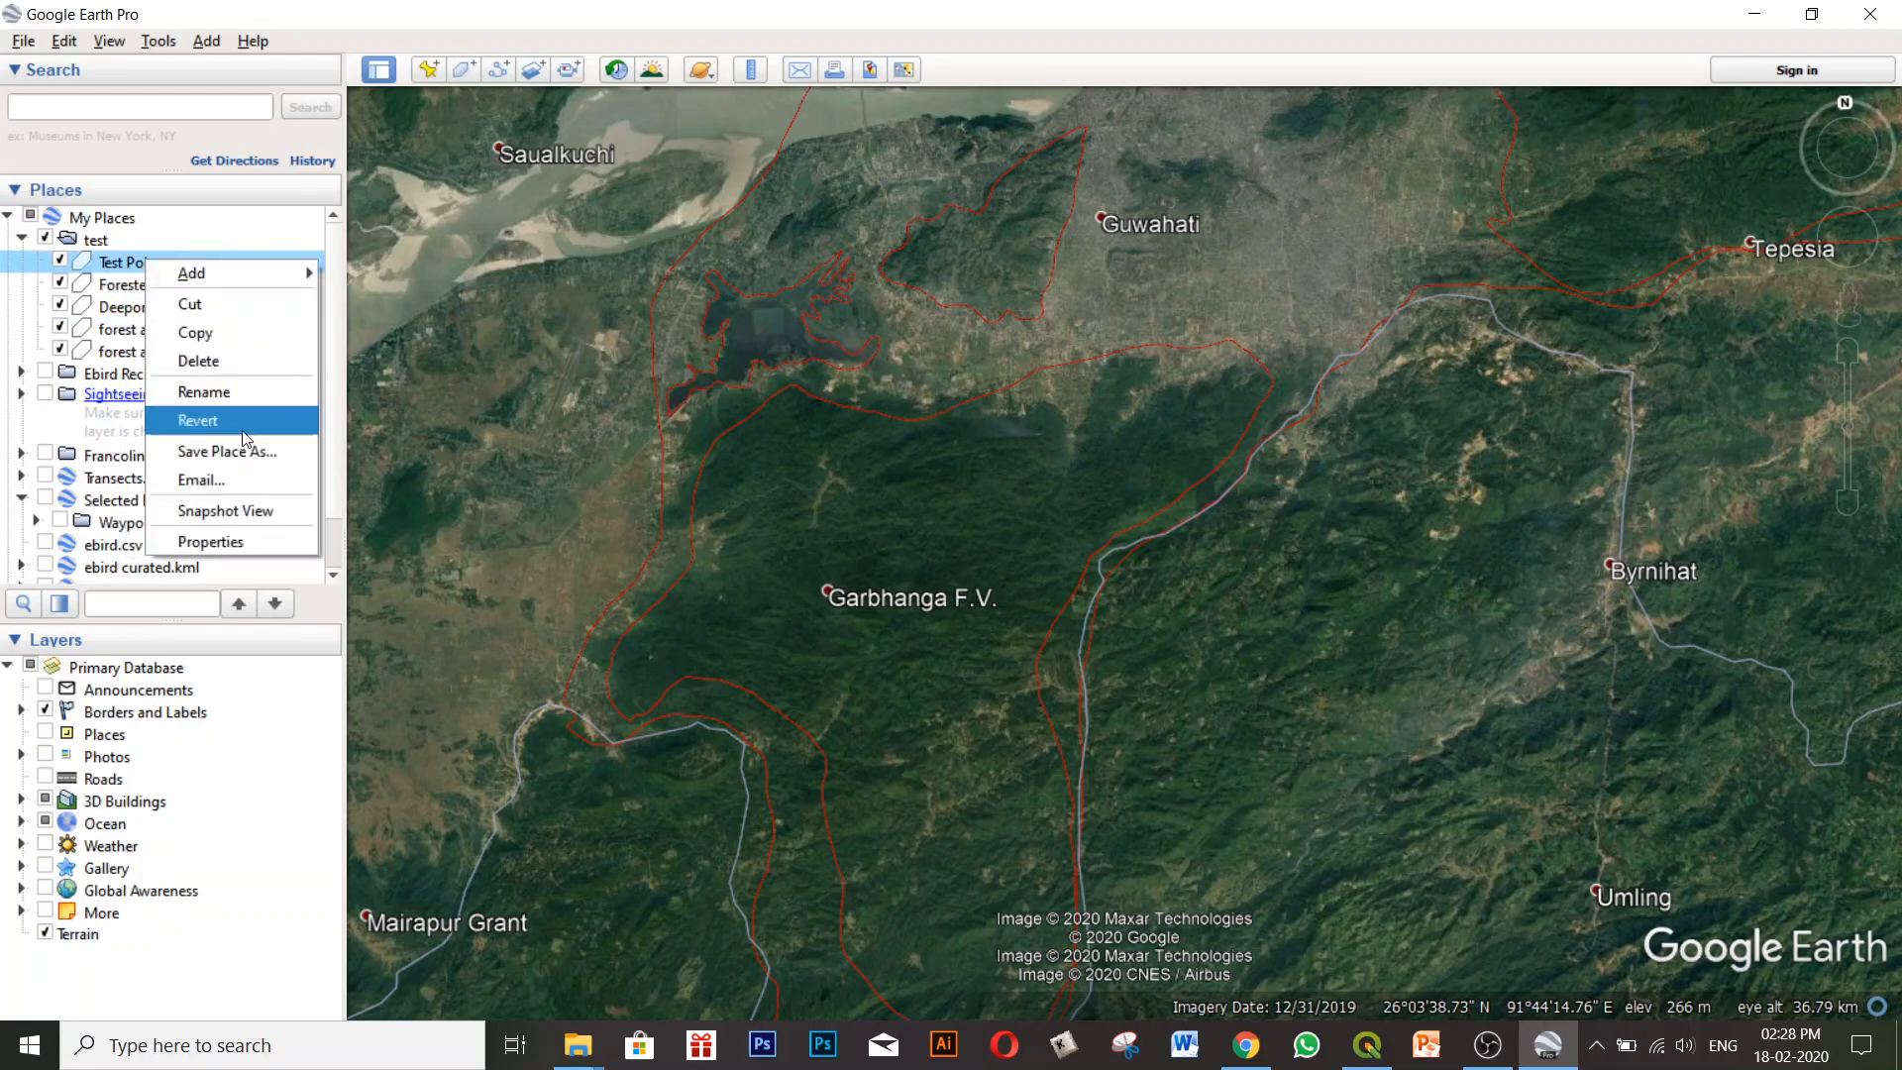
click(255, 450)
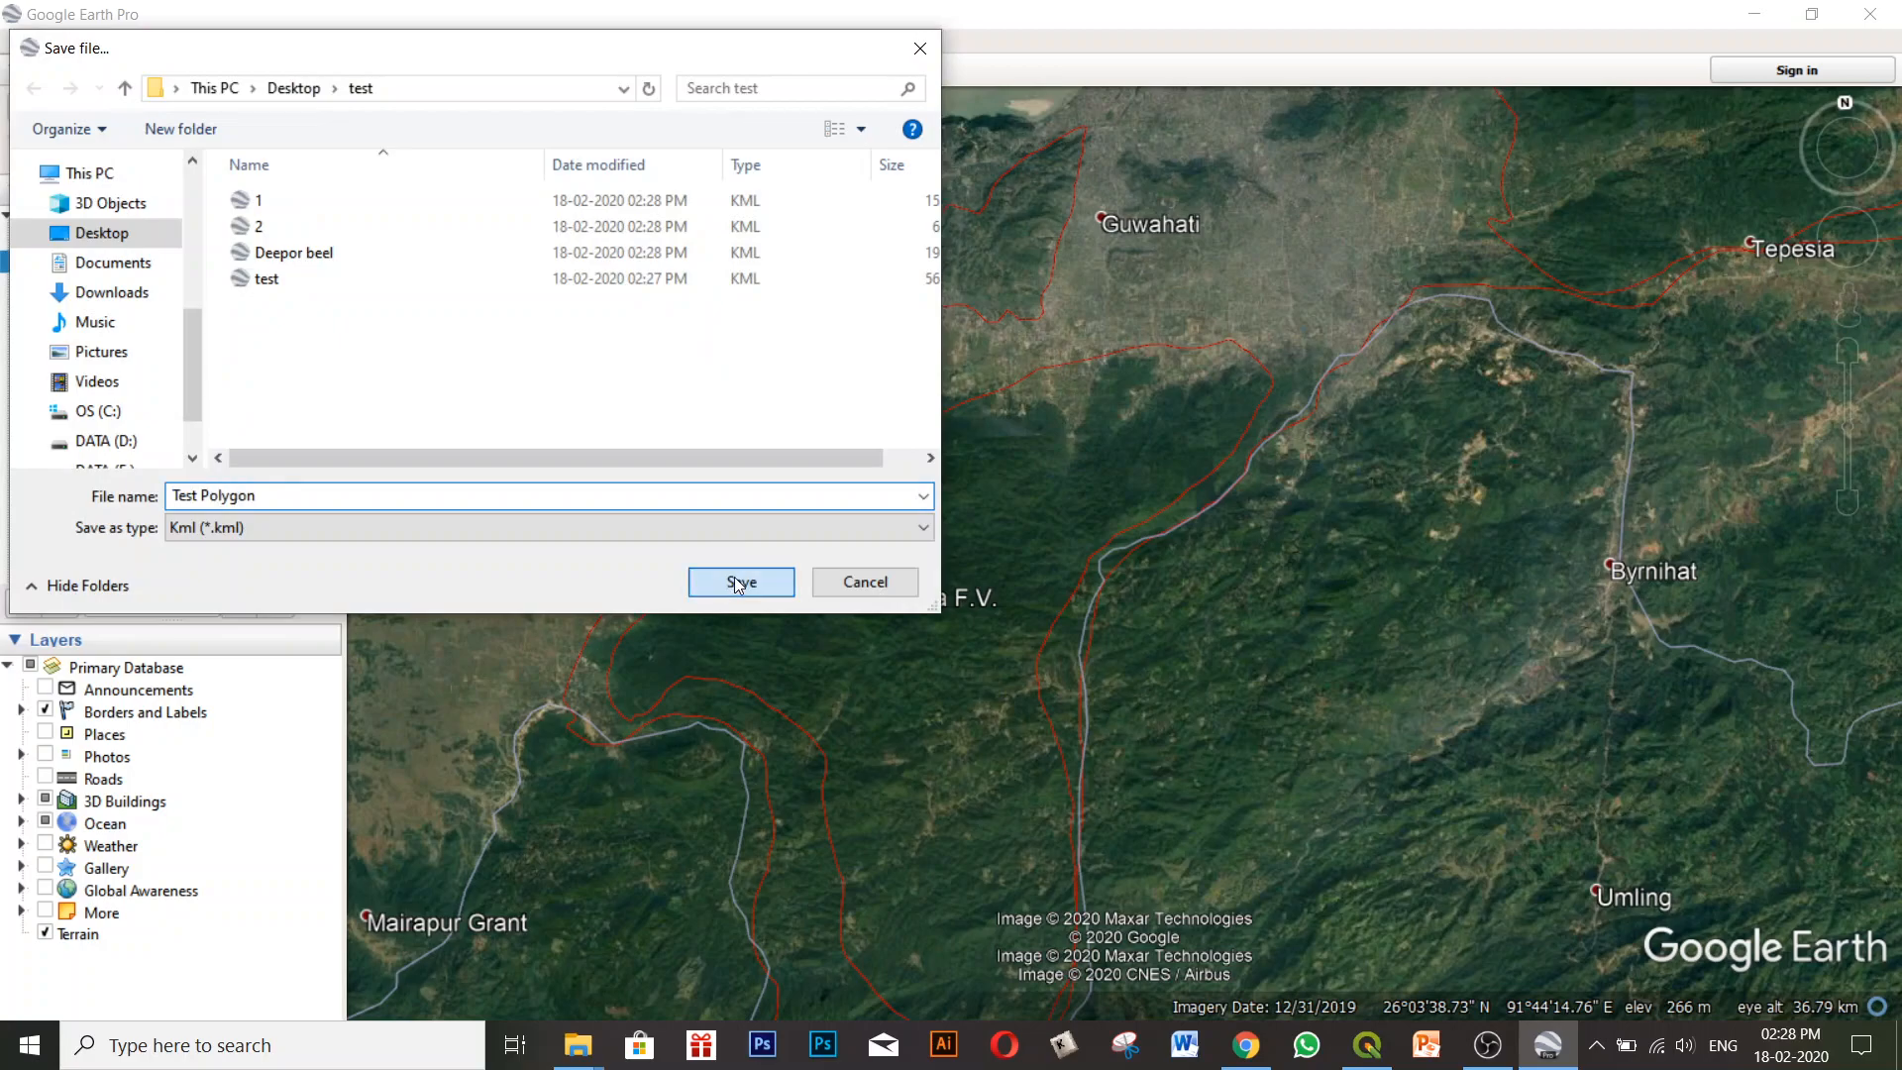
click(741, 579)
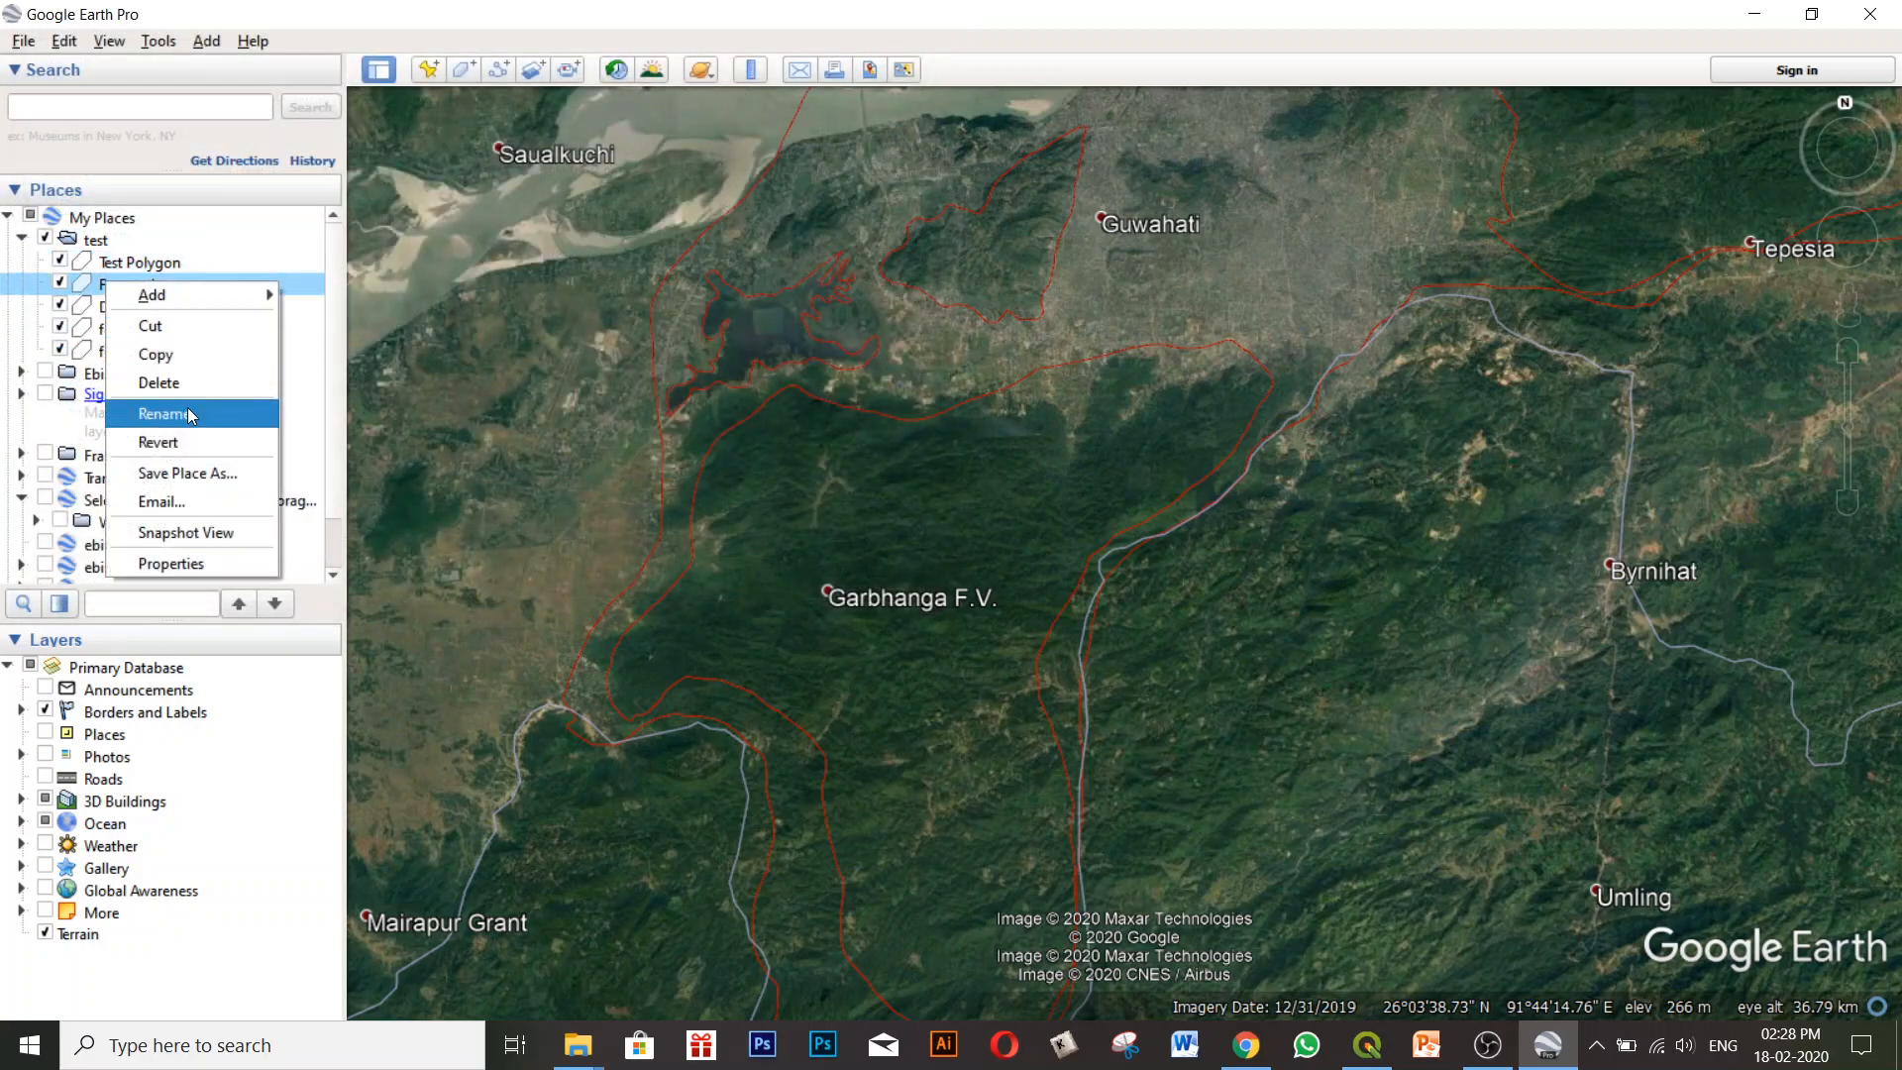
Save the Forested area polygon again as a KML file under its own name, "Forested area", in the test folder.
click(523, 477)
click(182, 304)
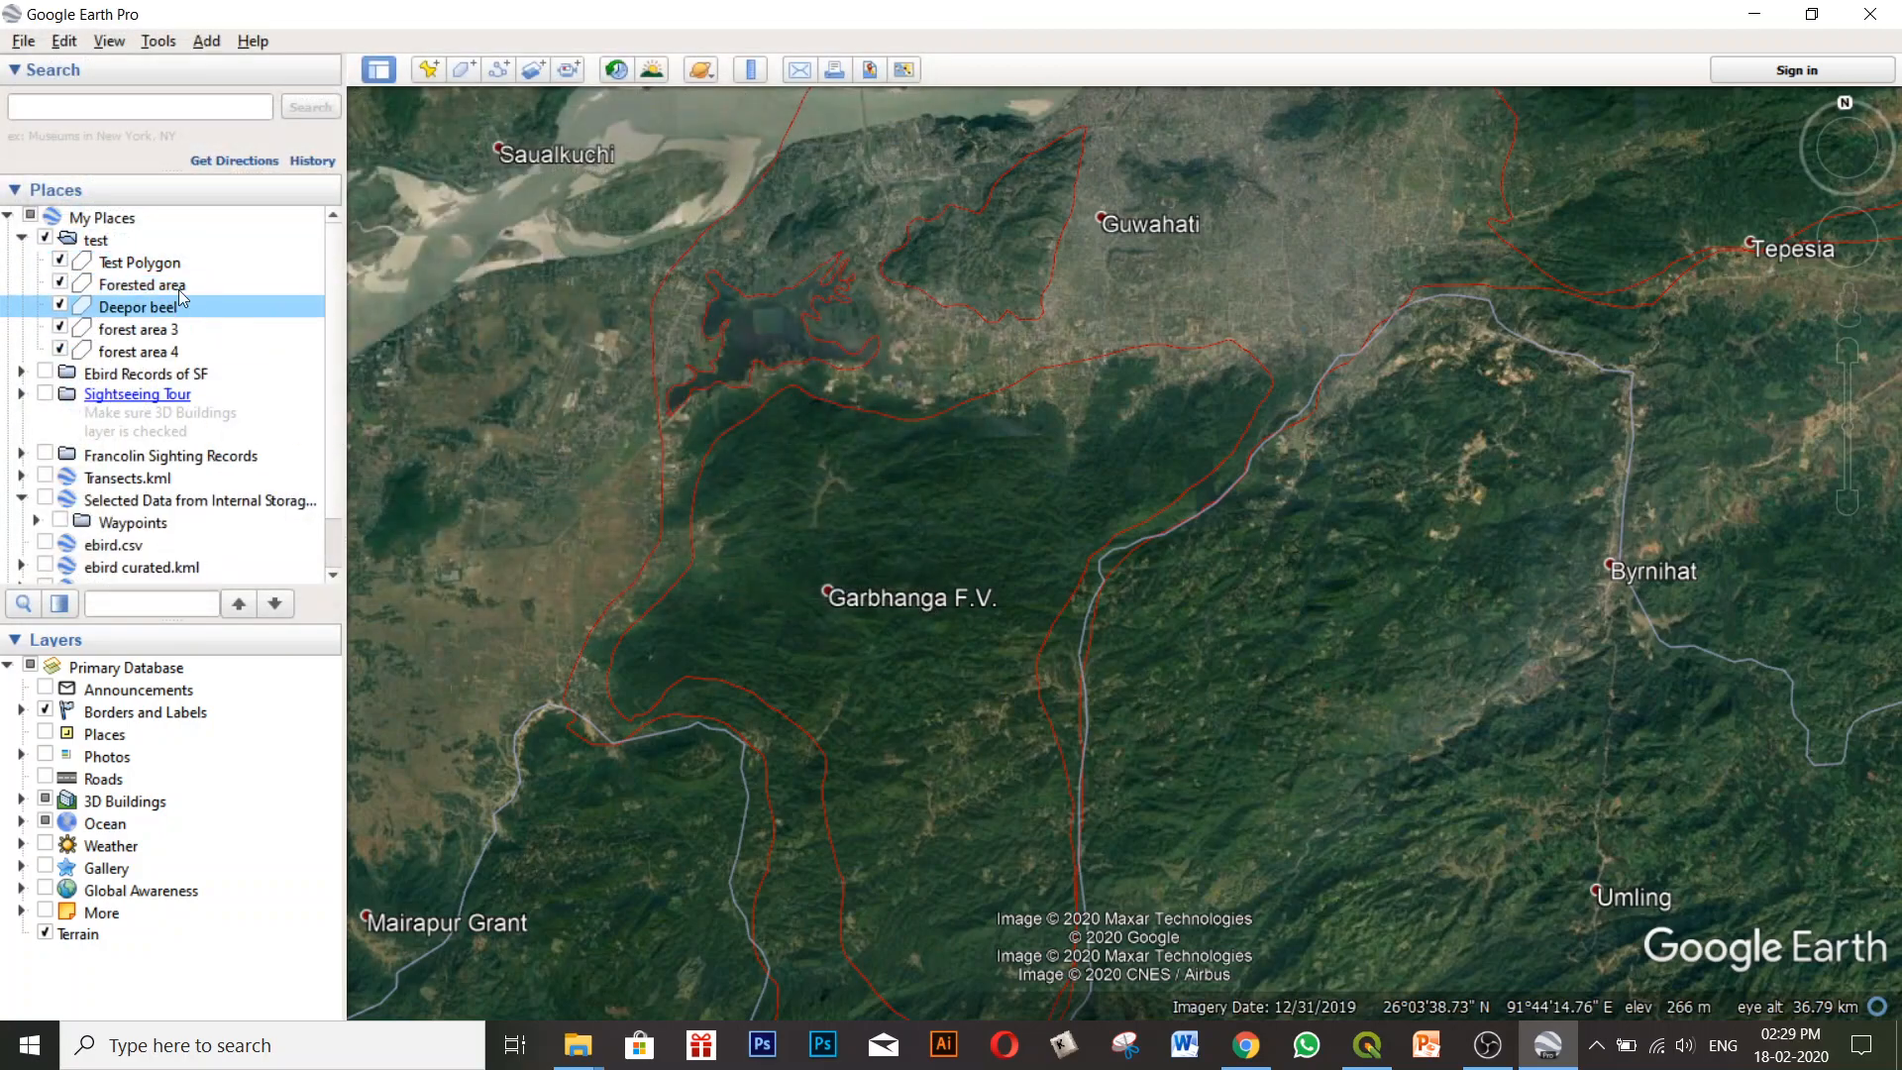
right_click(178, 289)
click(231, 451)
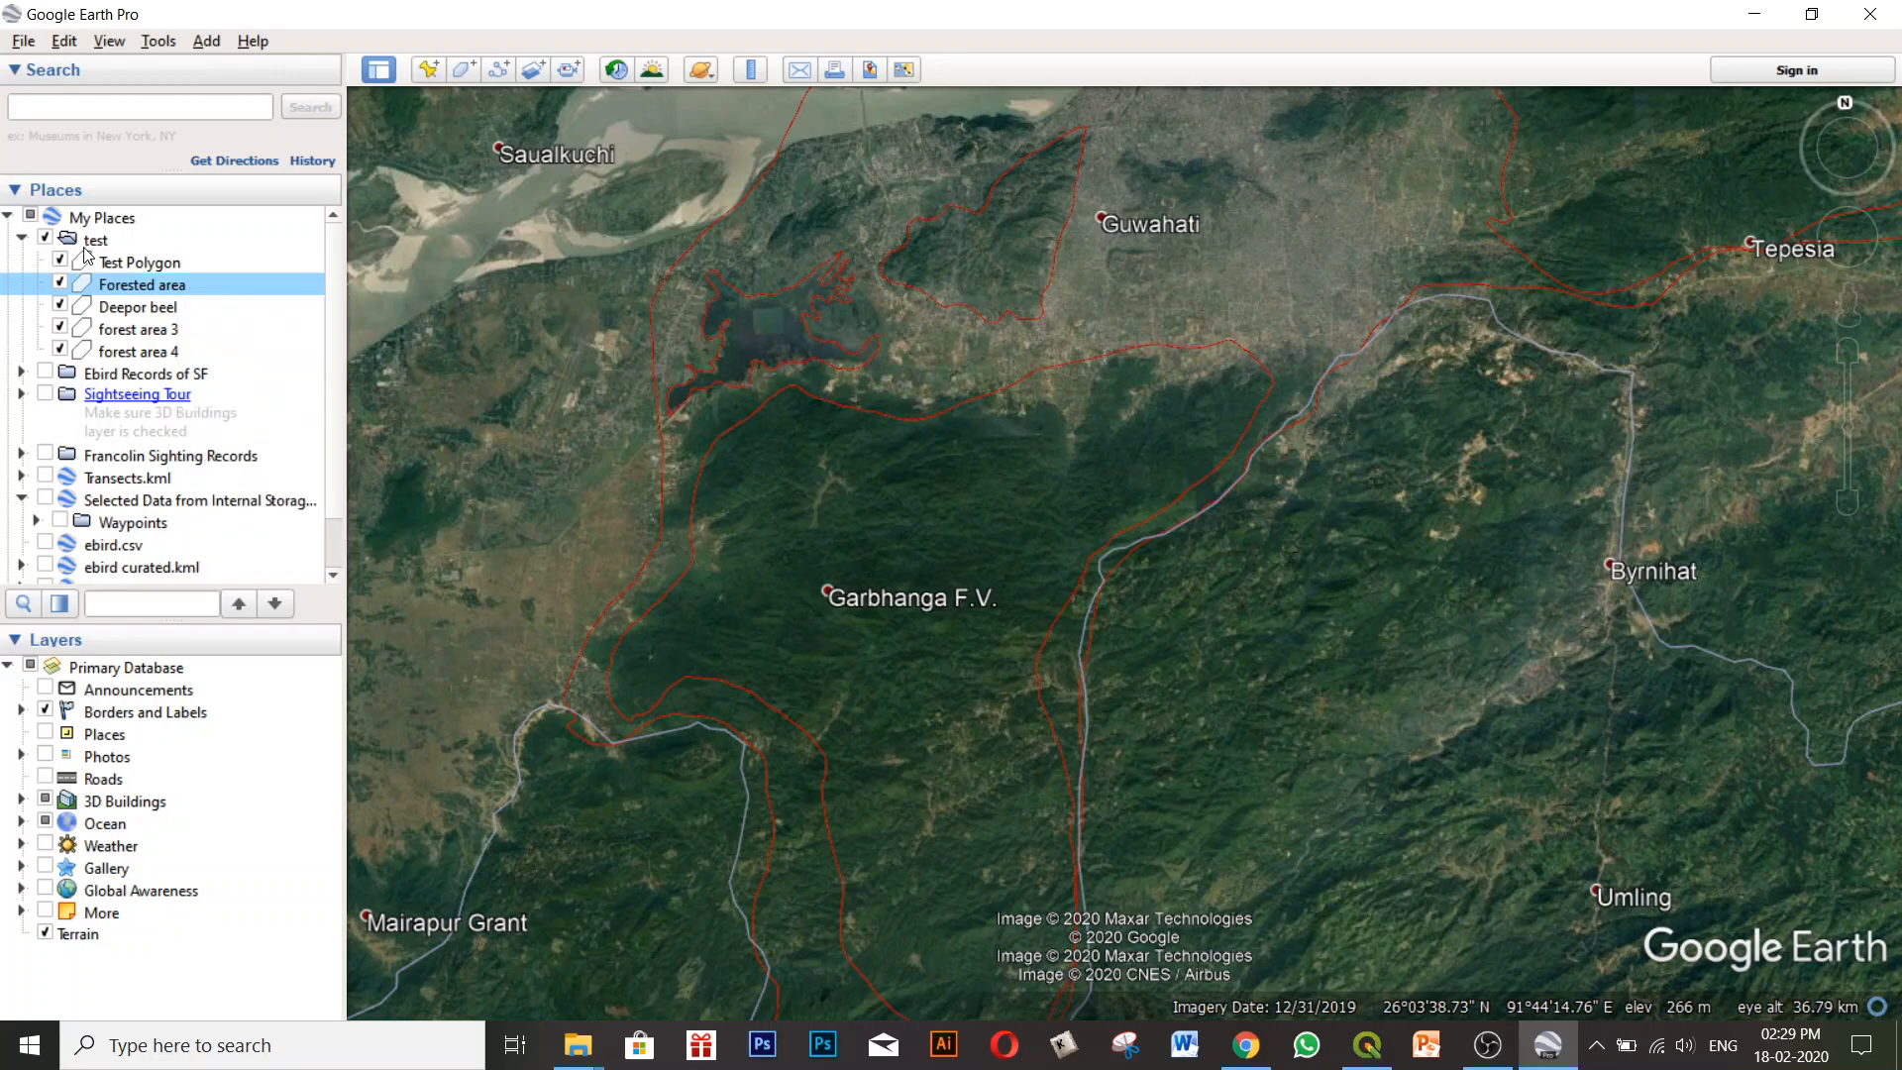
right_click(121, 291)
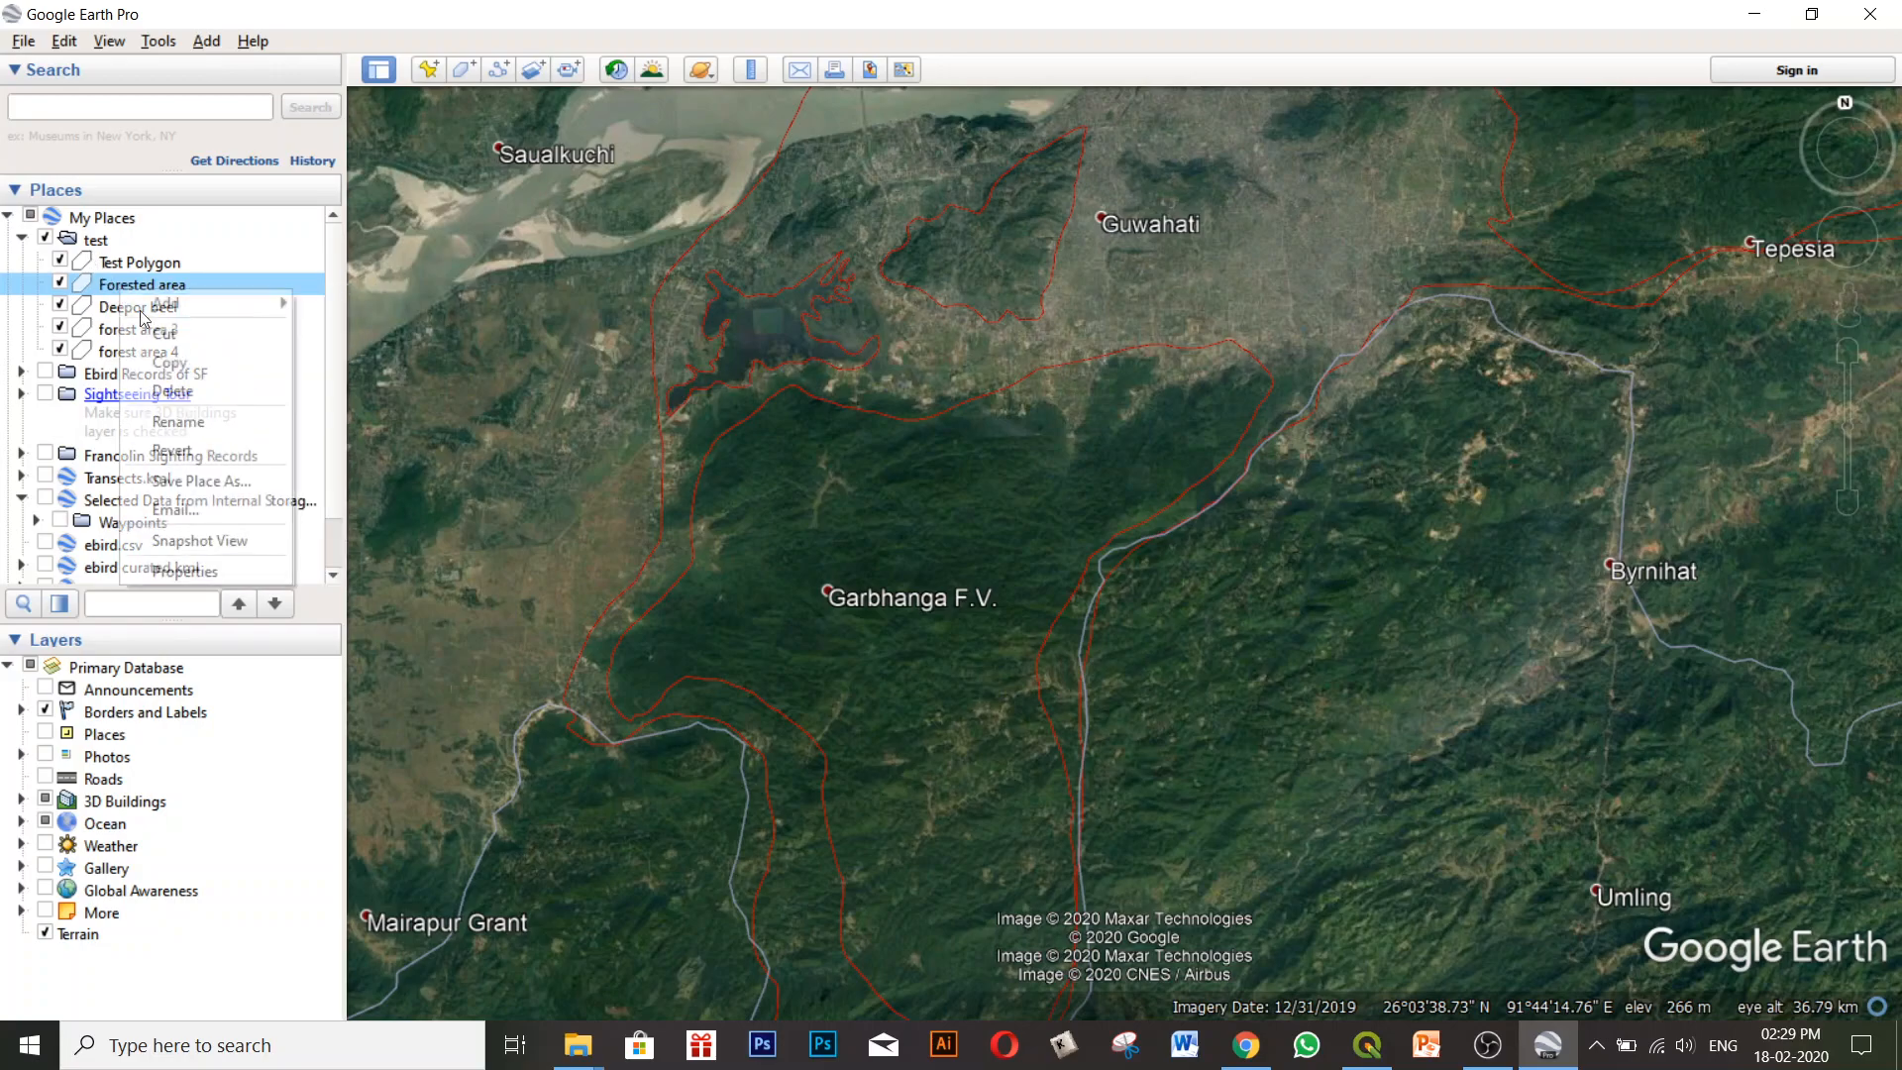
click(228, 481)
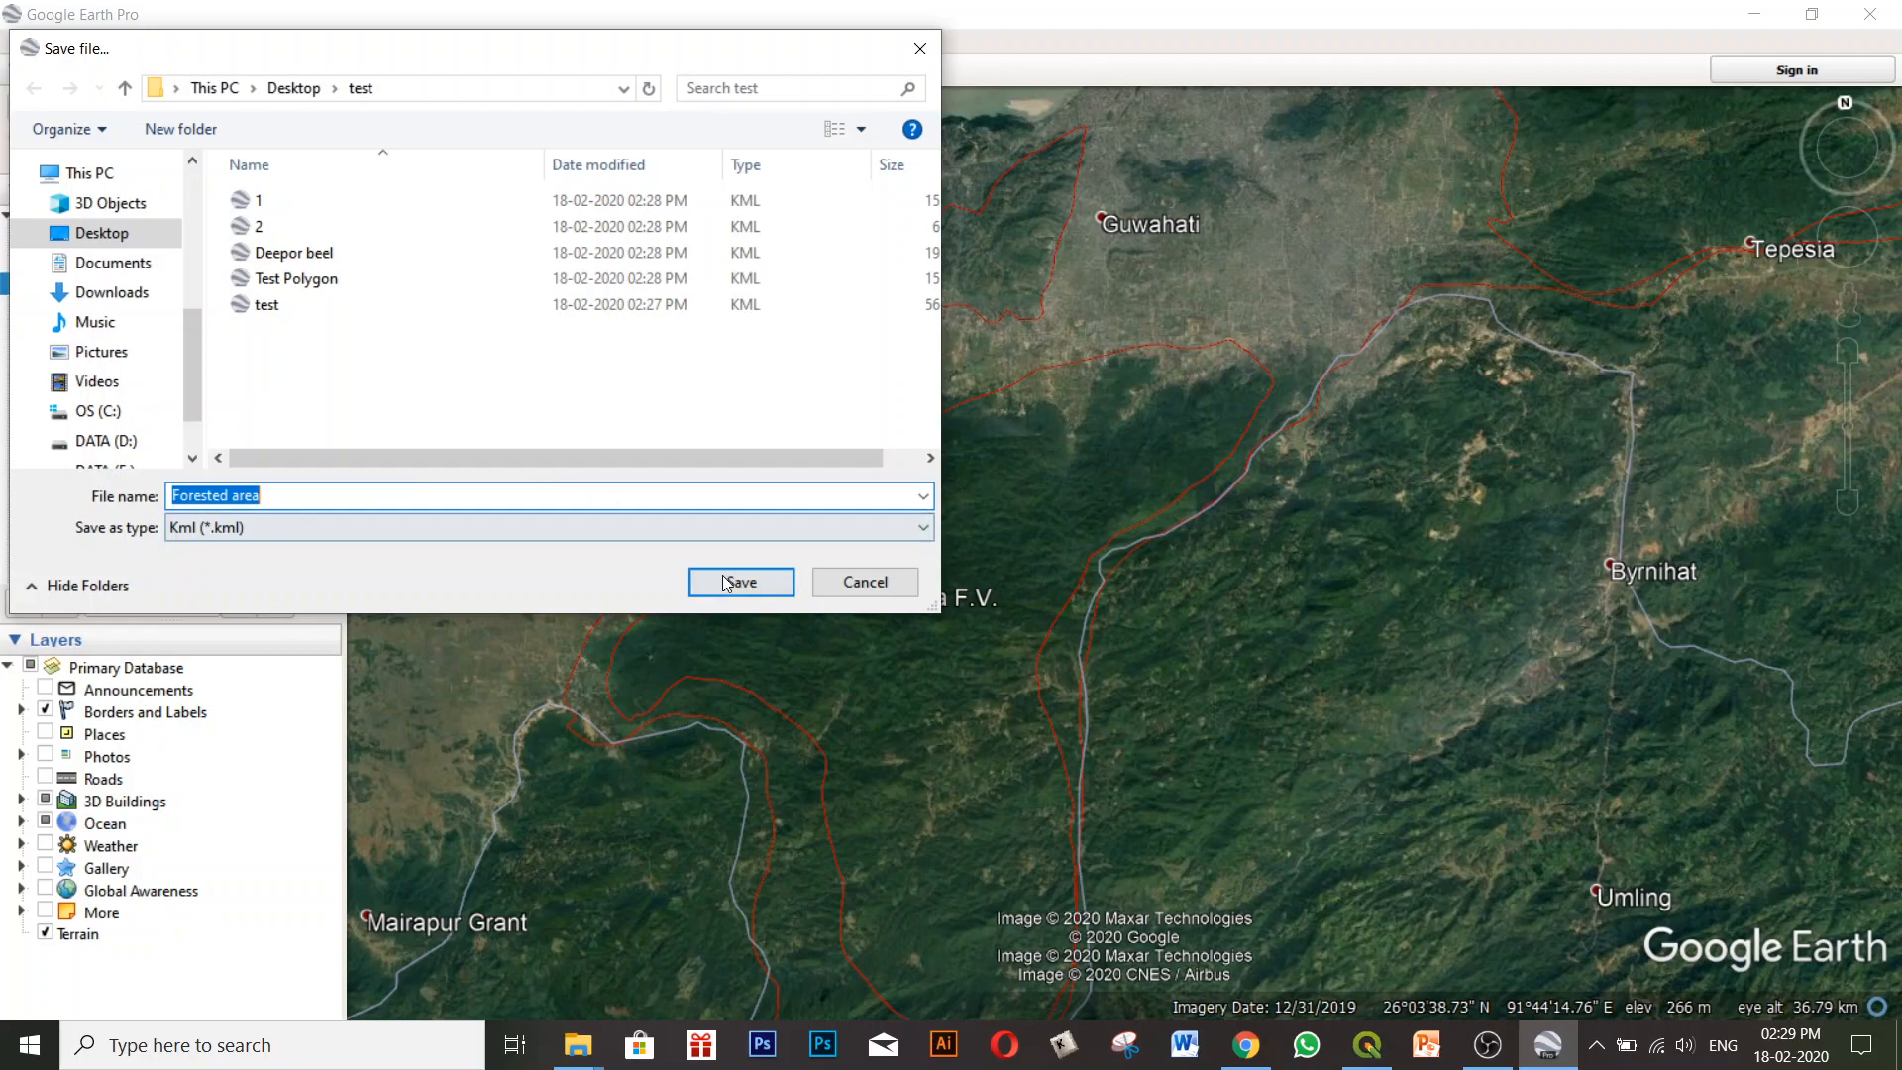
click(723, 576)
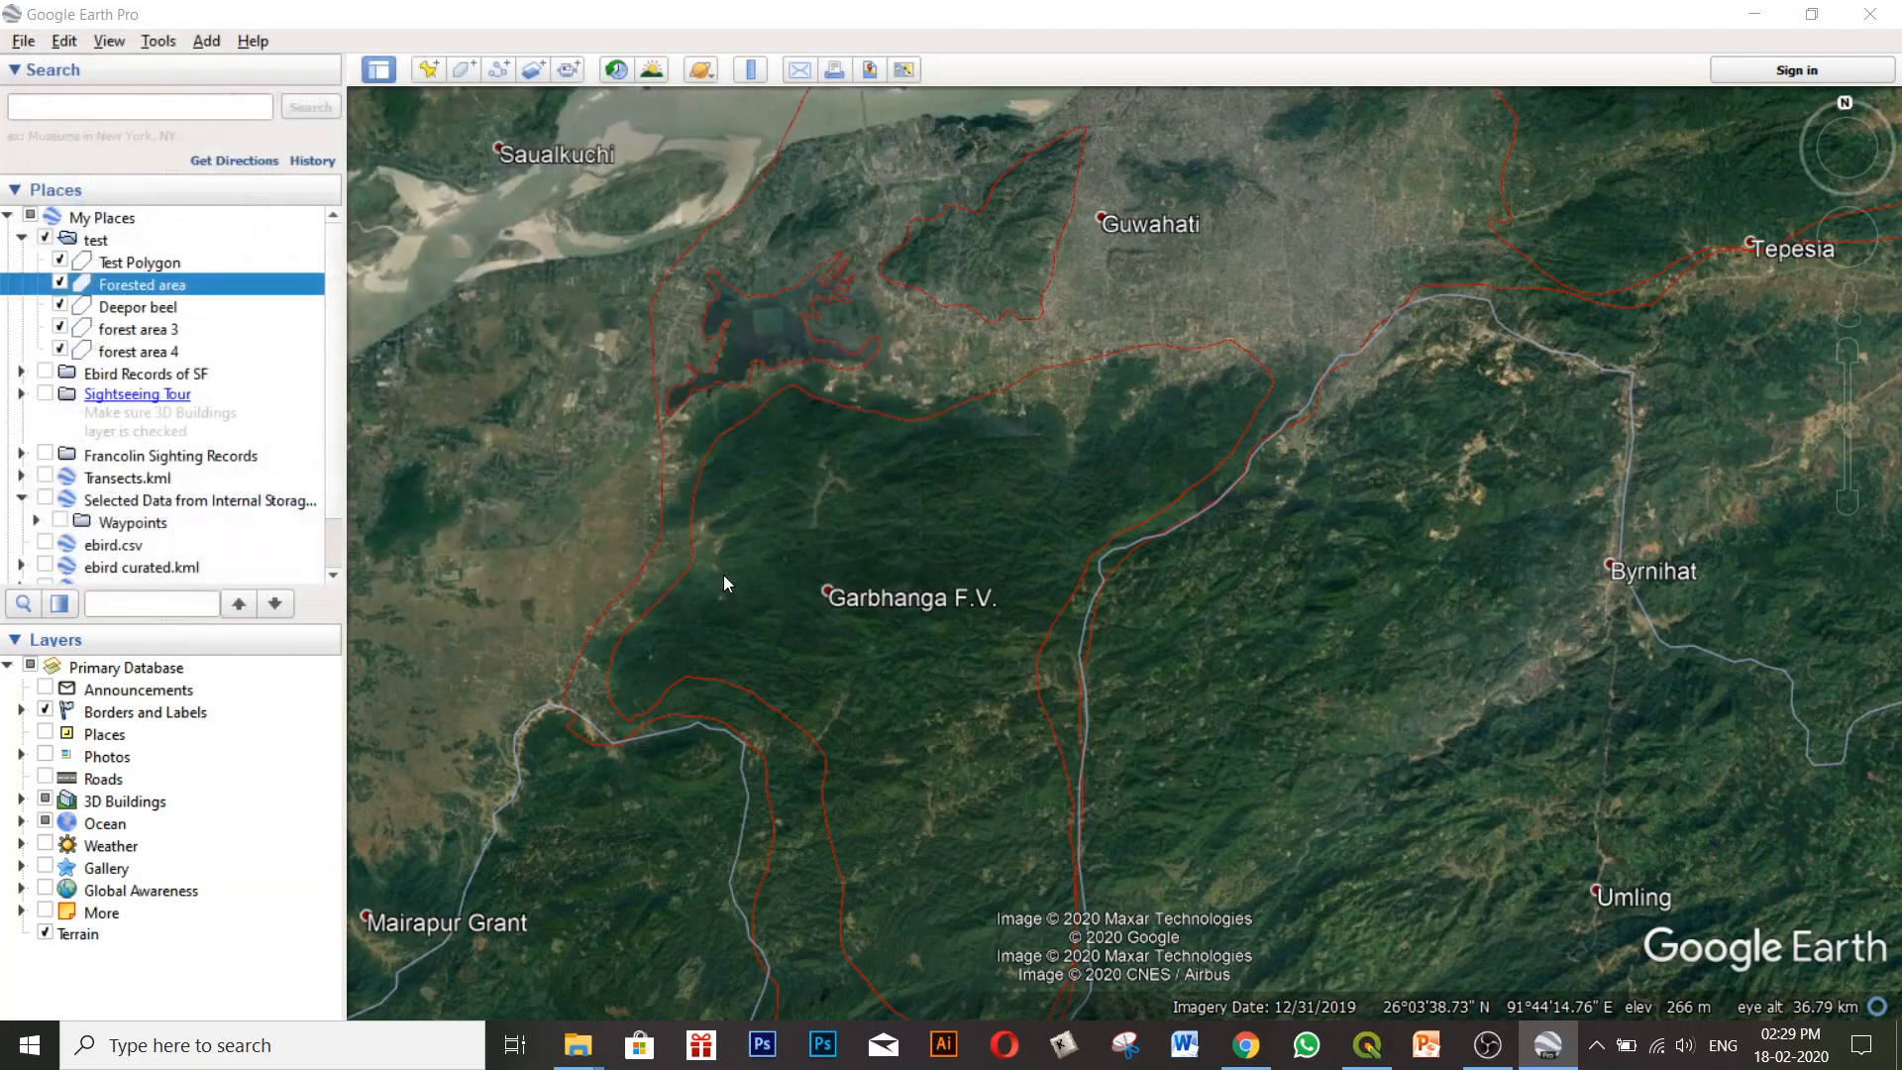
Save the forest area 3 and forest area 4 polygons as separate KML files under their own names in the test folder.
right_click(139, 335)
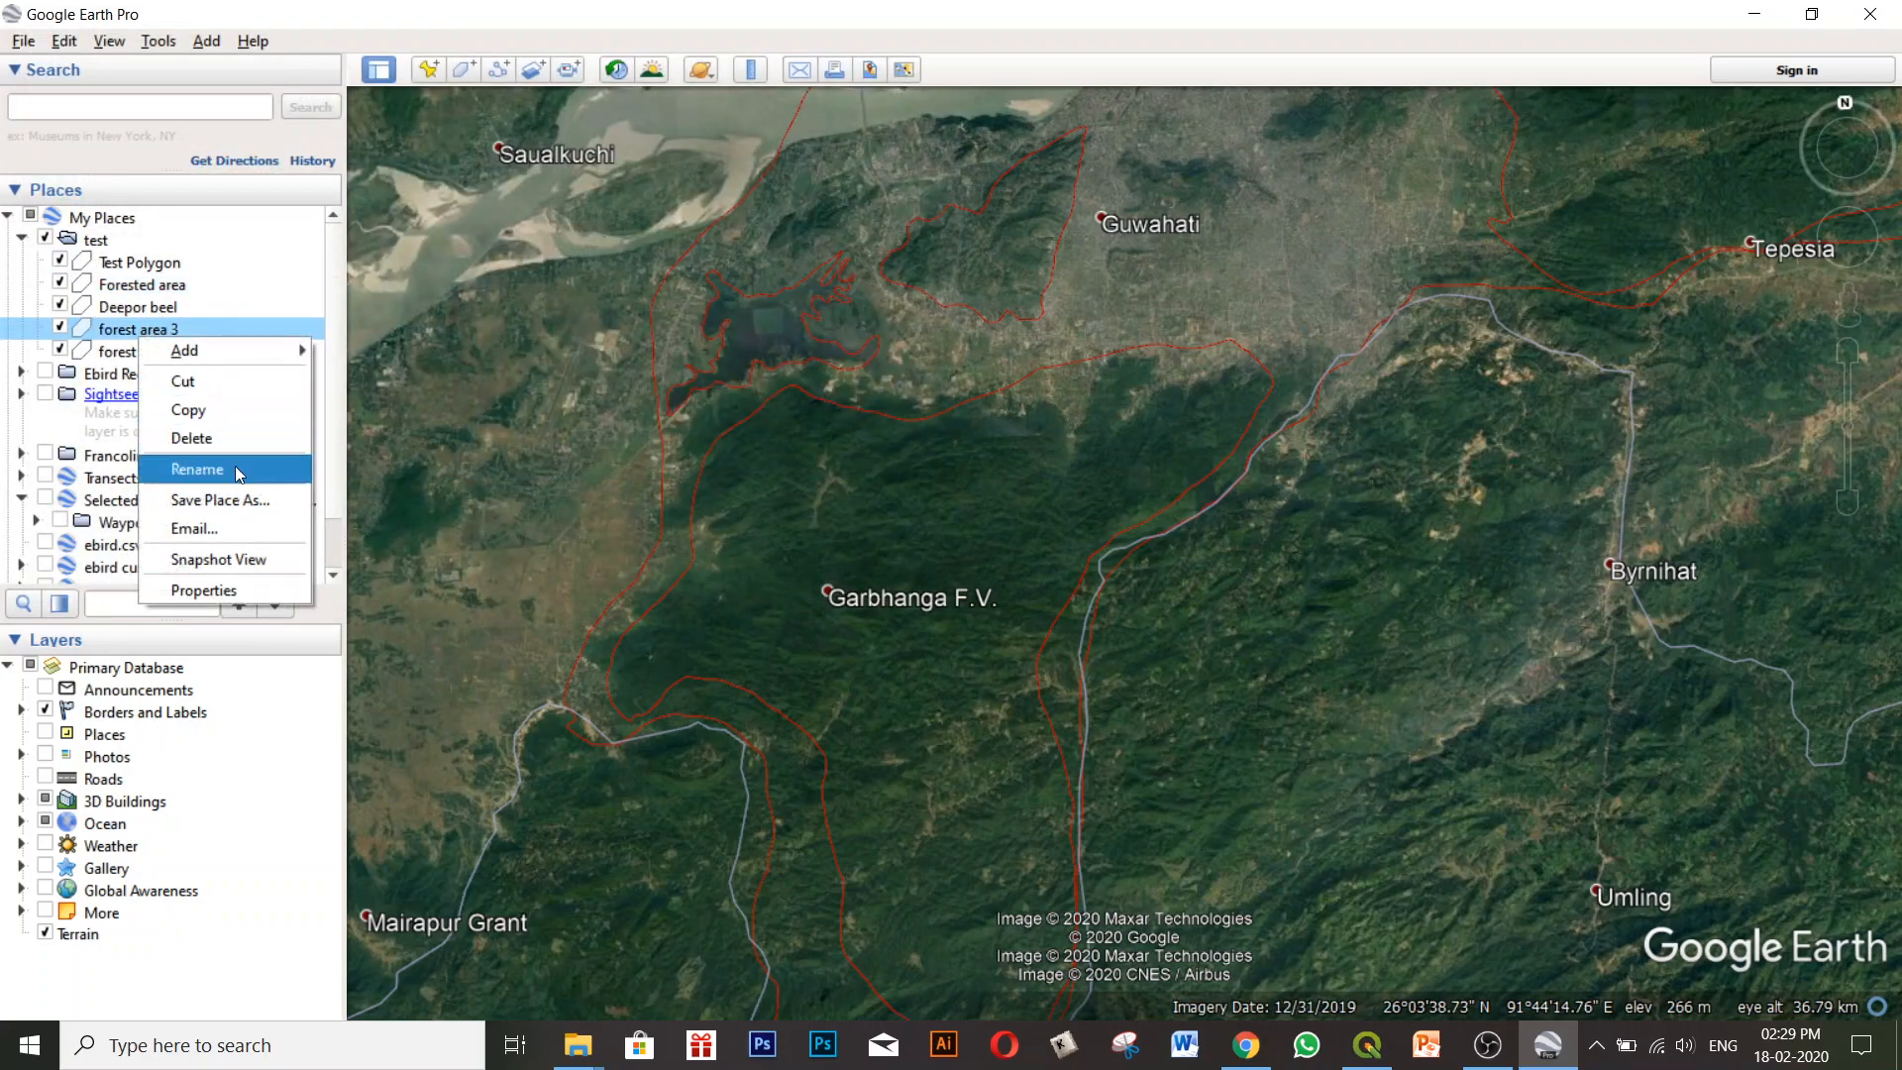
click(240, 499)
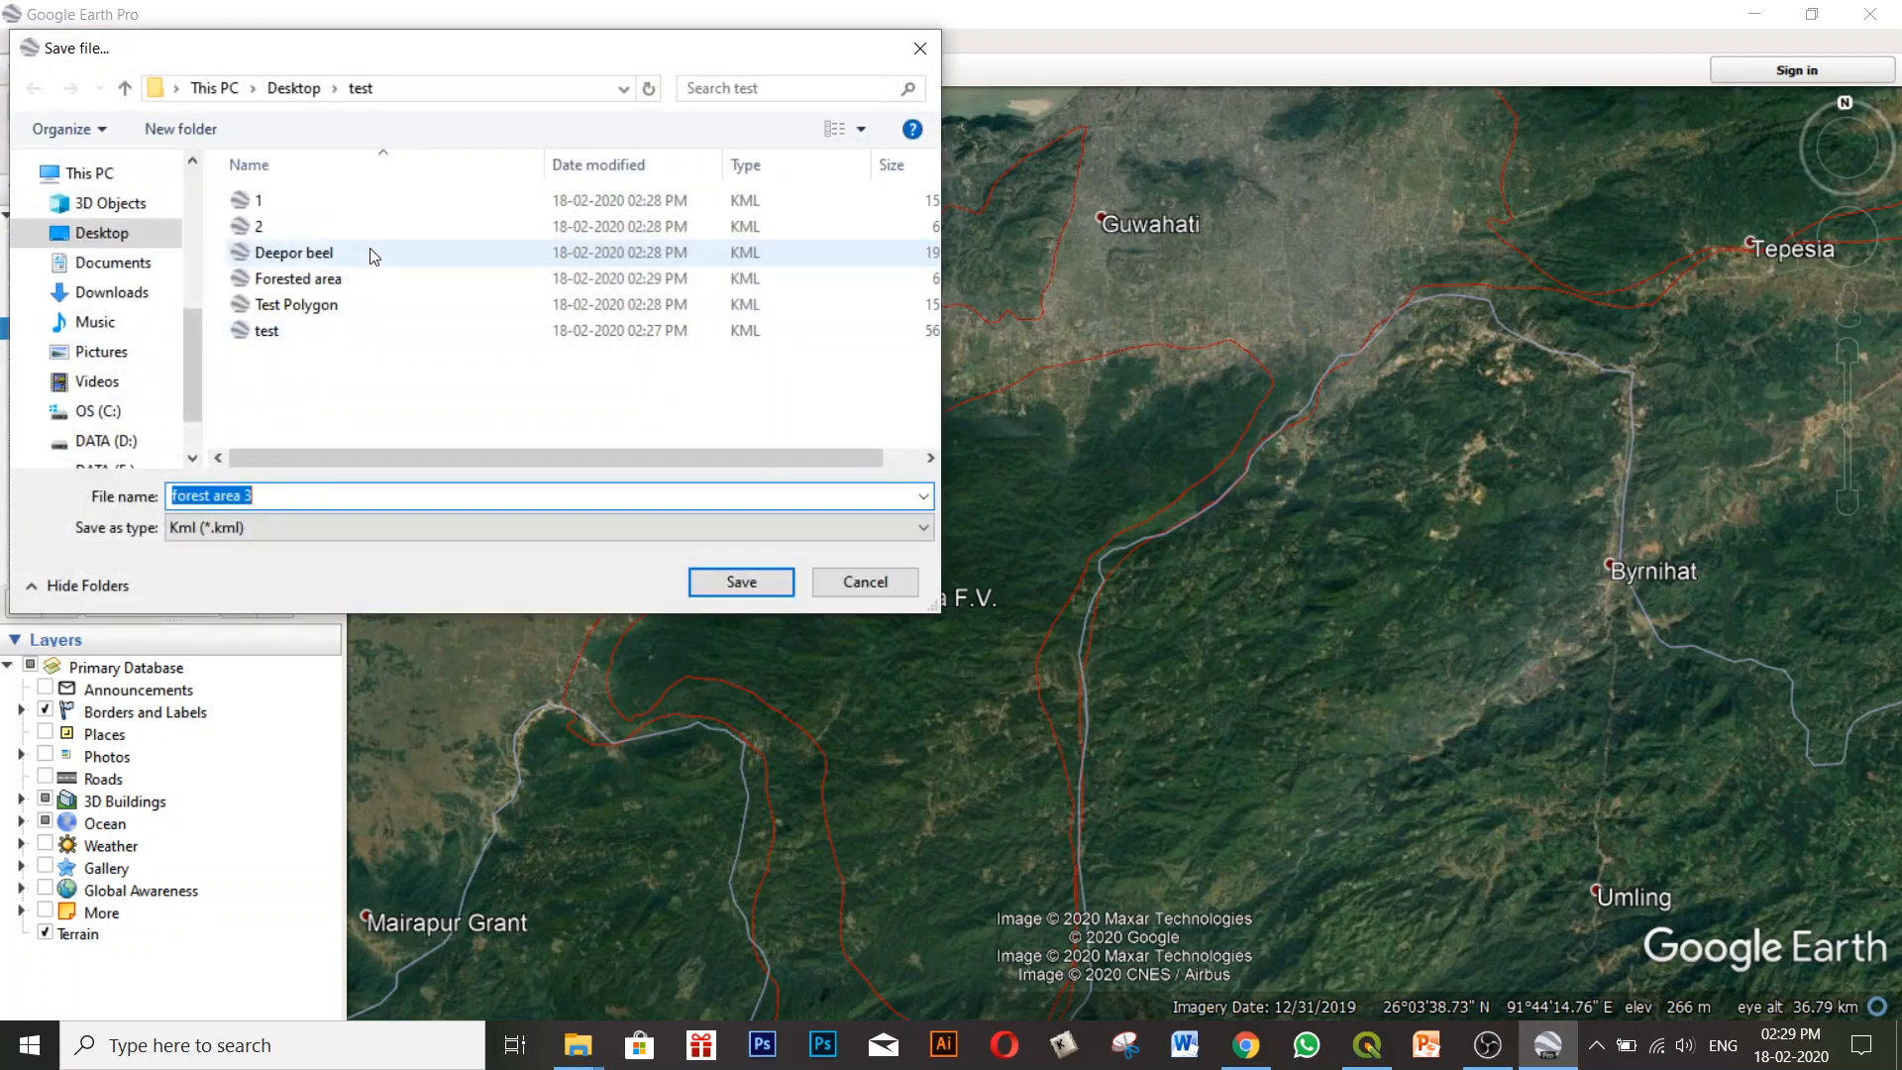
click(730, 582)
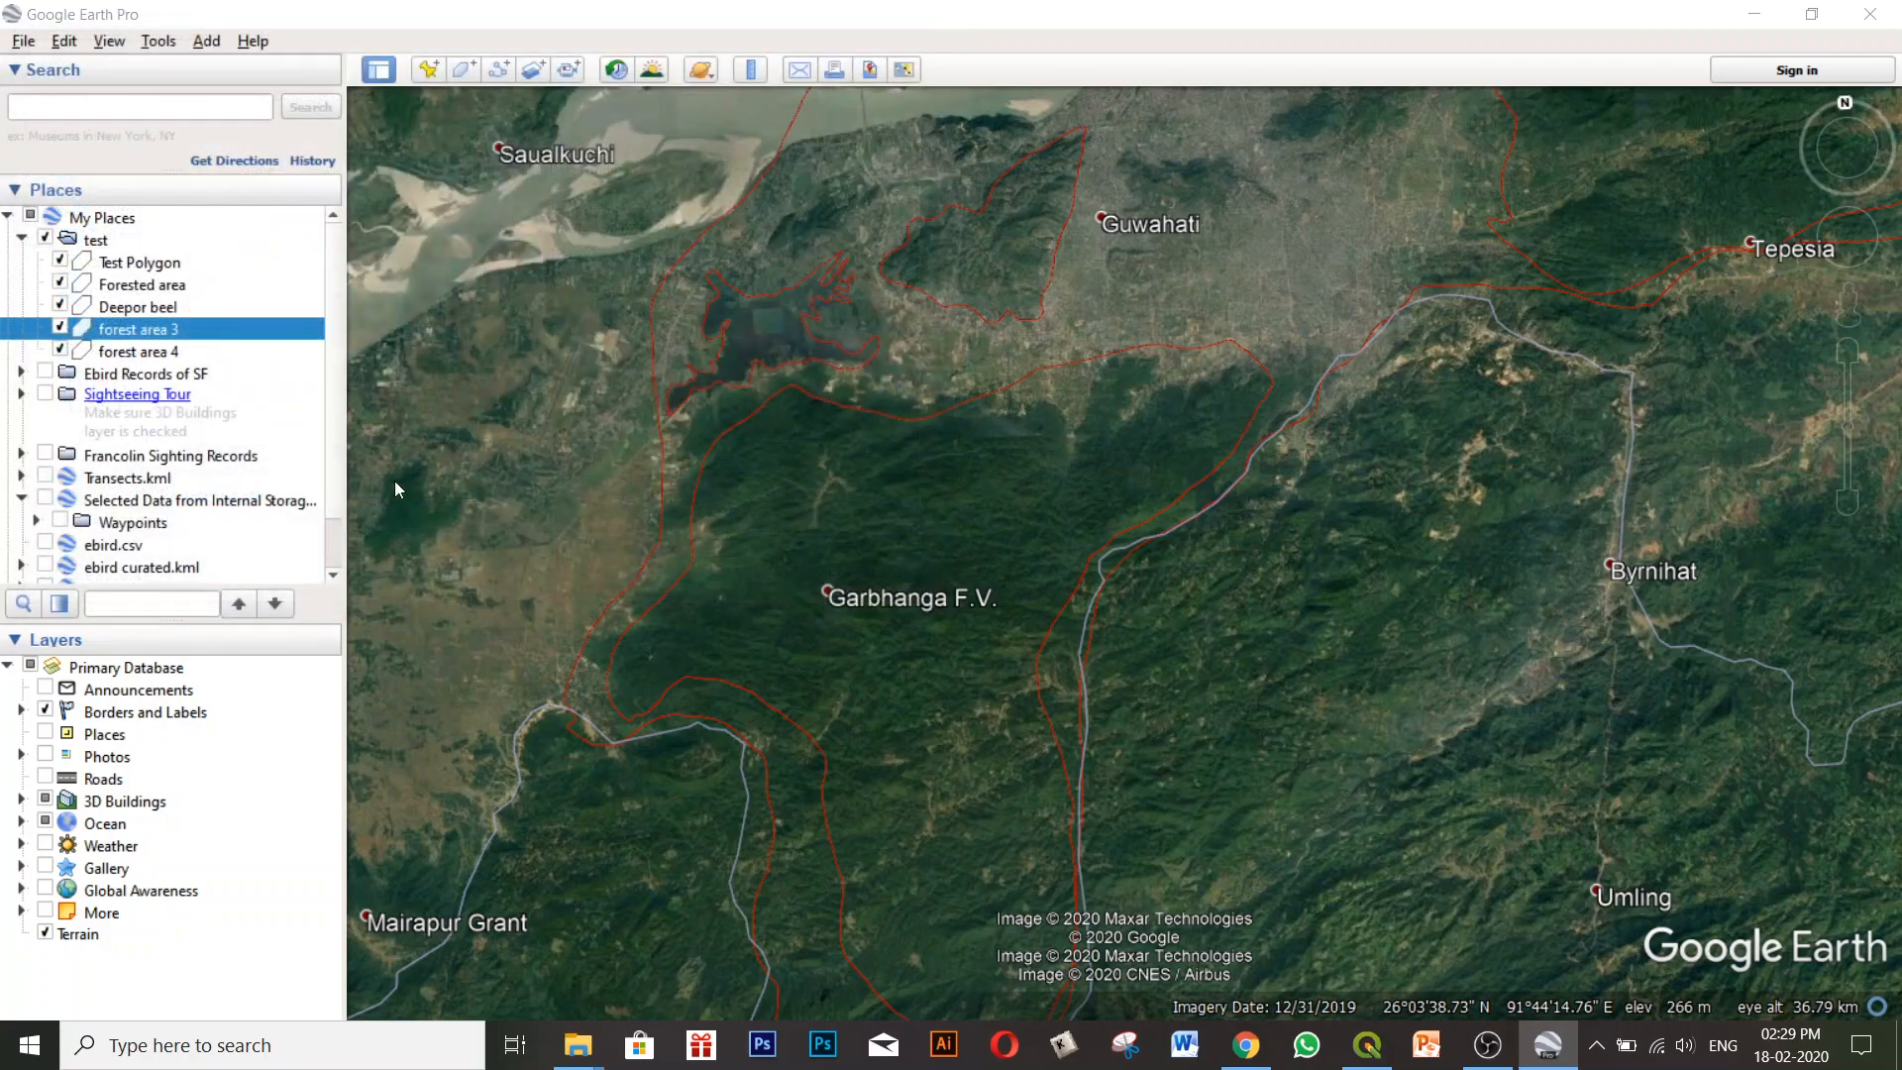
right_click(146, 357)
click(229, 512)
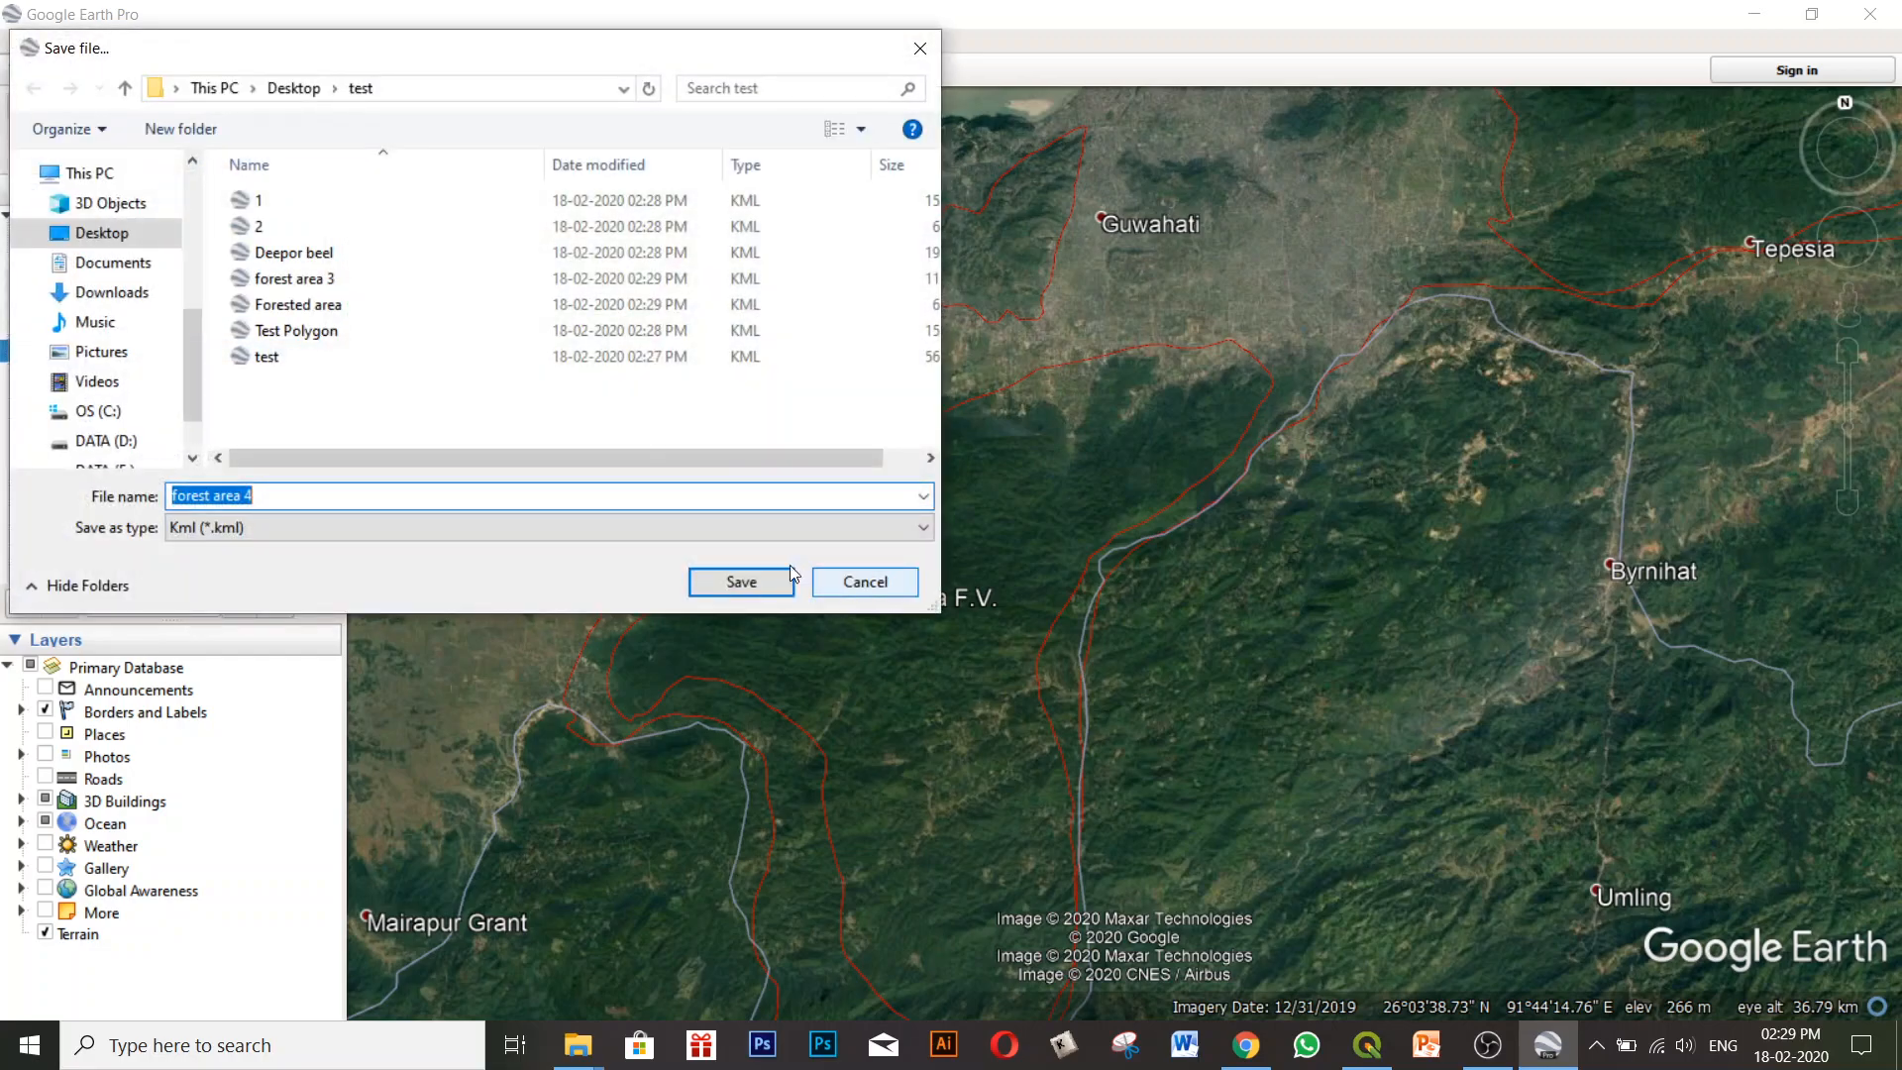
click(741, 583)
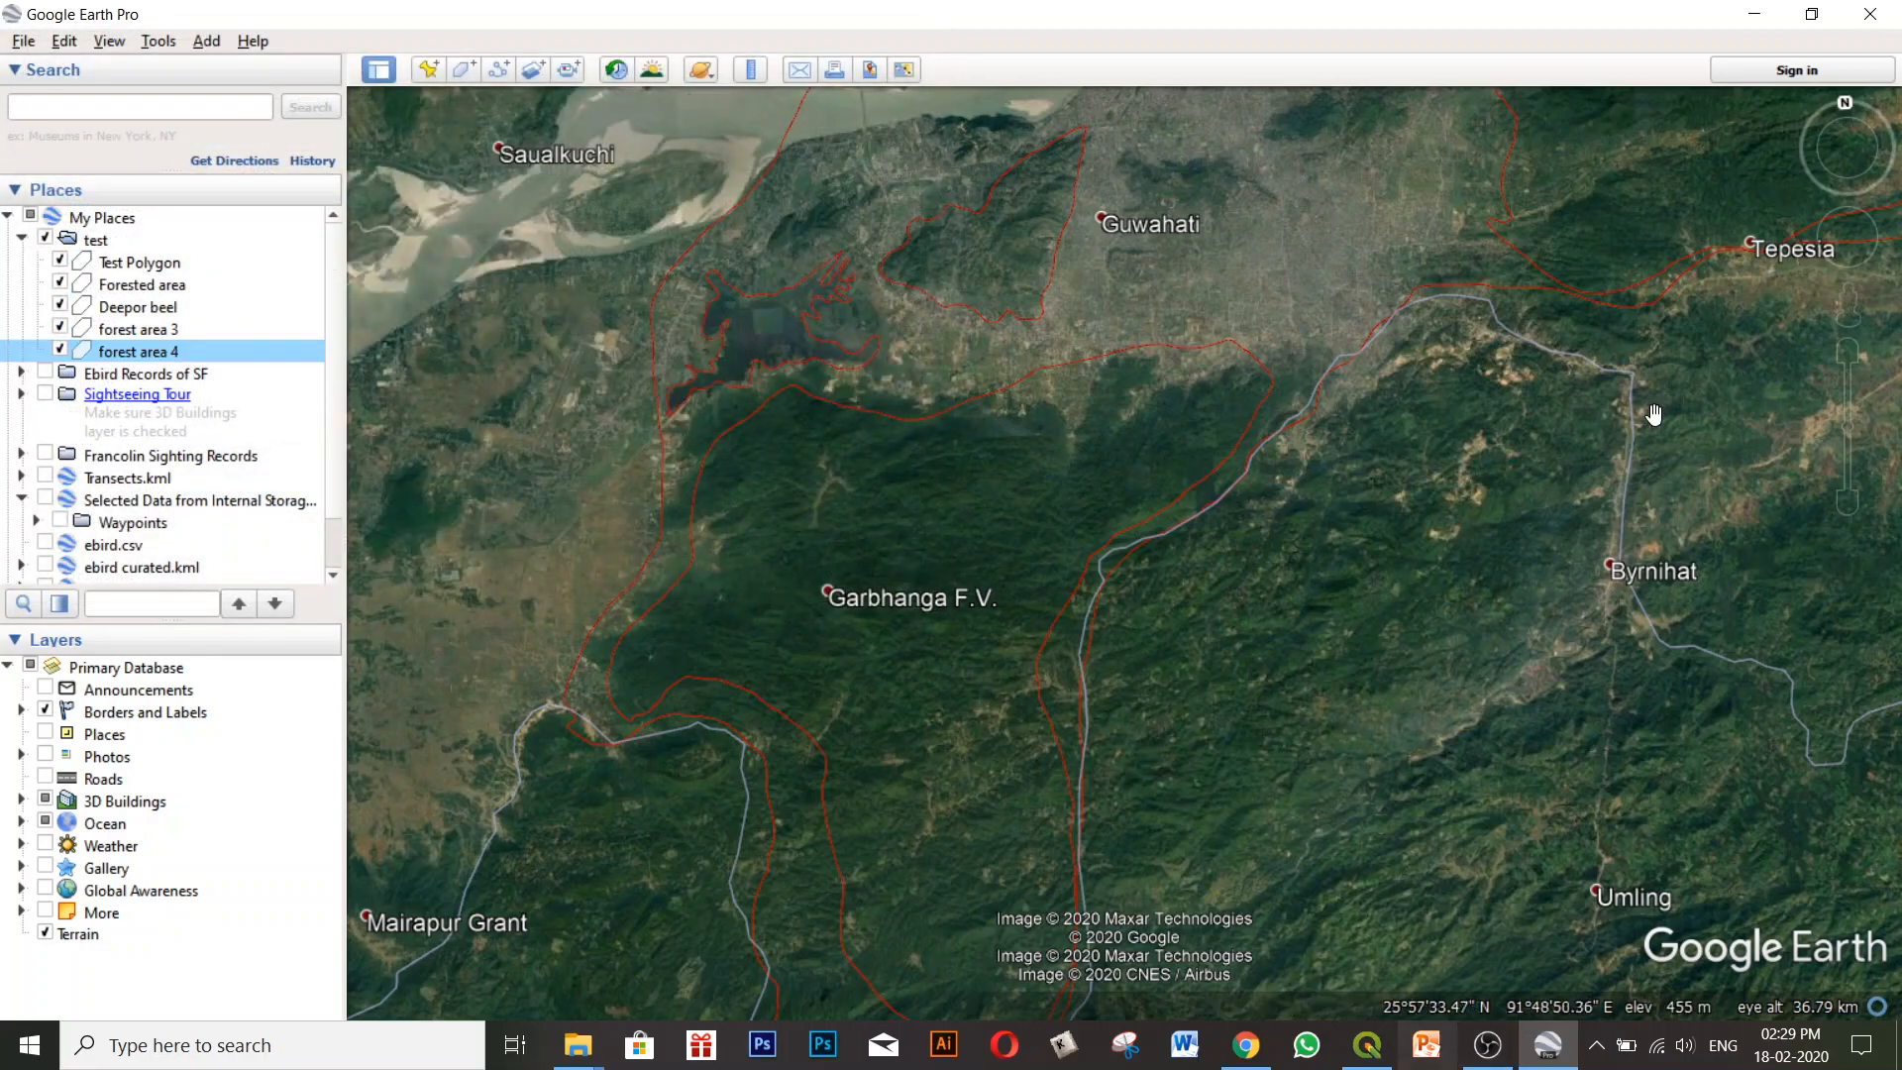
Minimize Google Earth Pro, close the Desktop and wc2.0_30s_vapr folder windows, and switch to the test folder in File Explorer.
click(1754, 14)
click(578, 1043)
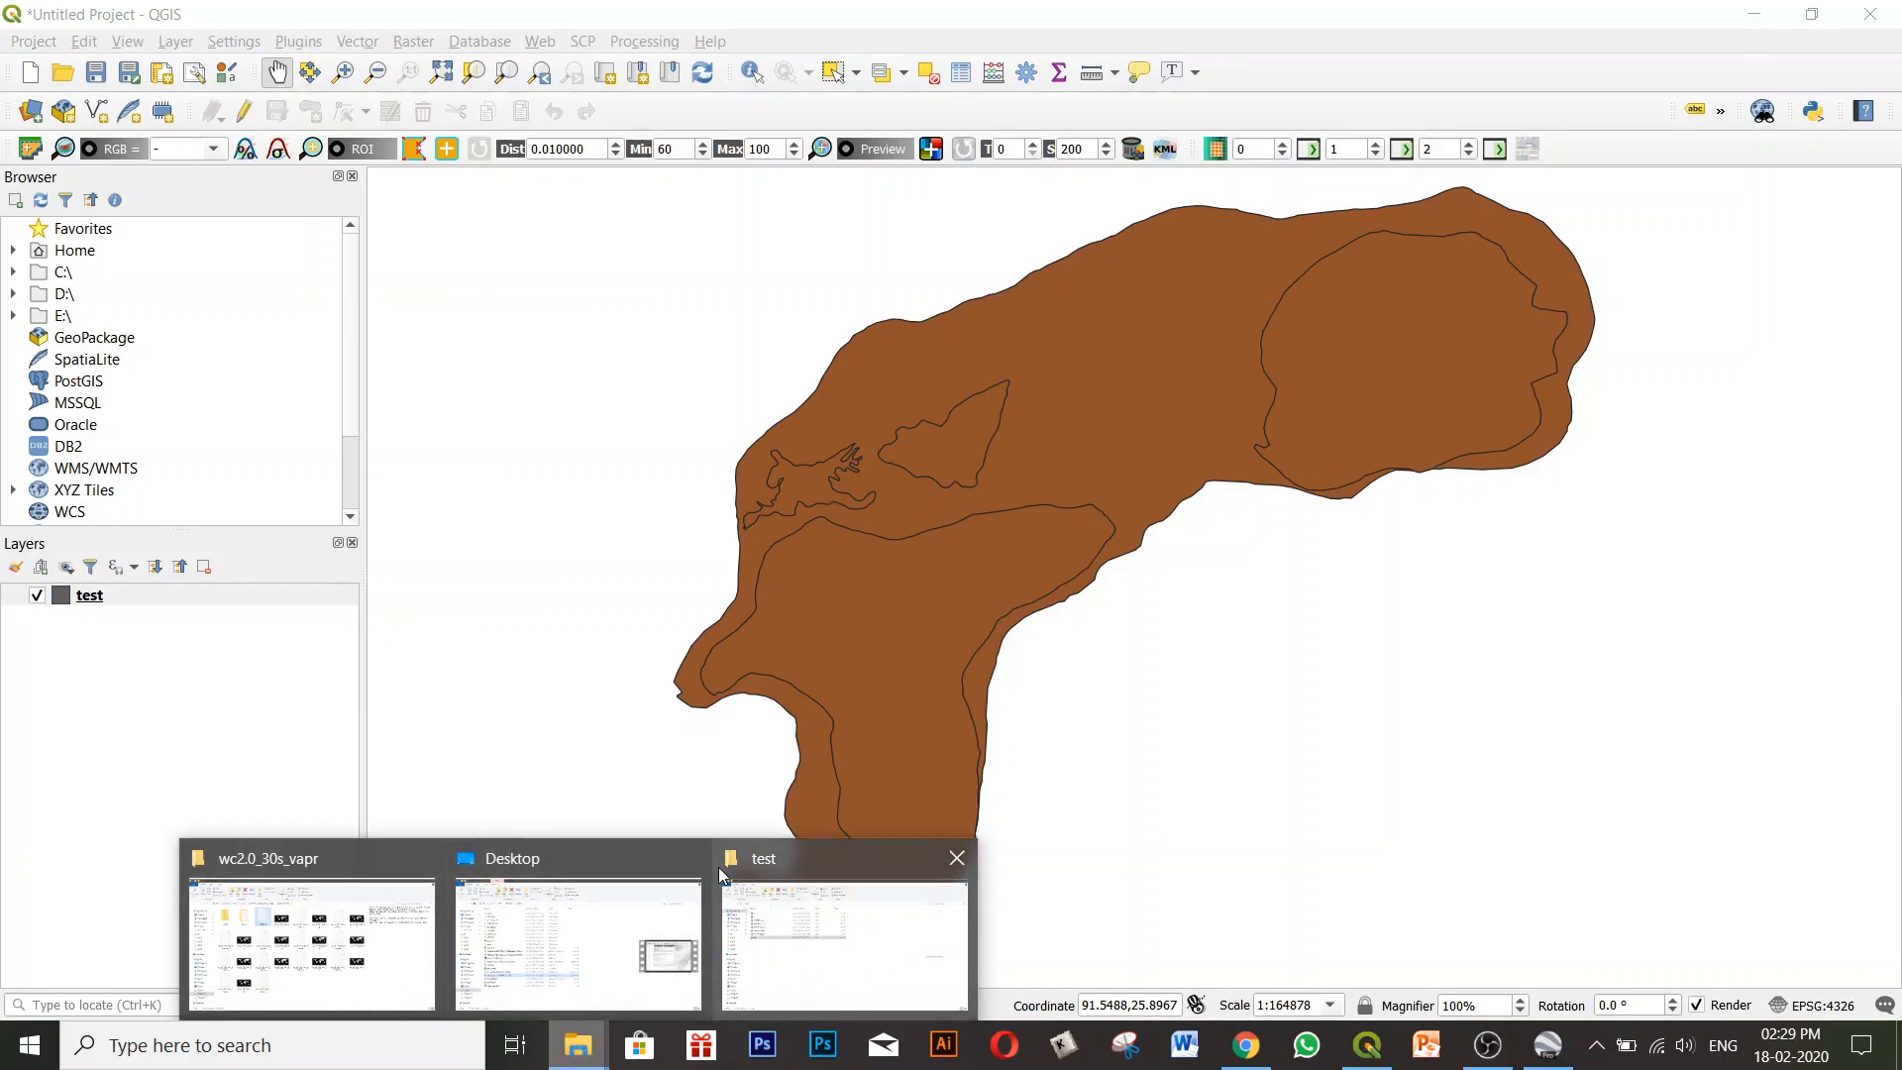
click(691, 858)
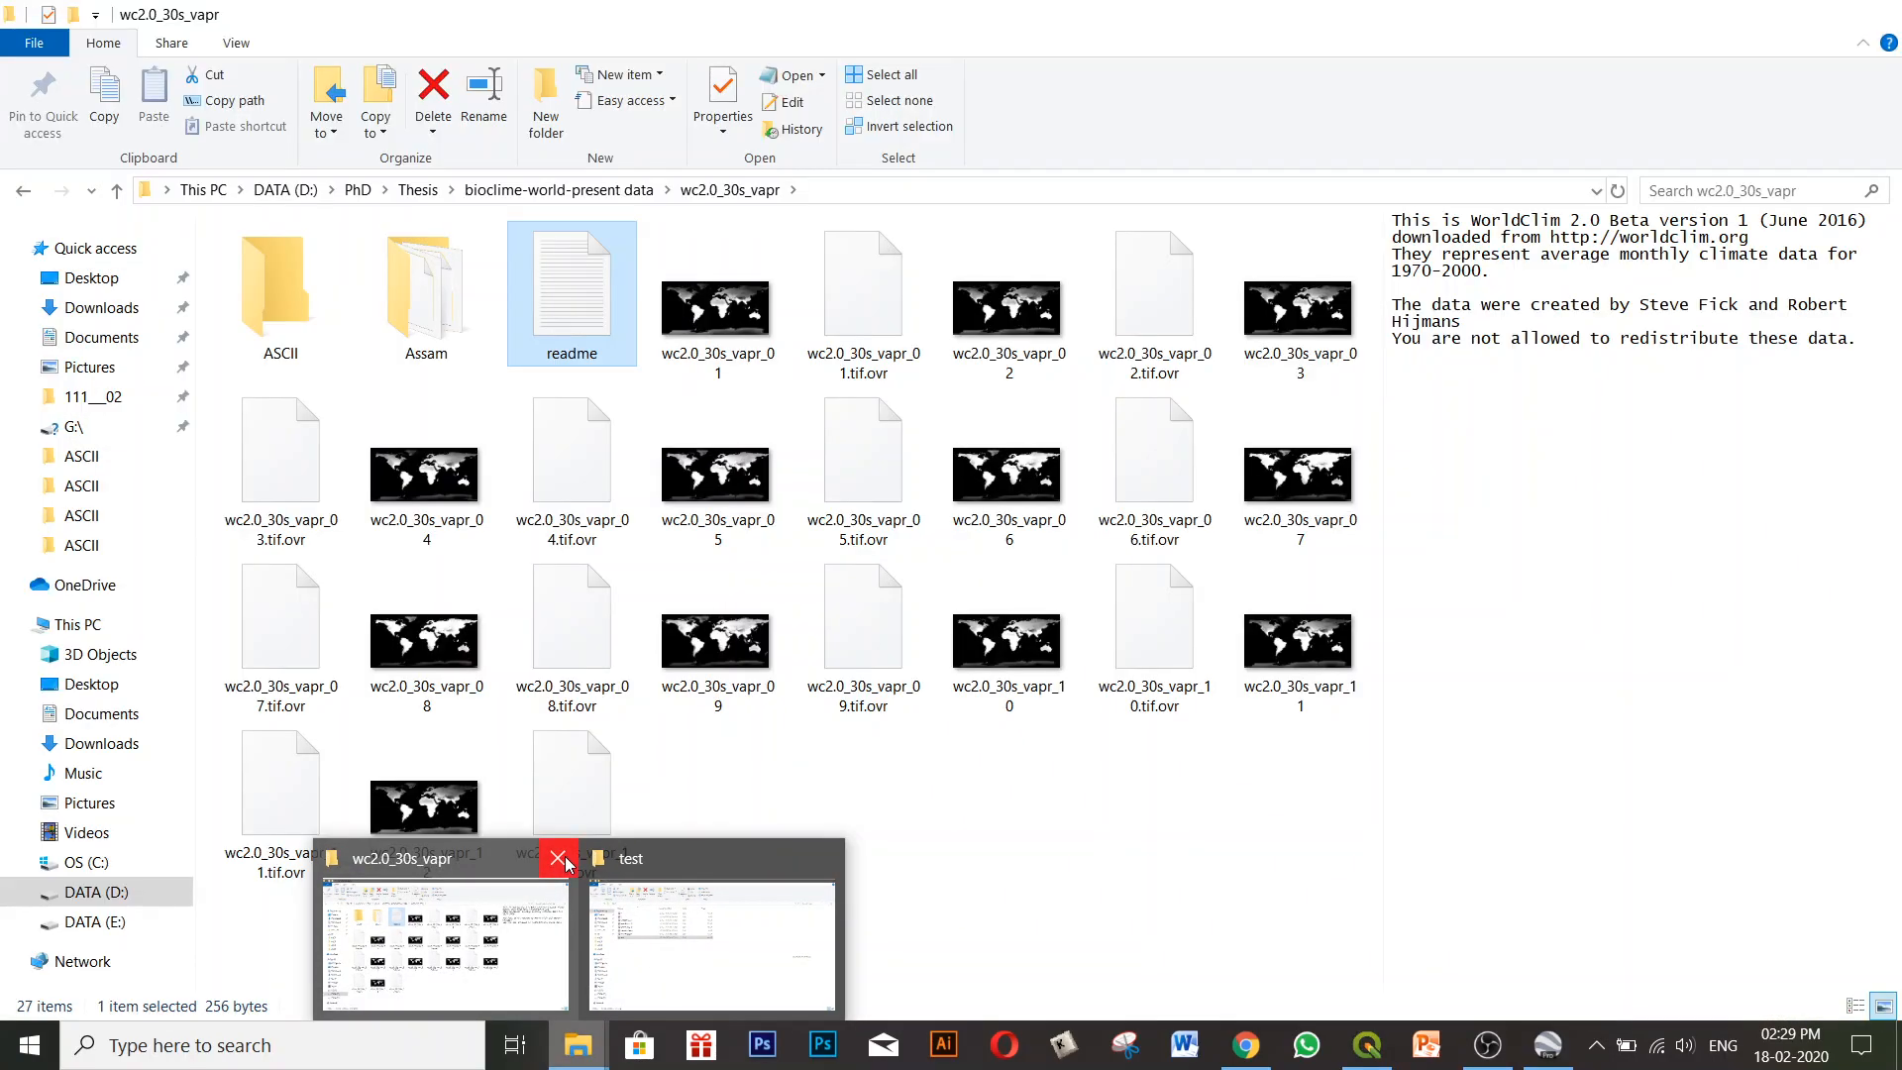
click(558, 858)
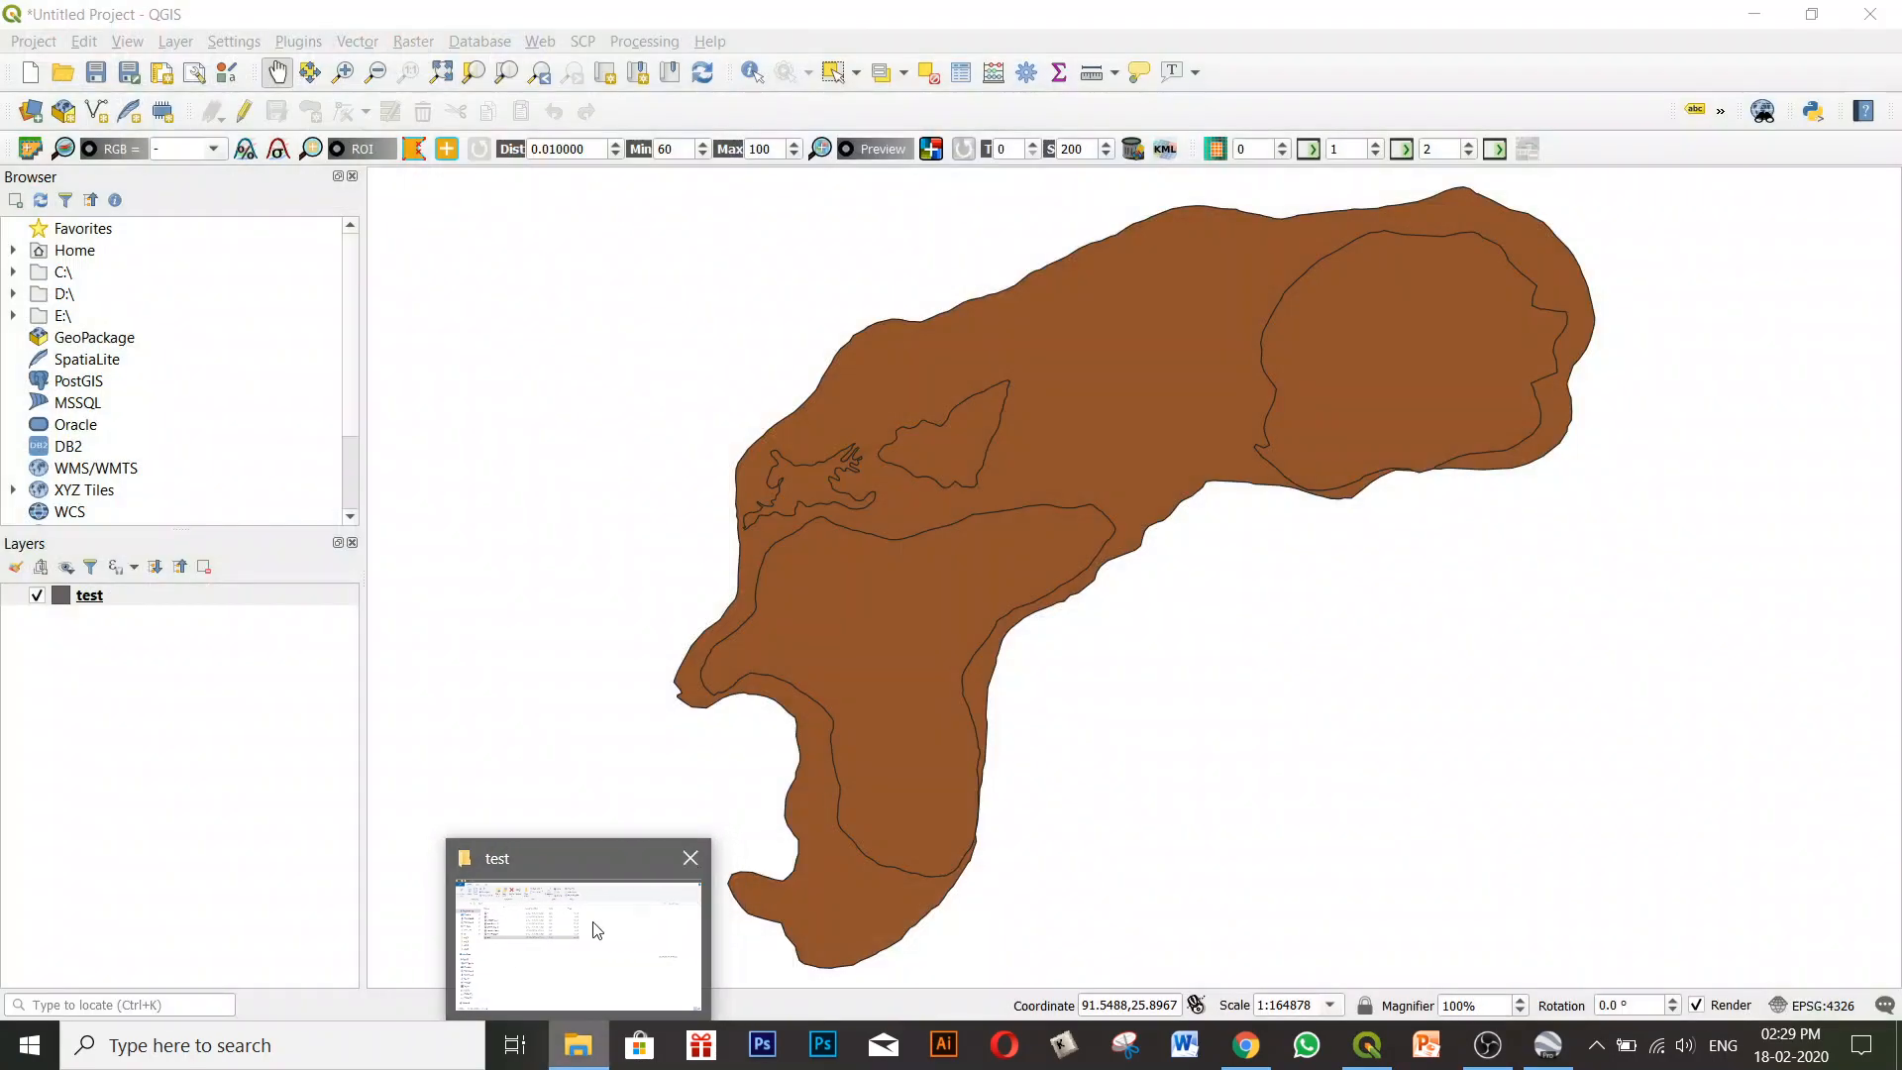
click(597, 930)
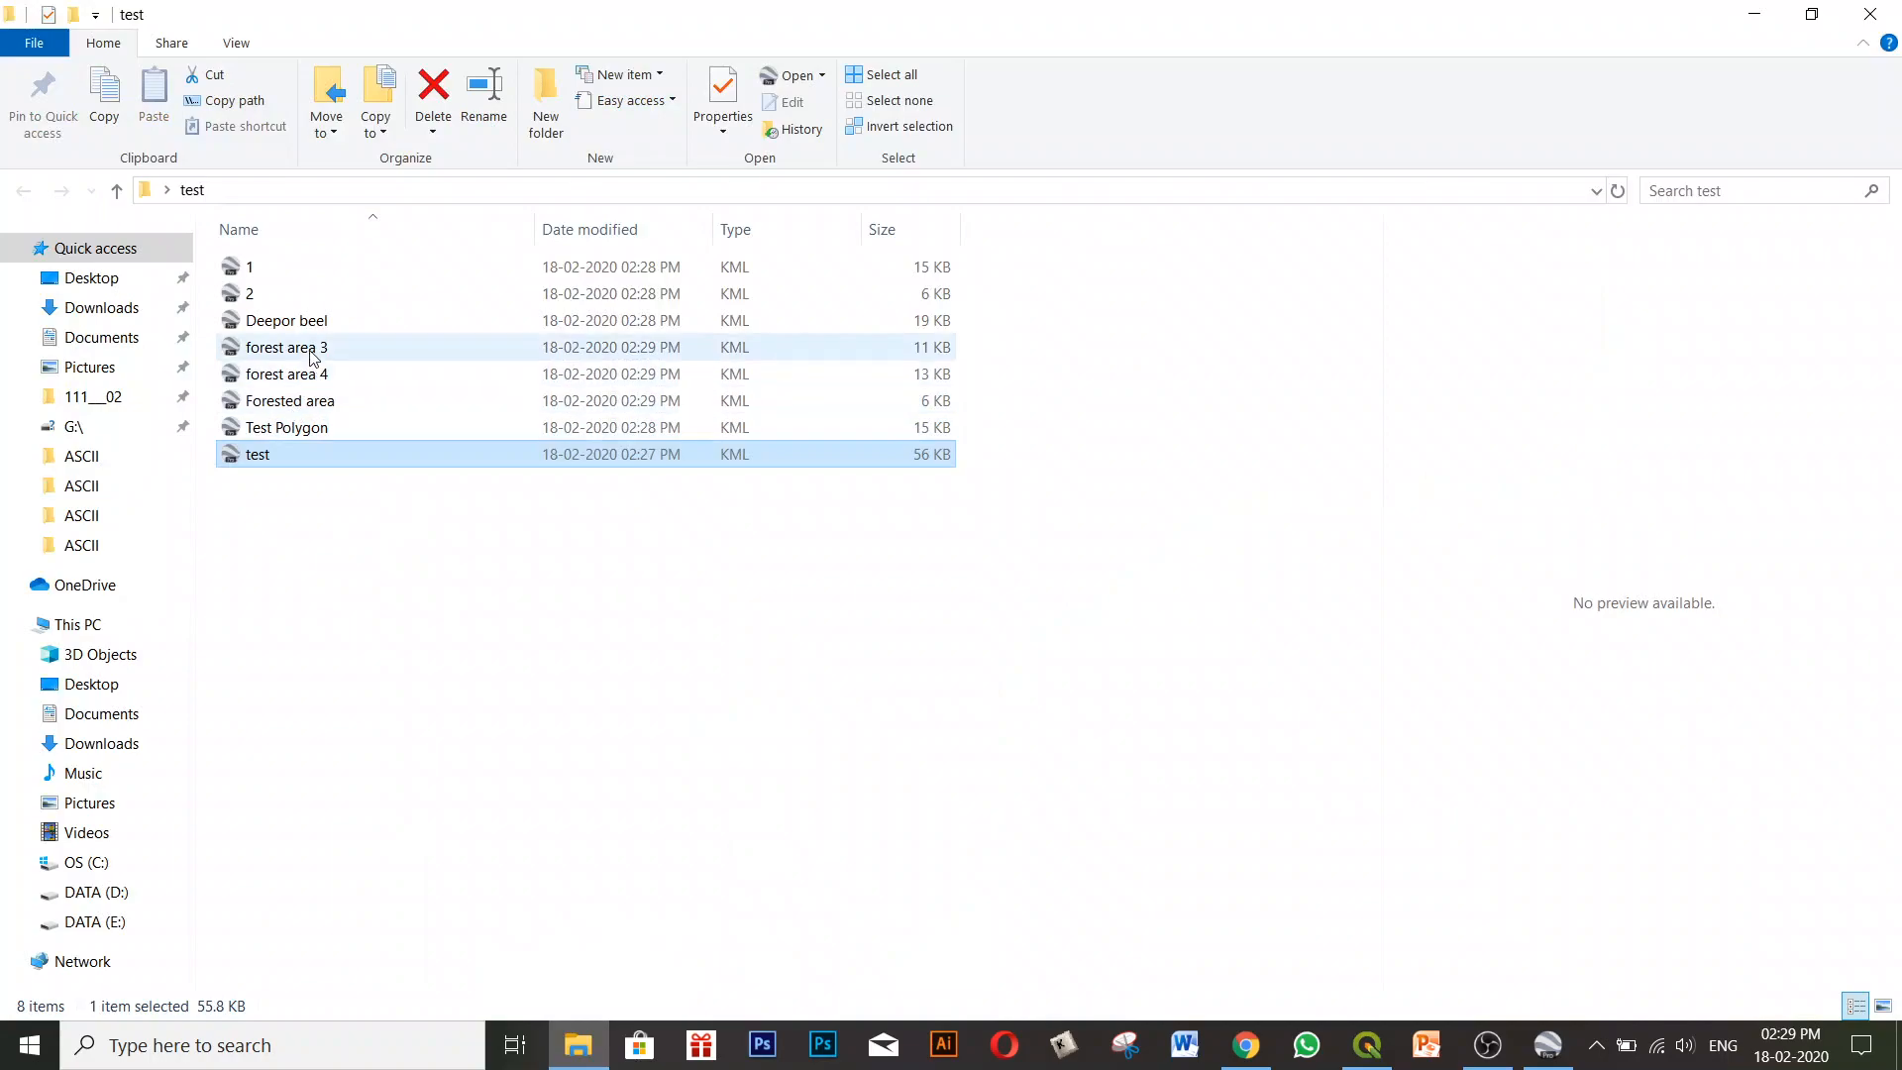
Load the six KML files from Deepor beel through test into the QGIS map canvas and hide the original test layer.
click(307, 320)
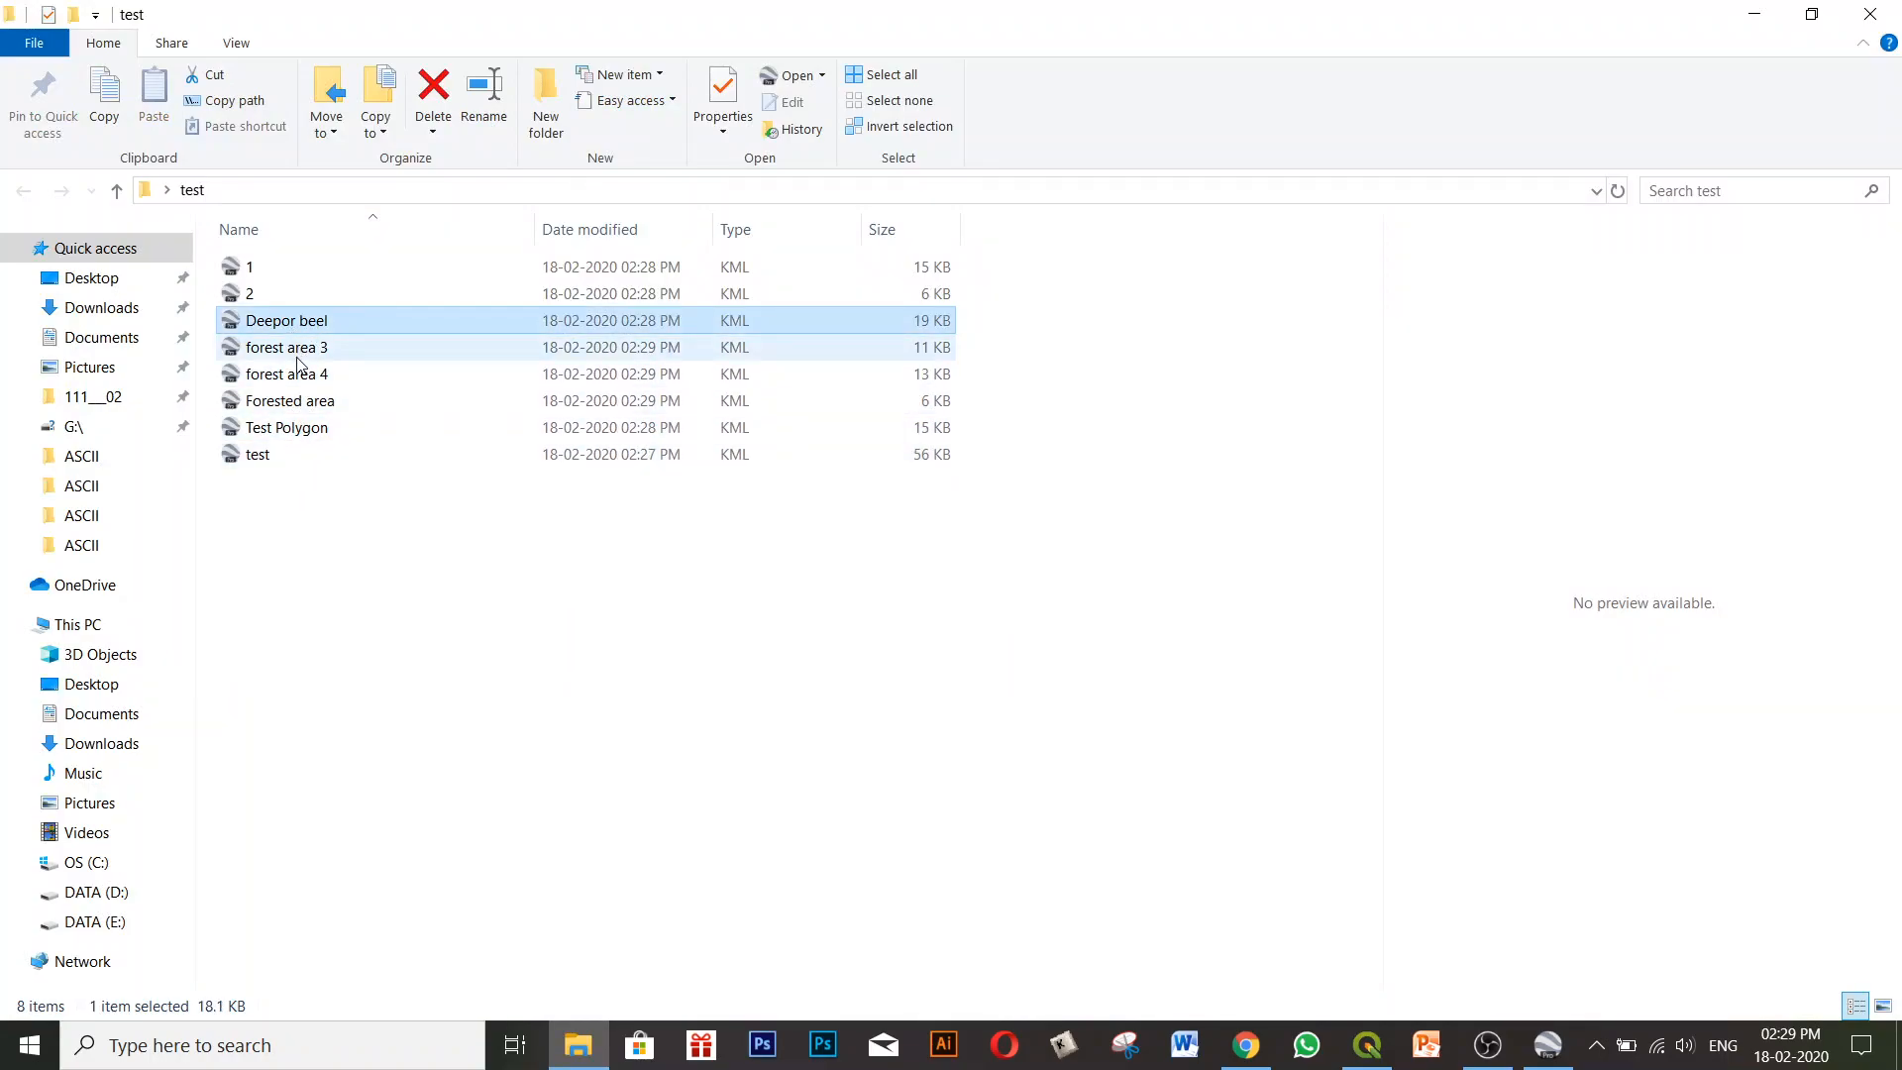
shift+click(283, 455)
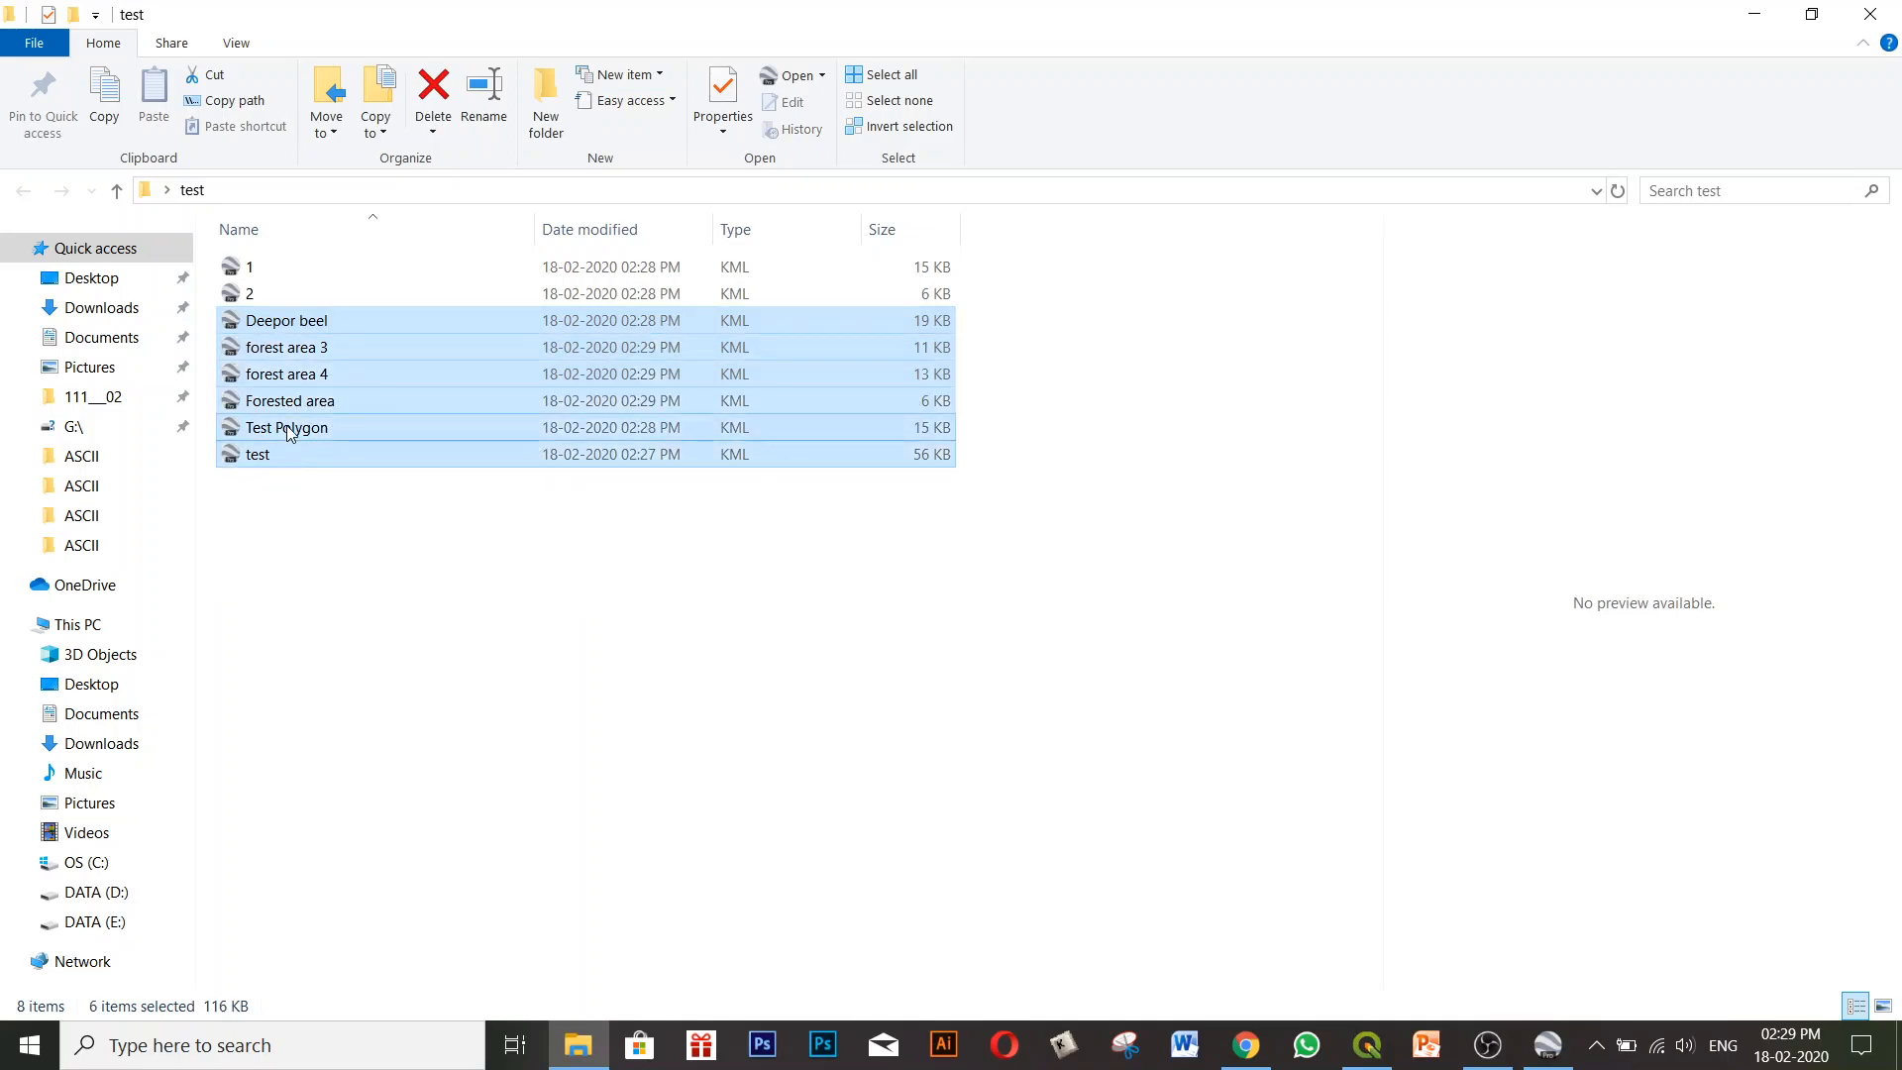
drag(300, 432, 1312, 835)
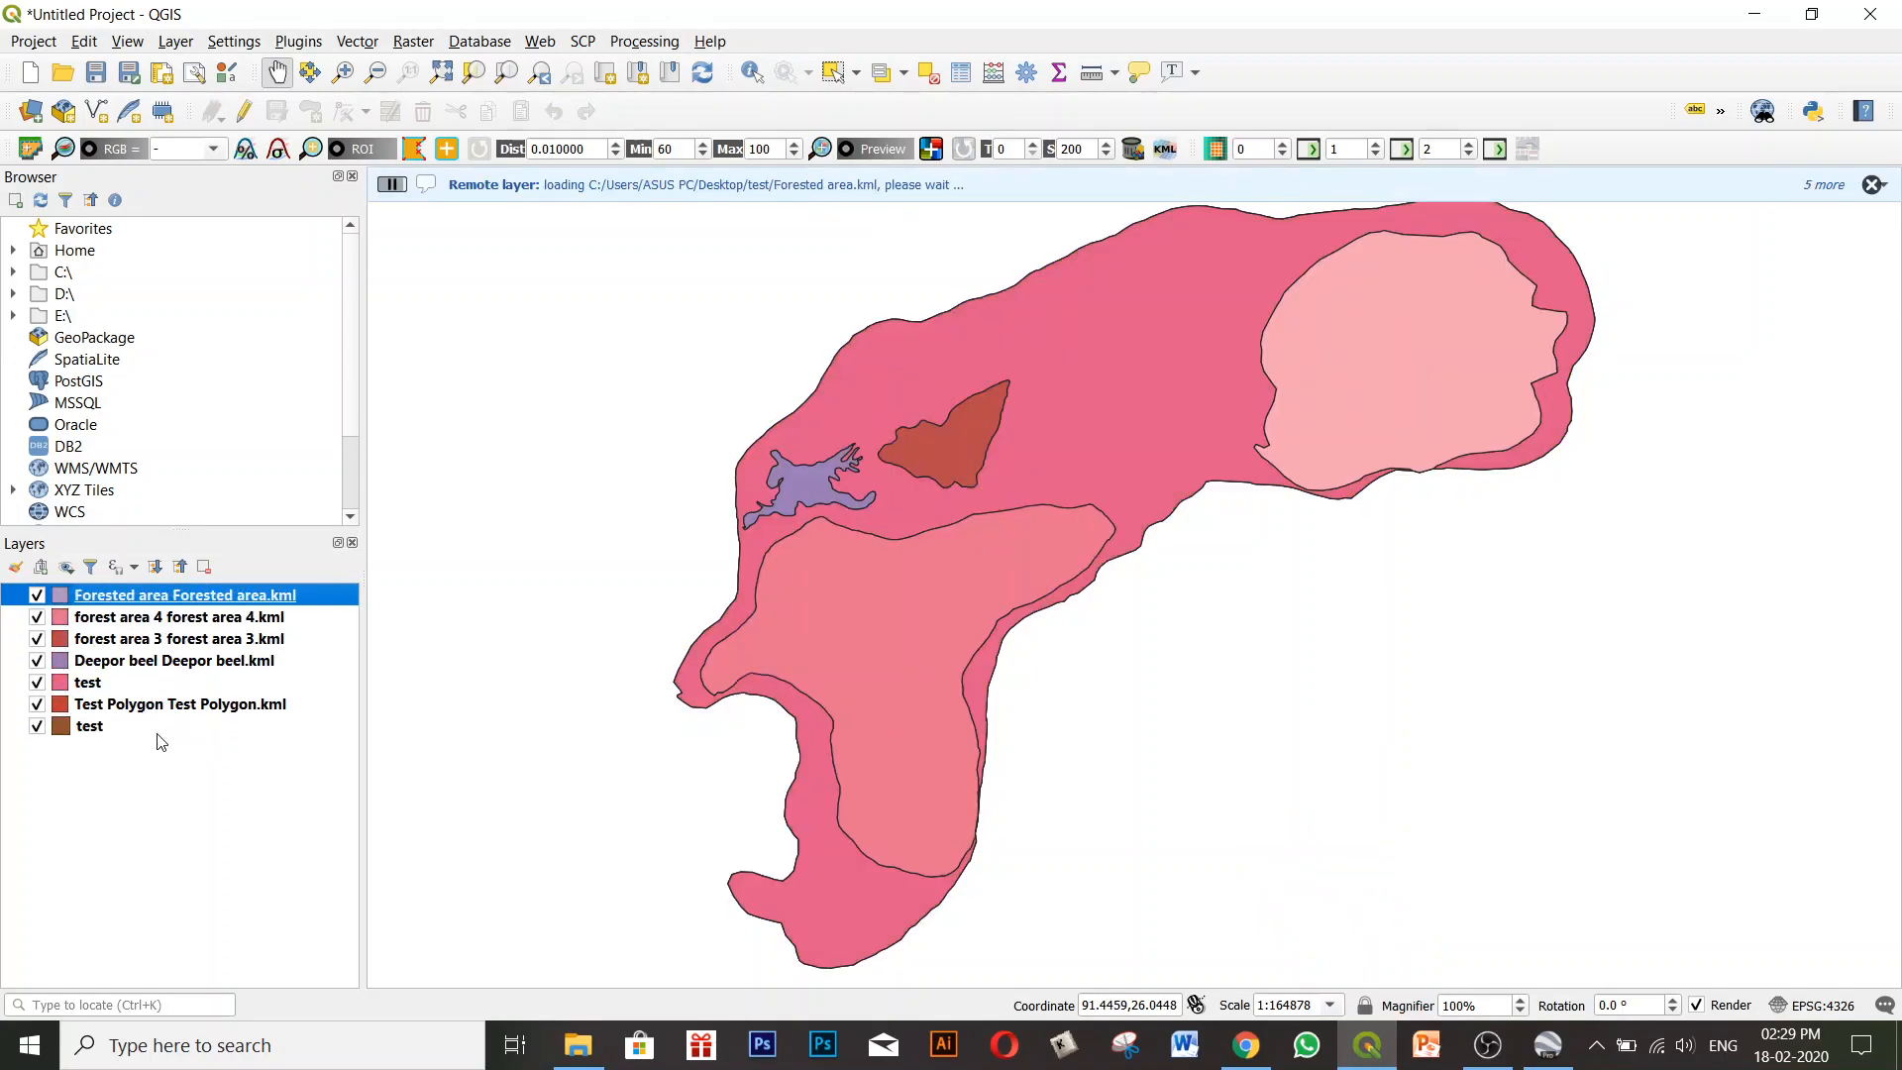
click(36, 731)
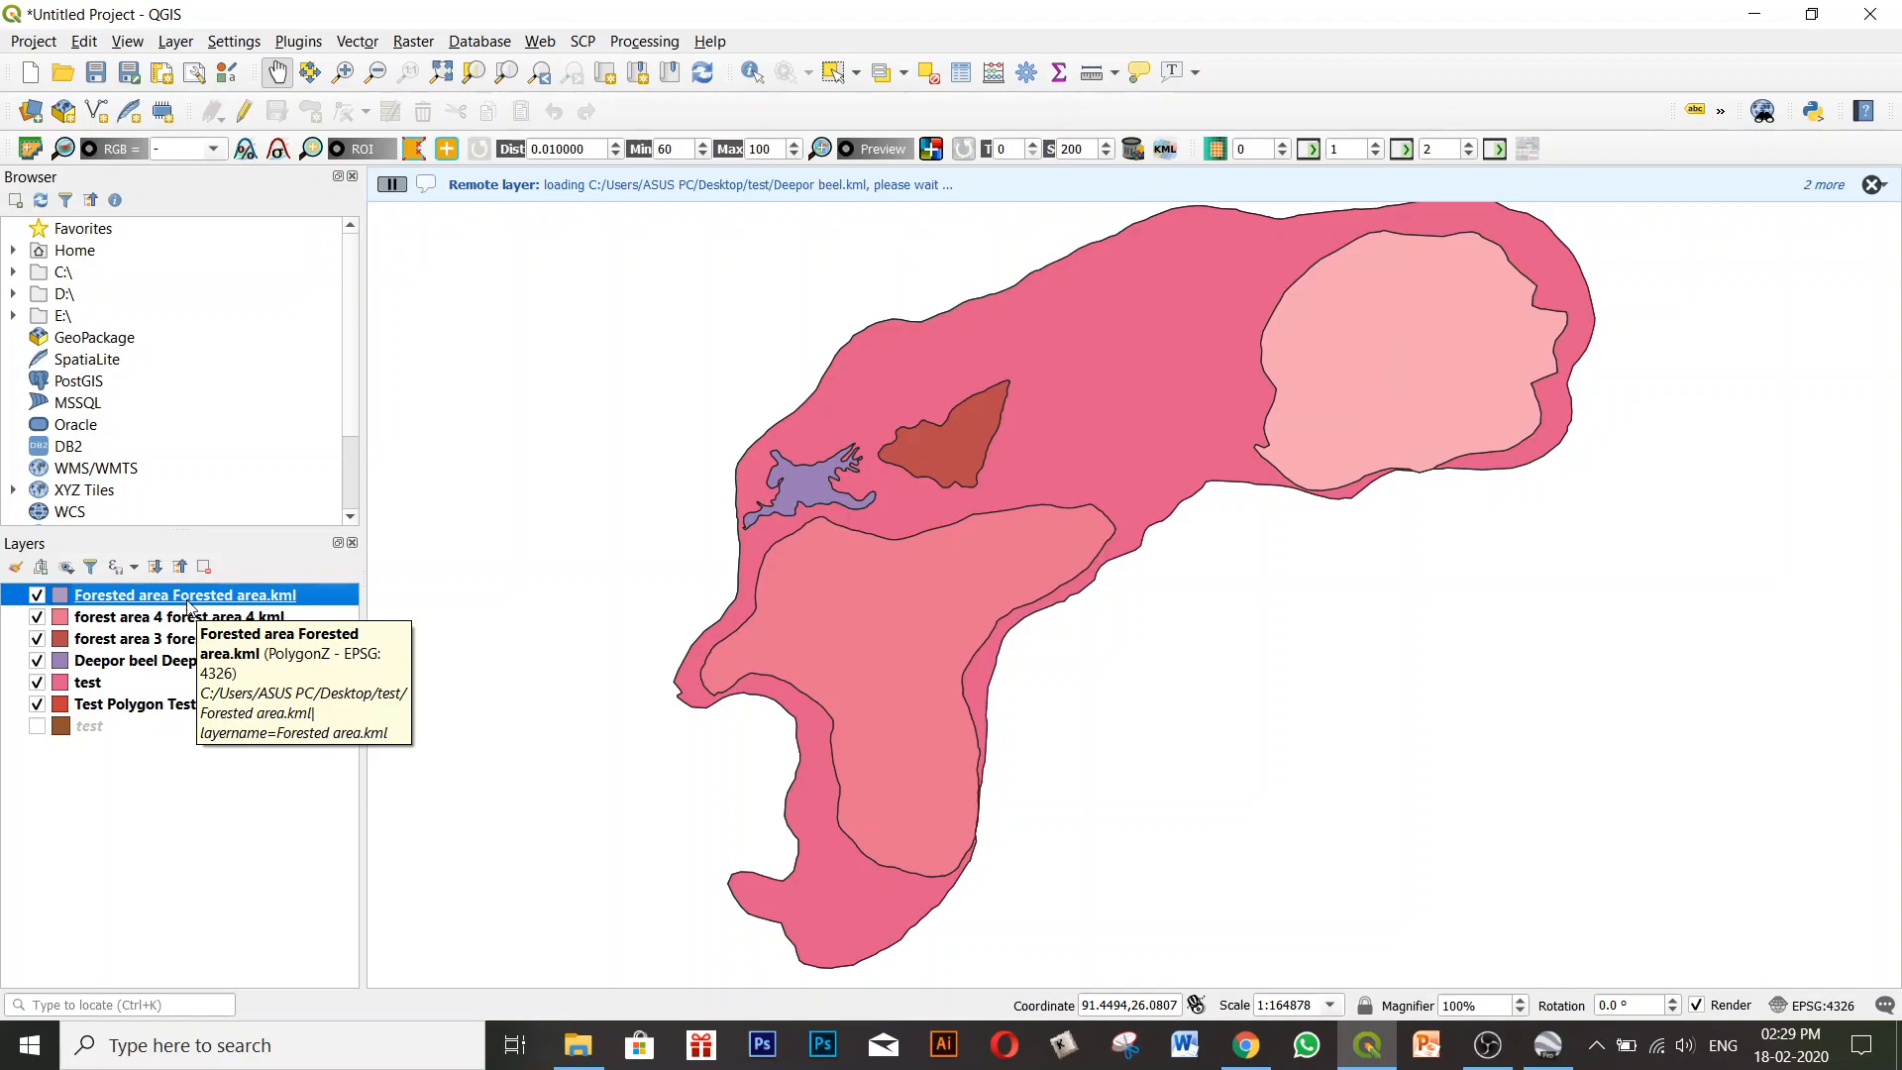
Open the export settings for all features of the Forested area layer and set the format to ESRI Shapefile.
right_click(189, 605)
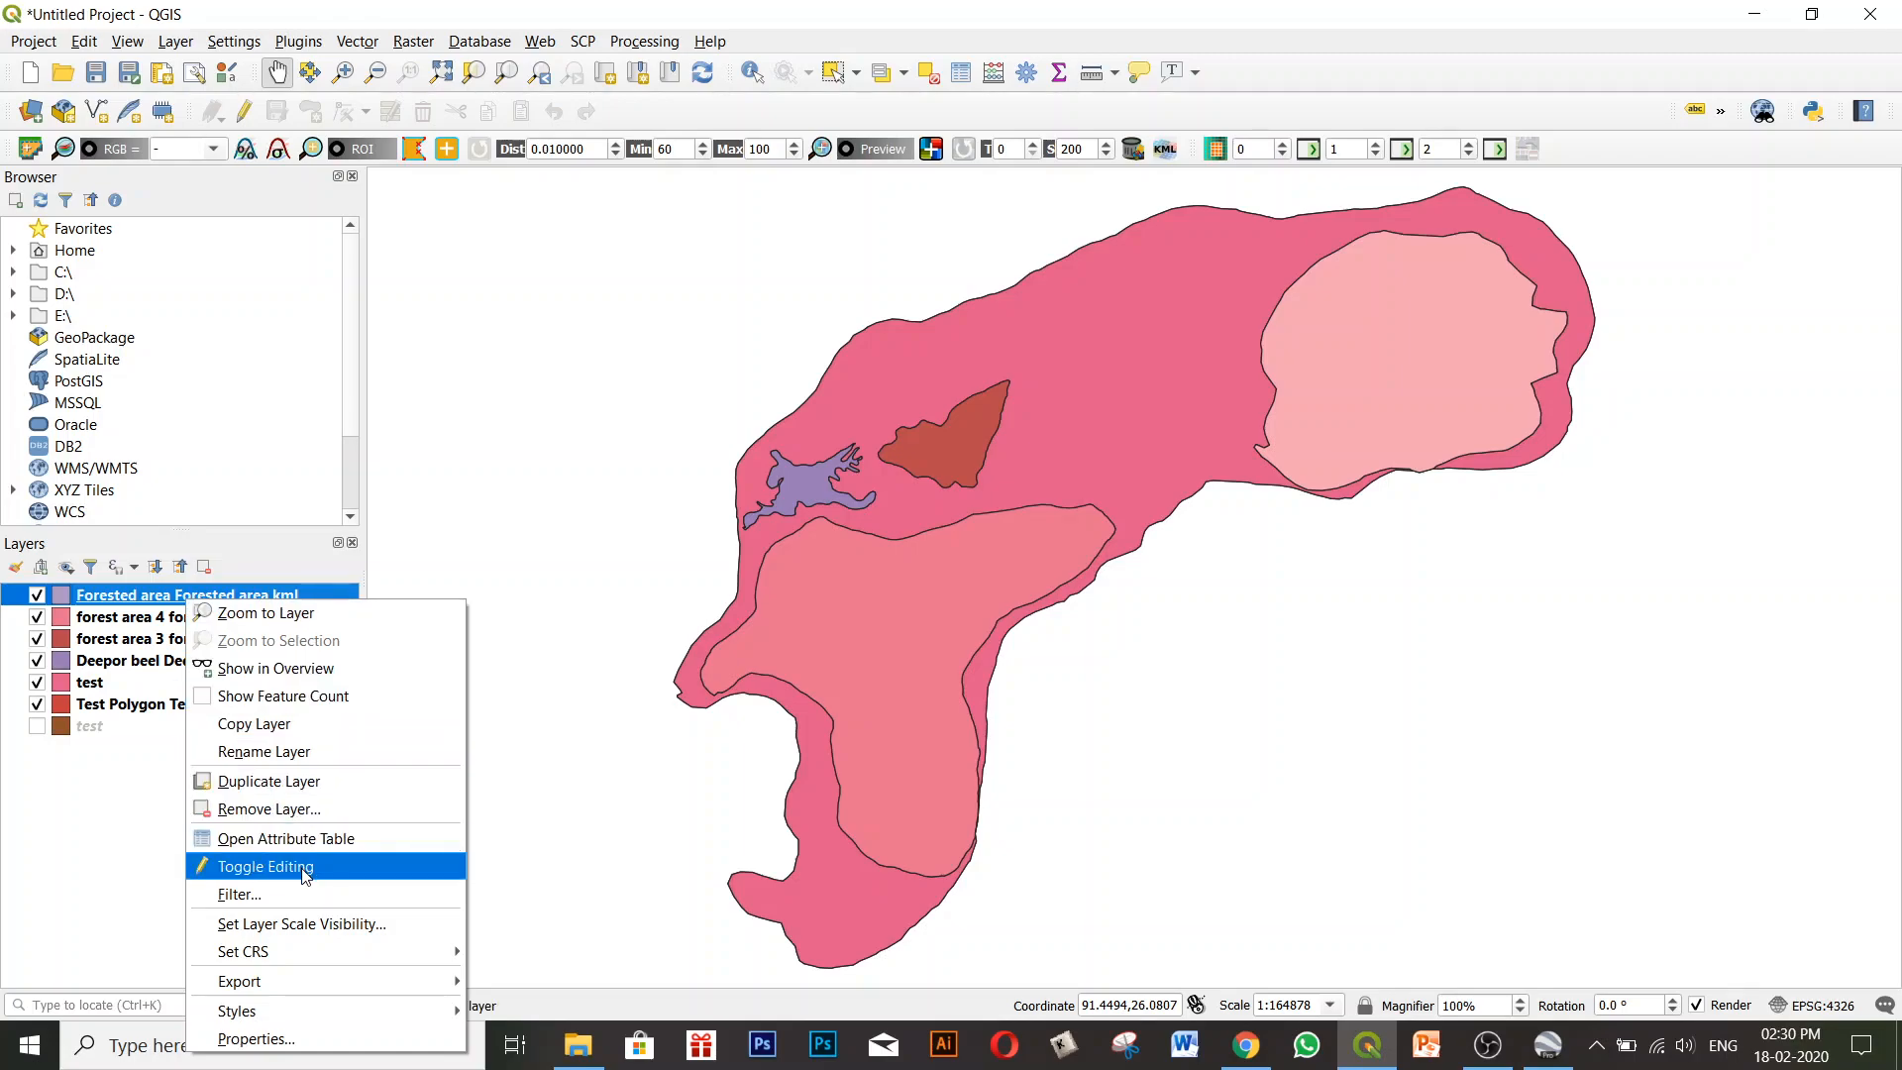
mouse_move(450, 982)
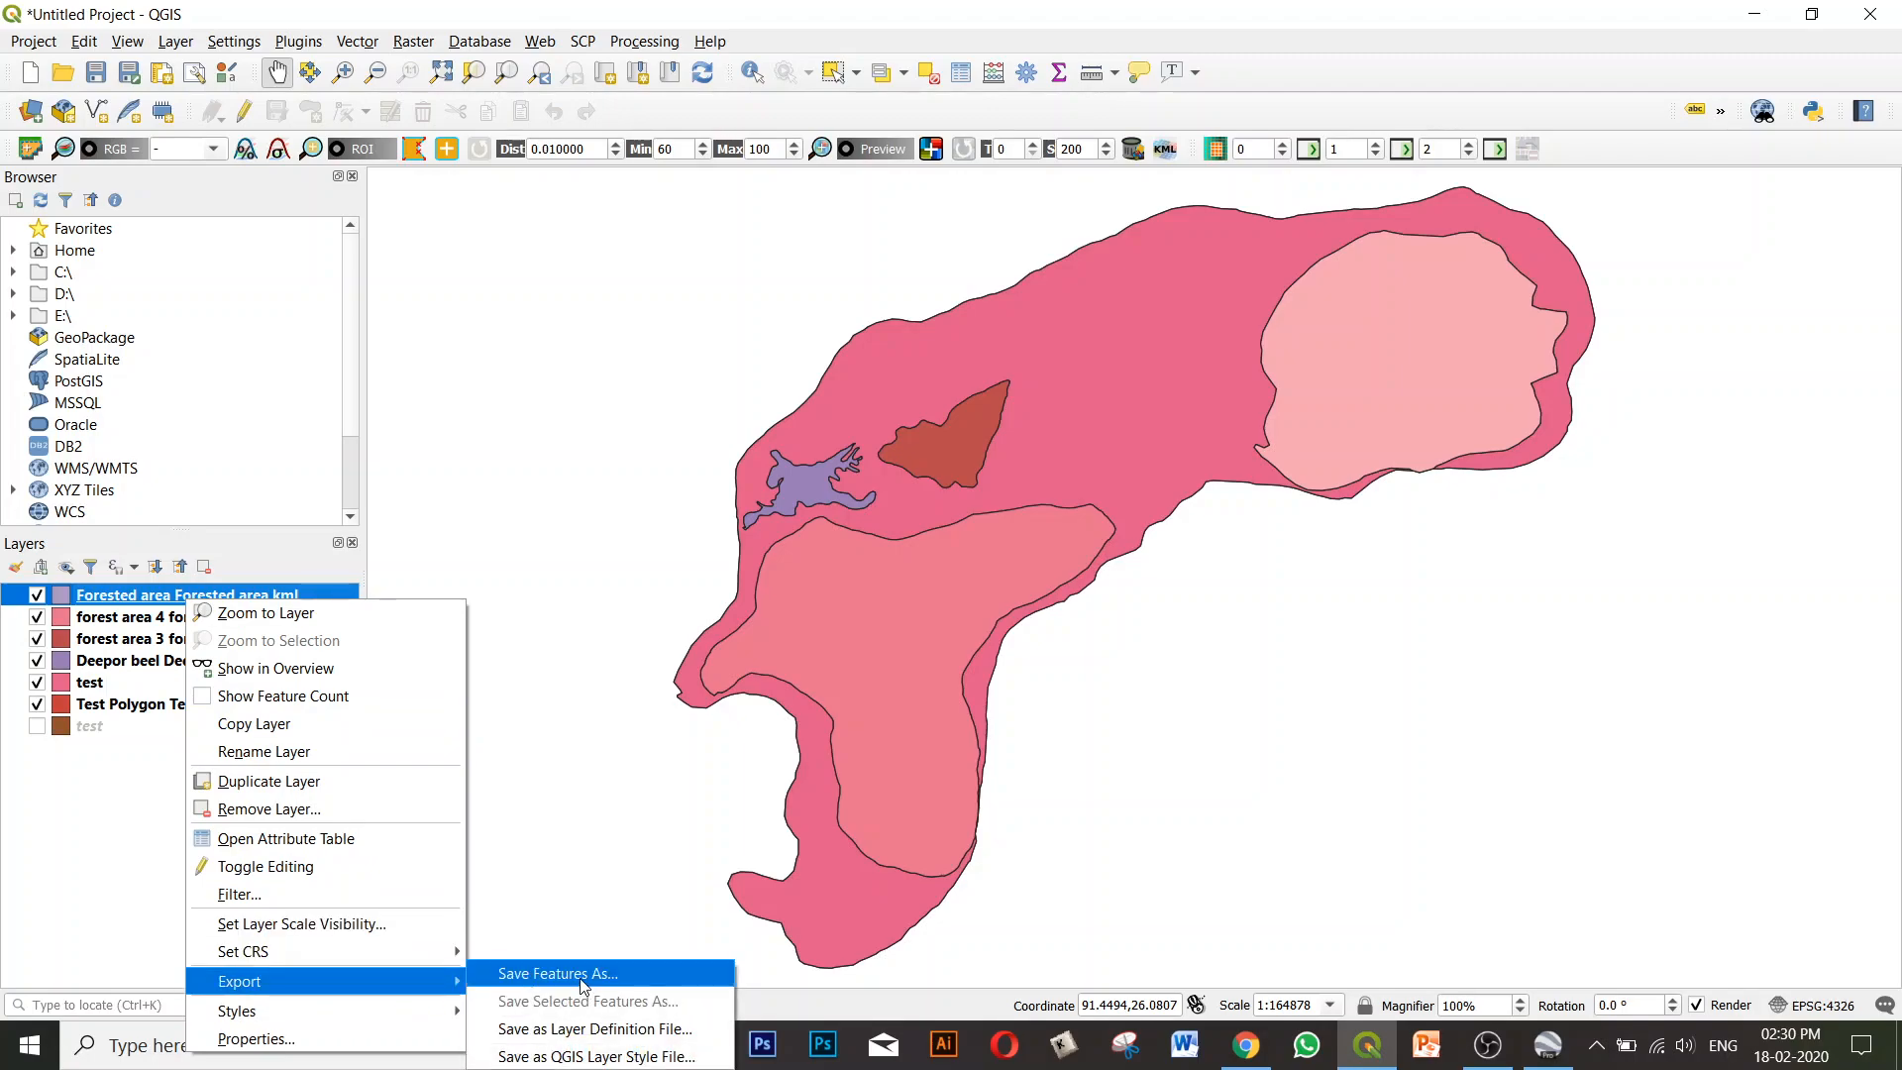
click(583, 981)
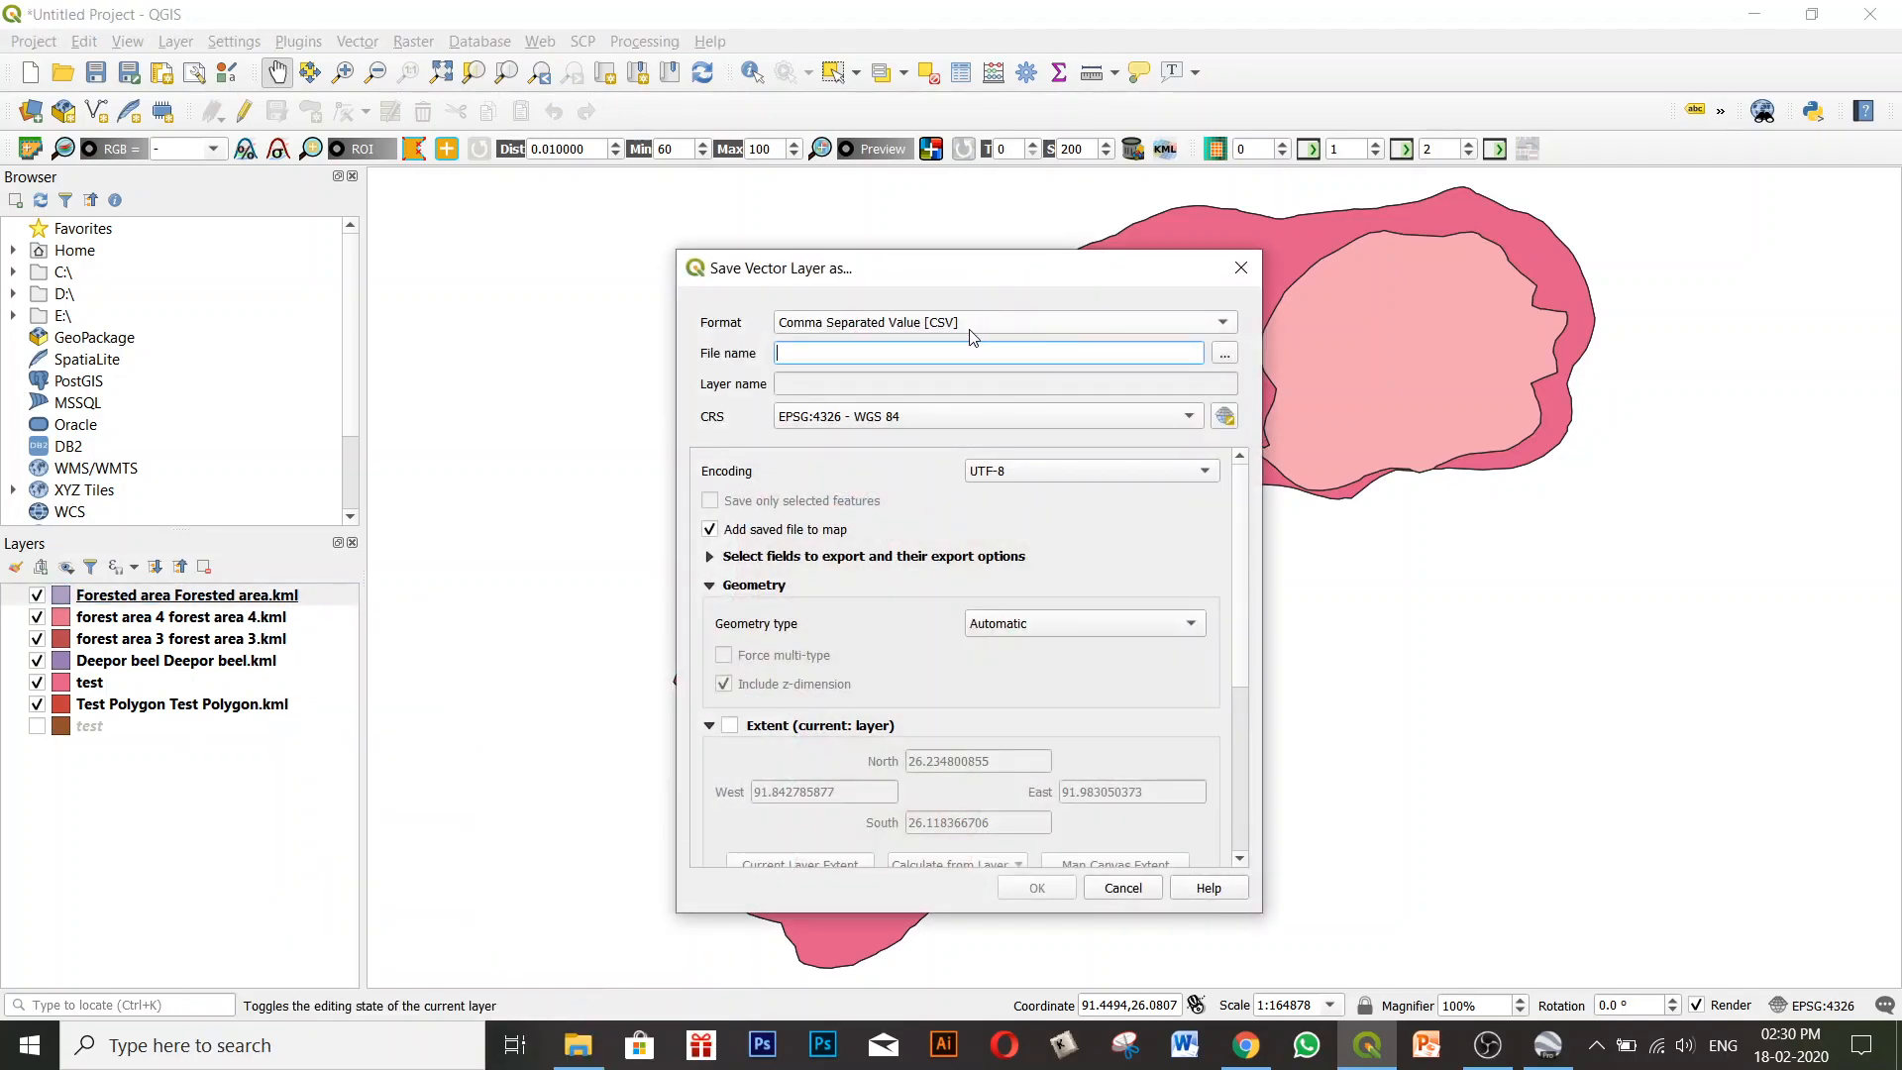
click(949, 331)
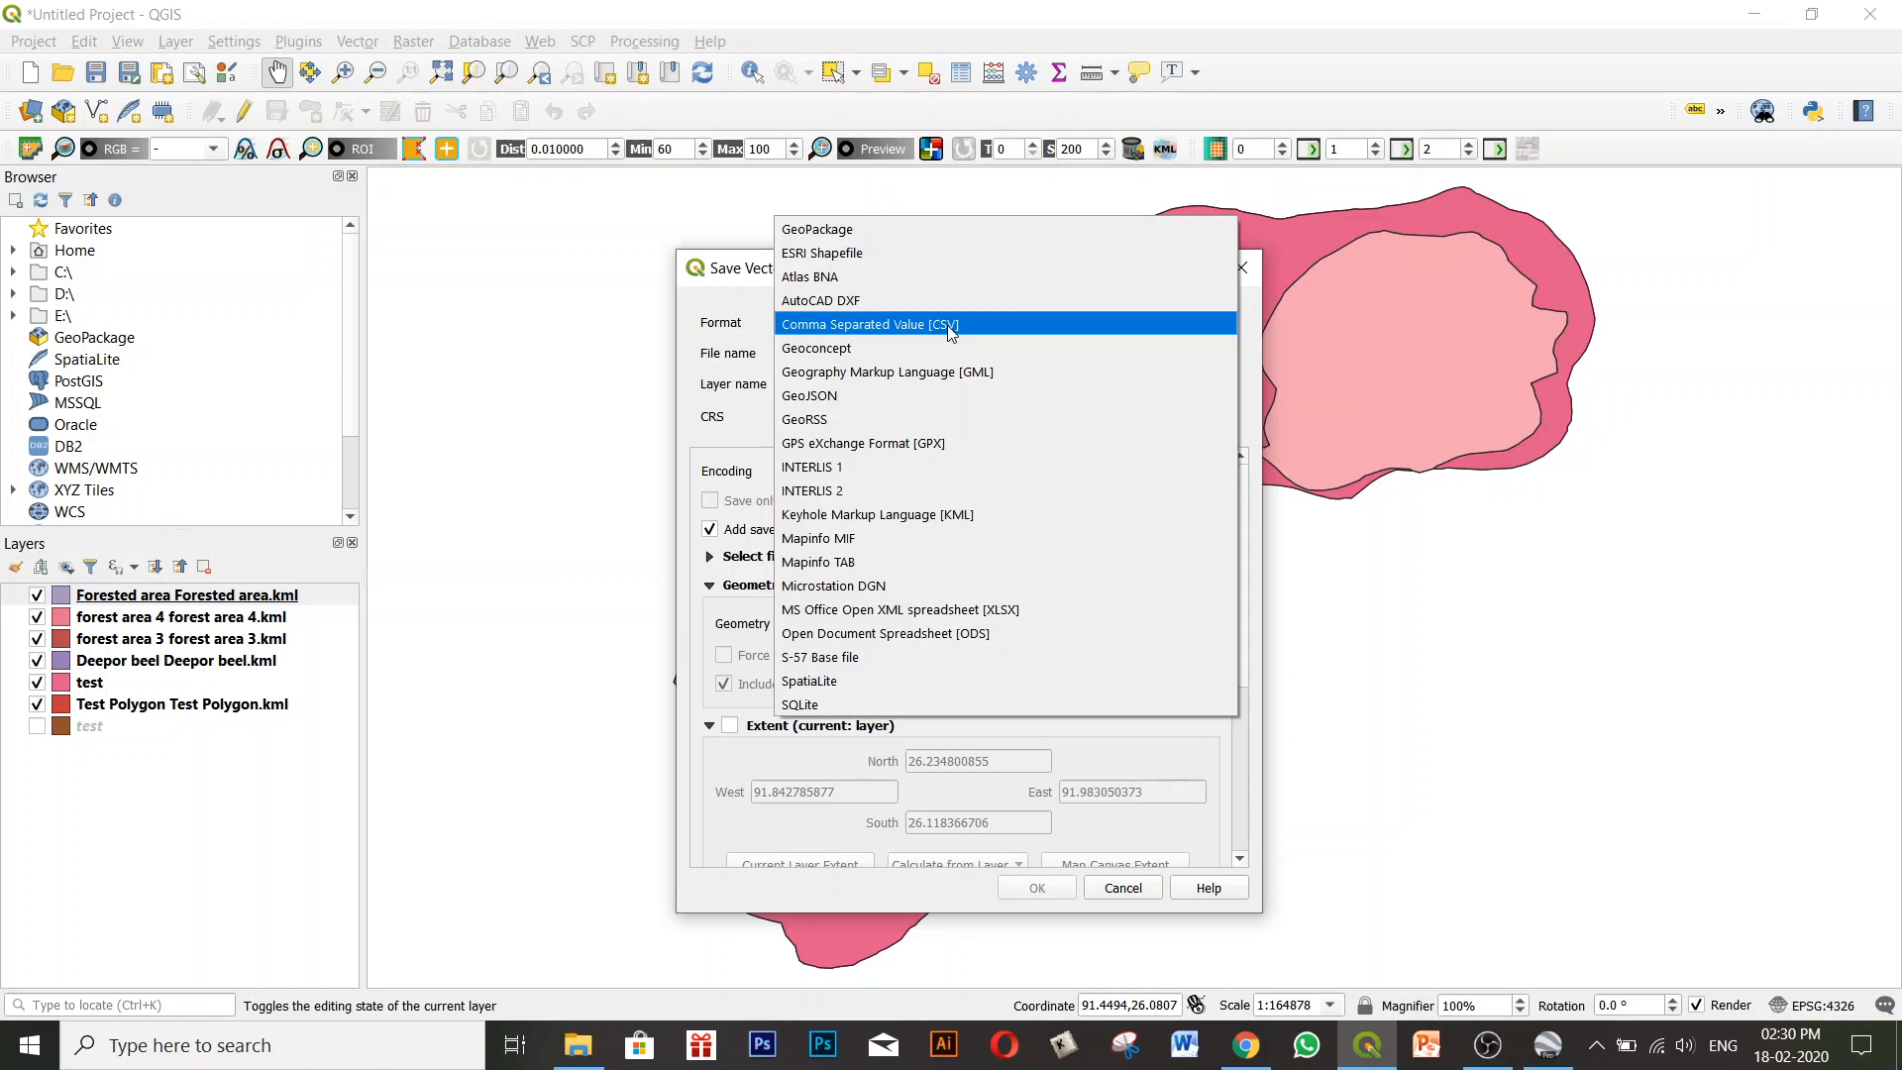
click(929, 260)
Create a folder named "shapefile" inside the Desktop test folder and open it as the export's save location.
click(1223, 355)
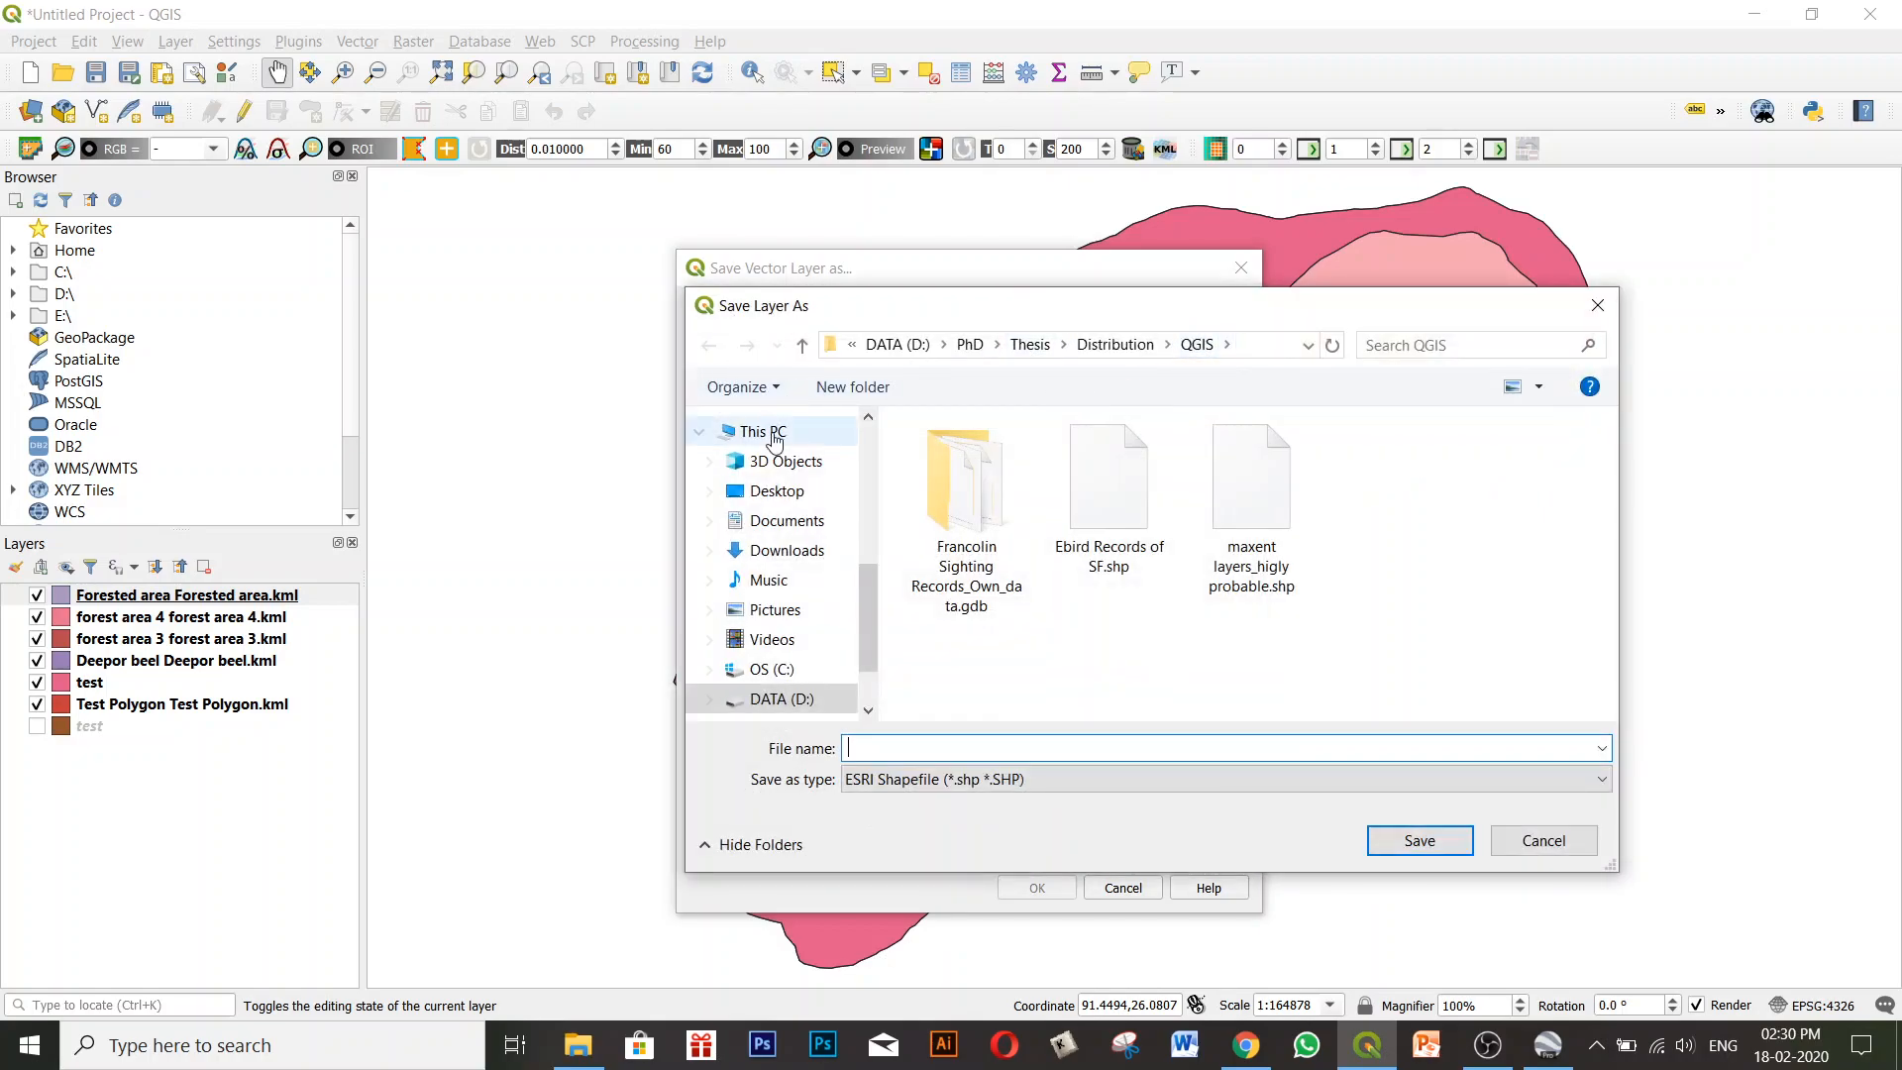
click(777, 492)
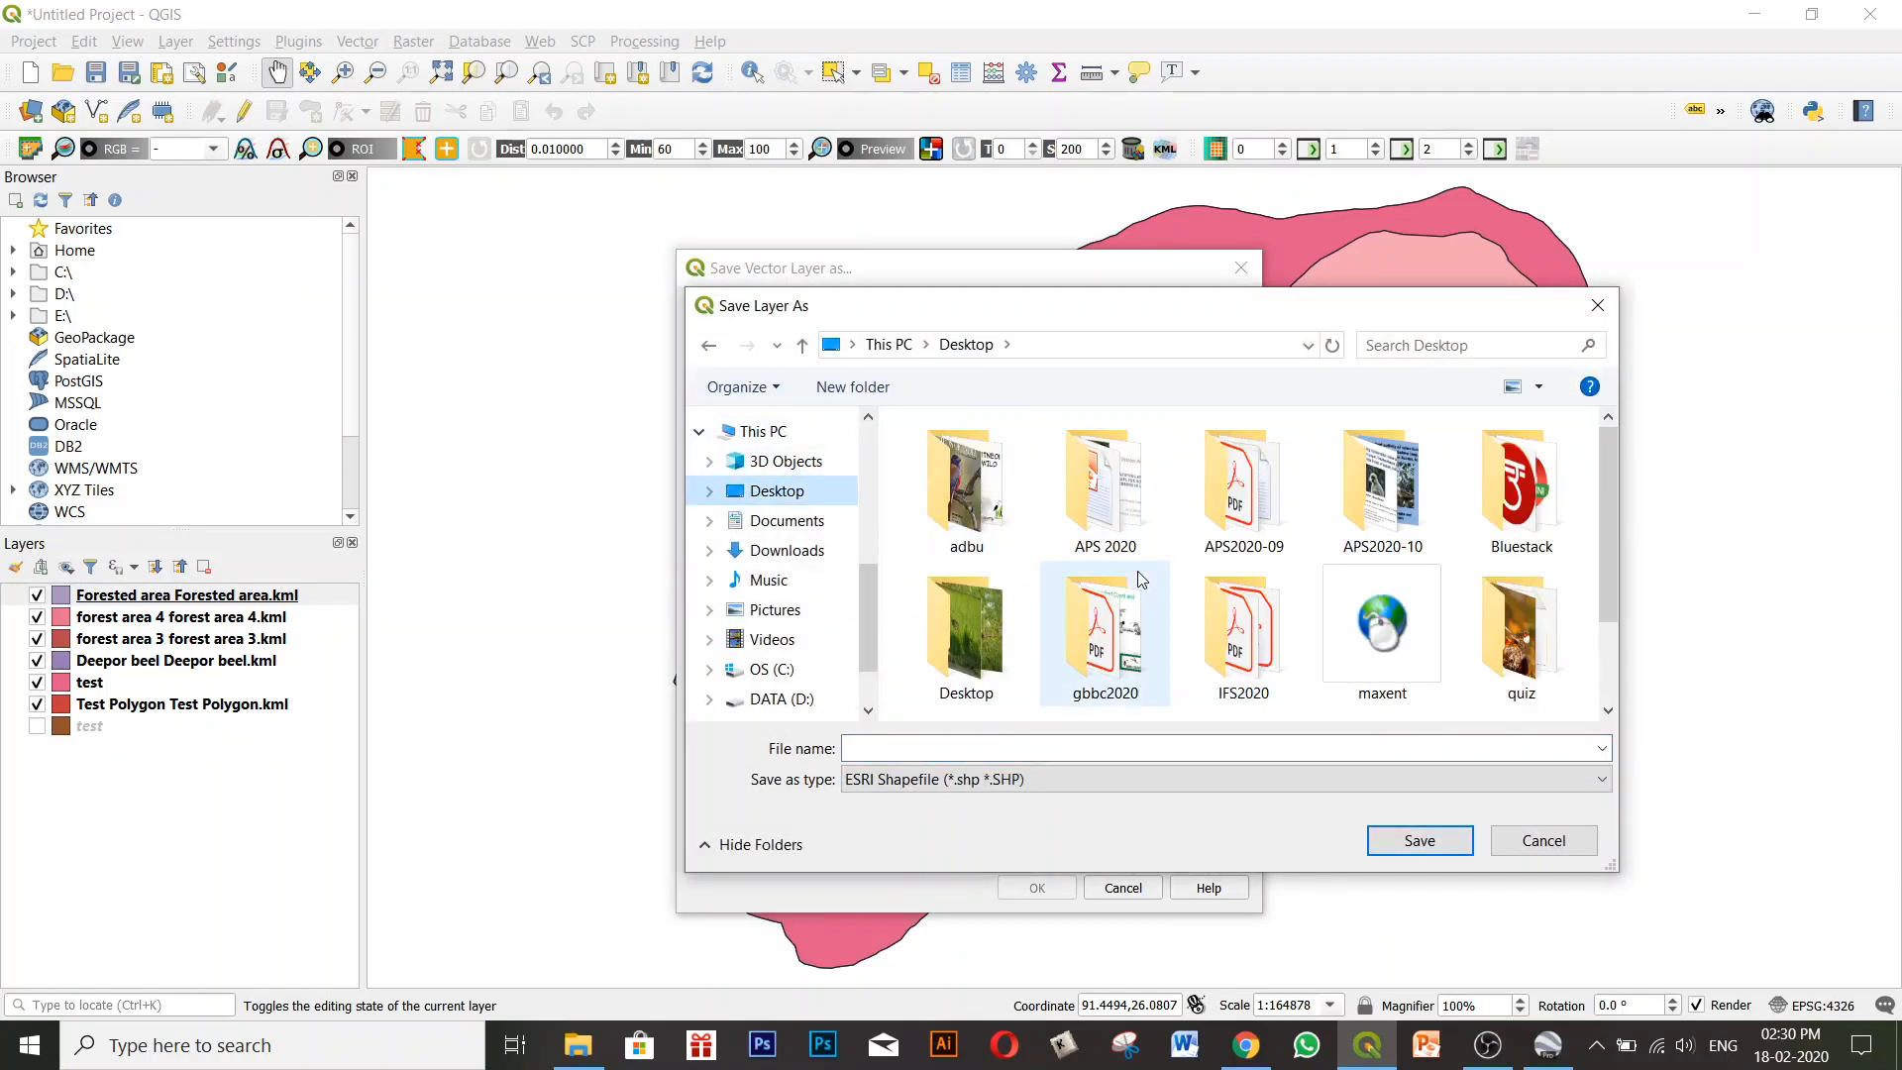
scroll(1423, 610, down, 2)
click(999, 684)
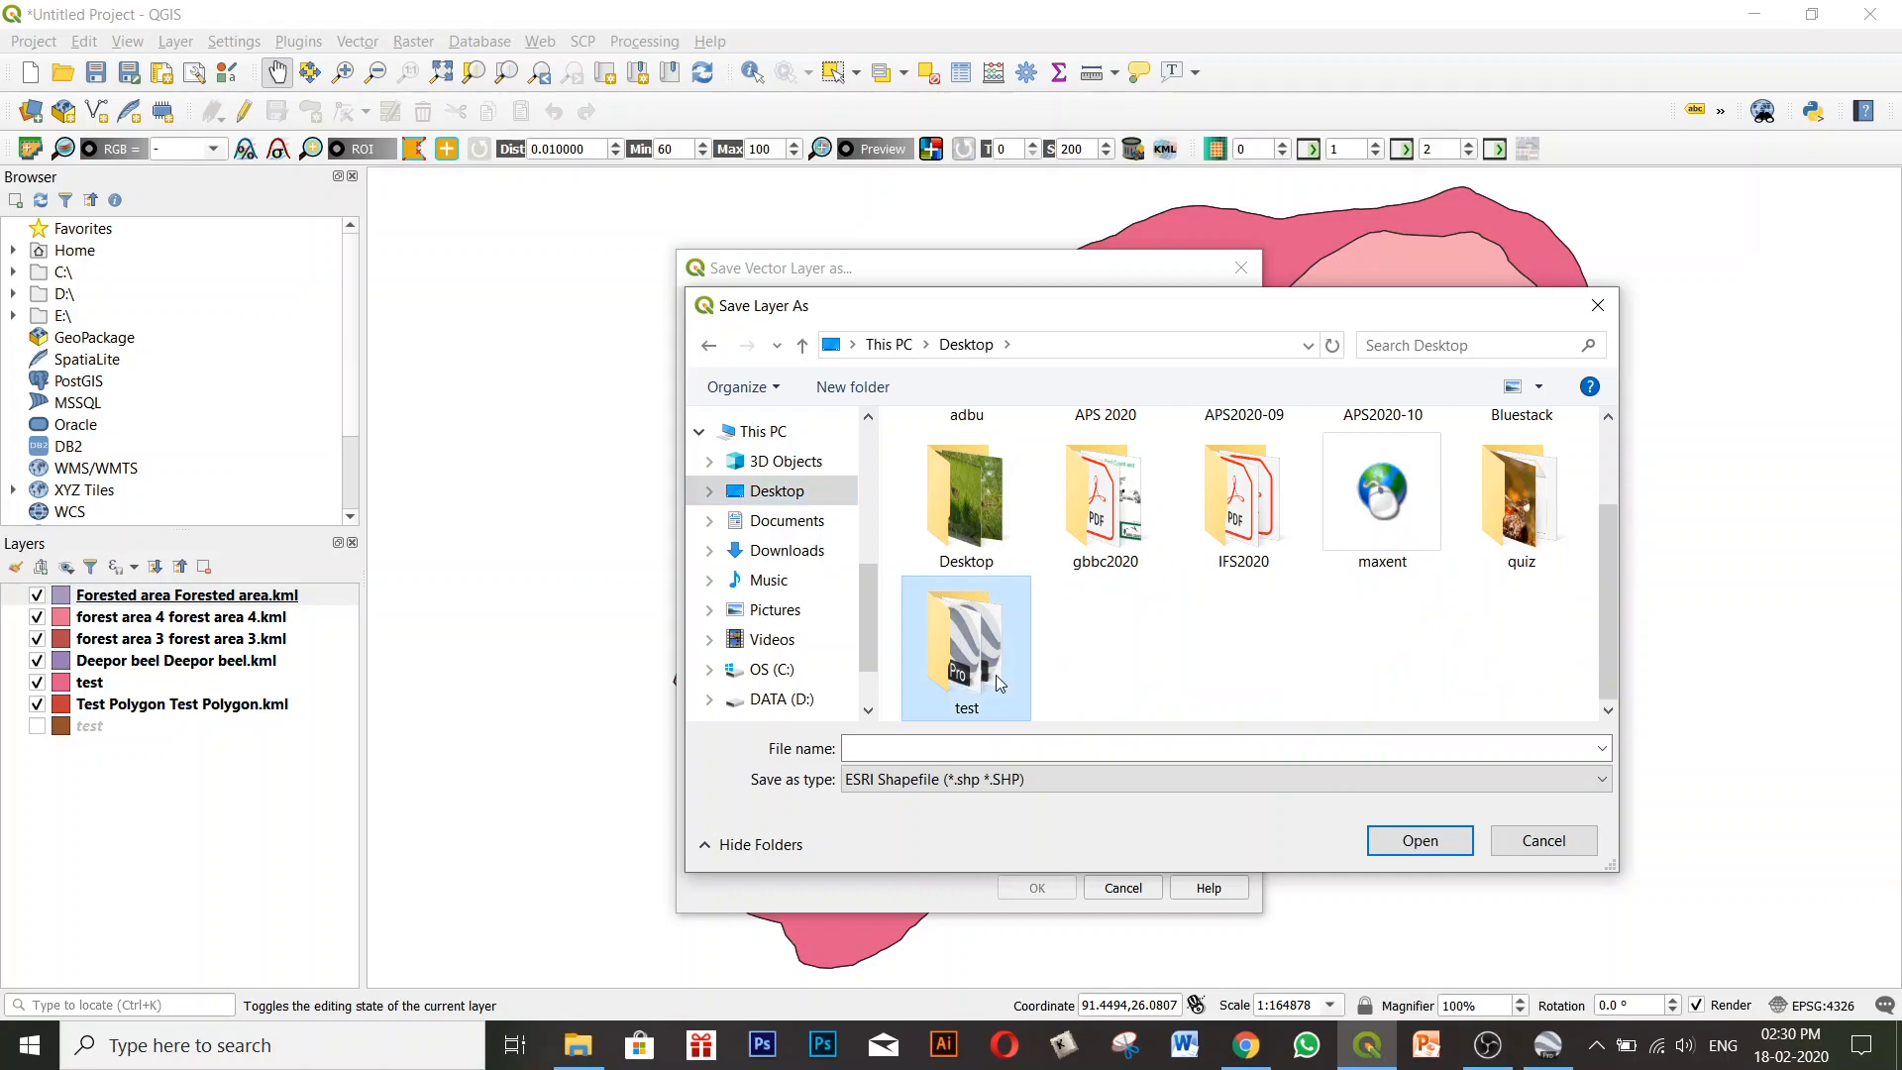
double_click(998, 684)
click(852, 387)
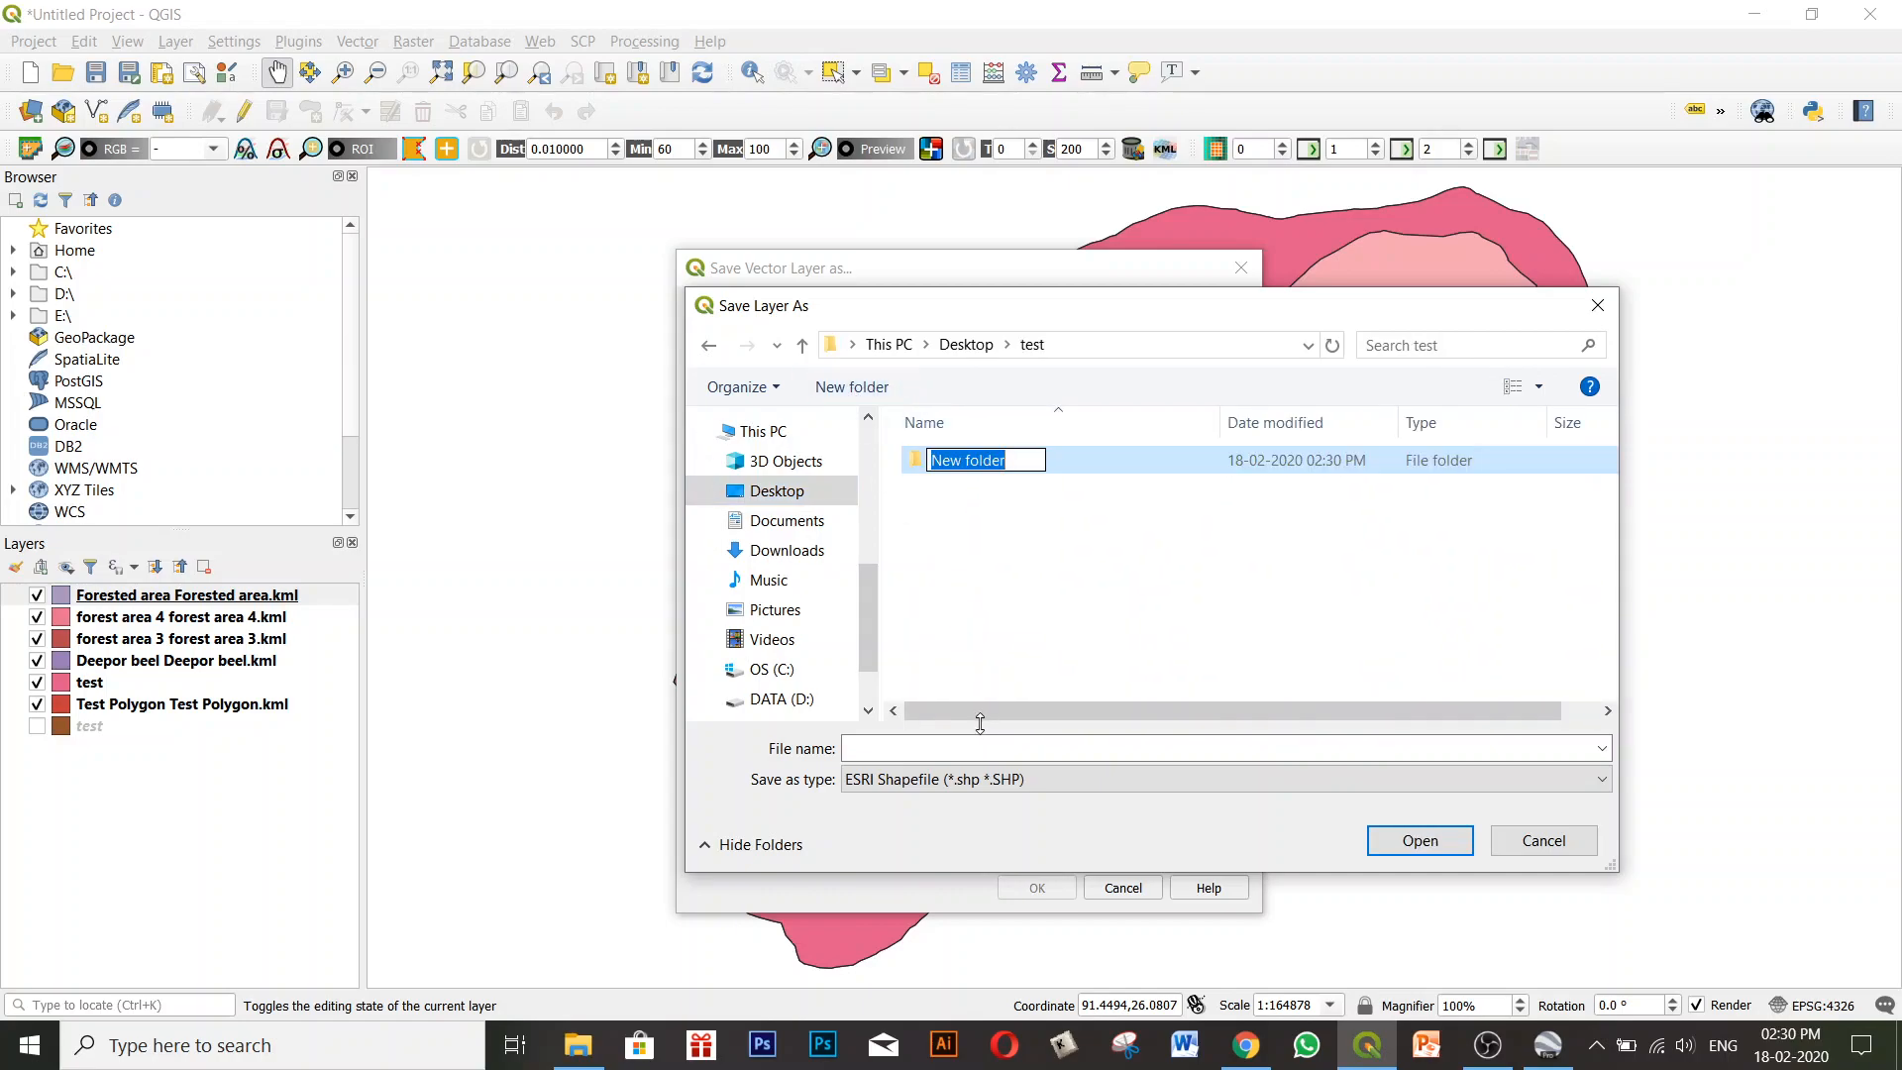
text(shap)
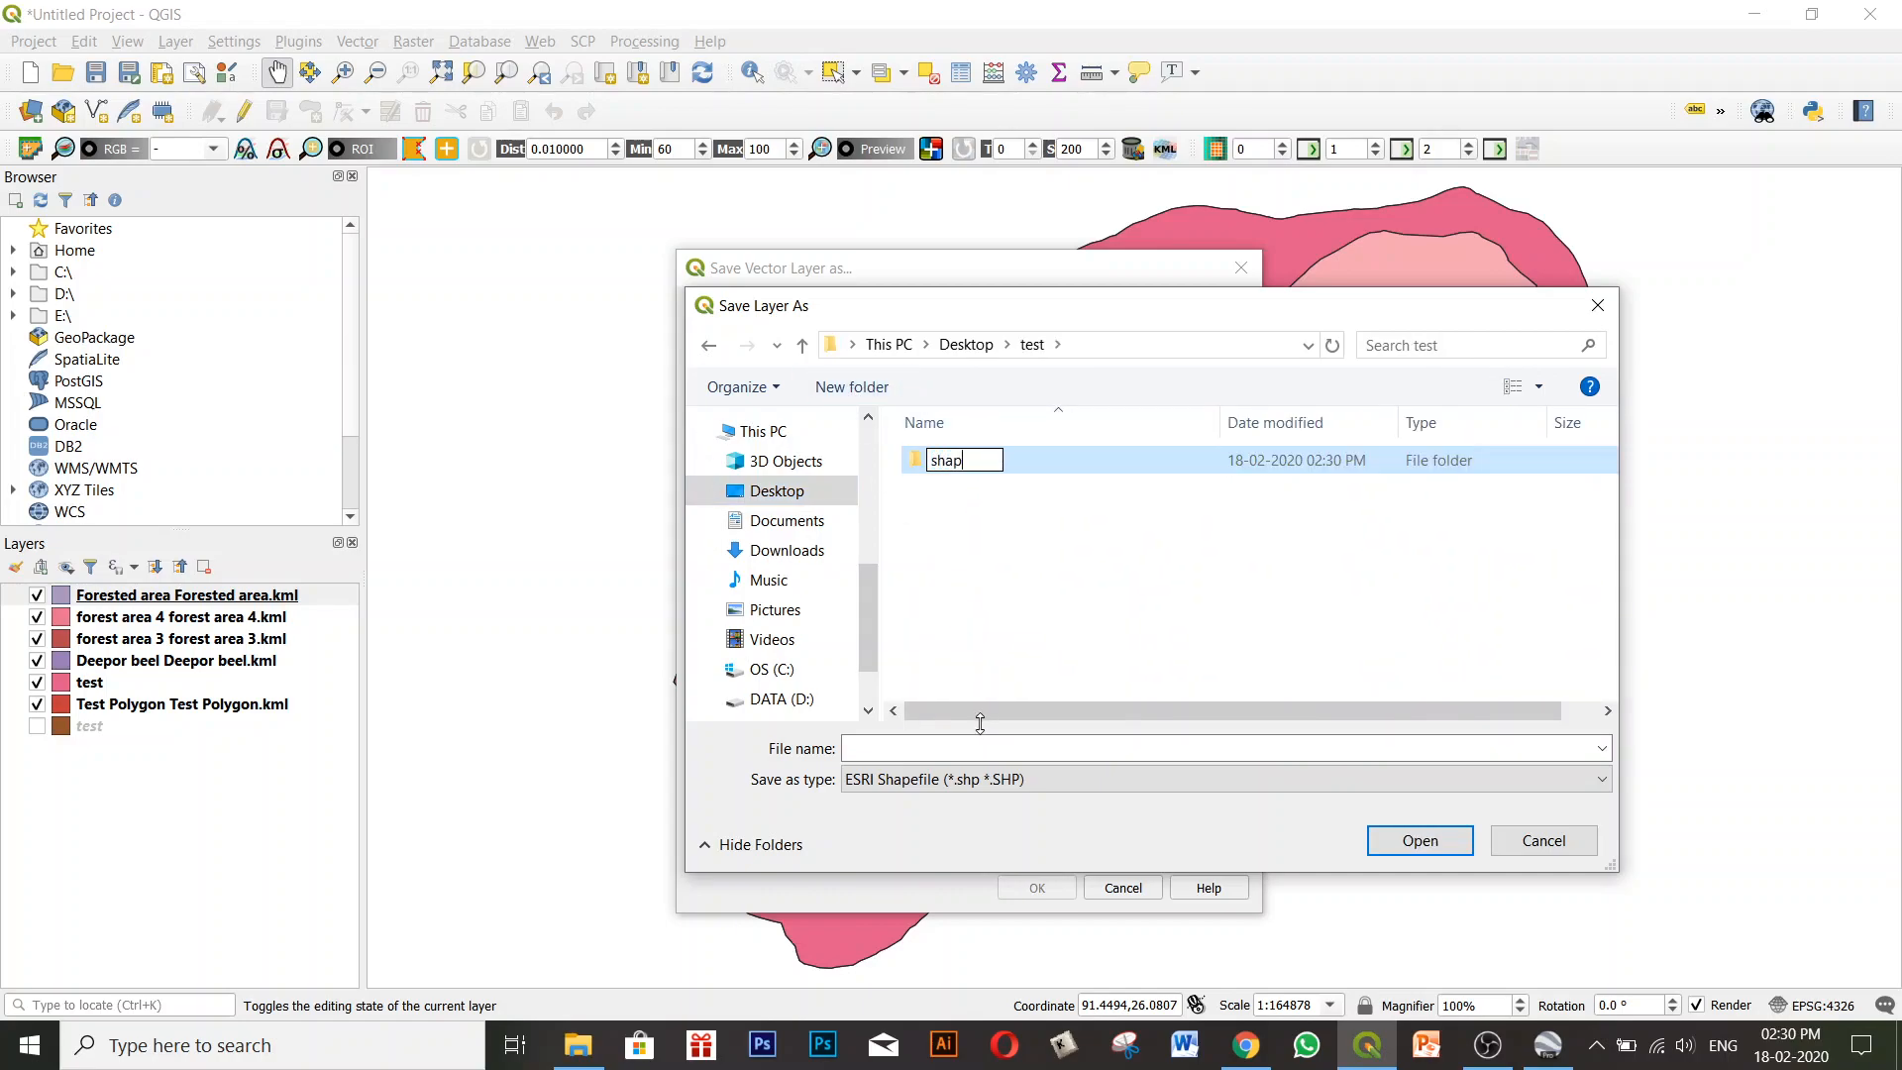
text(efile)
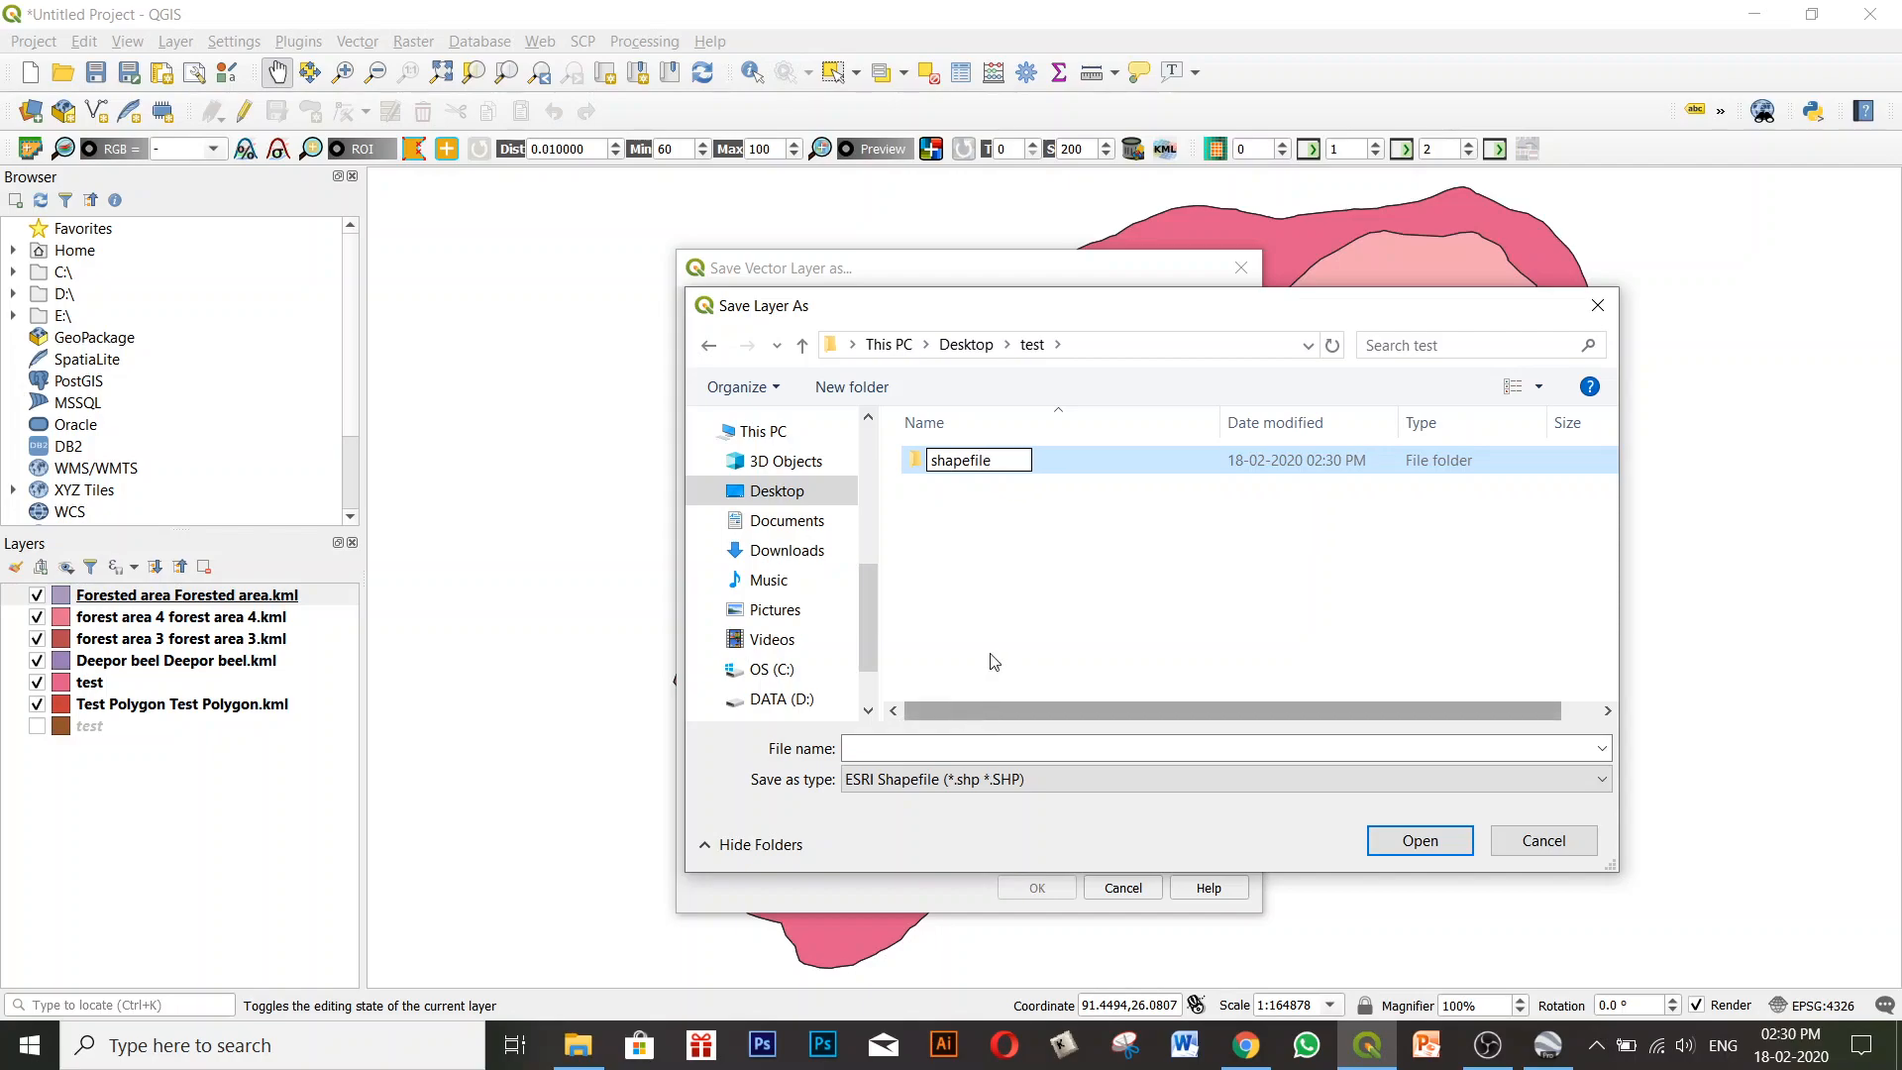
click(969, 512)
double_click(956, 460)
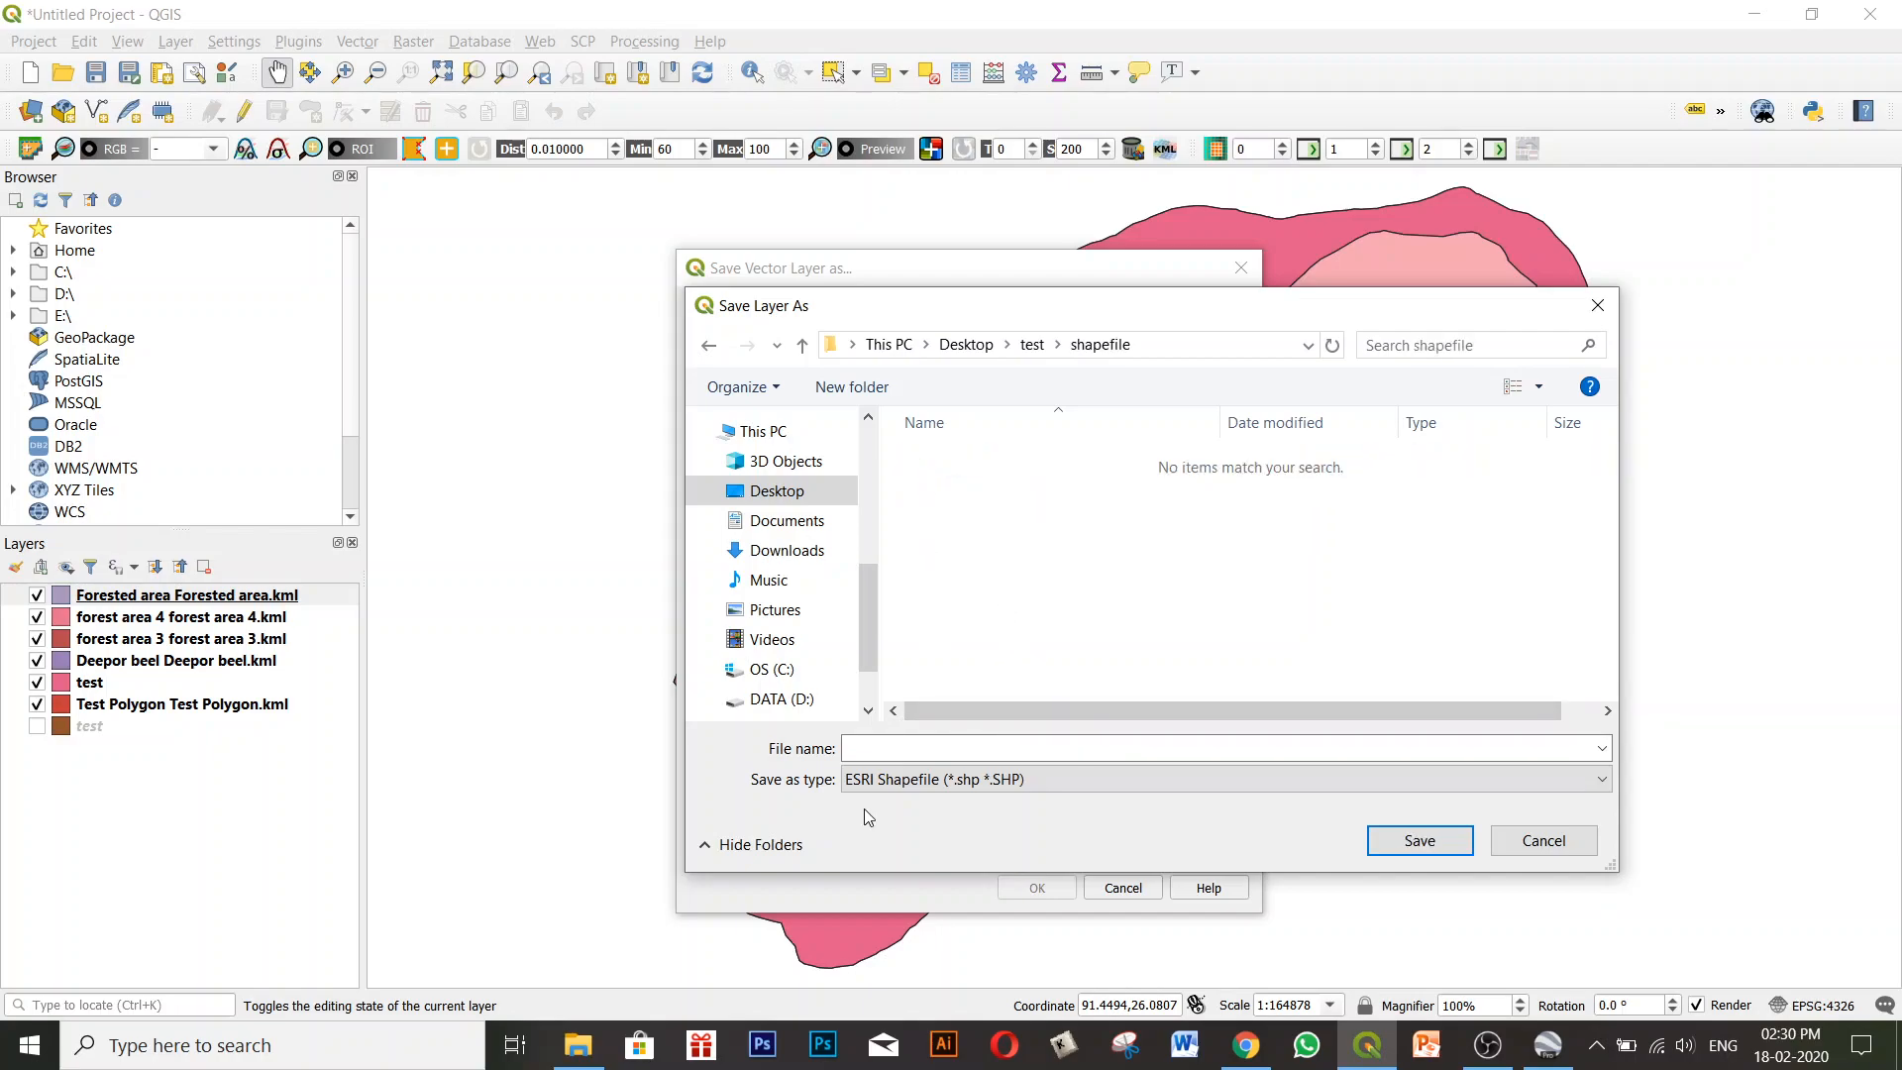
Save the Forested area layer as the shapefile "forest area" in the shapefile folder, without adding the saved file to the map.
click(916, 745)
click(916, 745)
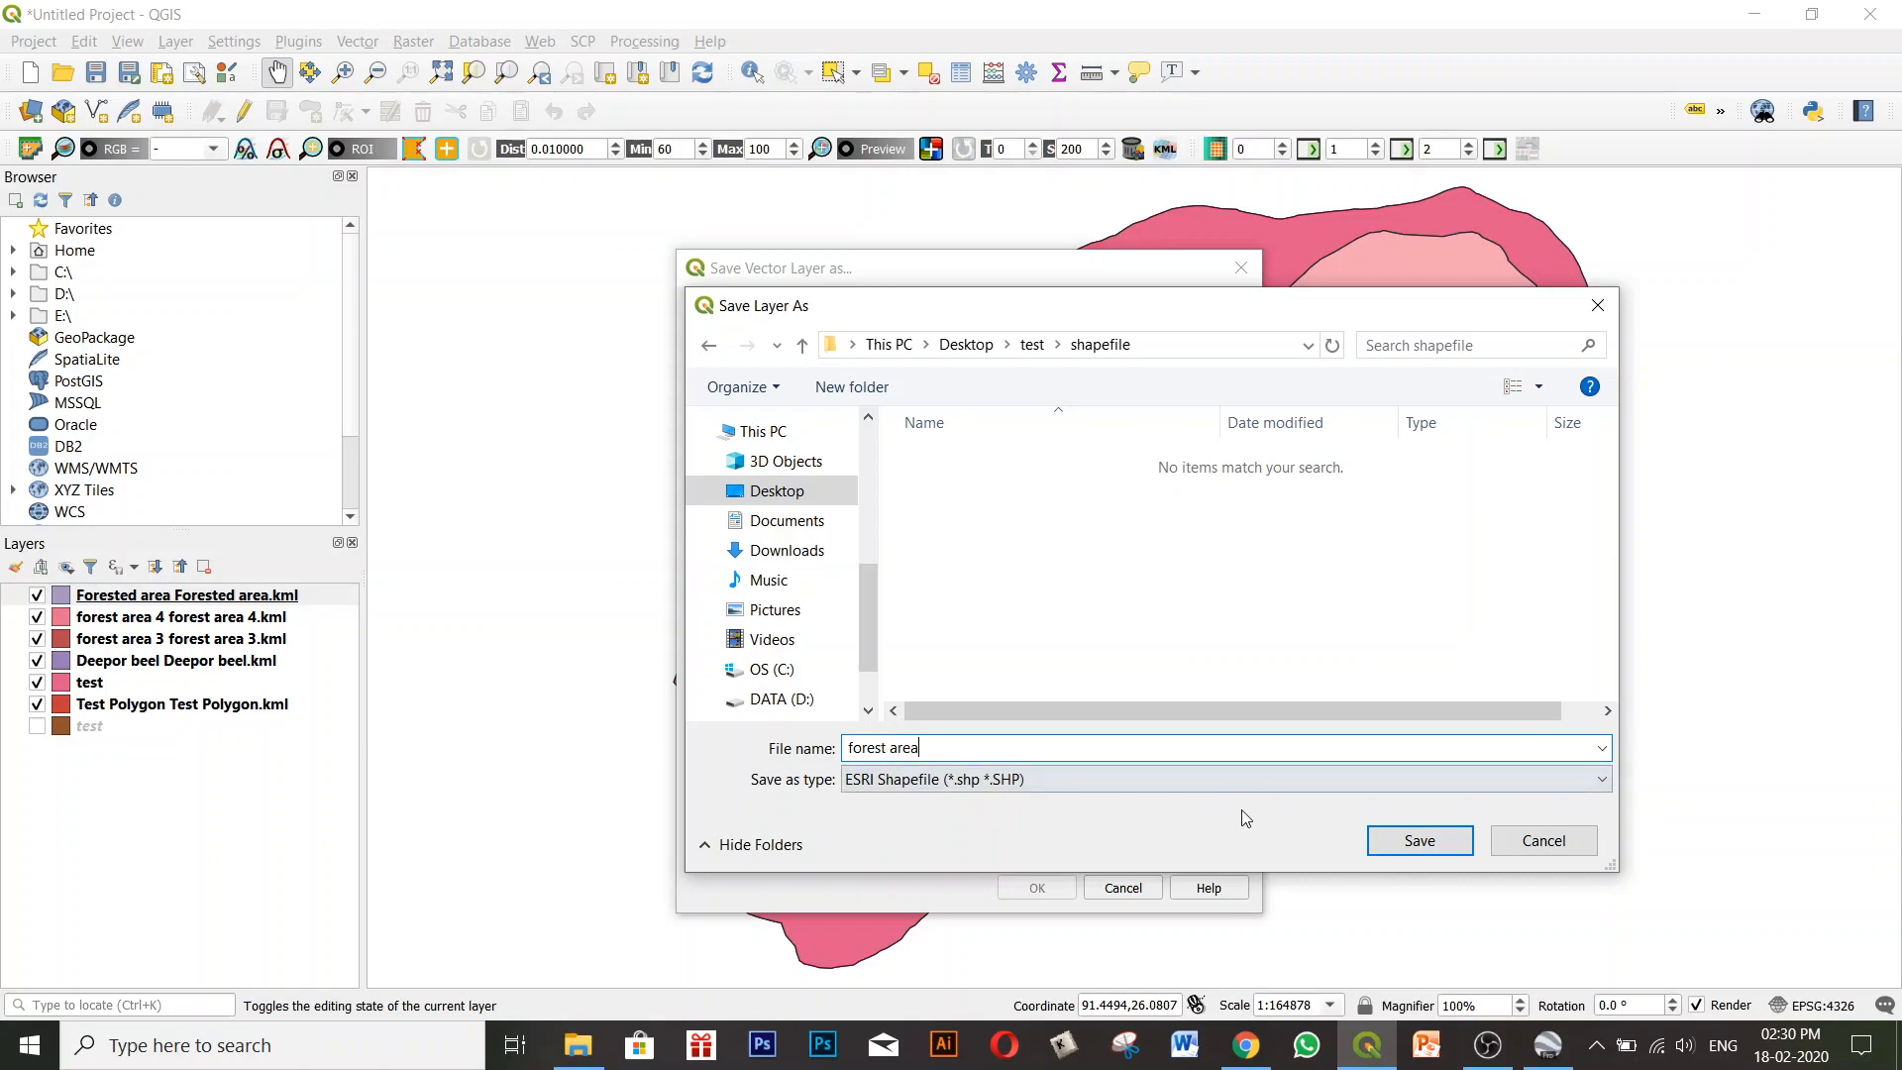
click(1399, 842)
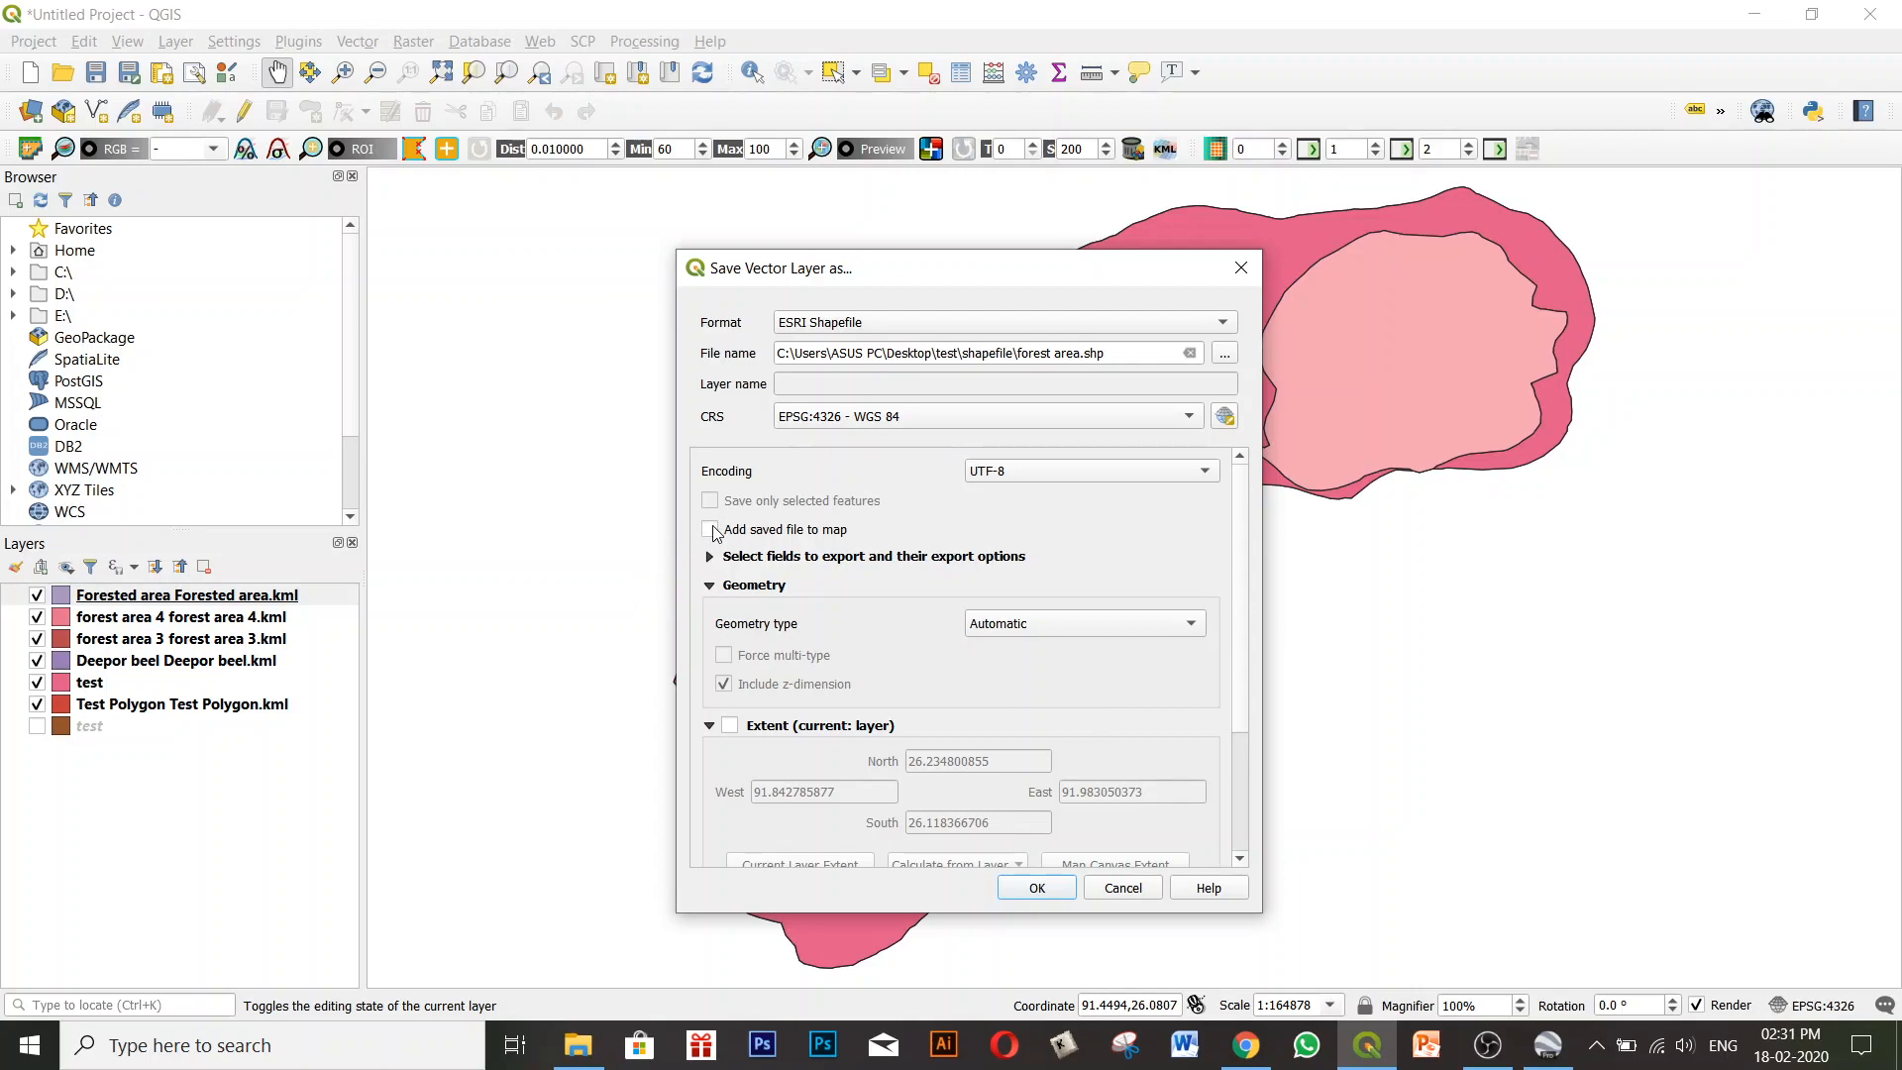
scroll(1059, 741, down, 3)
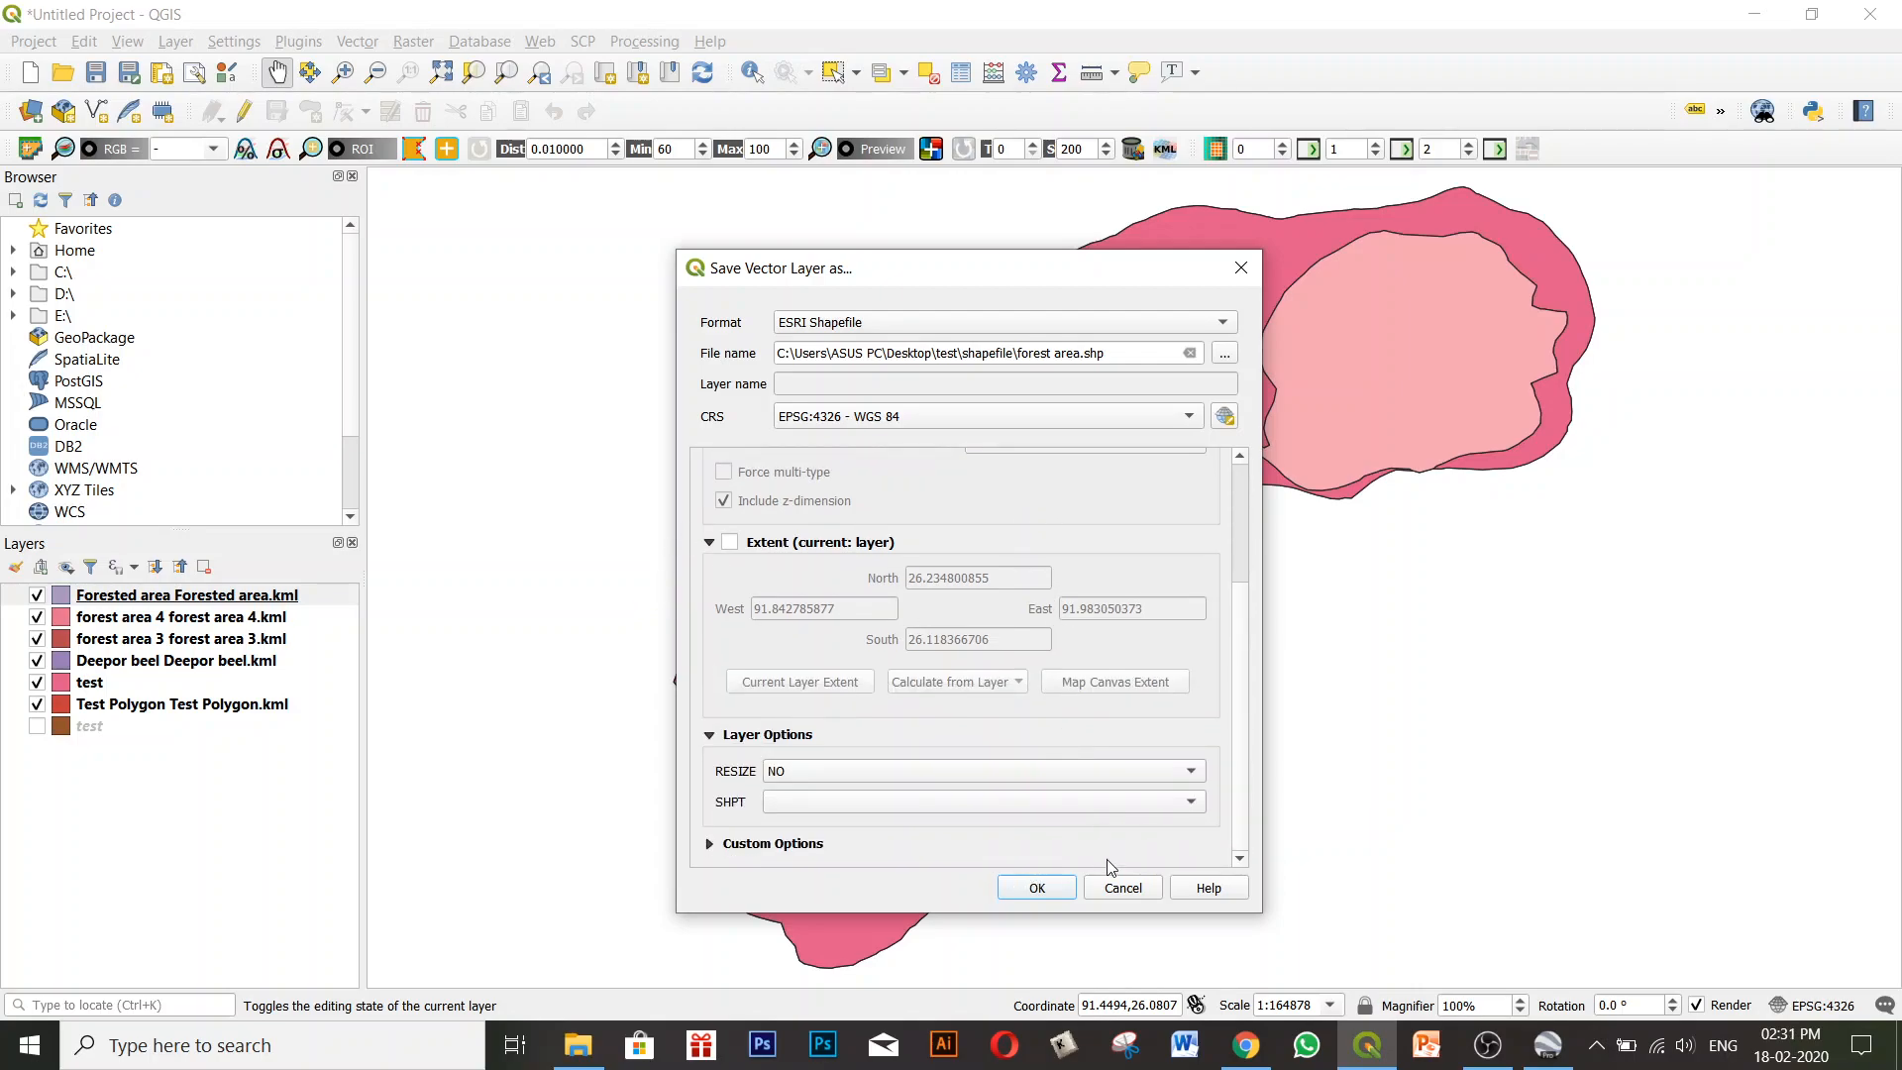
click(1035, 888)
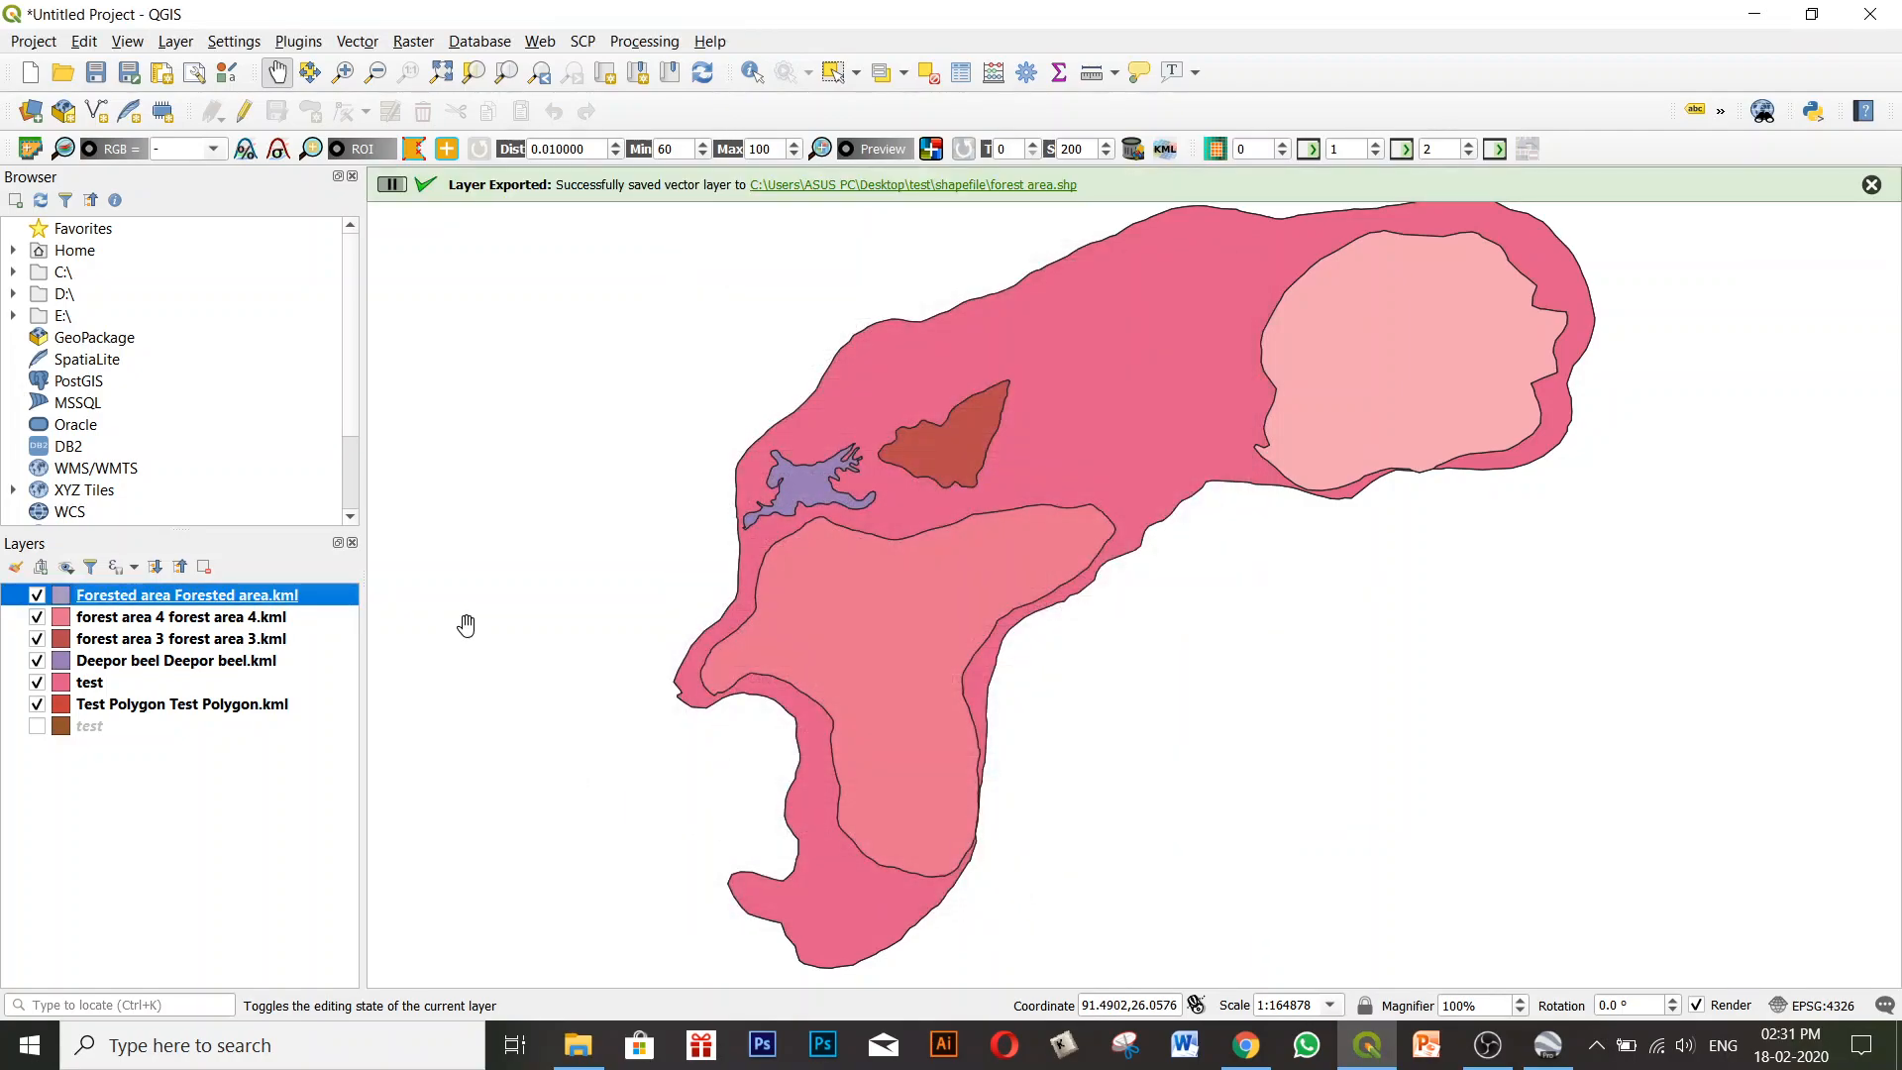
Export the forest area 4 layer to the shapefile folder as the ESRI Shapefile "forest area4", without adding the saved file to the map.
right_click(139, 625)
mouse_move(271, 543)
click(485, 547)
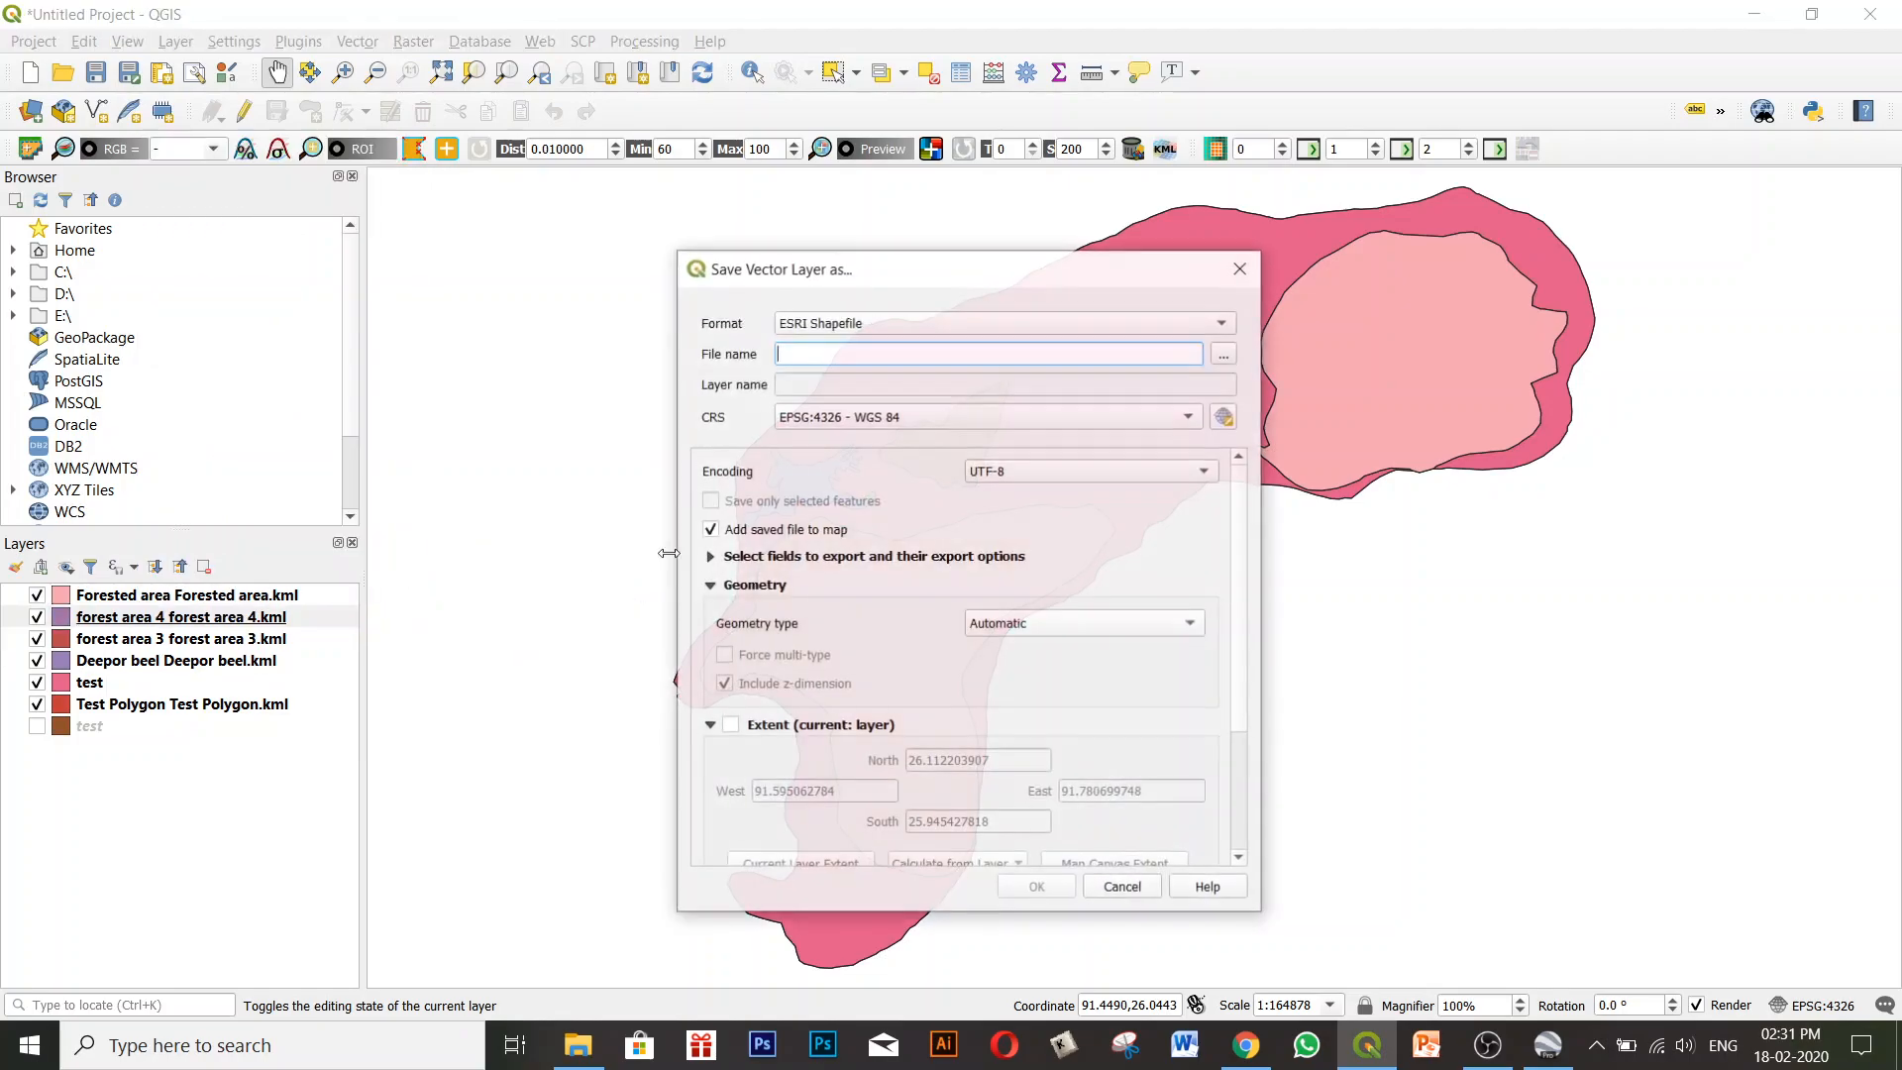
click(1226, 355)
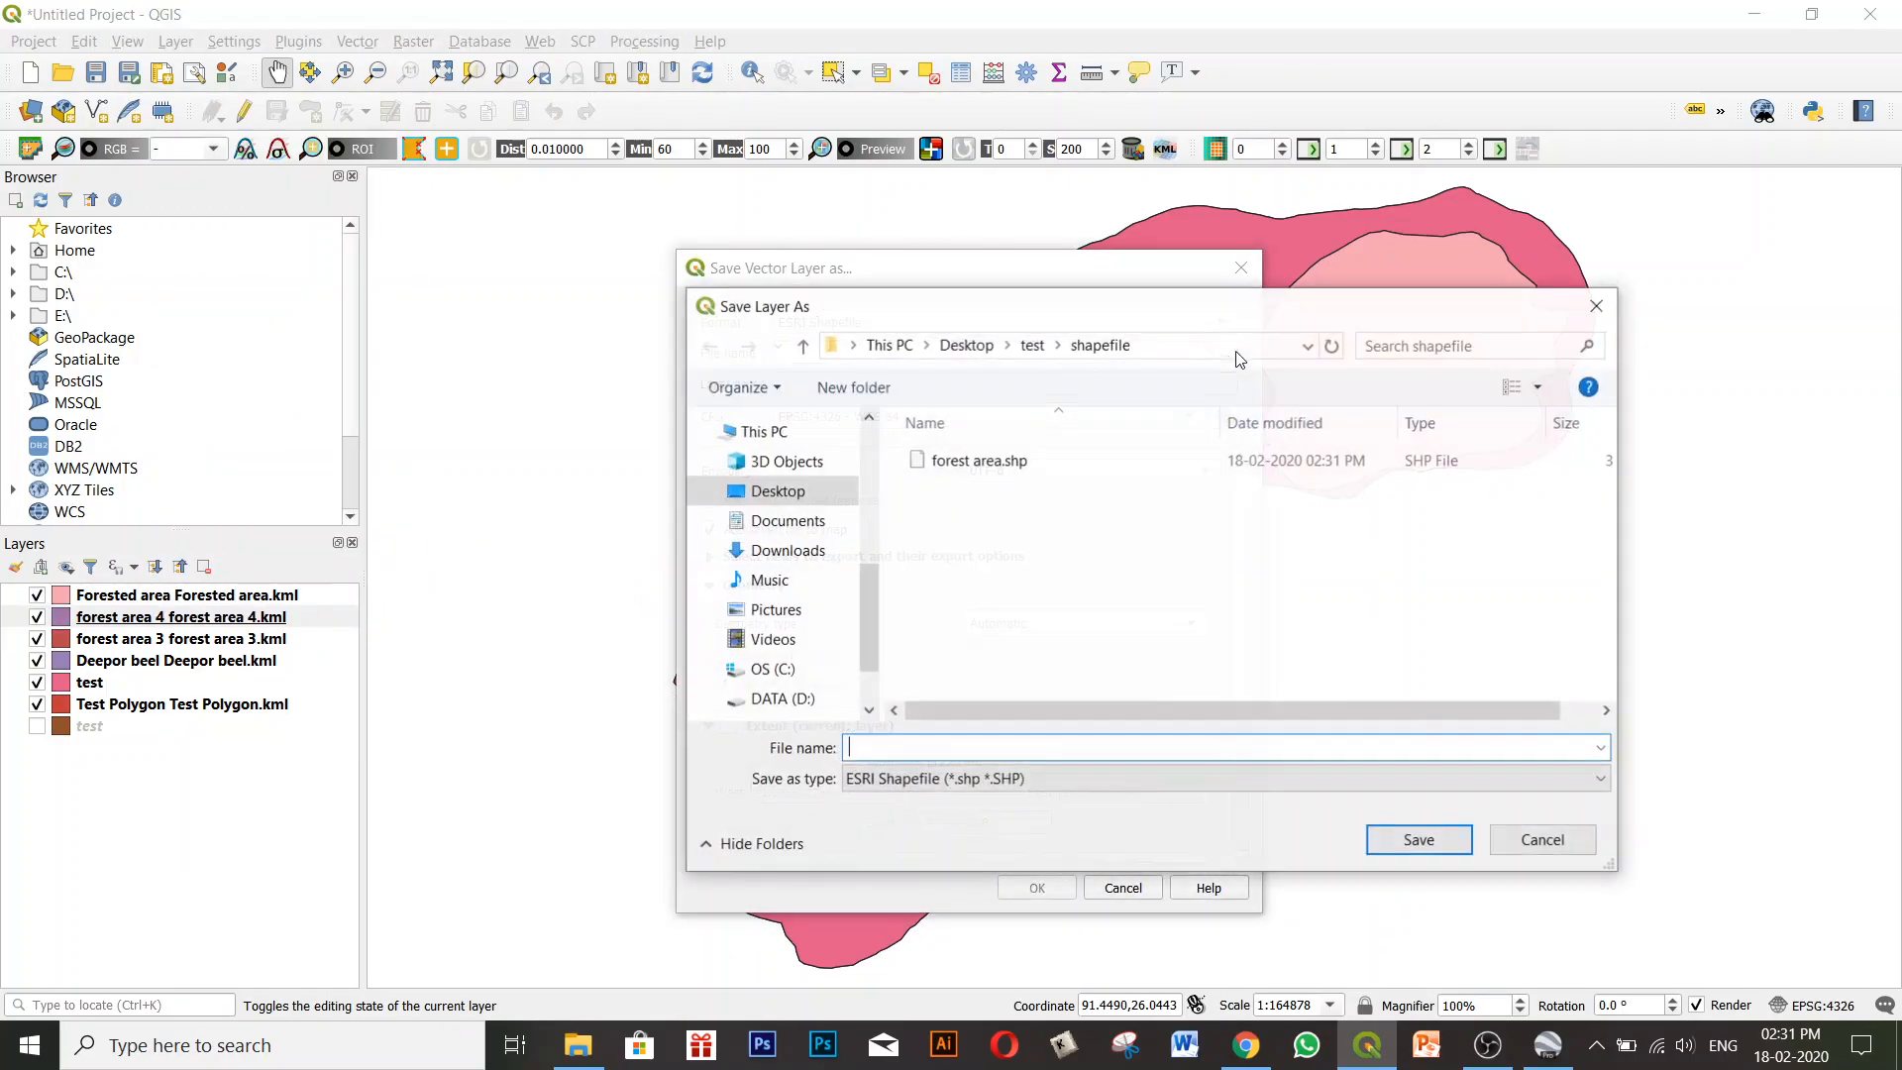
click(993, 473)
click(961, 750)
key(BackSpace)
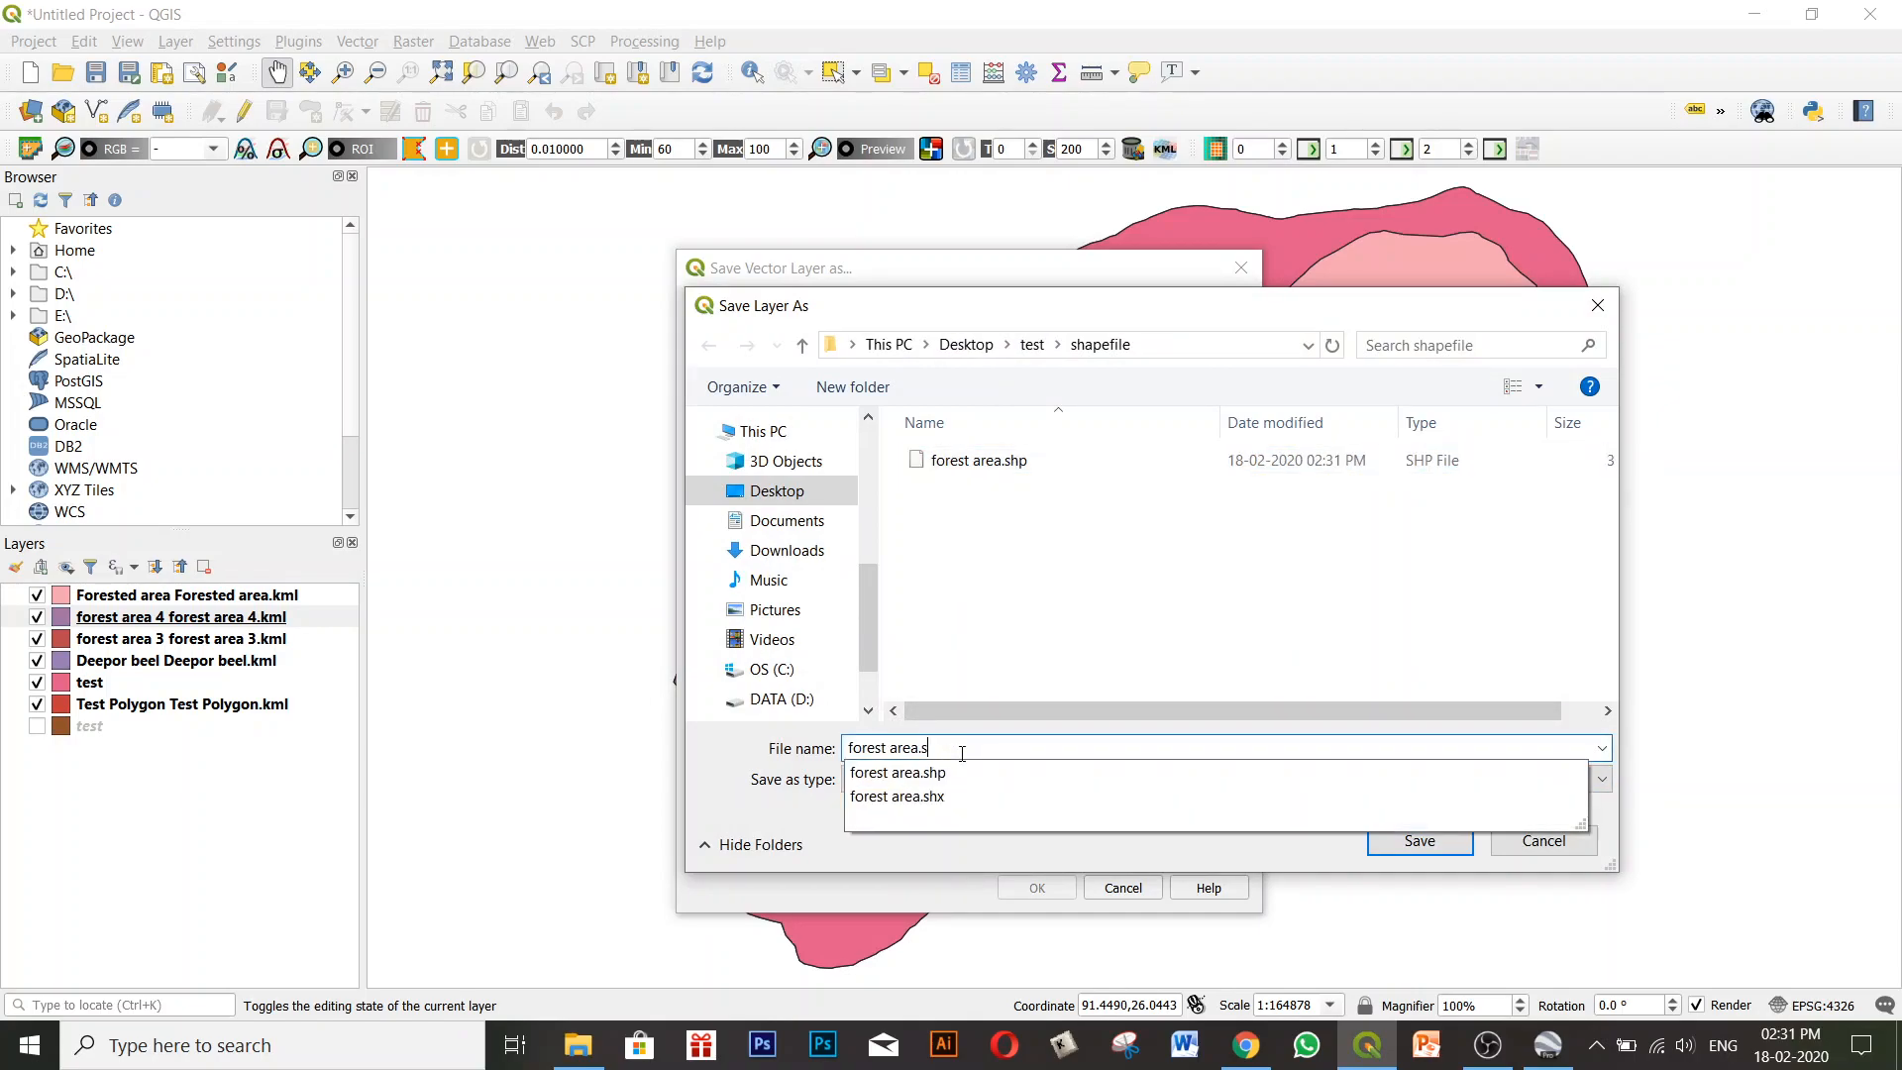
key(BackSpace)
key(BackSpace)
text(4)
key(Return)
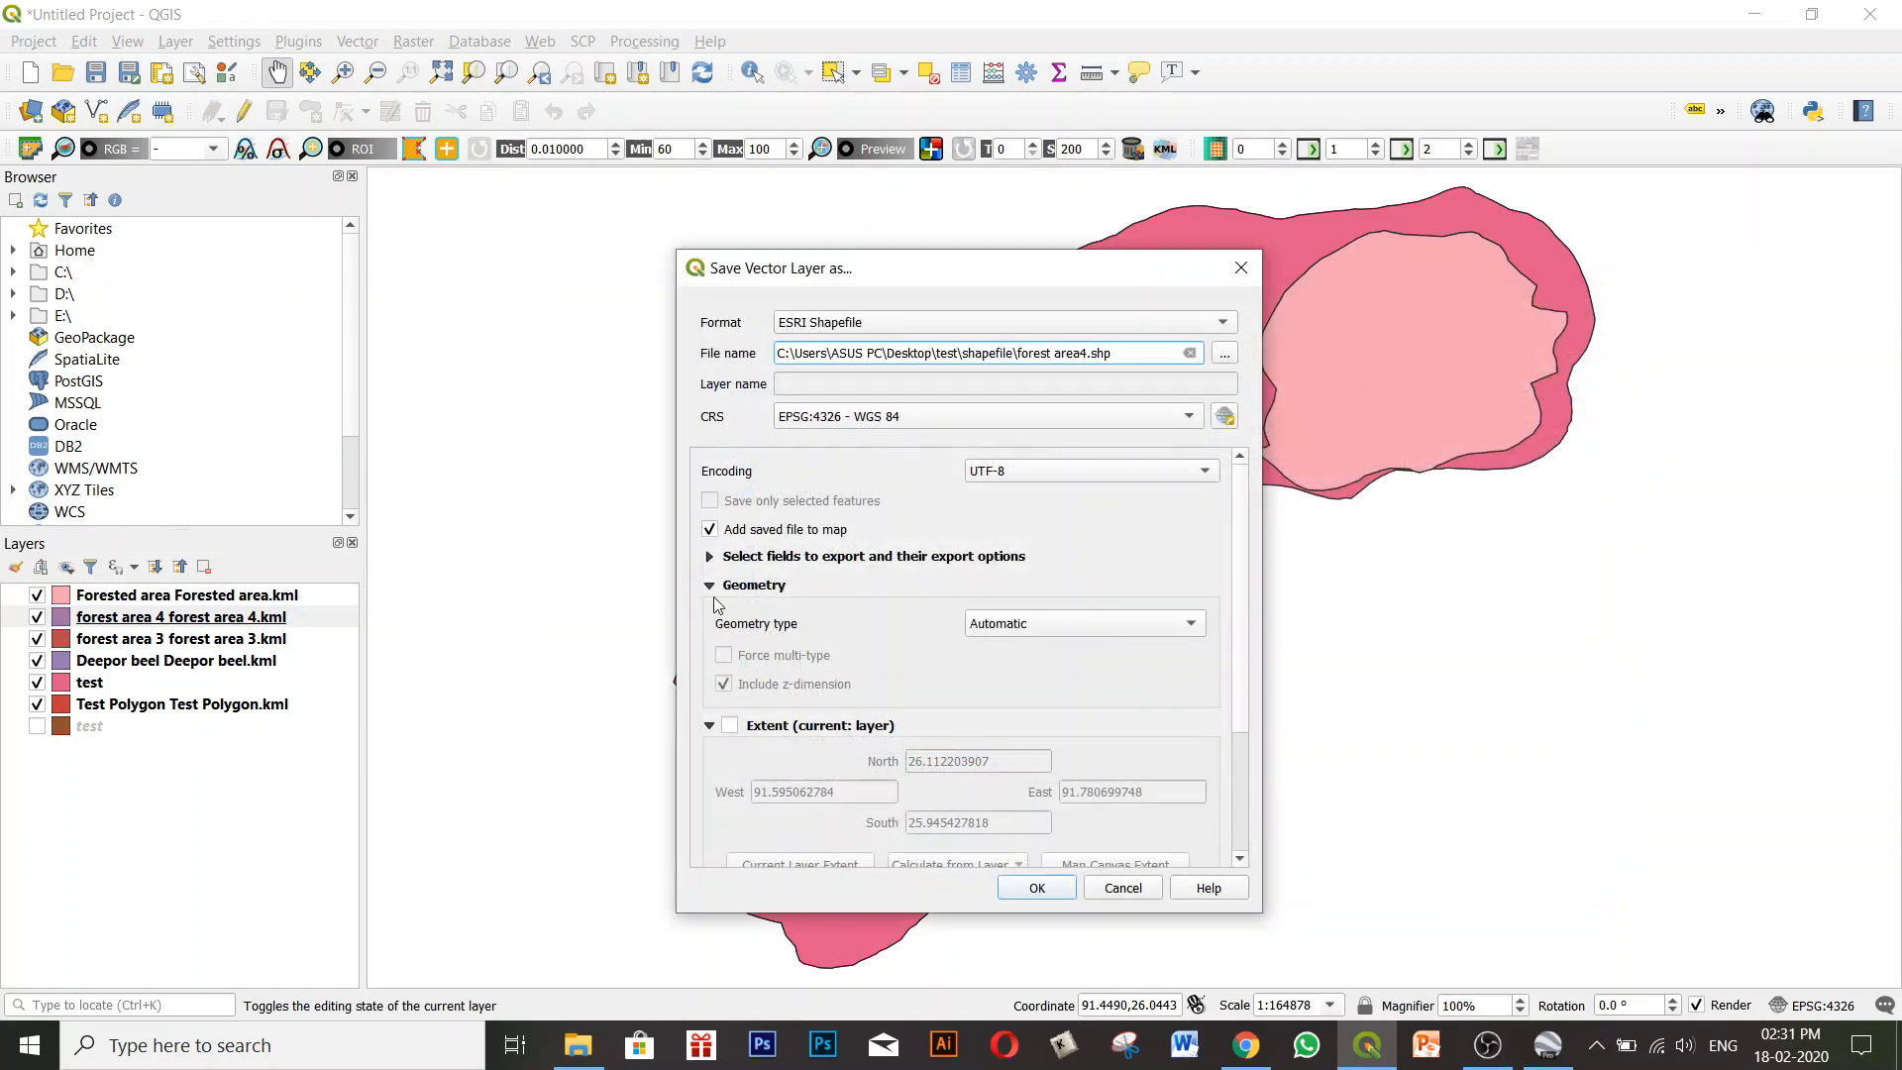
click(711, 530)
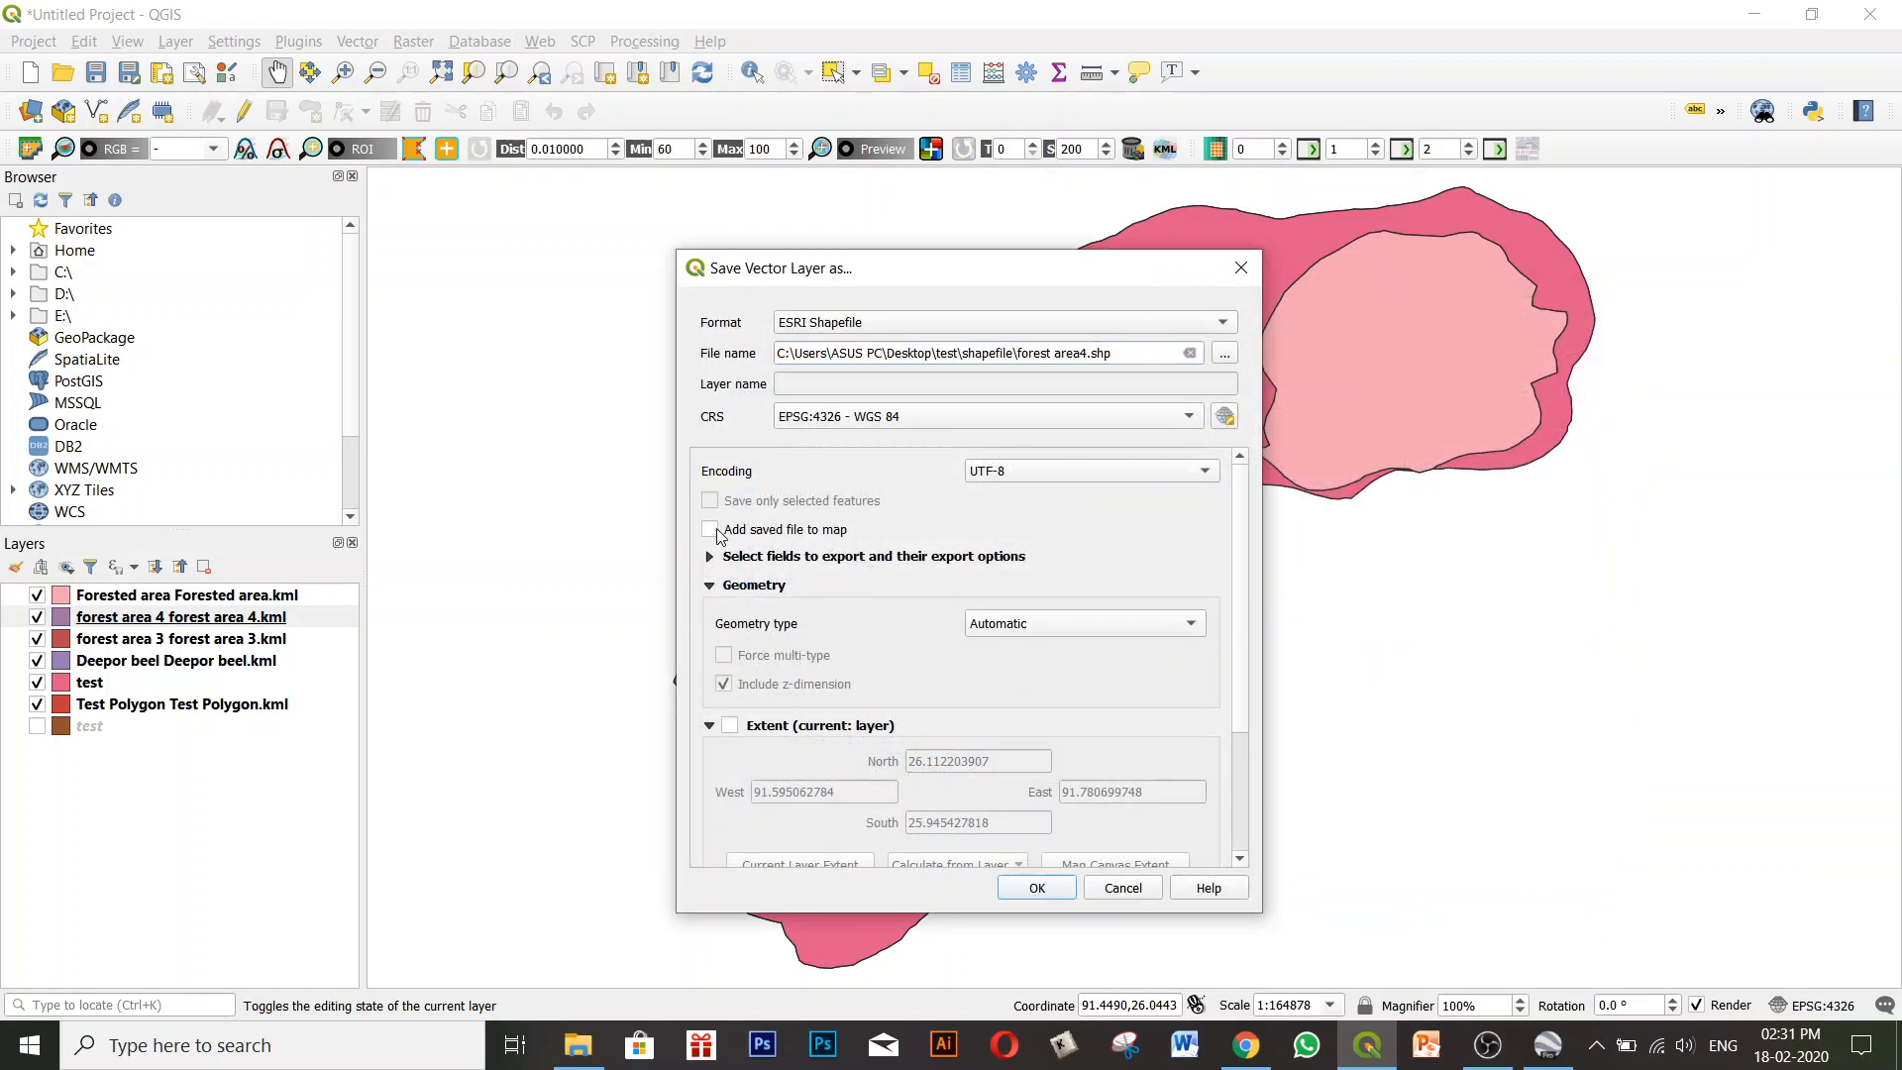
click(1038, 888)
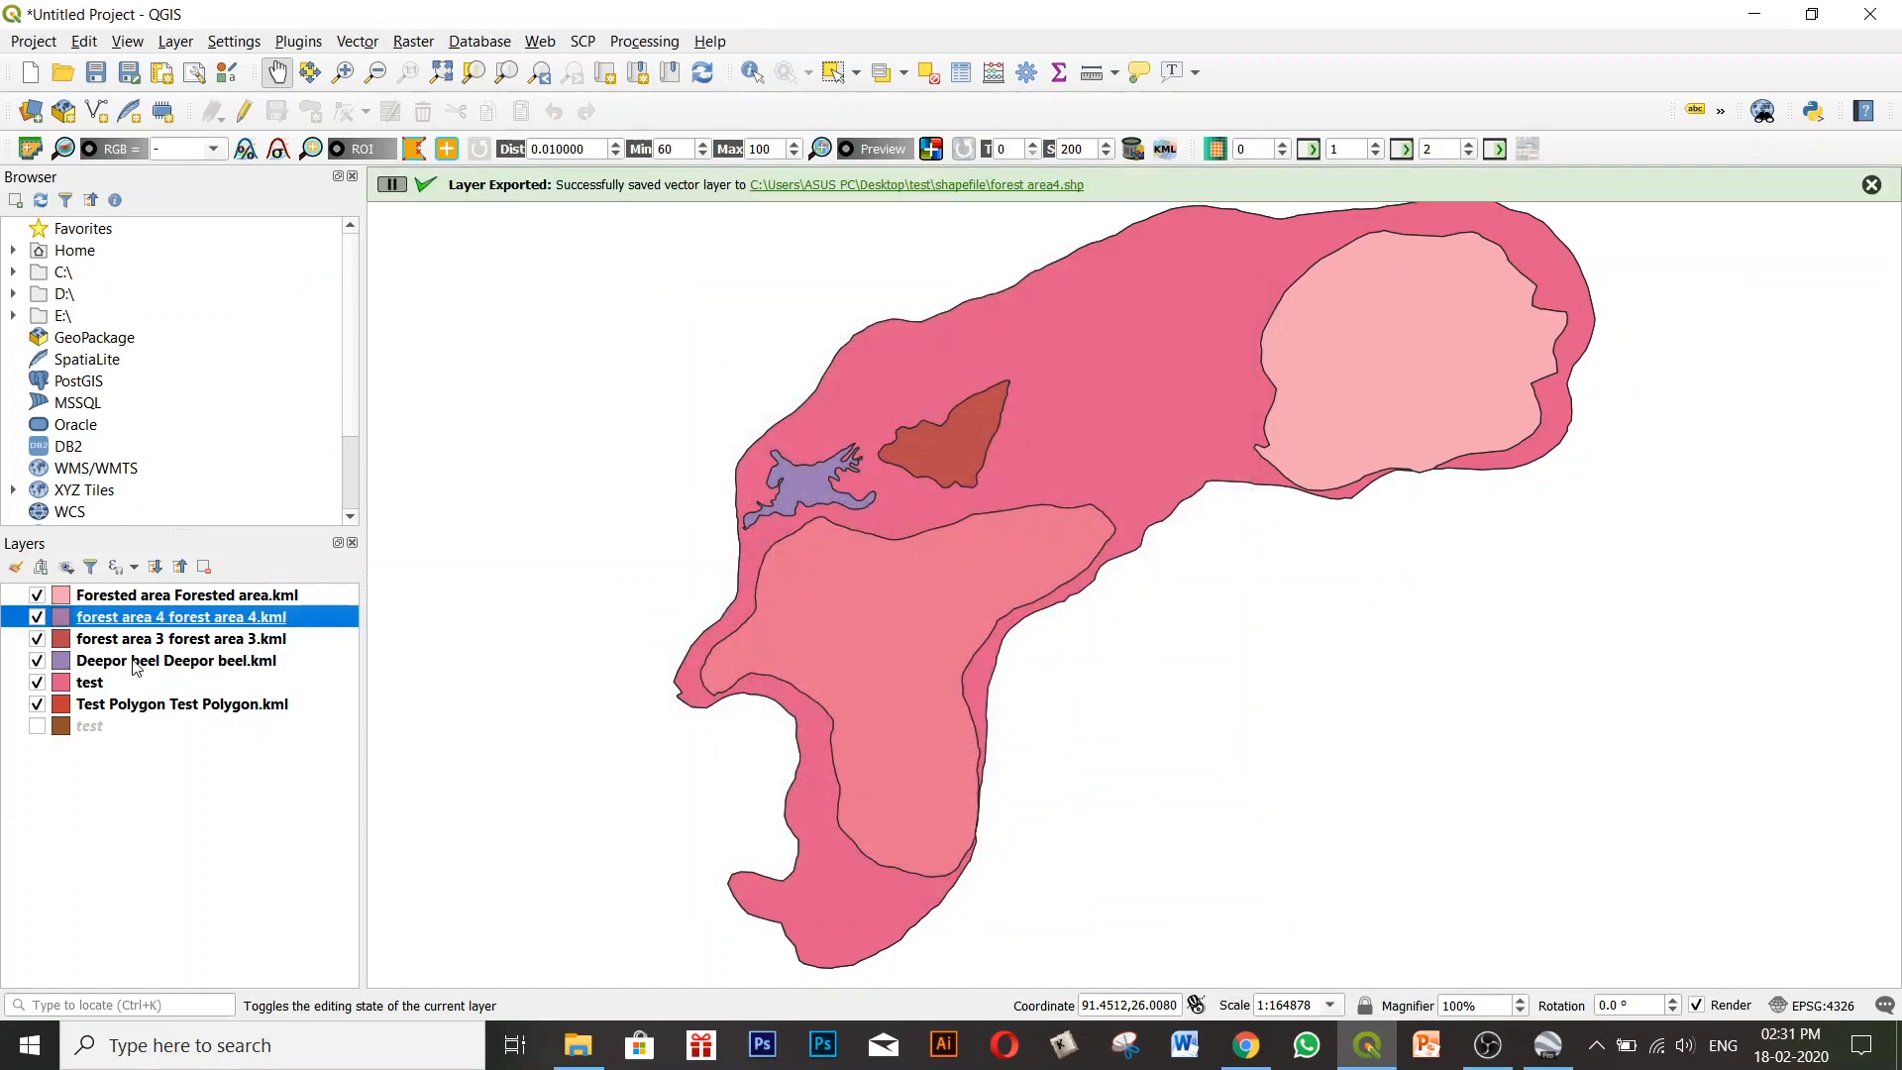
Export the forest area 3 layer to the shapefile folder as the ESRI Shapefile "forest area3", without adding the saved file to the map.
right_click(130, 648)
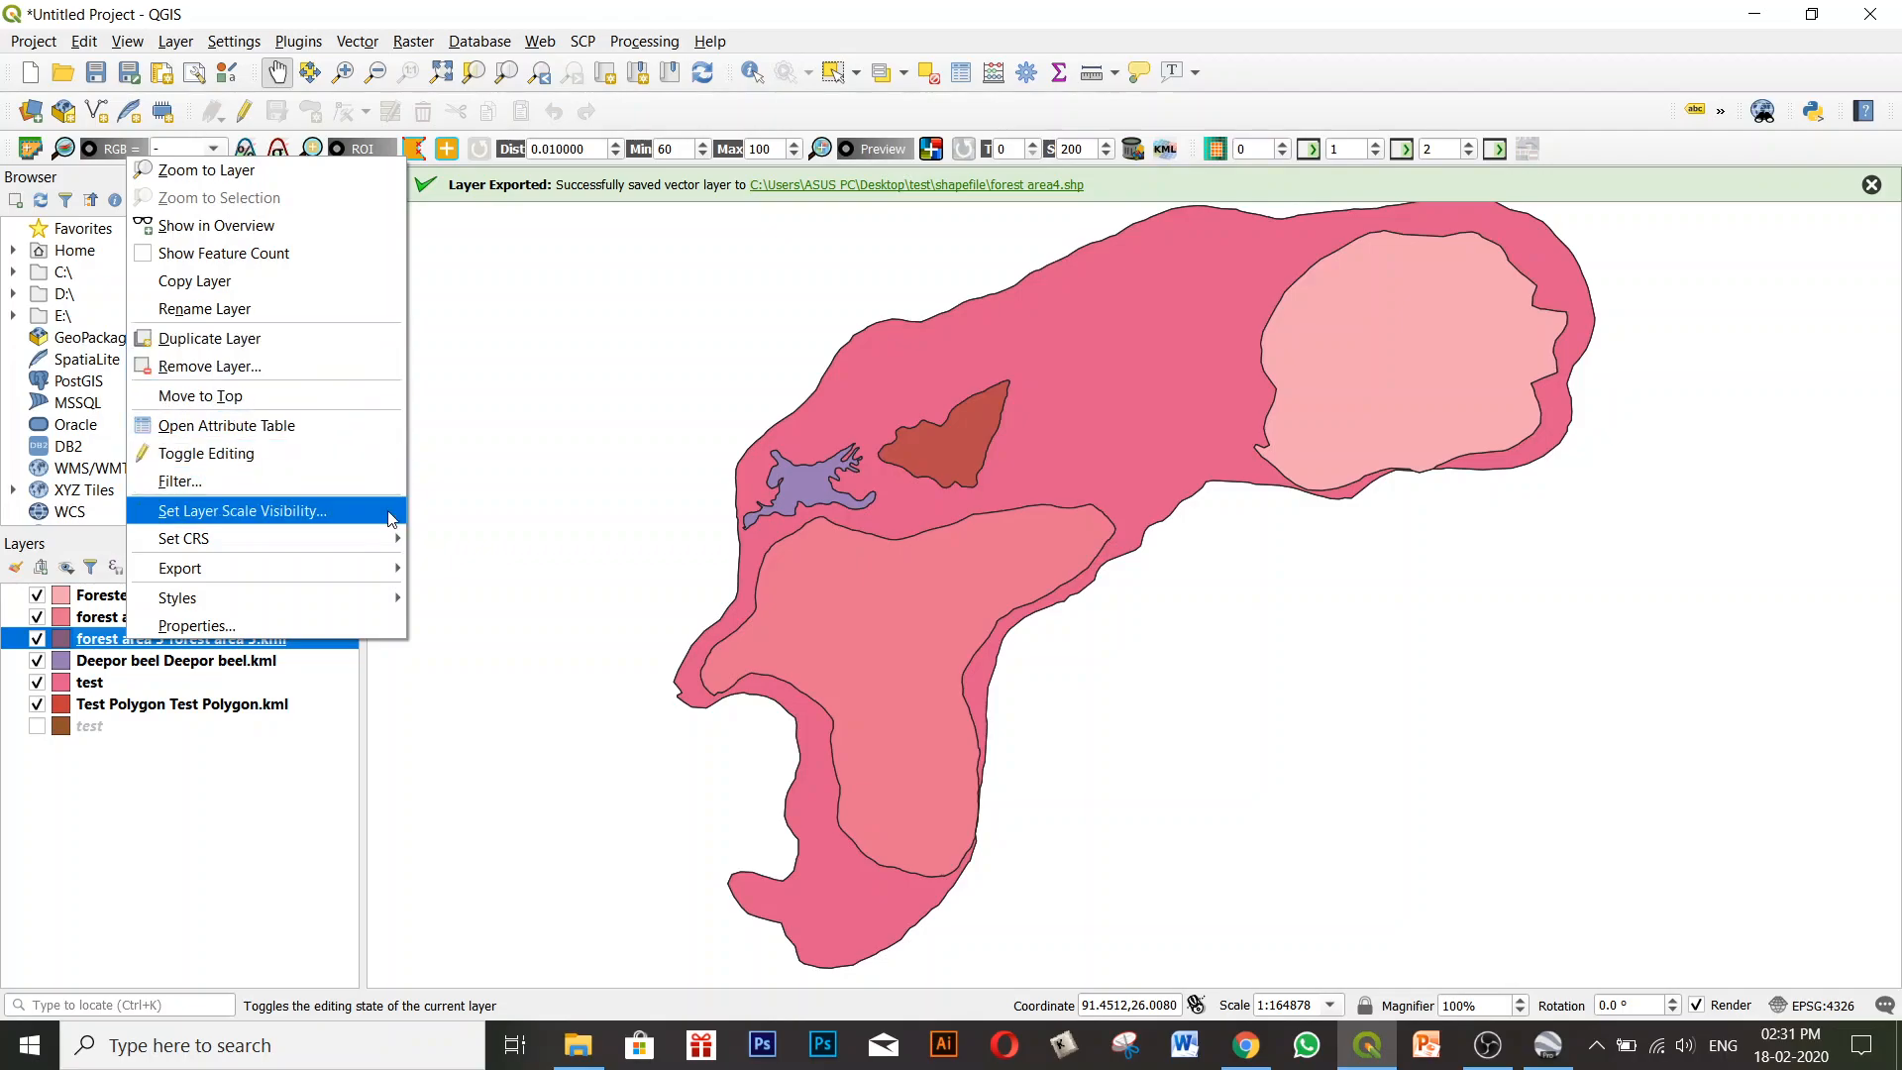
mouse_move(395, 567)
click(492, 572)
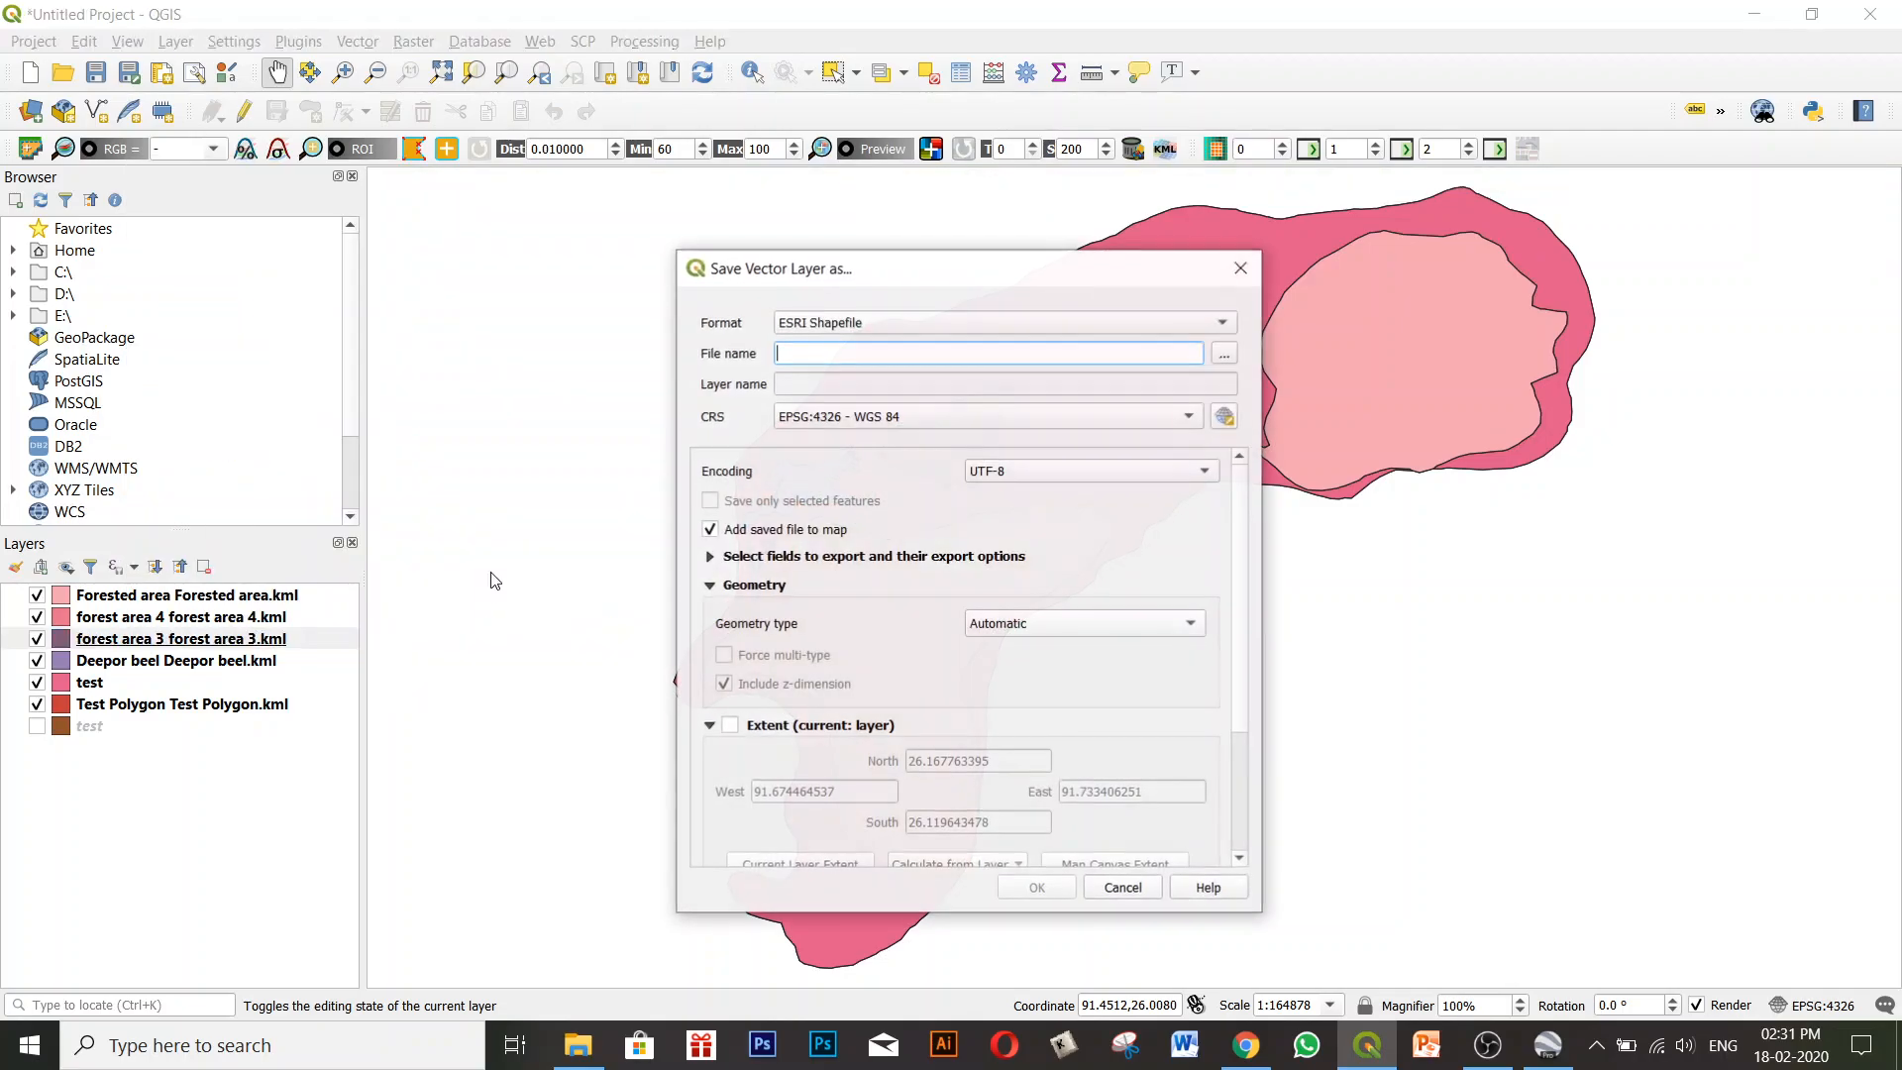
click(1226, 355)
click(981, 486)
click(924, 747)
click(924, 747)
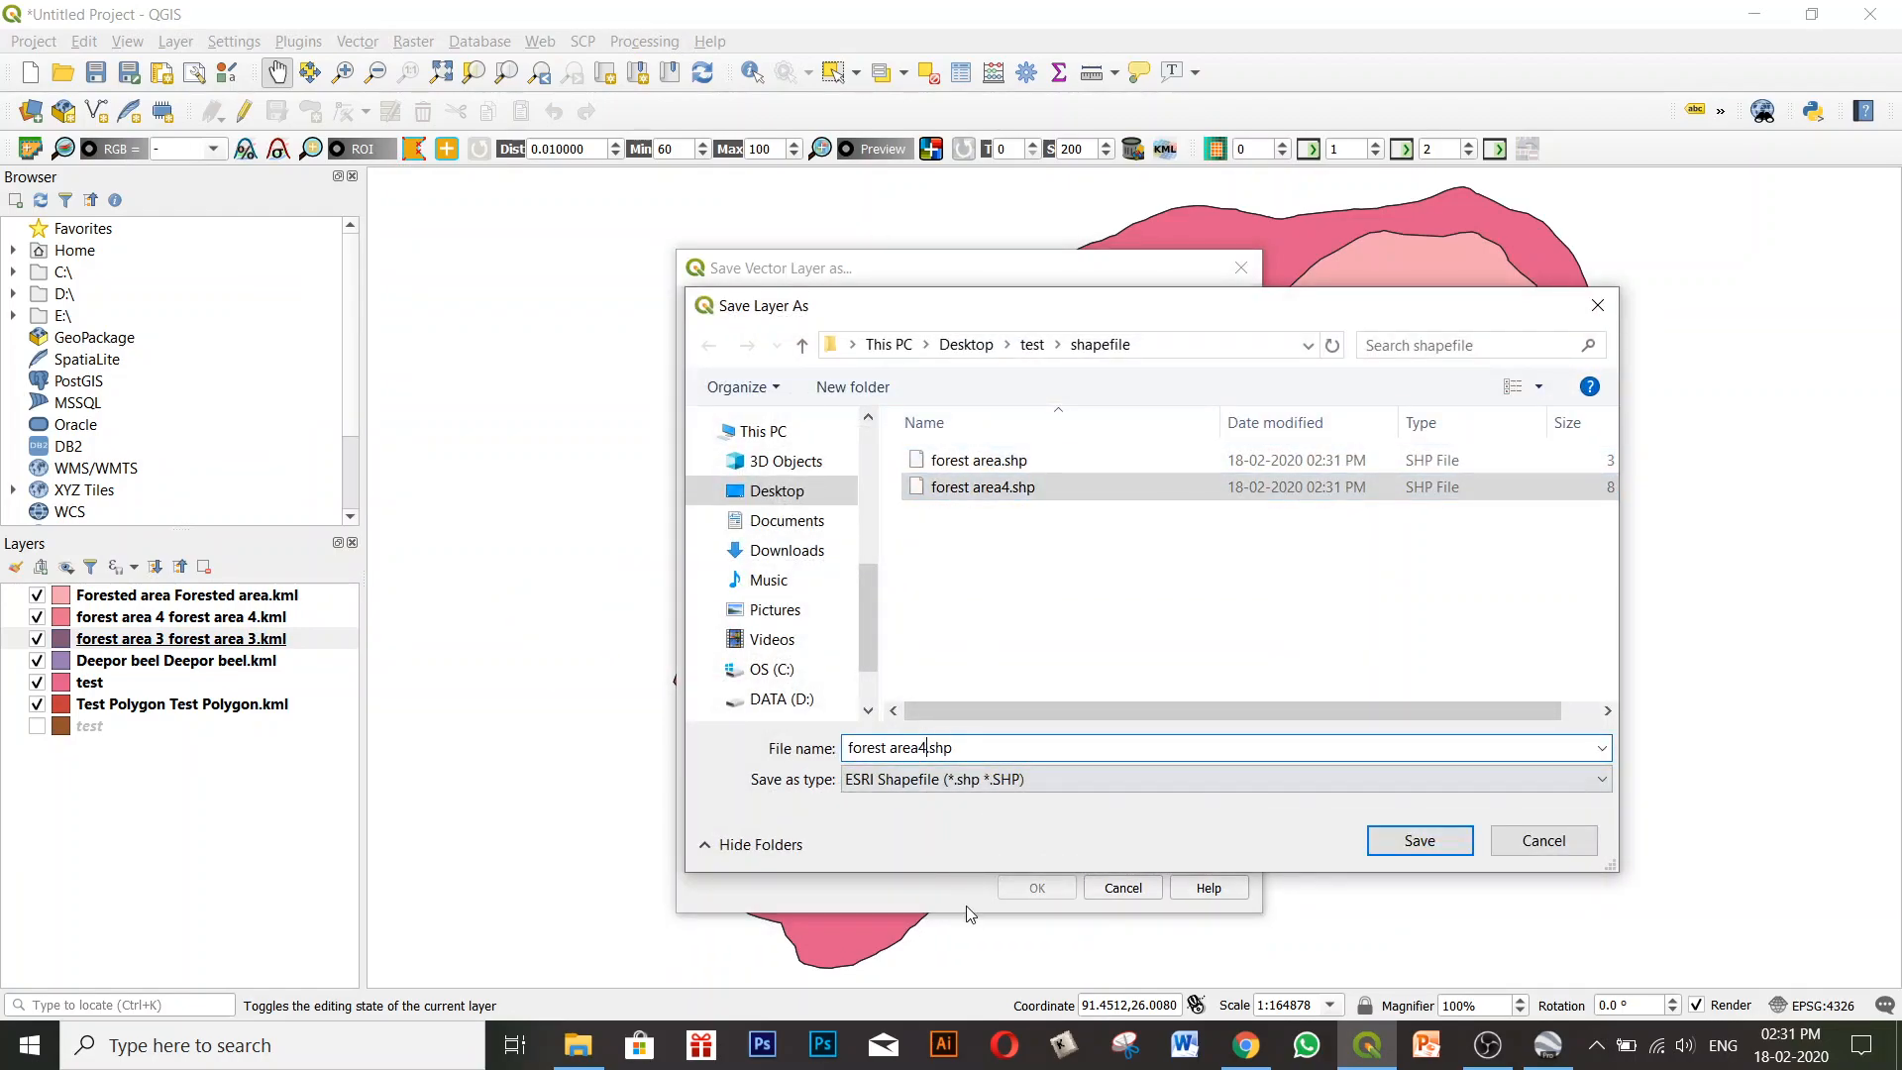
key(BackSpace)
text(3)
key(Return)
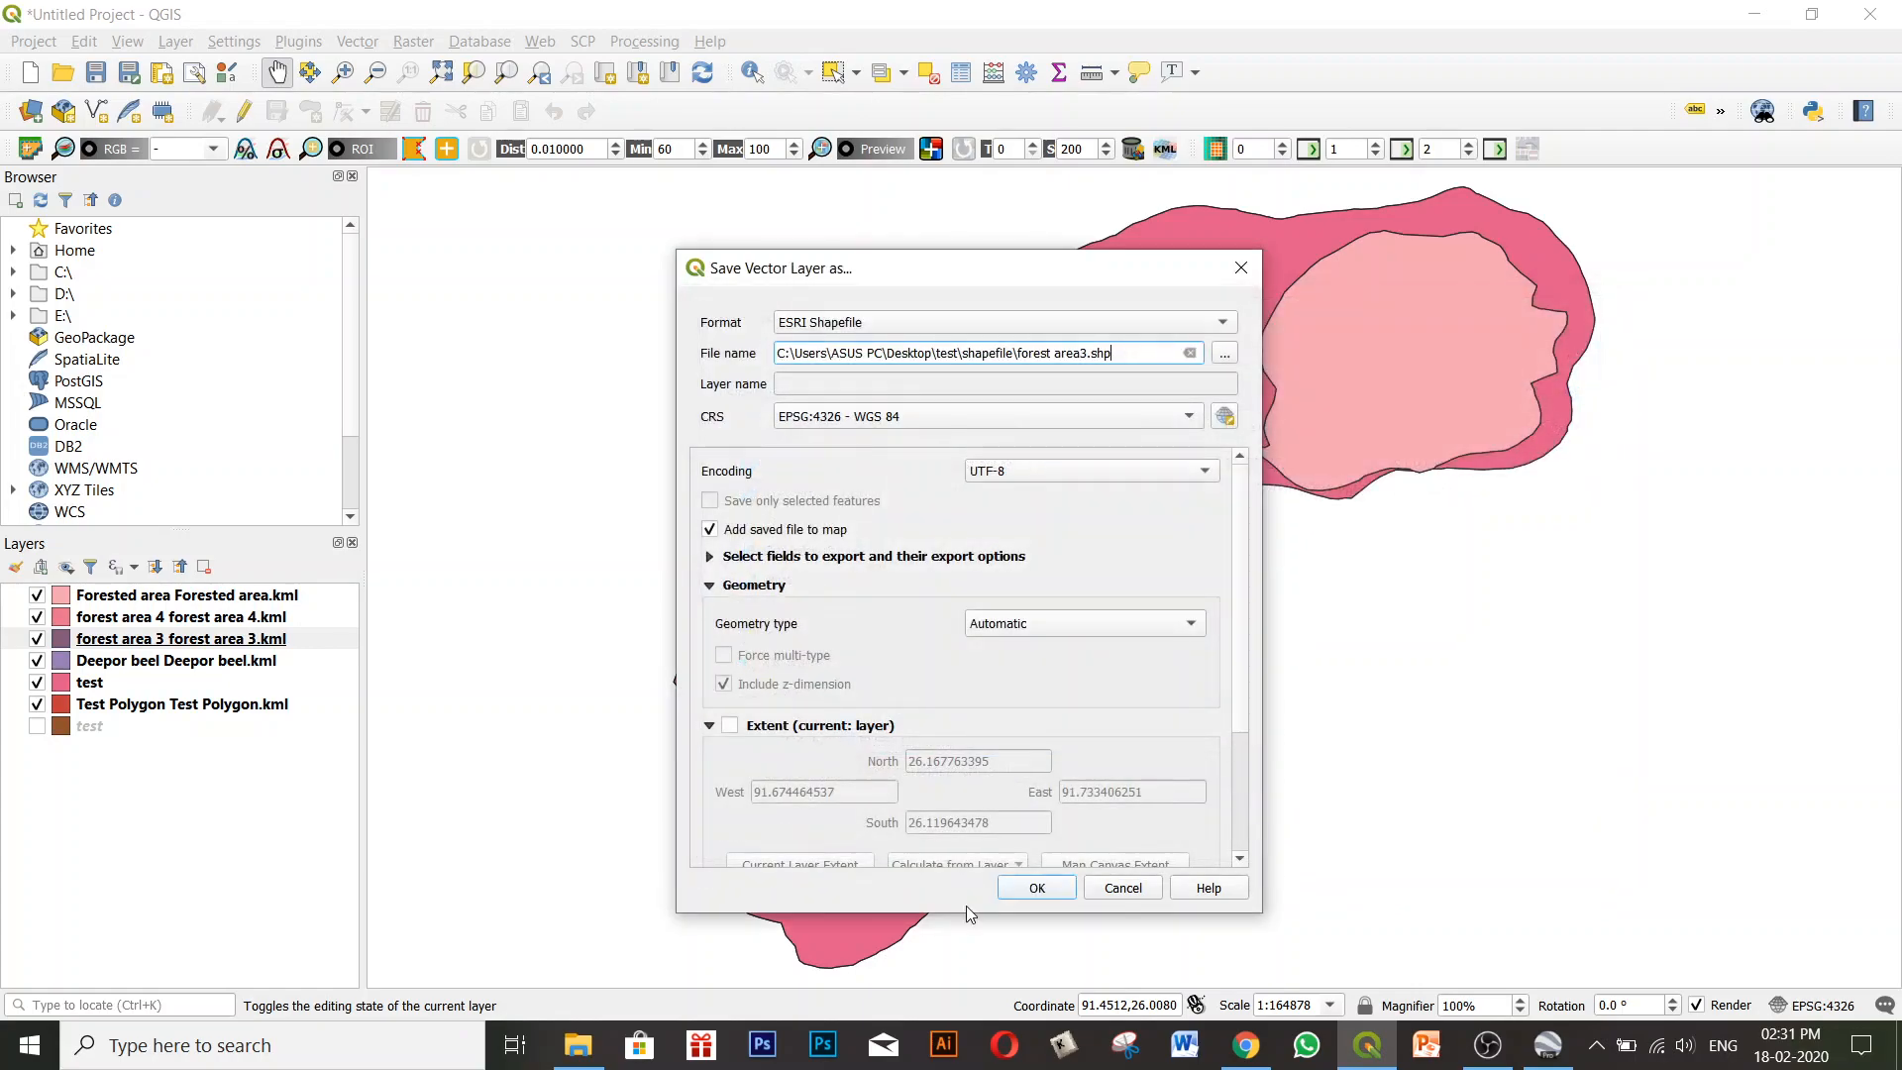
click(709, 529)
click(1037, 889)
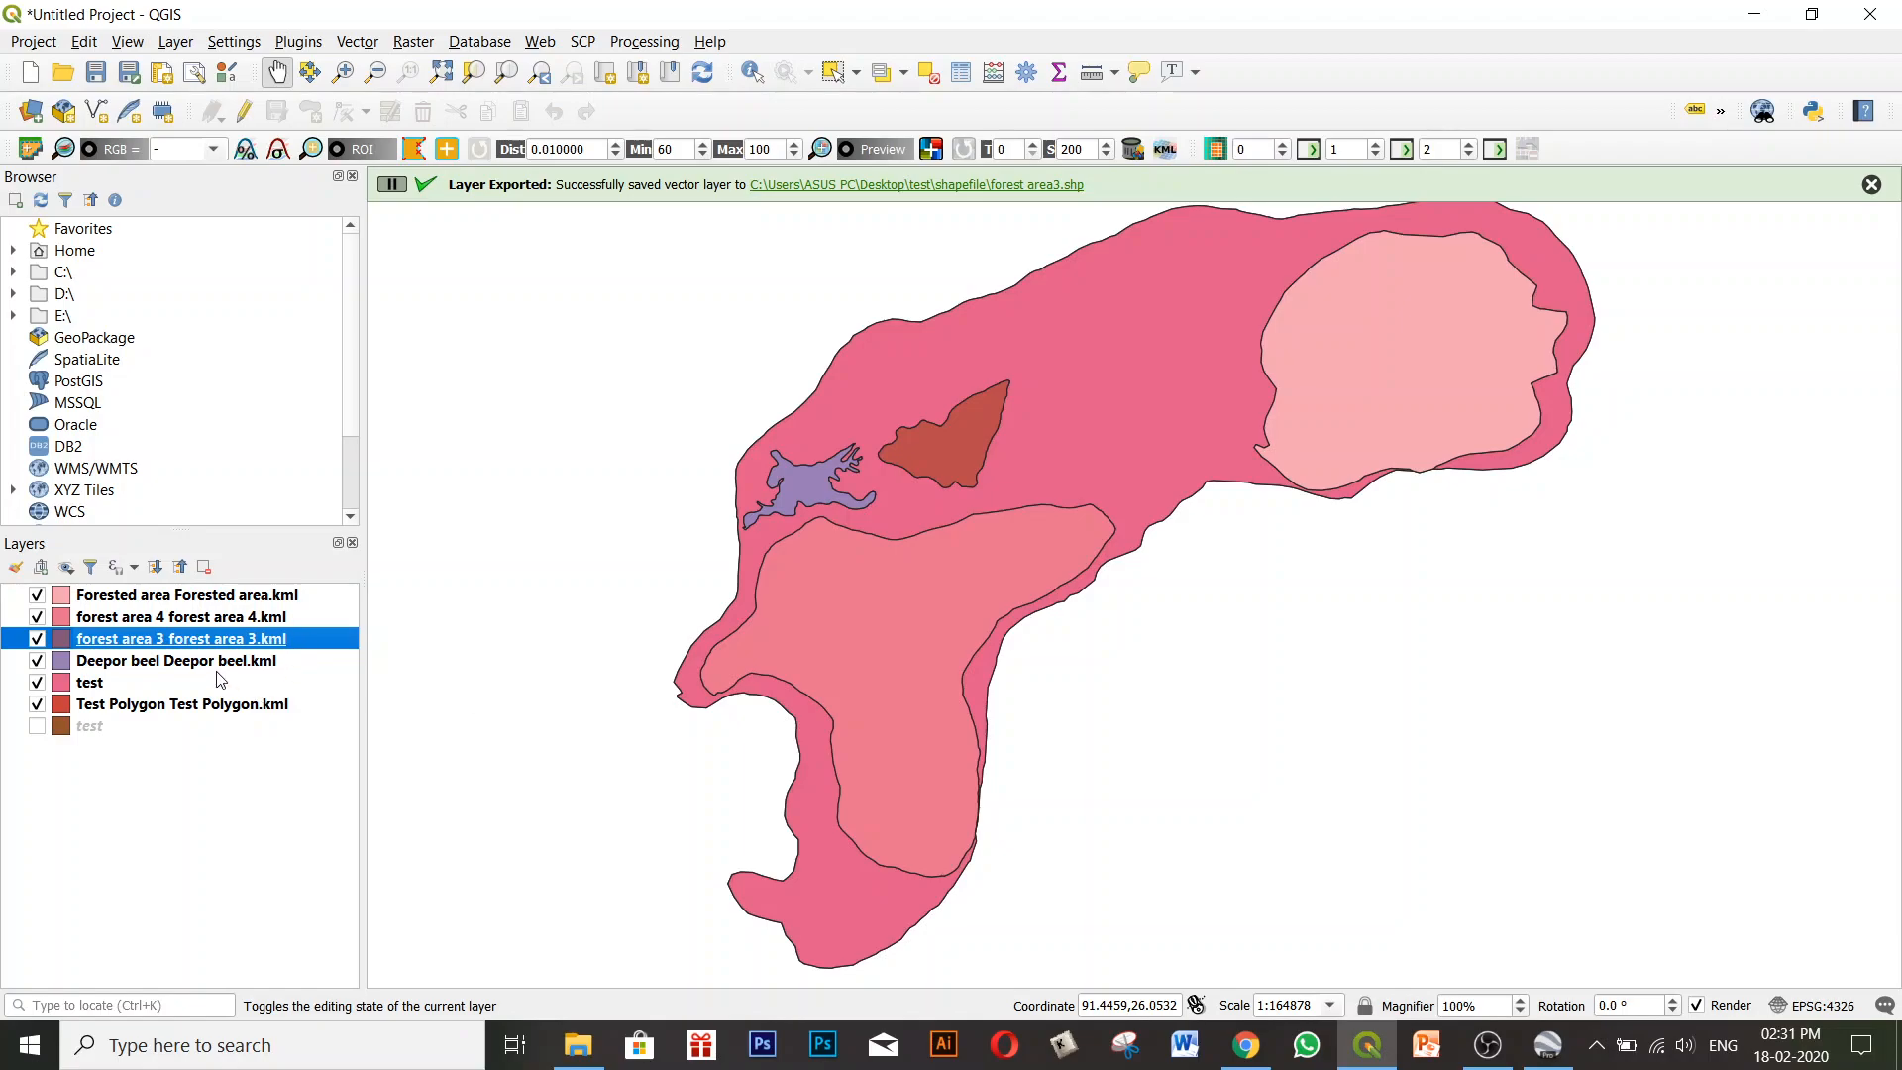
Export the Deepor beel KML layer to the shapefile folder as an ESRI Shapefile named "deepor beel".
right_click(218, 663)
mouse_move(297, 595)
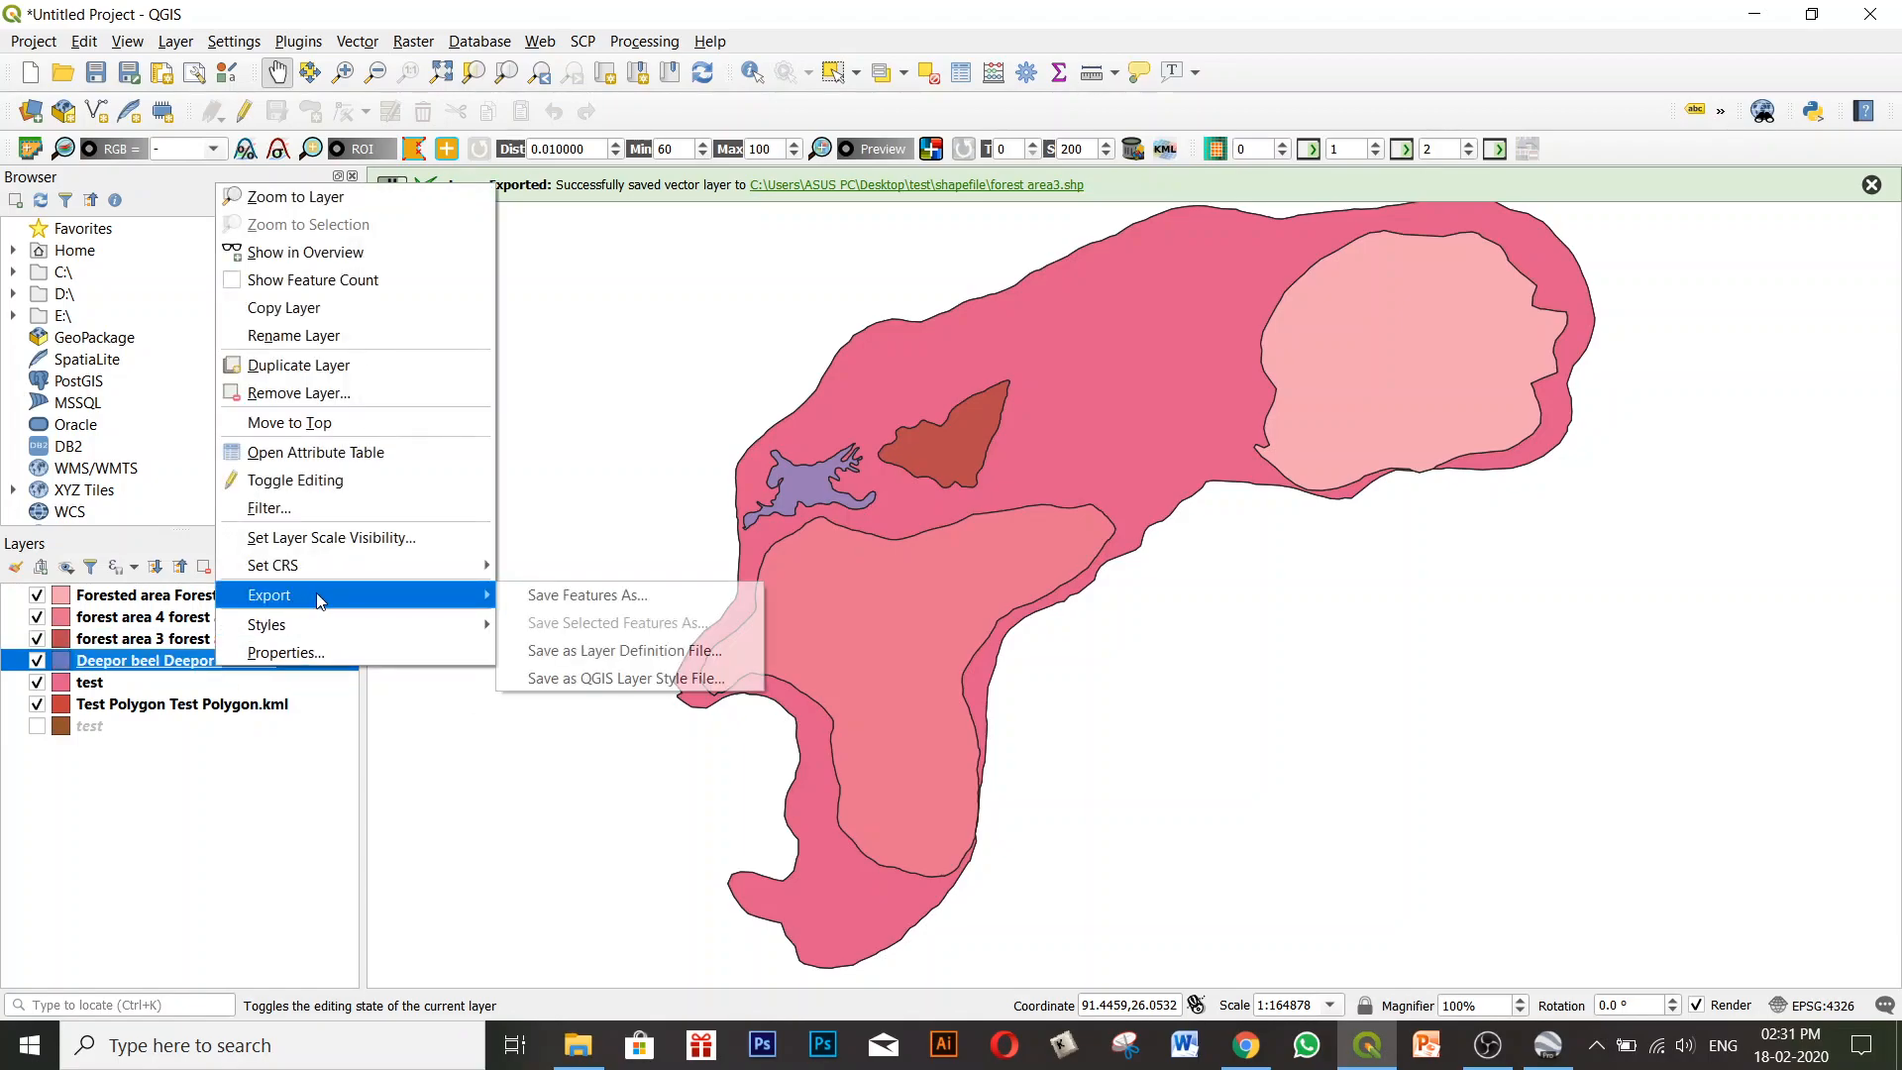
click(579, 596)
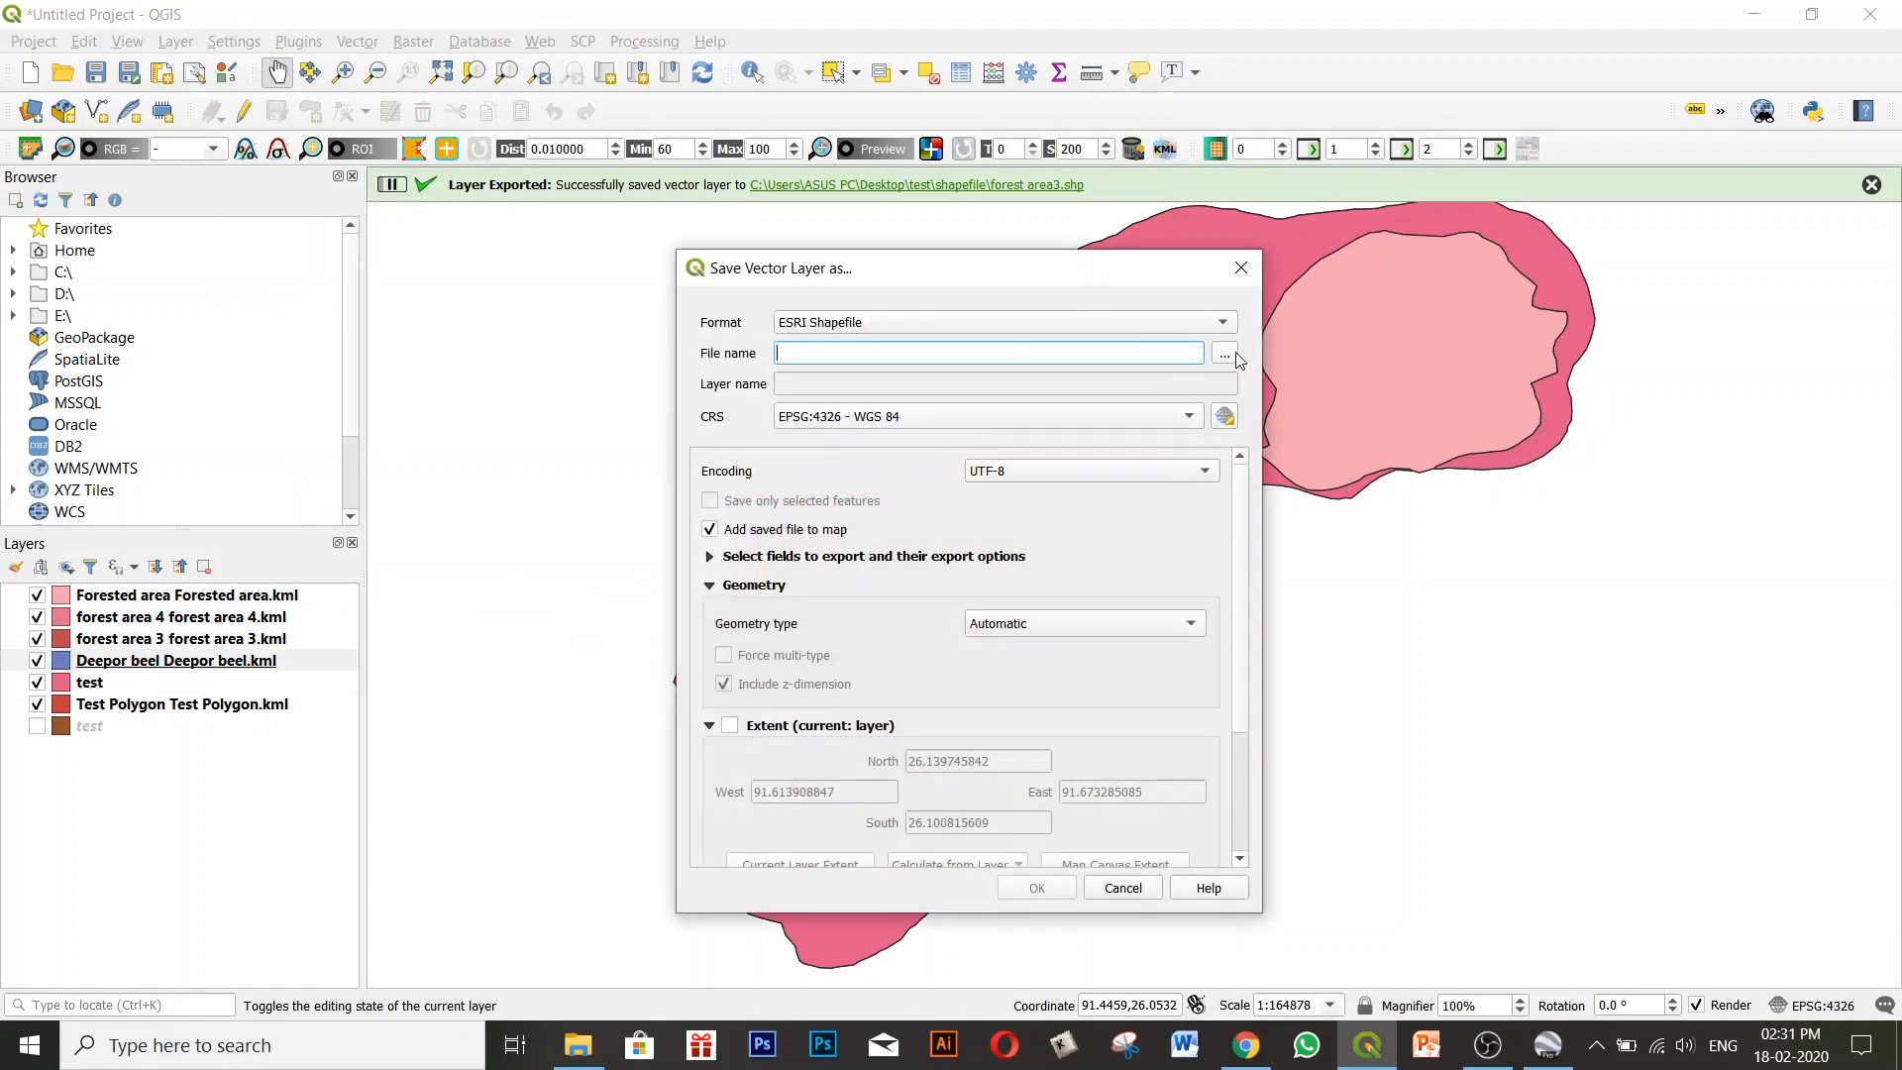
click(1226, 353)
text(deepo)
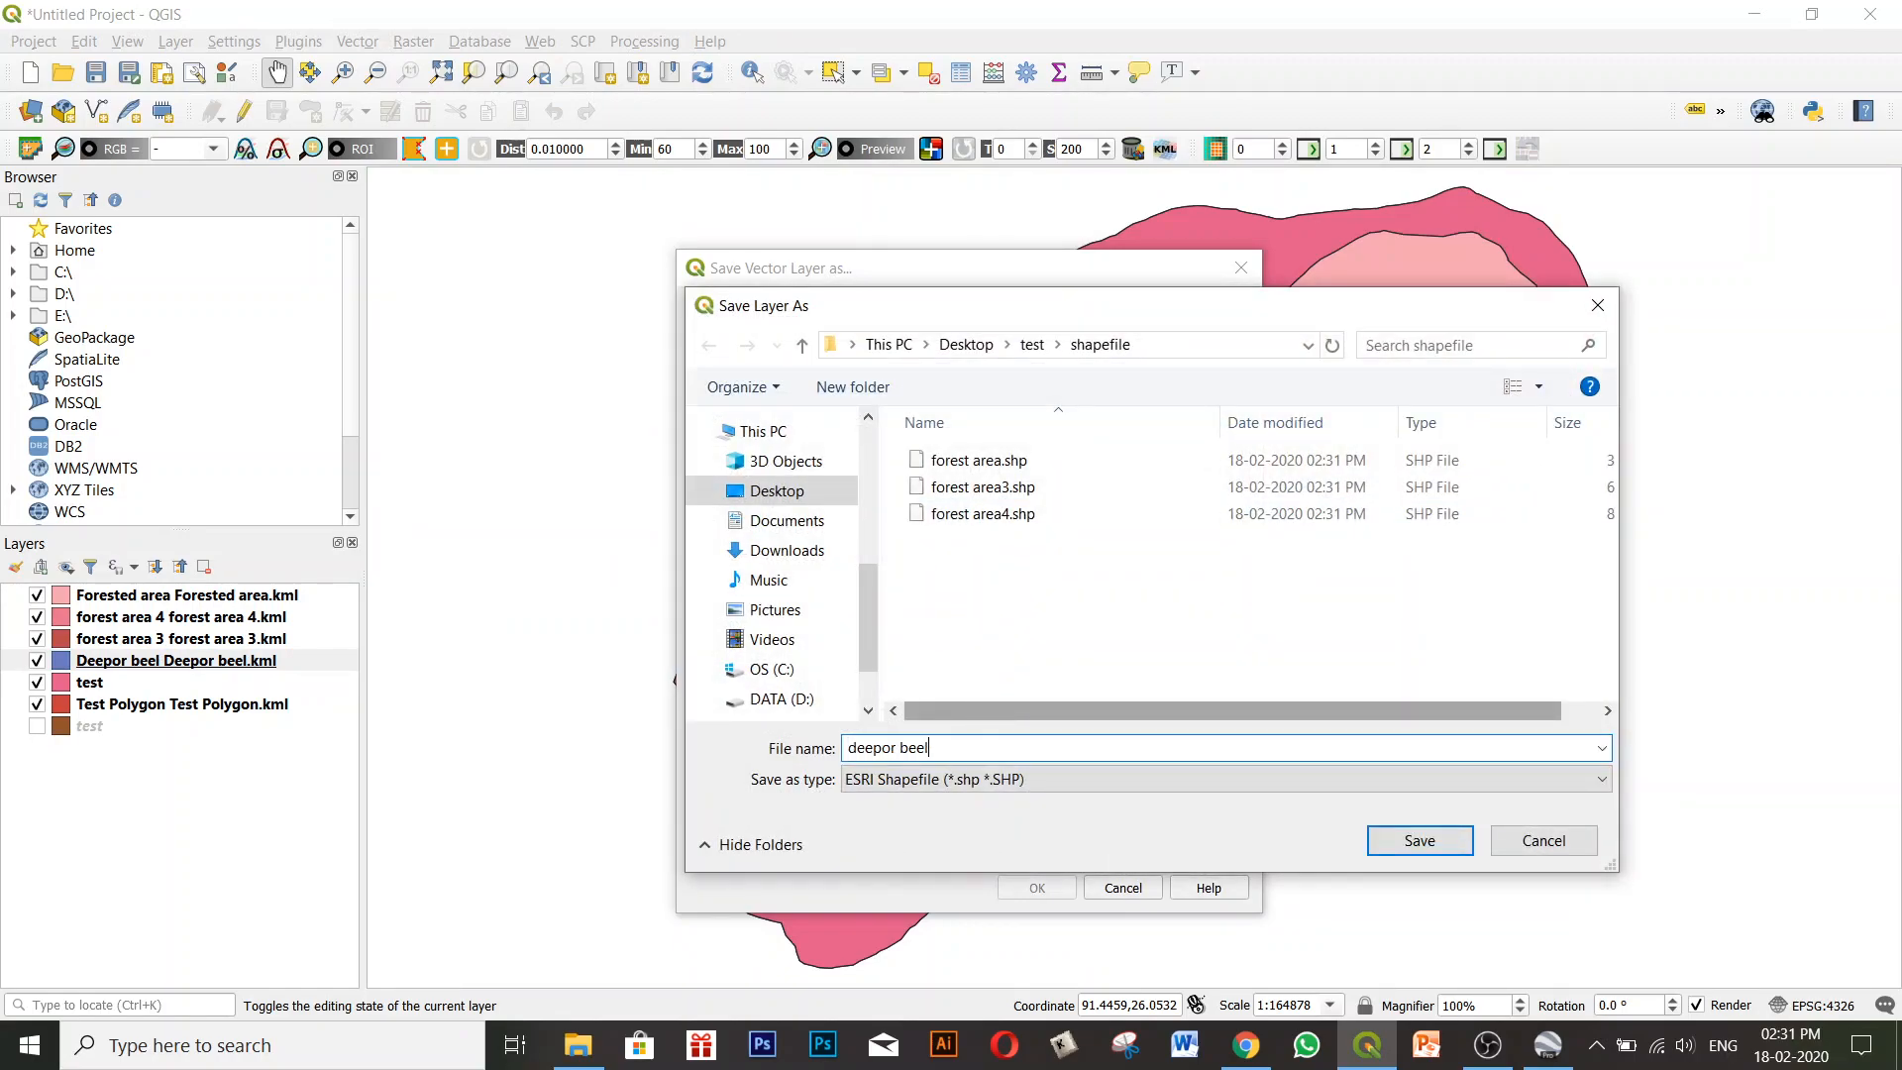
text(r beel)
key(Return)
click(1026, 884)
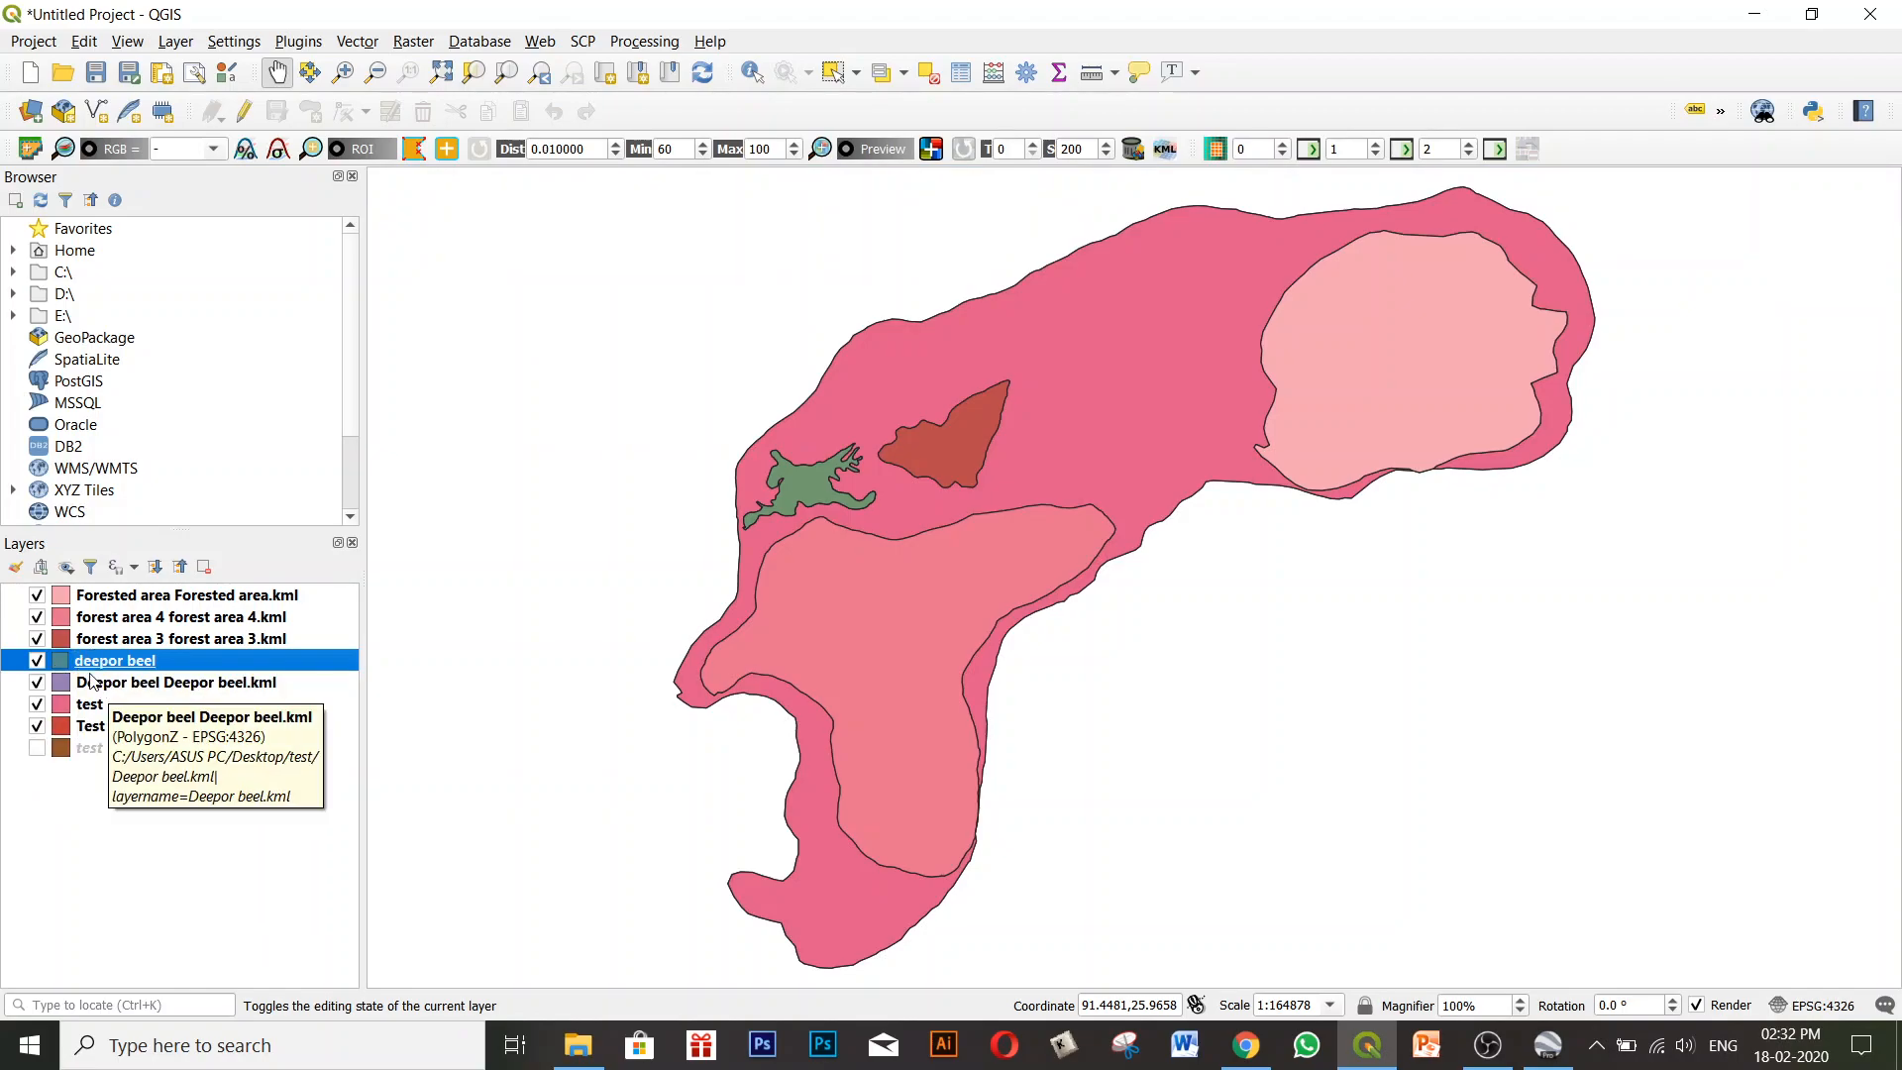
Remove the added deepor beel shapefile layer from the project and hide the Test Polygon layer.
click(204, 567)
click(939, 548)
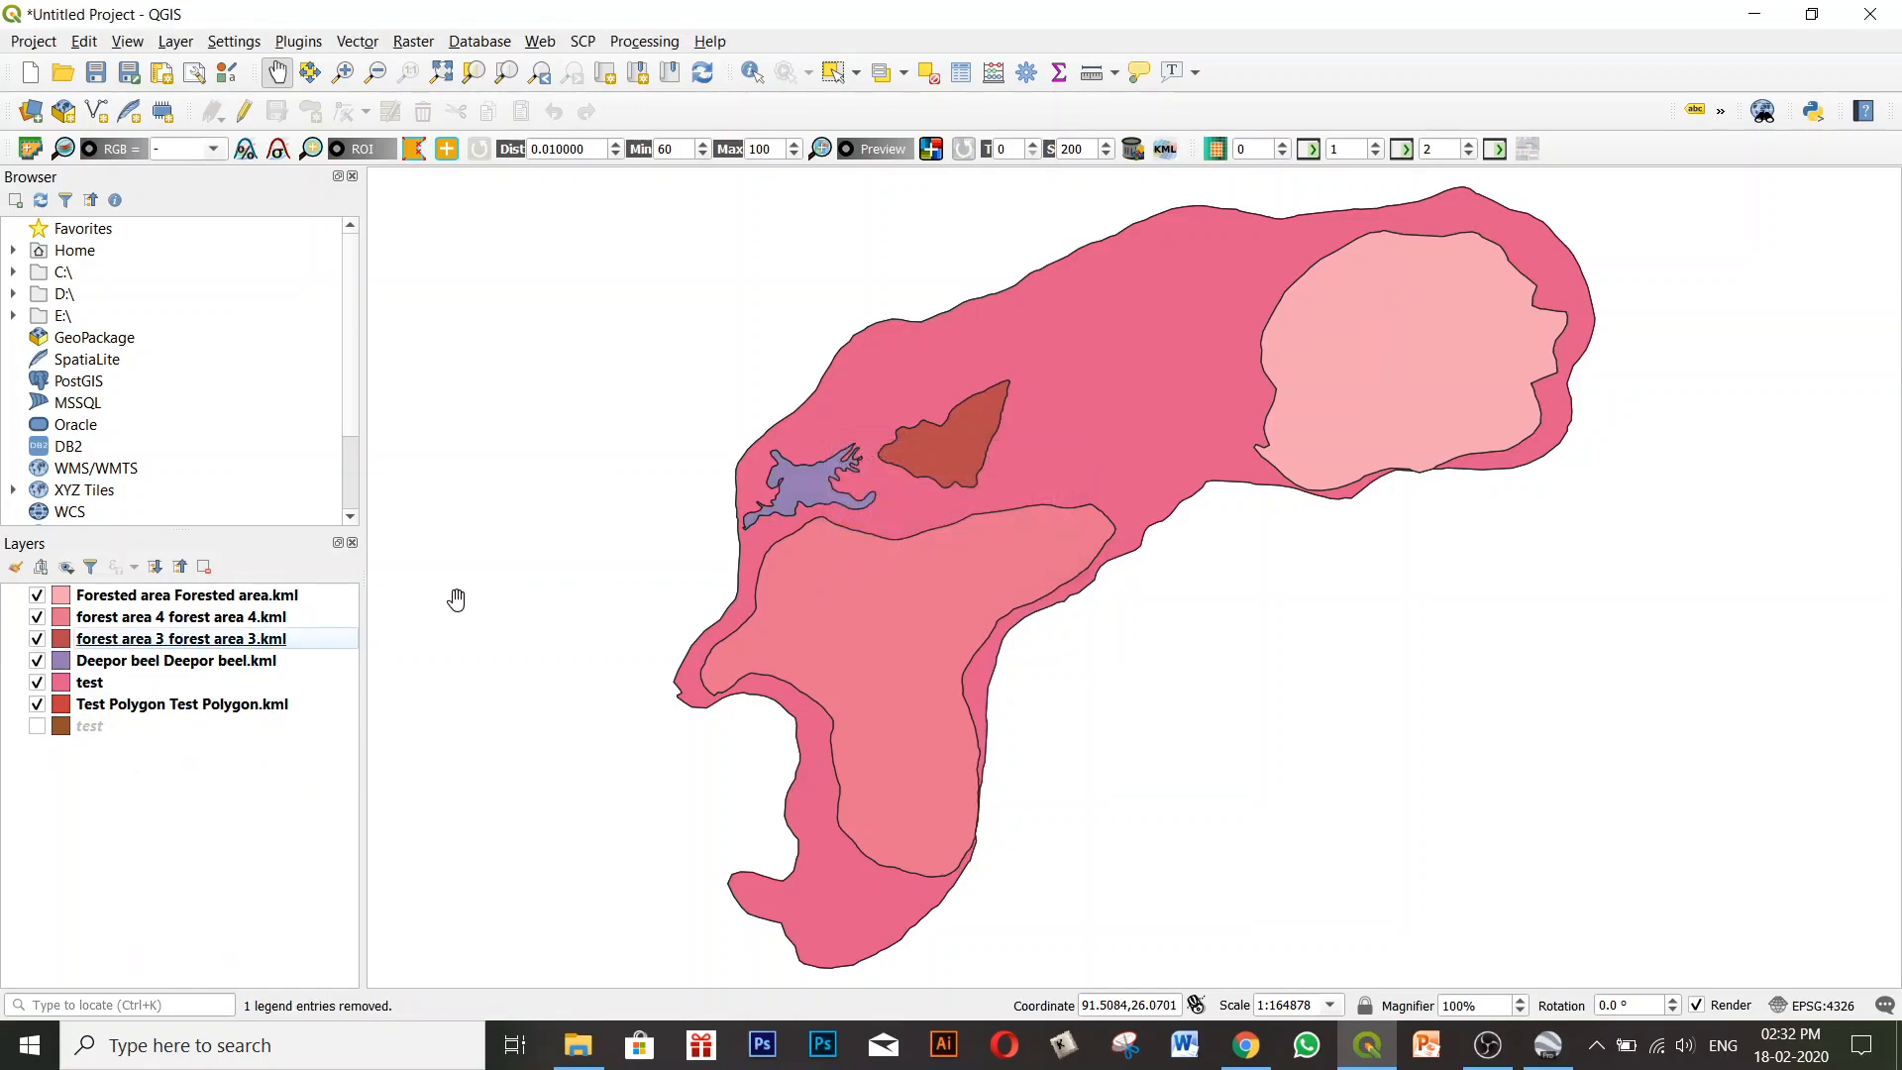
right_click(89, 697)
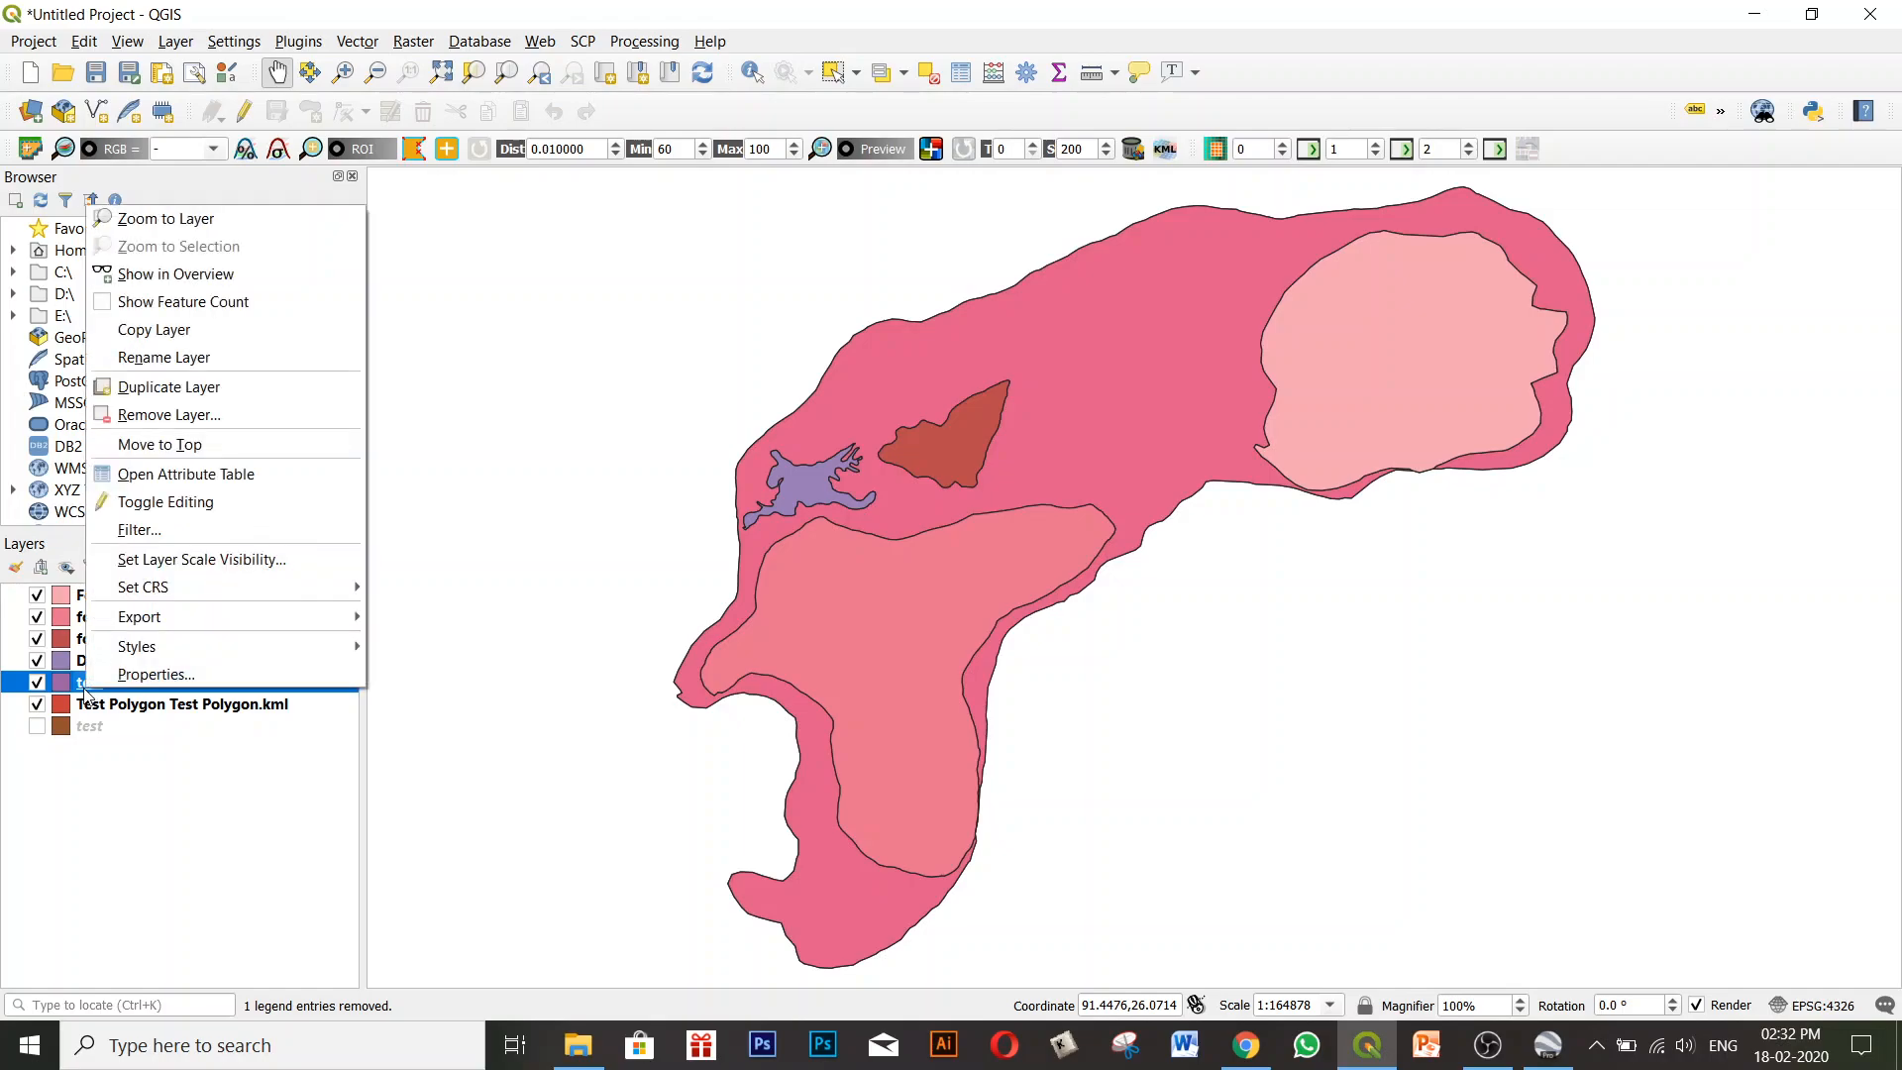
click(37, 683)
click(36, 683)
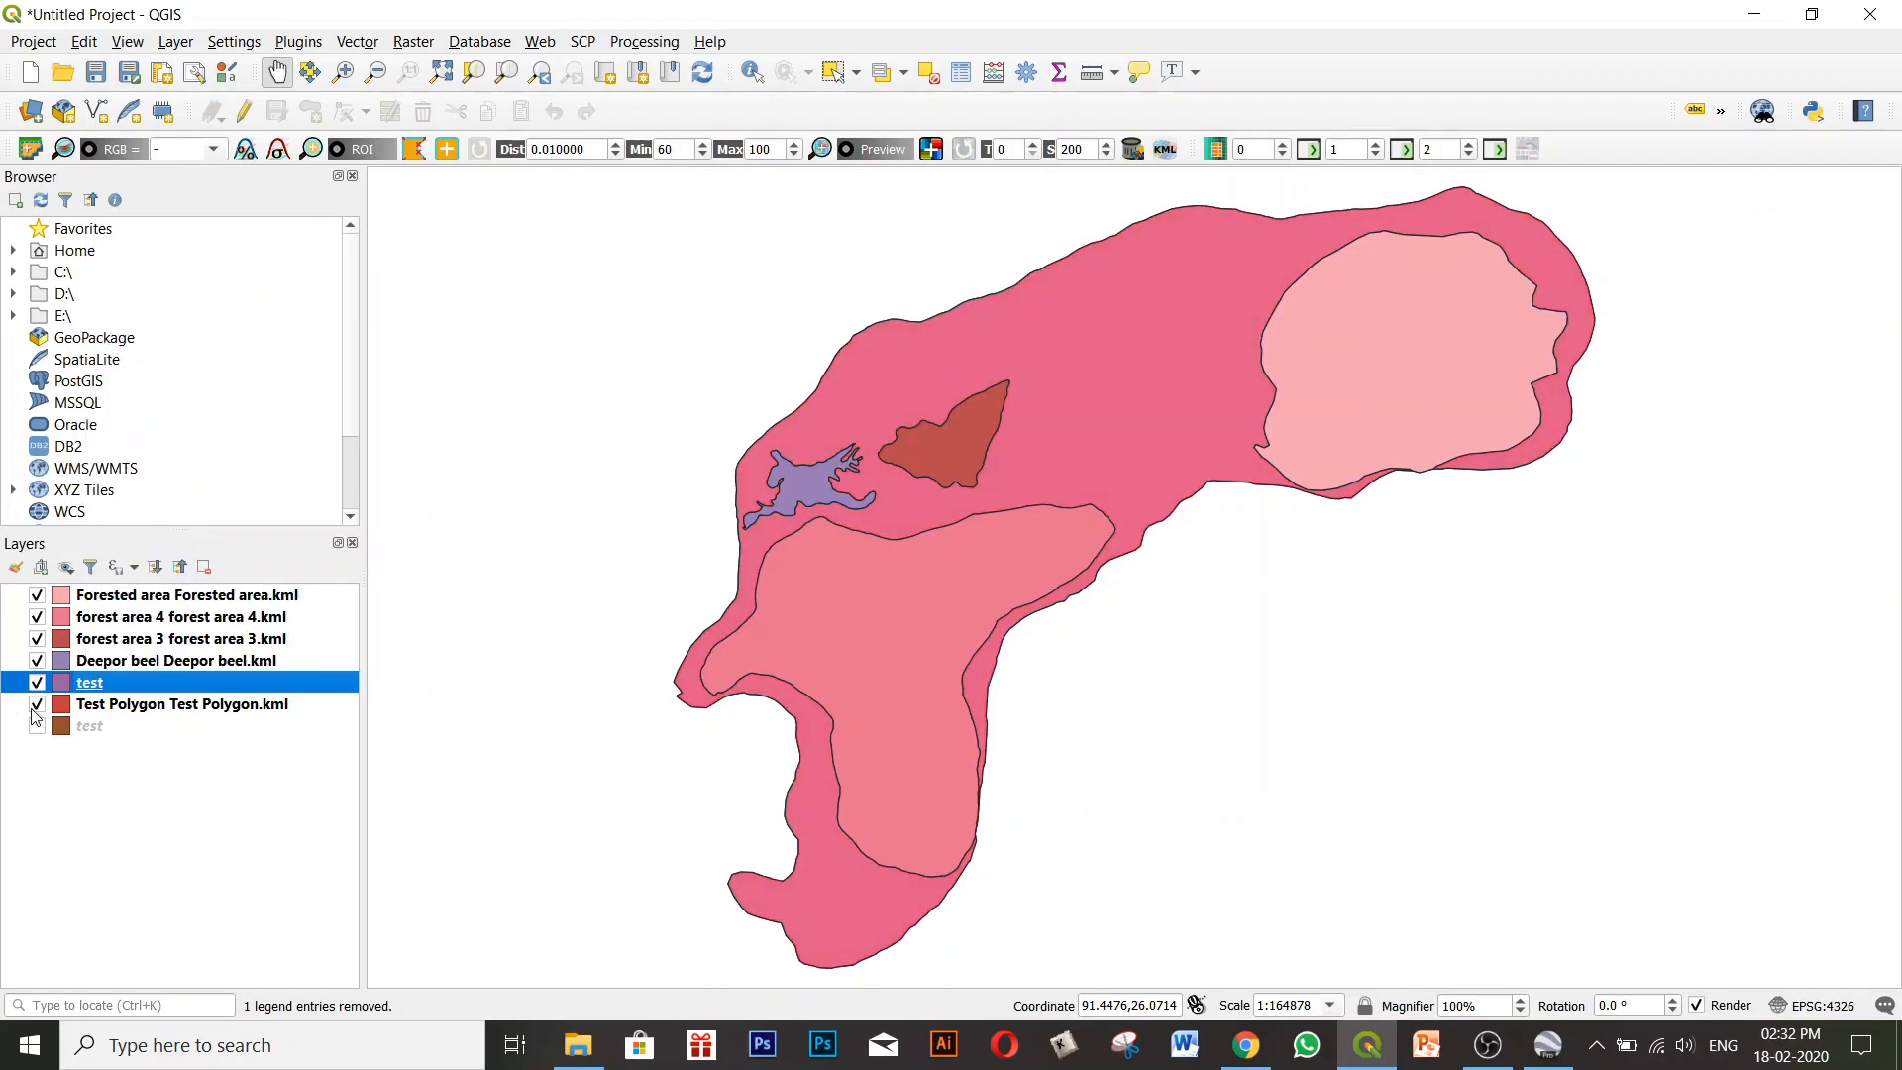
click(37, 705)
Export the visible test layer to the shapefile folder as the ESRI Shapefile "test", without adding the saved file to the map.
right_click(74, 692)
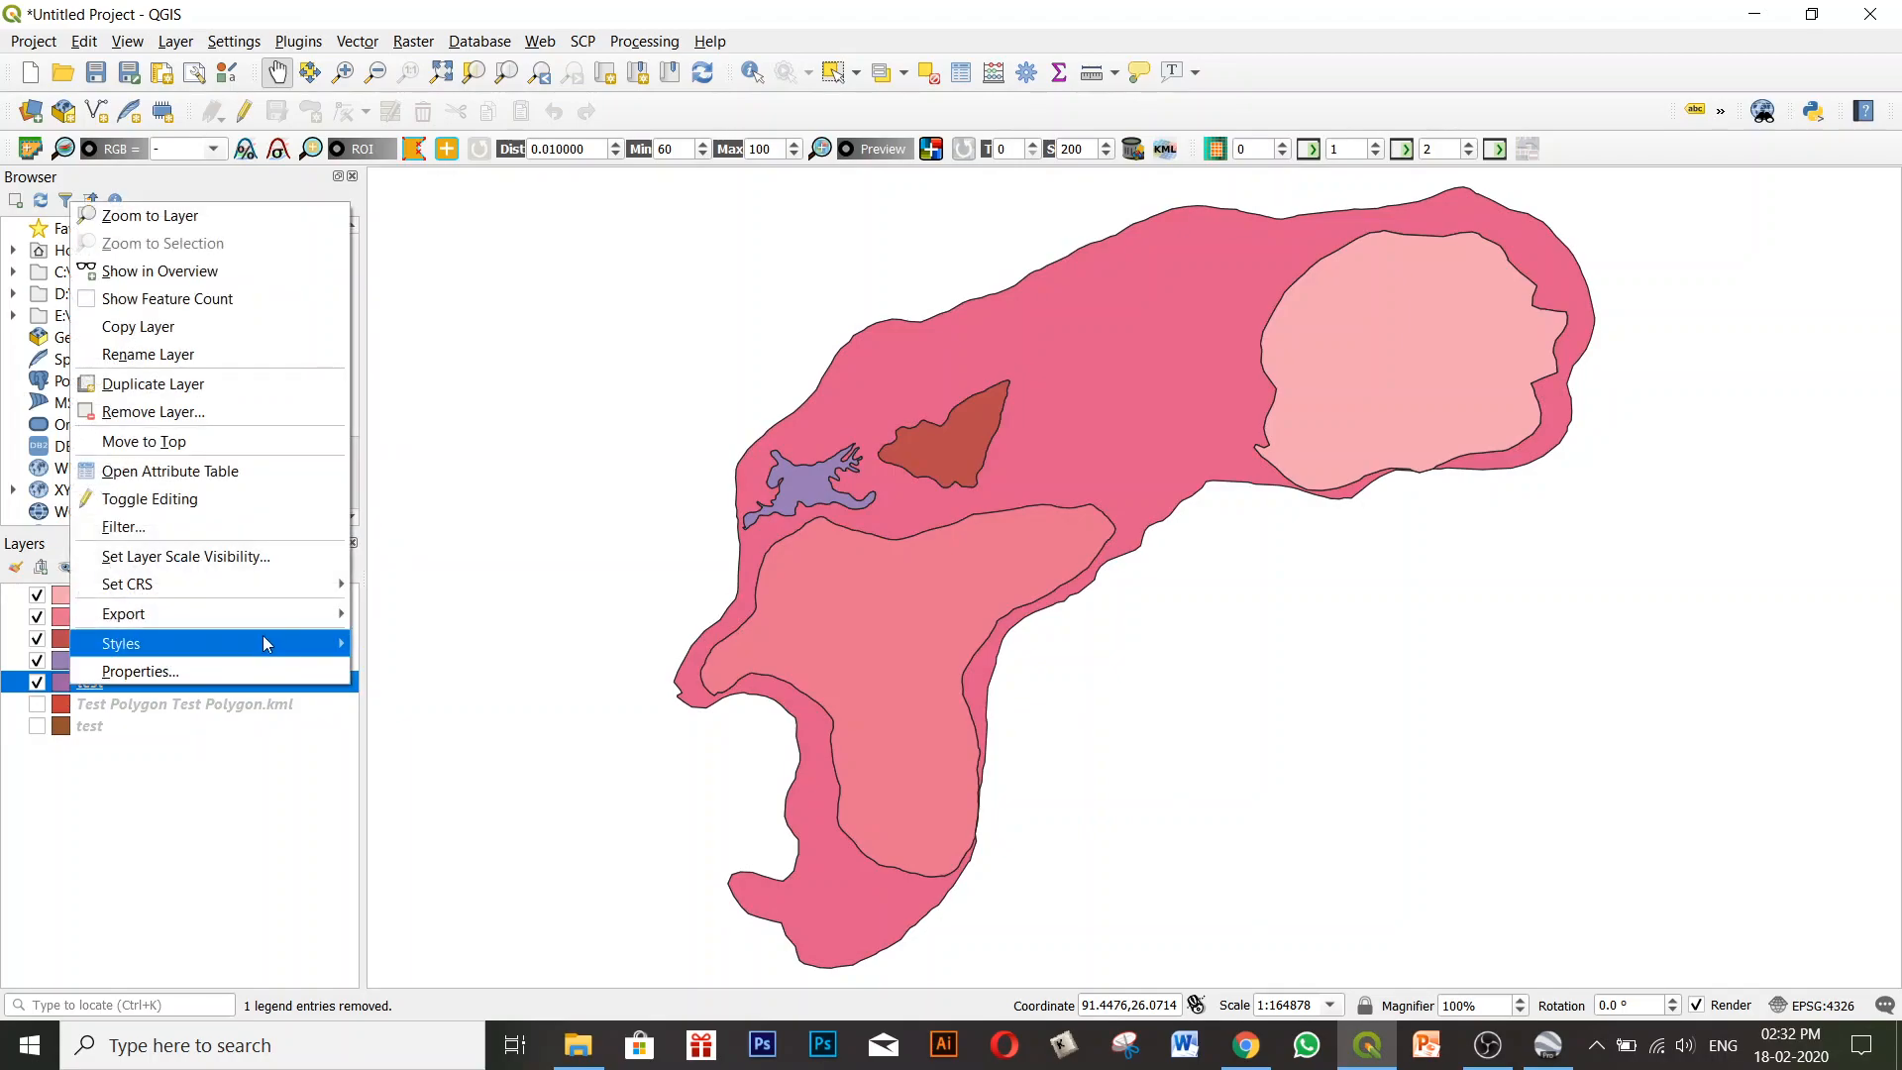
mouse_move(295, 611)
click(385, 614)
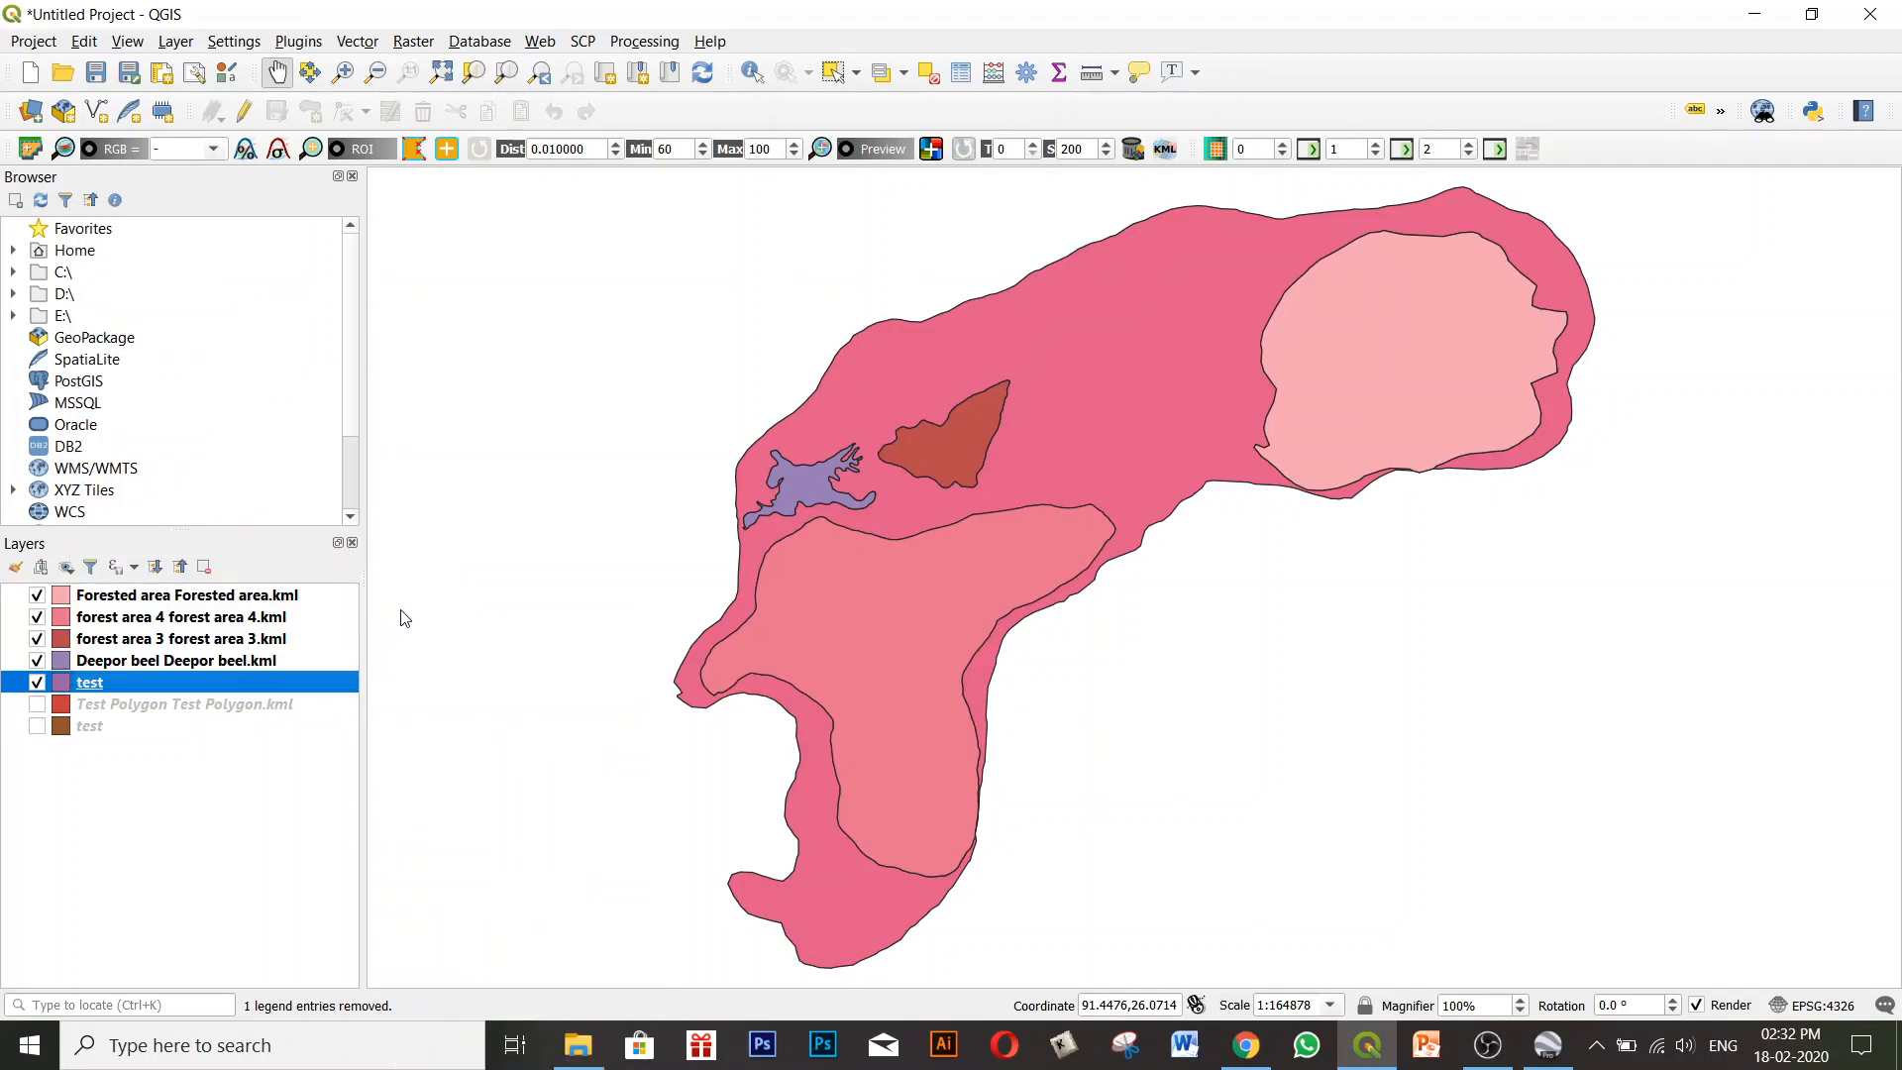
click(1227, 354)
text(test)
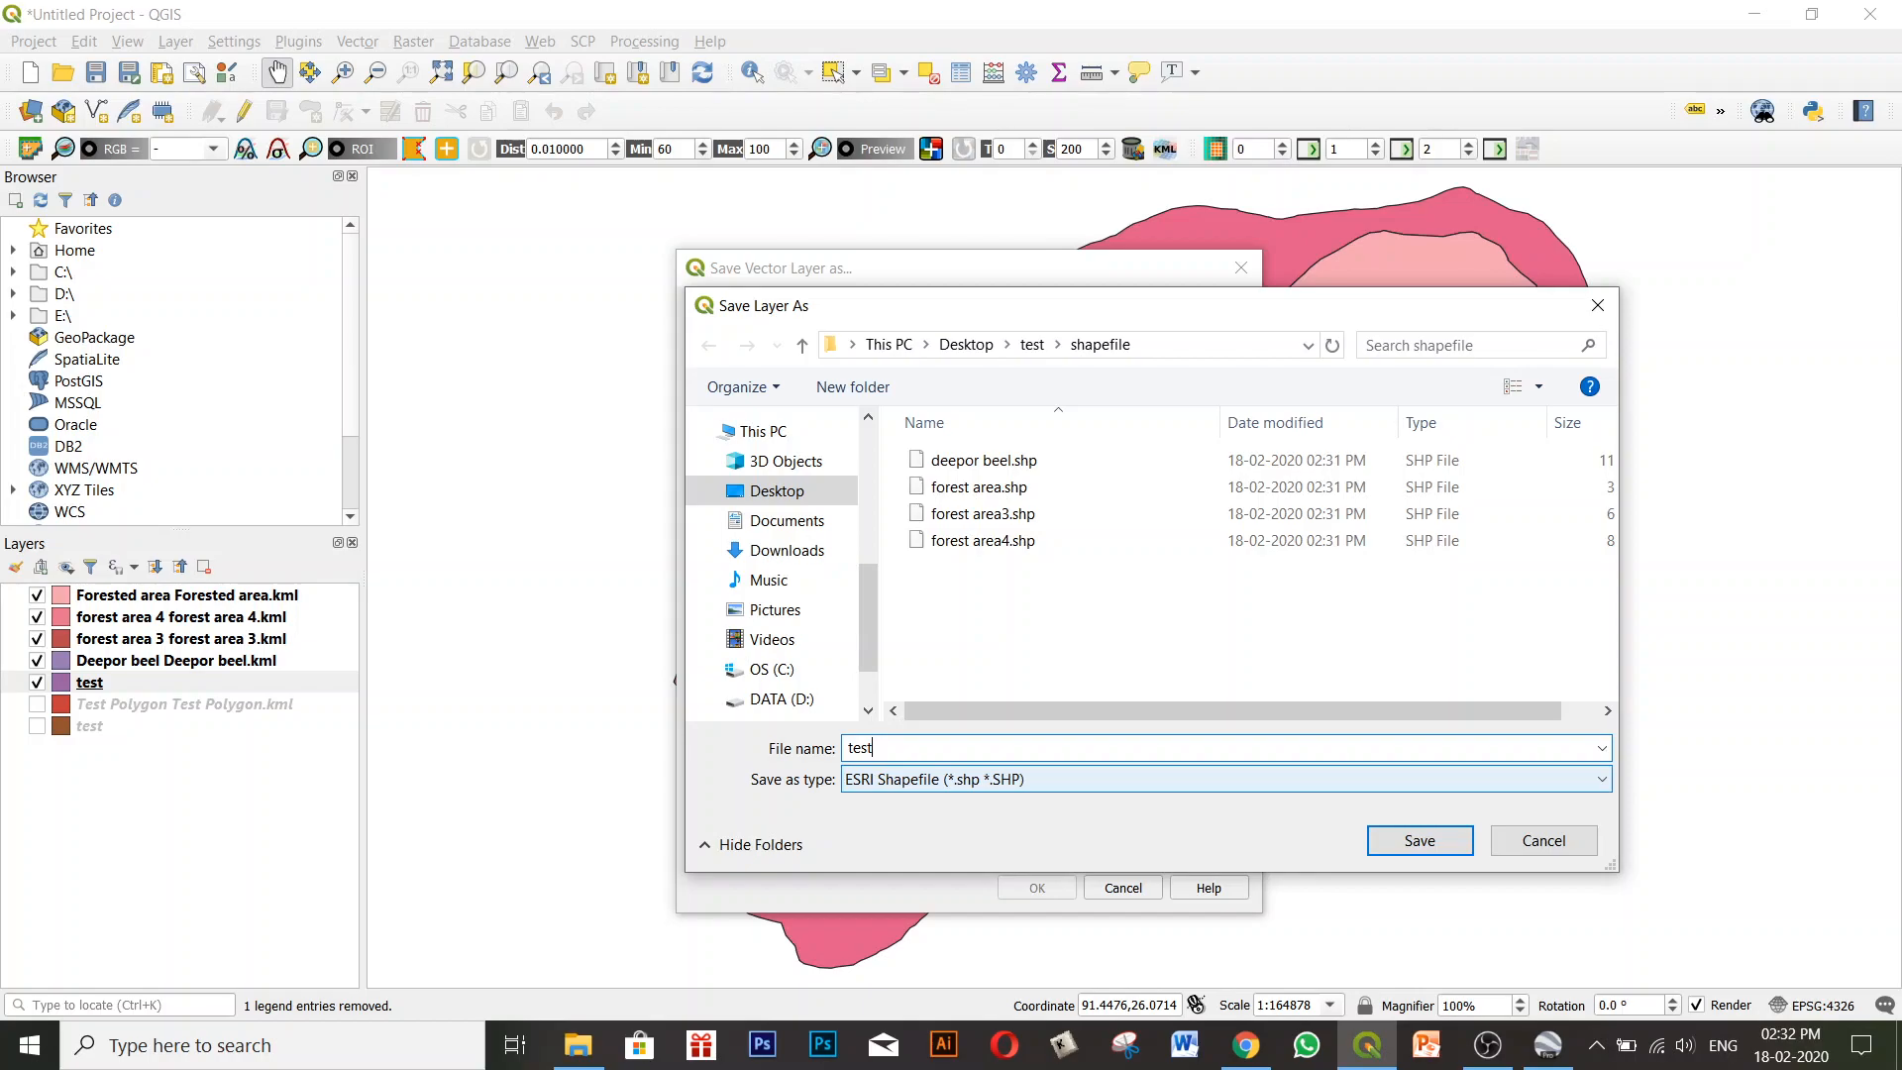
key(Return)
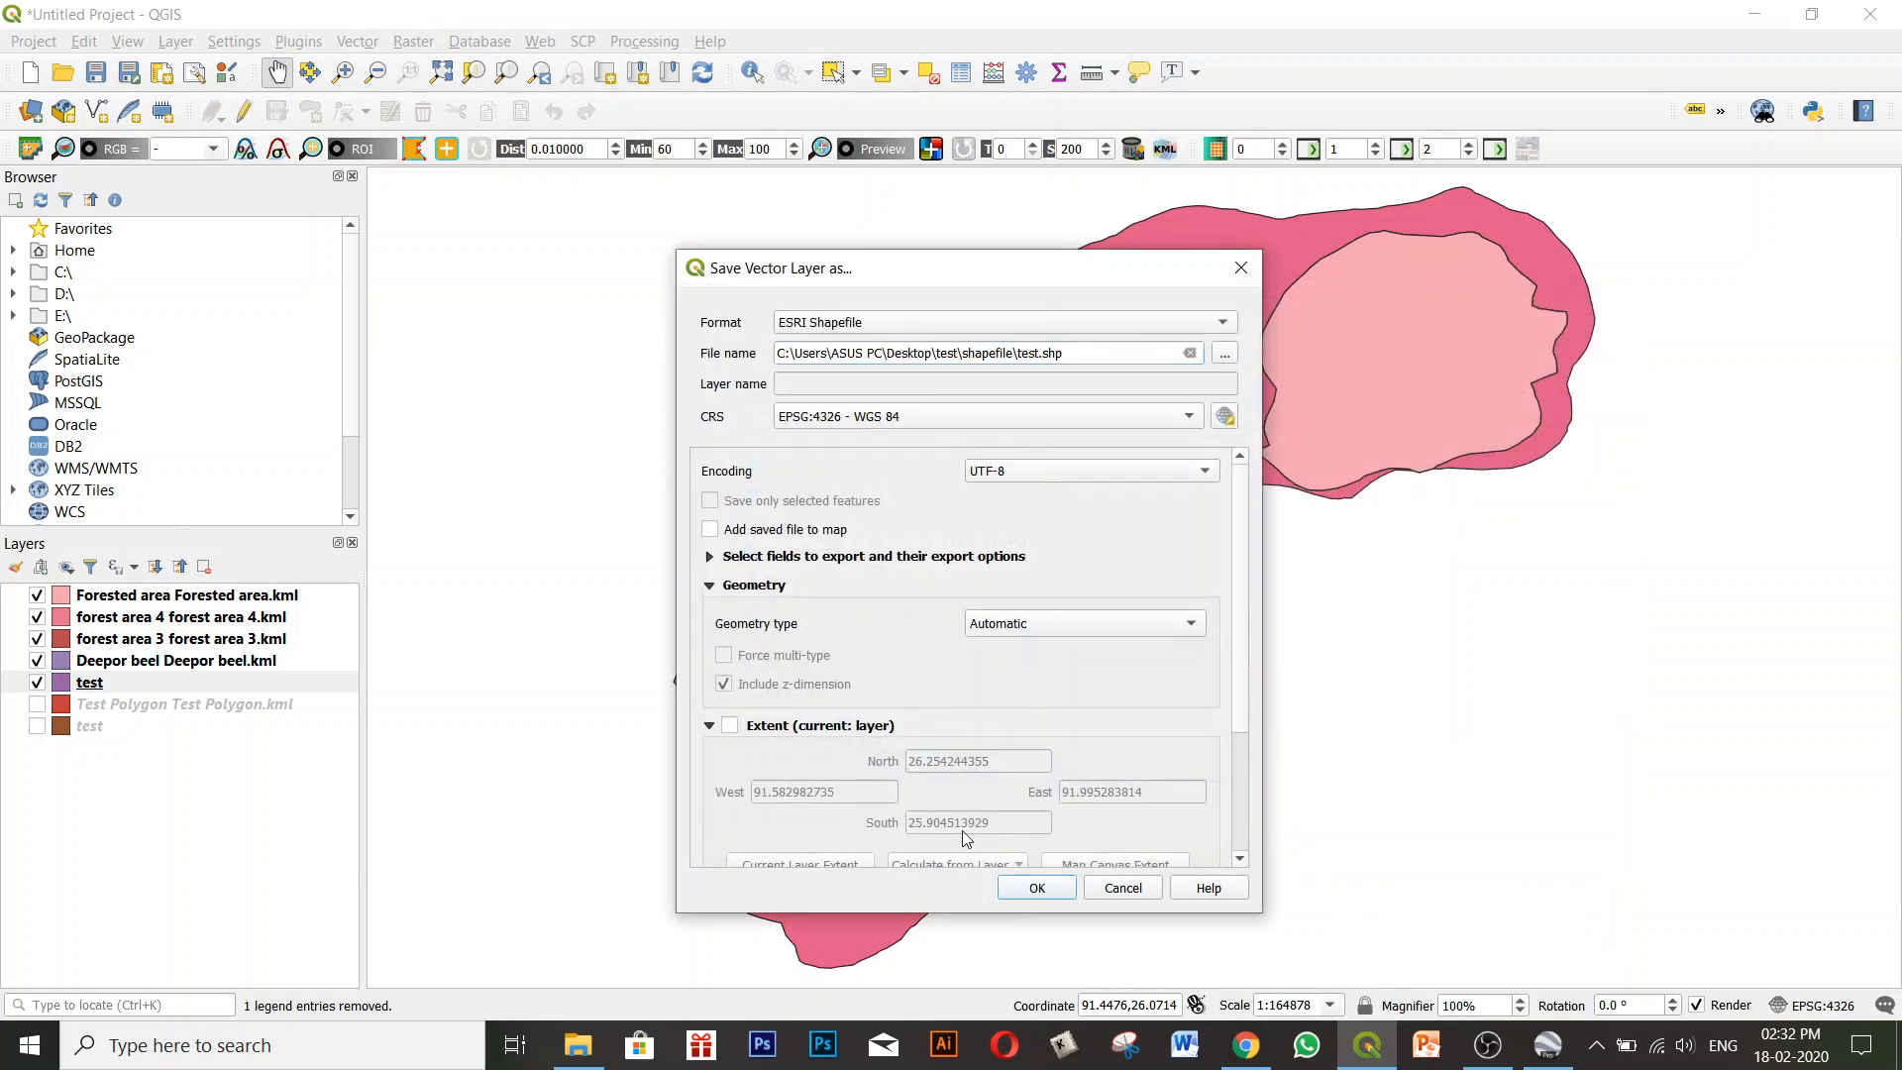
click(1038, 887)
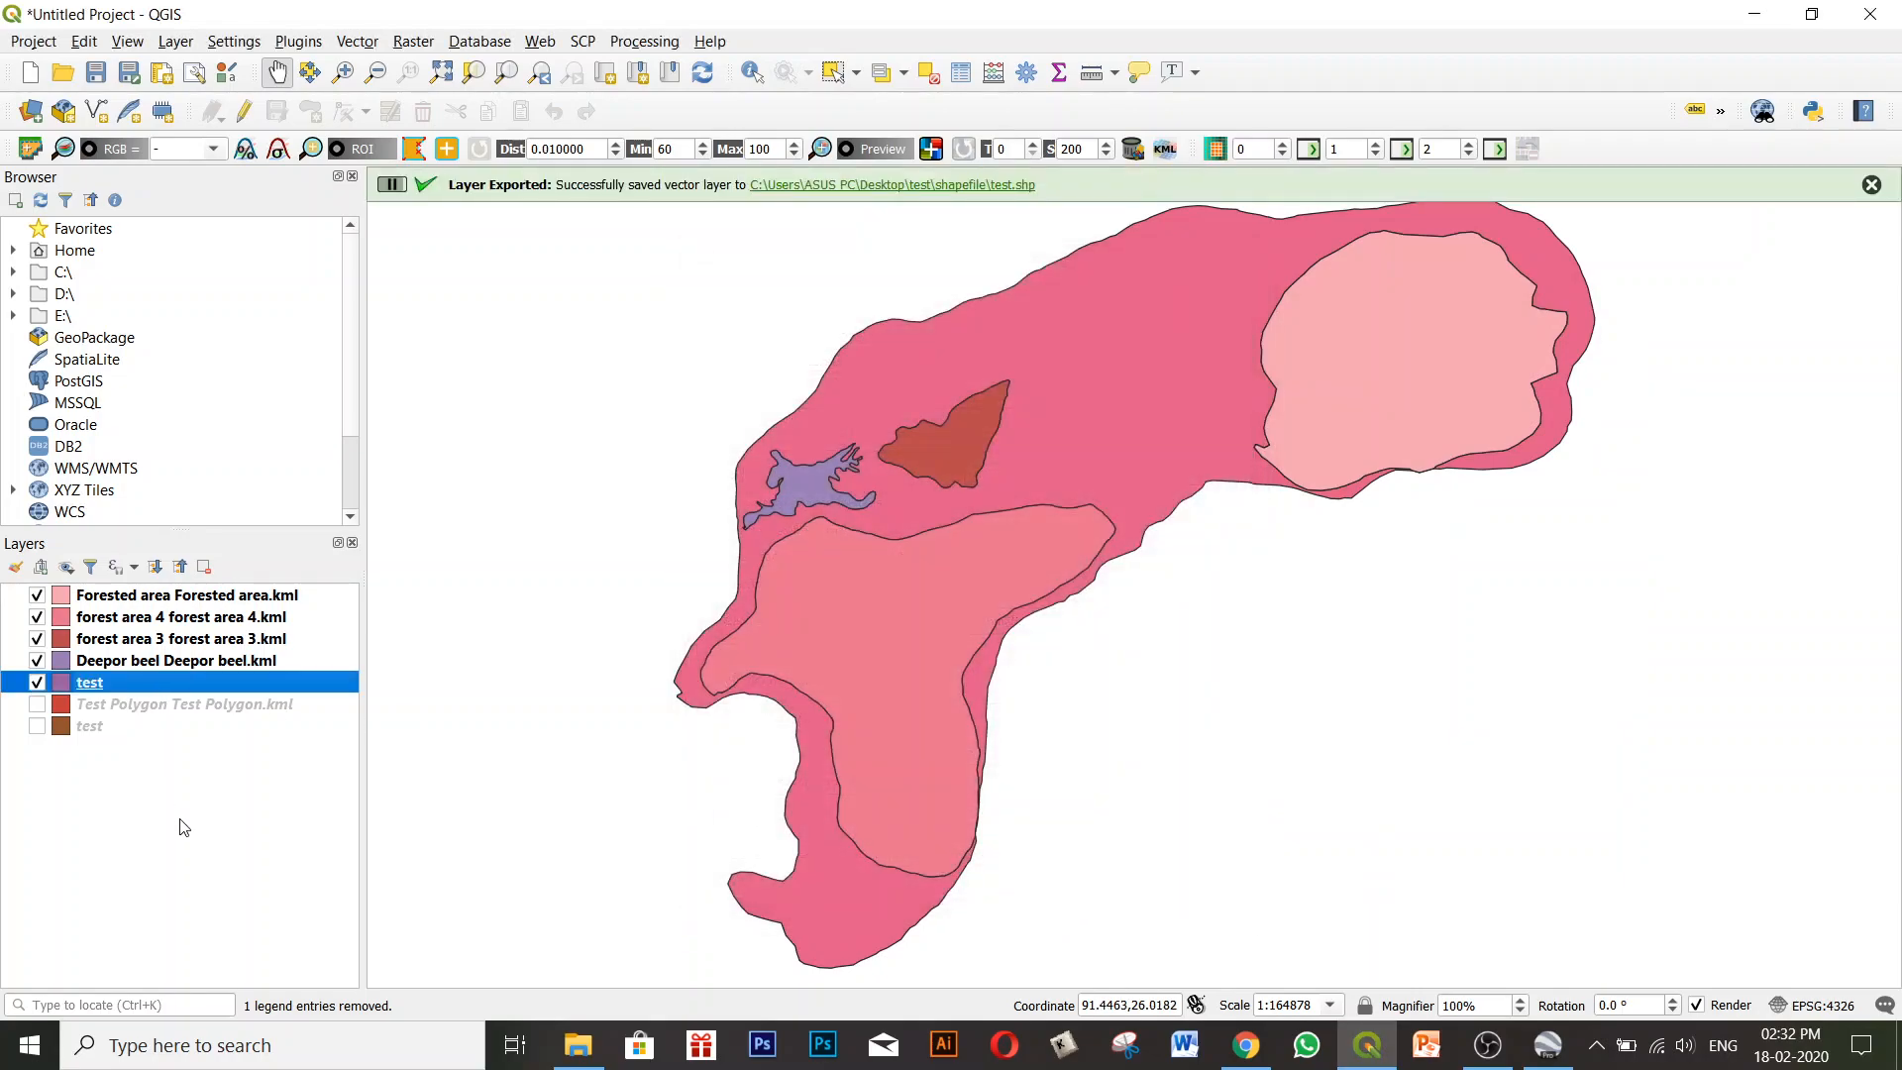
Select all layers in the project and remove them.
drag(135, 819, 63, 592)
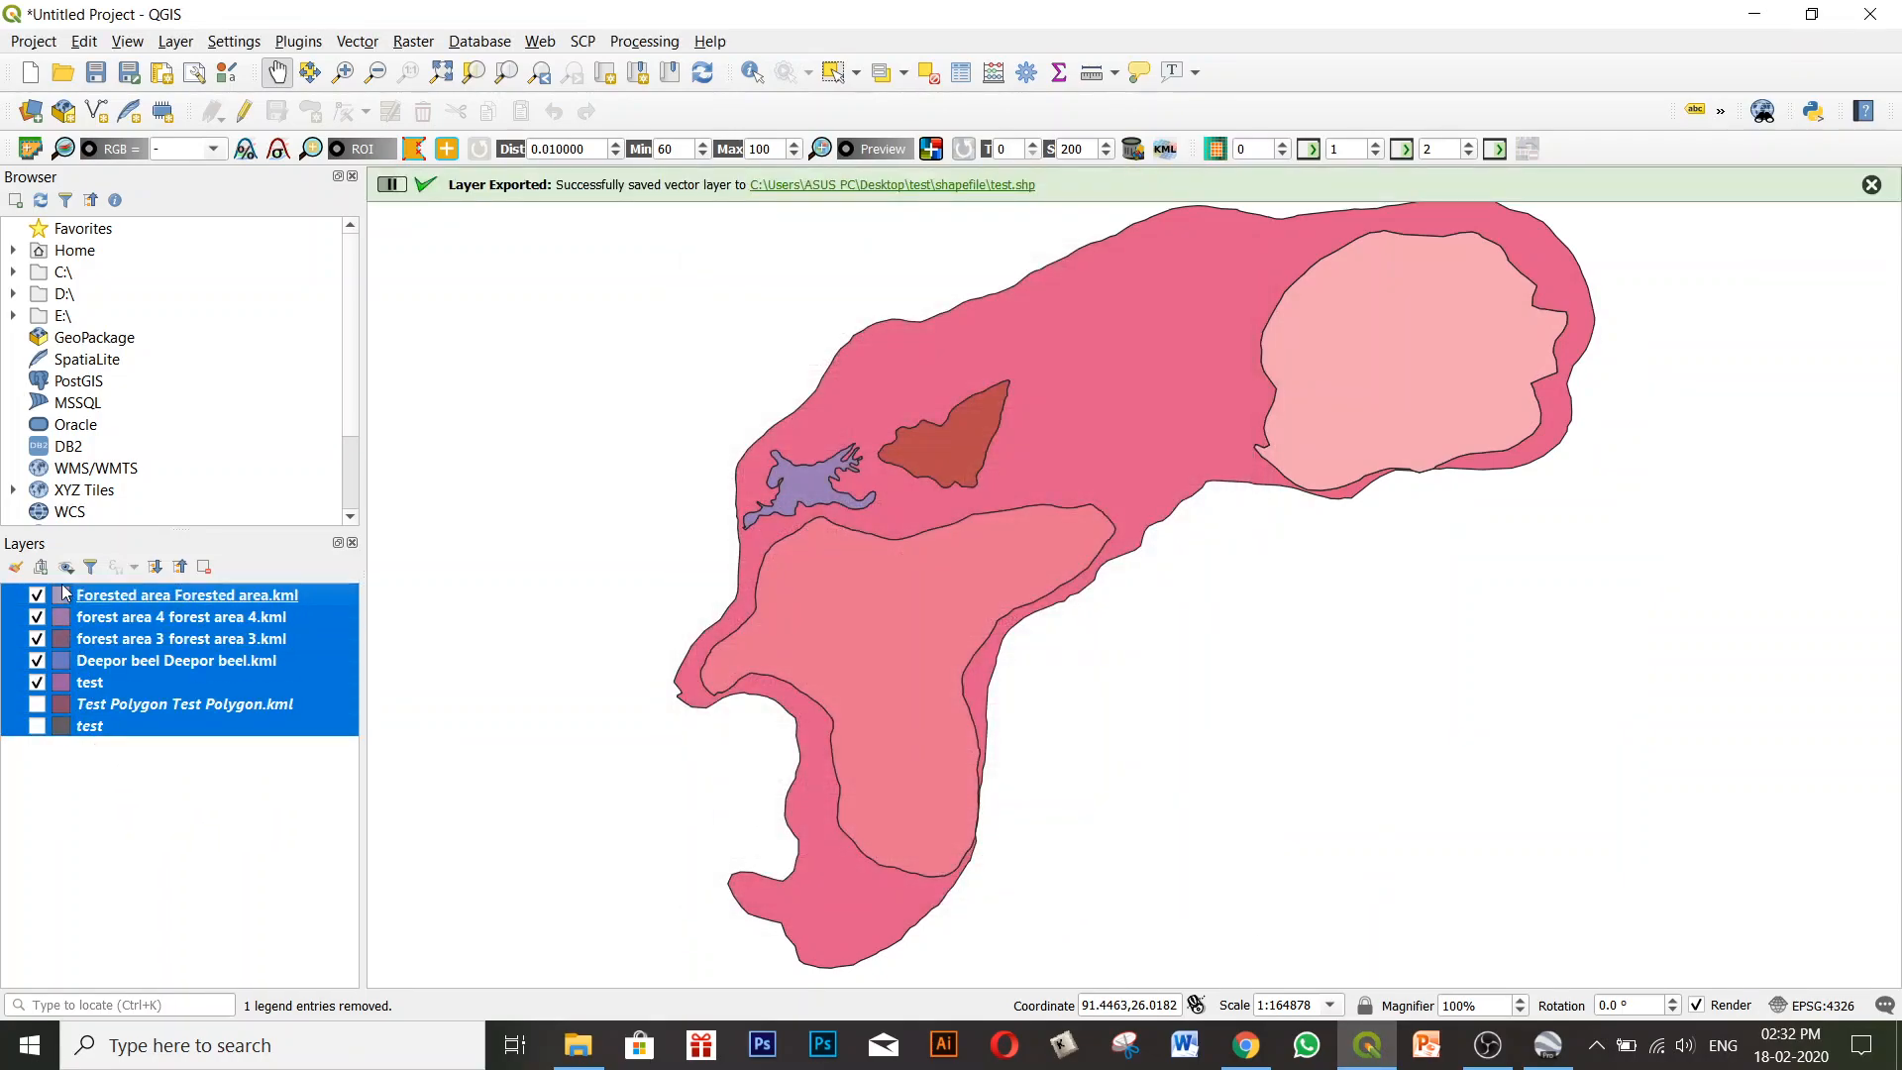
click(204, 566)
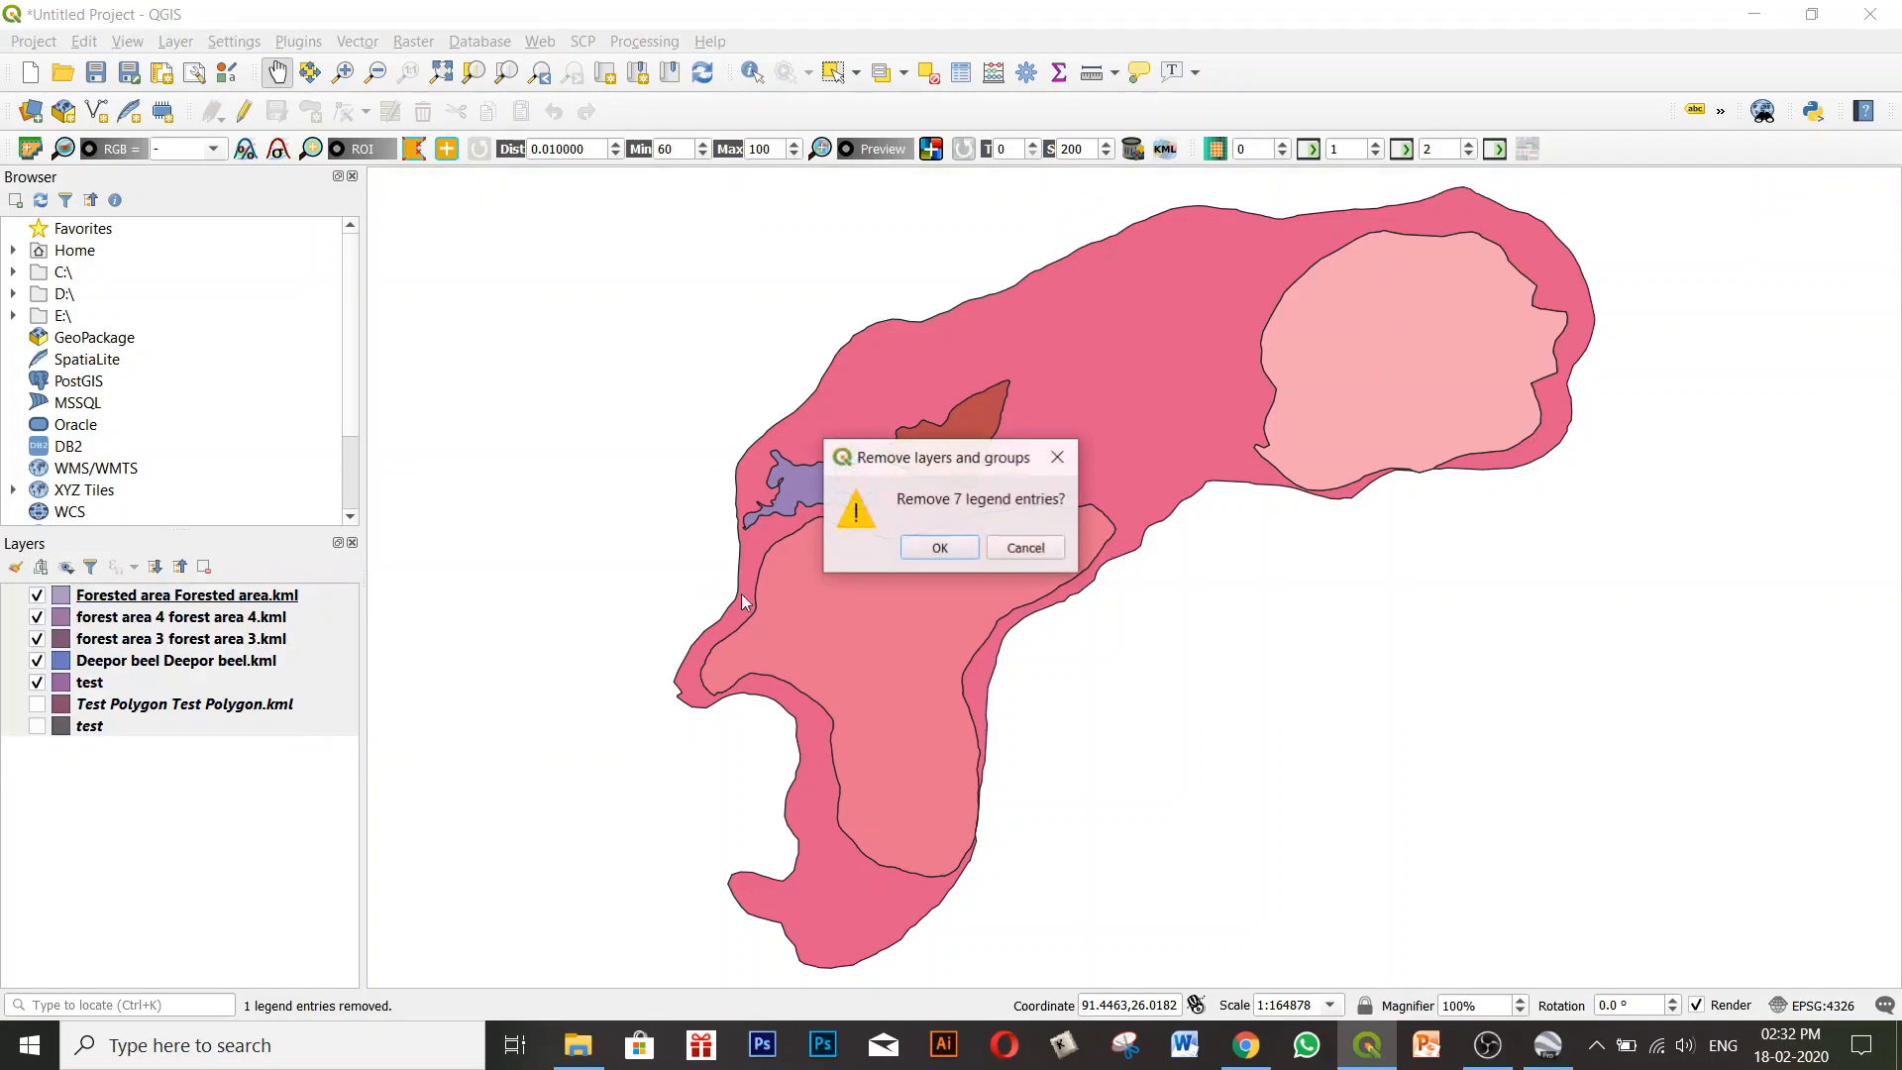
click(949, 558)
Switch to File Explorer, open the shapefile folder inside the test folder, group its files by type and go to the SHP files.
click(580, 1037)
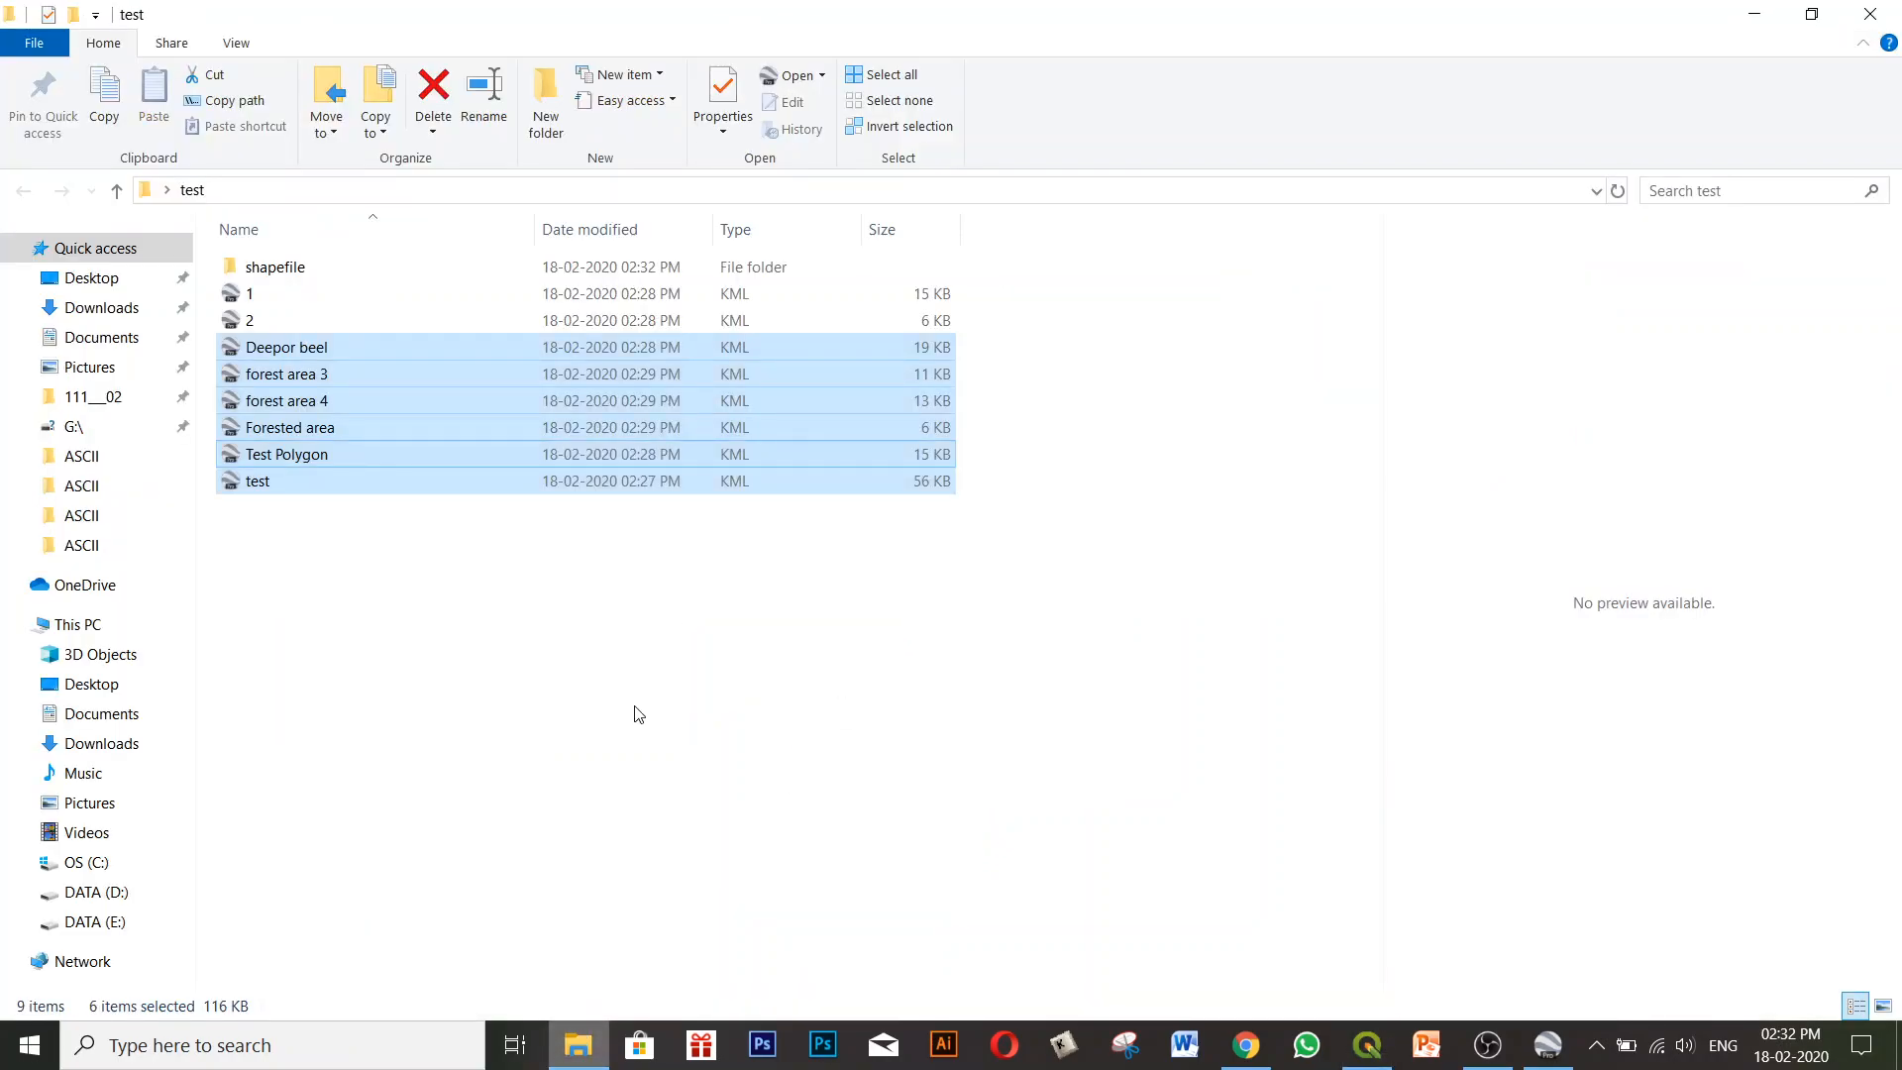
double_click(335, 273)
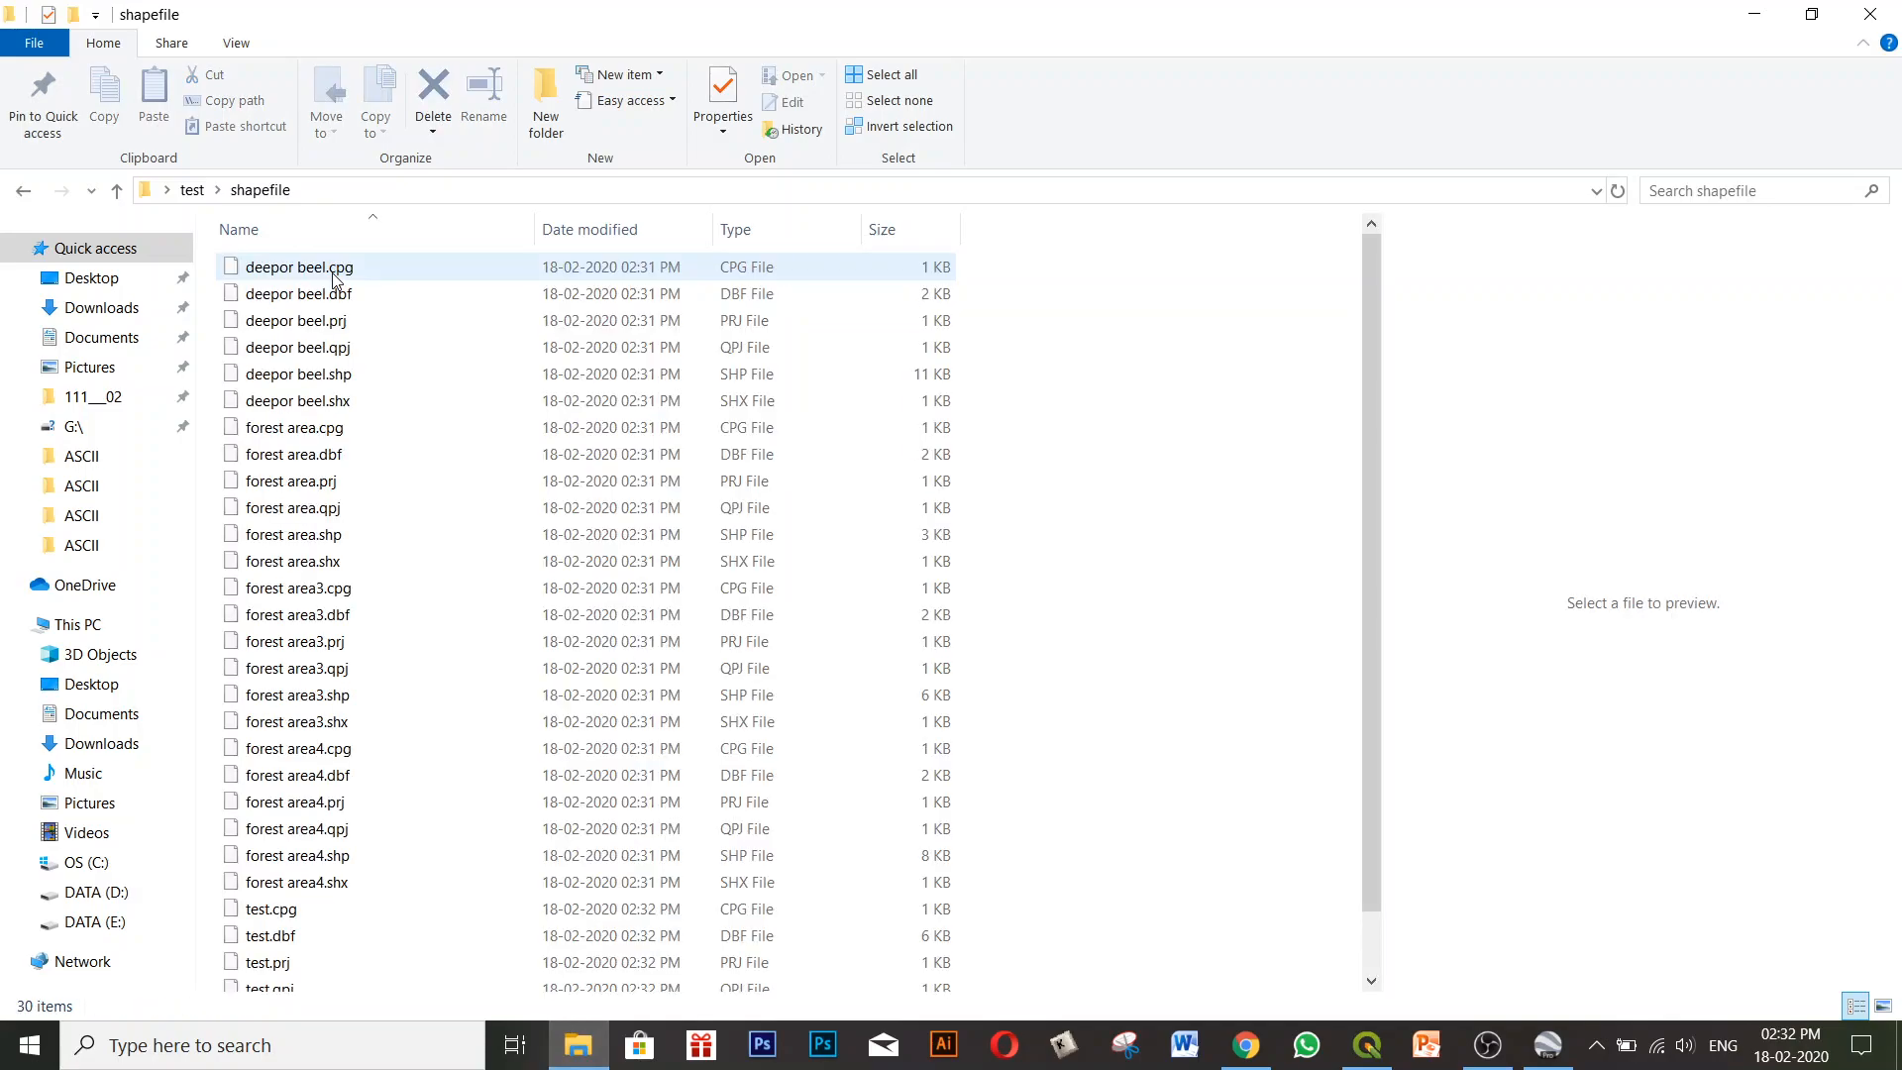
right_click(1157, 415)
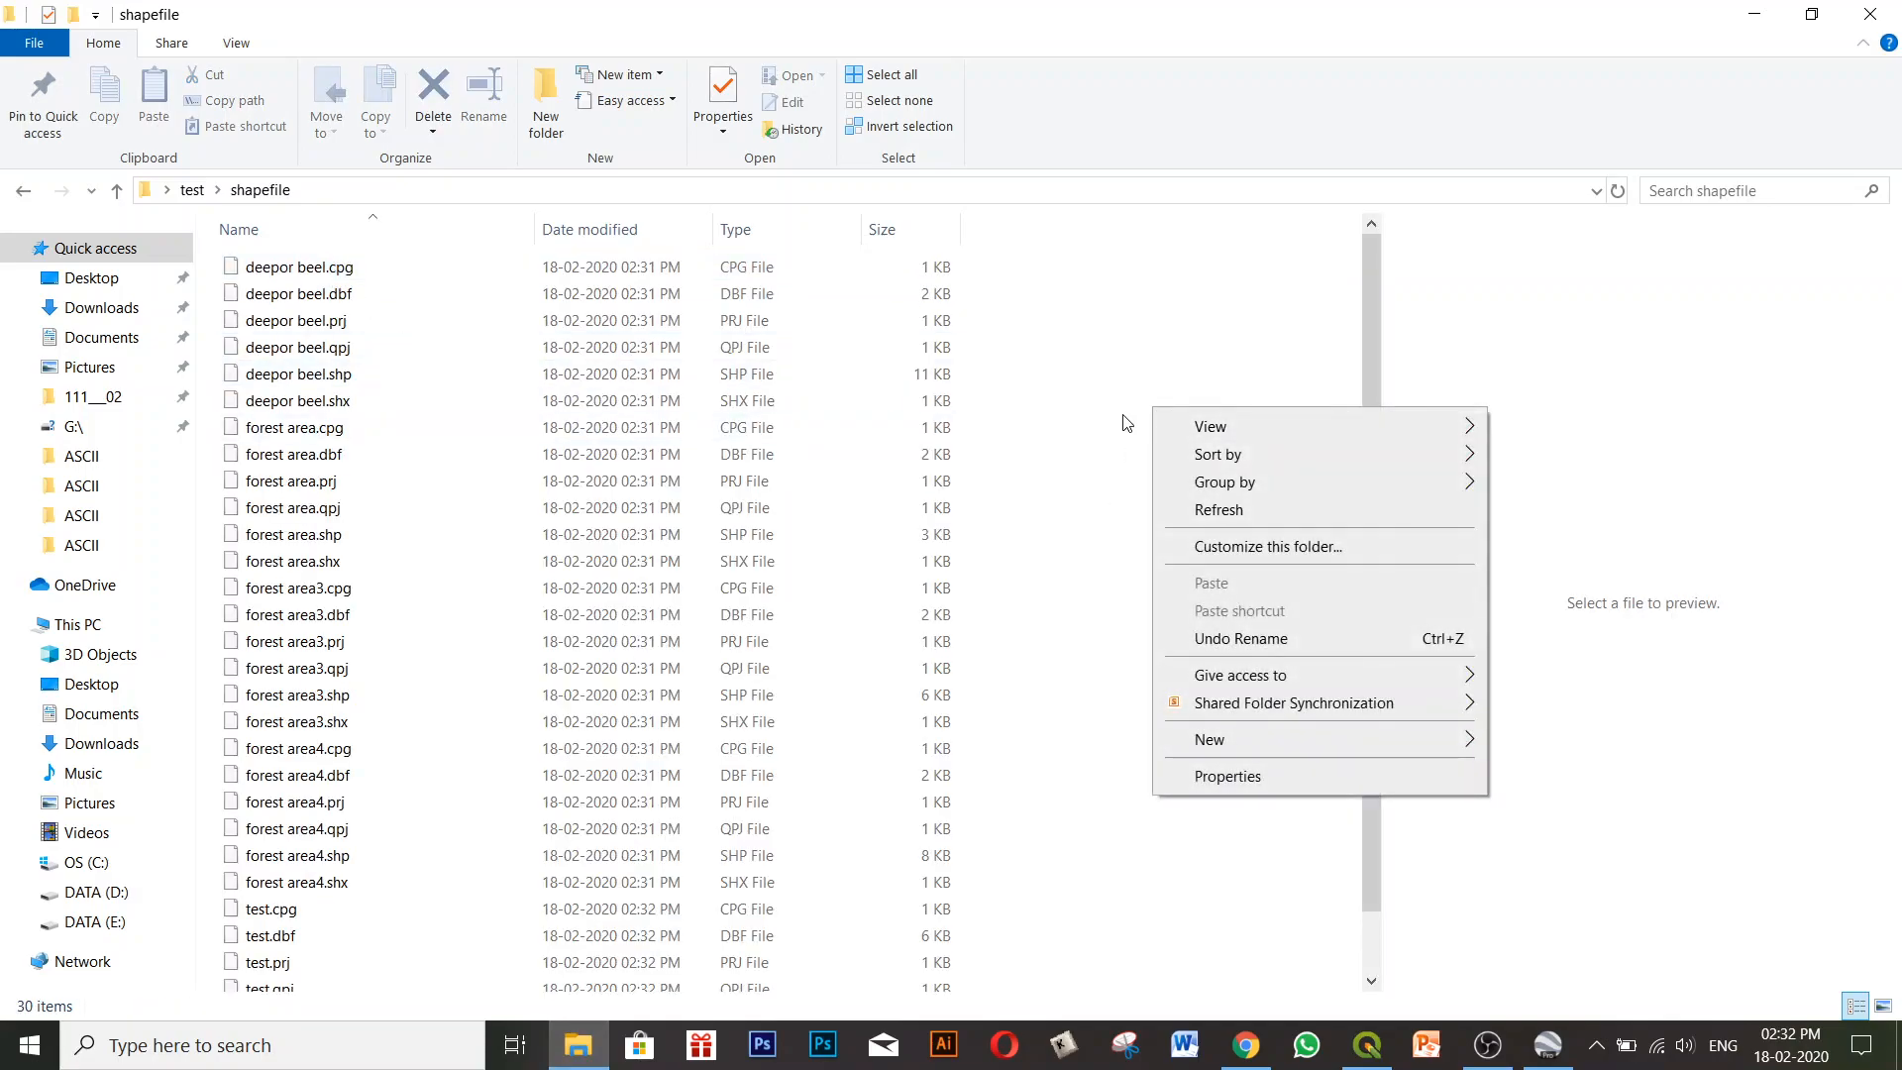
mouse_move(1272, 481)
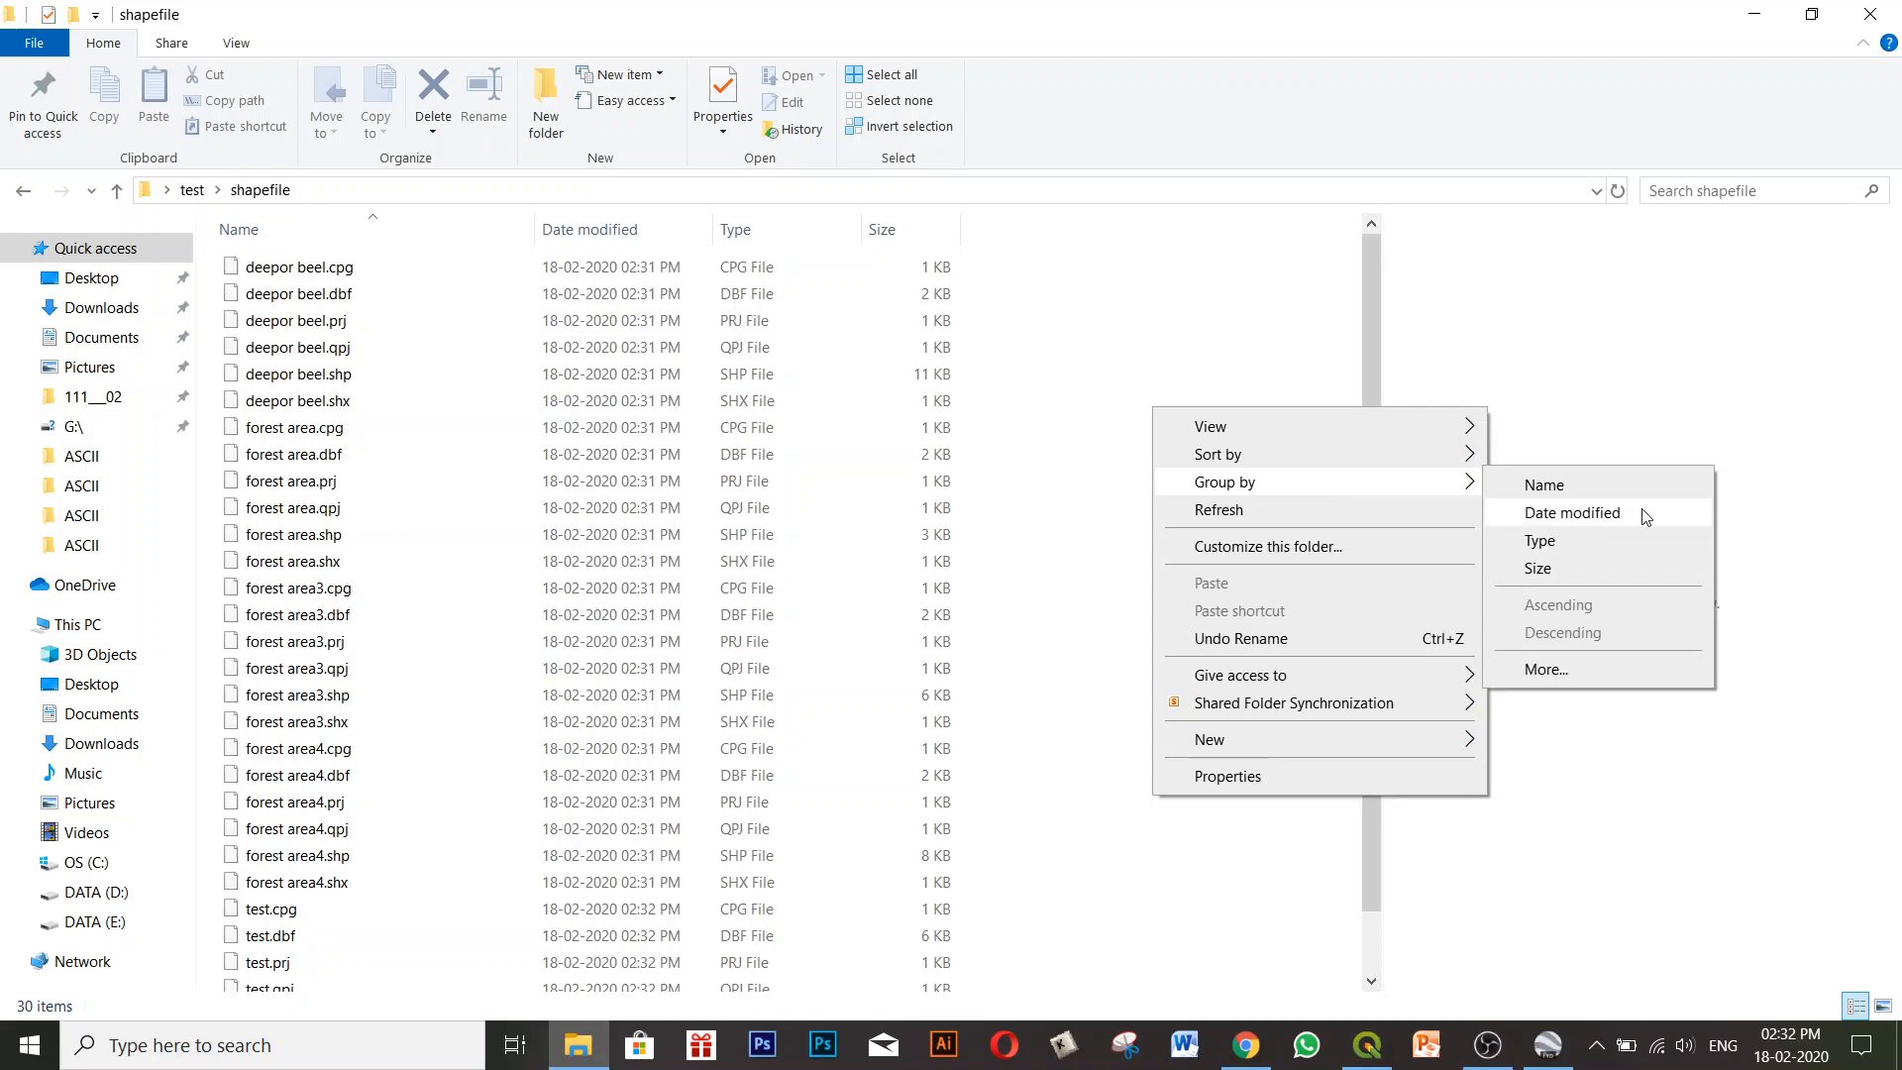
click(1617, 538)
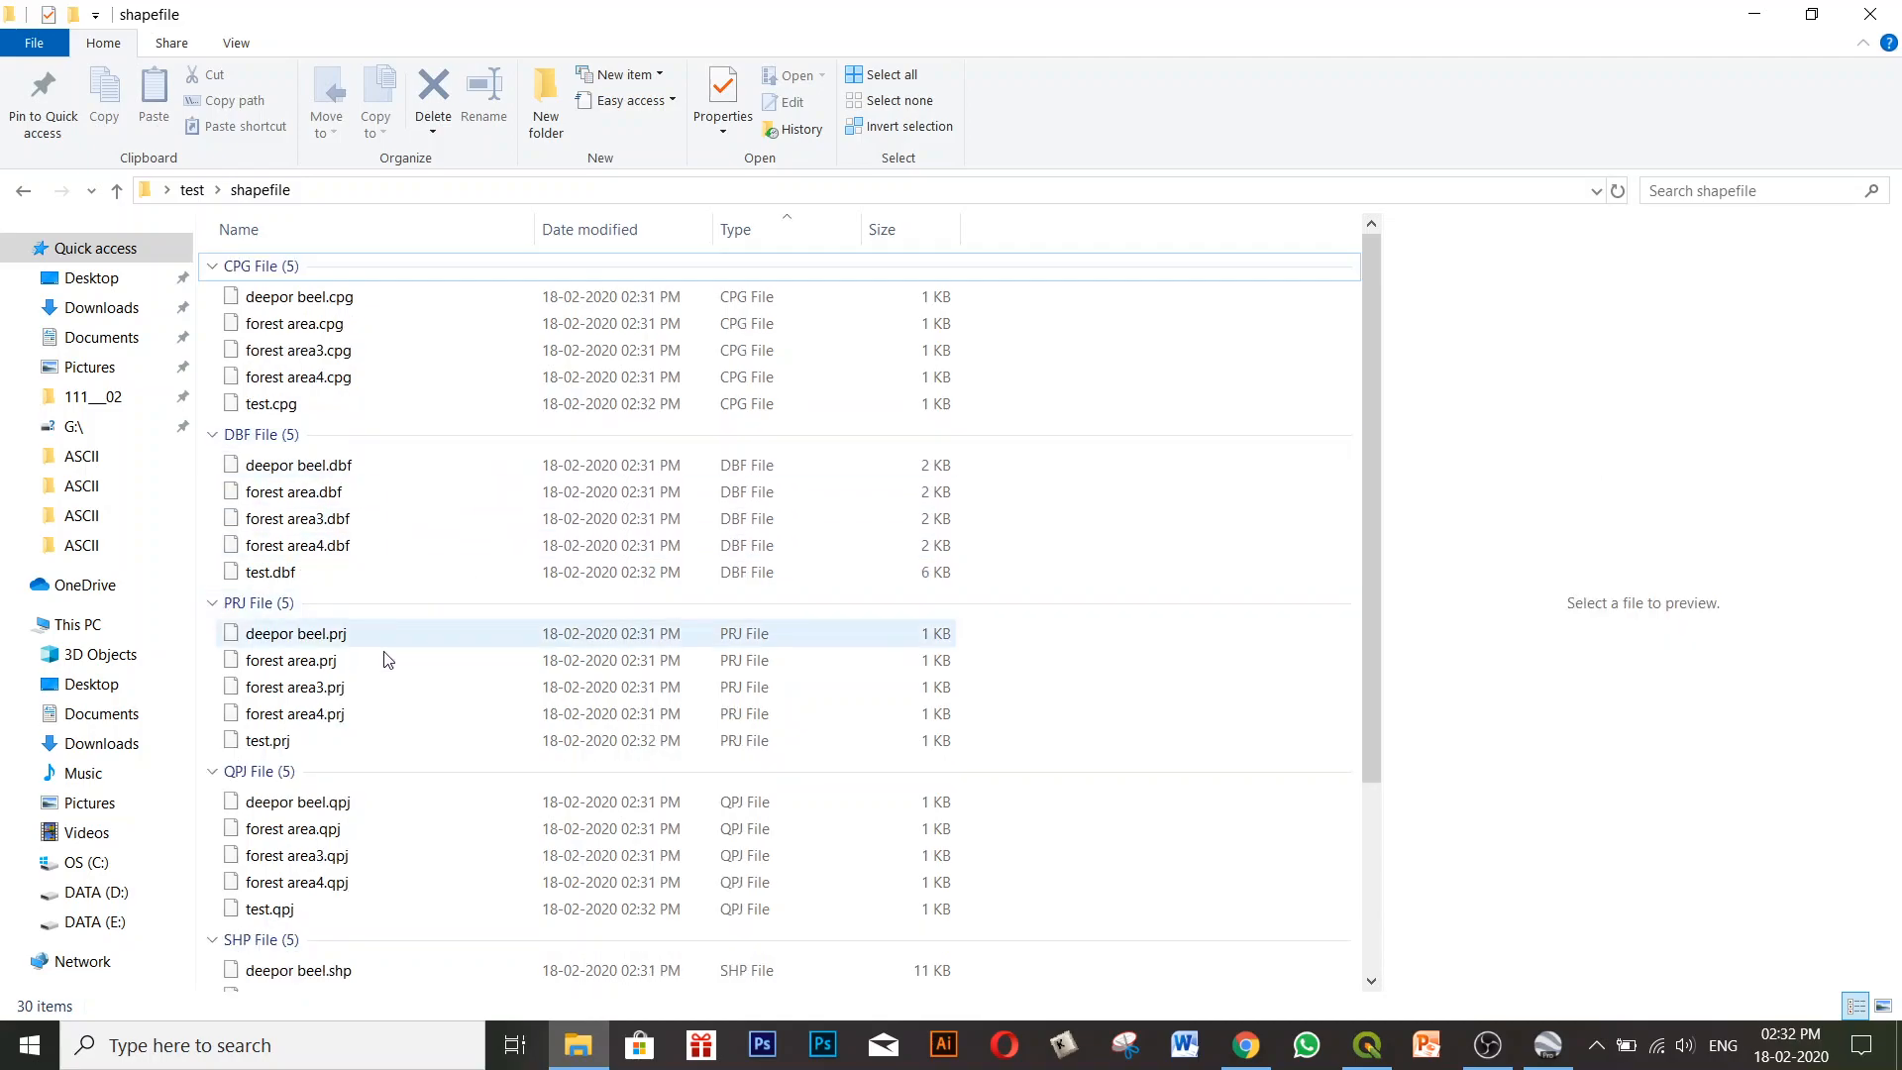
scroll(361, 669, down, 2)
scroll(361, 669, down, 1)
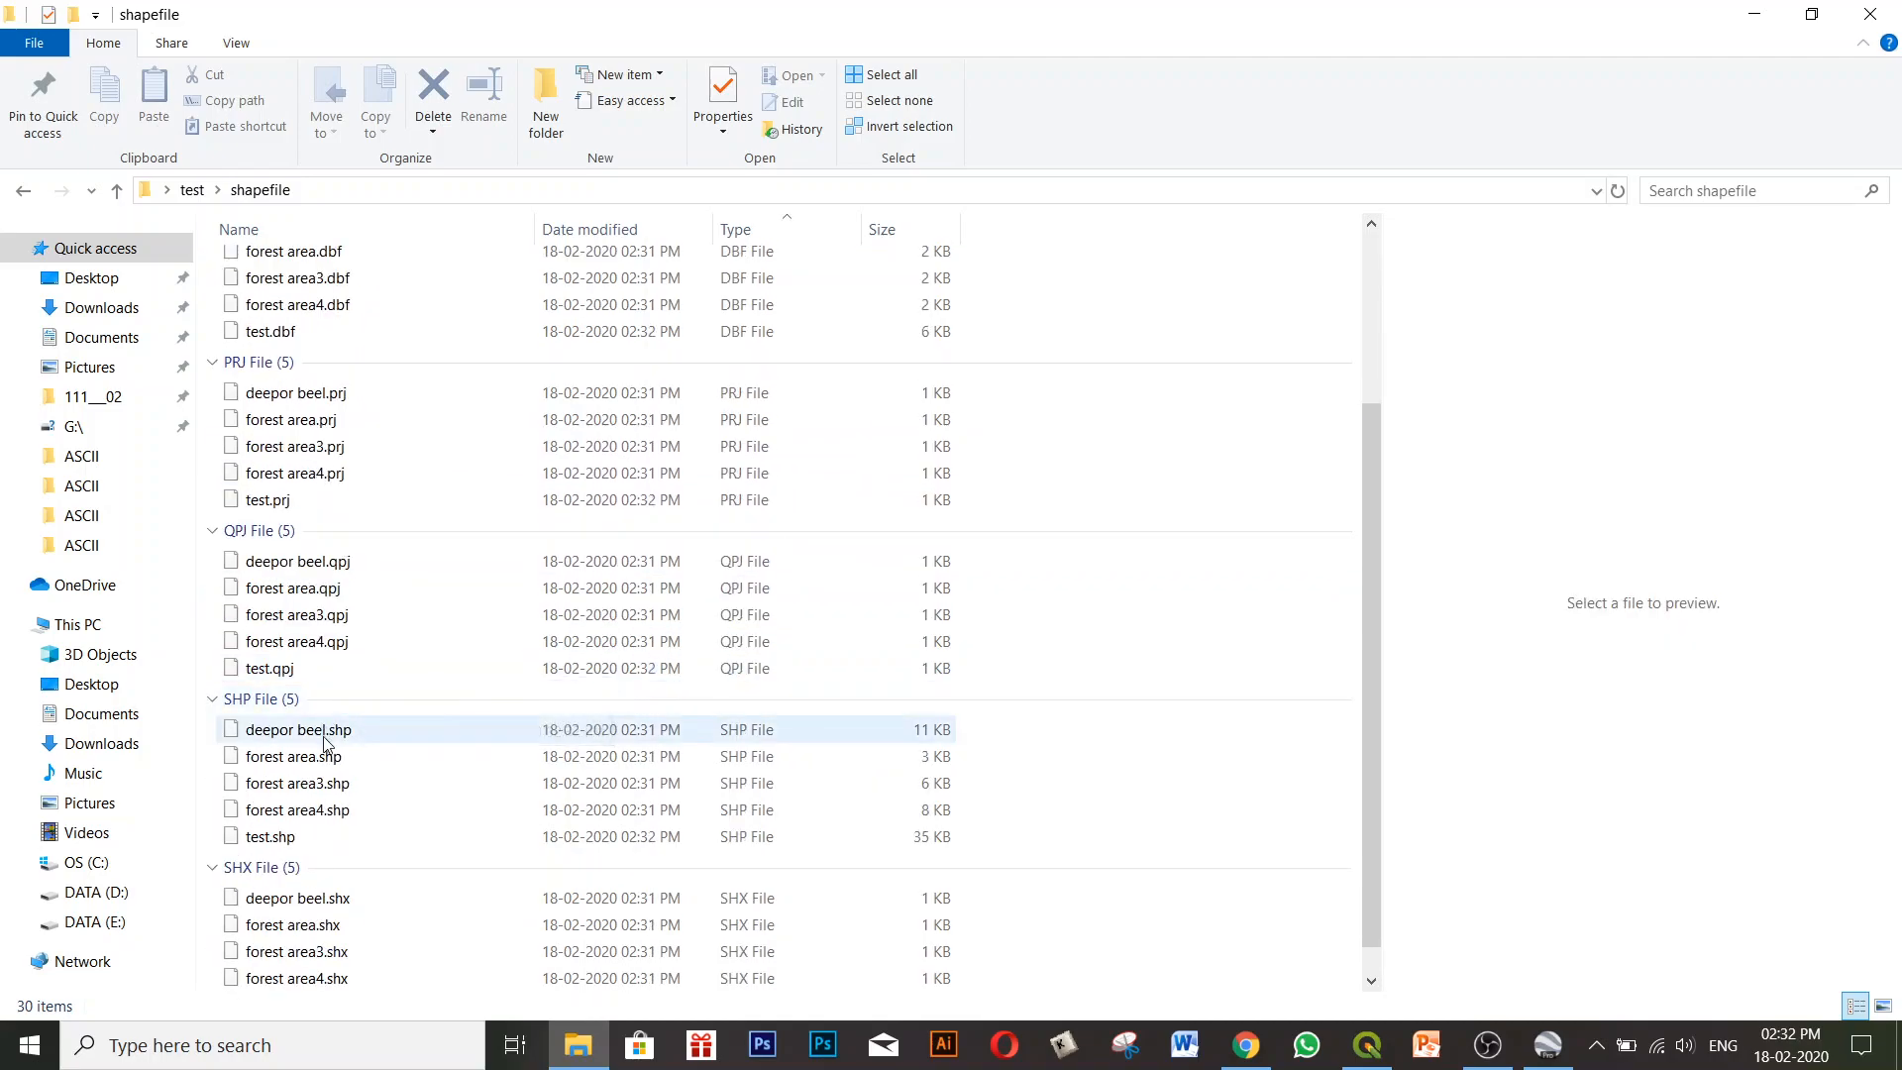
Load the deepor beel, forest area, forest area3, forest area4 and test SHP files into the QGIS project.
click(285, 729)
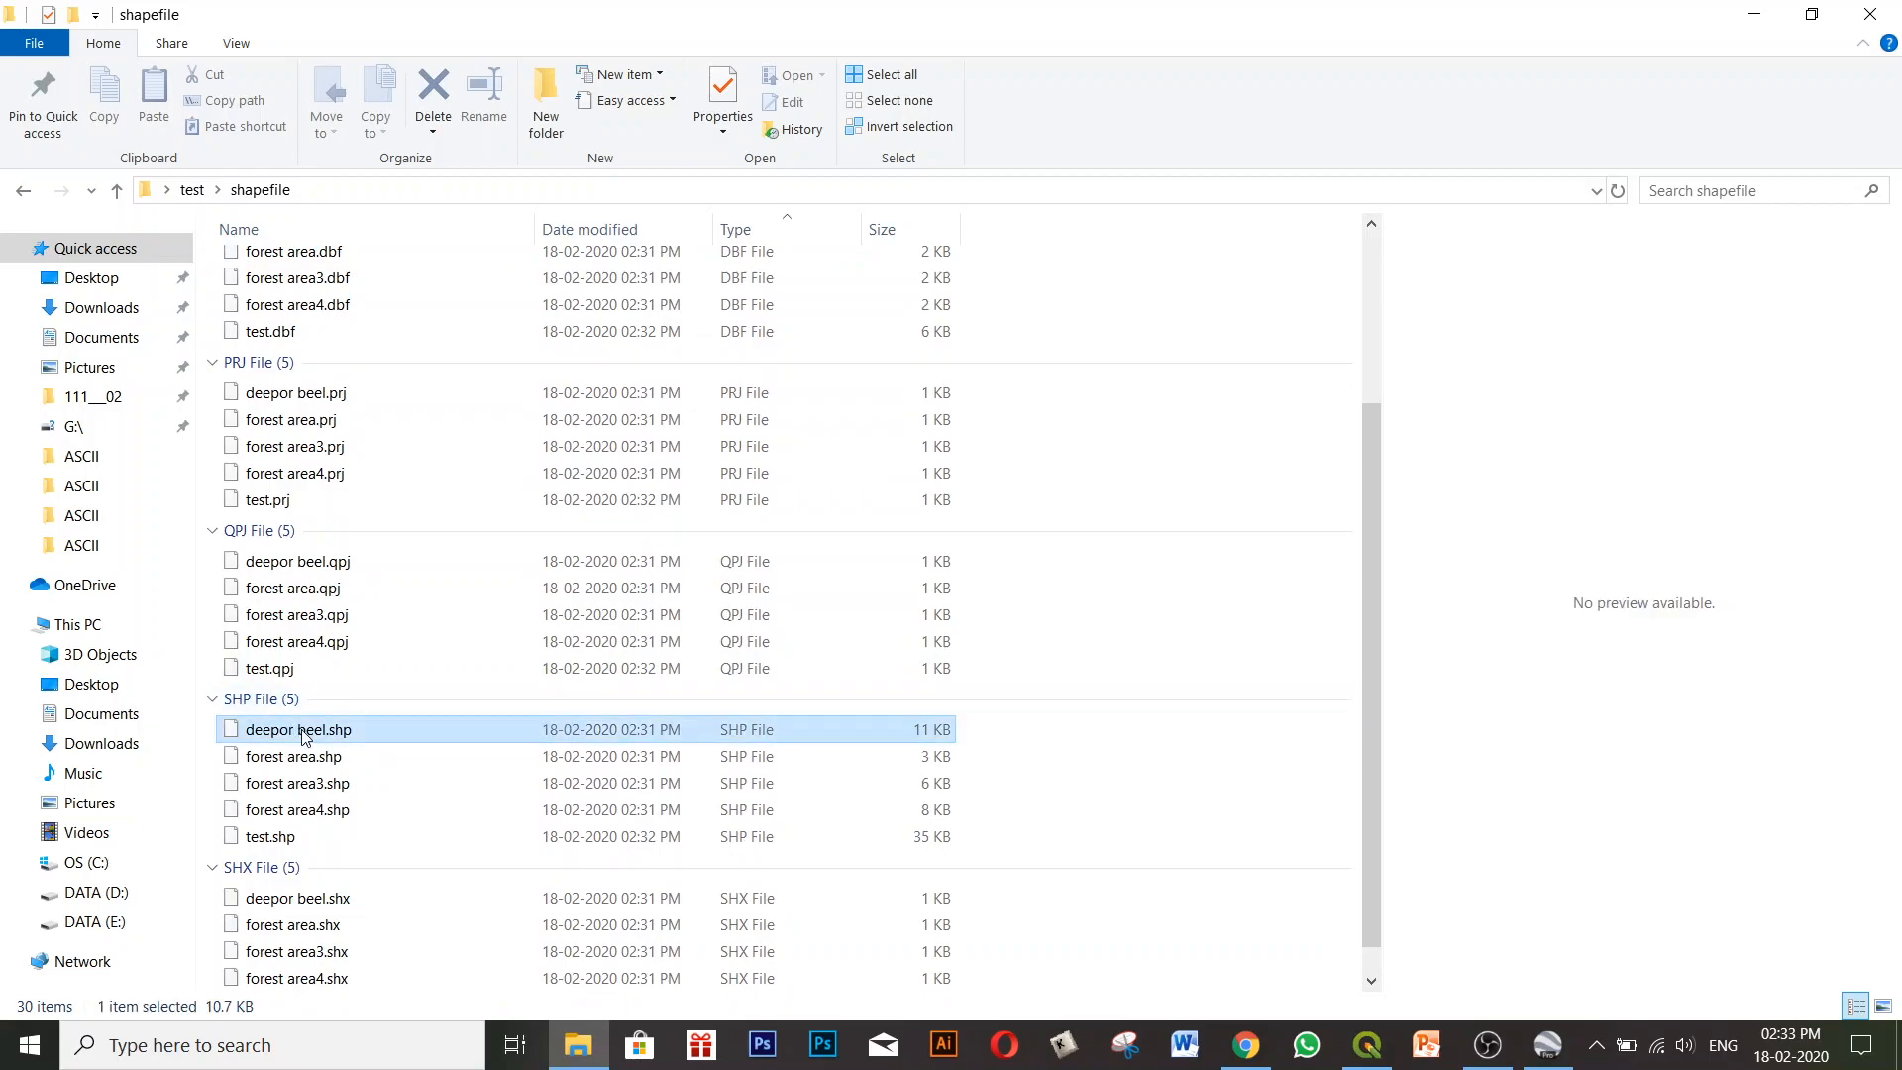
shift+click(294, 836)
drag(302, 842, 1148, 753)
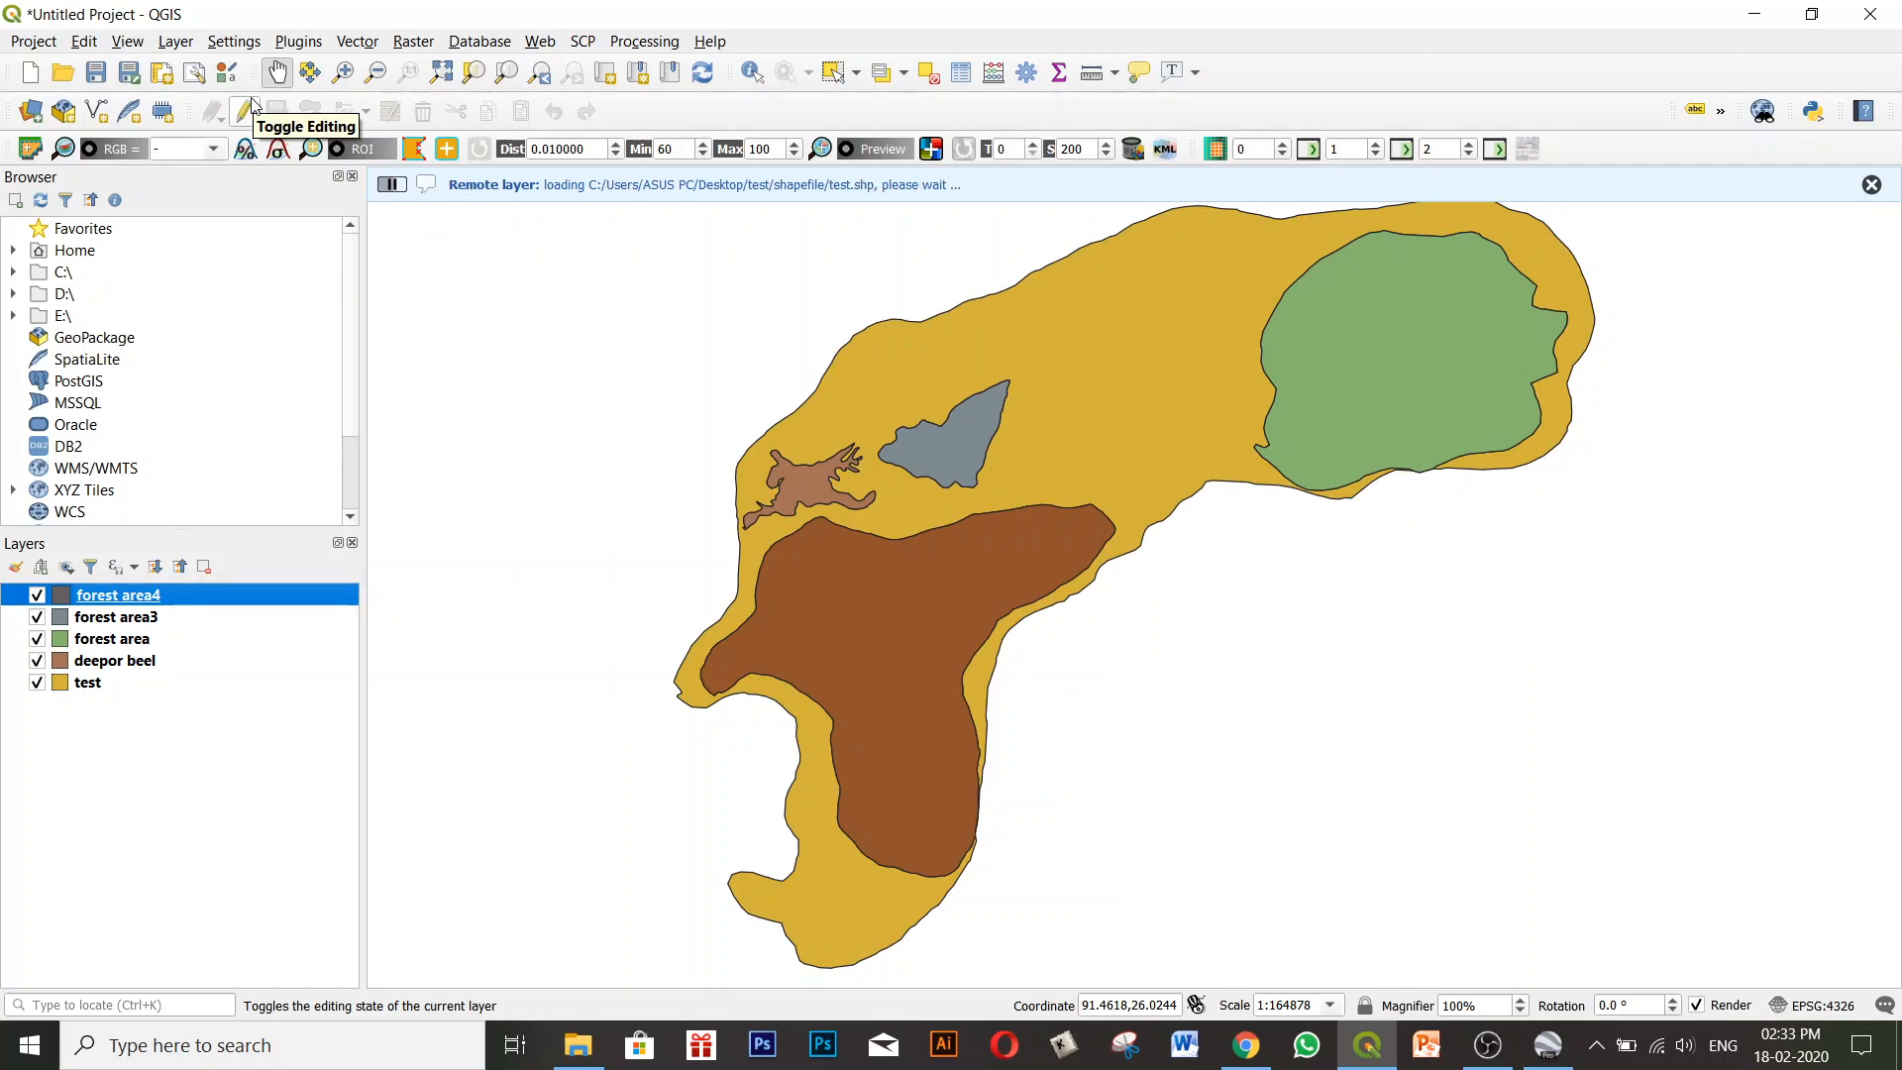
right_click(131, 599)
click(229, 1034)
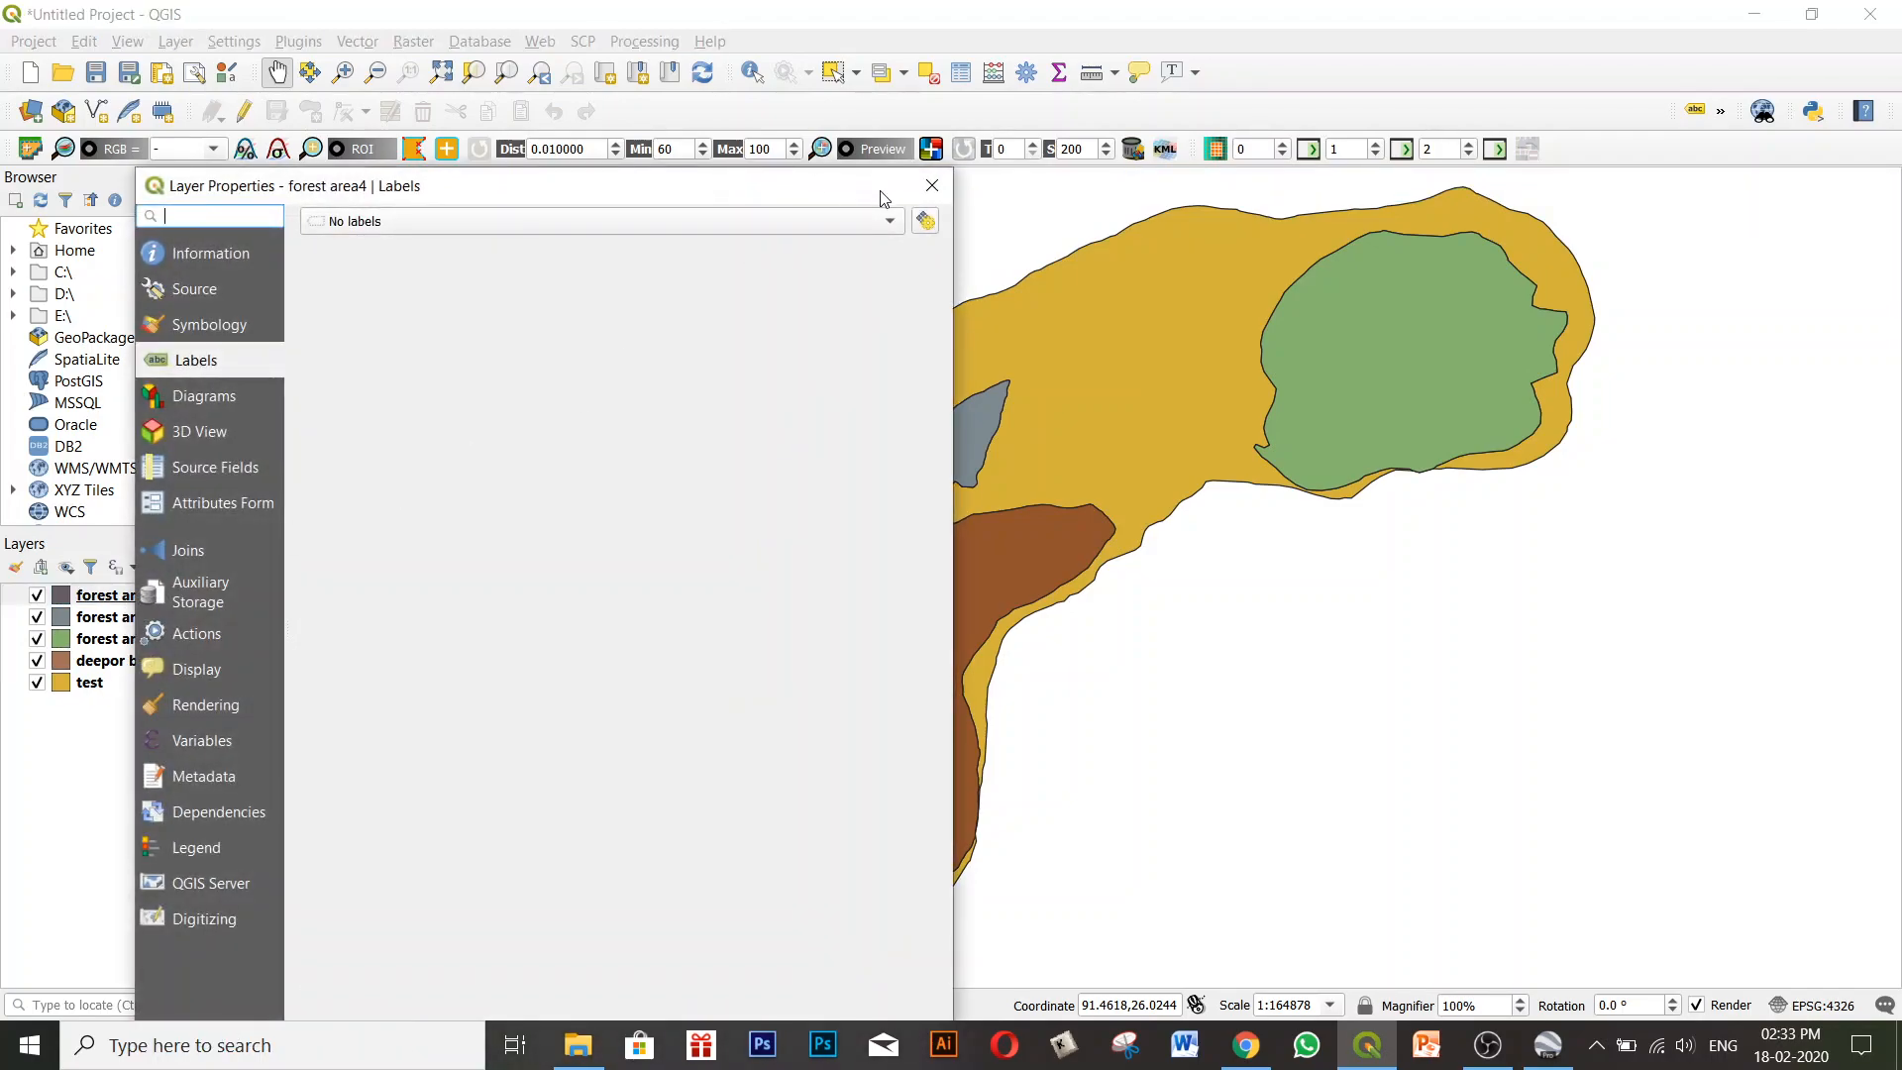
click(932, 188)
Open the forest area4 layer's symbology and set its simple fill colour to green.
right_click(158, 595)
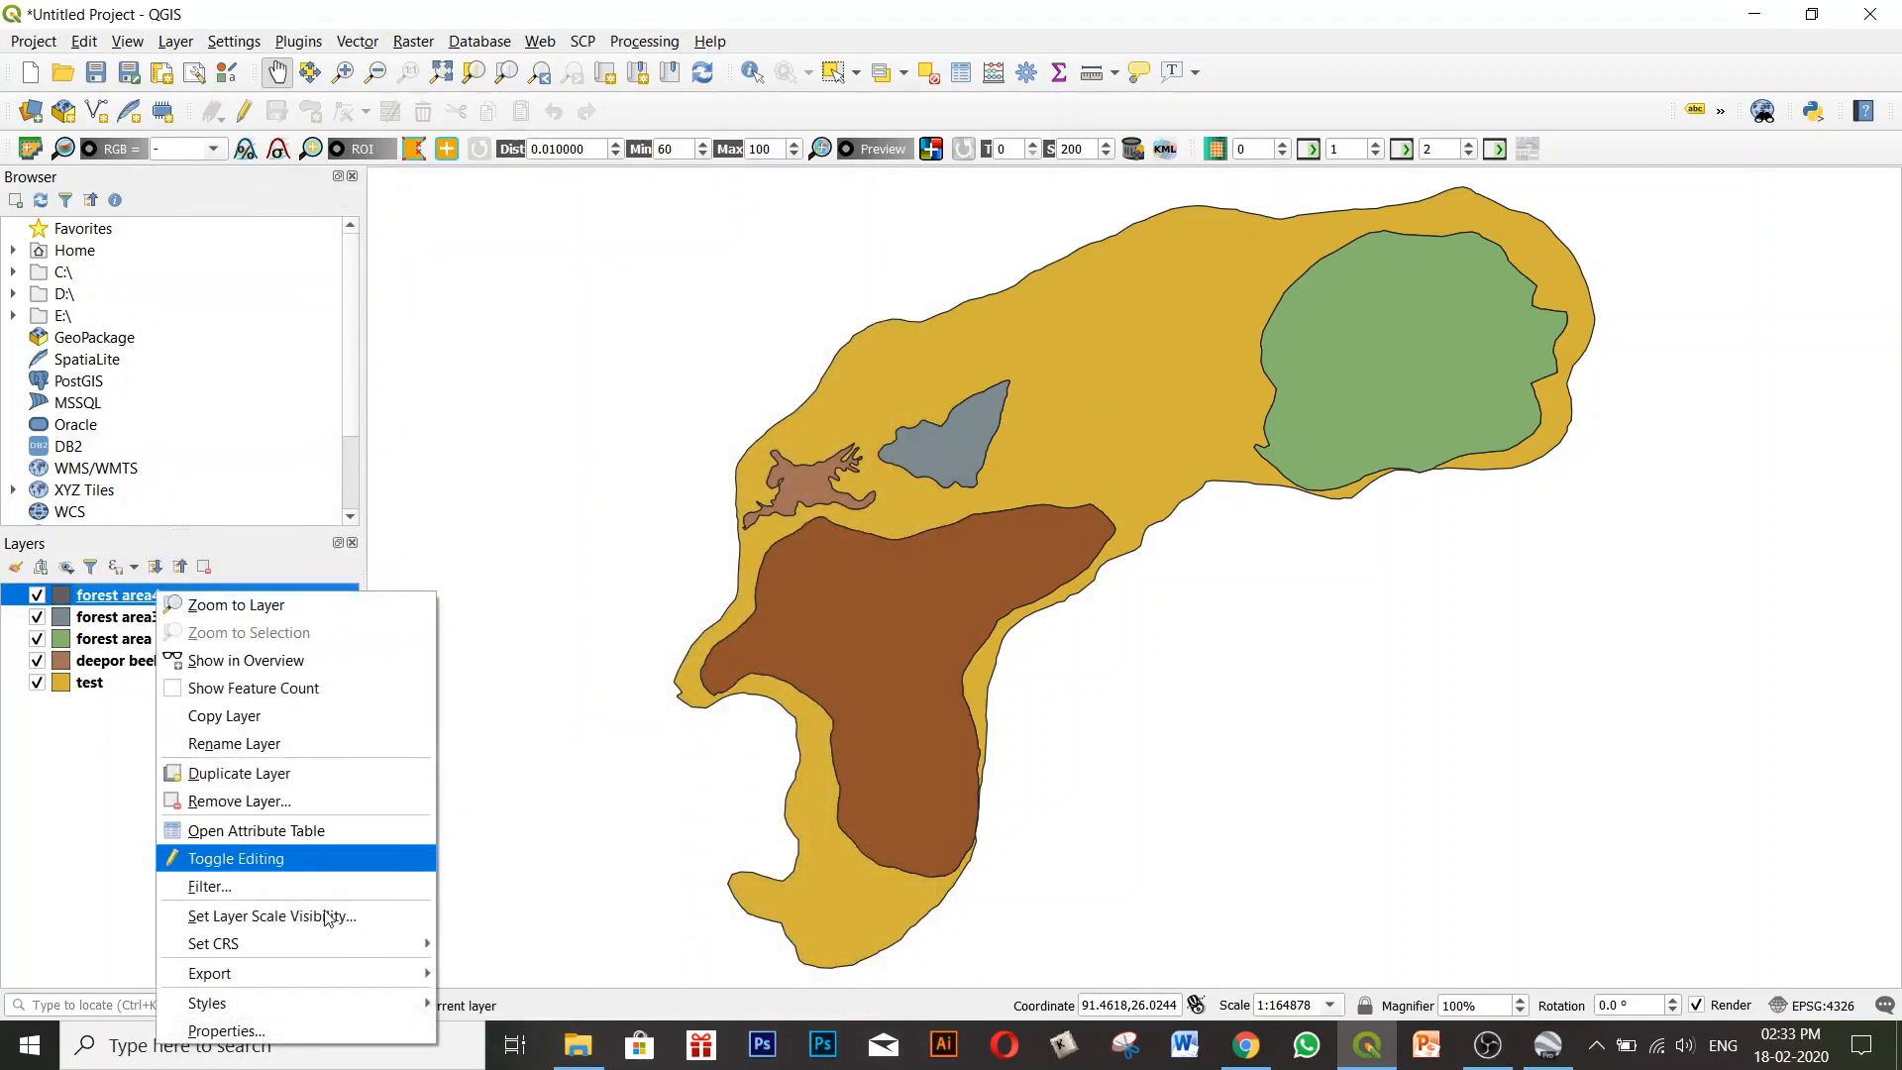
click(308, 1033)
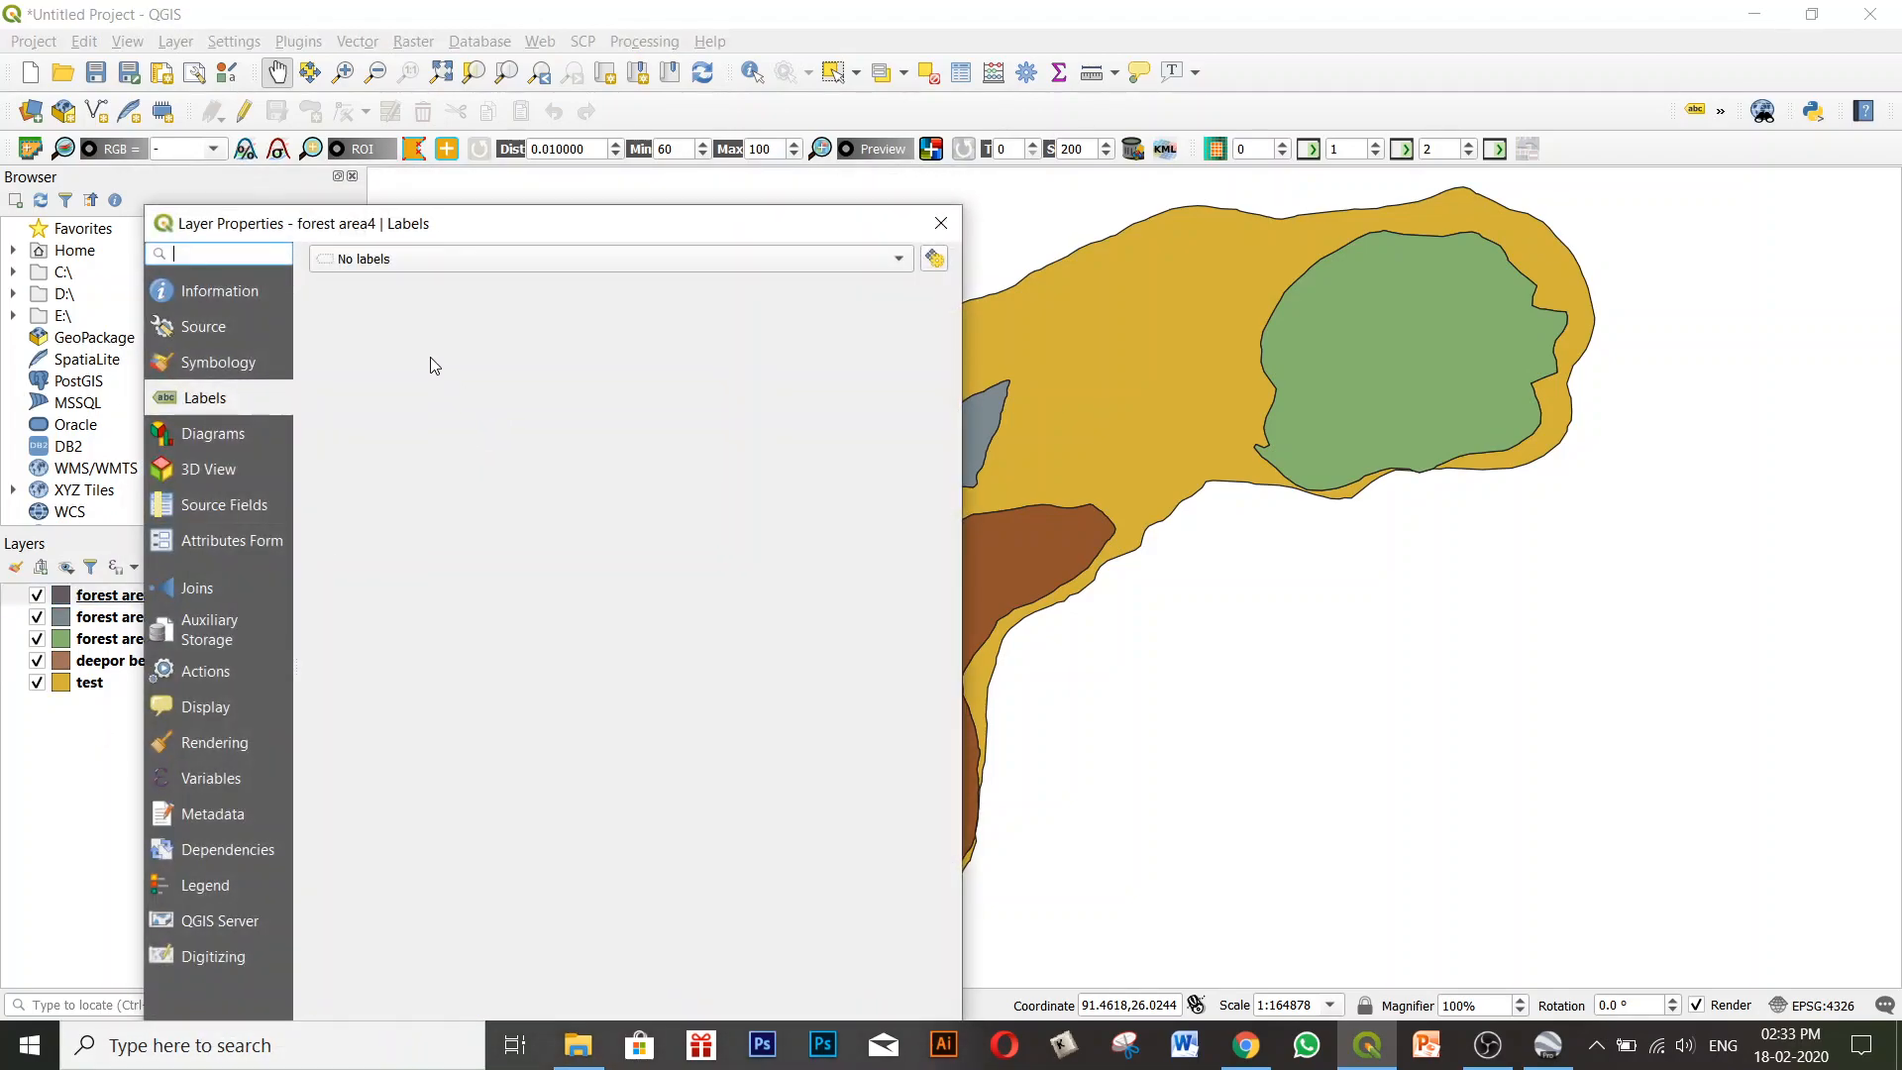
drag(335, 230, 608, 102)
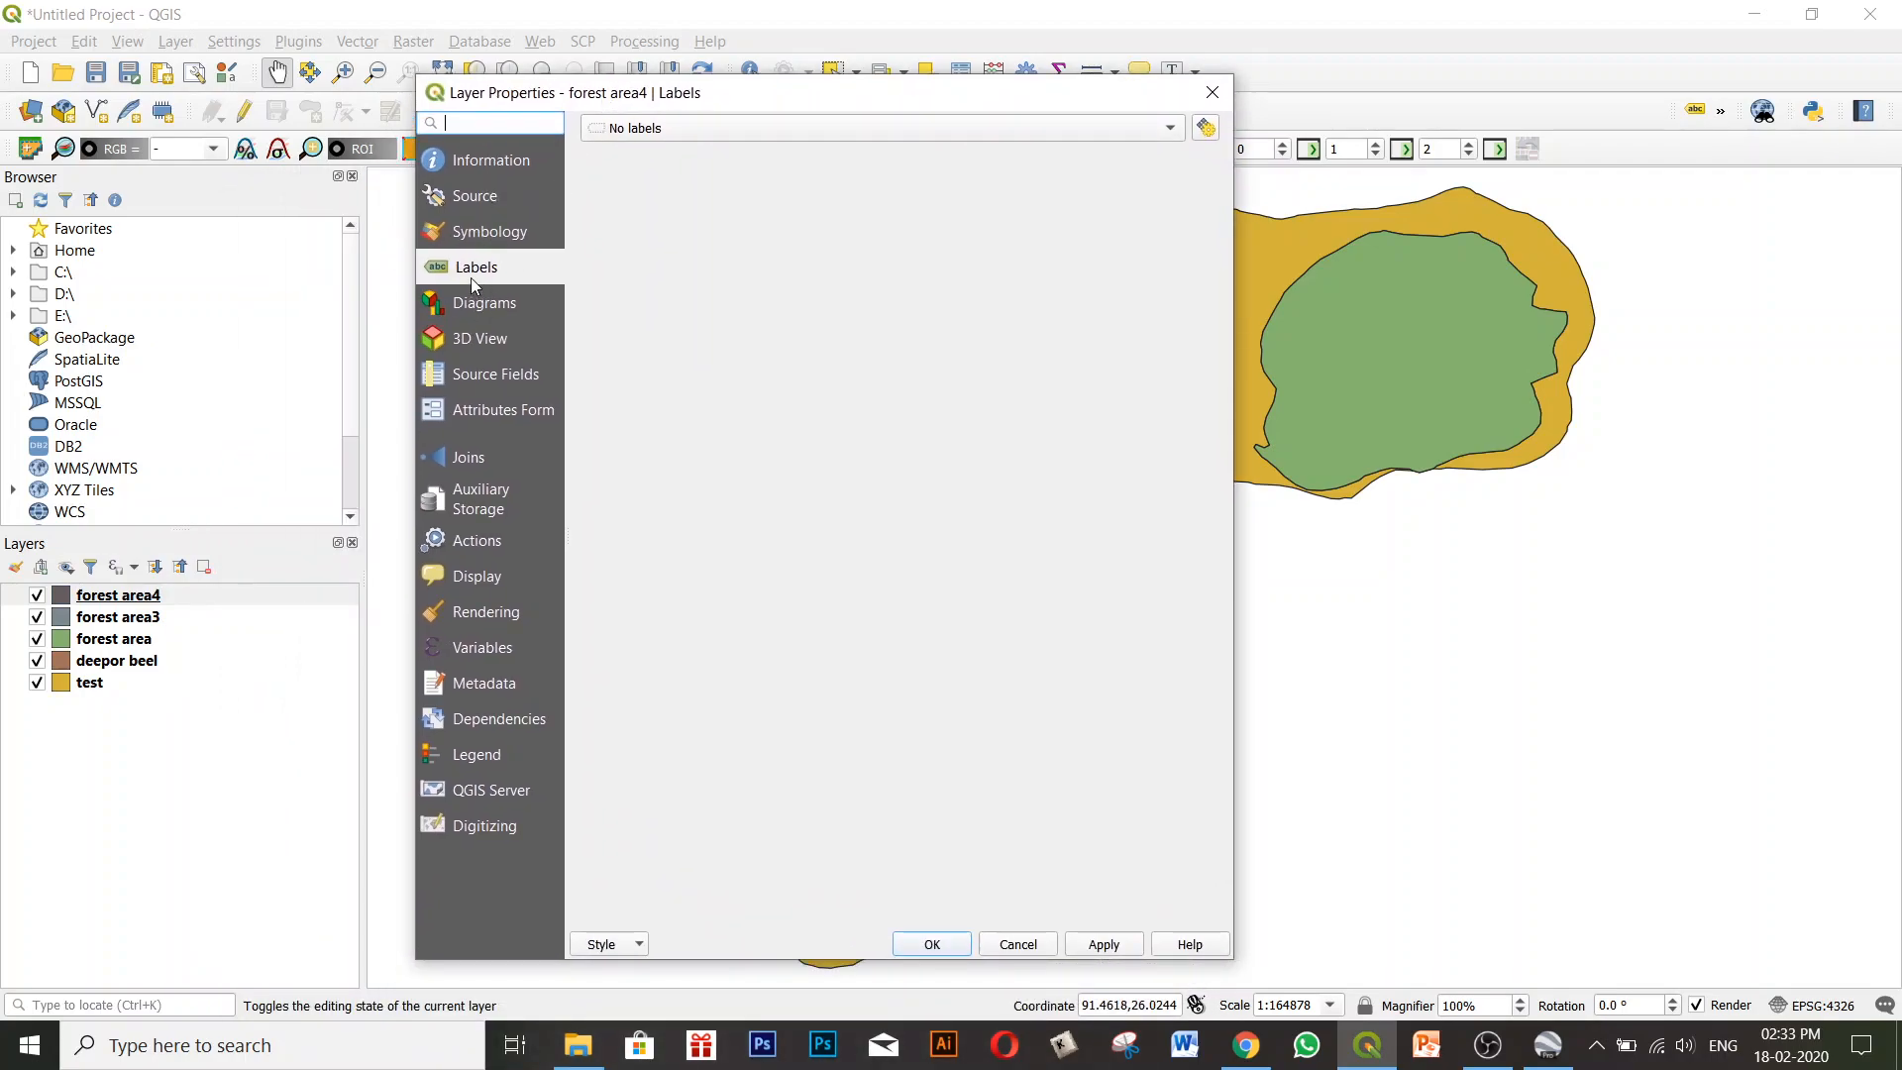
click(479, 233)
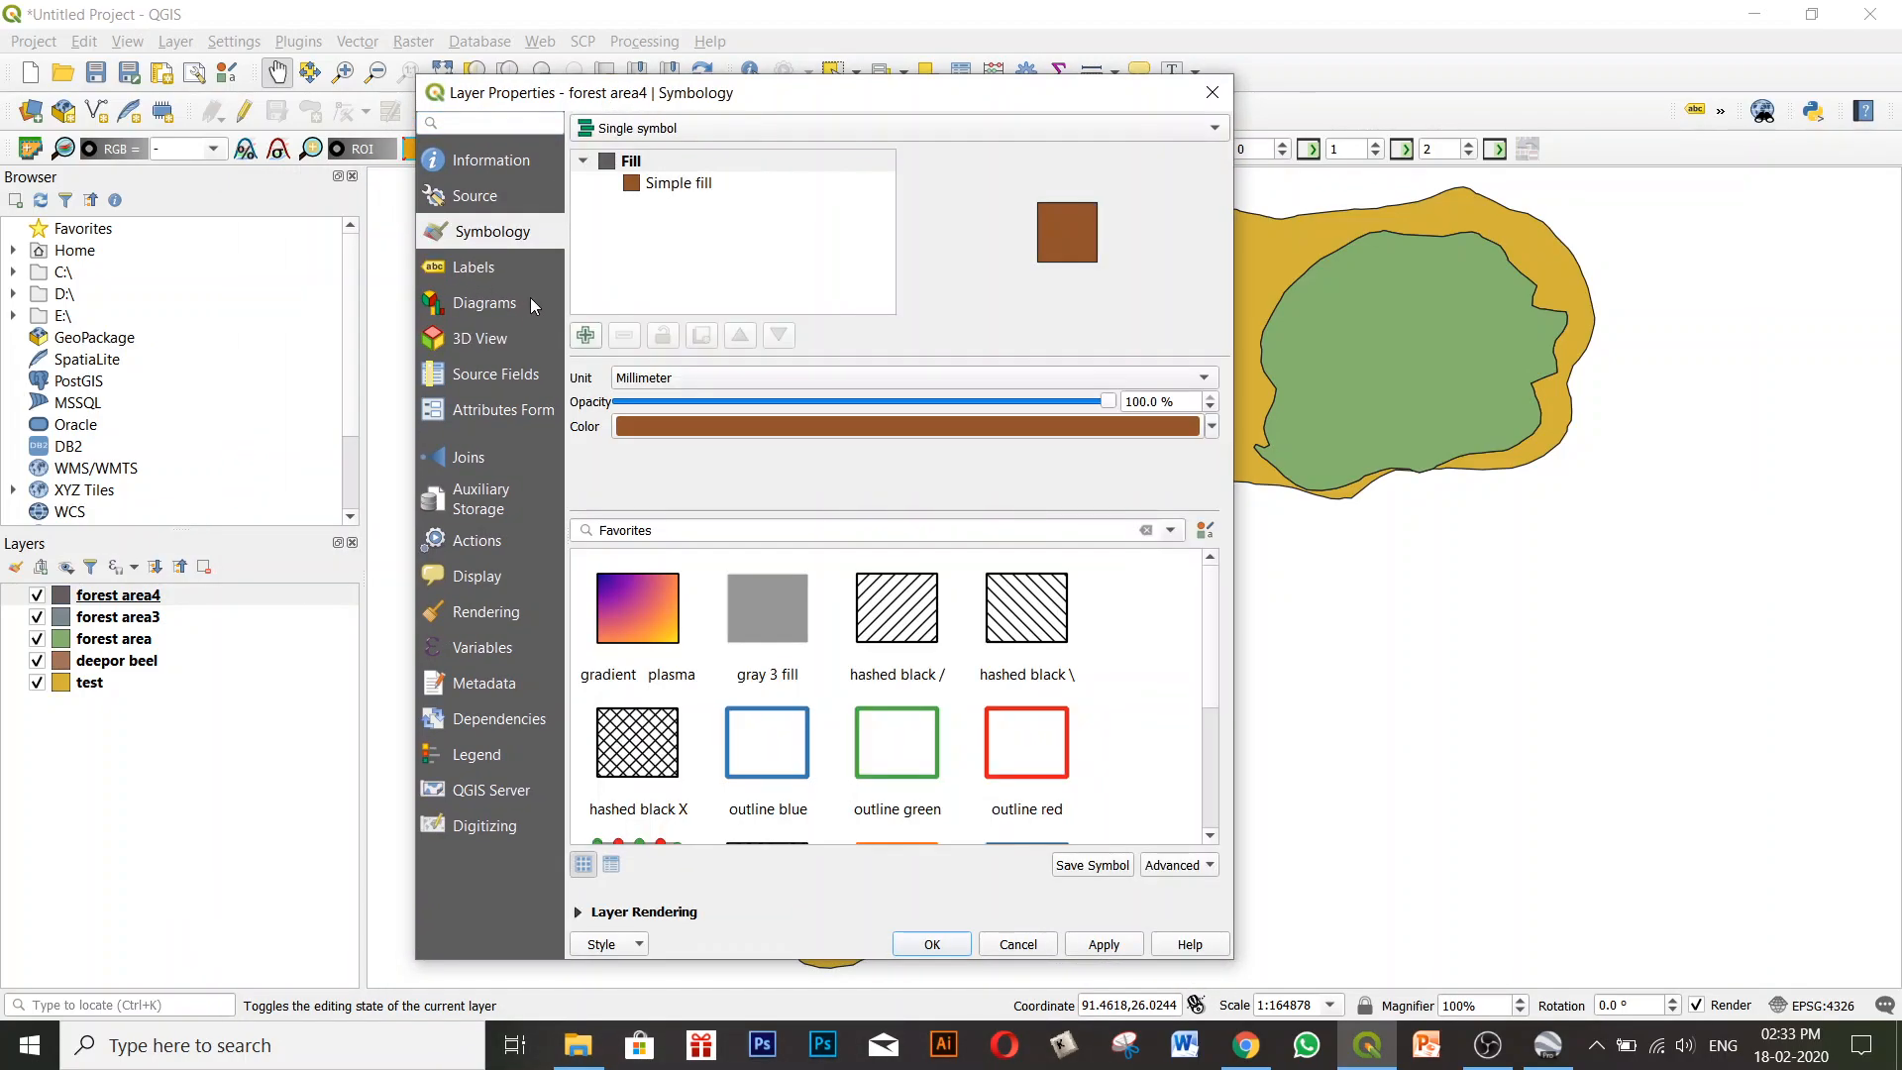
drag(737, 107, 776, 116)
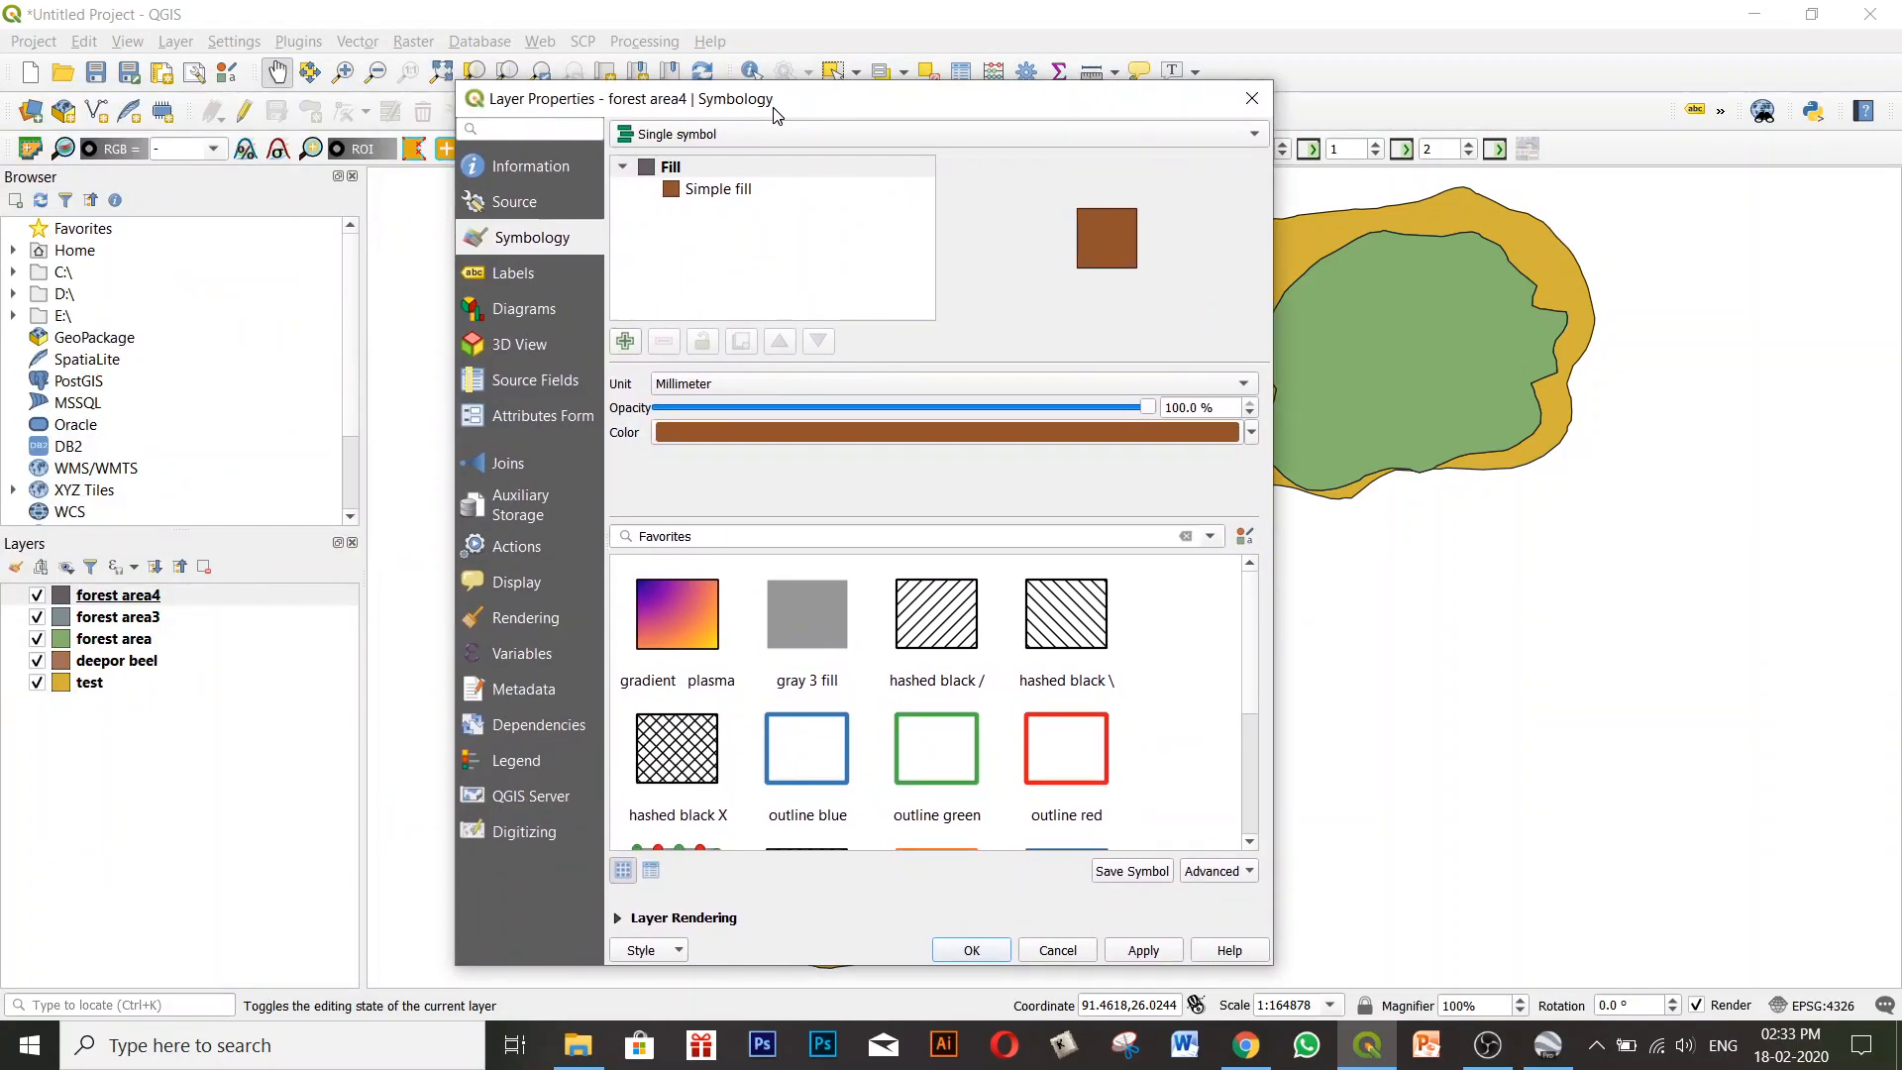
click(672, 193)
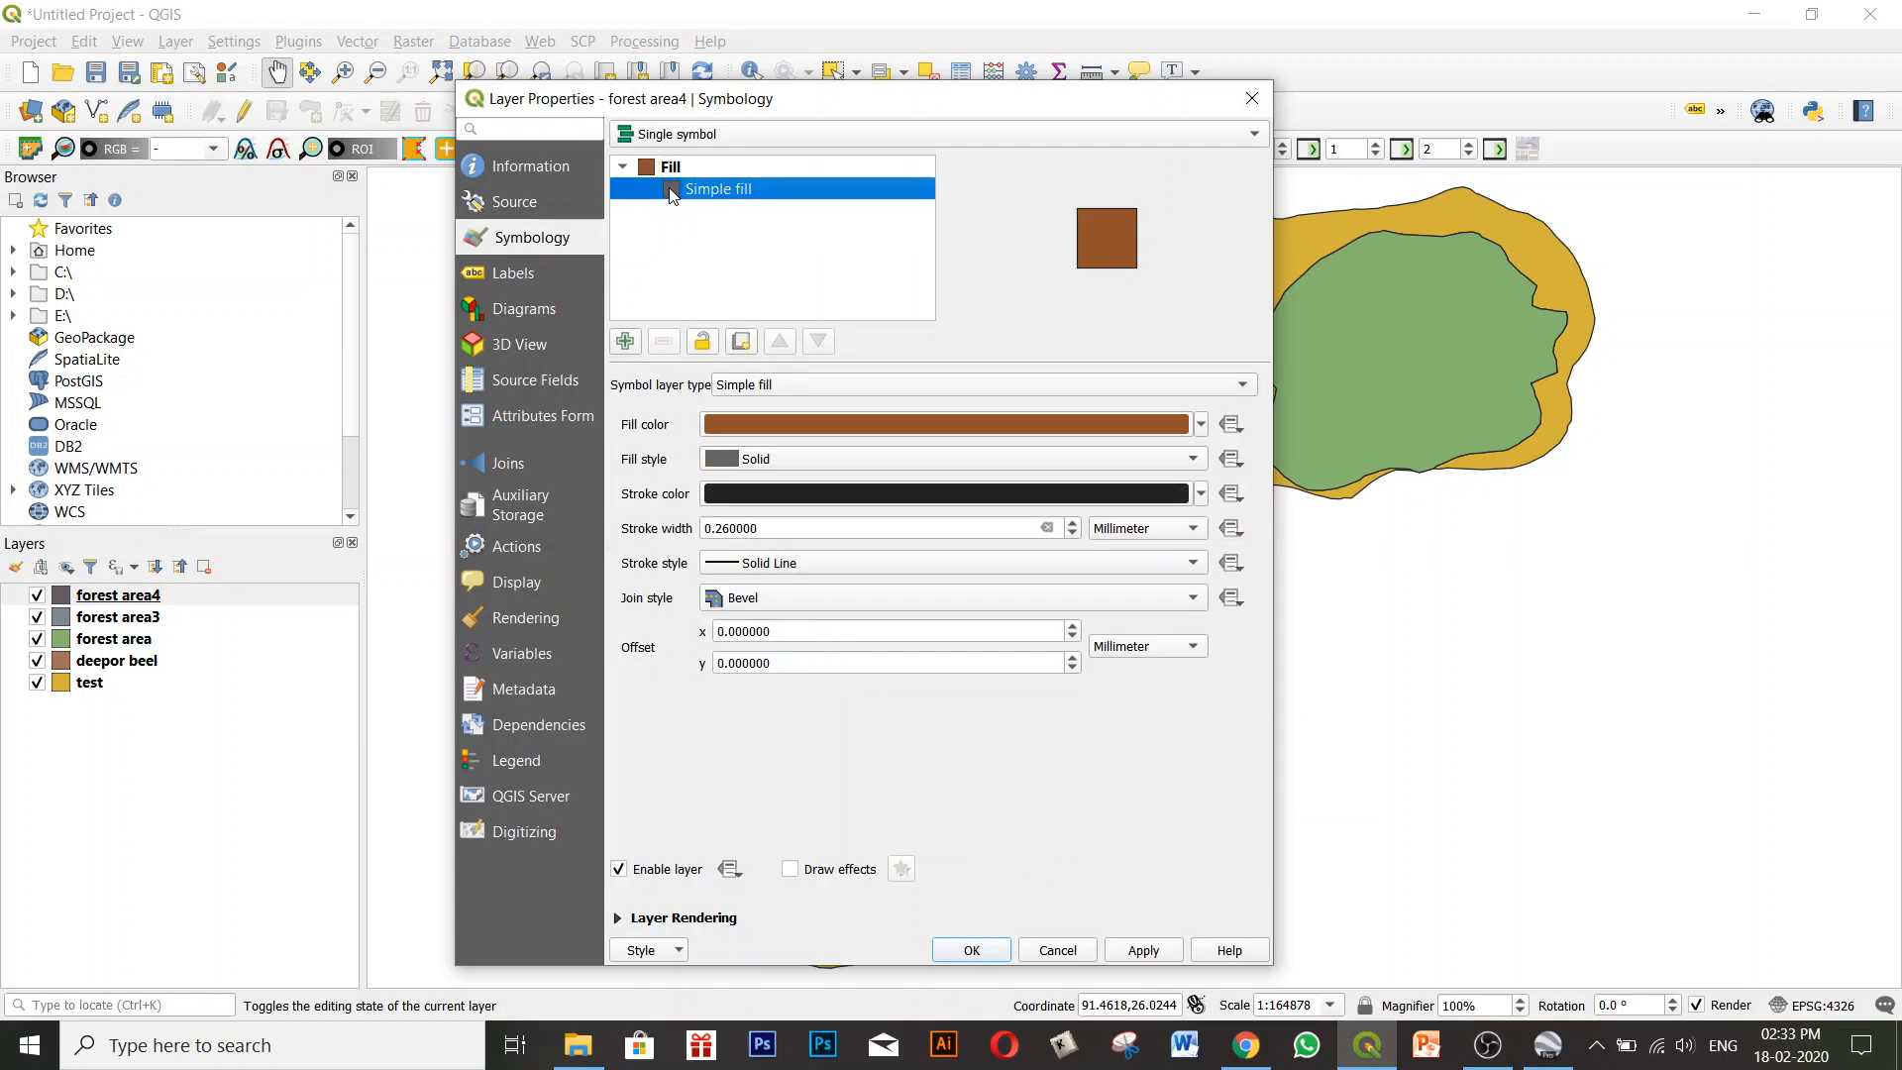
click(1200, 424)
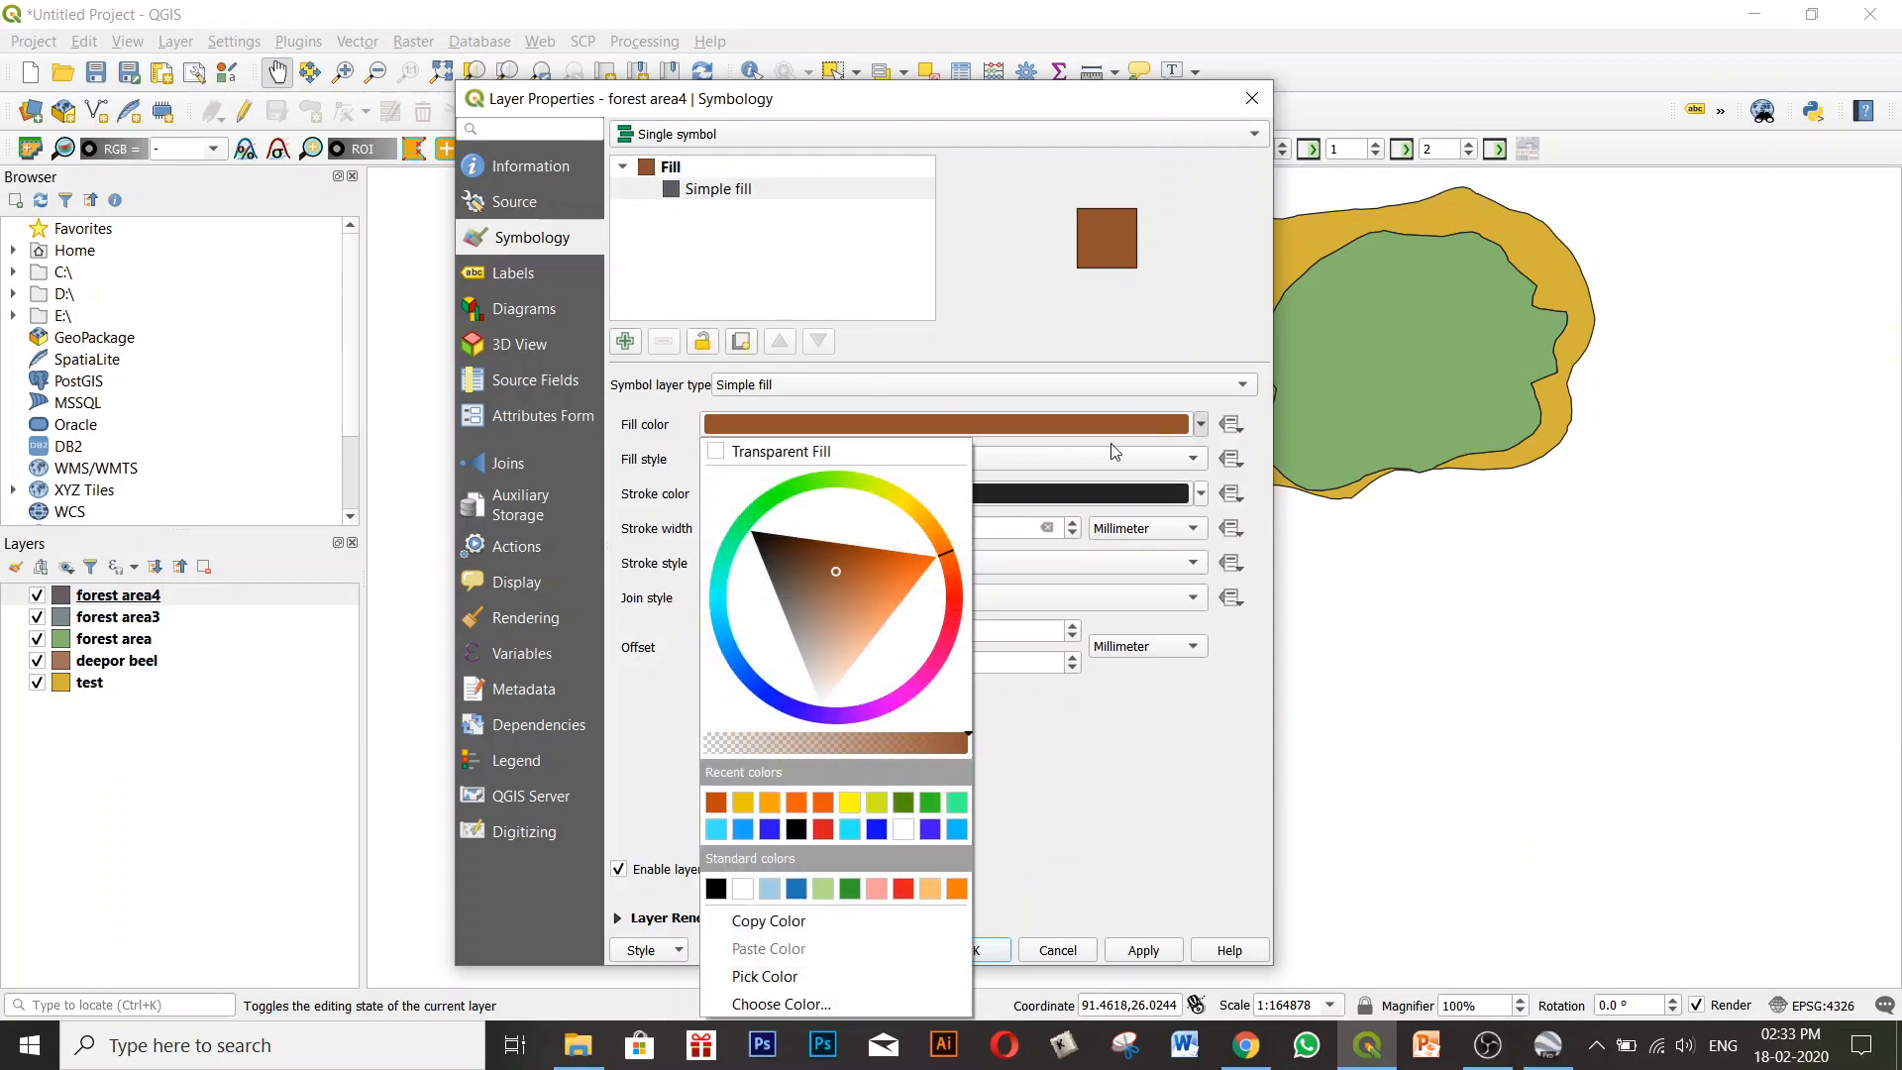
click(783, 493)
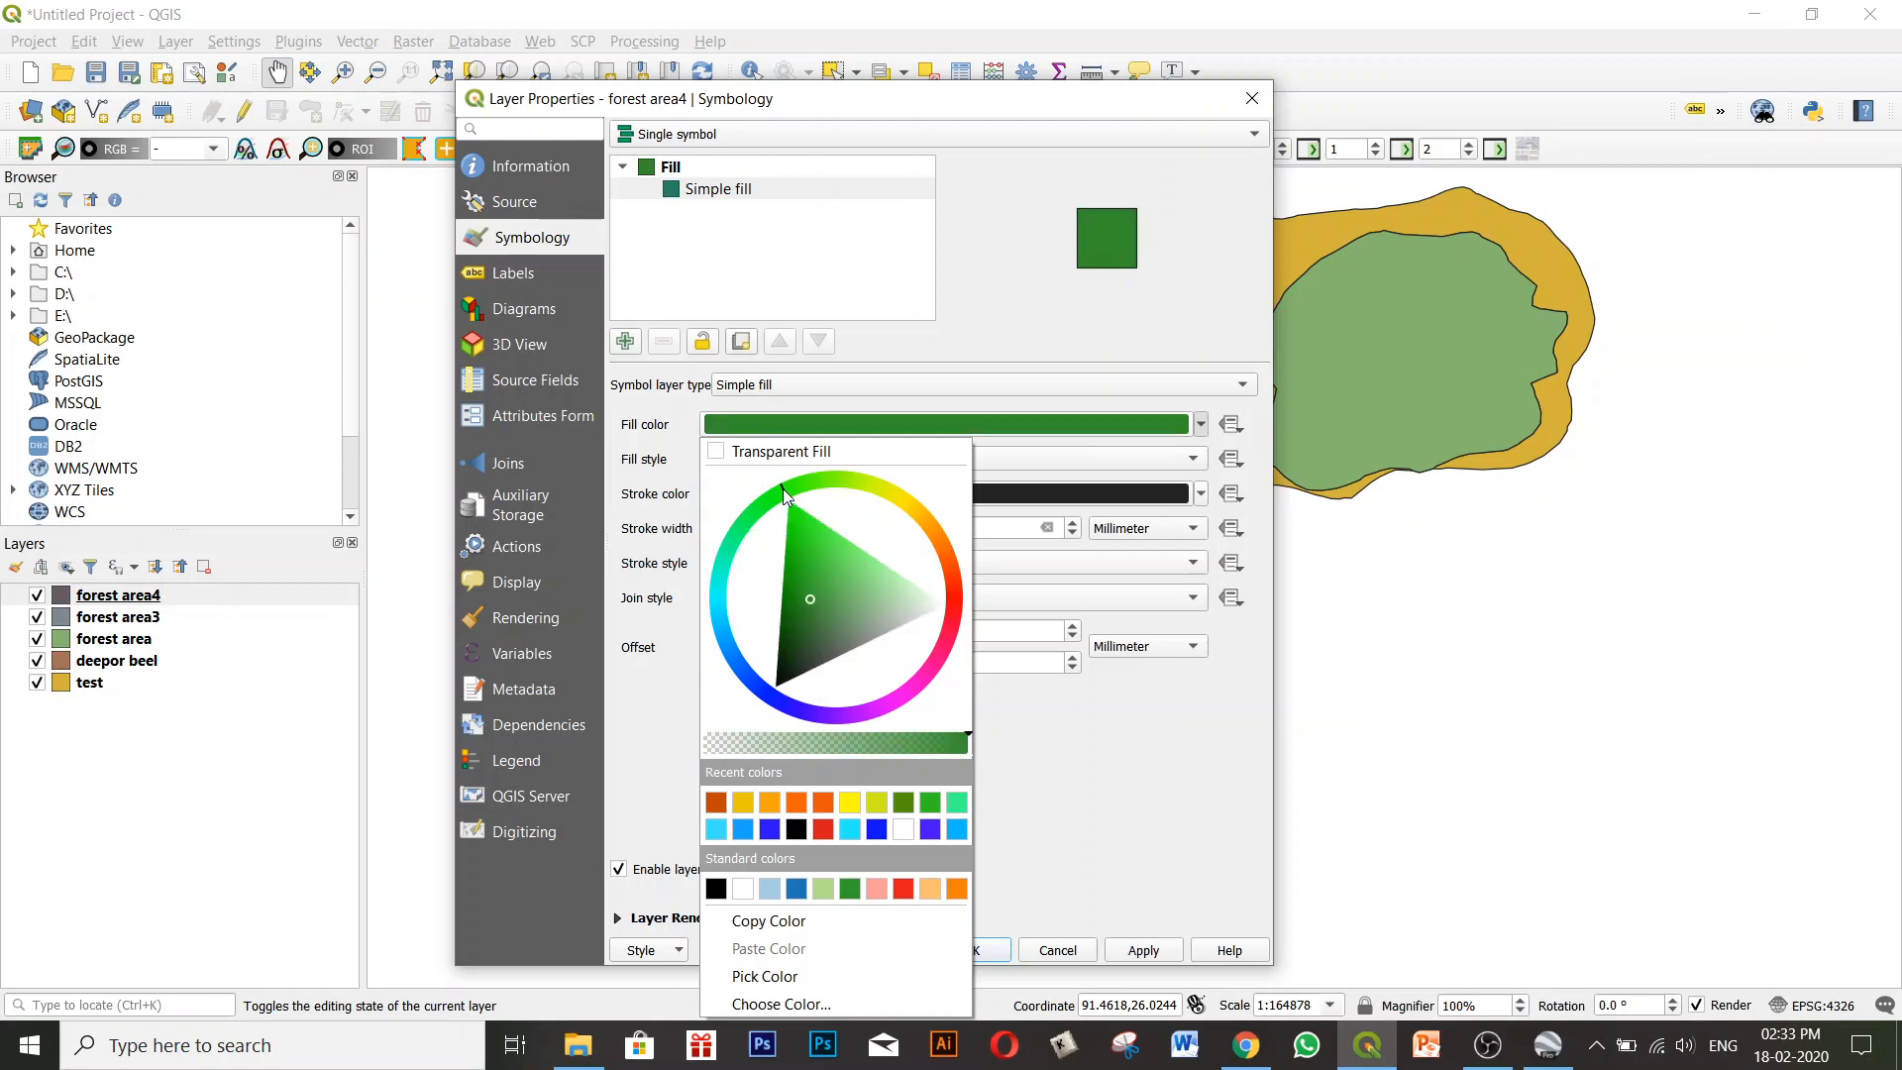
click(1163, 712)
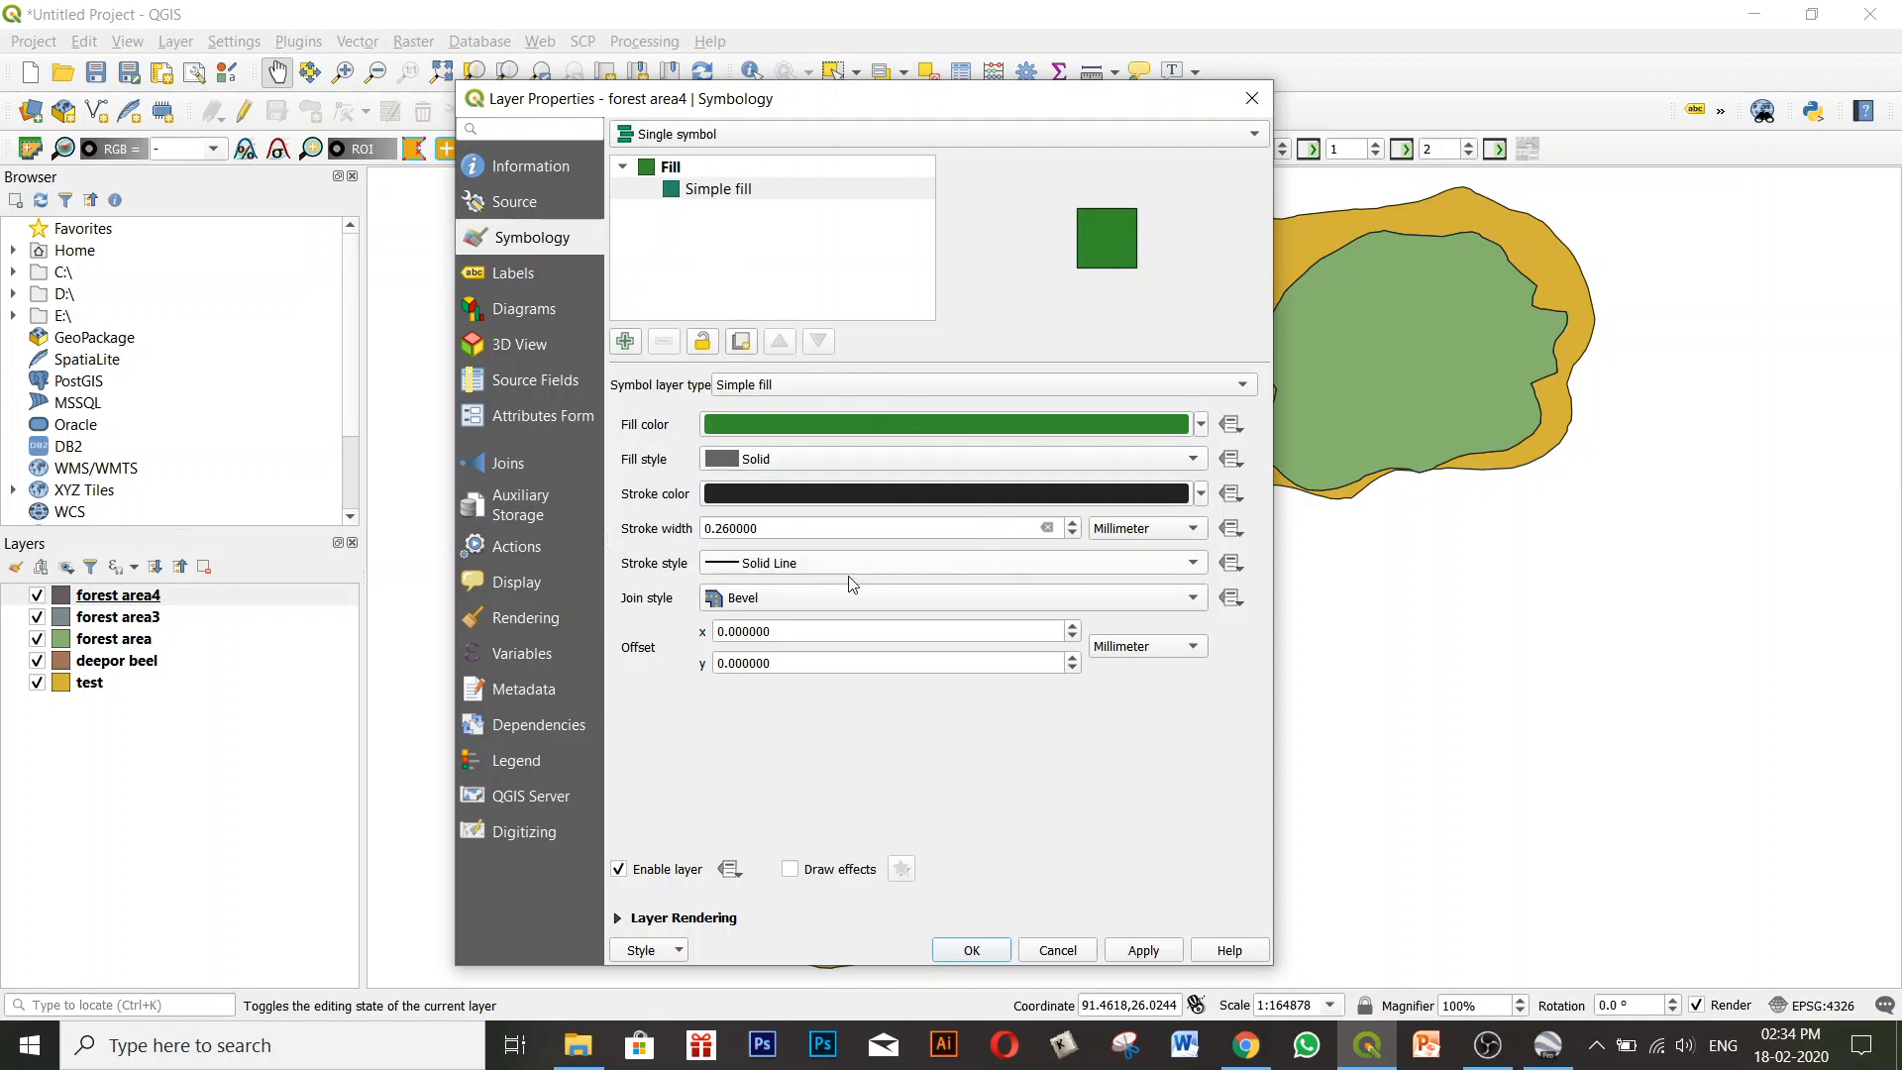
Make the forest area4 layer's stroke transparent and apply the symbology.
click(1201, 493)
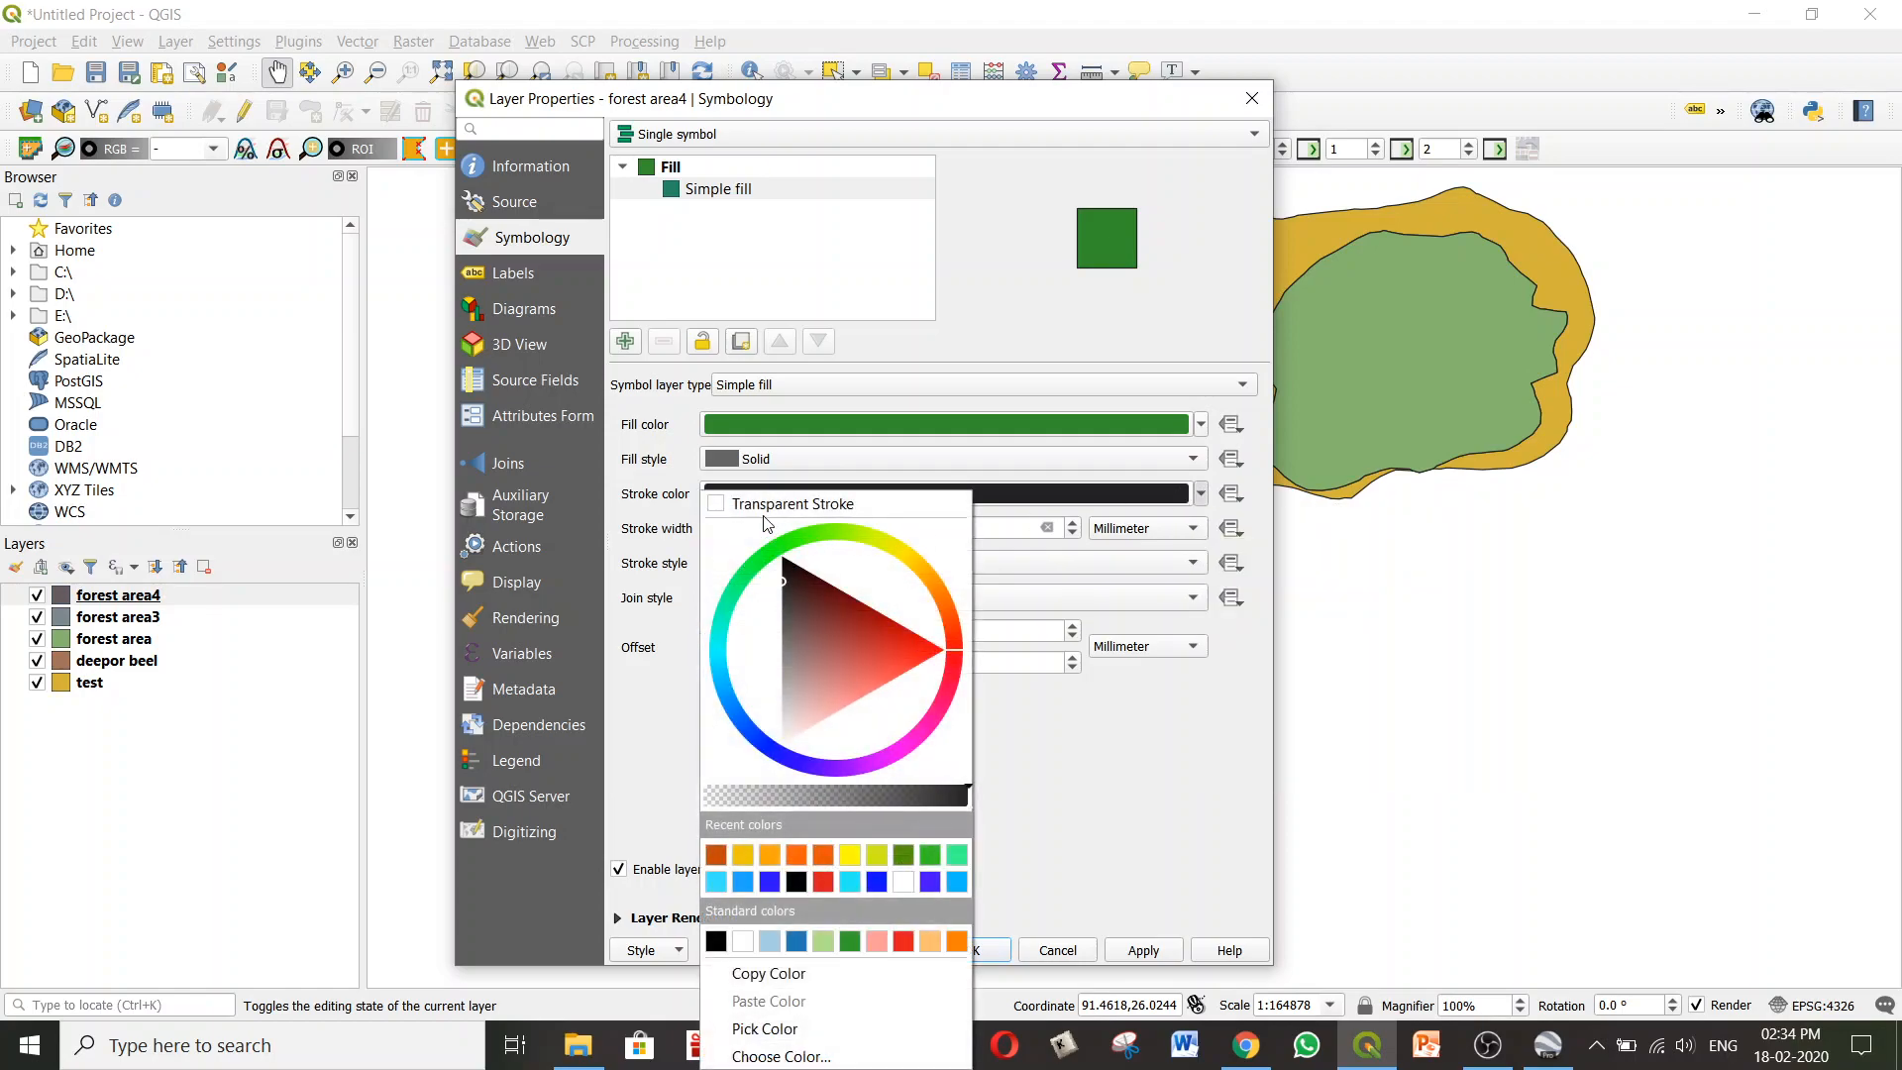
click(730, 503)
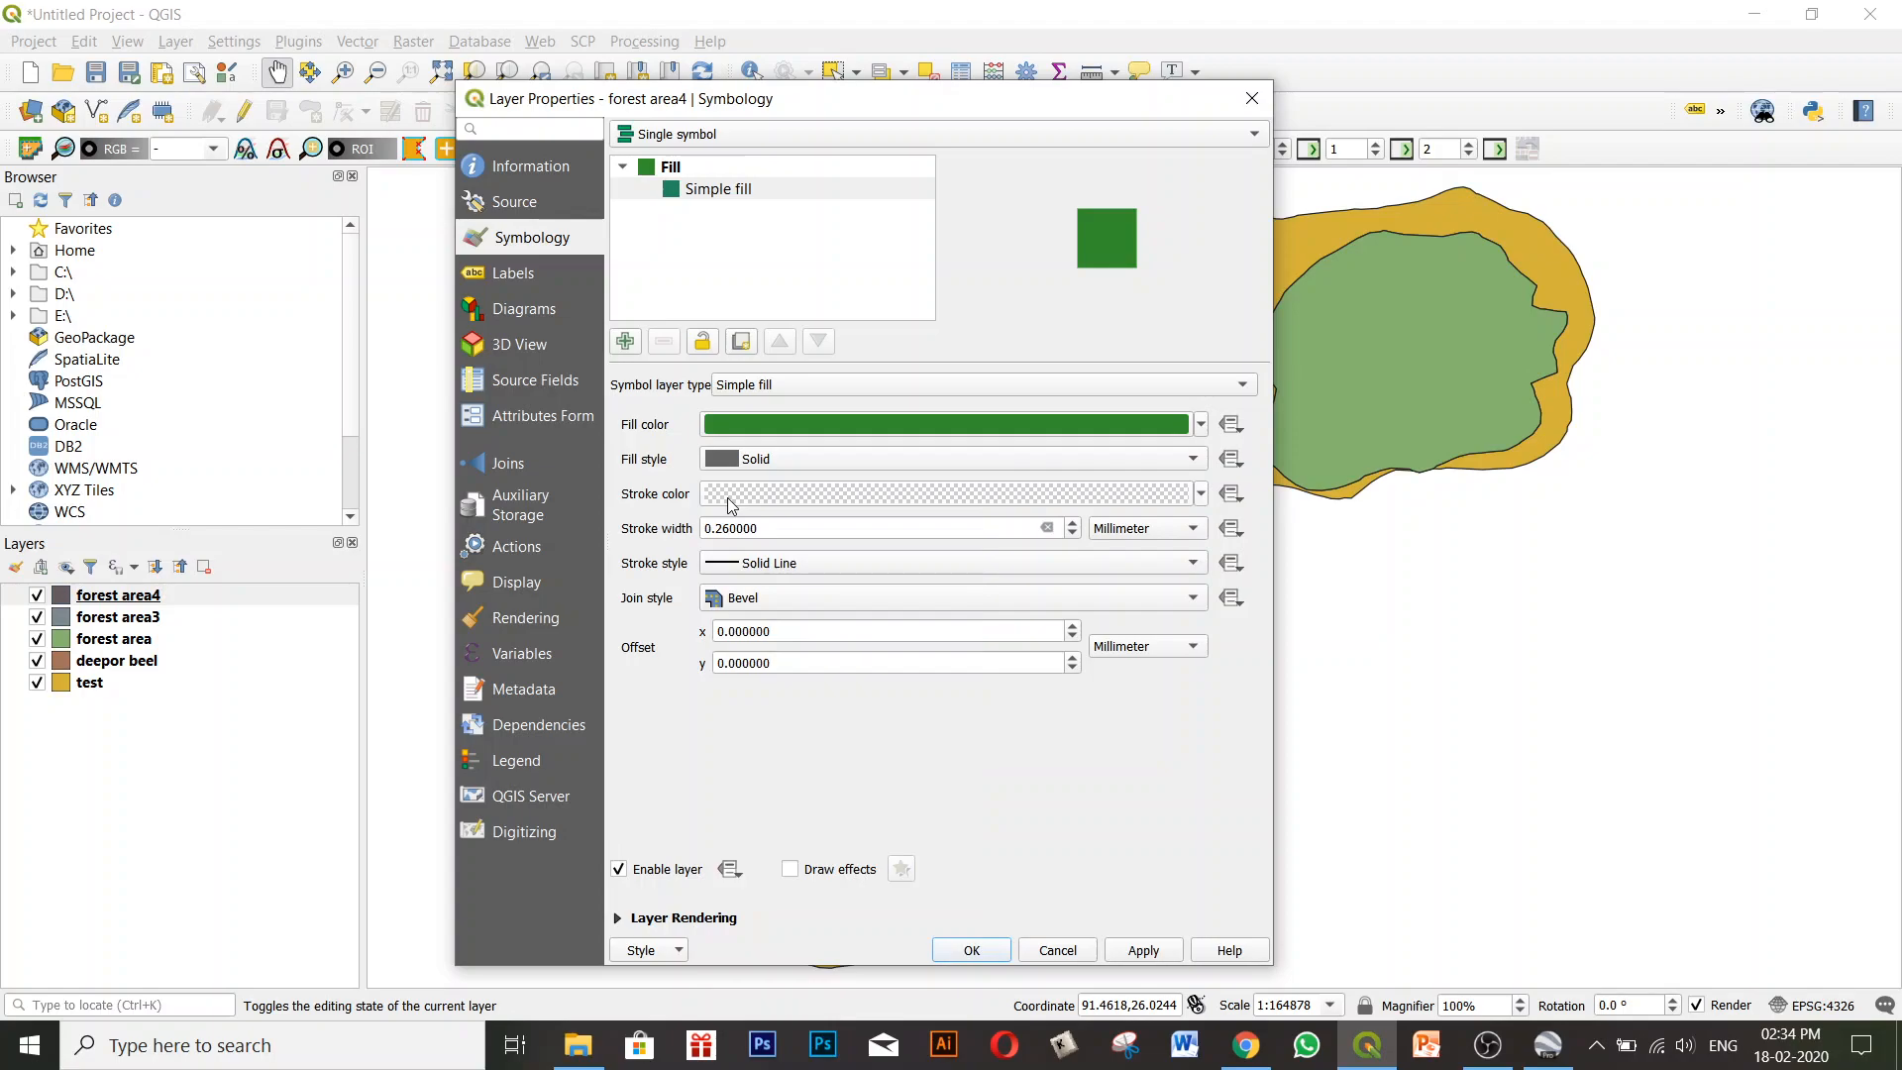
click(1139, 949)
click(970, 952)
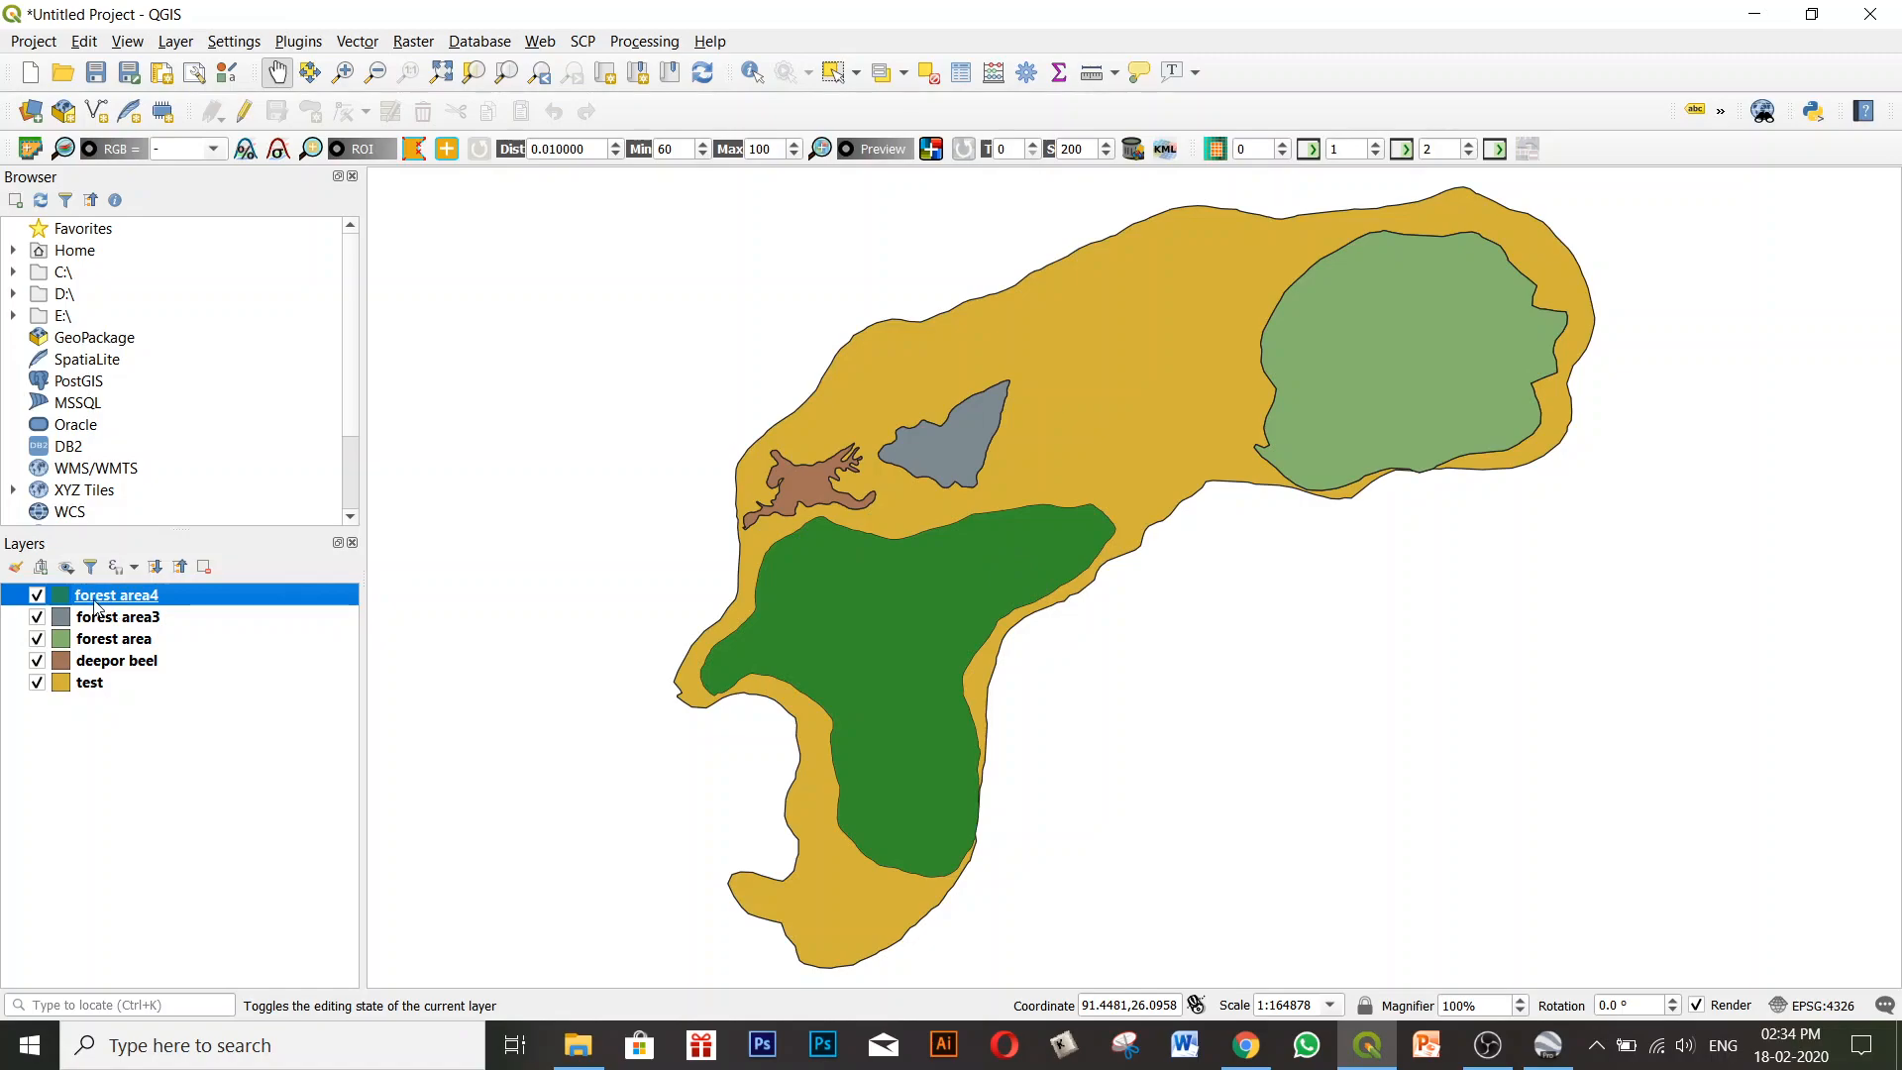
Open the forest area3 layer's symbology and set its simple fill colour to the recent dark olive green.
click(54, 624)
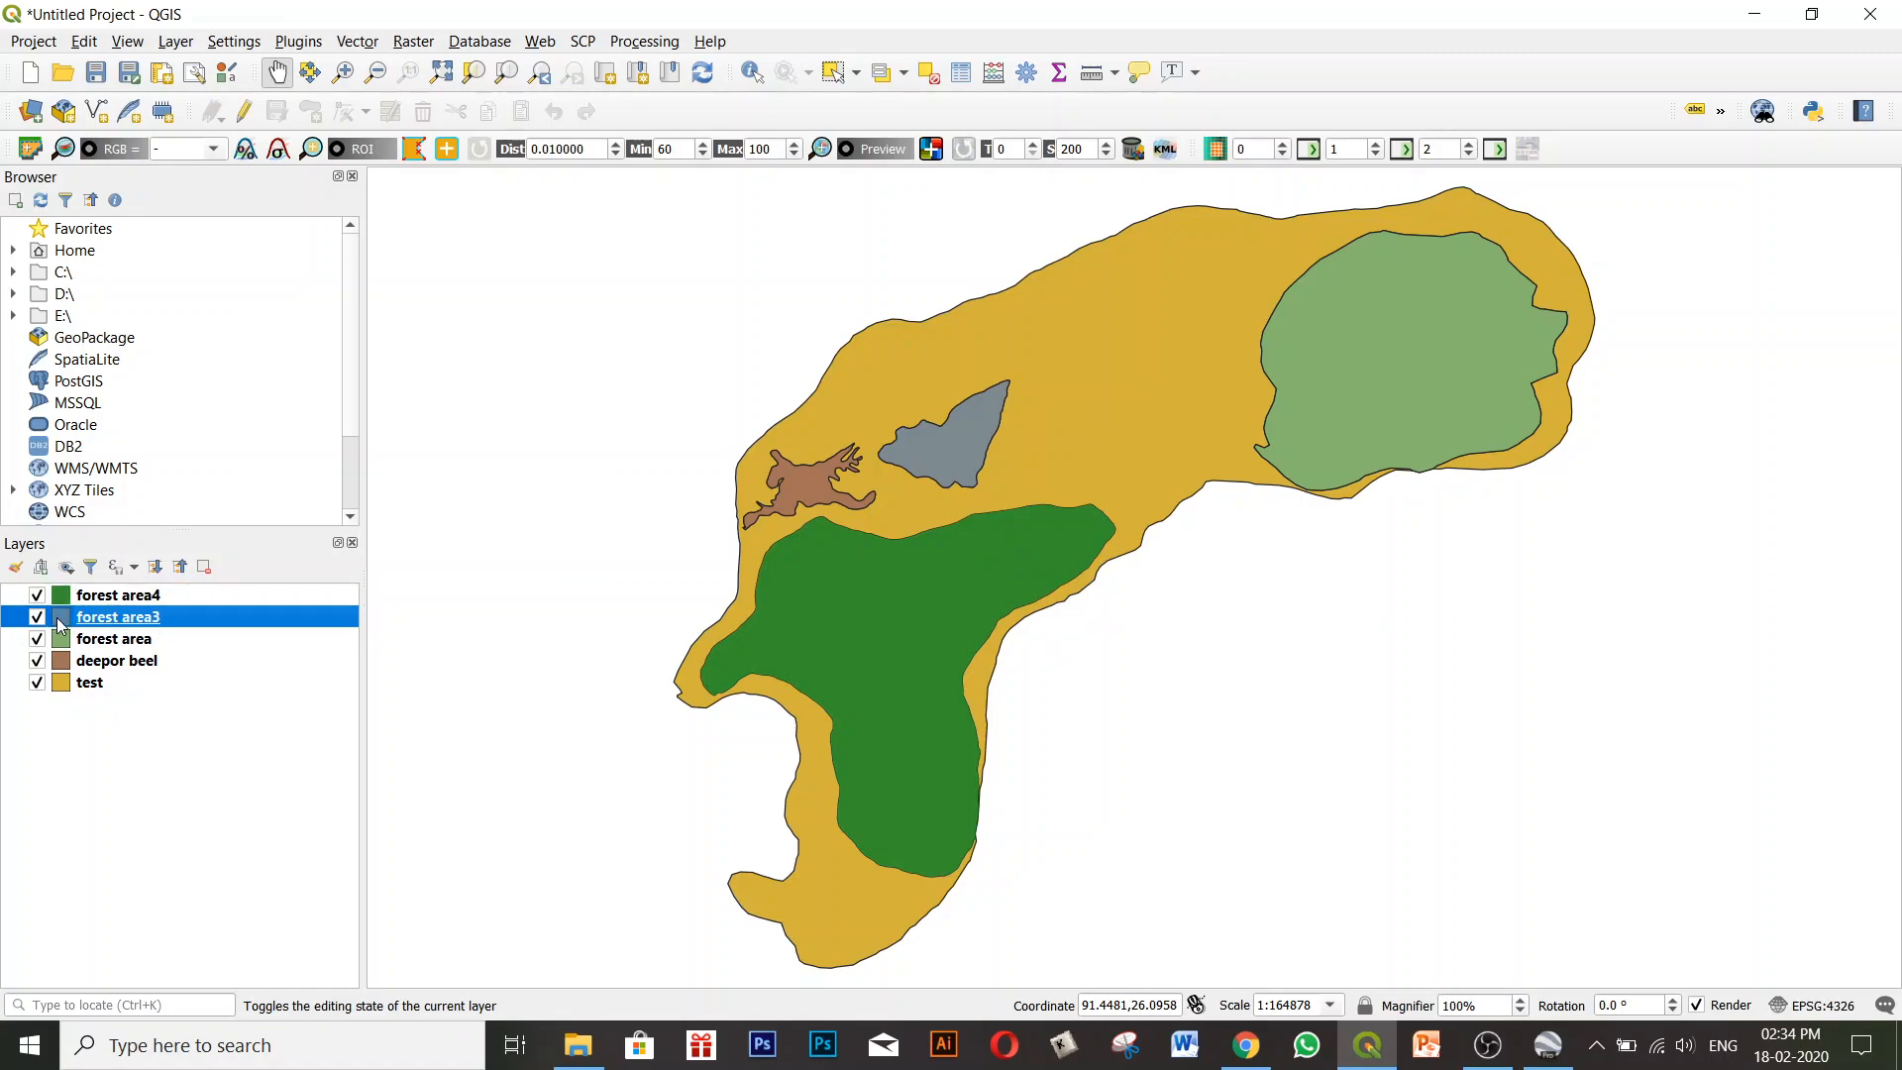
double_click(56, 617)
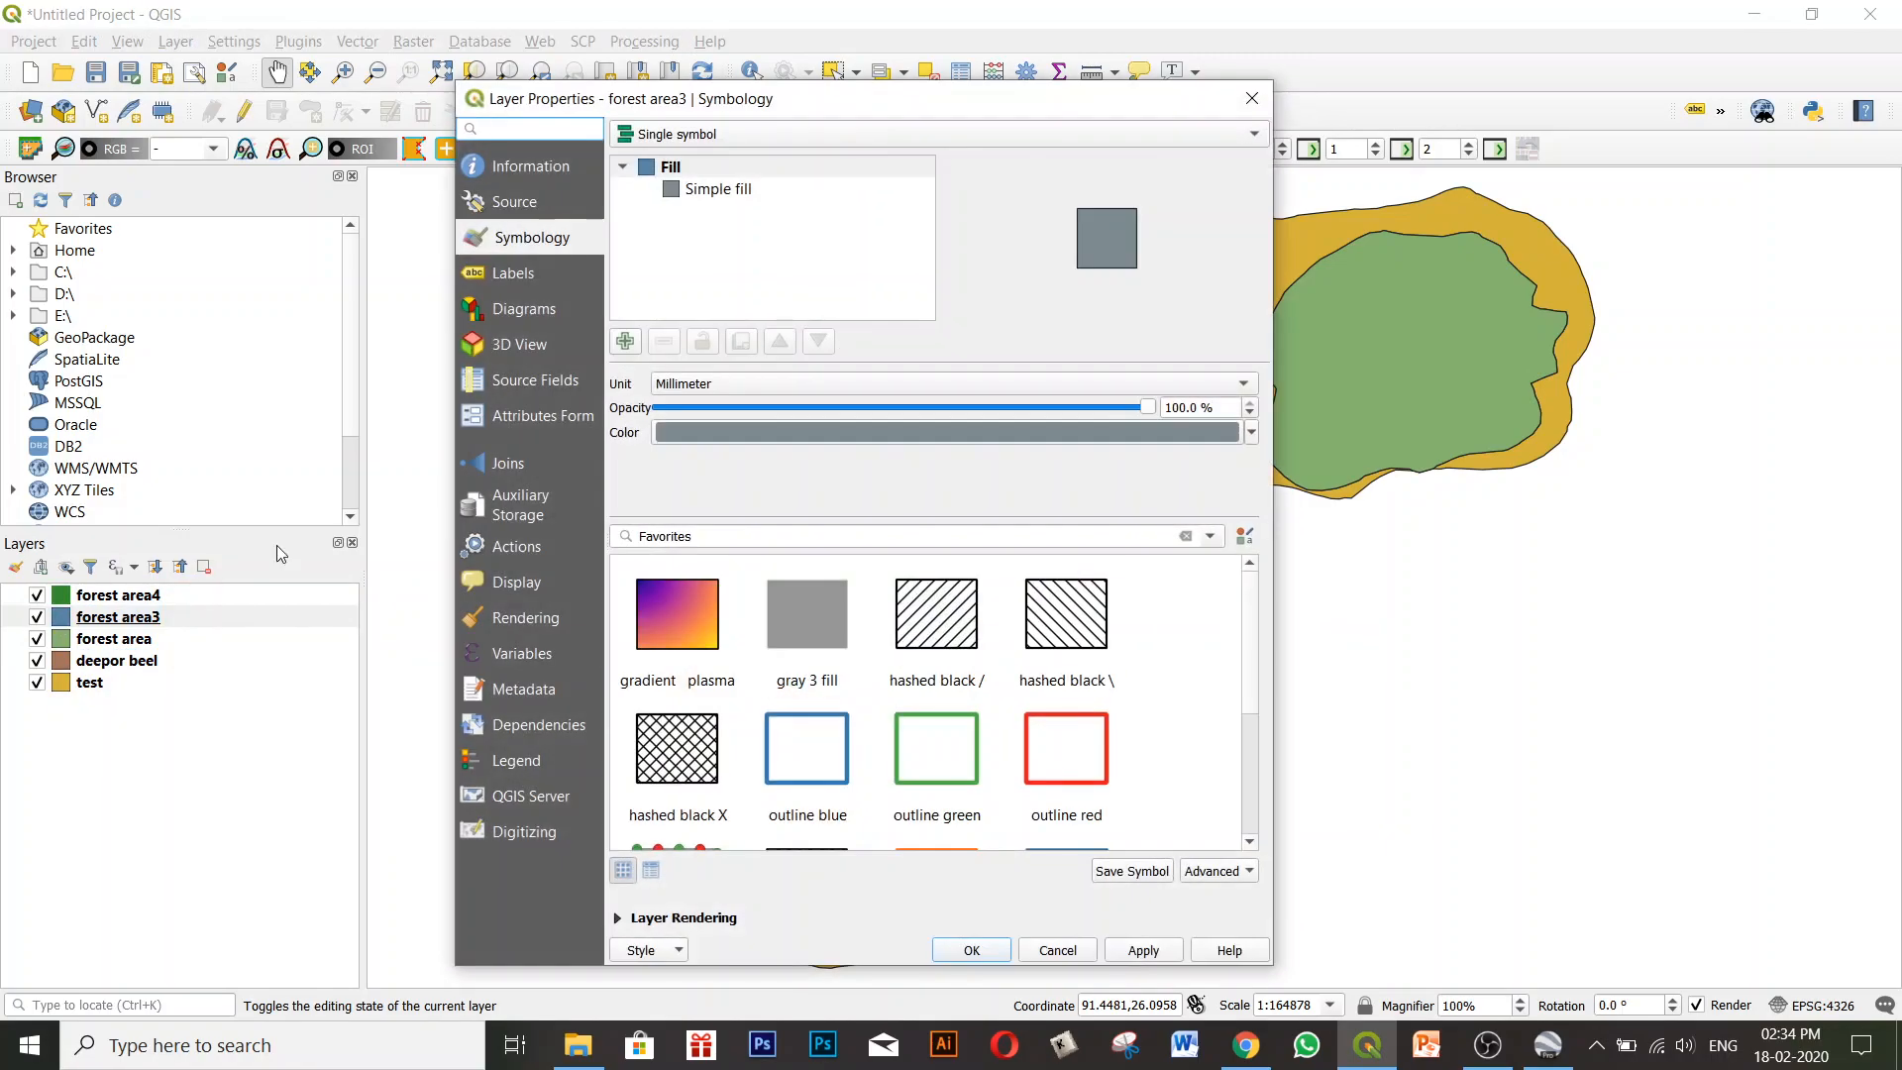
click(678, 193)
click(888, 416)
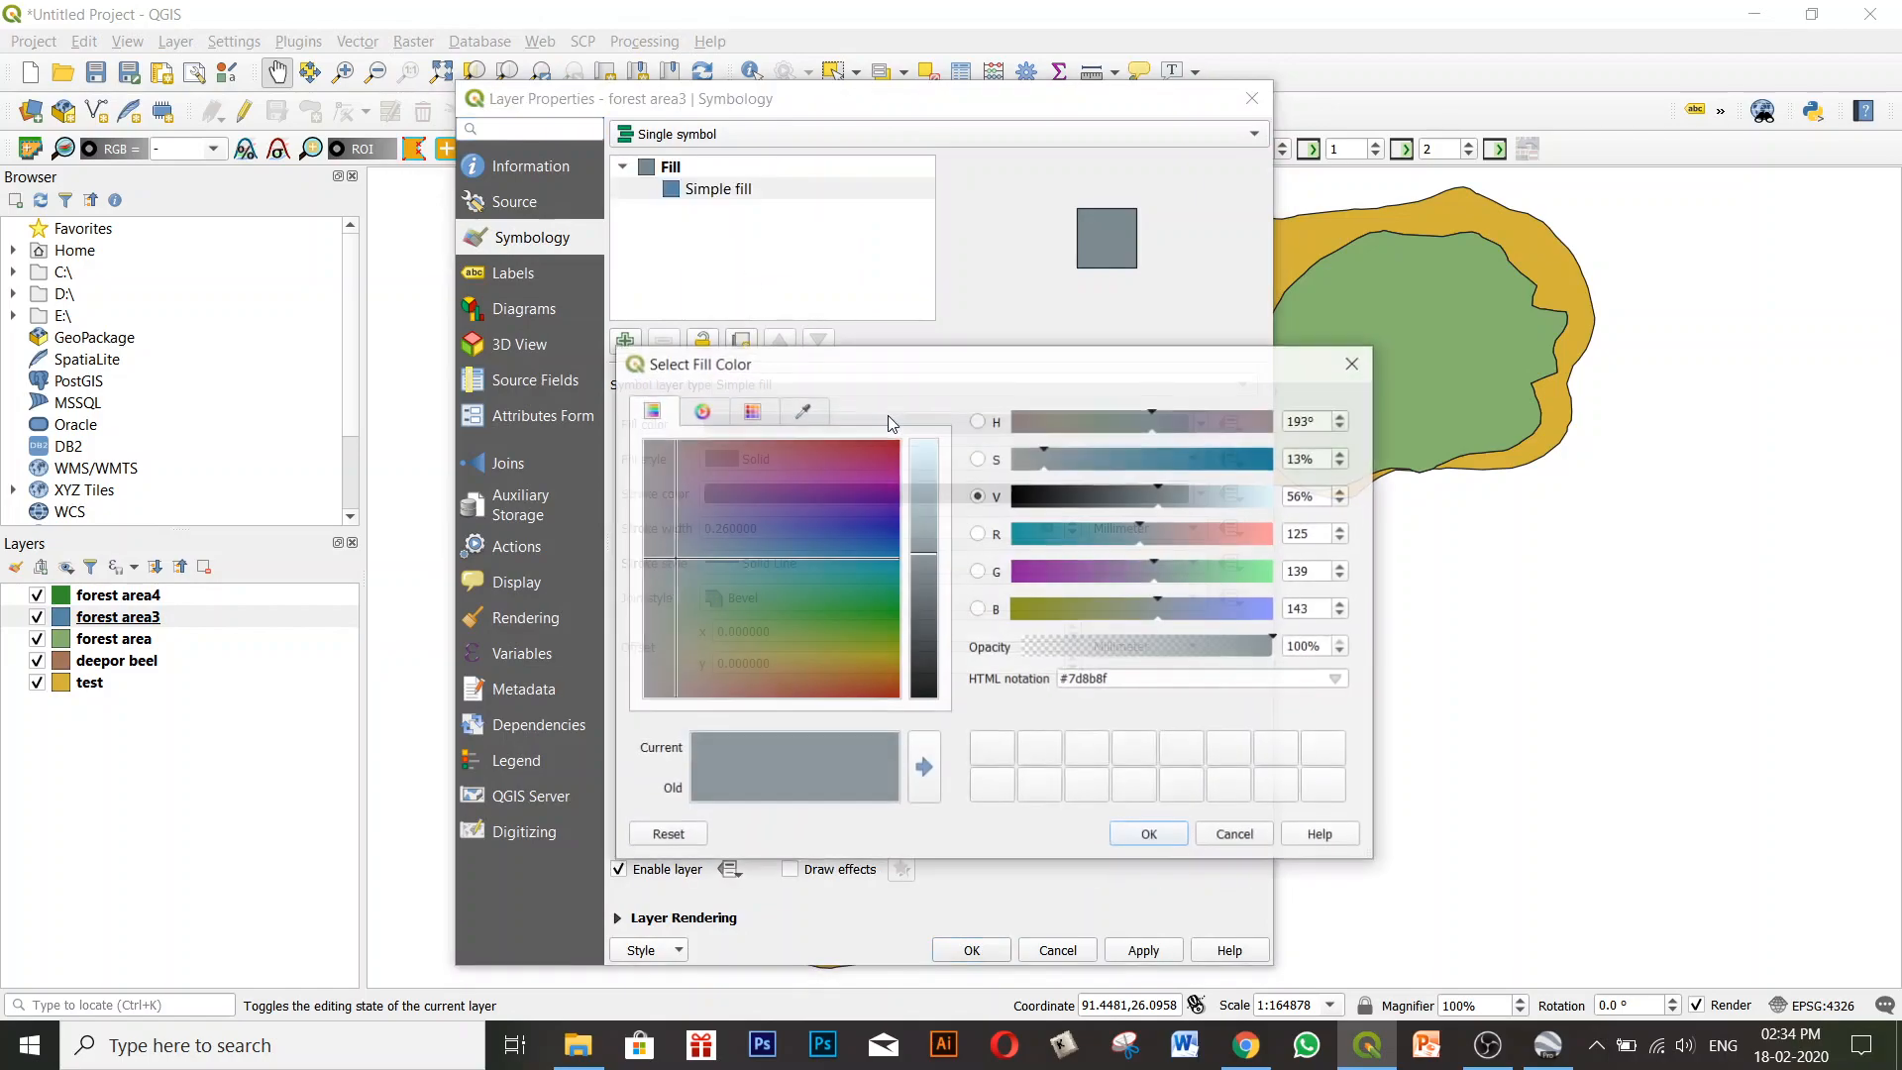
click(1353, 362)
click(1199, 425)
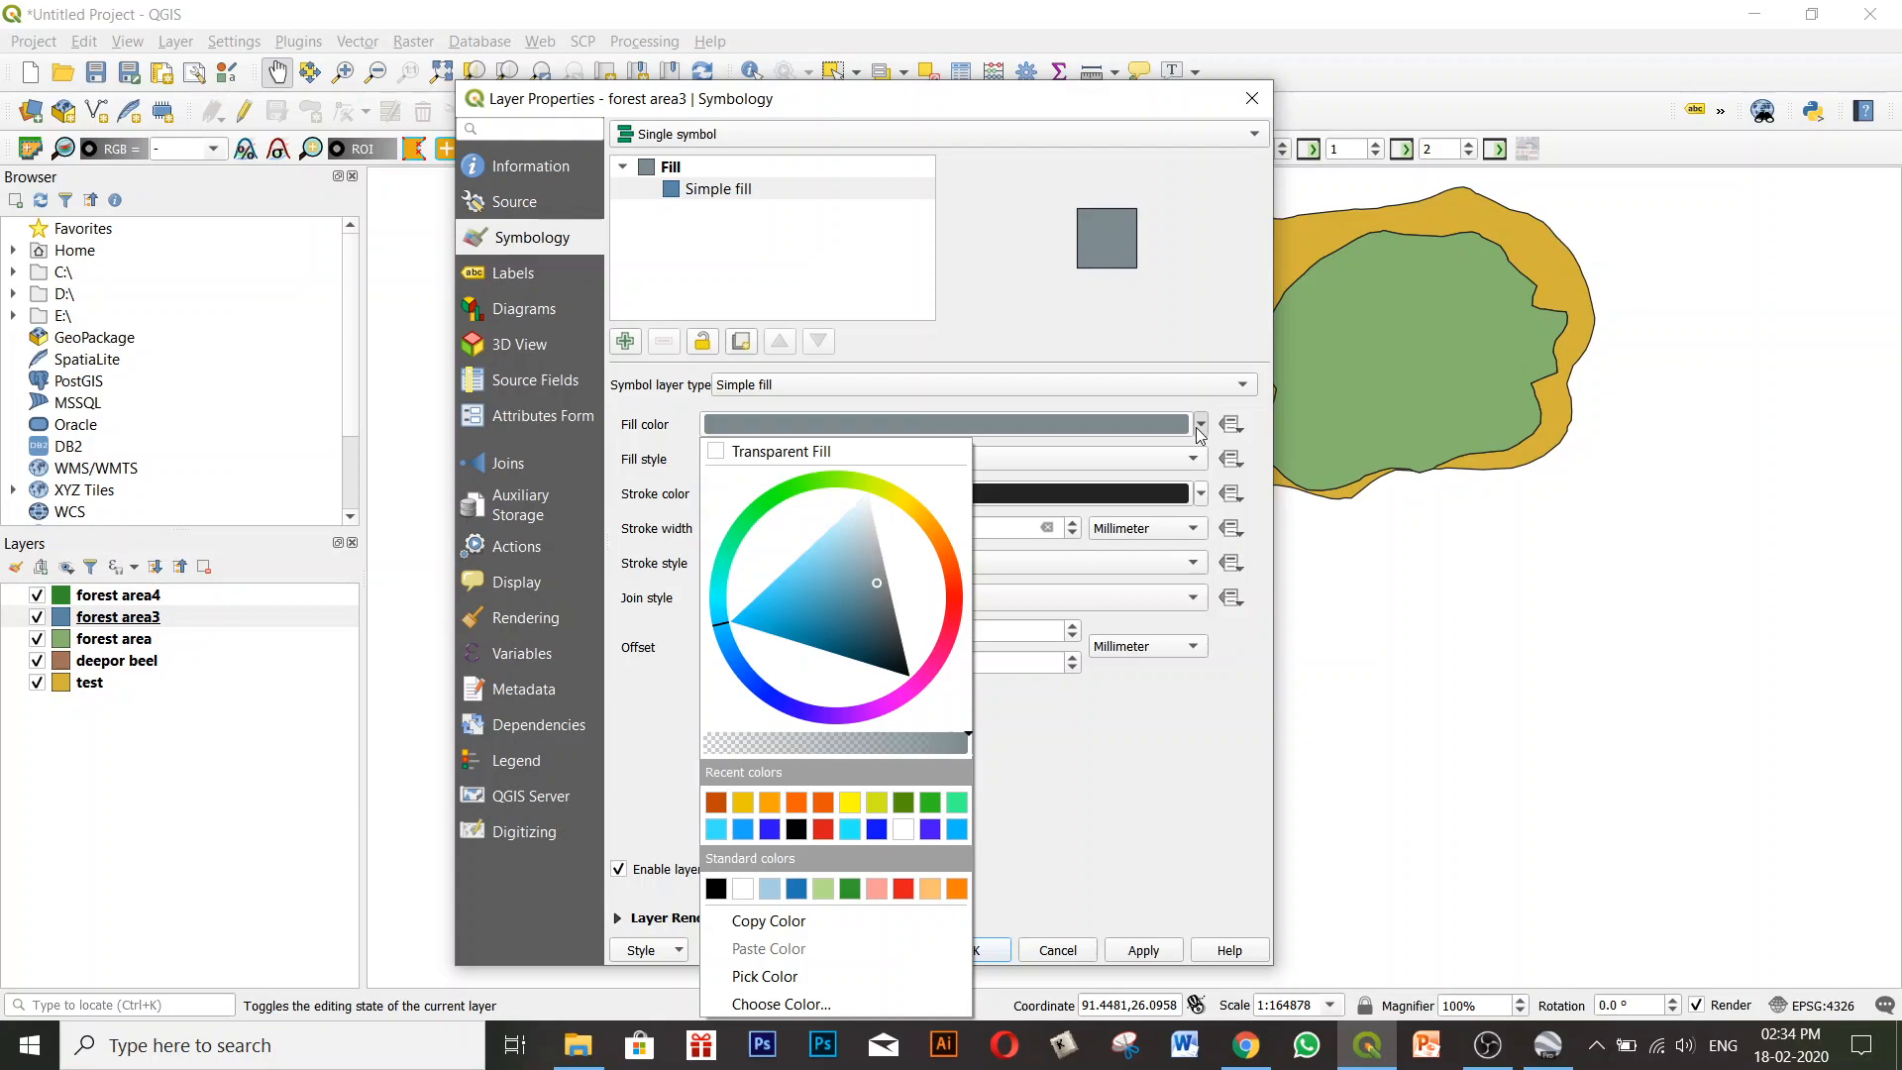
click(900, 804)
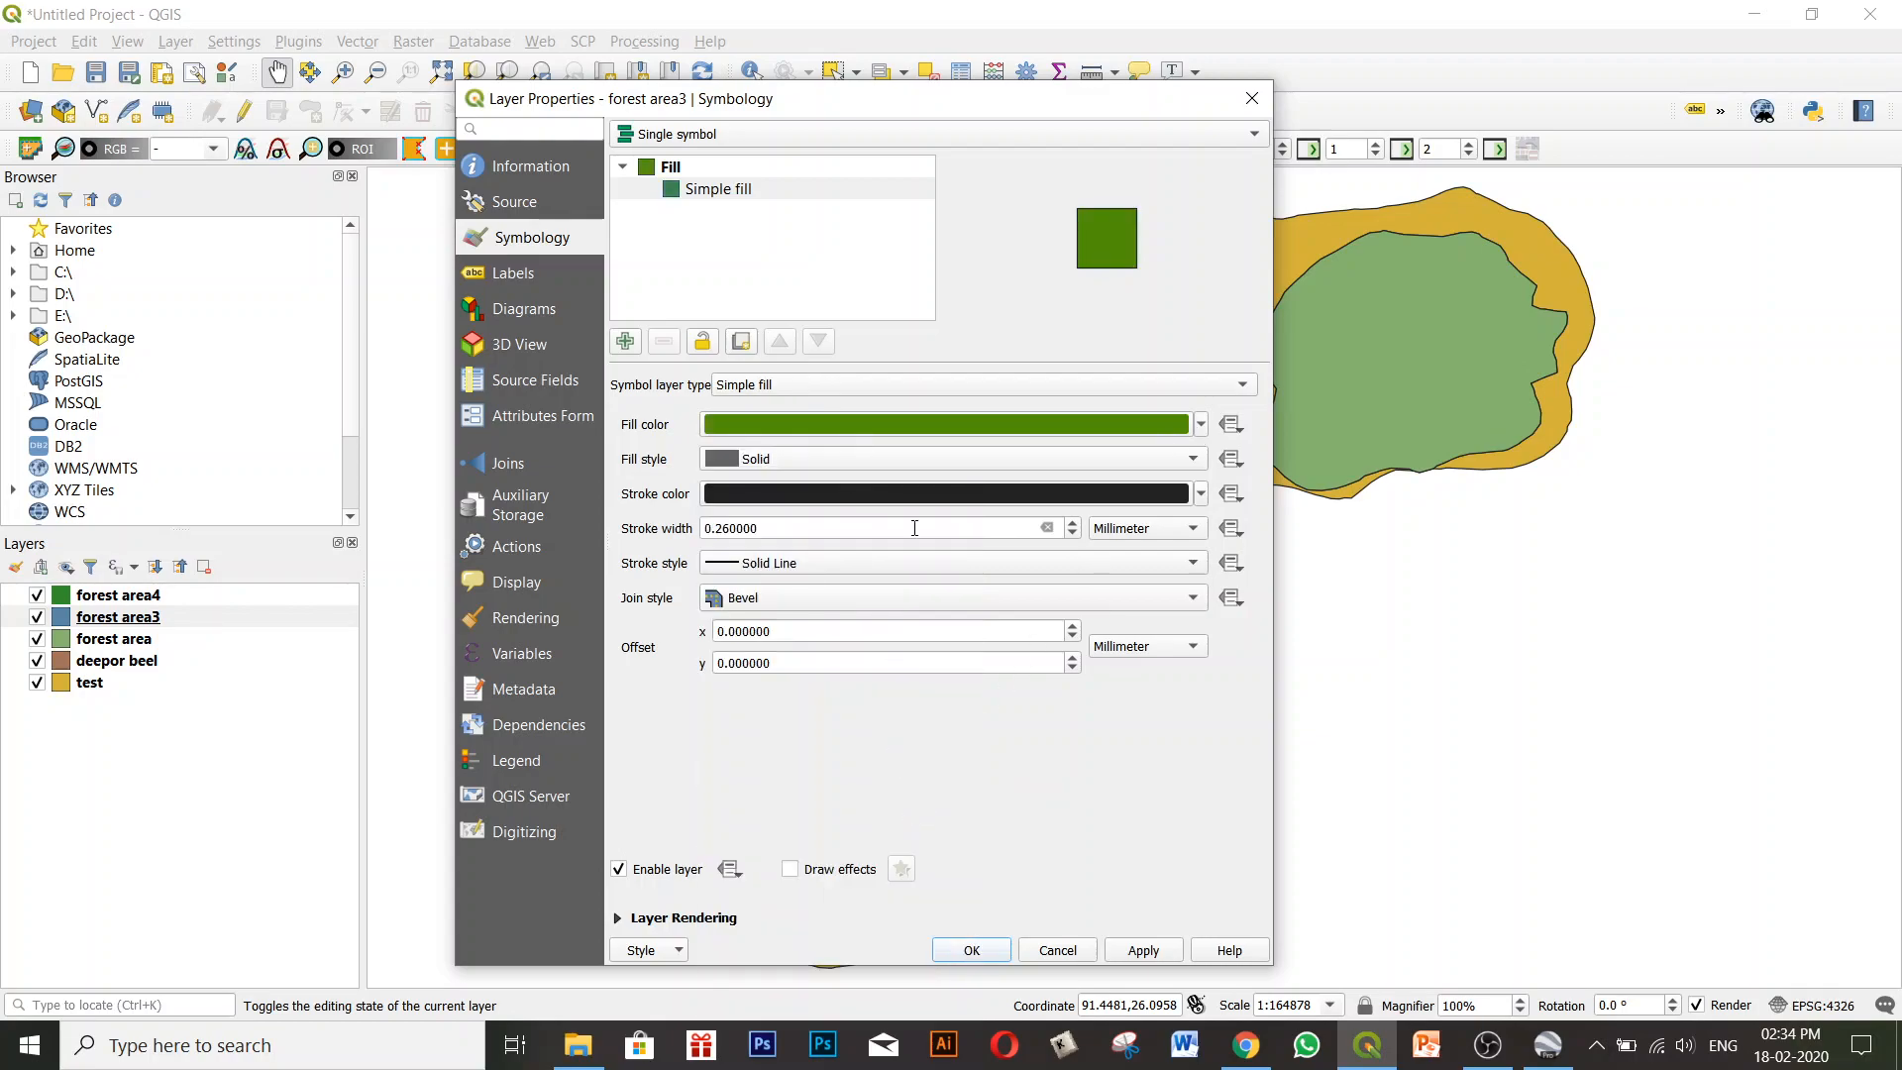
Give the forest area3 layer a transparent stroke and the Dense 3 fill style, and apply the symbology.
click(1201, 493)
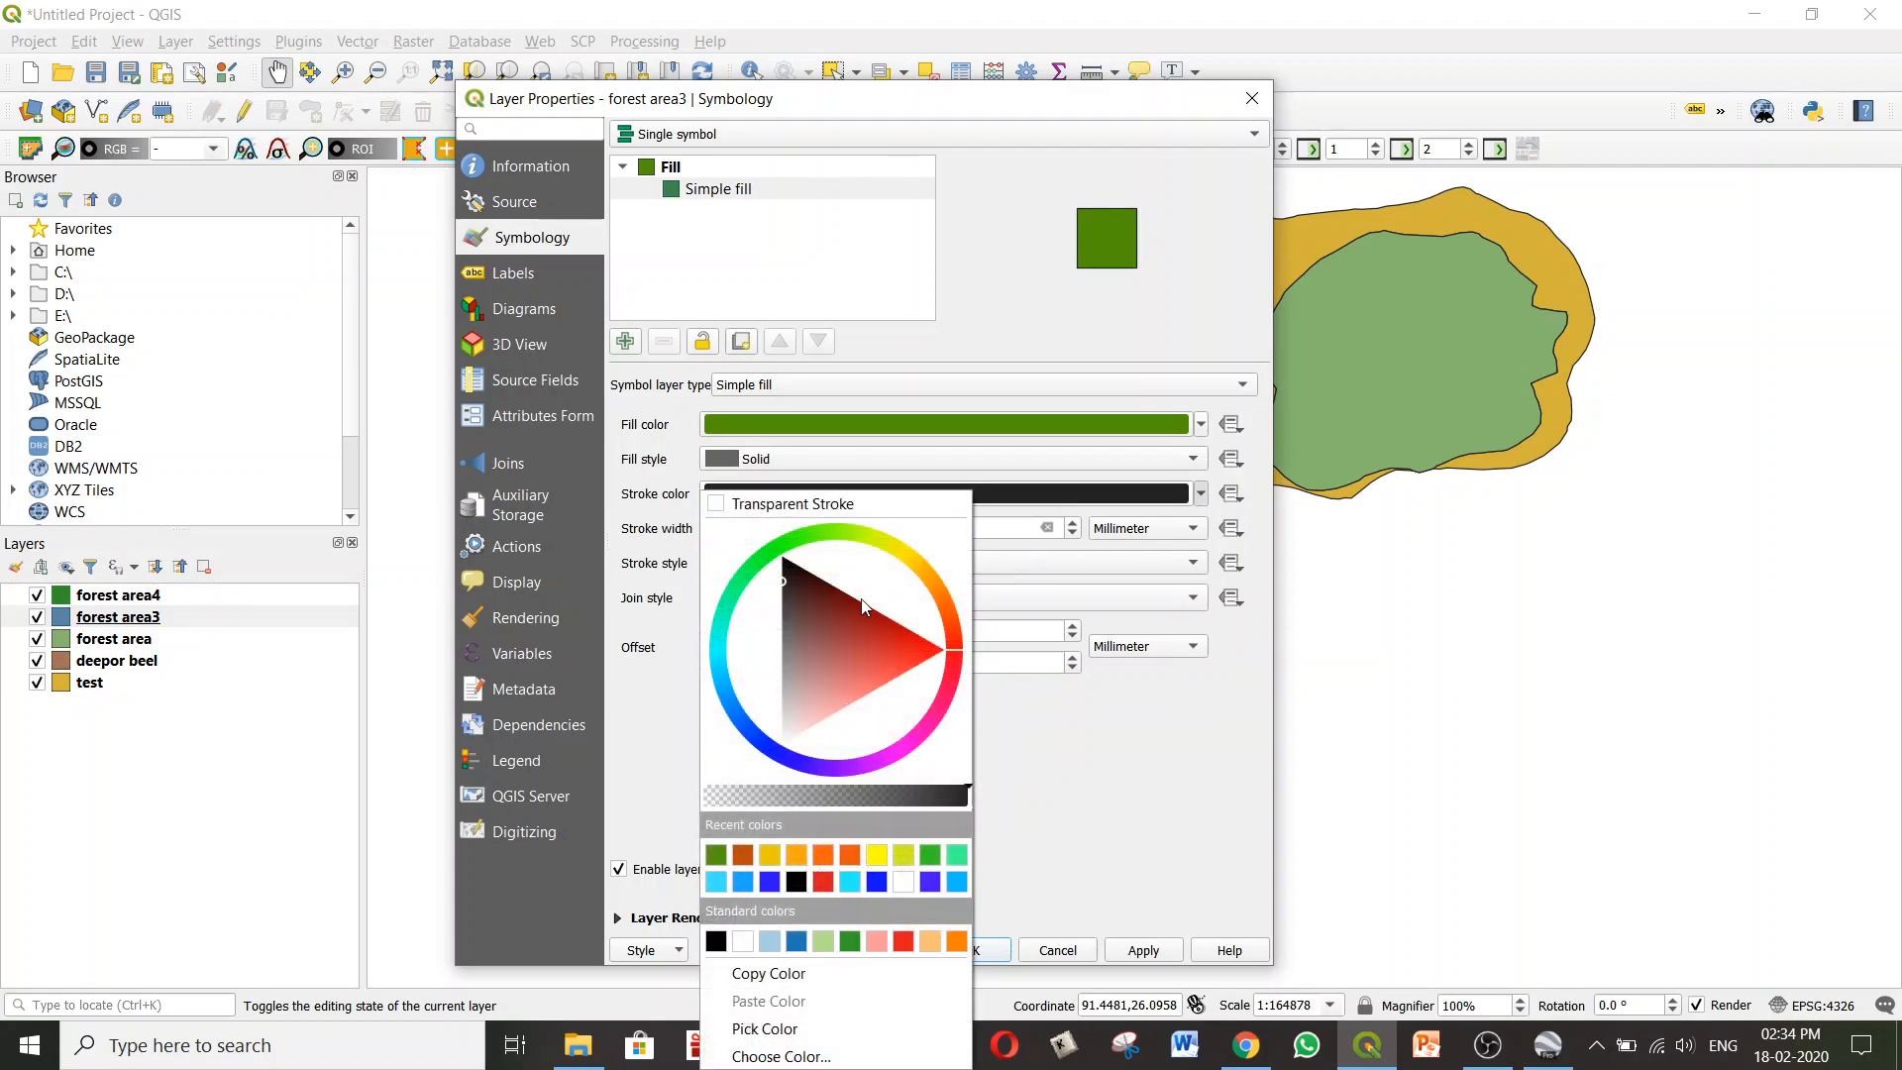
click(743, 505)
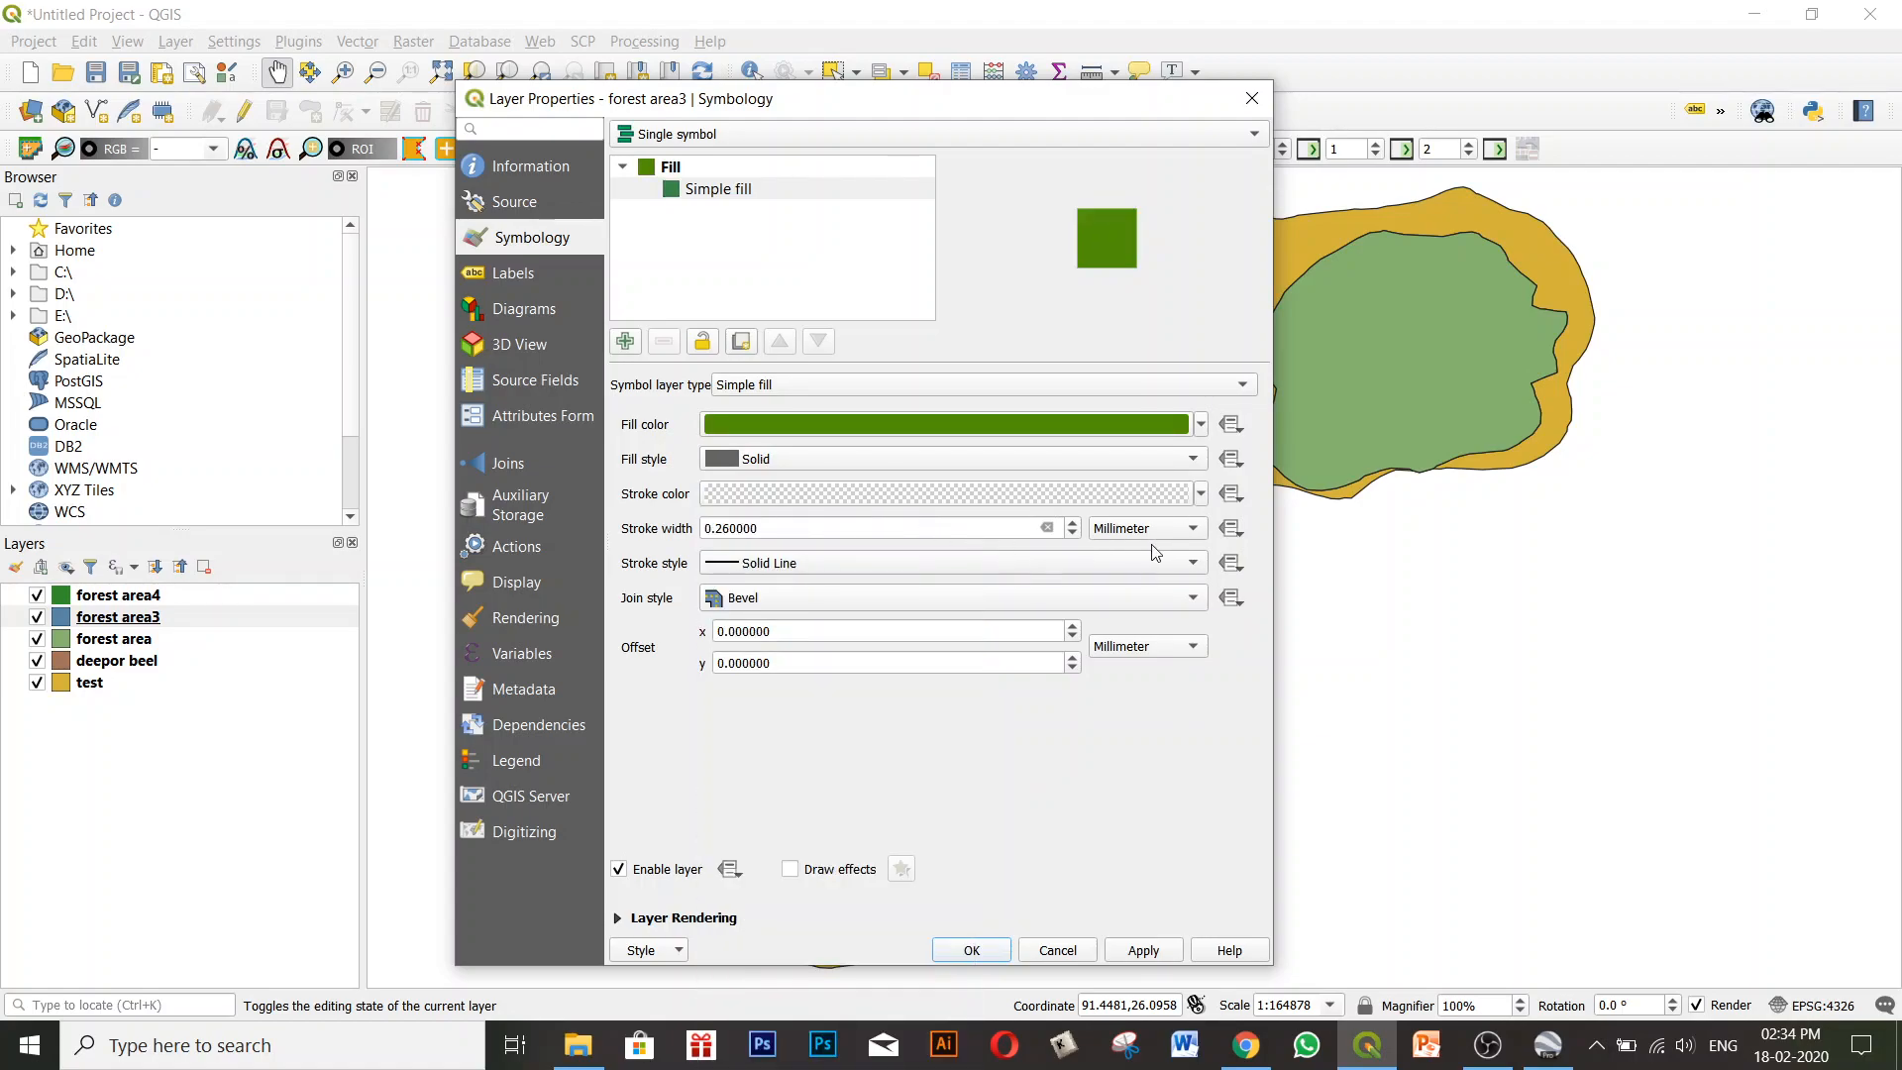
click(751, 461)
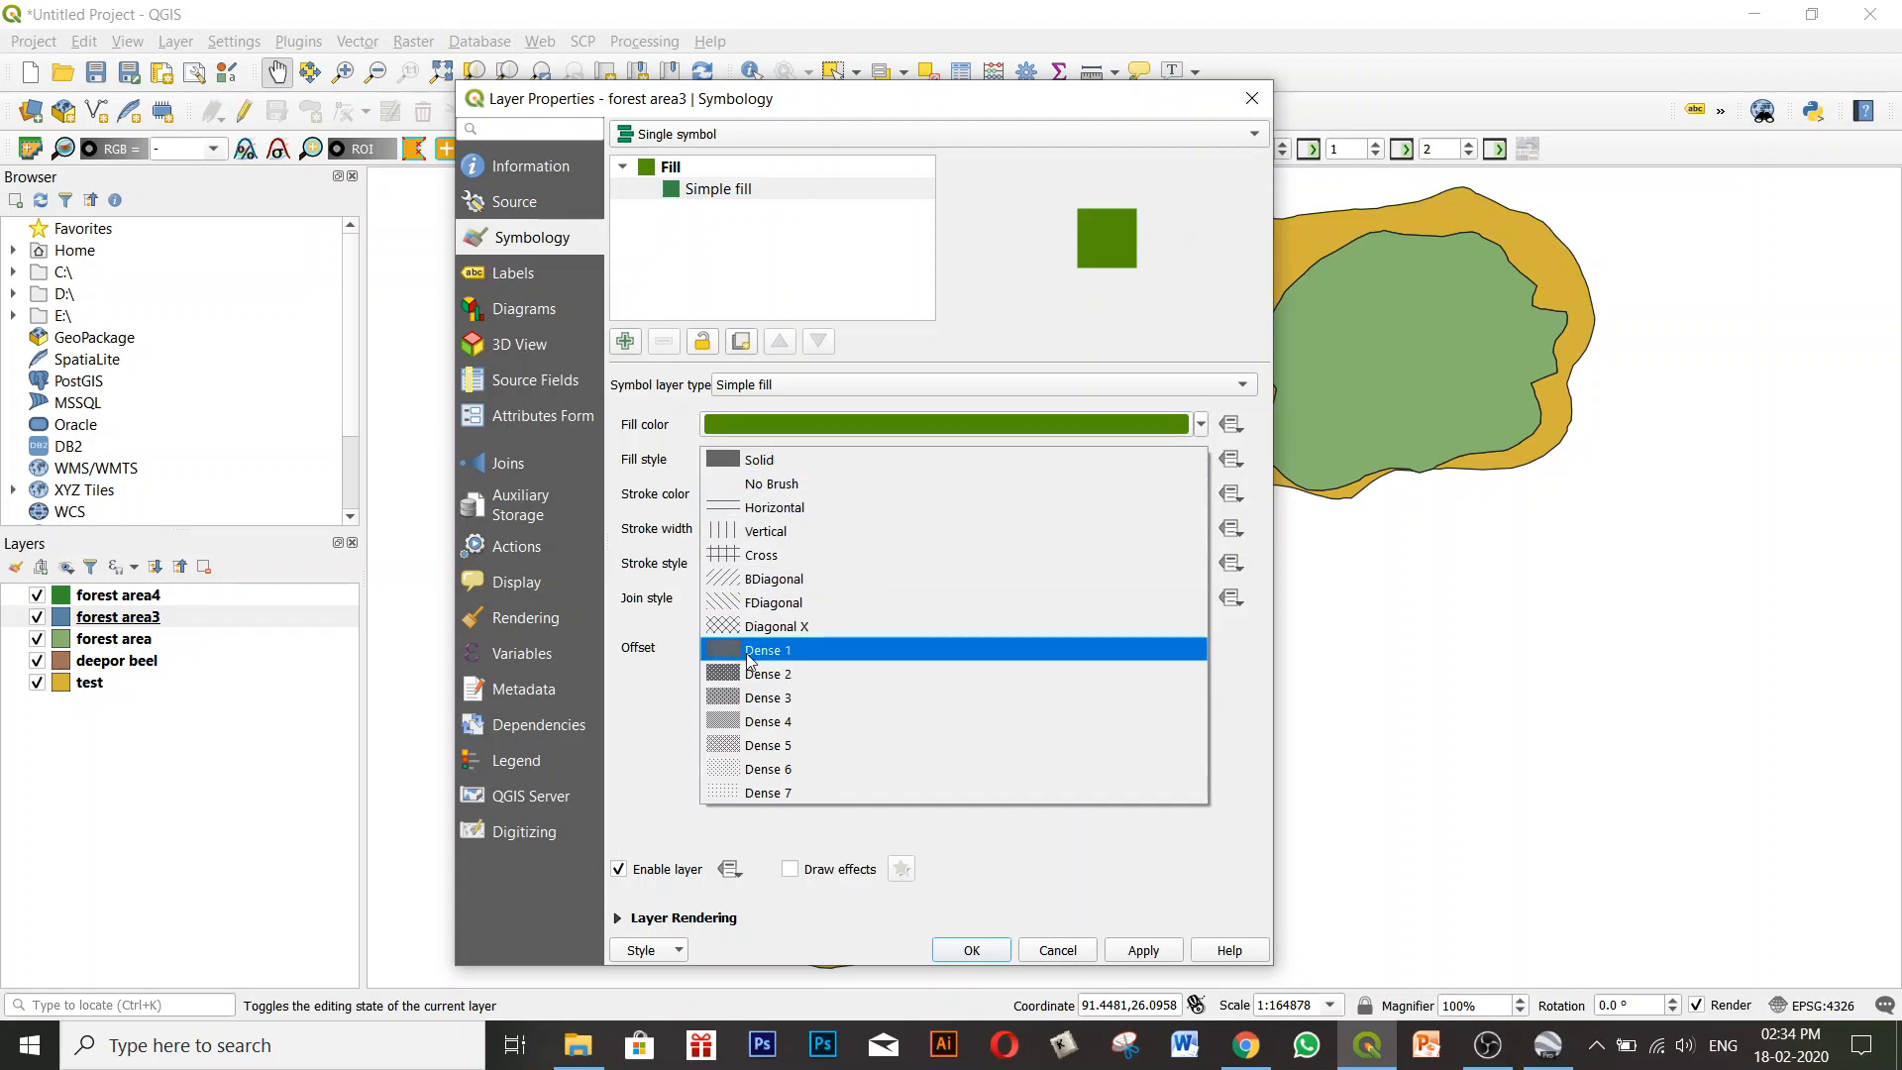
click(758, 698)
click(1149, 950)
click(972, 950)
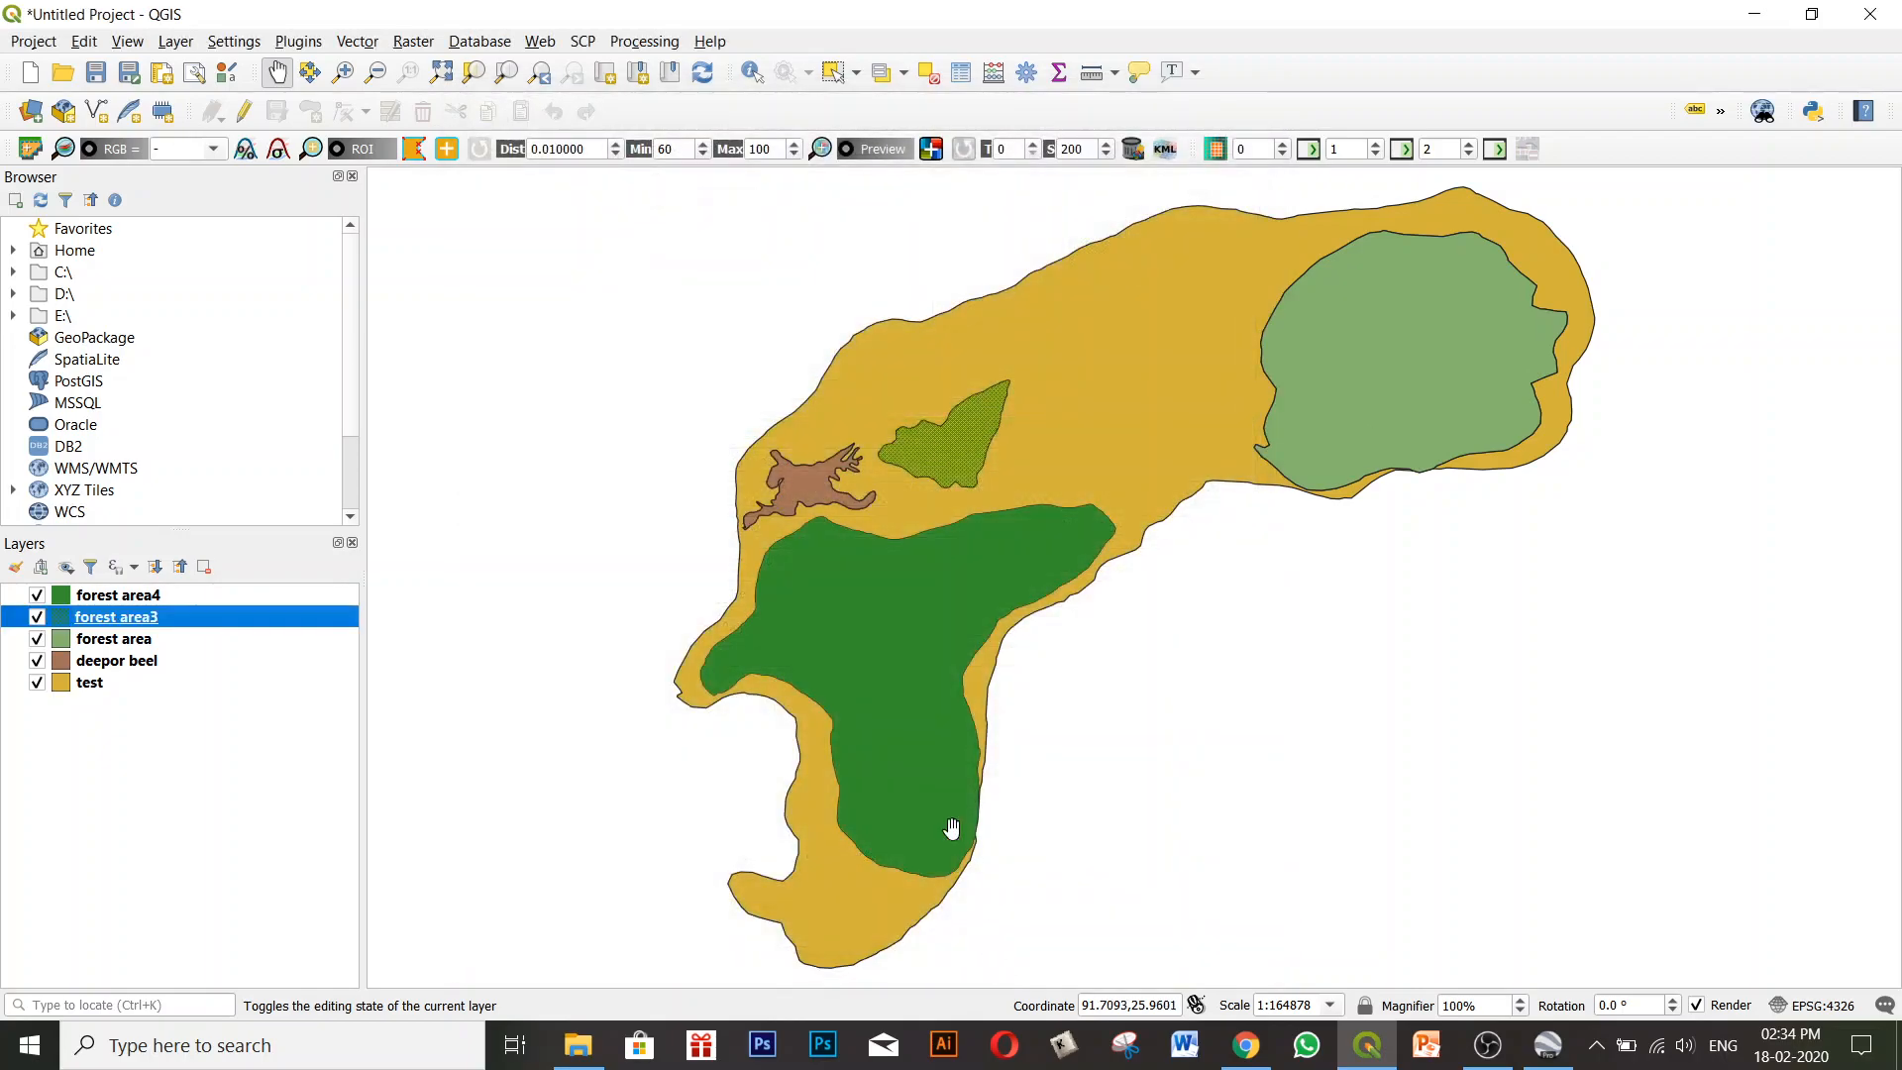
Set the stroke style of the forest area3 layer's simple fill to No Pen and apply it.
double_click(114, 620)
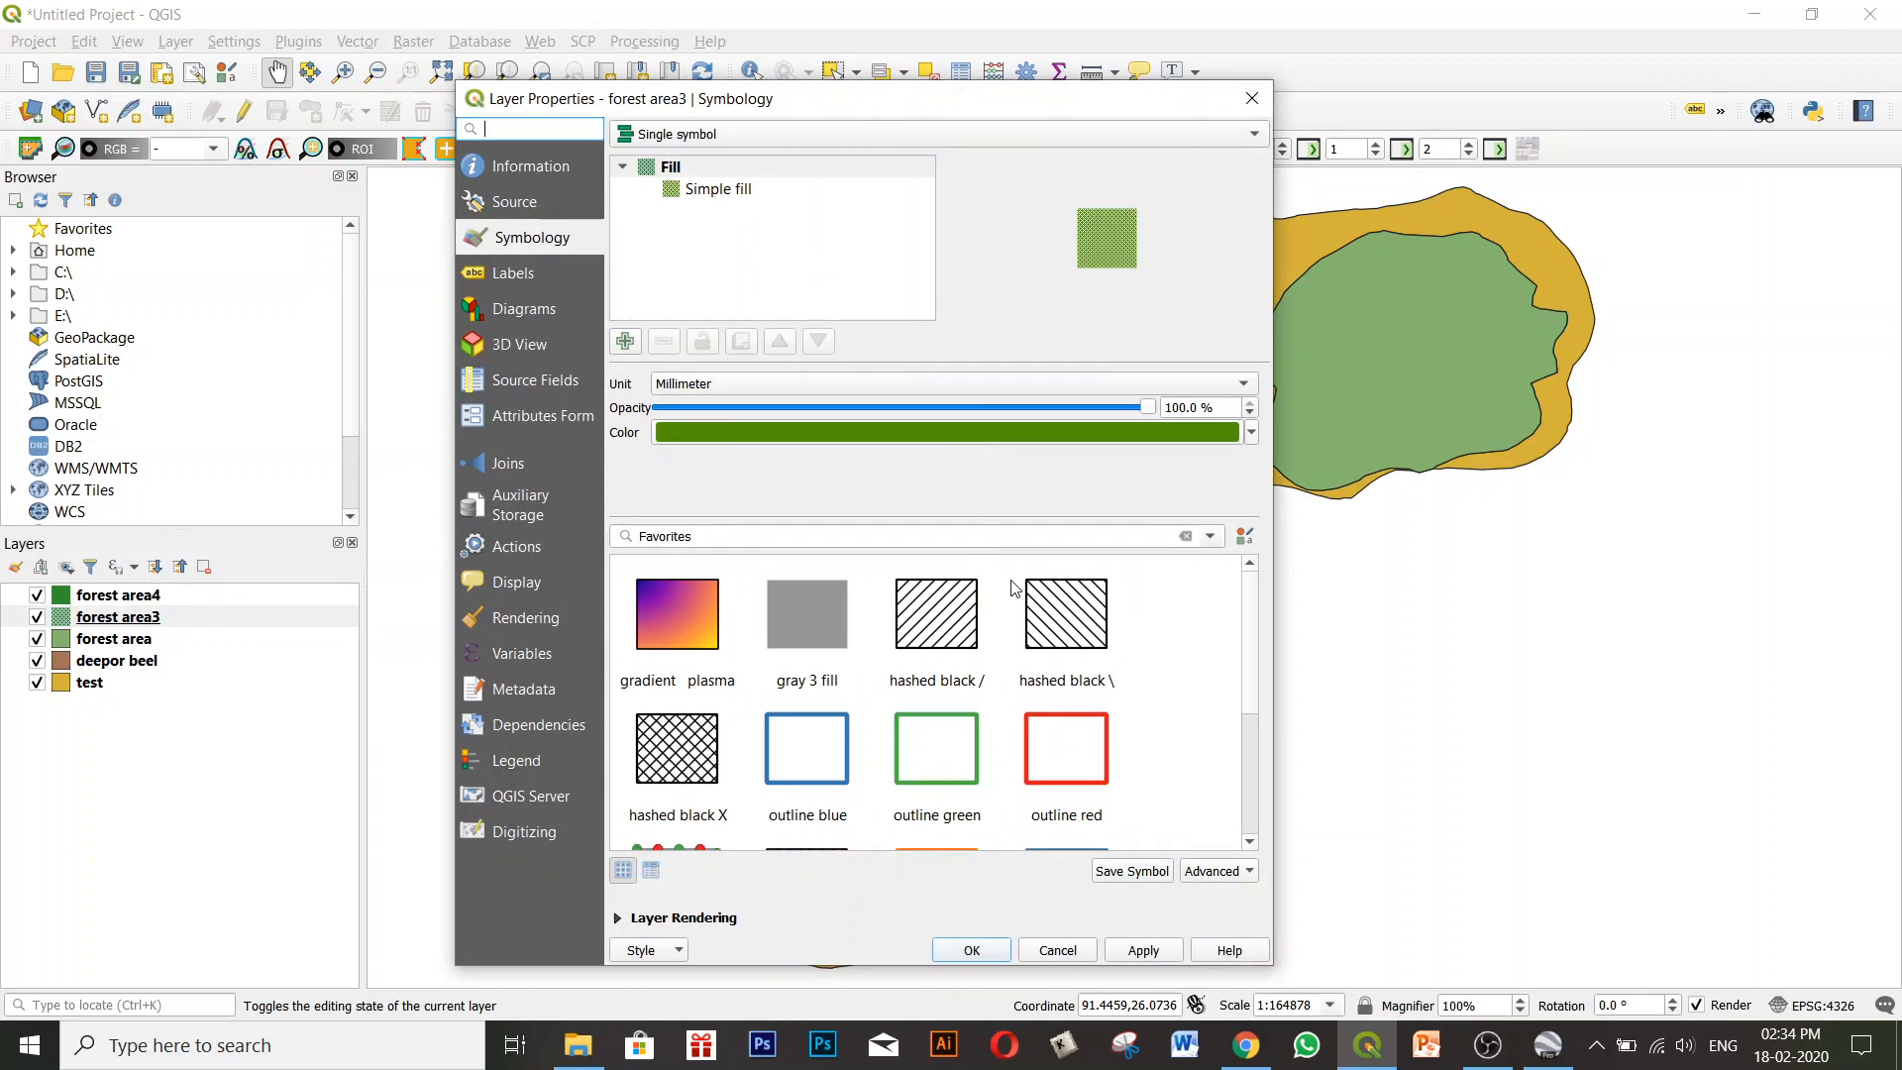
scroll(1017, 594, down, 3)
click(719, 191)
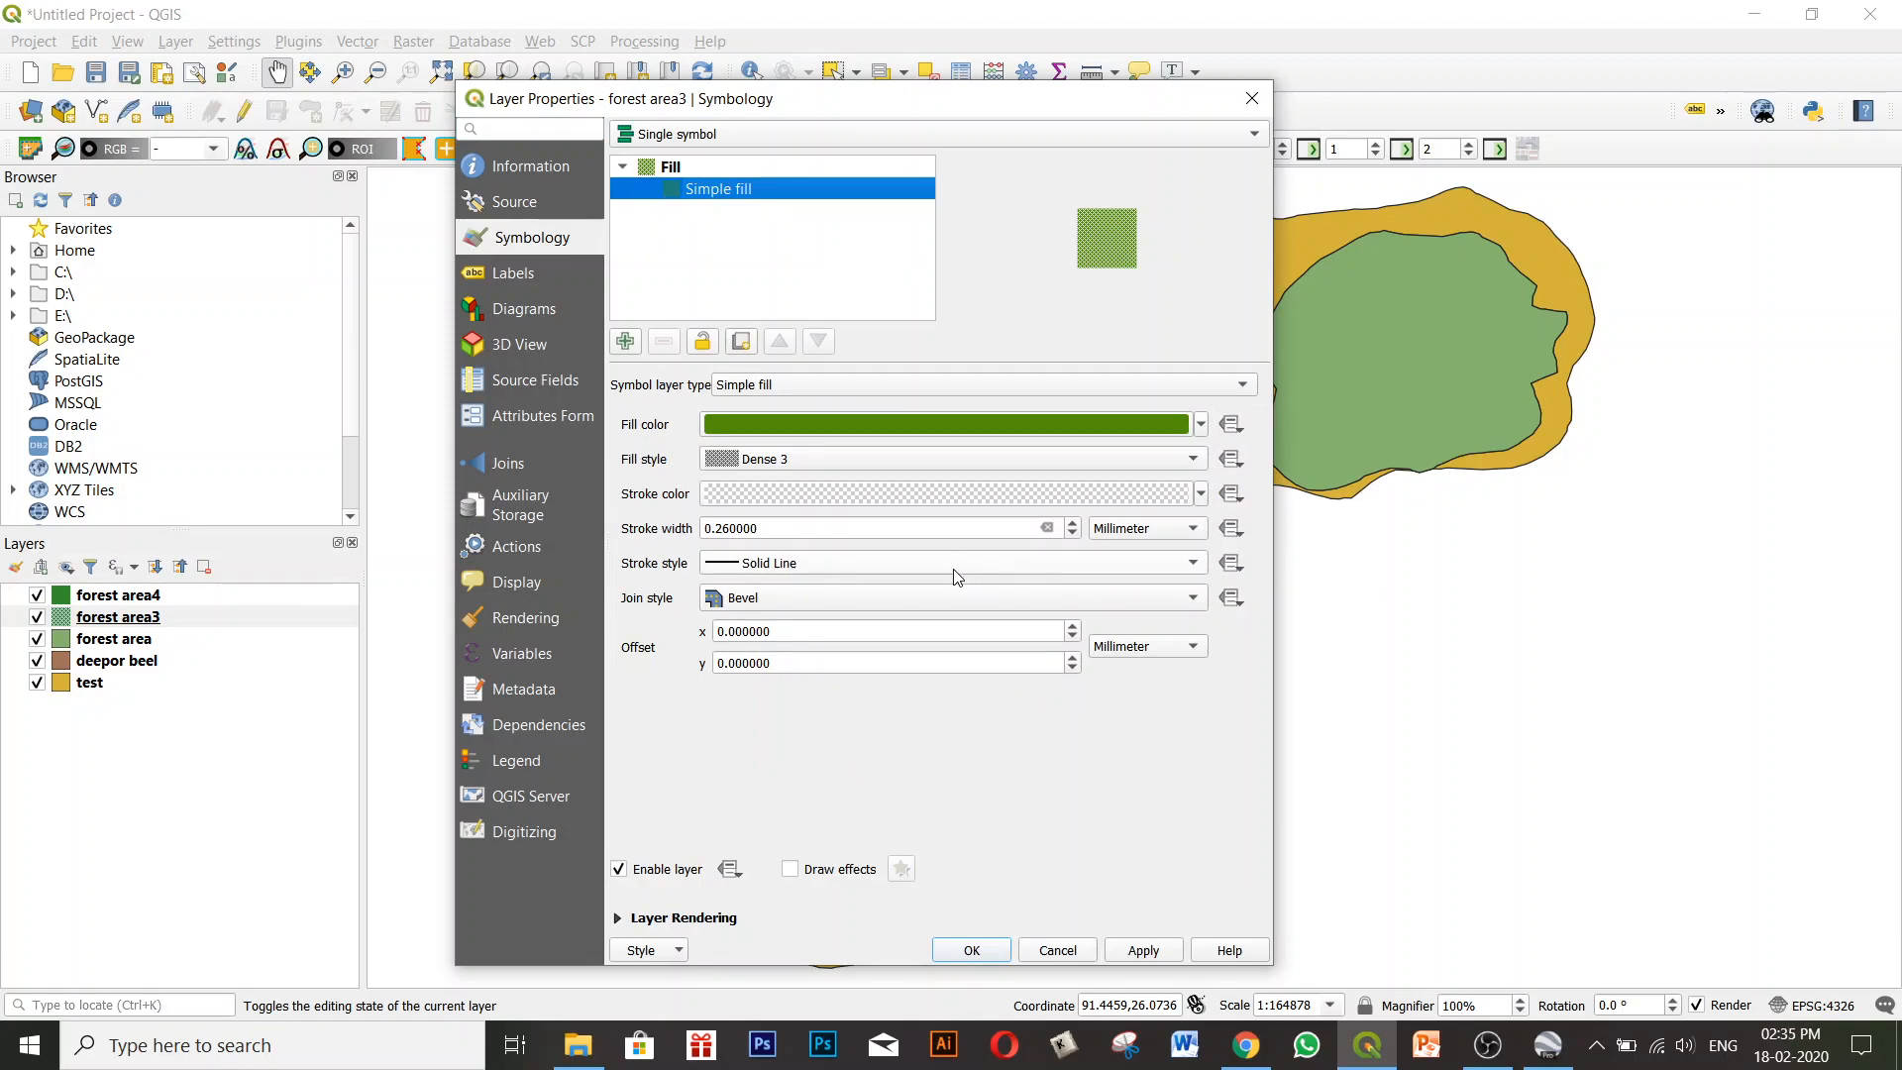
click(891, 574)
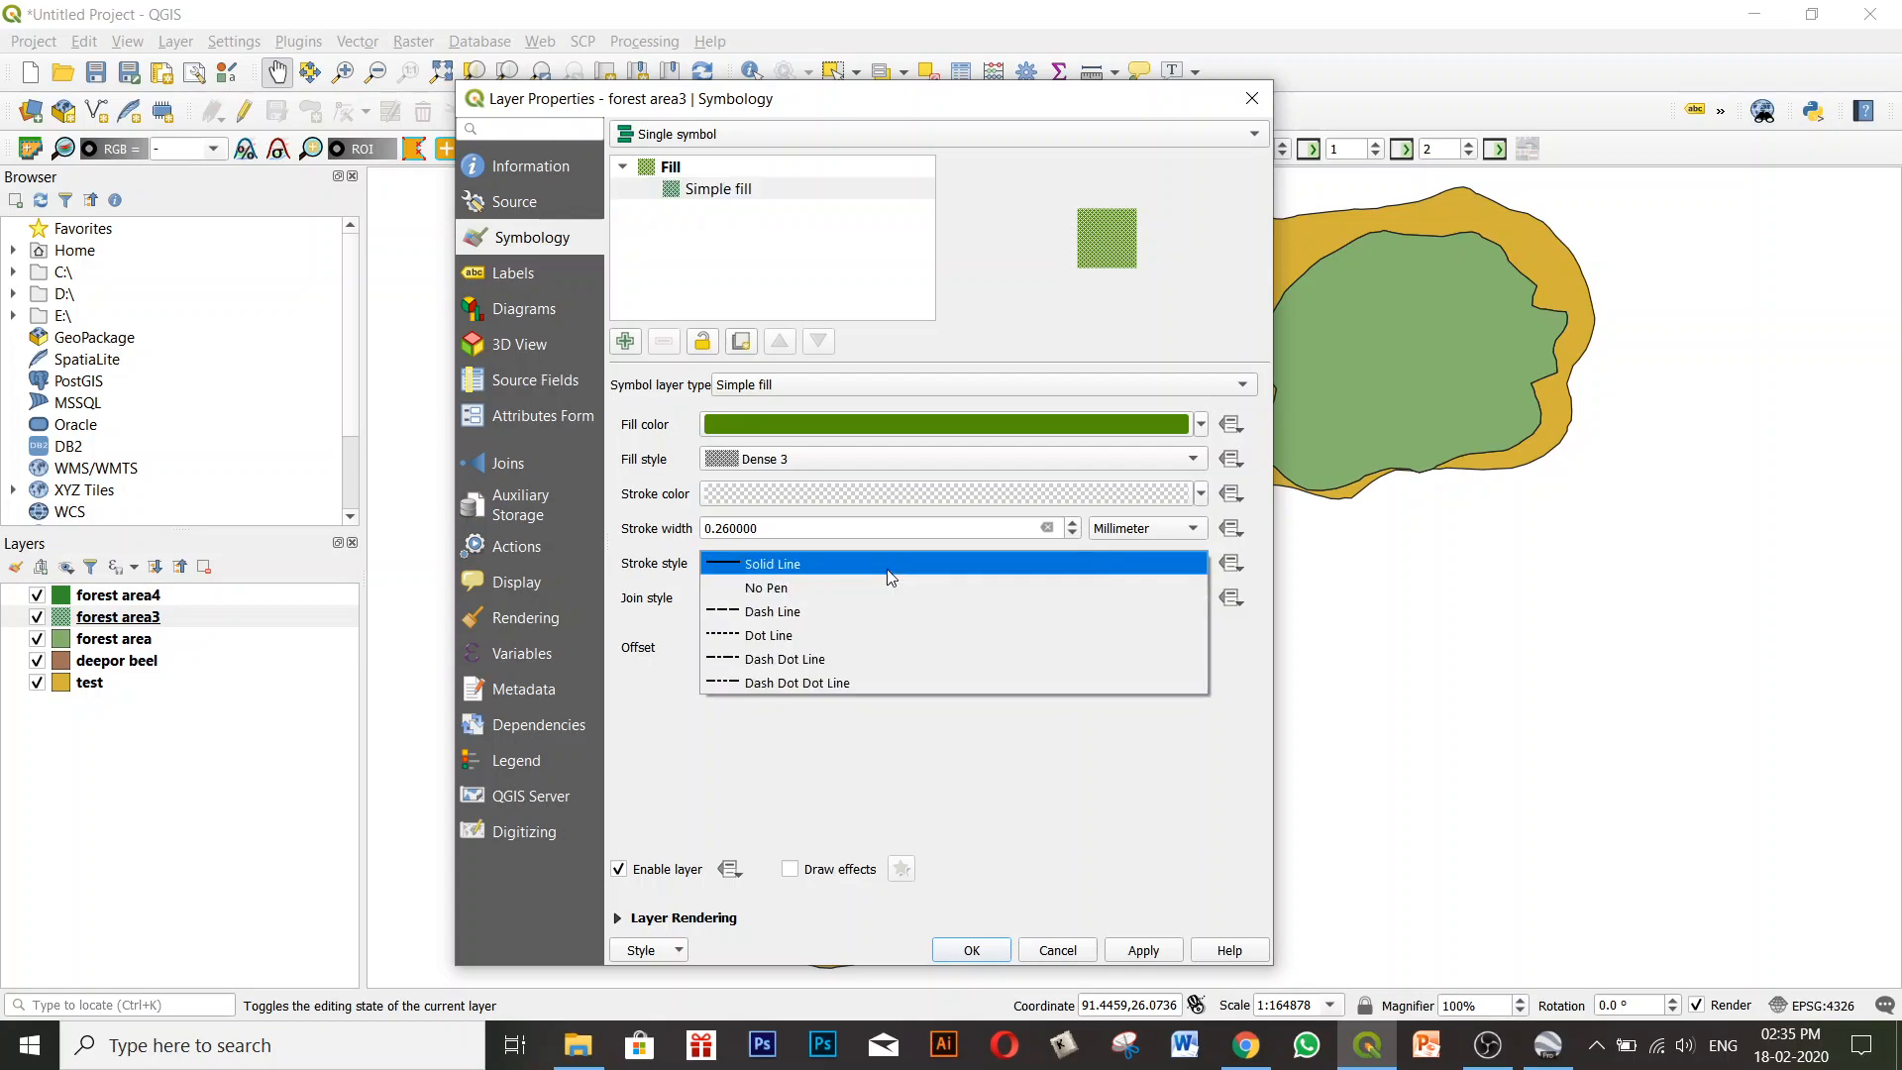
click(890, 588)
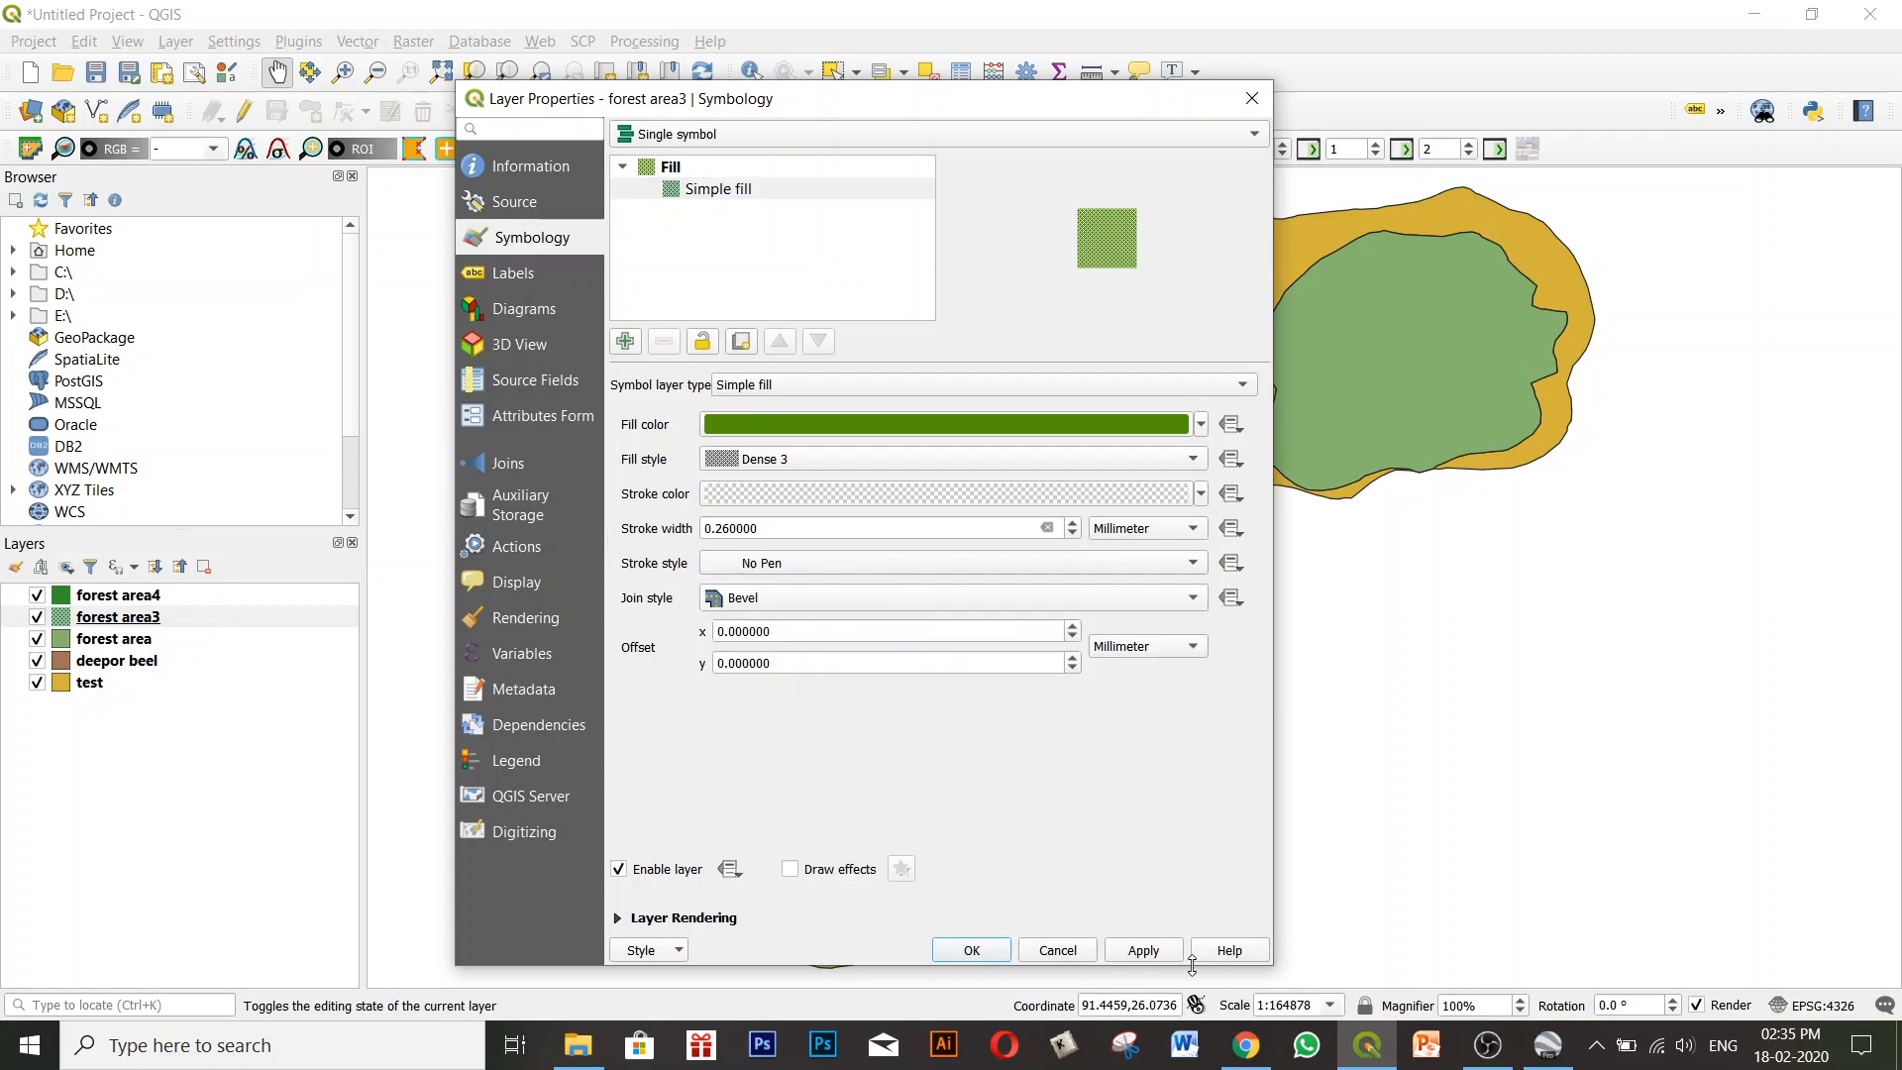
click(1142, 954)
click(974, 950)
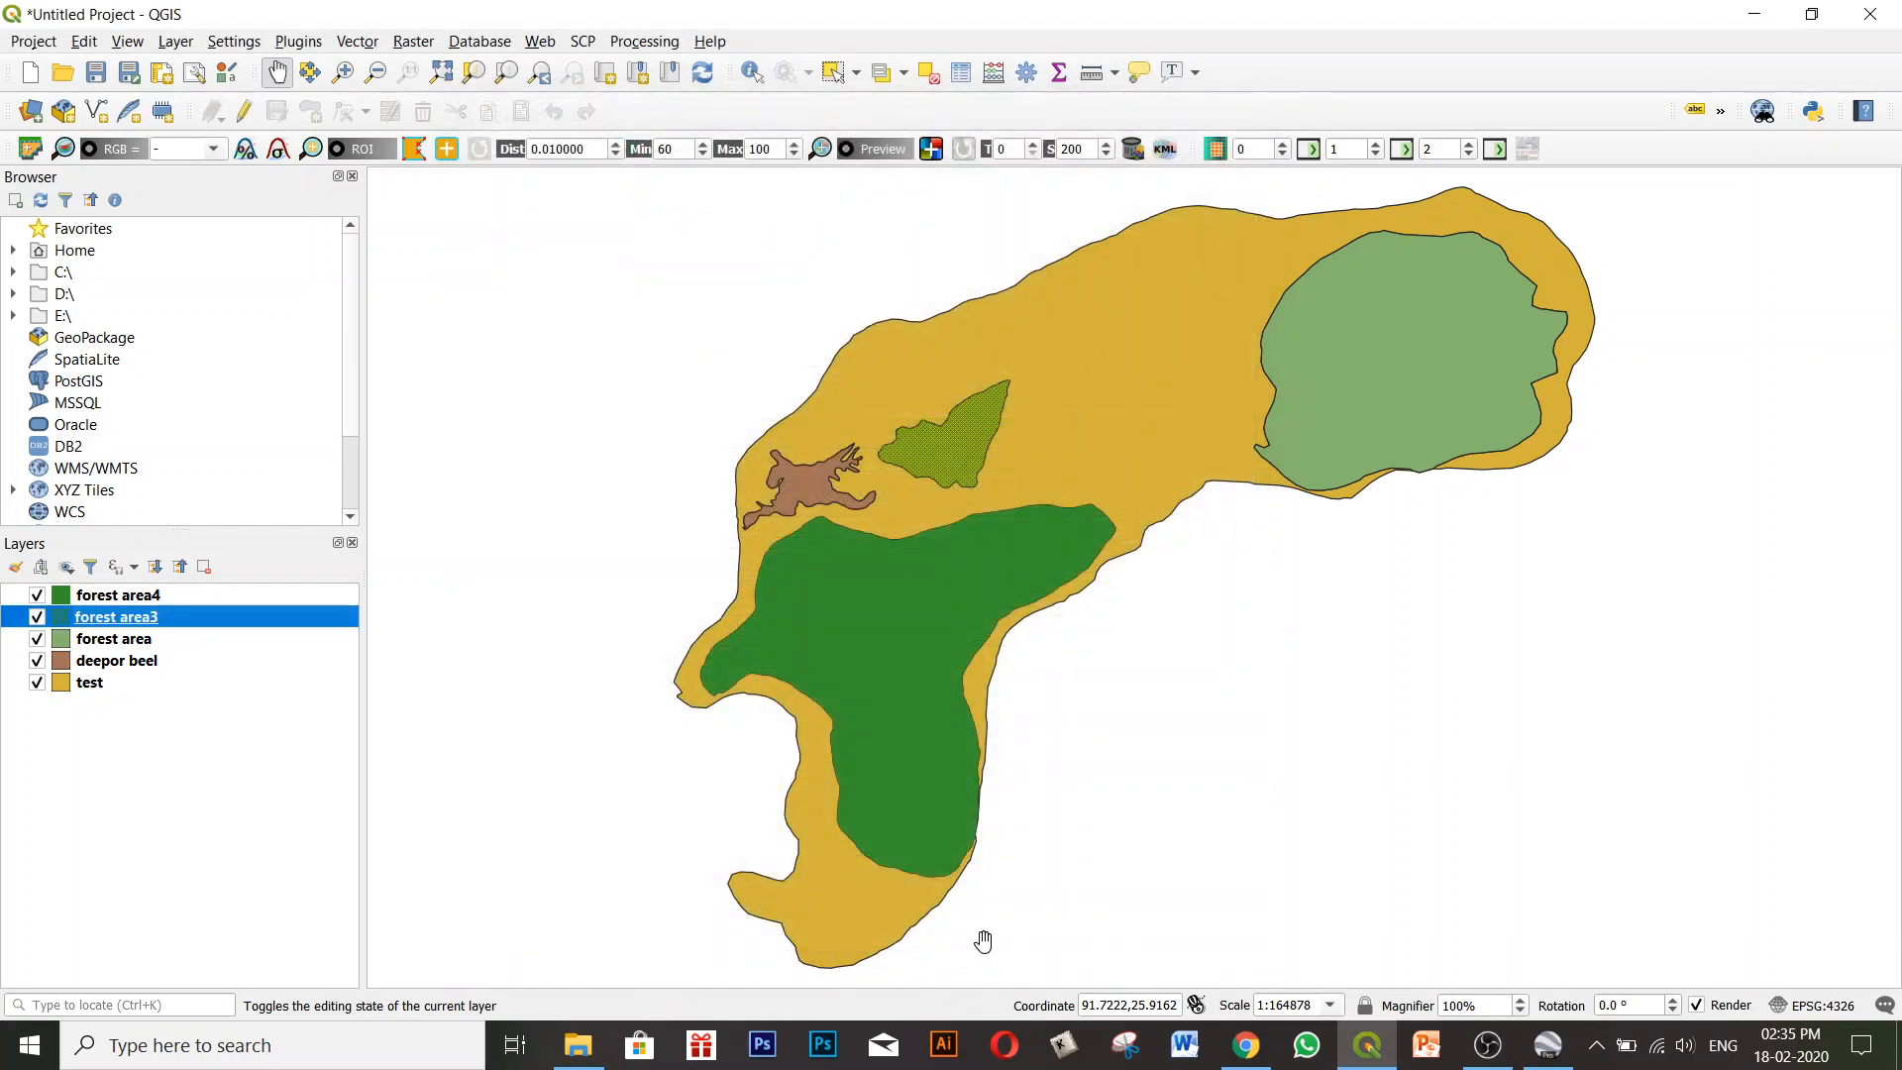
Set the fill style of the forest area4 layer's simple fill to Dense 5 and apply it.
double_click(96, 641)
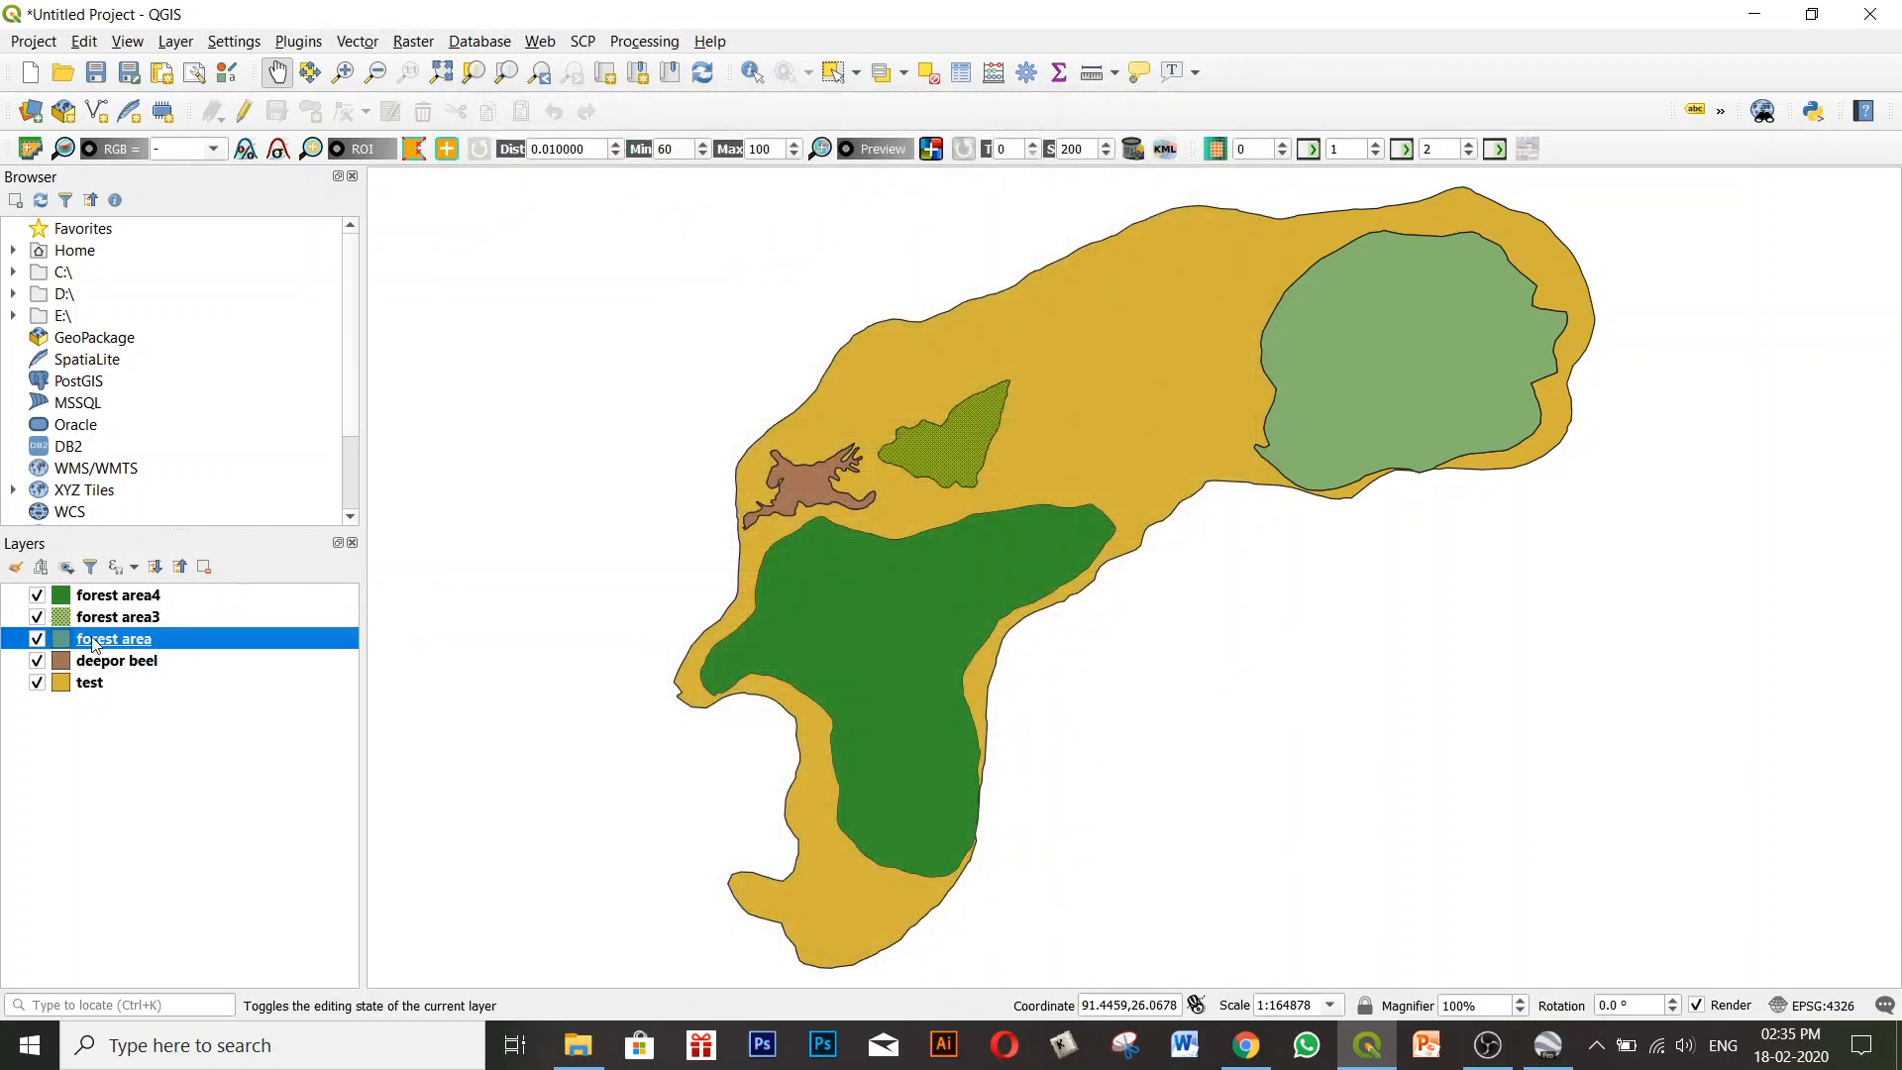
click(1240, 109)
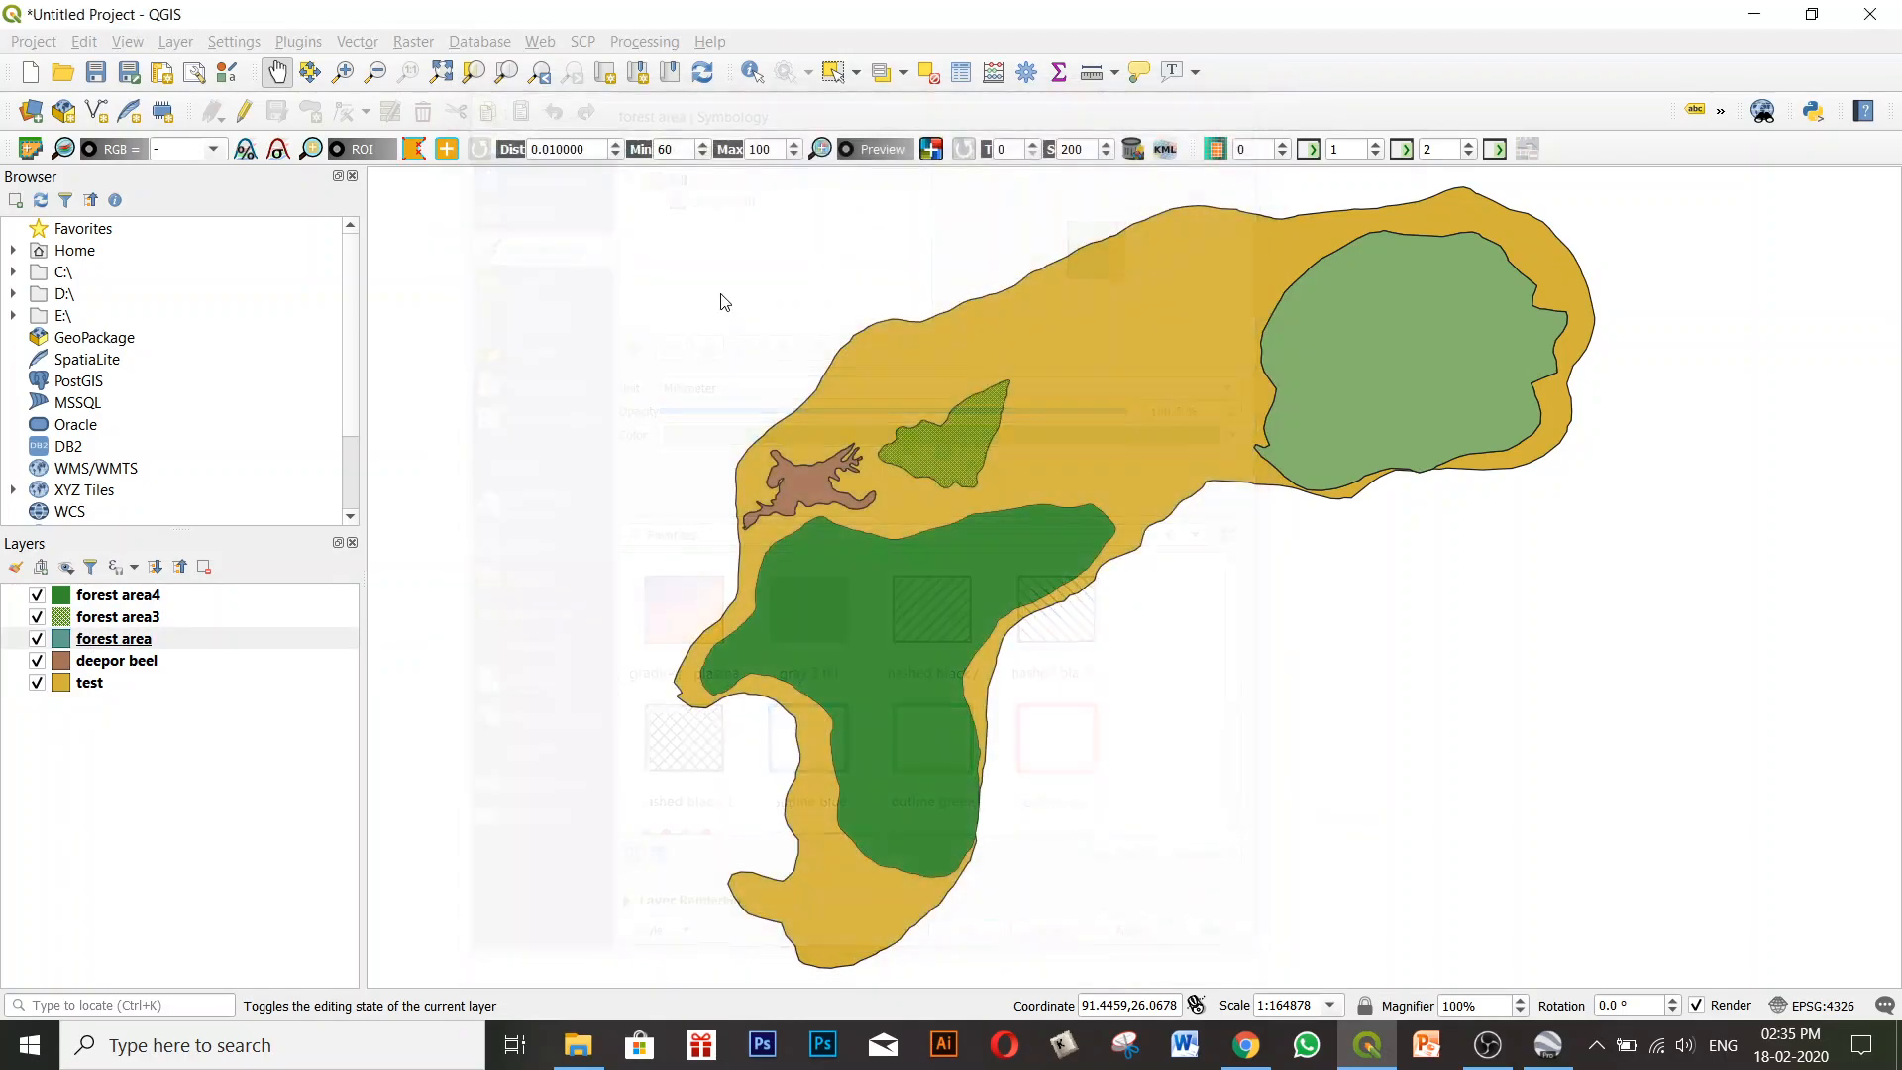
double_click(69, 594)
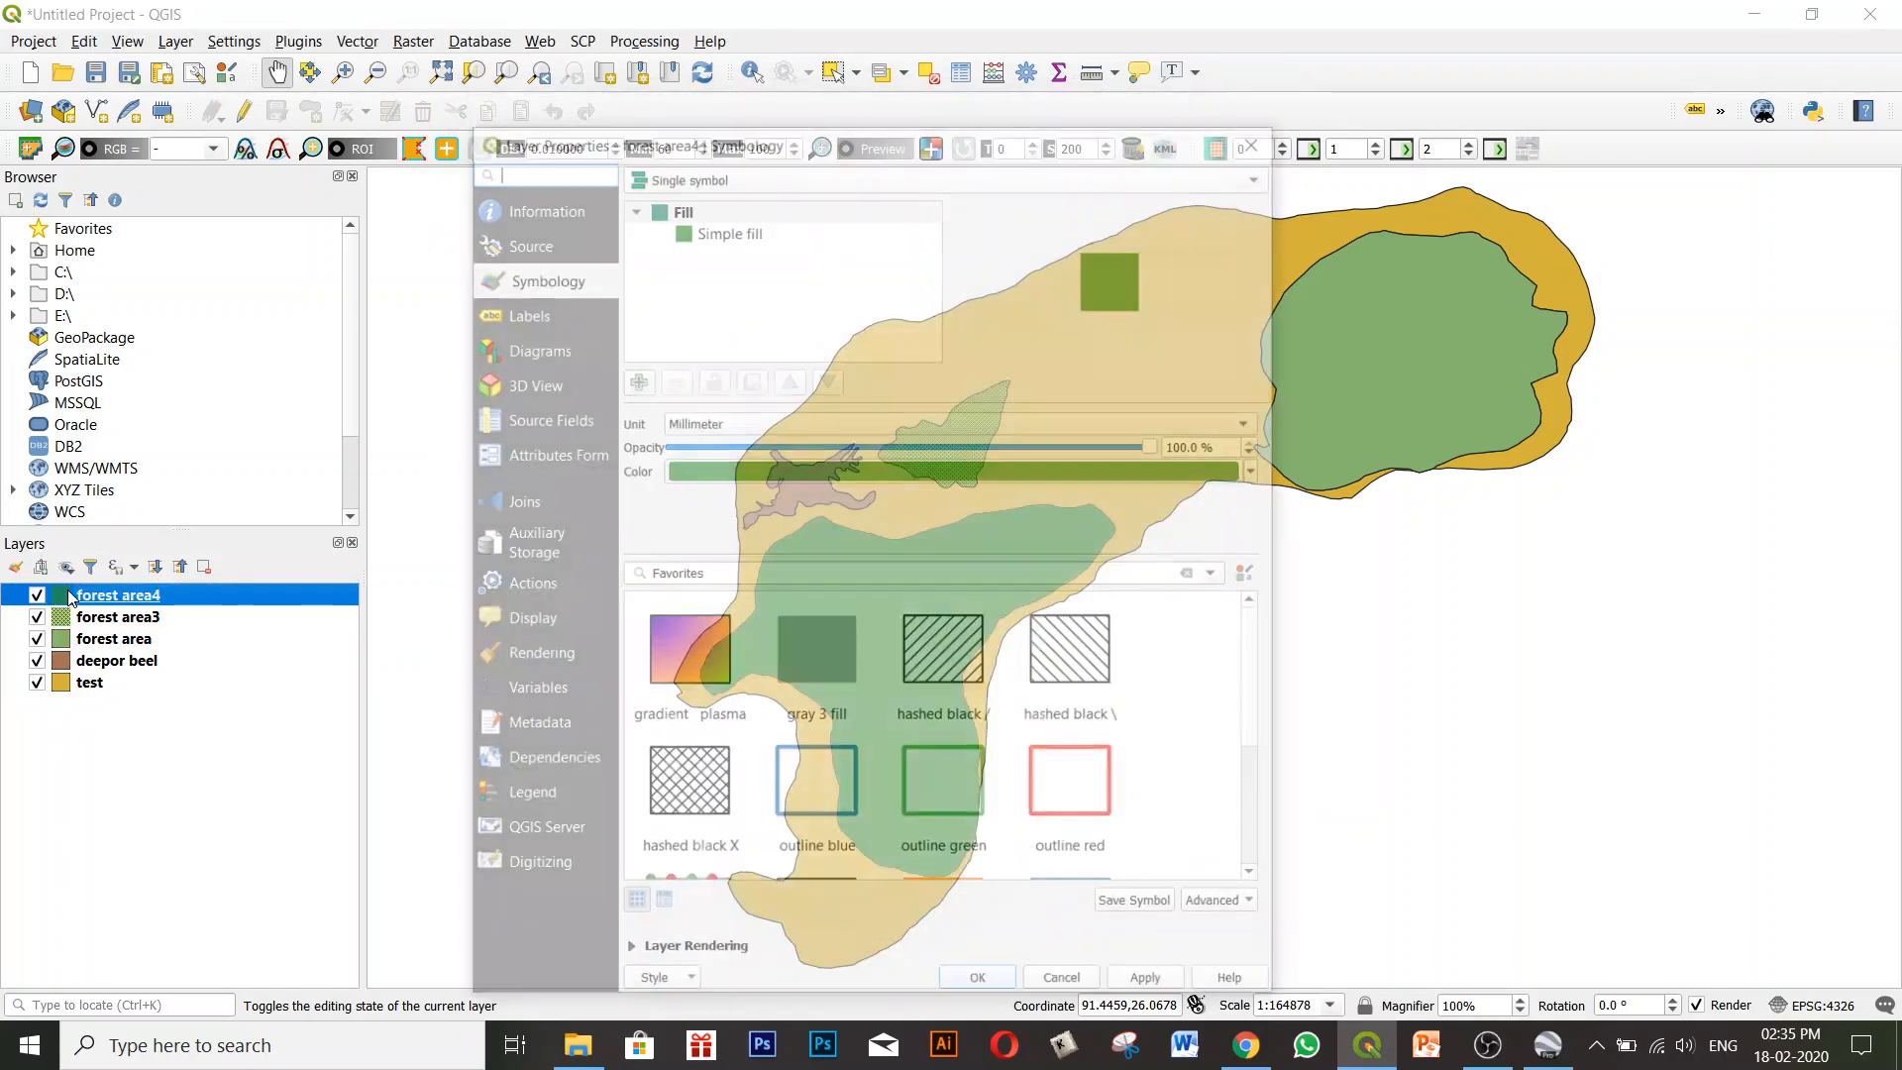
click(733, 228)
click(955, 485)
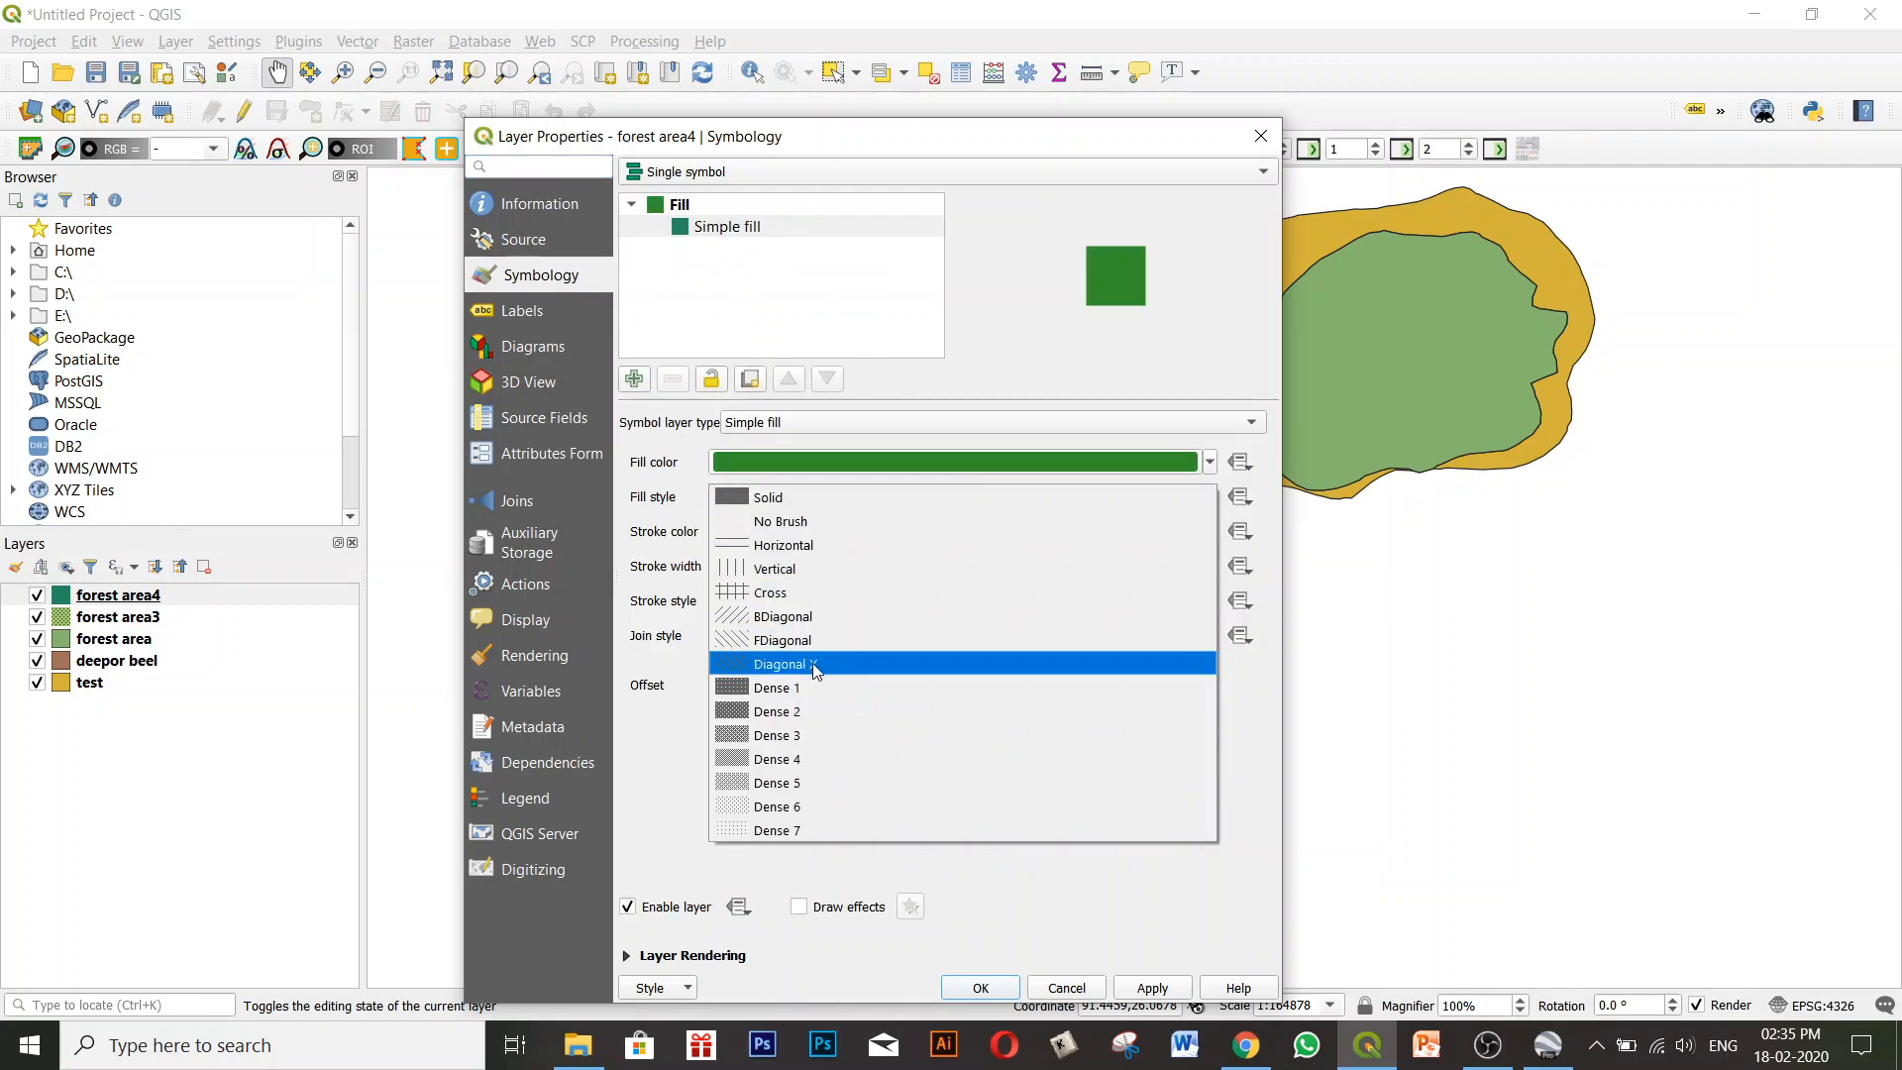
click(795, 780)
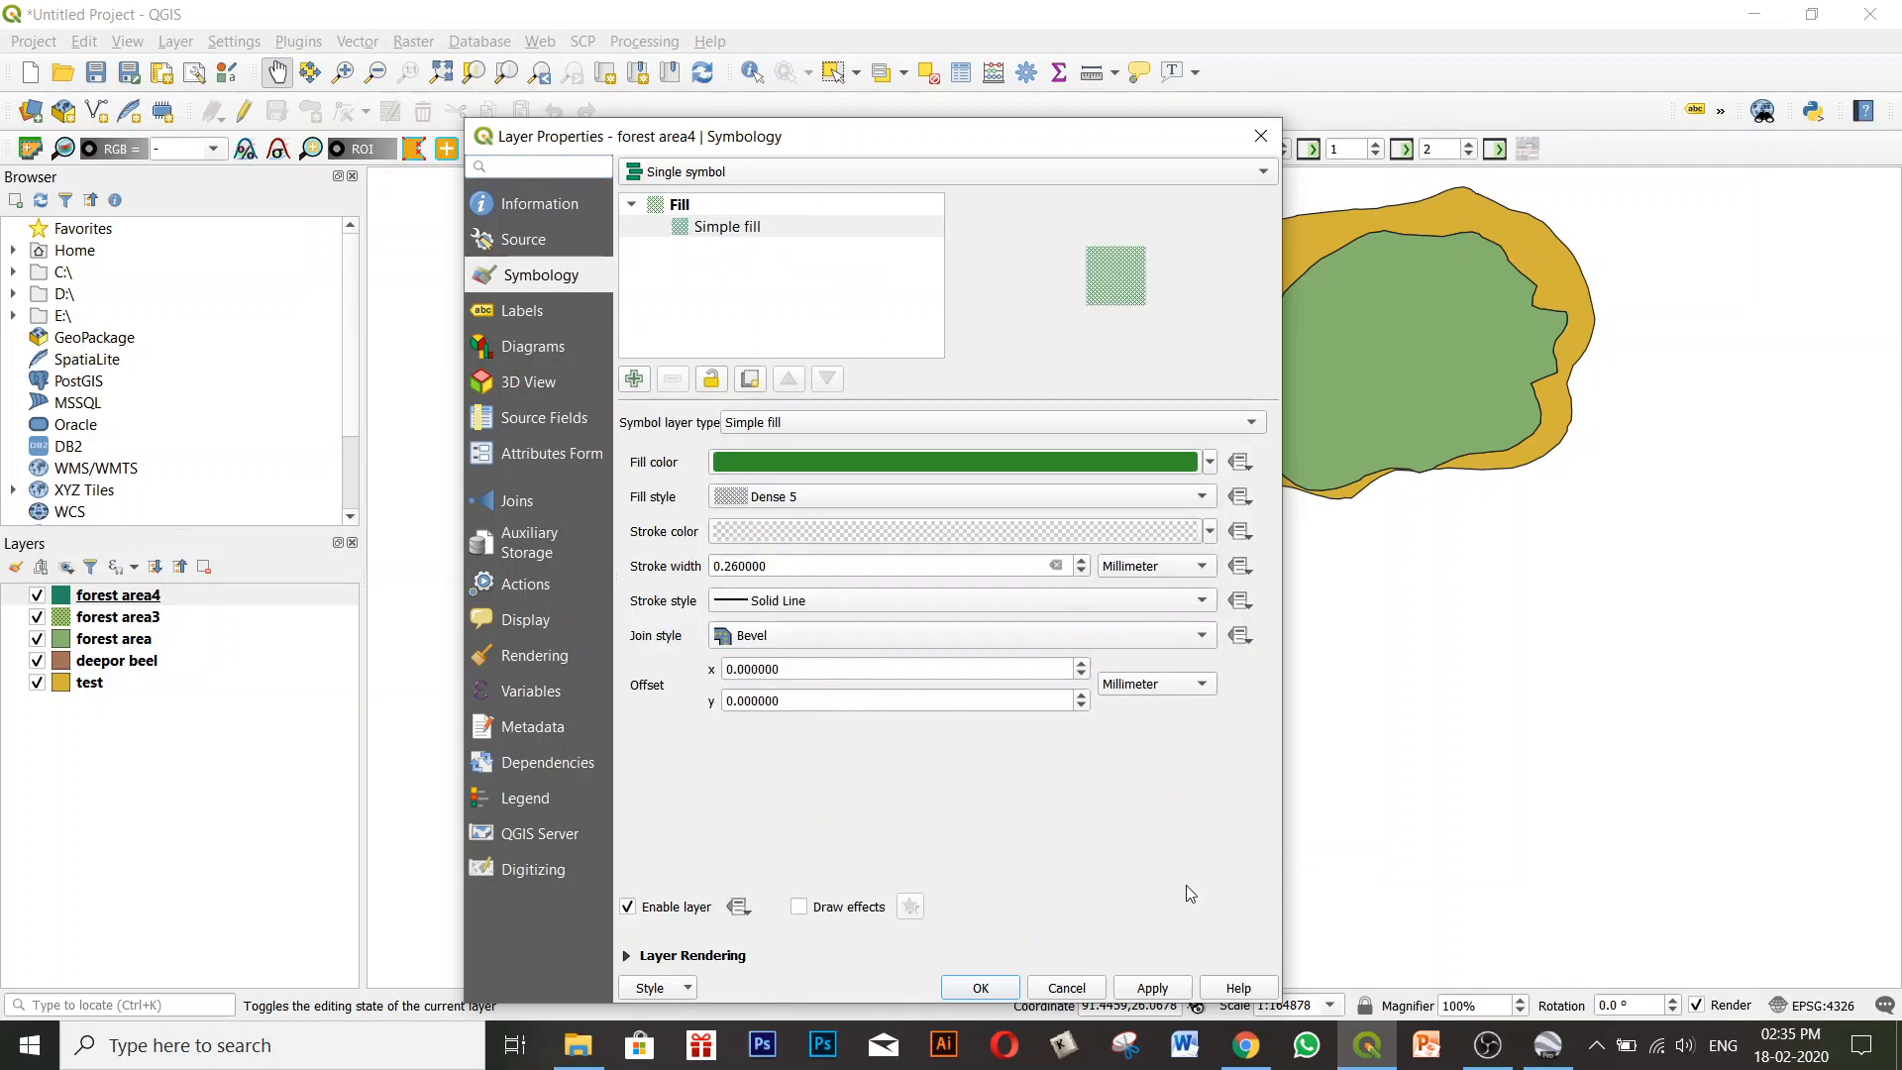
click(994, 622)
click(969, 601)
click(1152, 987)
click(981, 988)
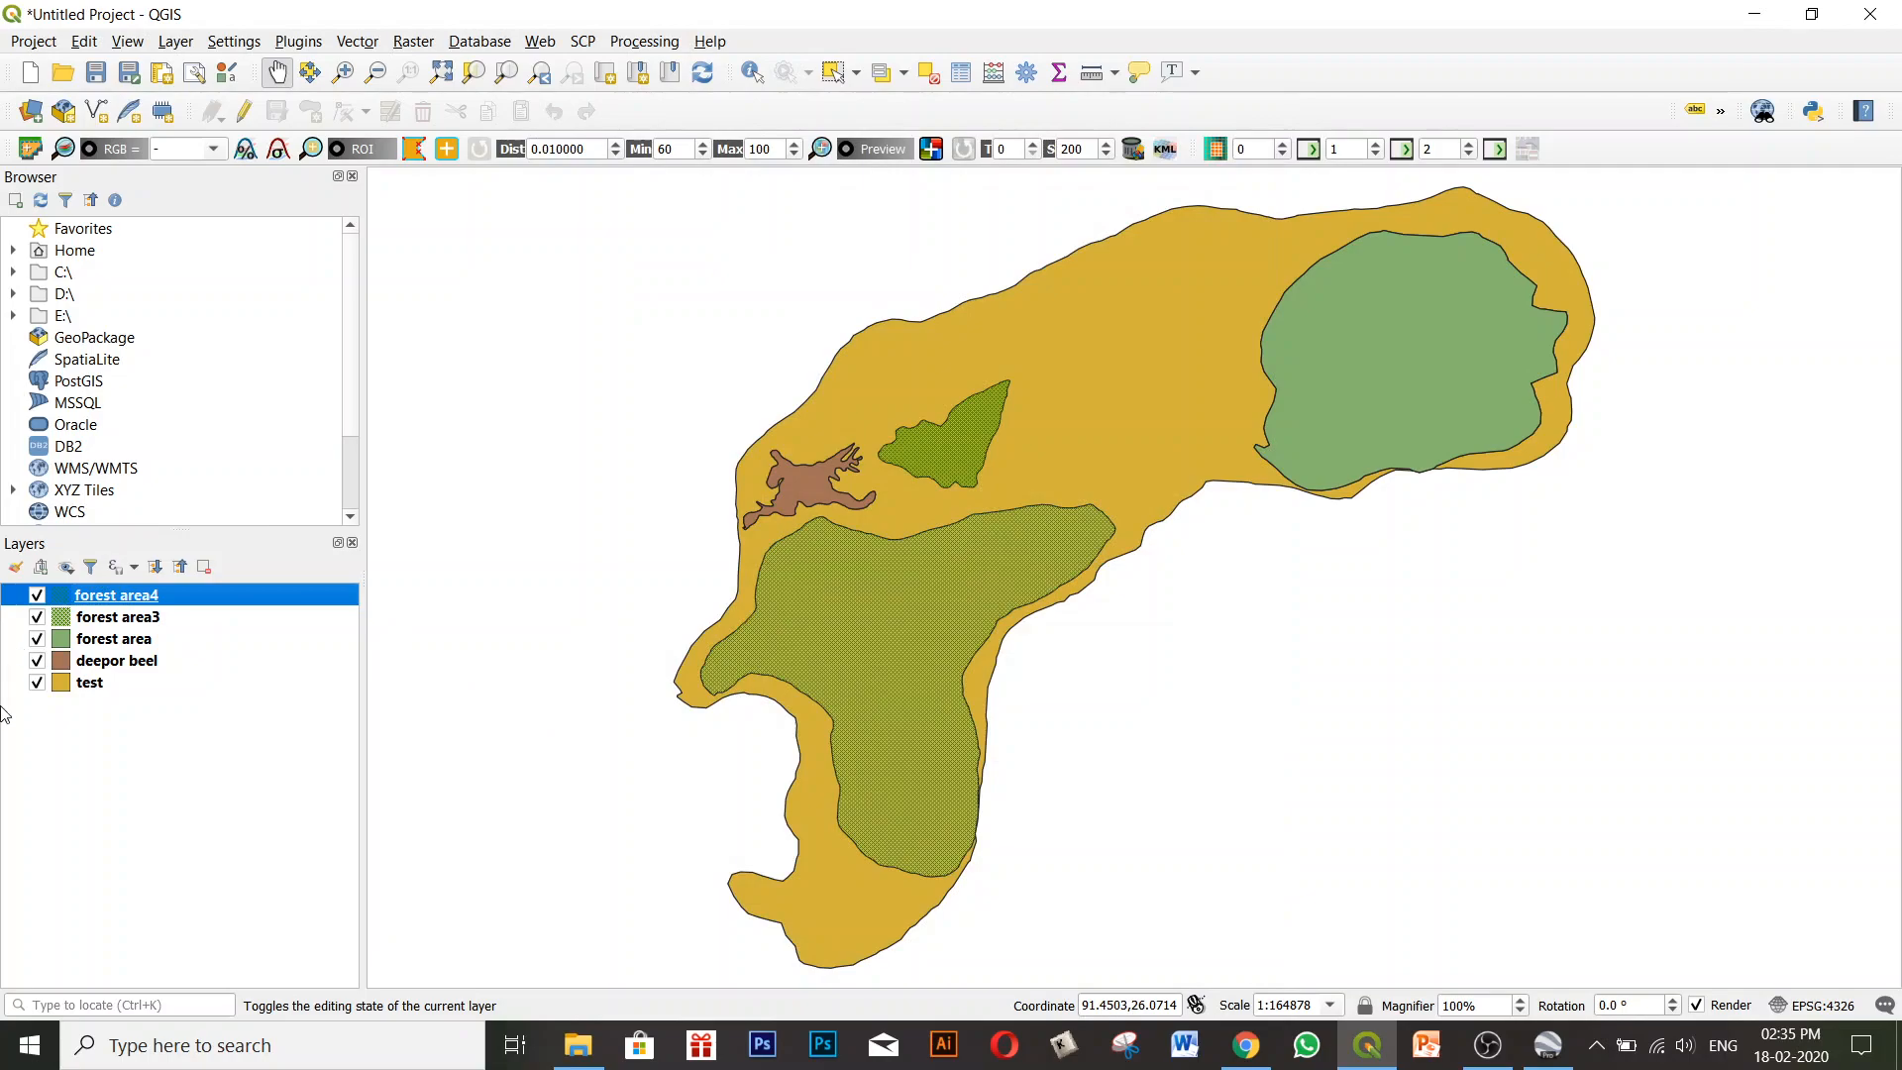
Open the forest area layer's symbology and set the fill style of its simple fill to Dense 5.
double_click(65, 618)
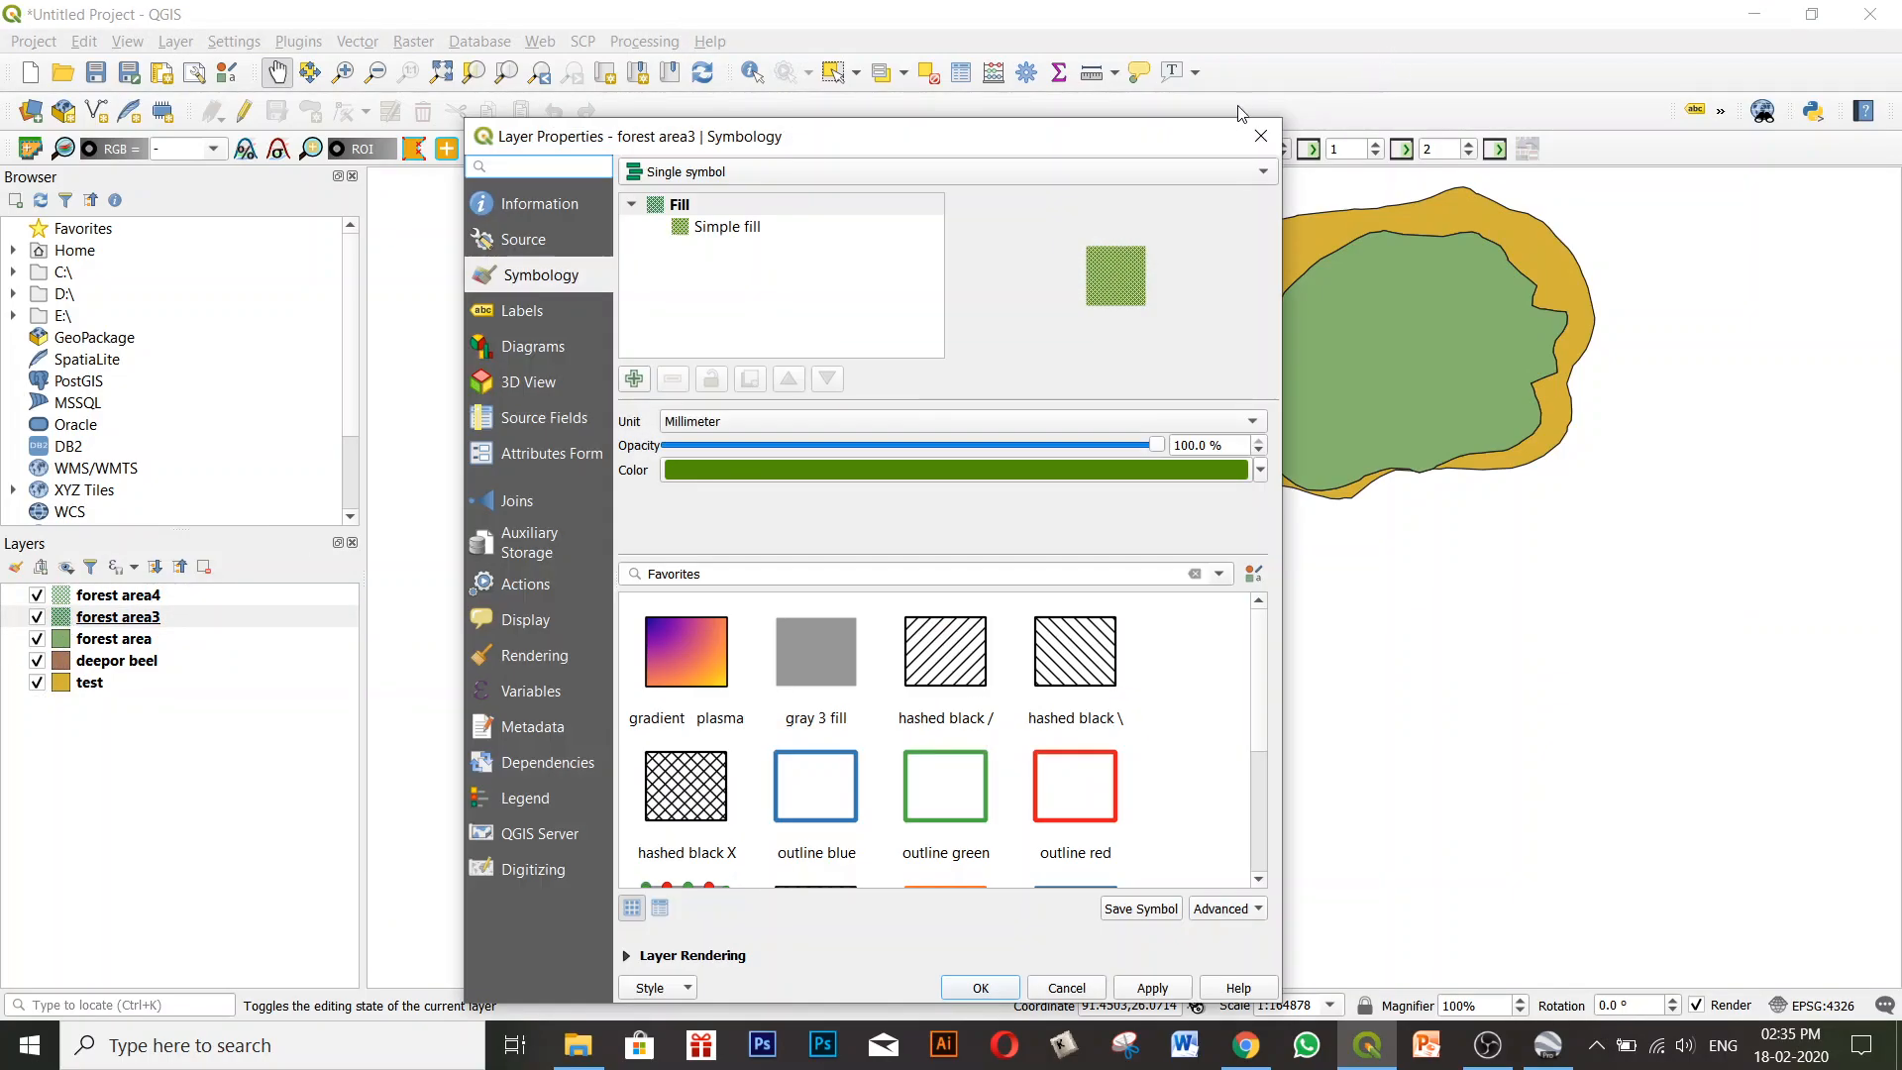
click(1261, 136)
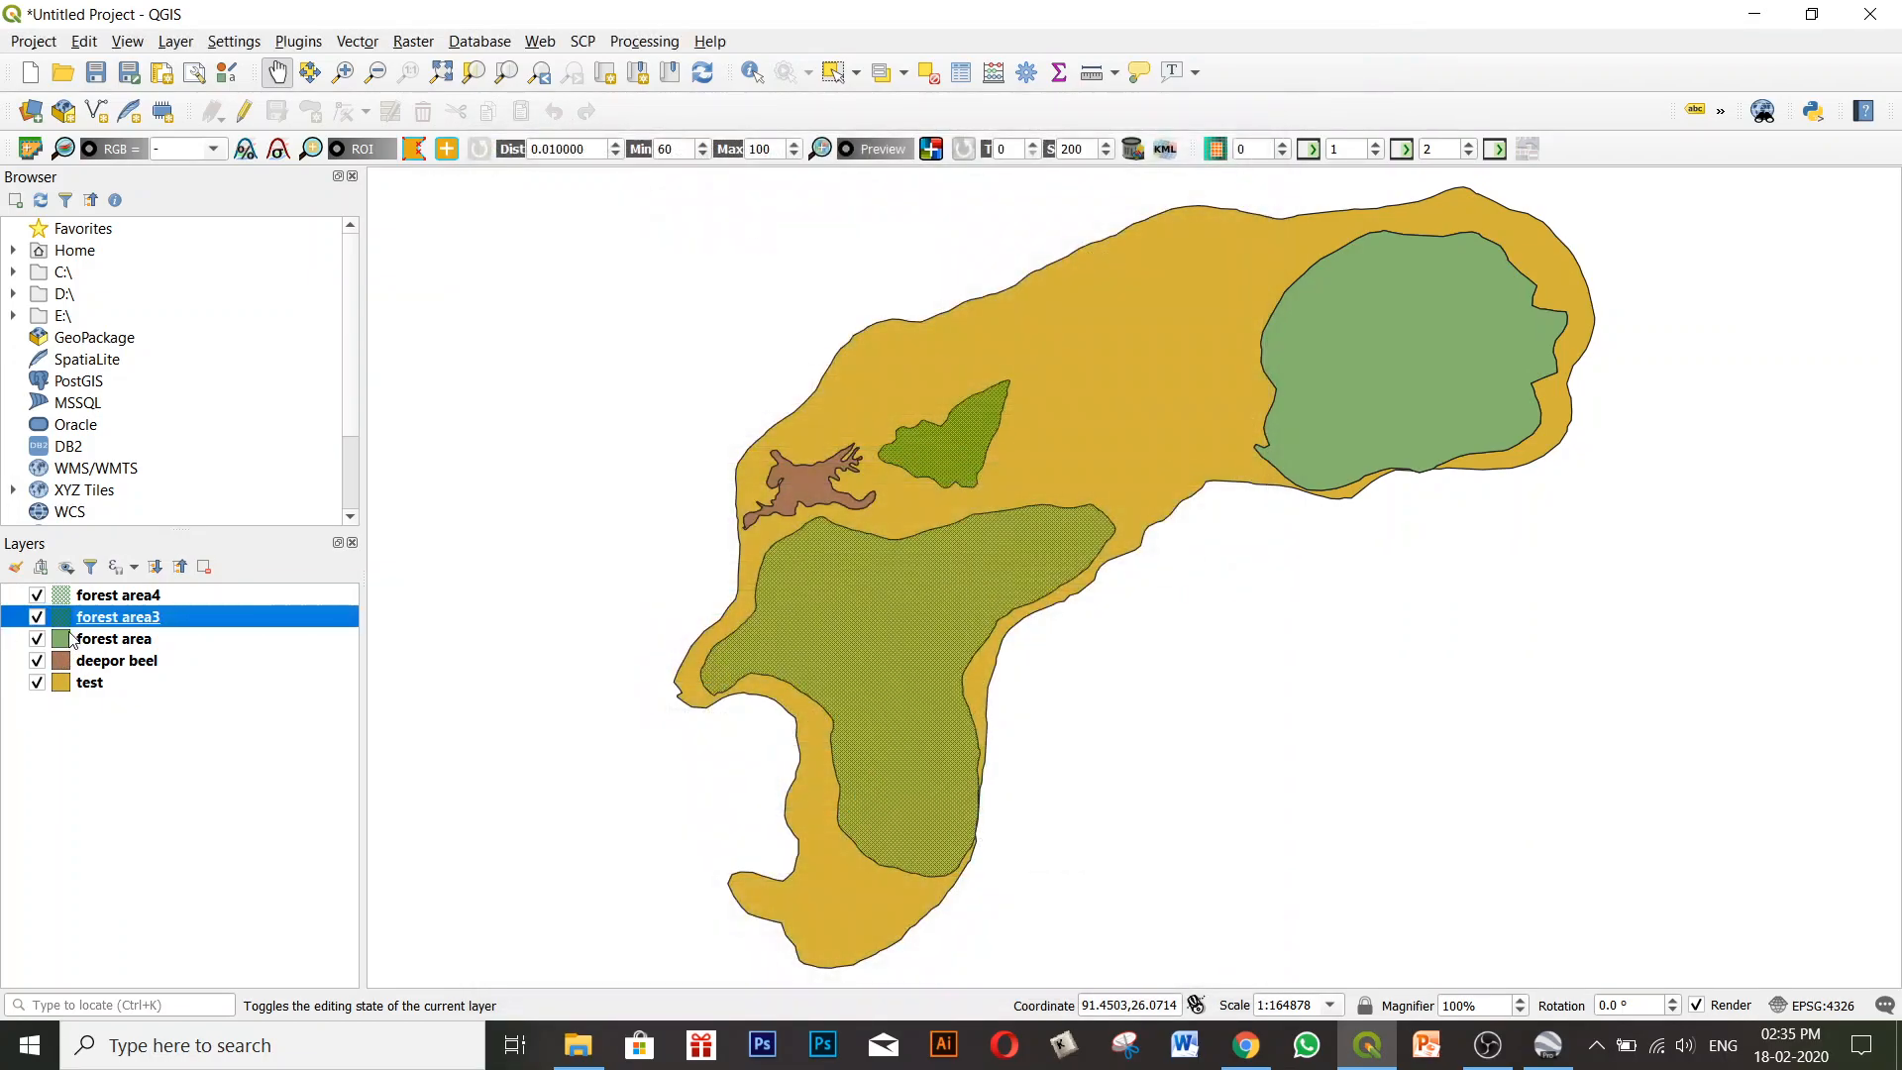
click(62, 642)
double_click(50, 638)
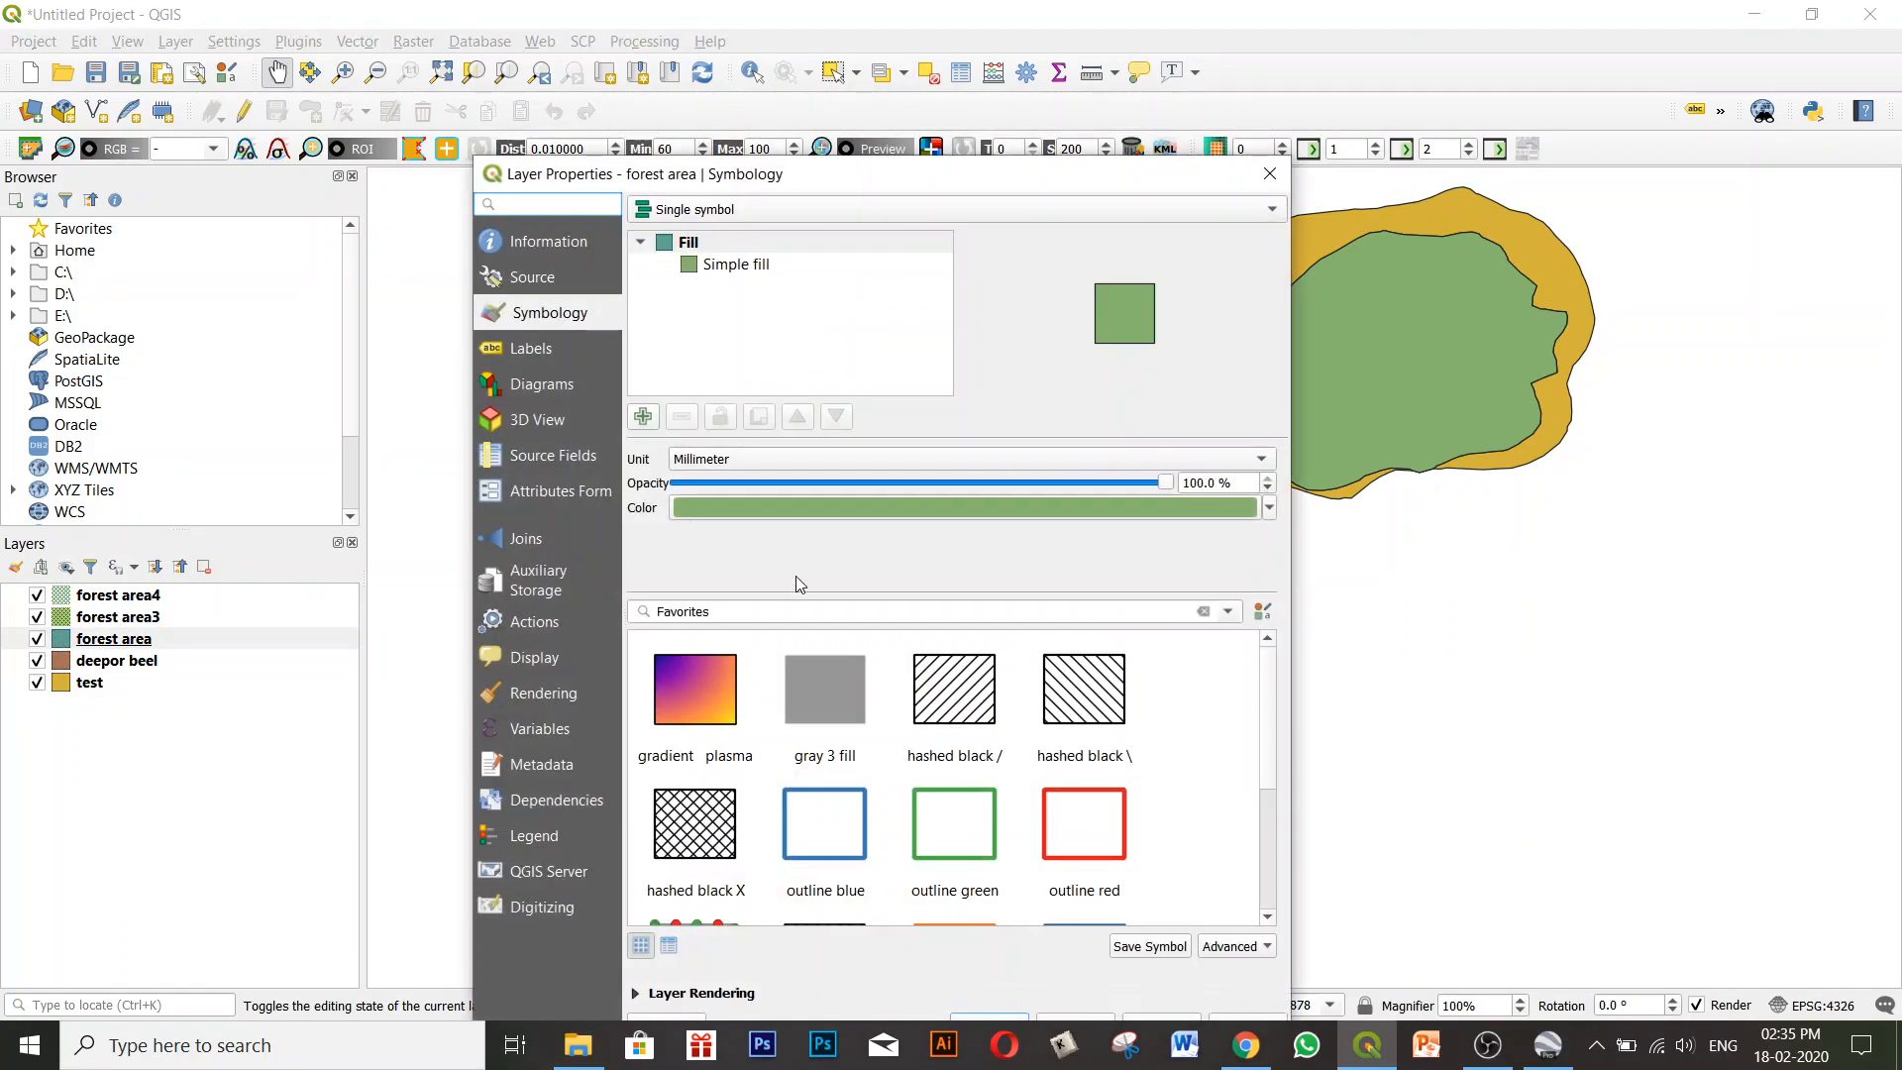
click(730, 266)
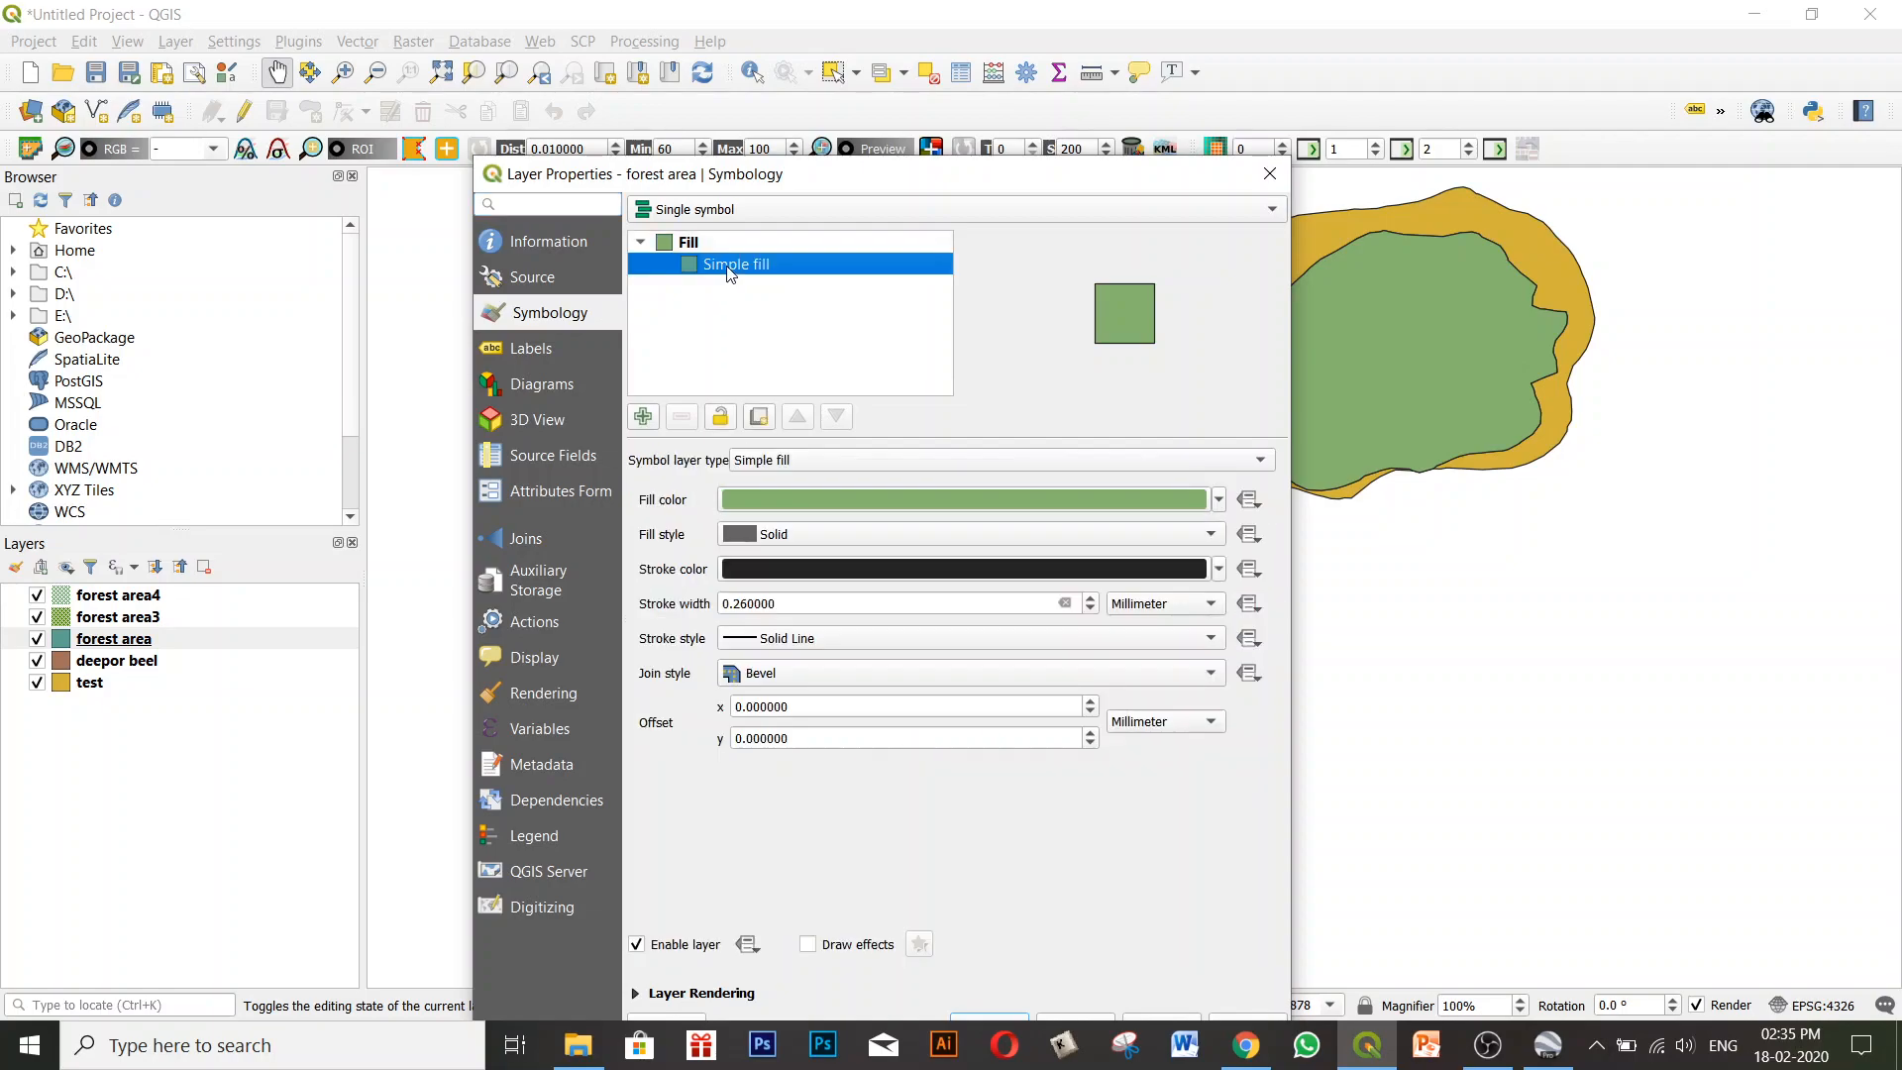
click(1117, 462)
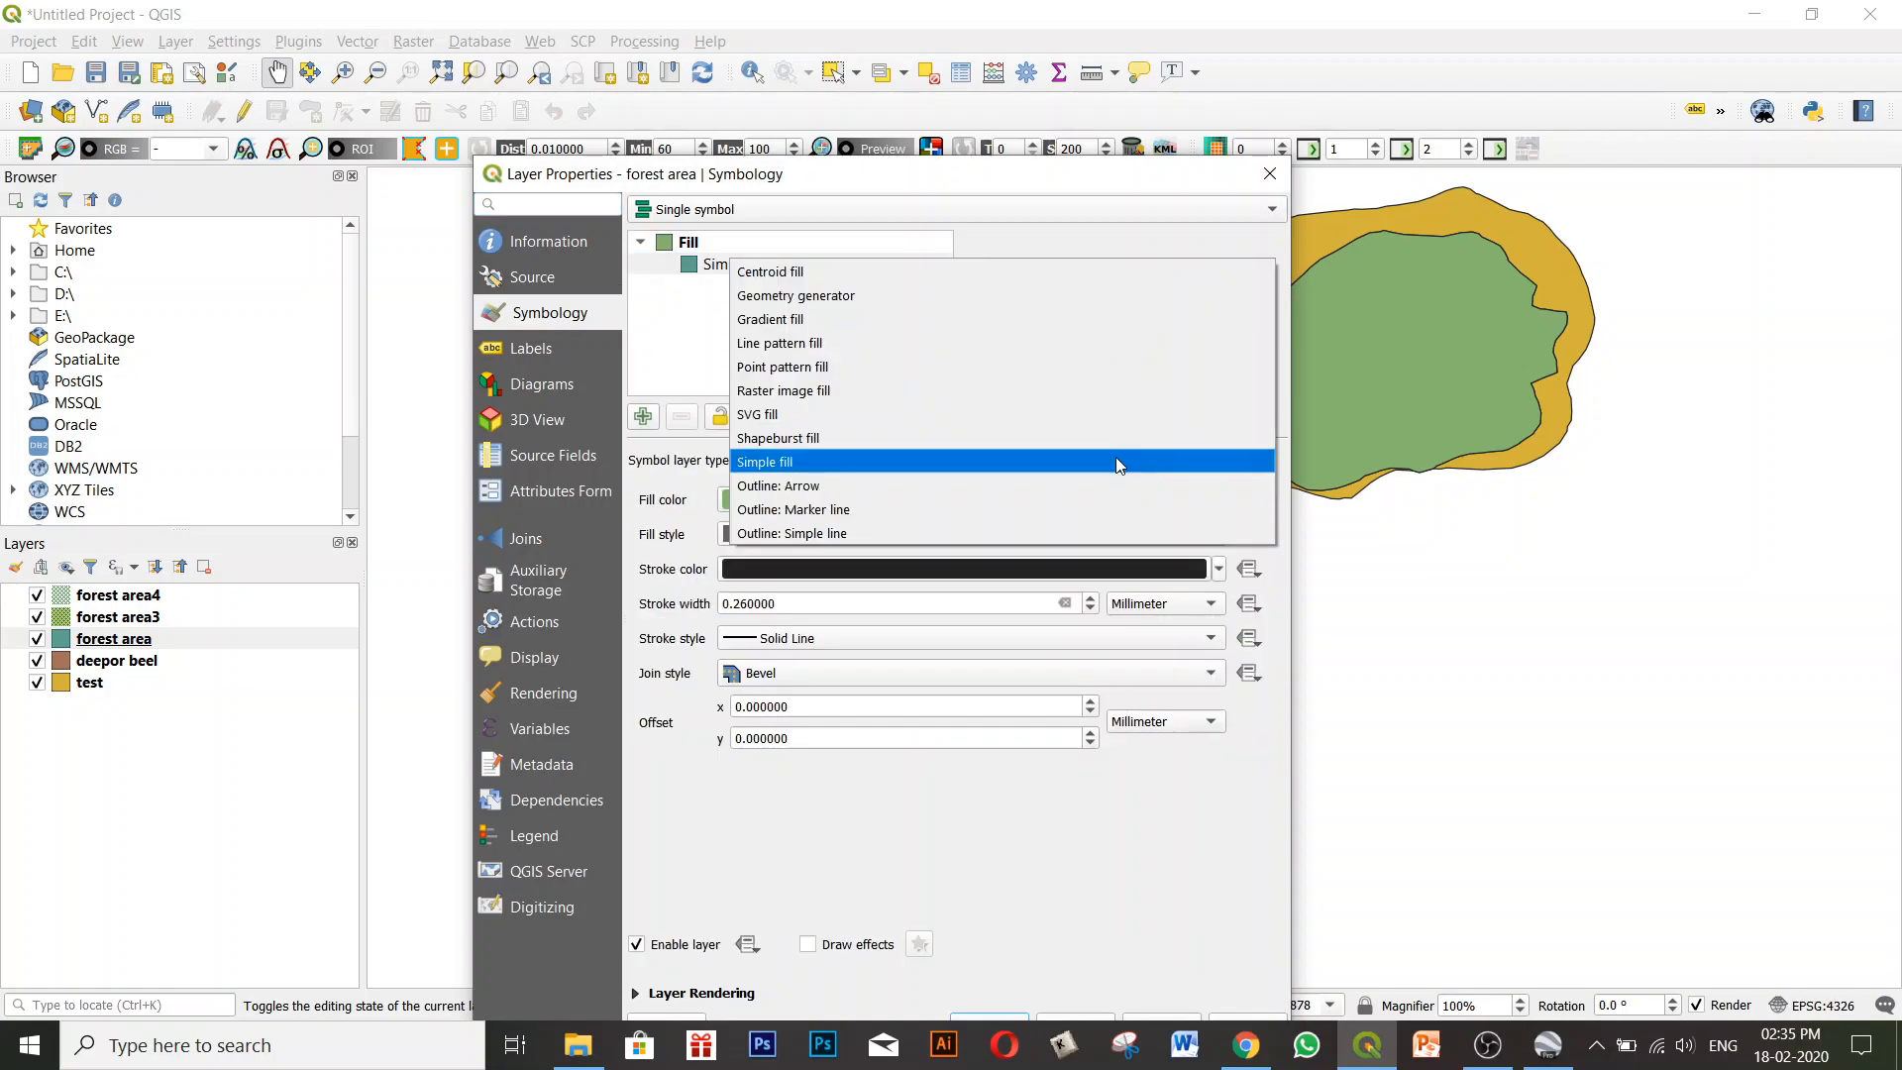
click(1118, 462)
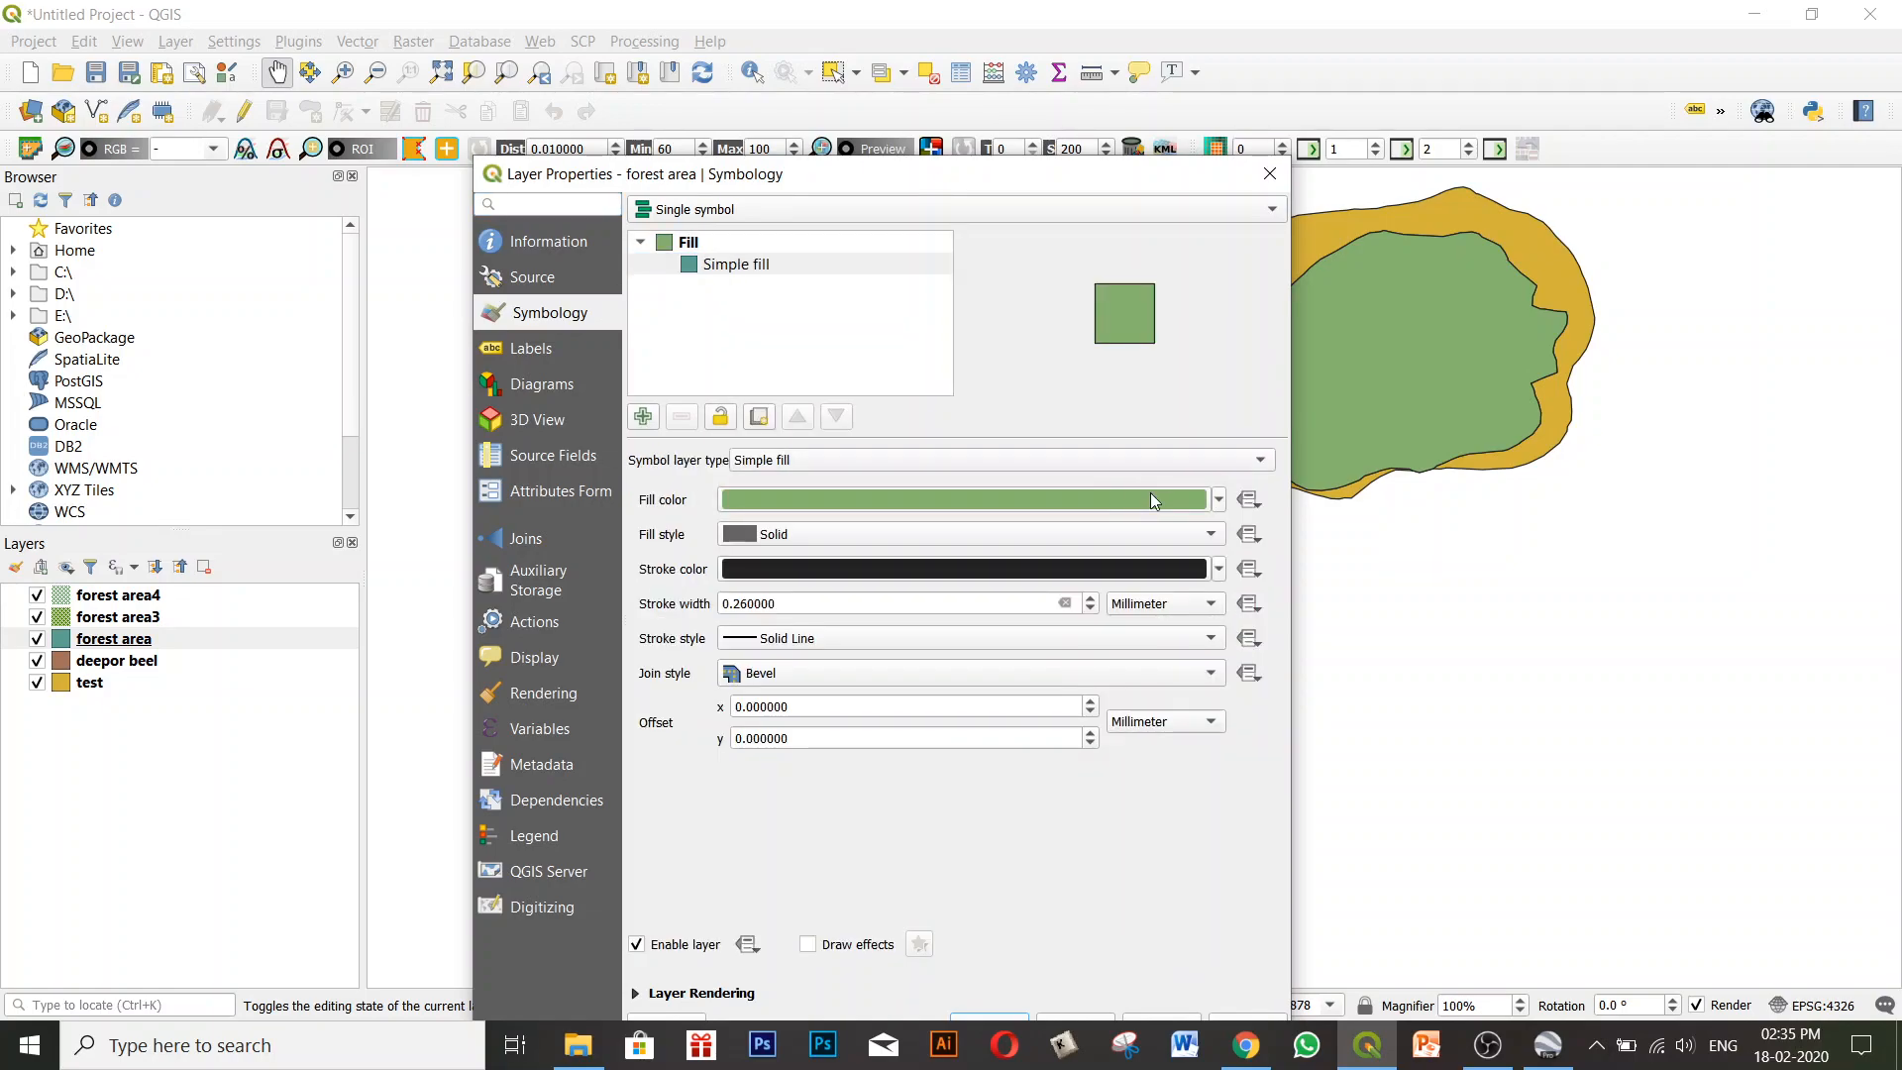
click(1178, 496)
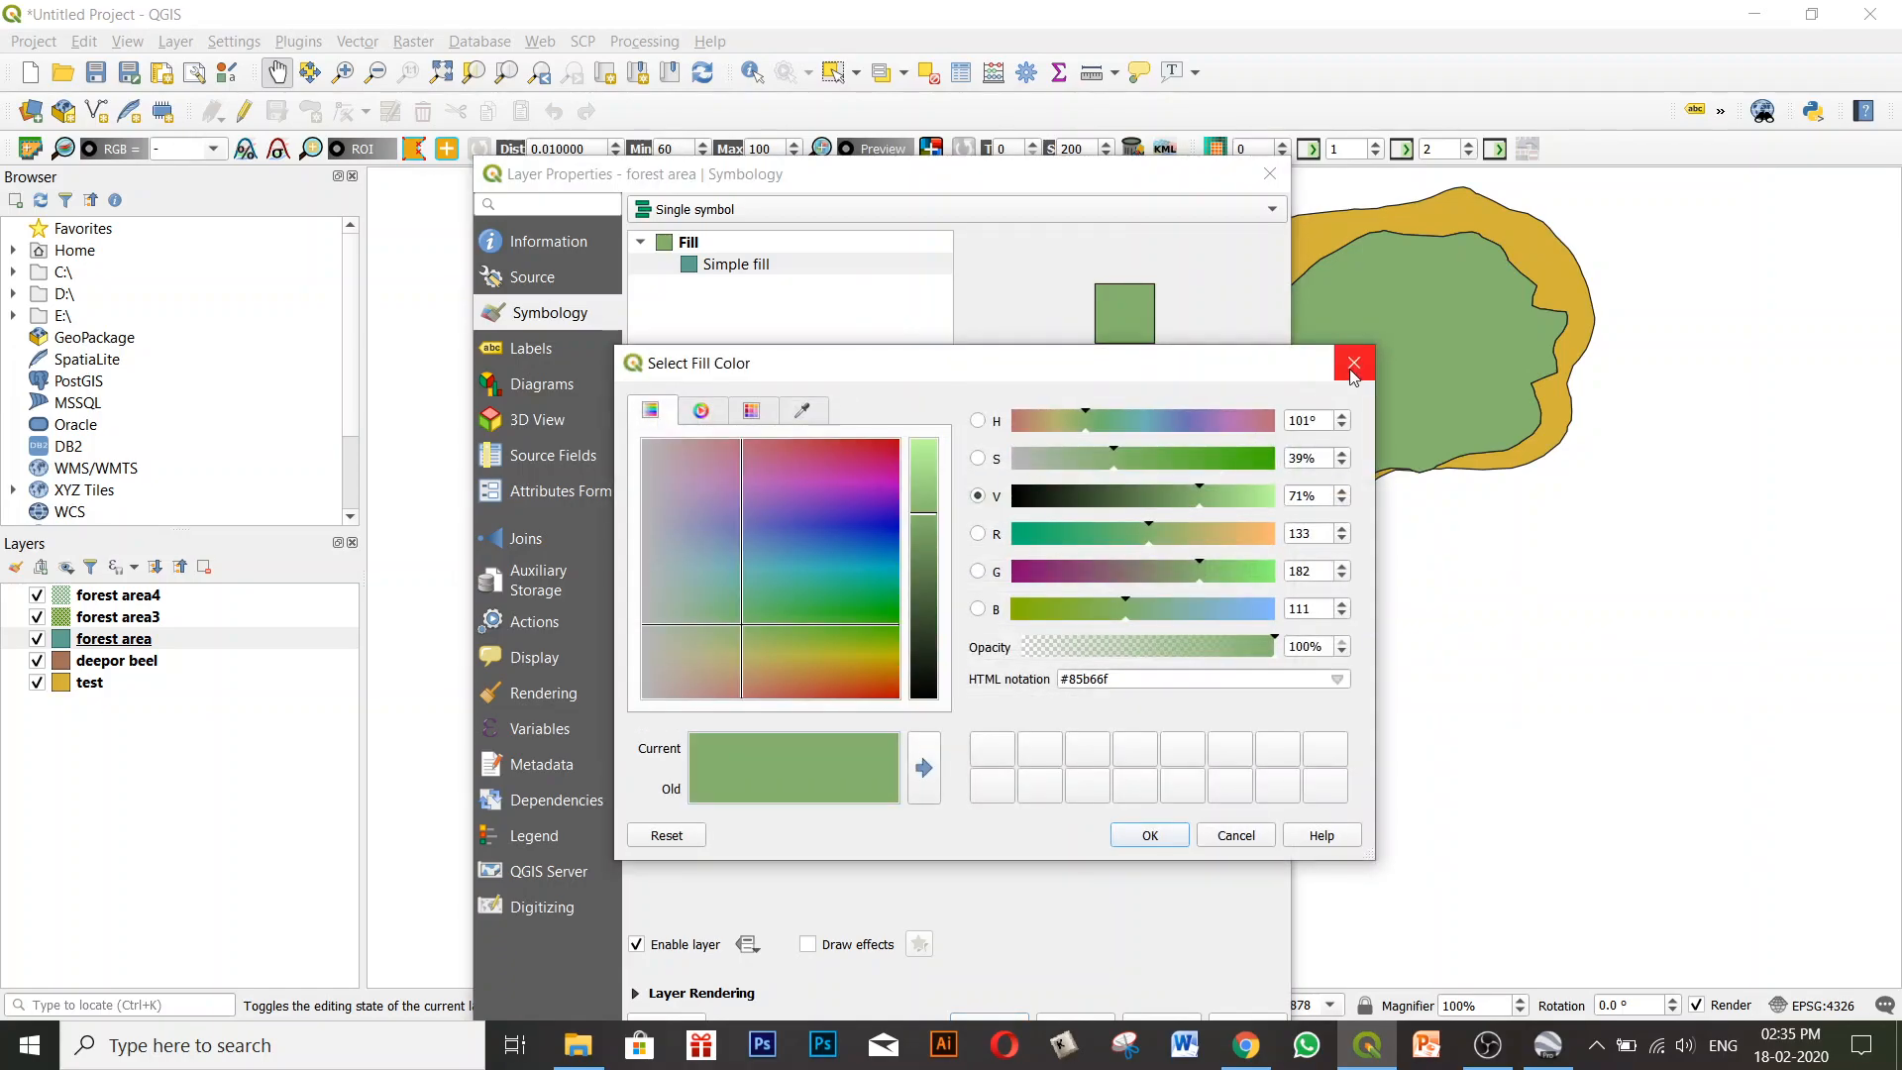
click(1354, 364)
click(1174, 539)
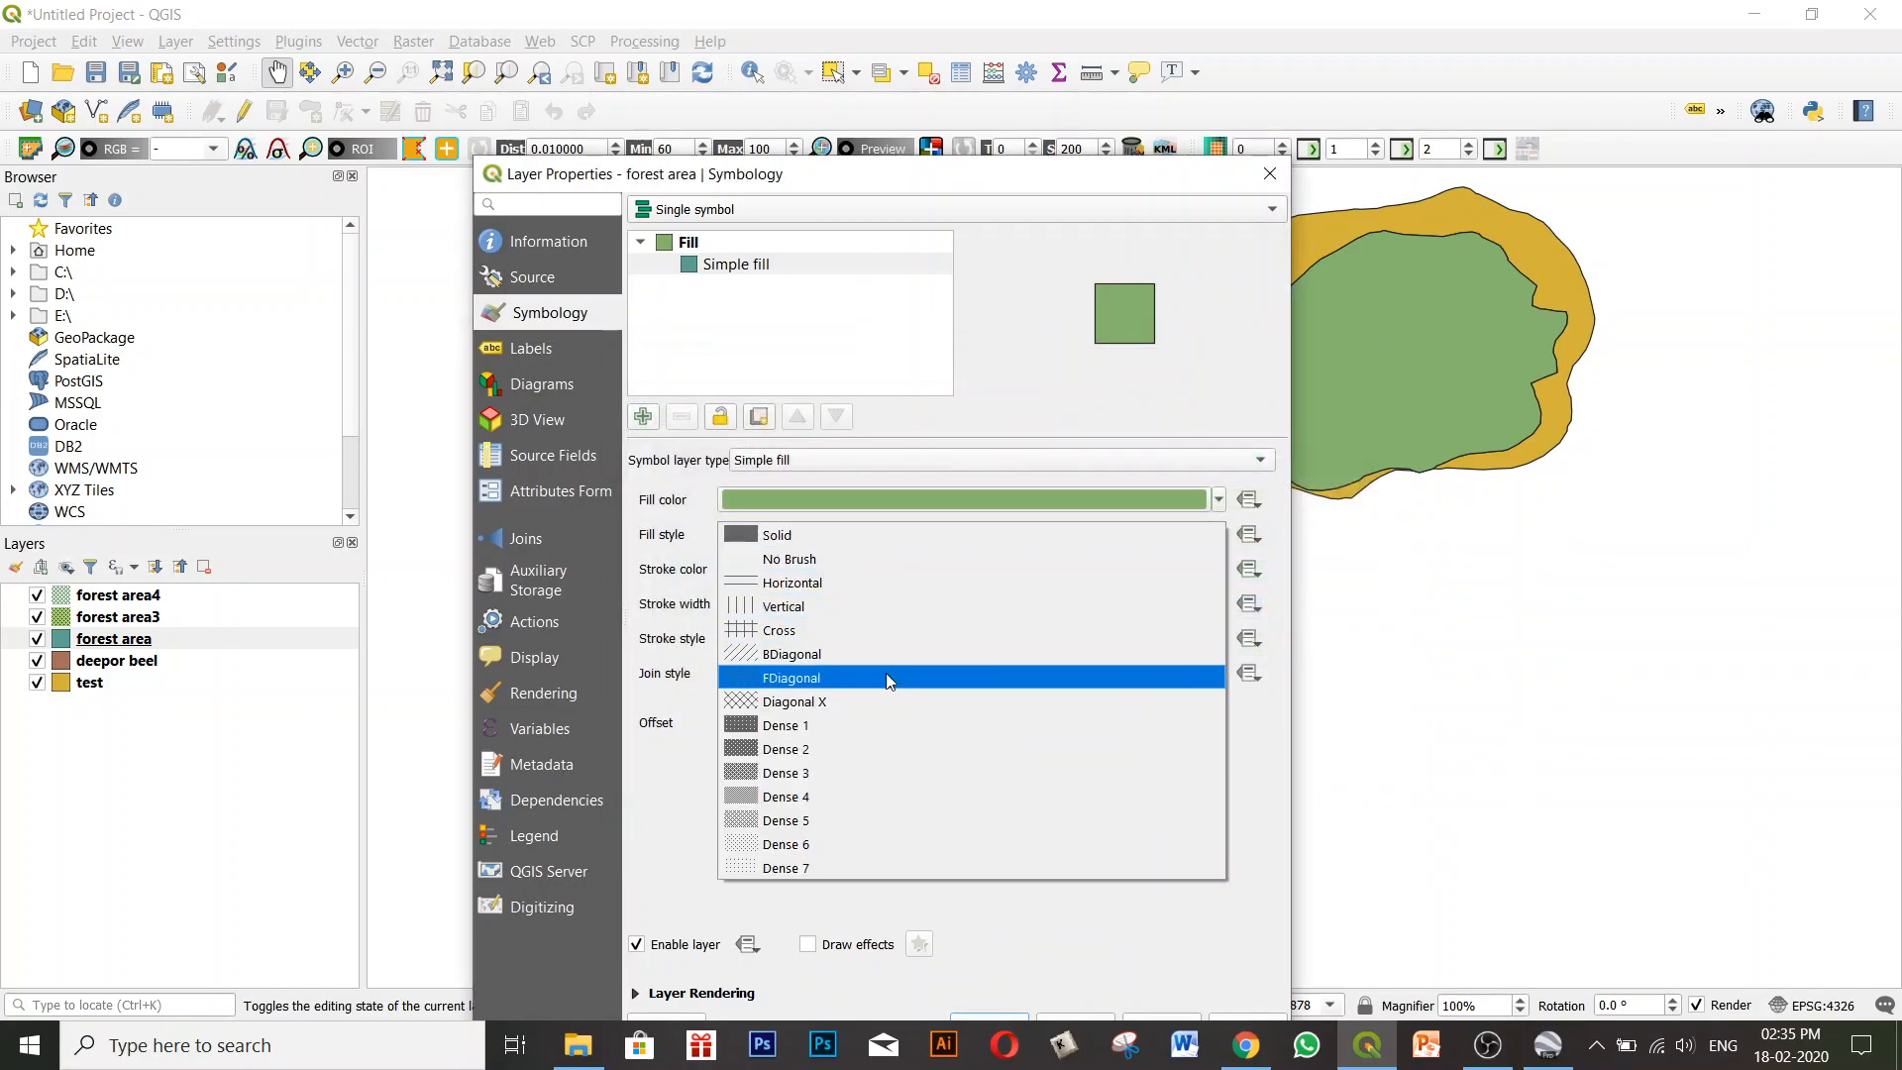
click(852, 821)
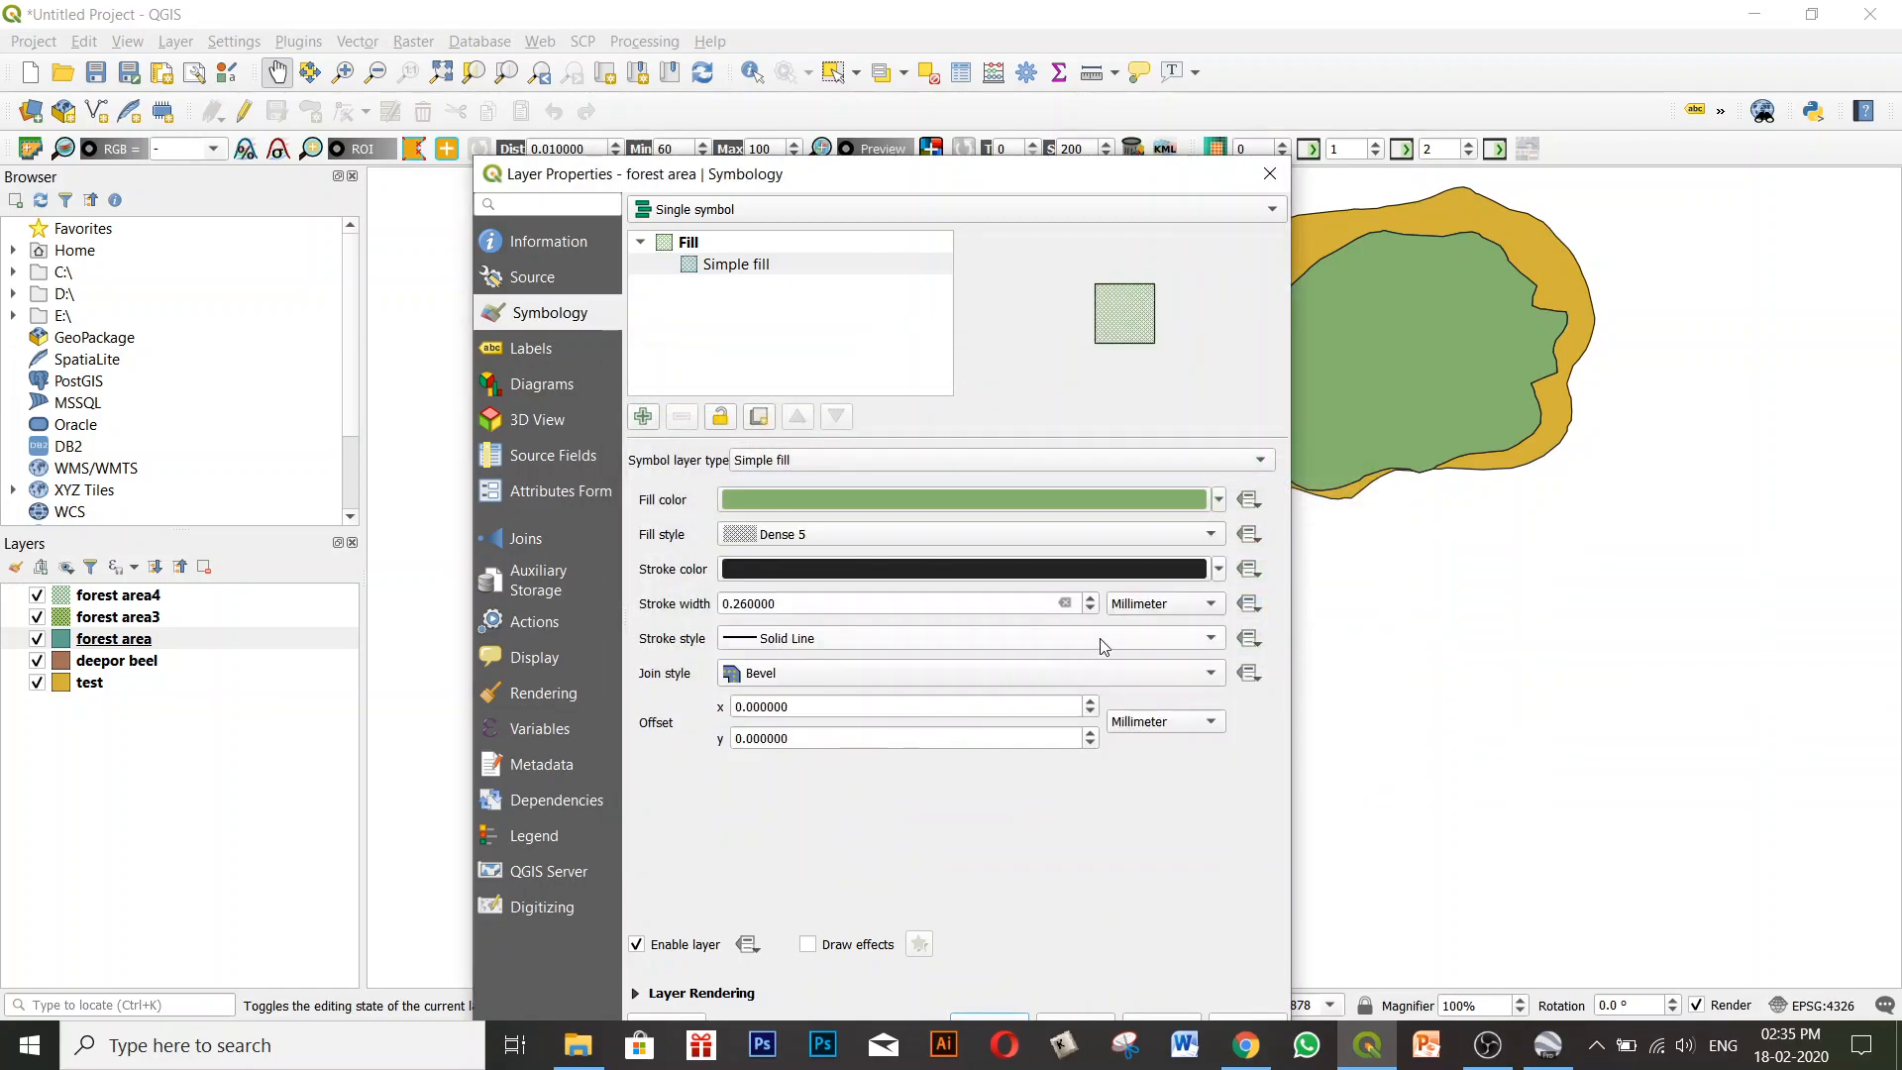
Make the stroke colour of the forest area layer's simple fill transparent.
click(1154, 570)
click(1363, 373)
click(1219, 570)
click(771, 502)
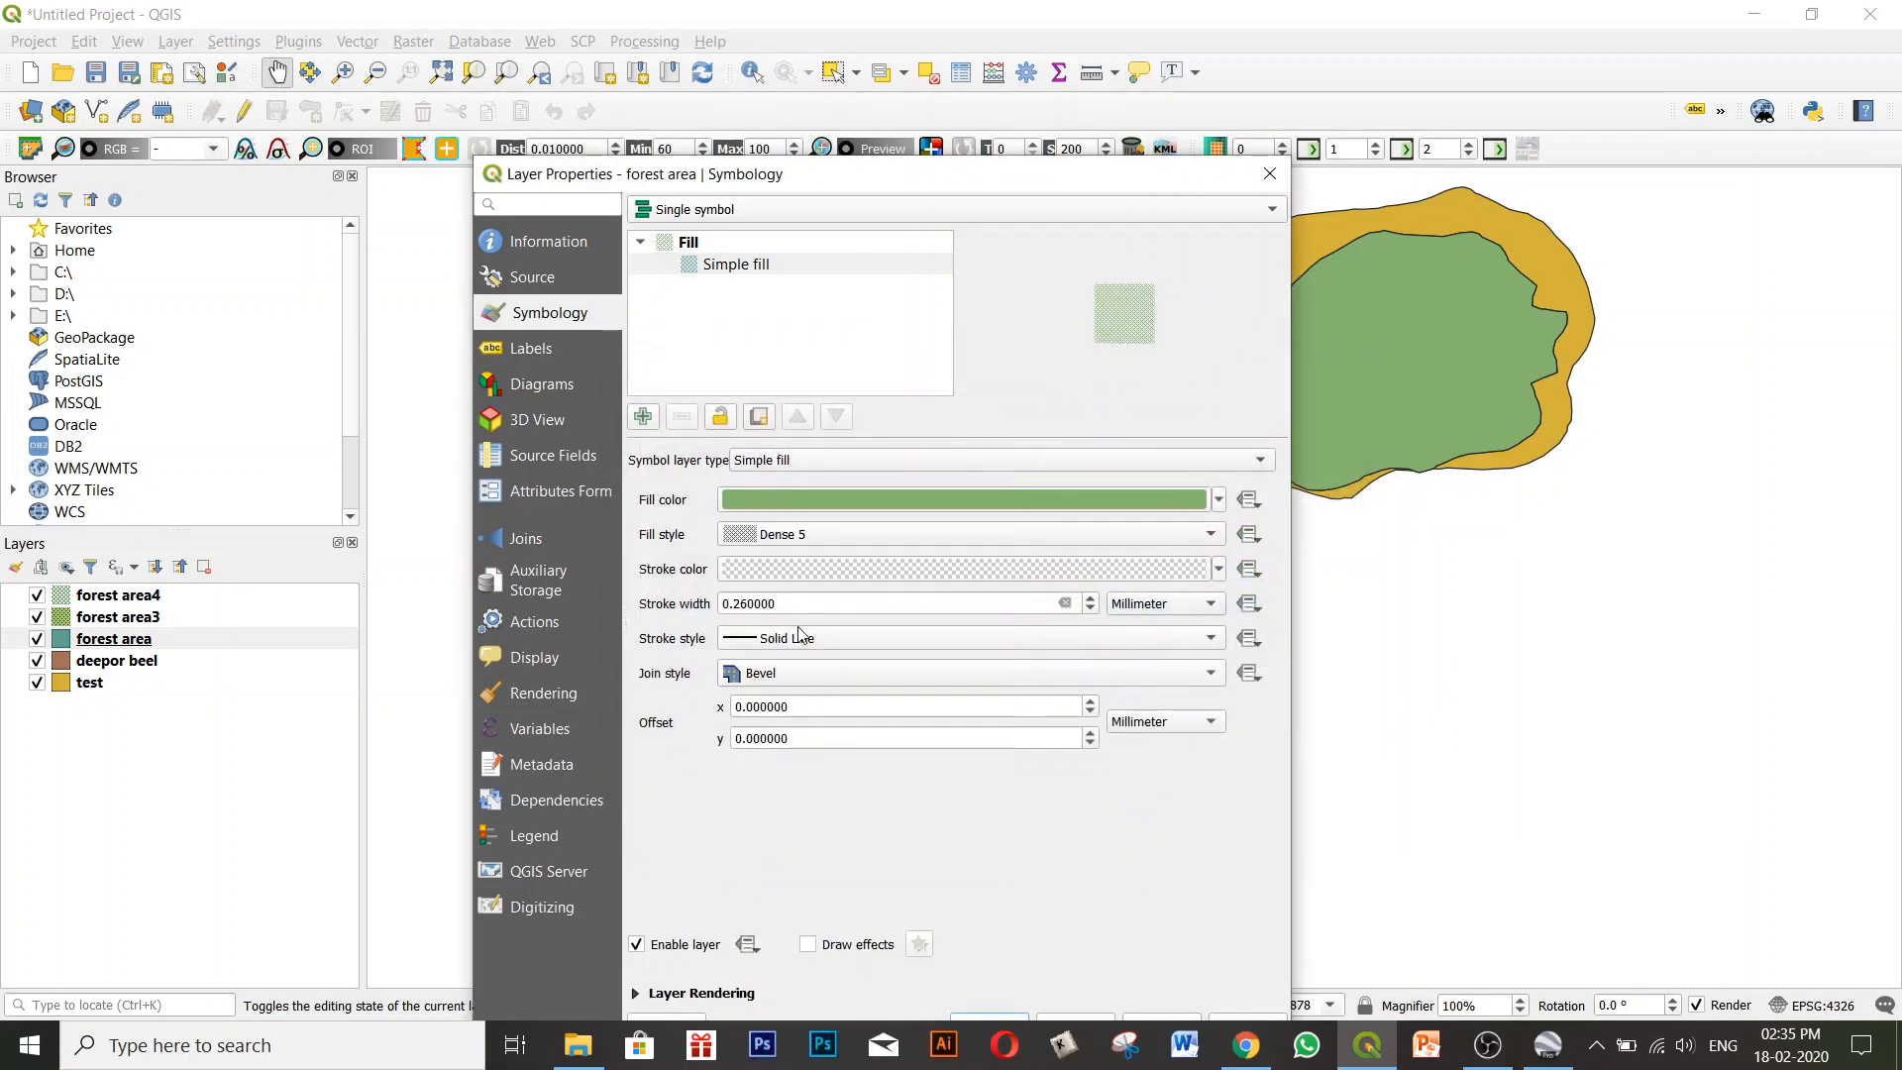
Set the stroke style of the forest area layer's simple fill to No Pen, apply it and close the layer properties.
click(797, 632)
click(816, 663)
click(860, 682)
click(860, 676)
drag(1065, 182, 1043, 51)
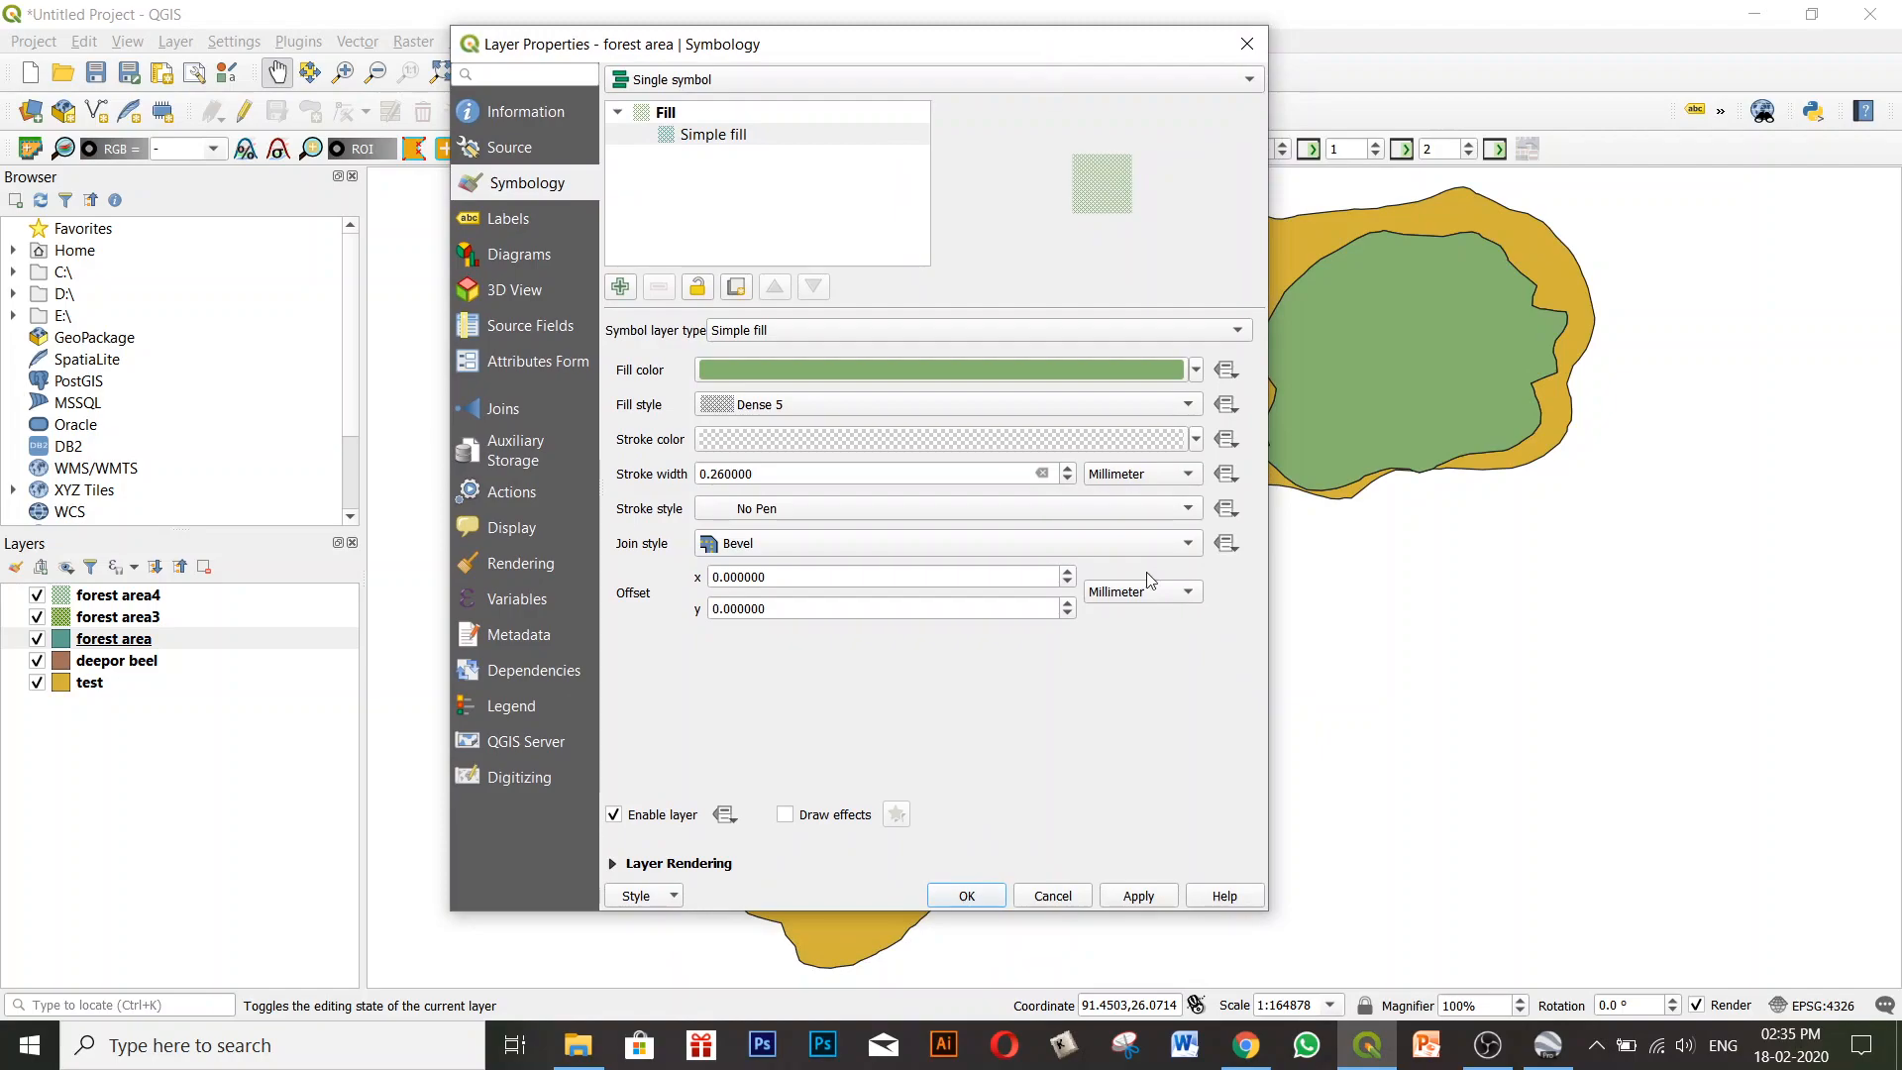
click(1127, 896)
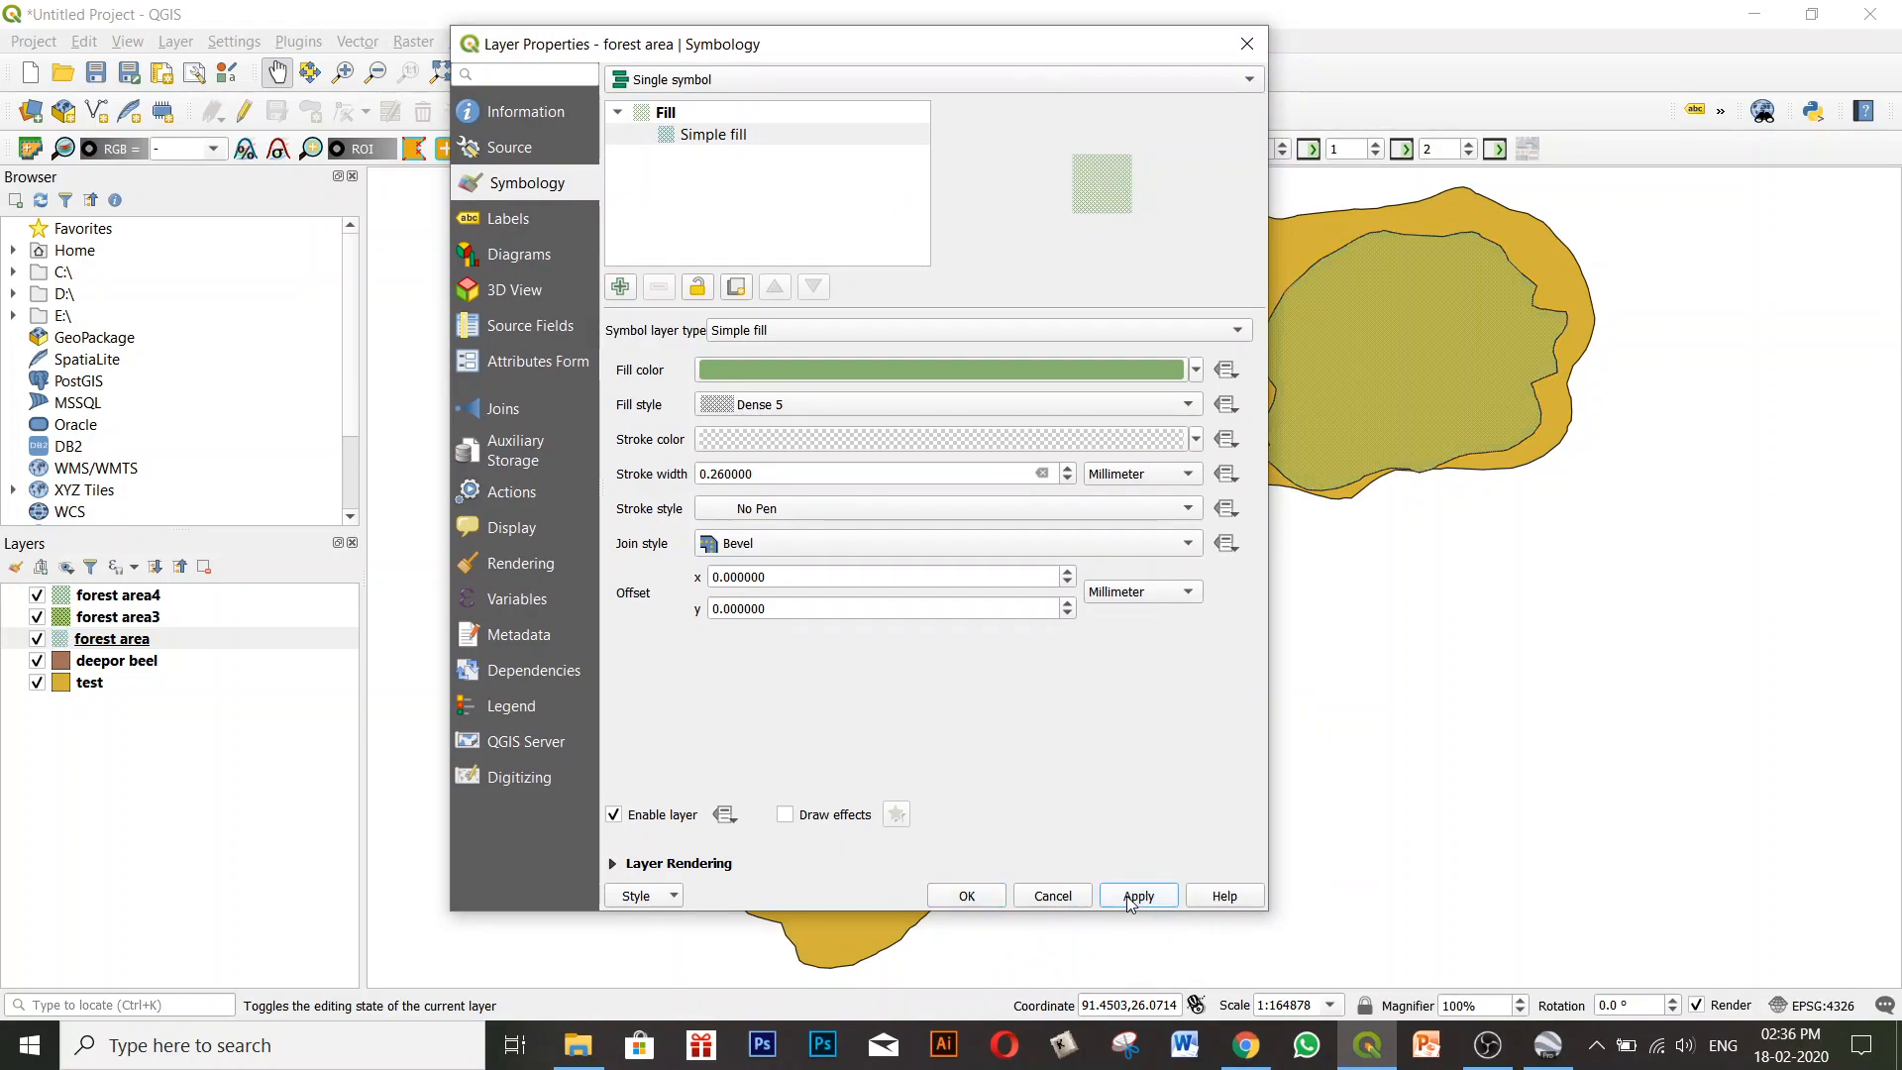
click(659, 117)
click(696, 142)
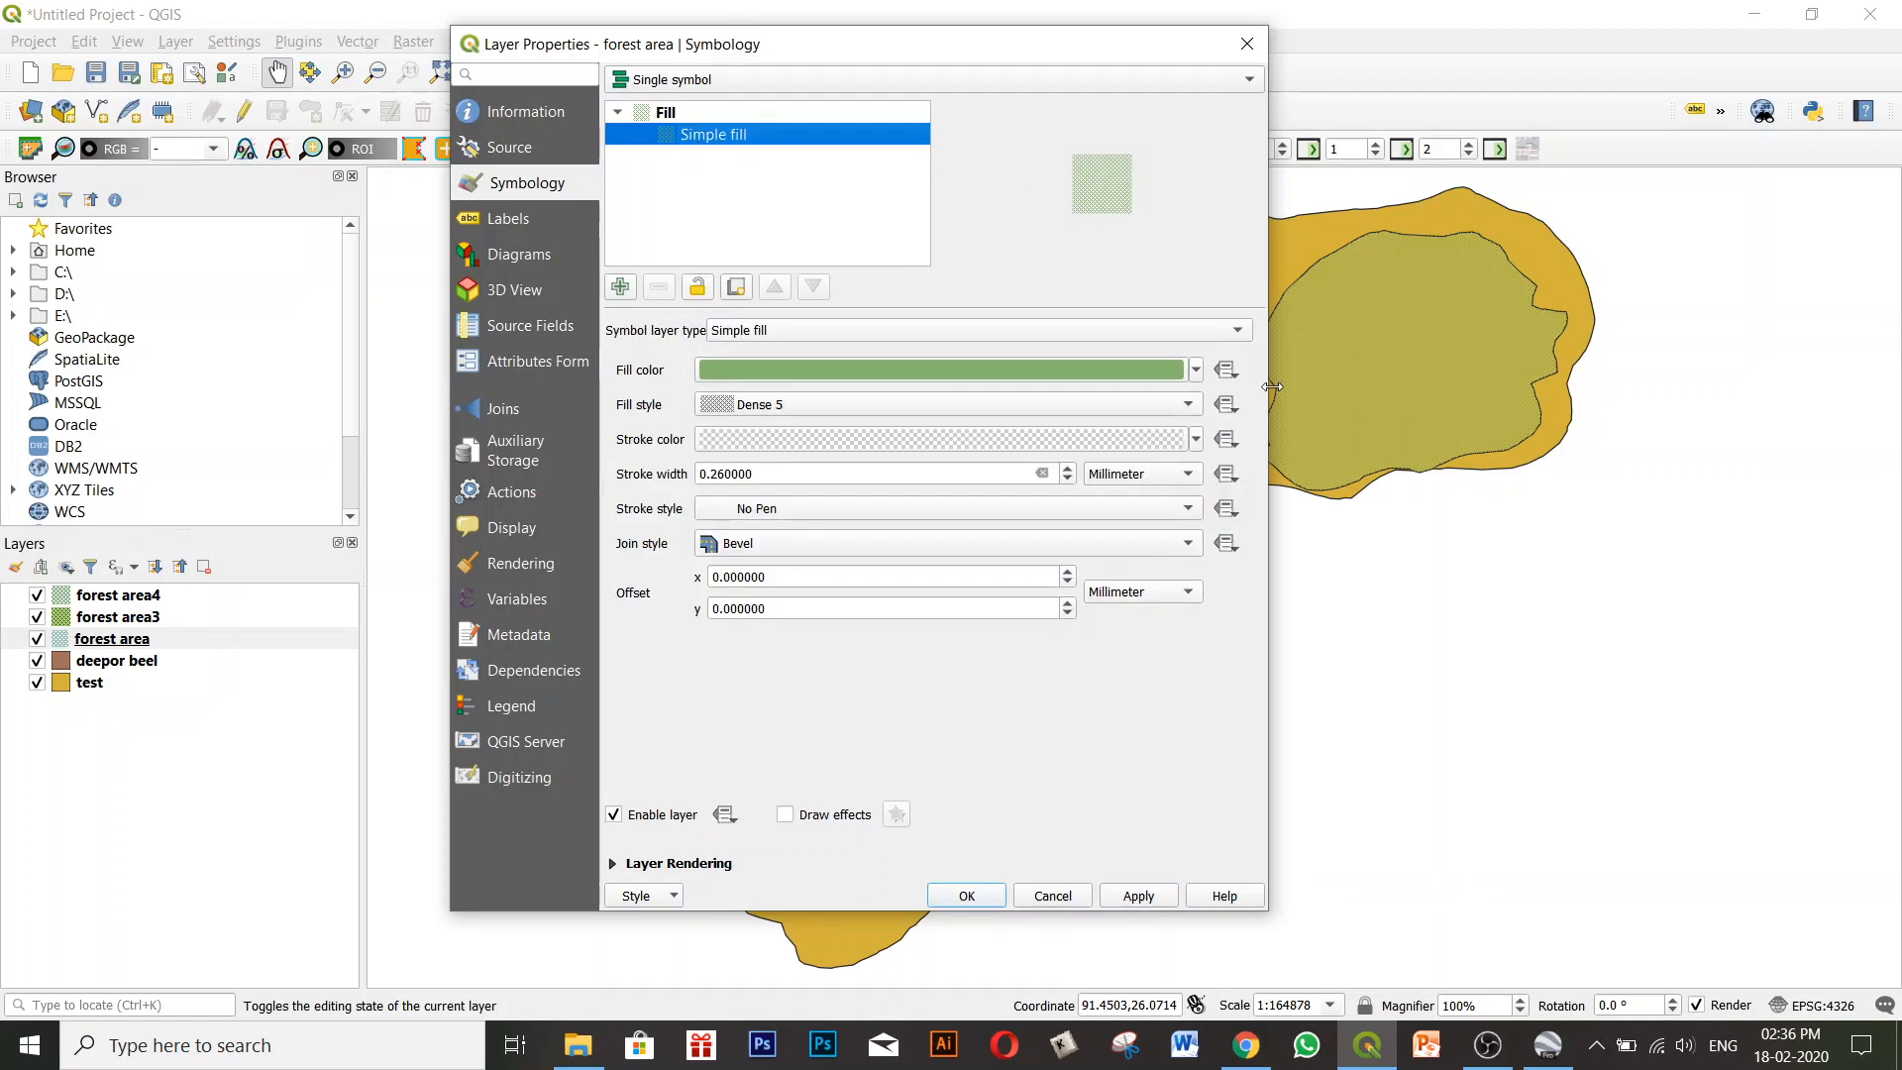
click(991, 896)
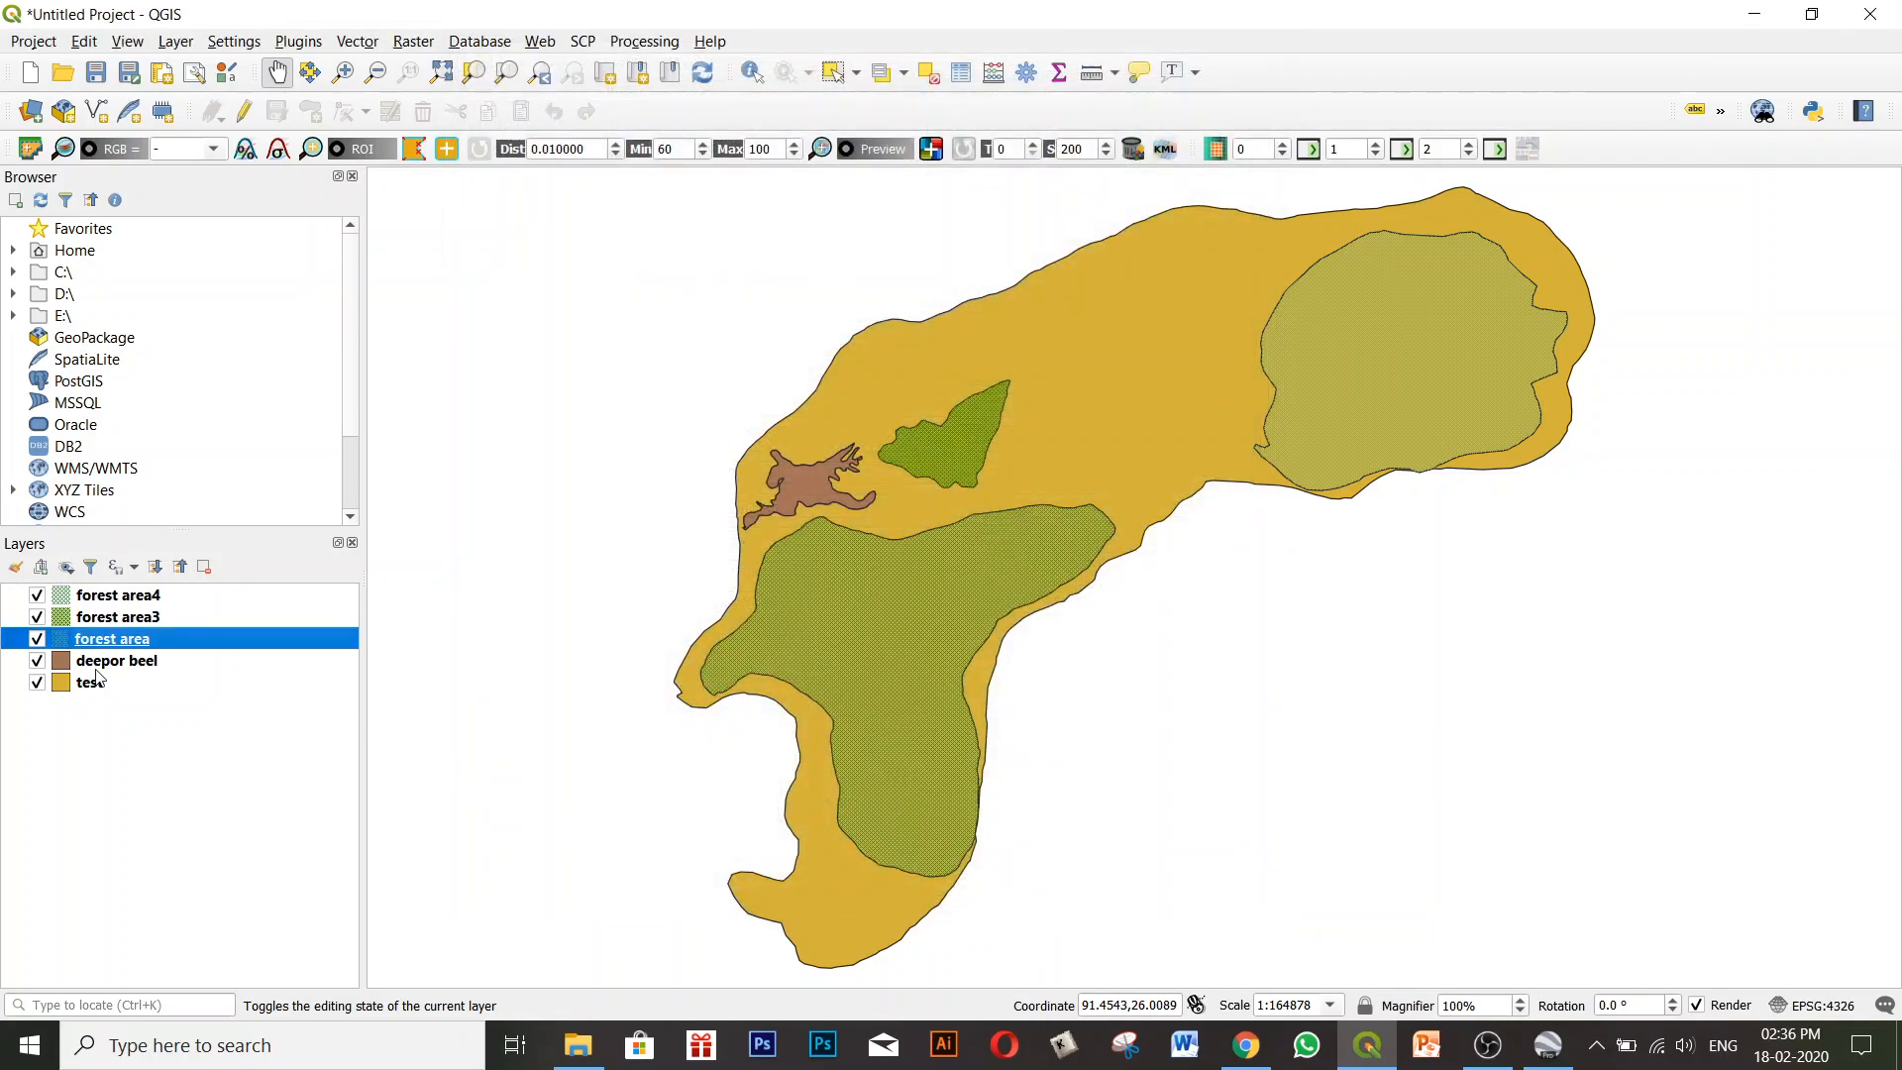
Give the deepor beel layer's simple fill the recent bright blue colour and the Dense 3 fill style.
click(67, 660)
double_click(68, 660)
click(689, 135)
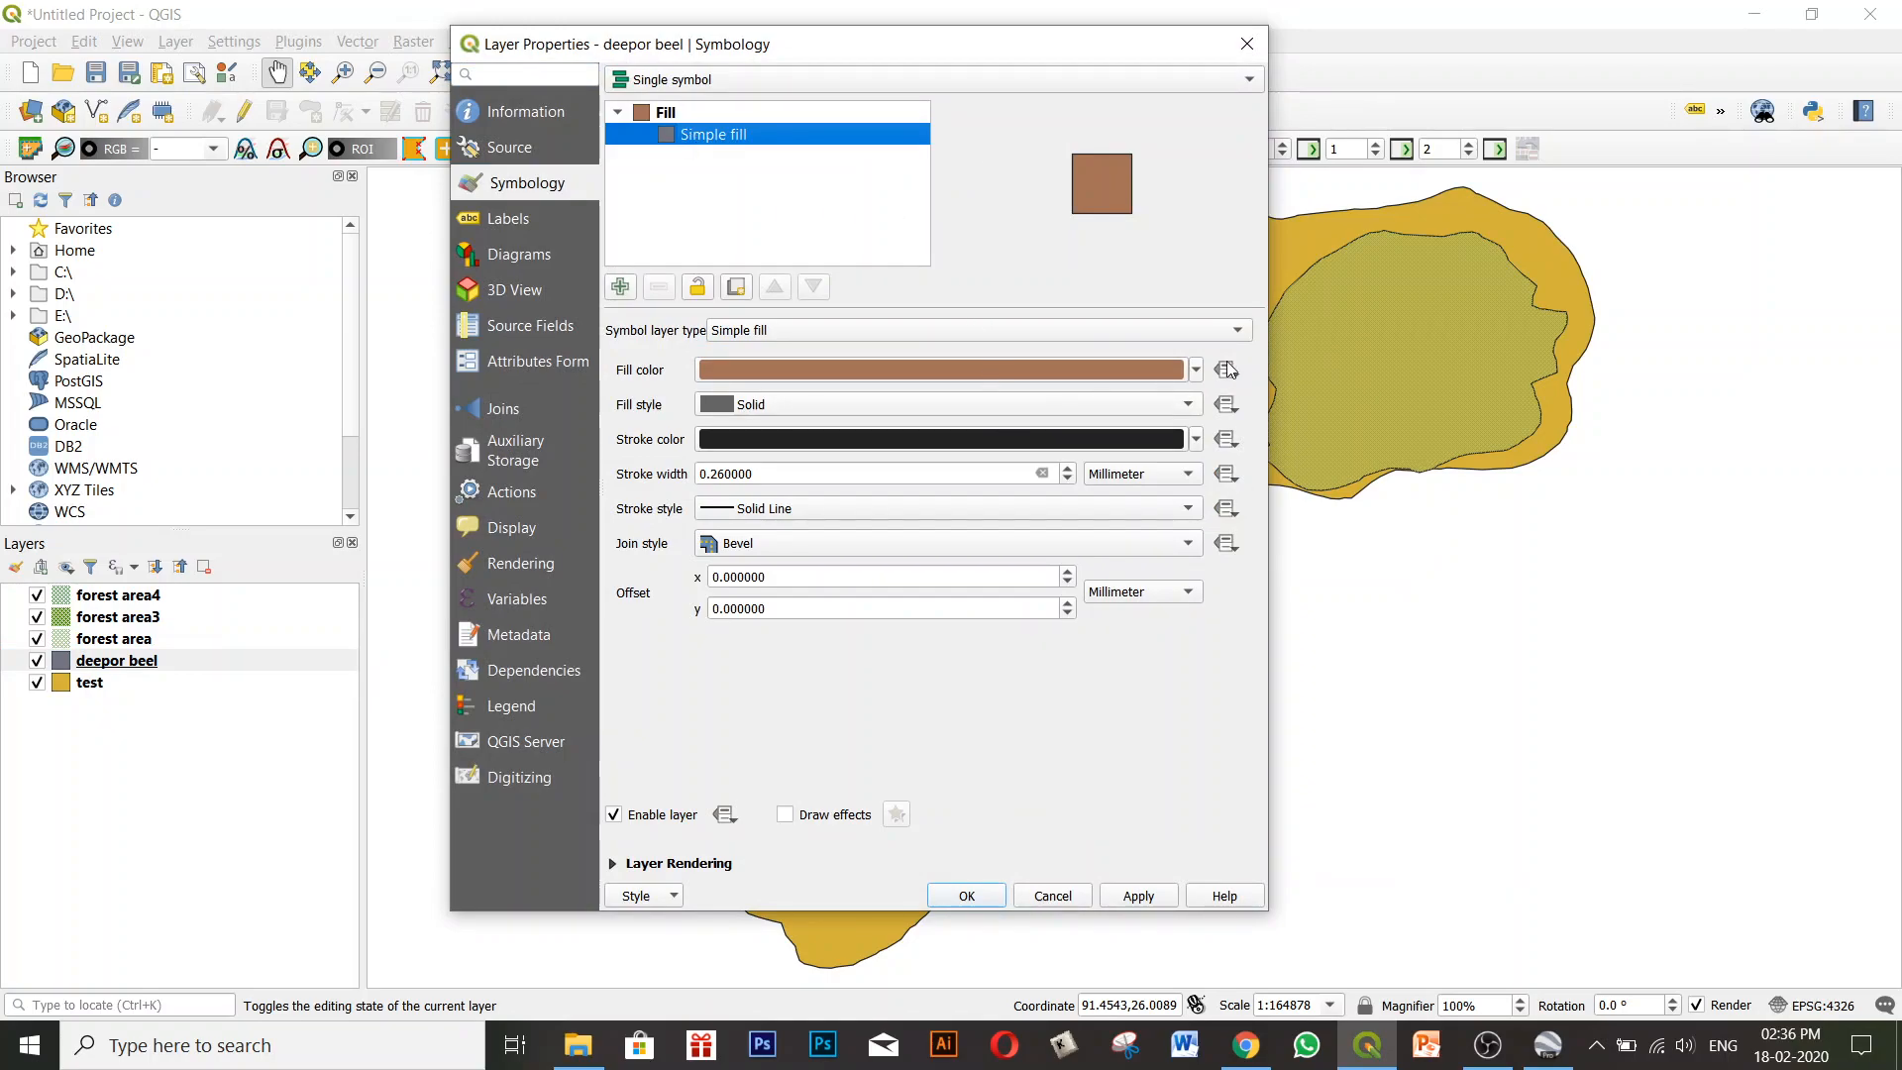
click(1197, 370)
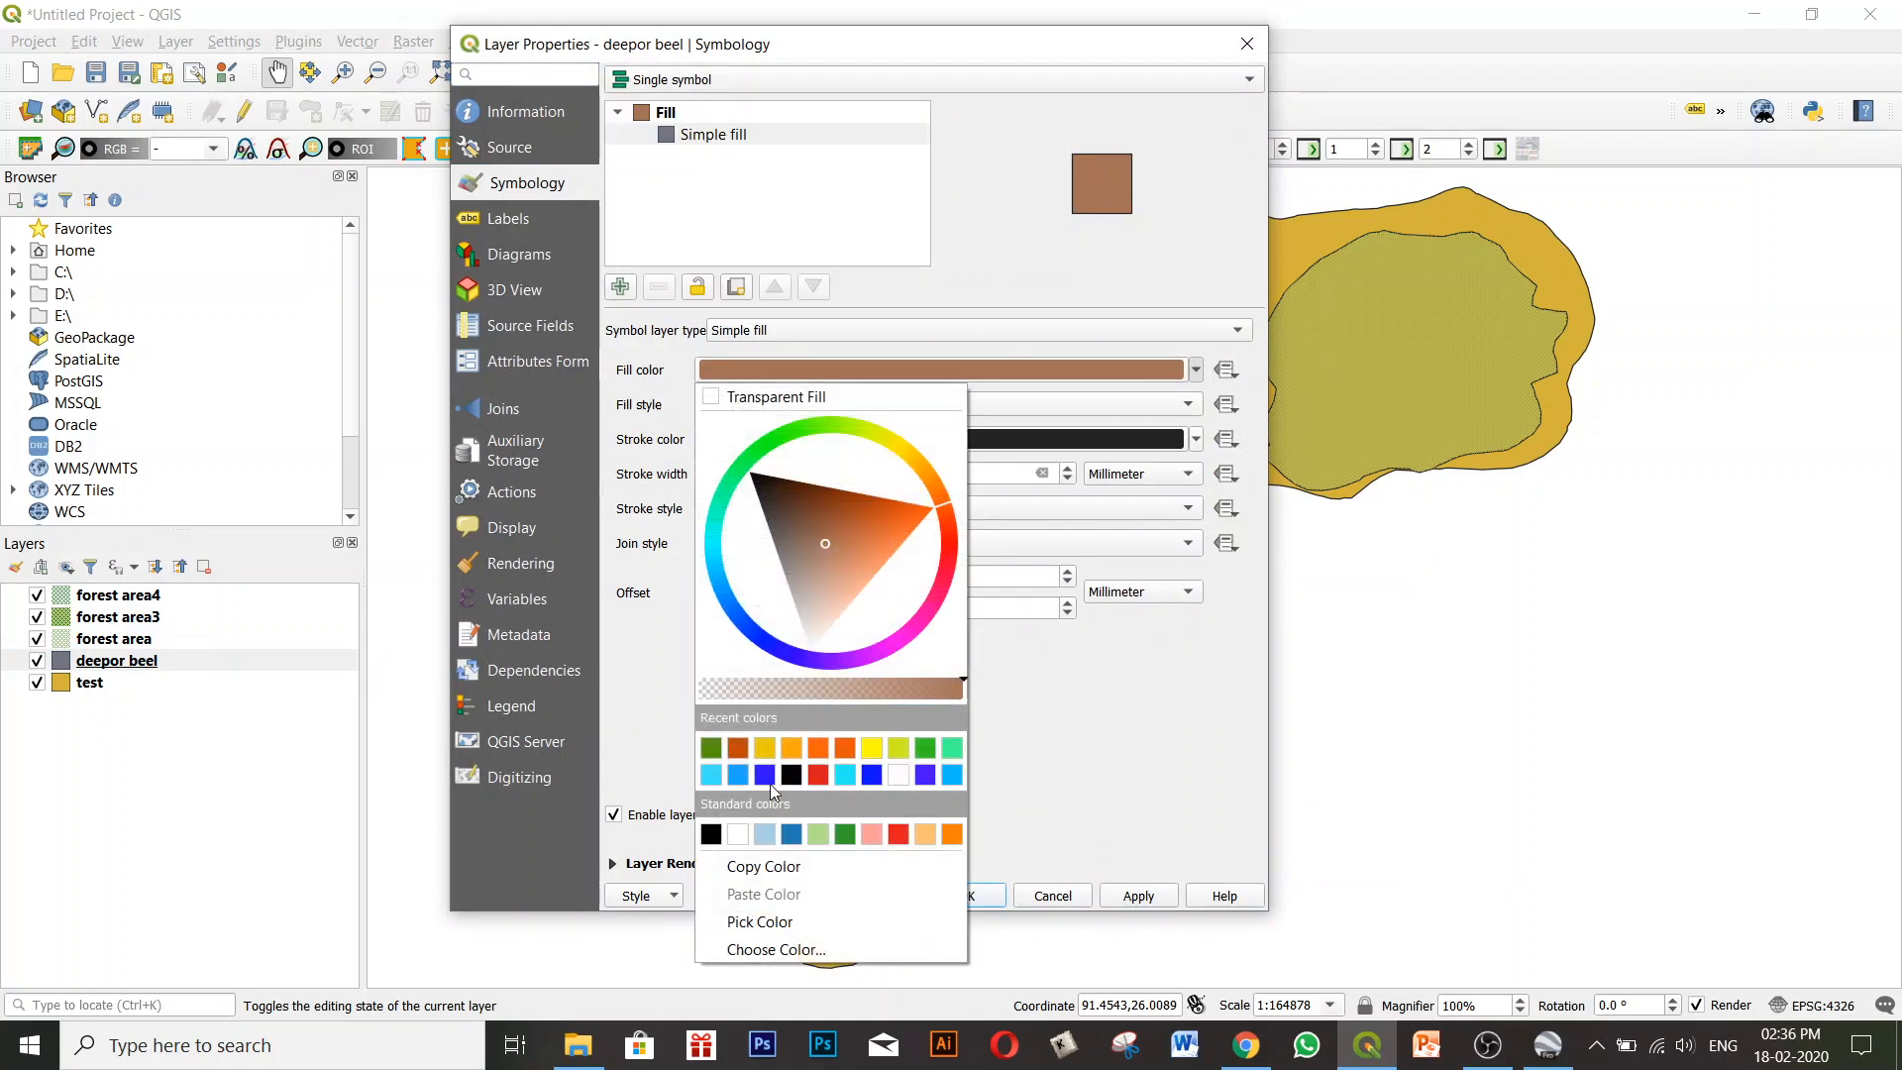
click(738, 774)
click(800, 405)
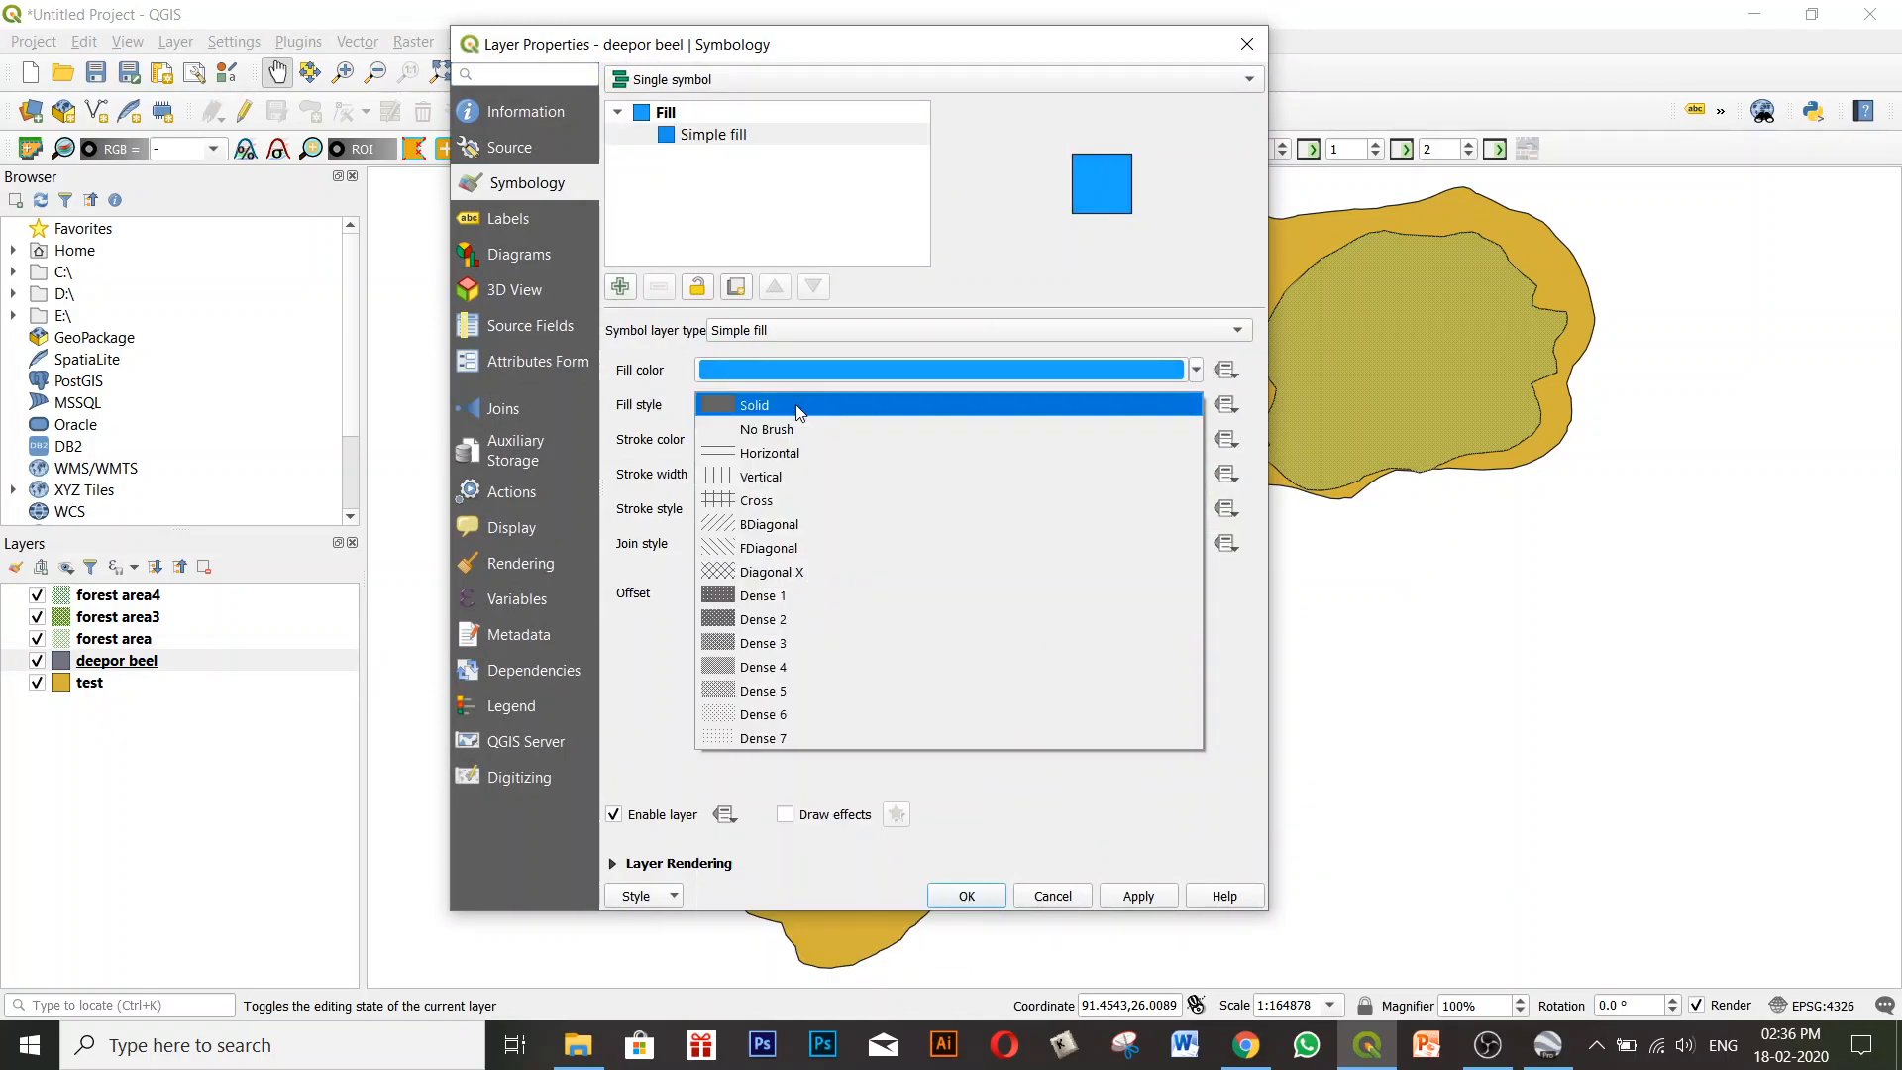
click(755, 644)
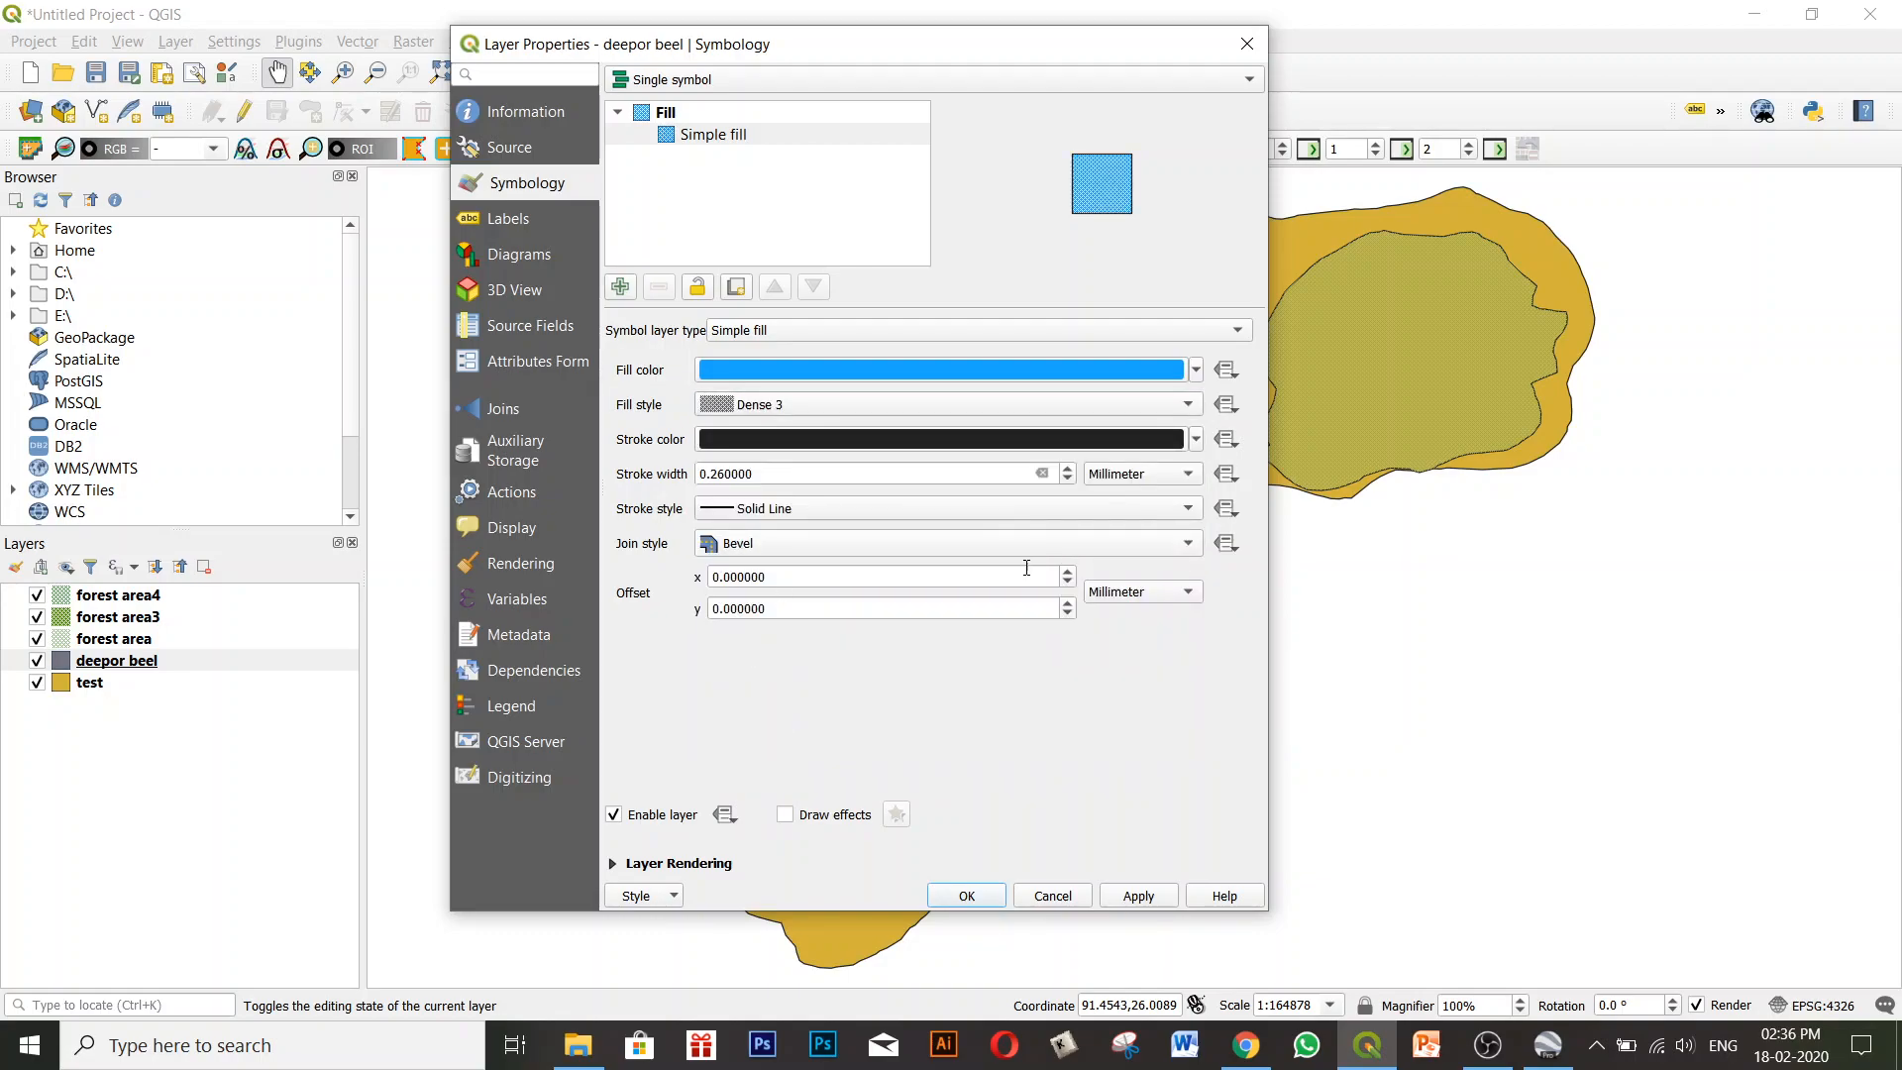
Set the deepor beel layer's stroke style to No Pen with a transparent stroke colour and accept the symbology.
click(957, 516)
click(858, 530)
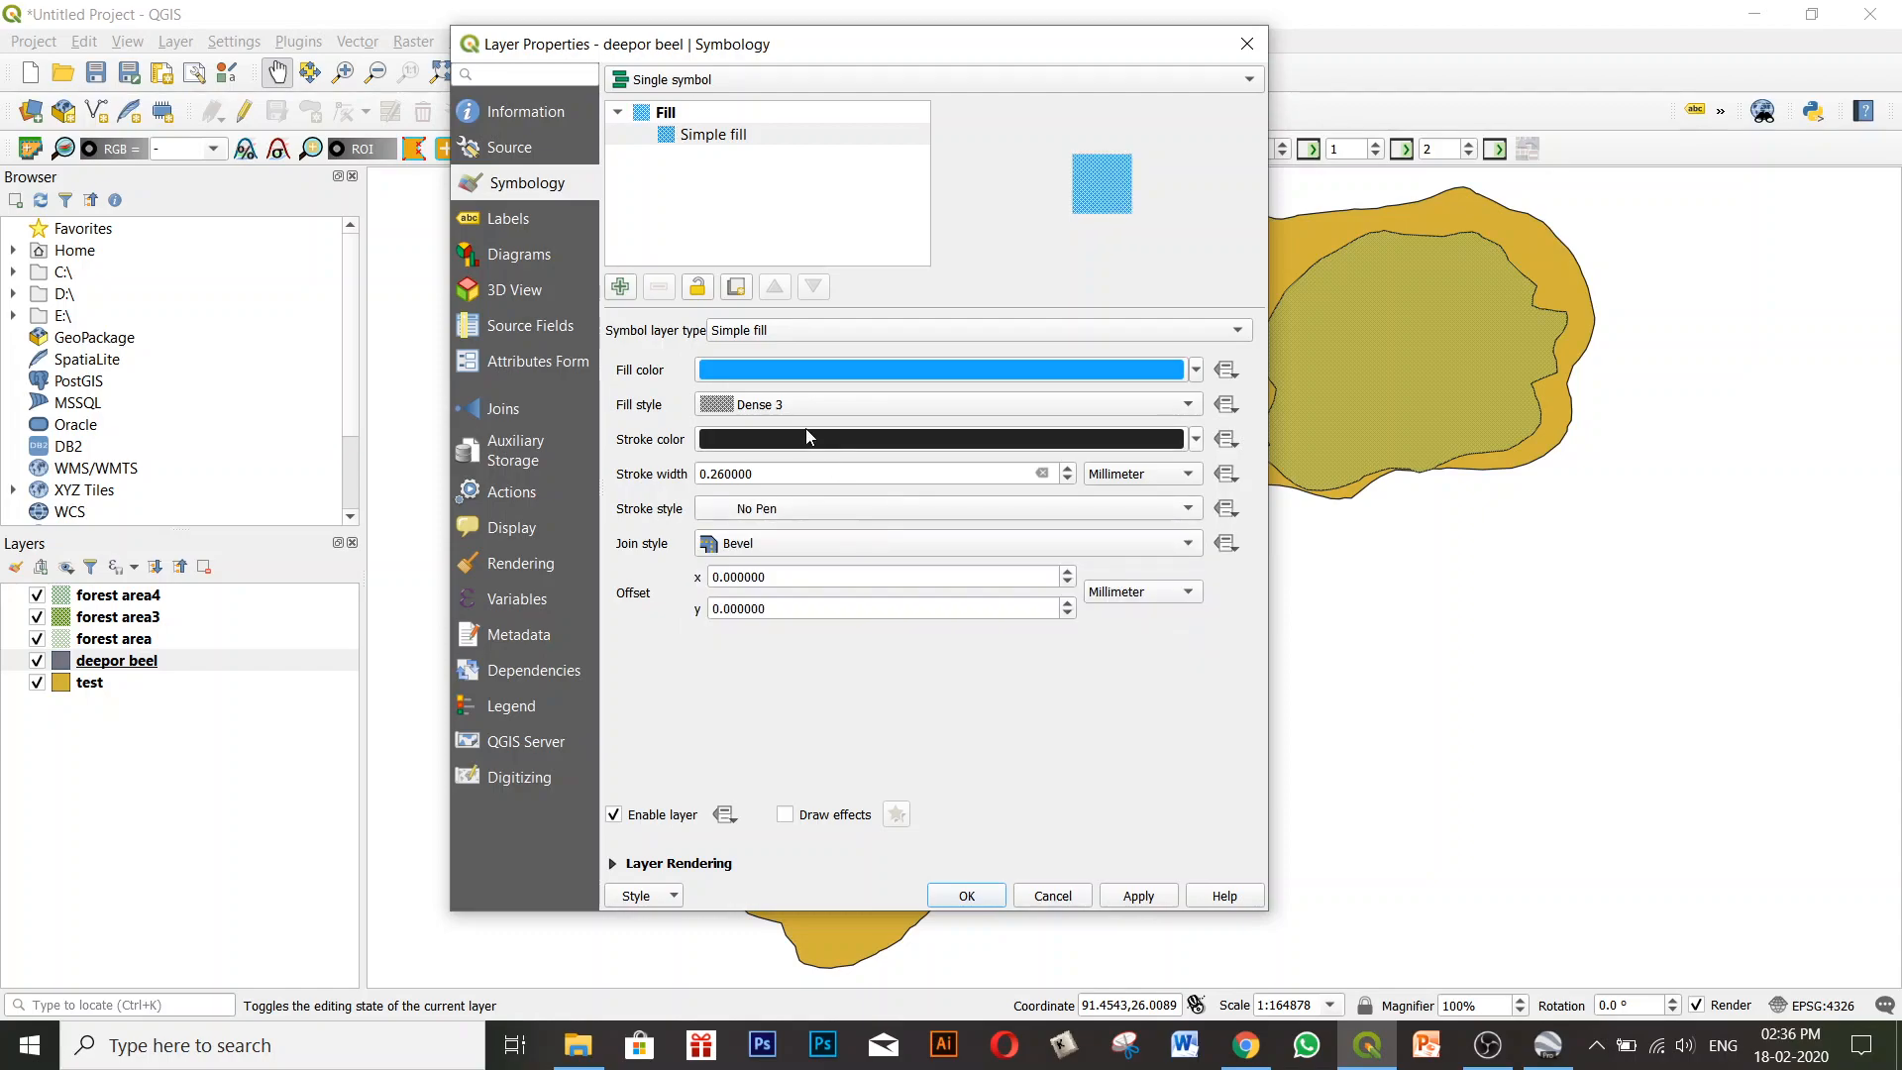
click(806, 438)
click(1149, 836)
click(1196, 438)
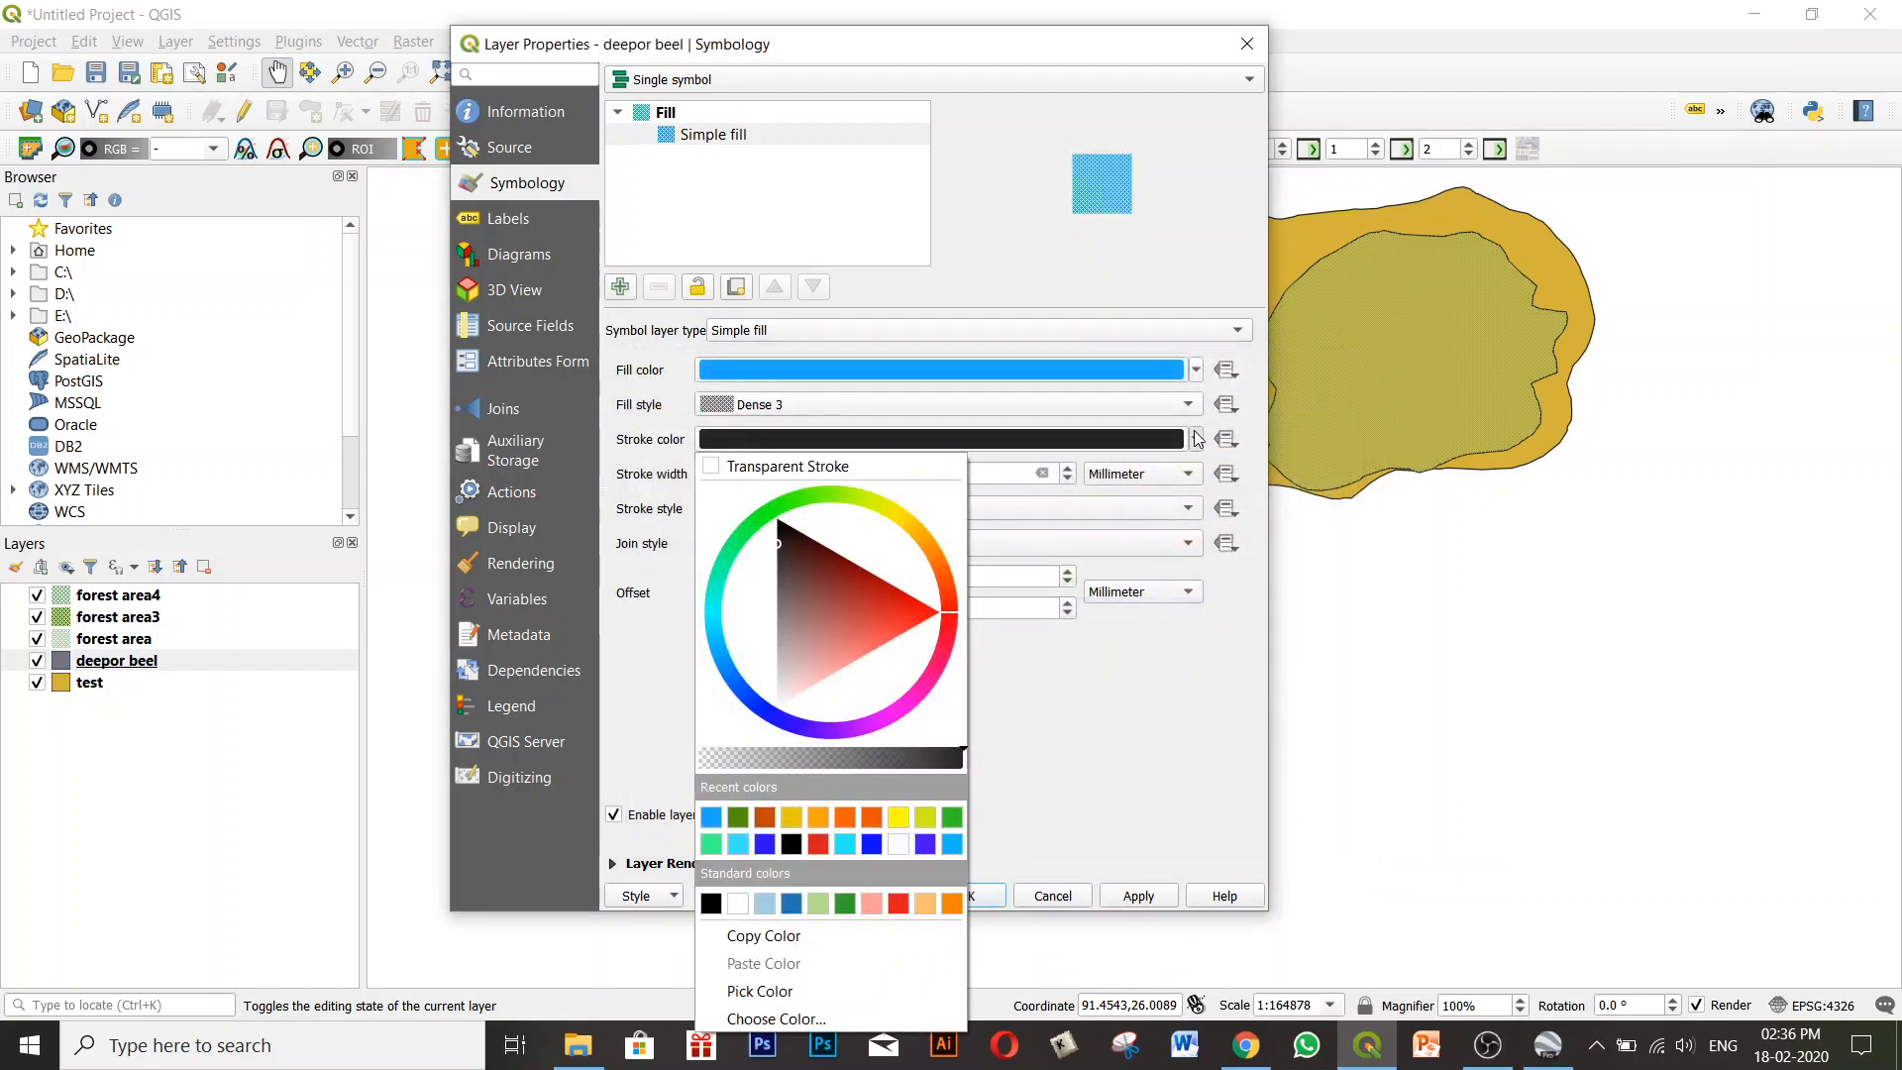
click(761, 470)
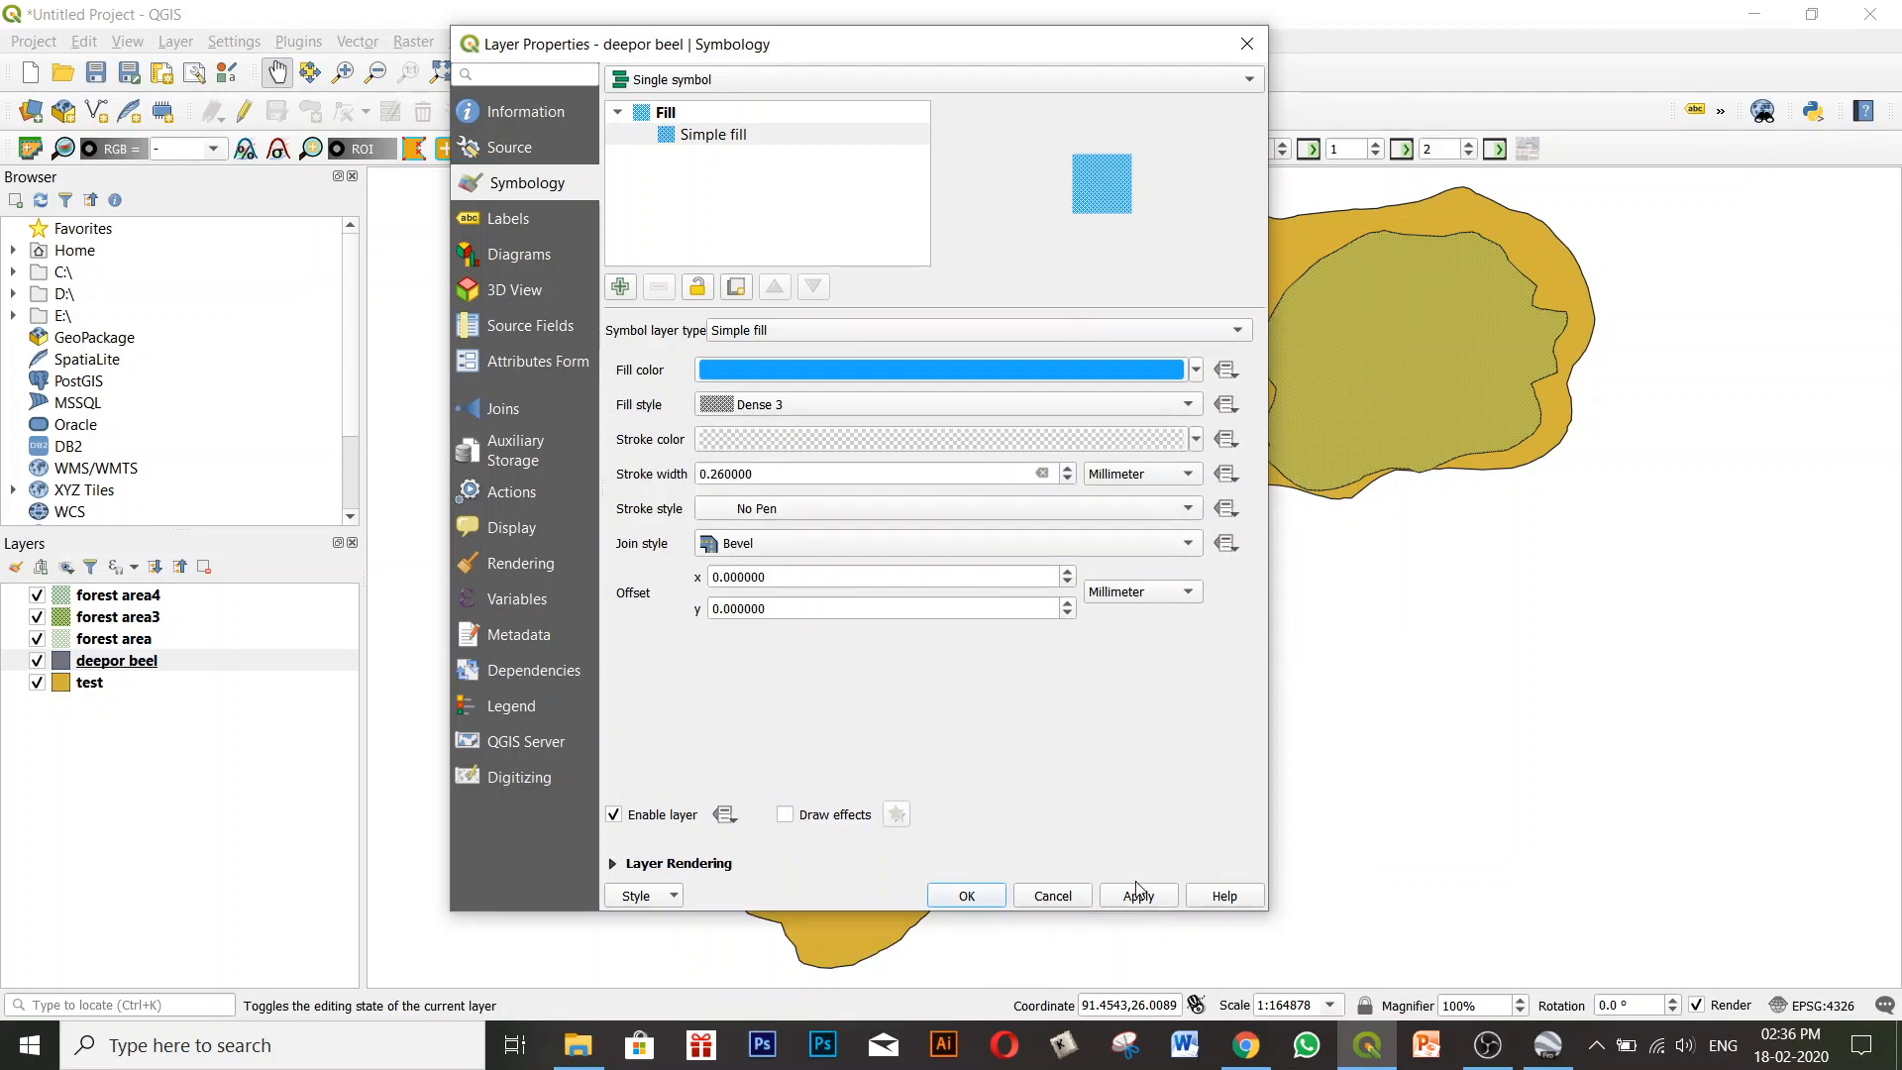
click(975, 897)
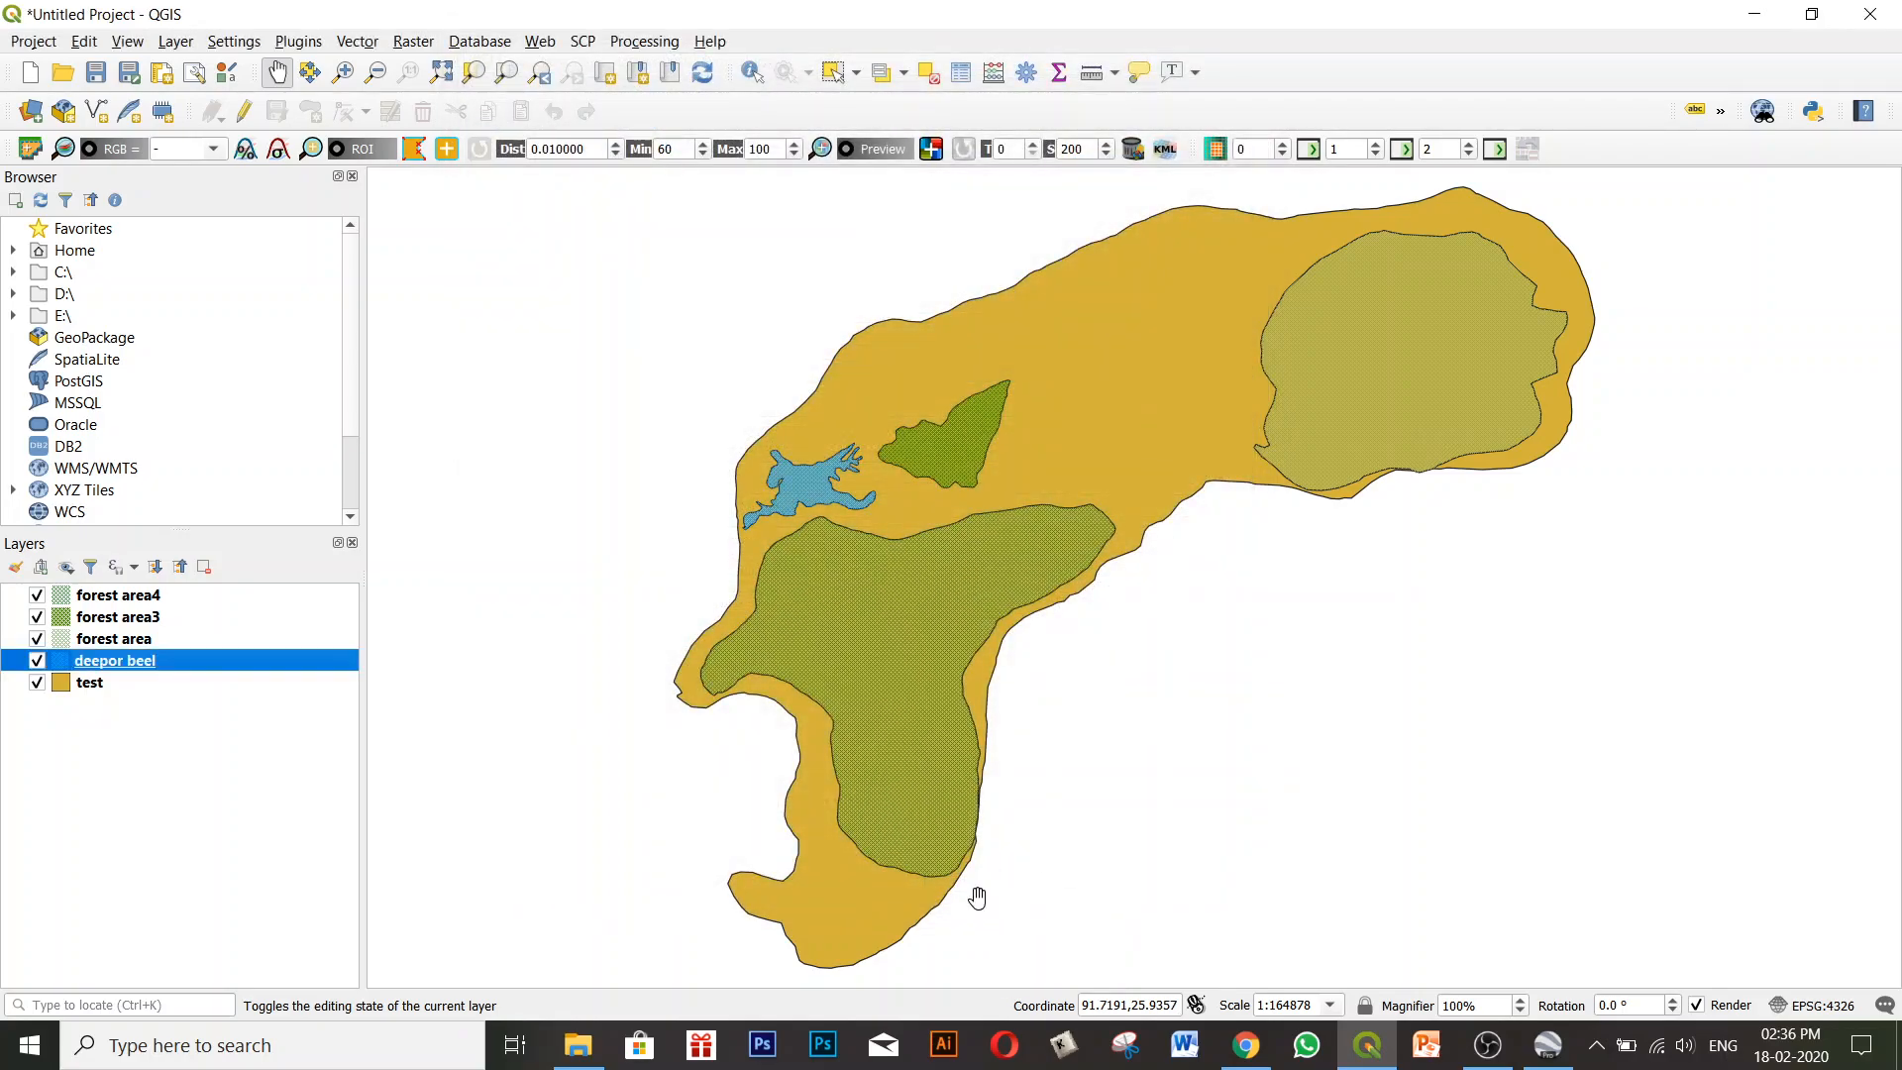
Open the test layer's symbology, make its simple fill transparent and apply it.
click(65, 689)
double_click(63, 688)
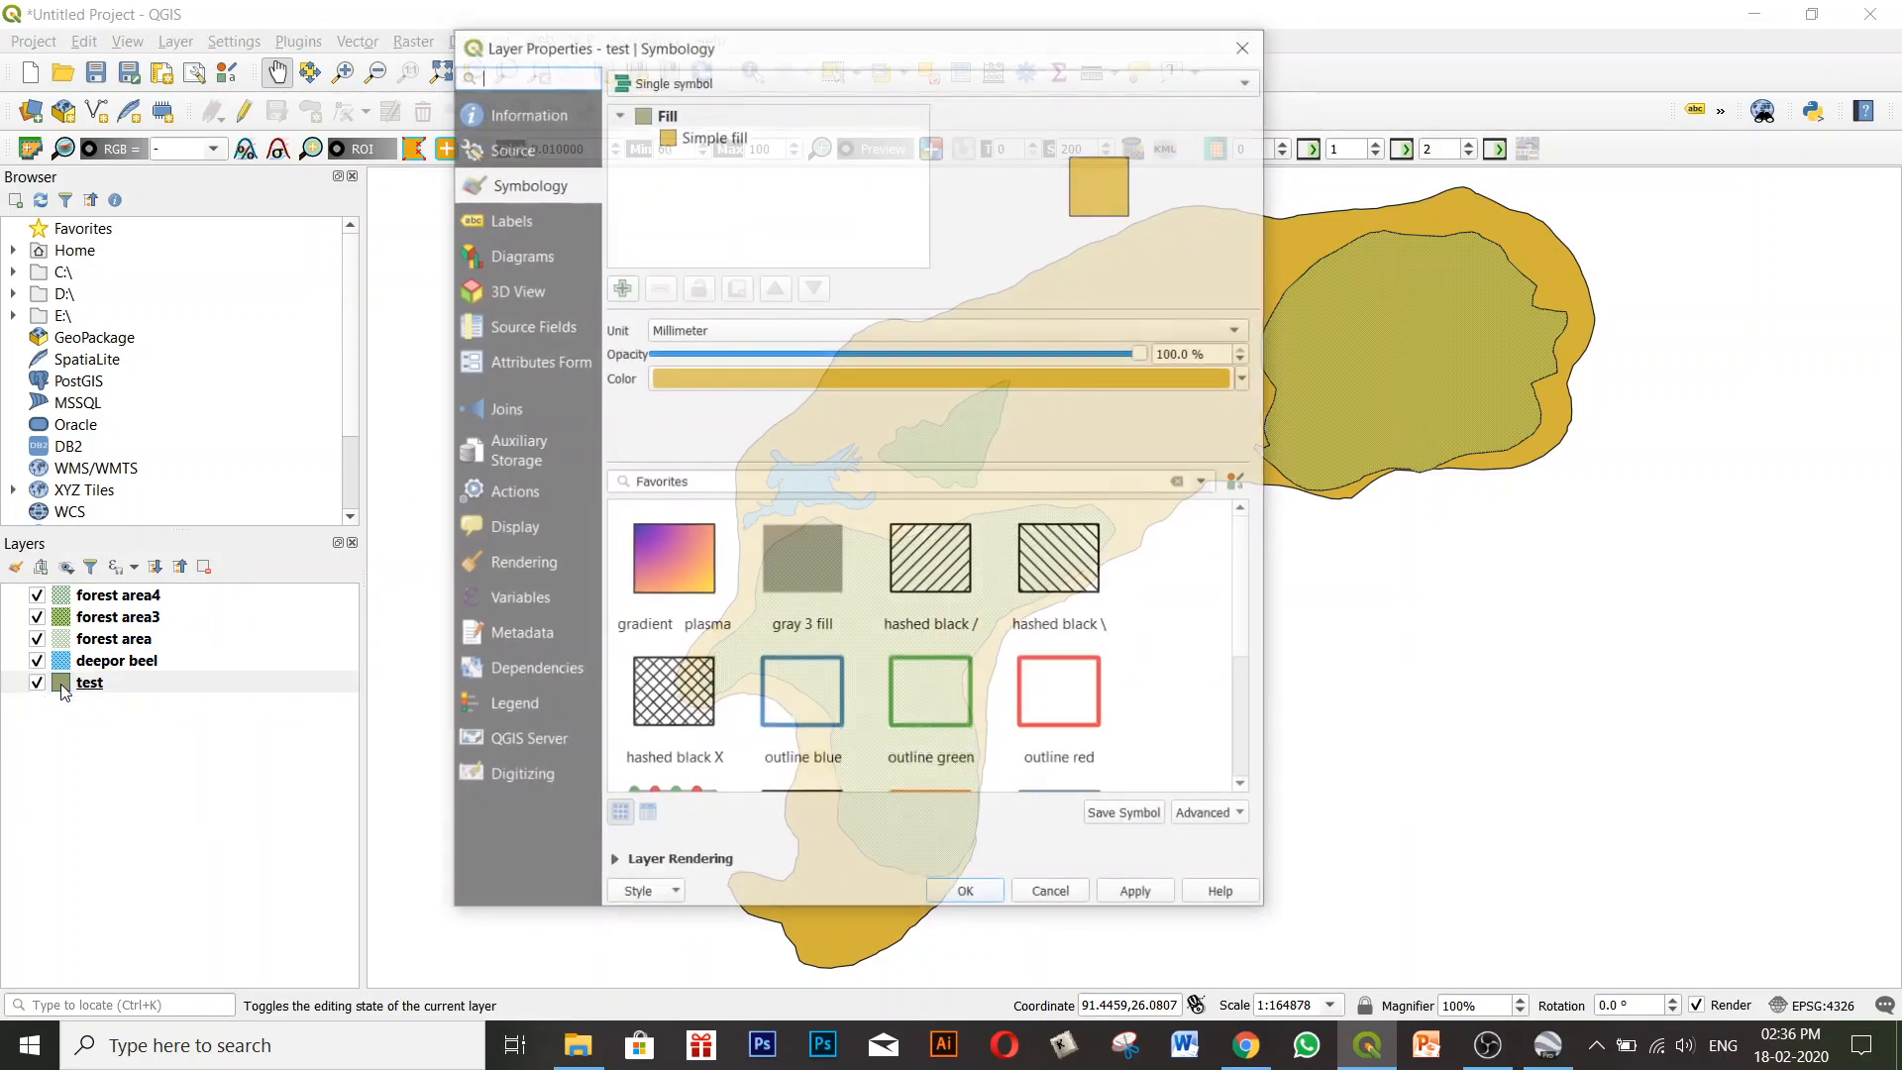
click(726, 140)
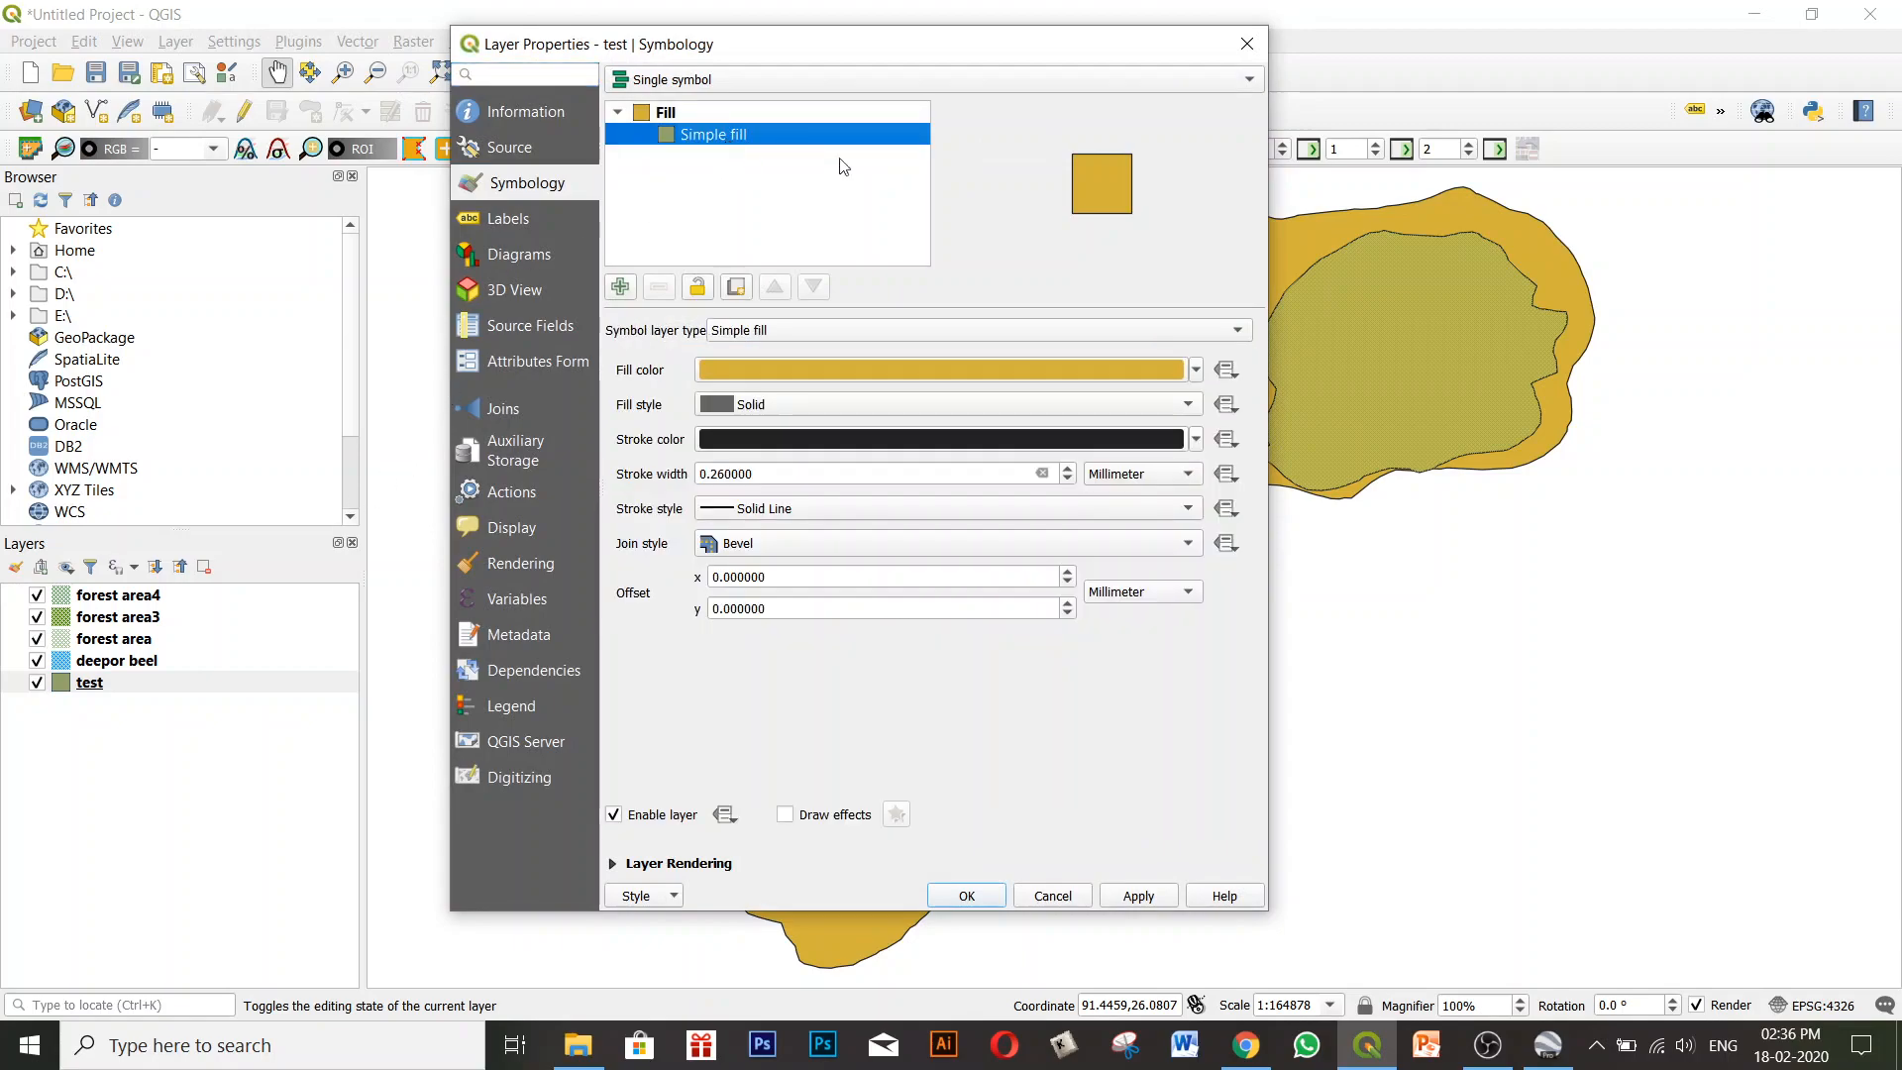
click(1197, 372)
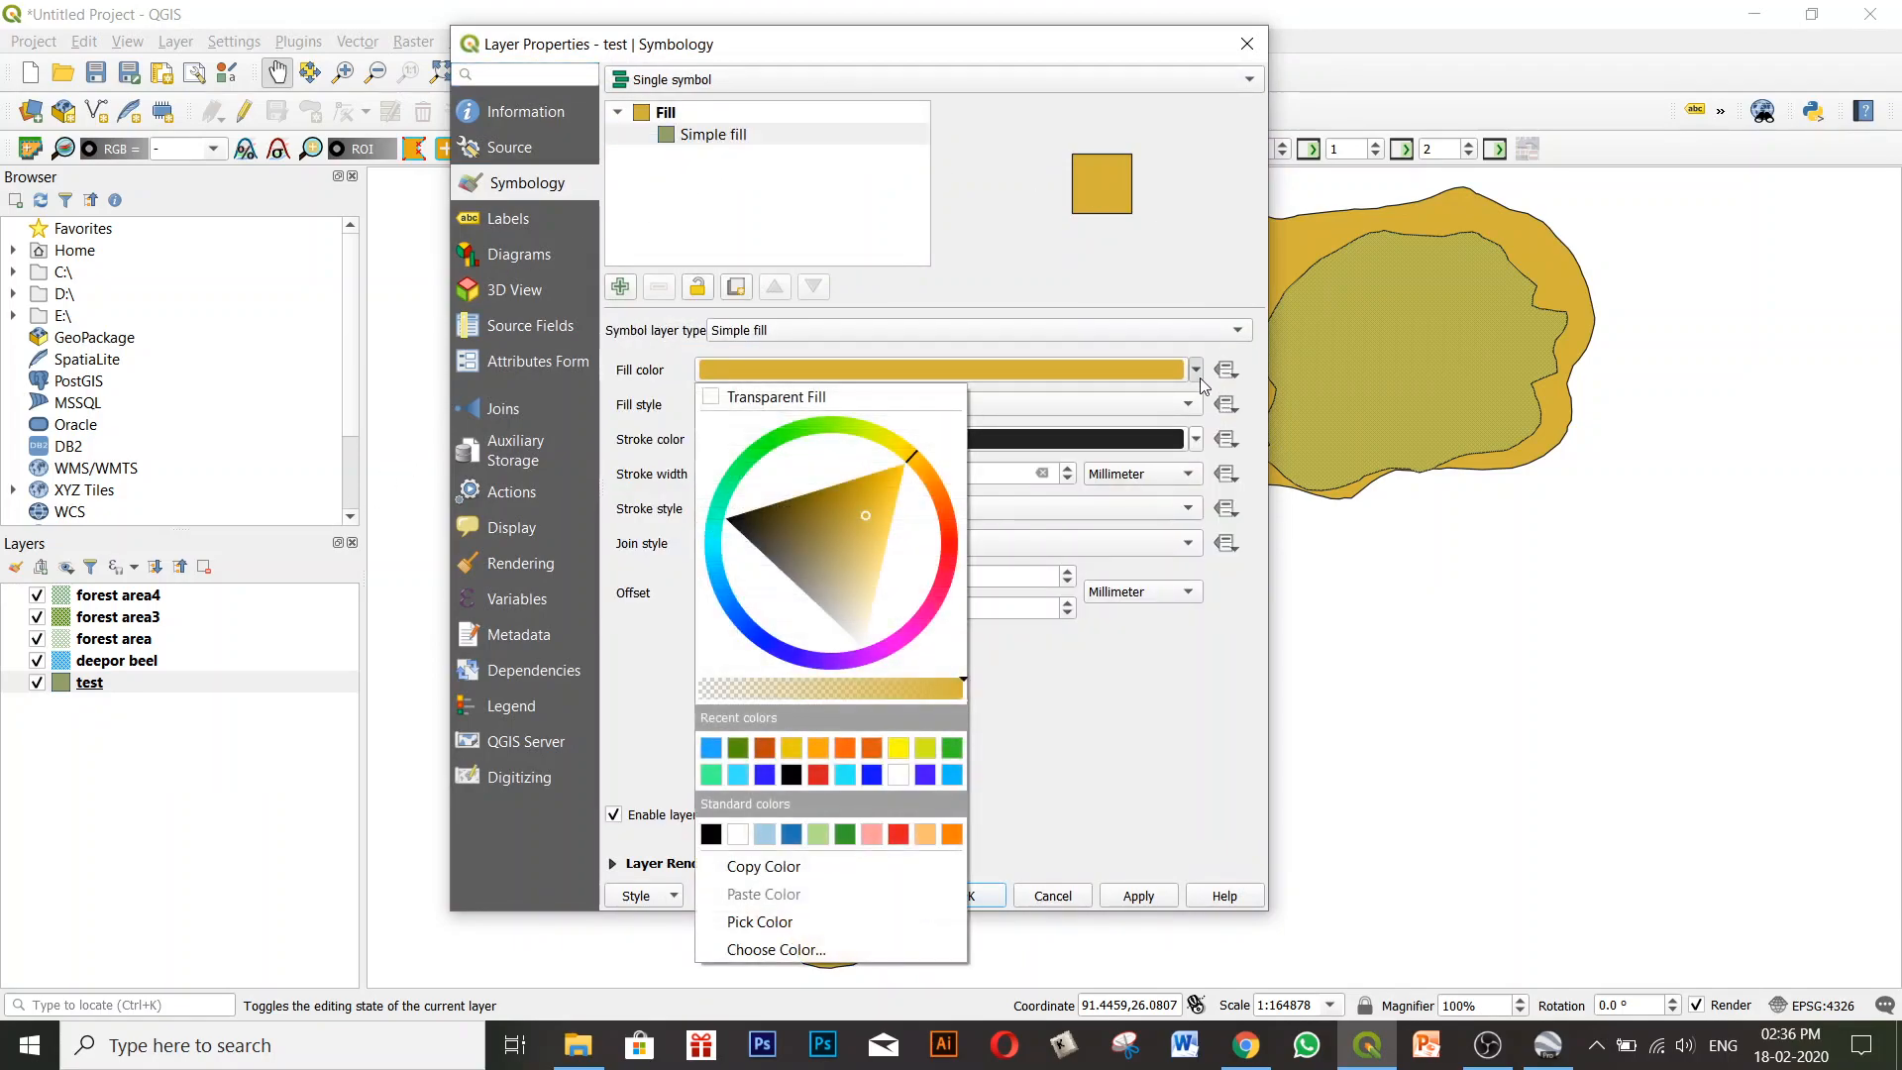
click(713, 396)
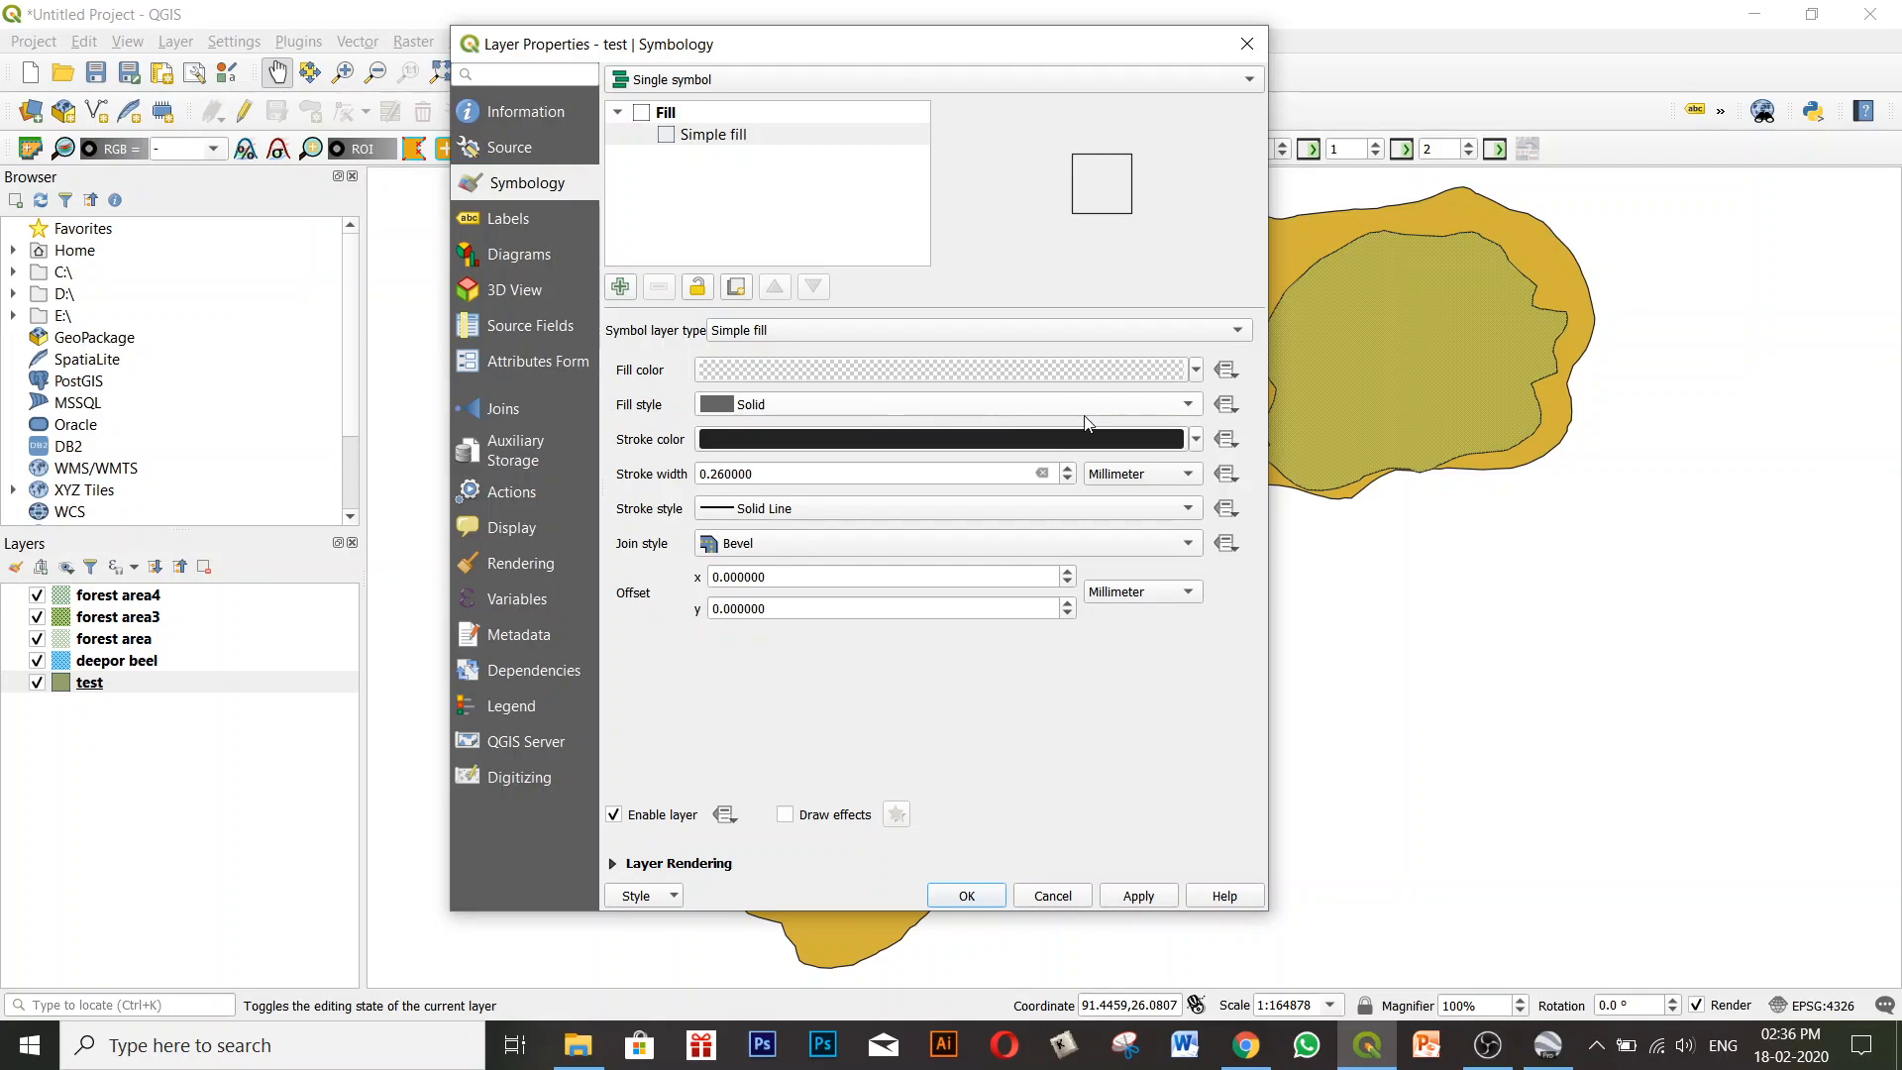
click(1137, 895)
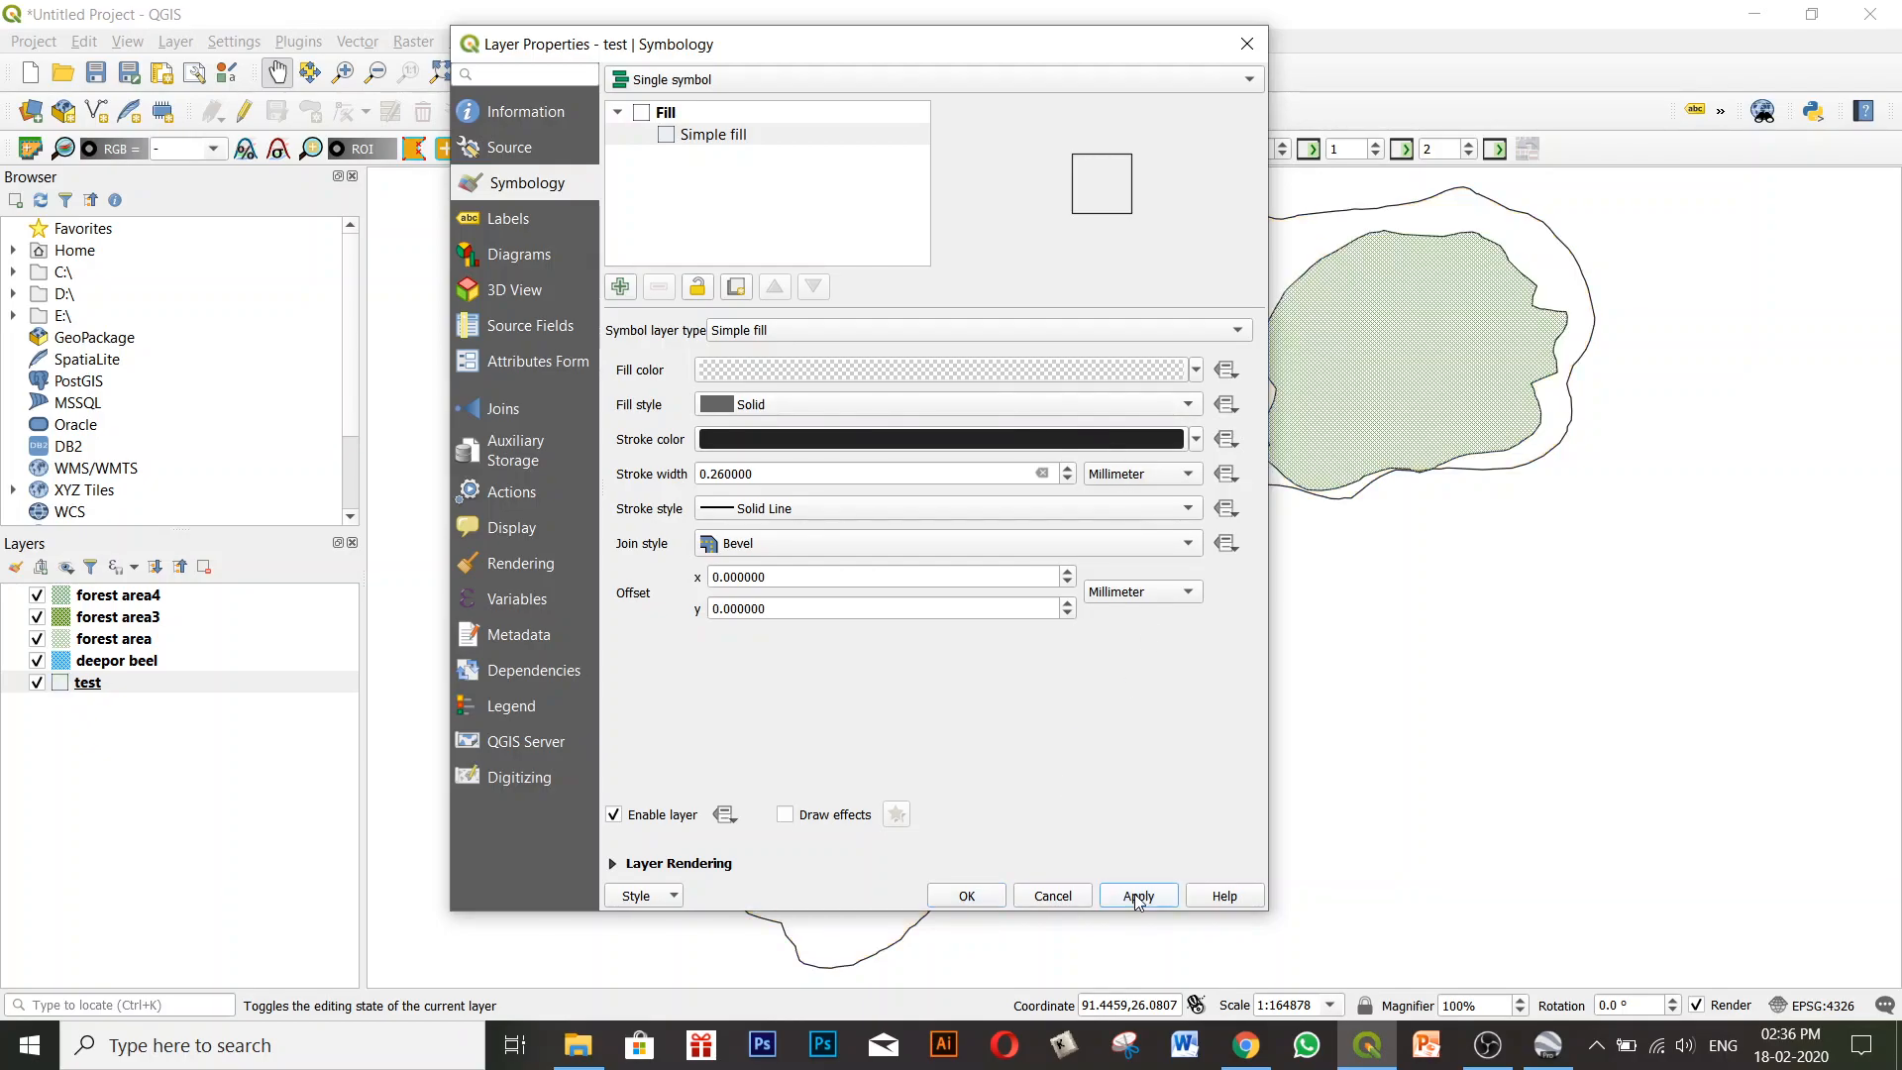
Change the test layer's fill colour to a darker, semi-transparent brownish gold and apply it.
drag(1118, 48, 1261, 23)
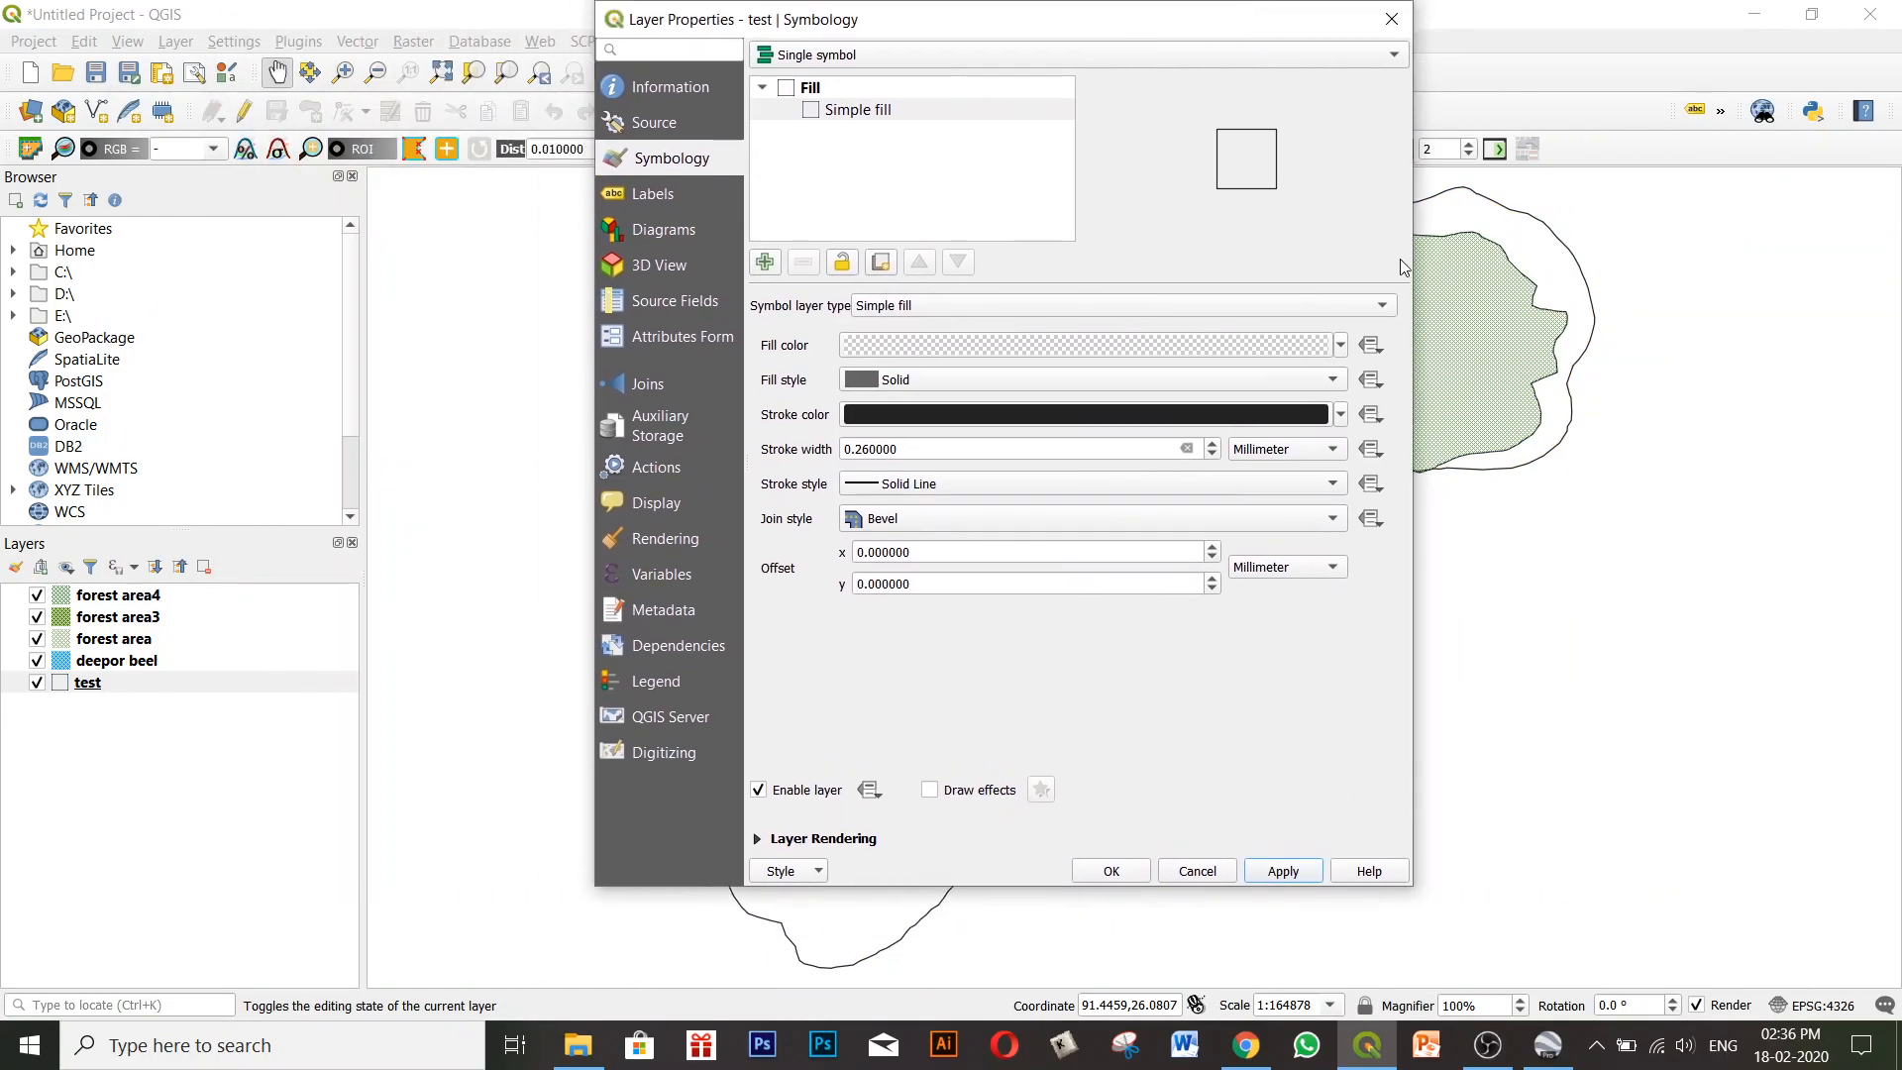
click(1339, 344)
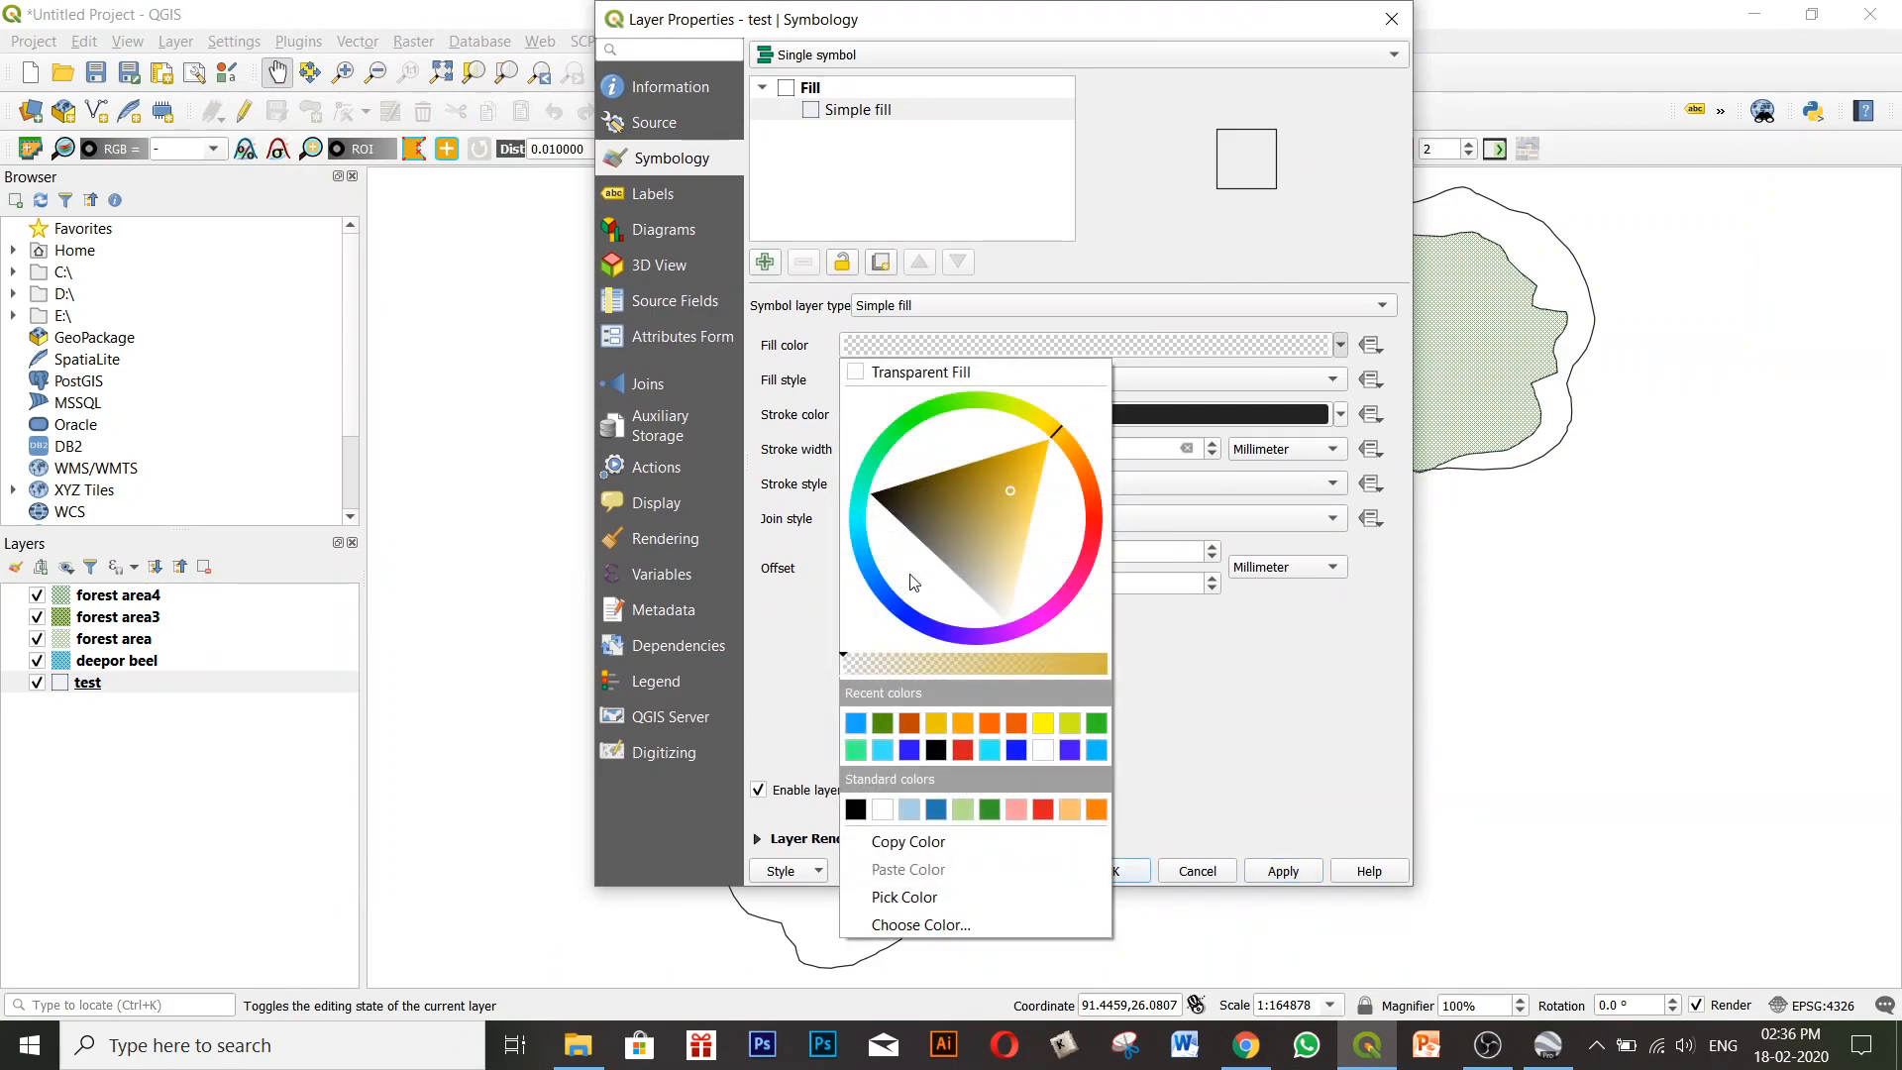
click(961, 481)
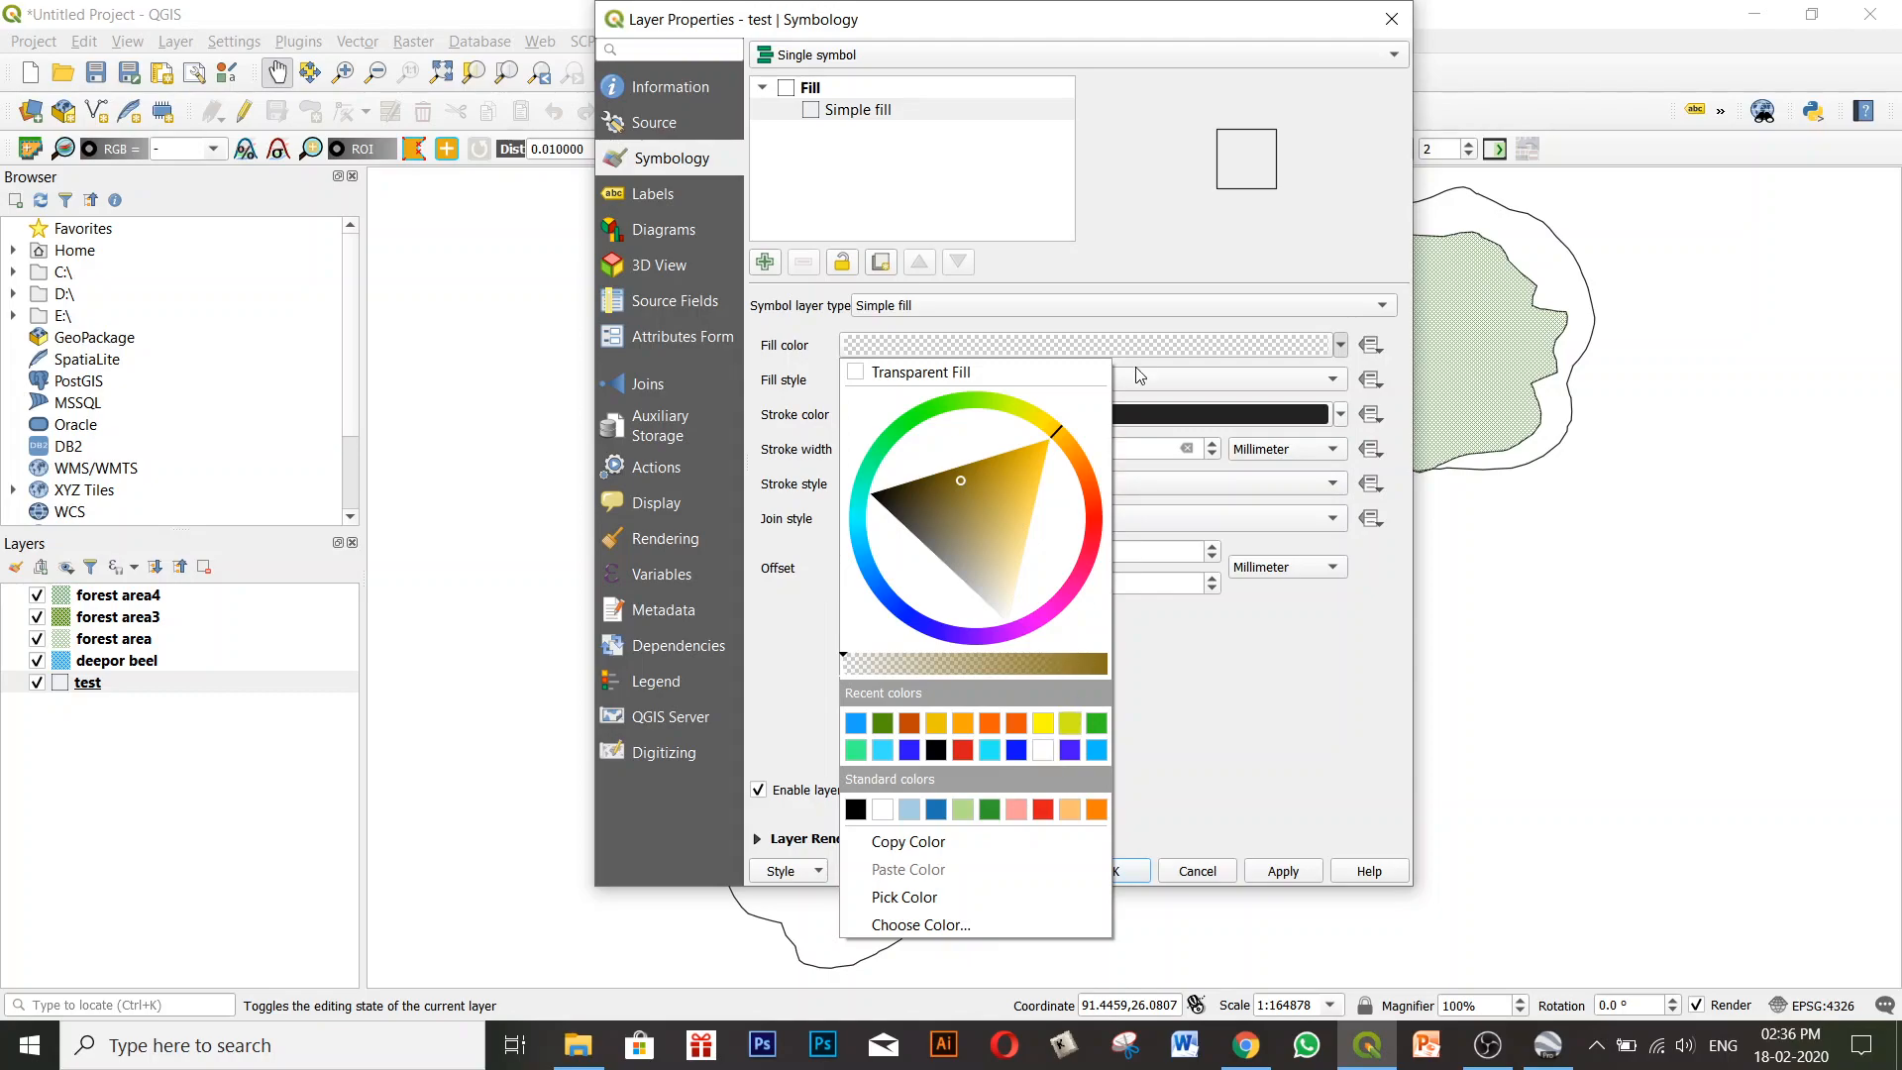
click(1197, 373)
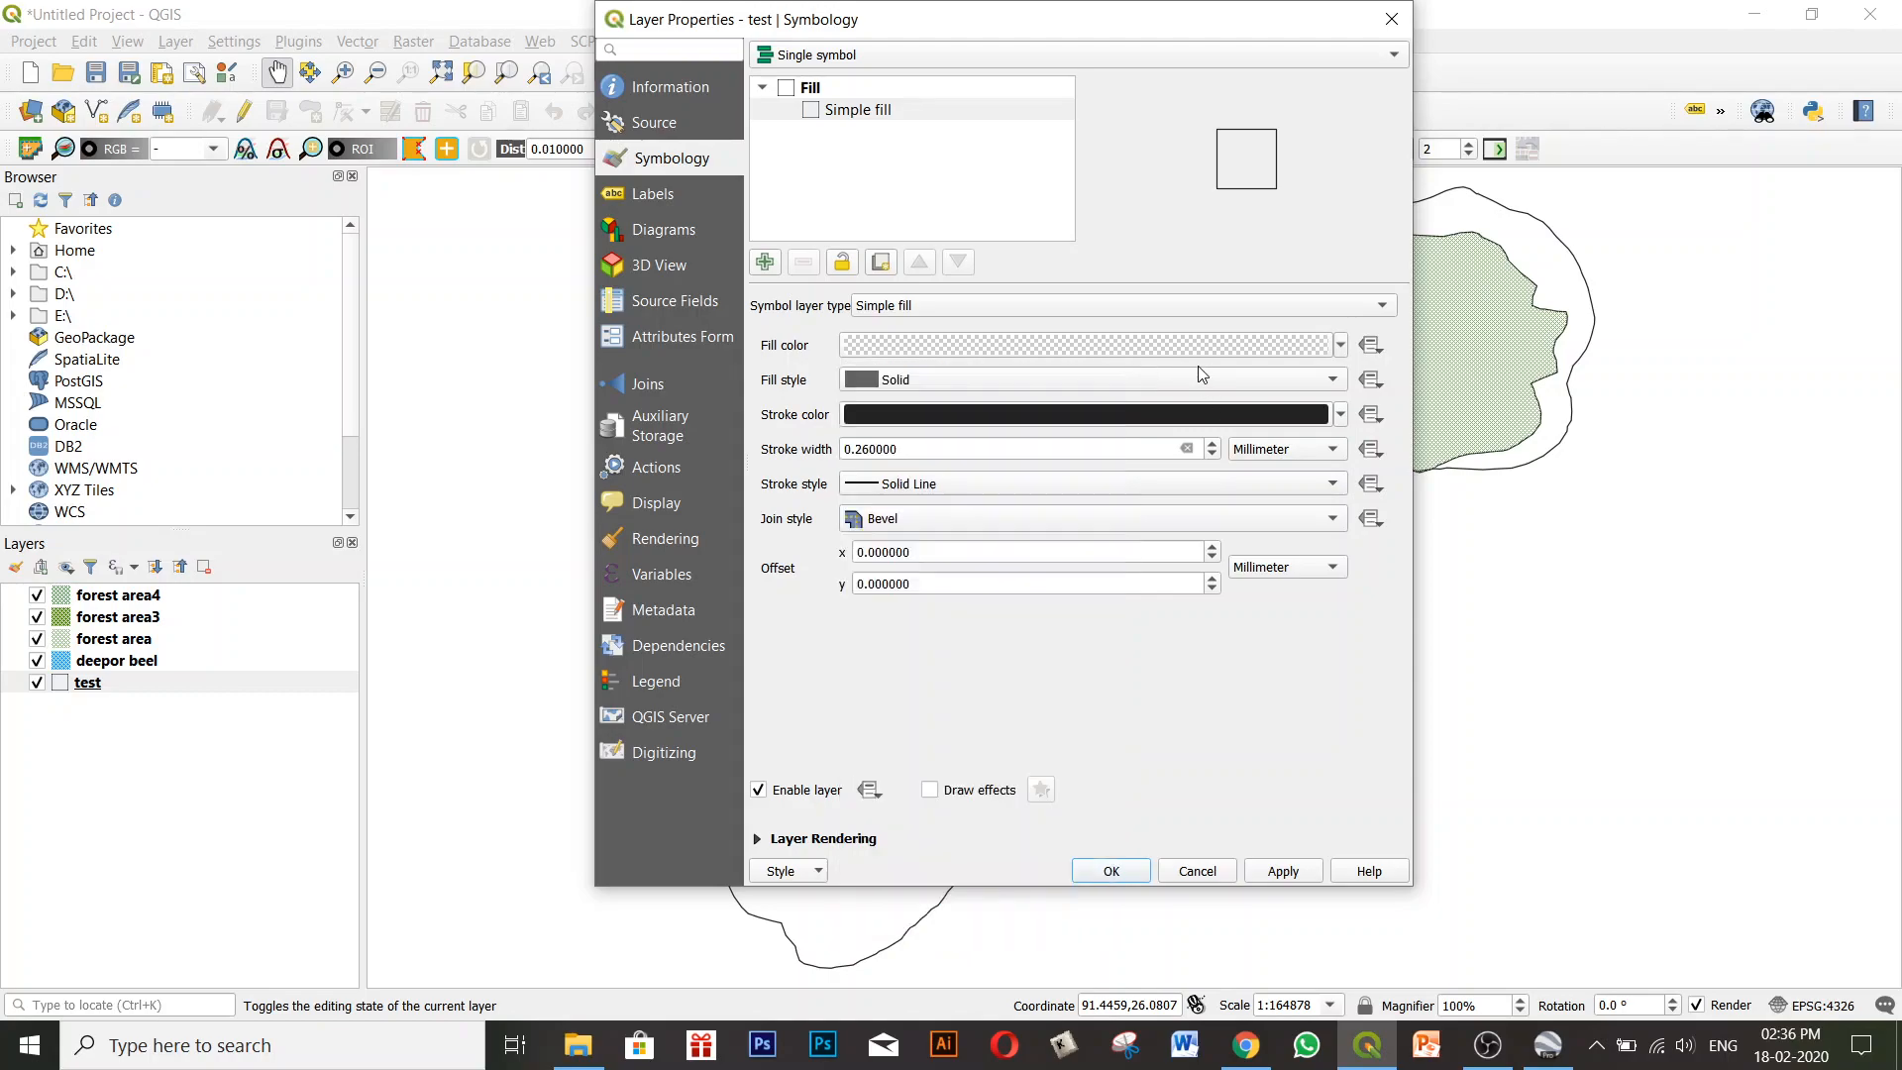
click(1341, 346)
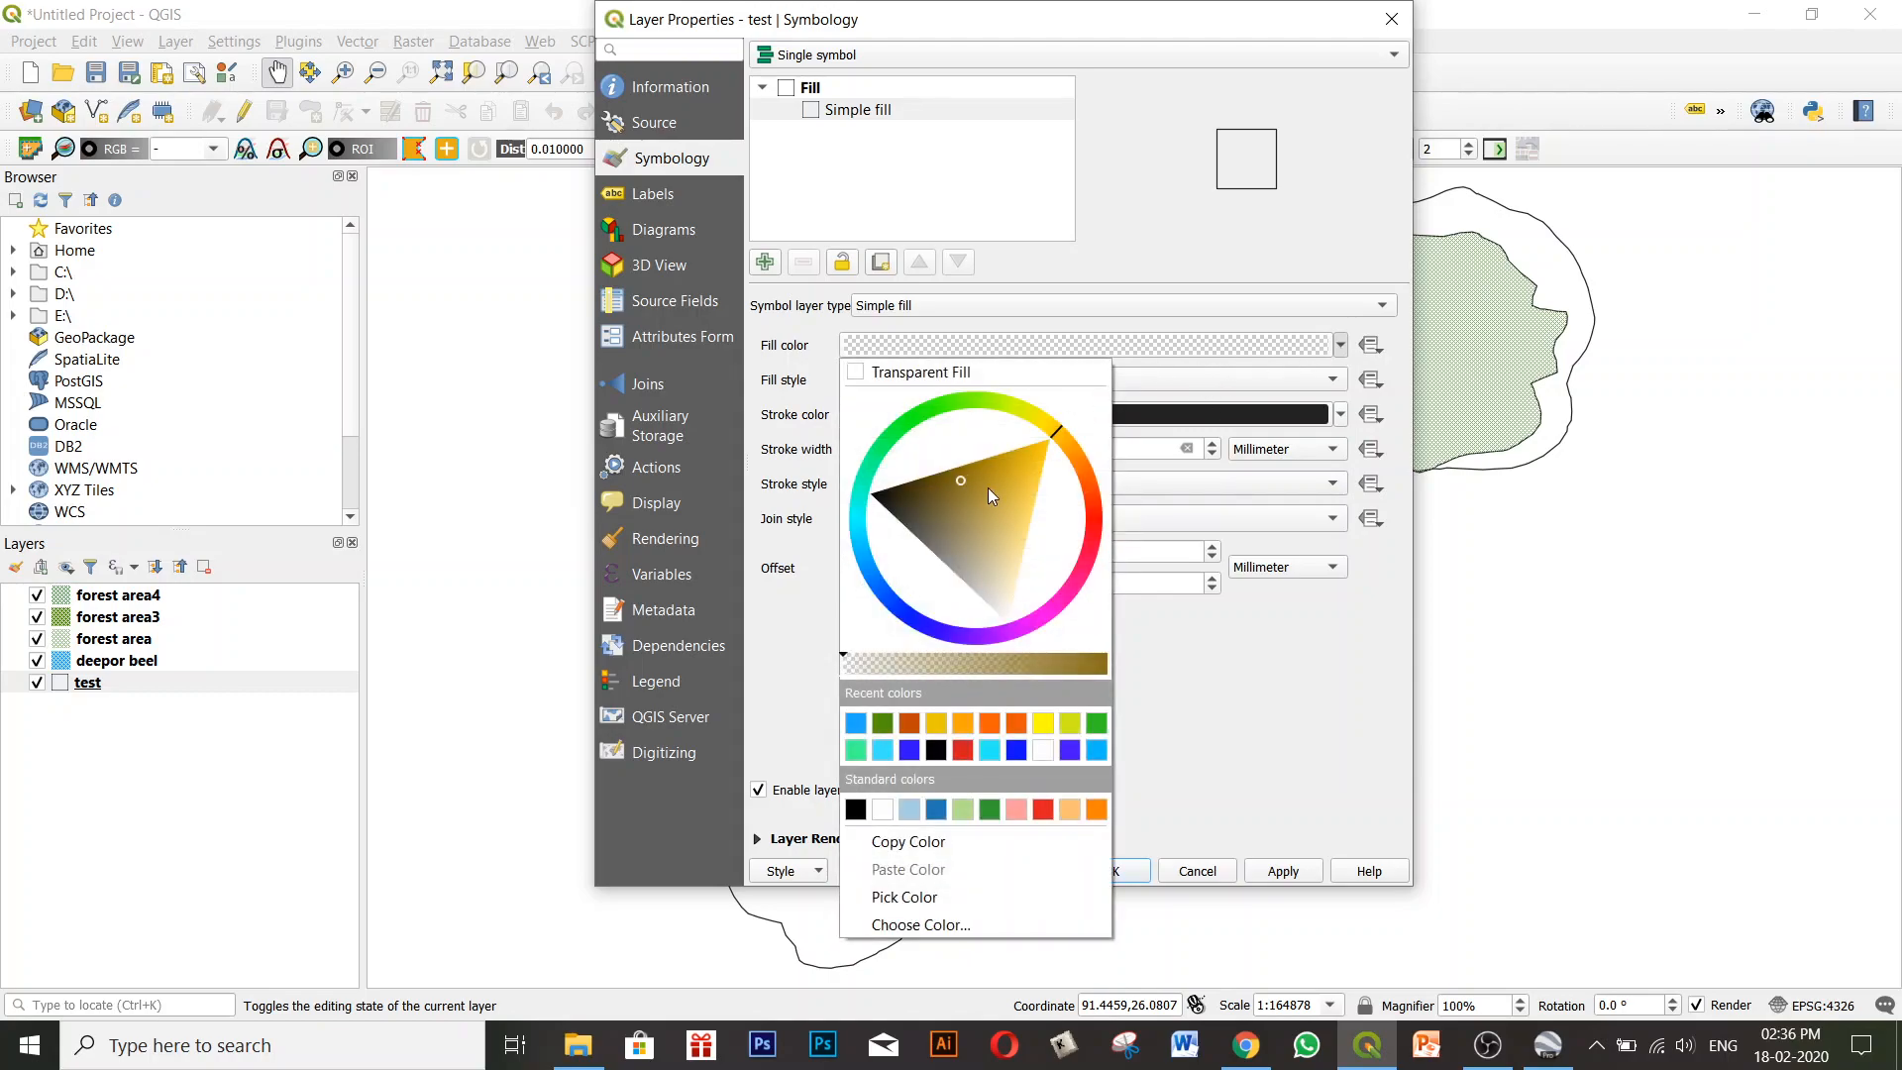
drag(854, 662, 1038, 656)
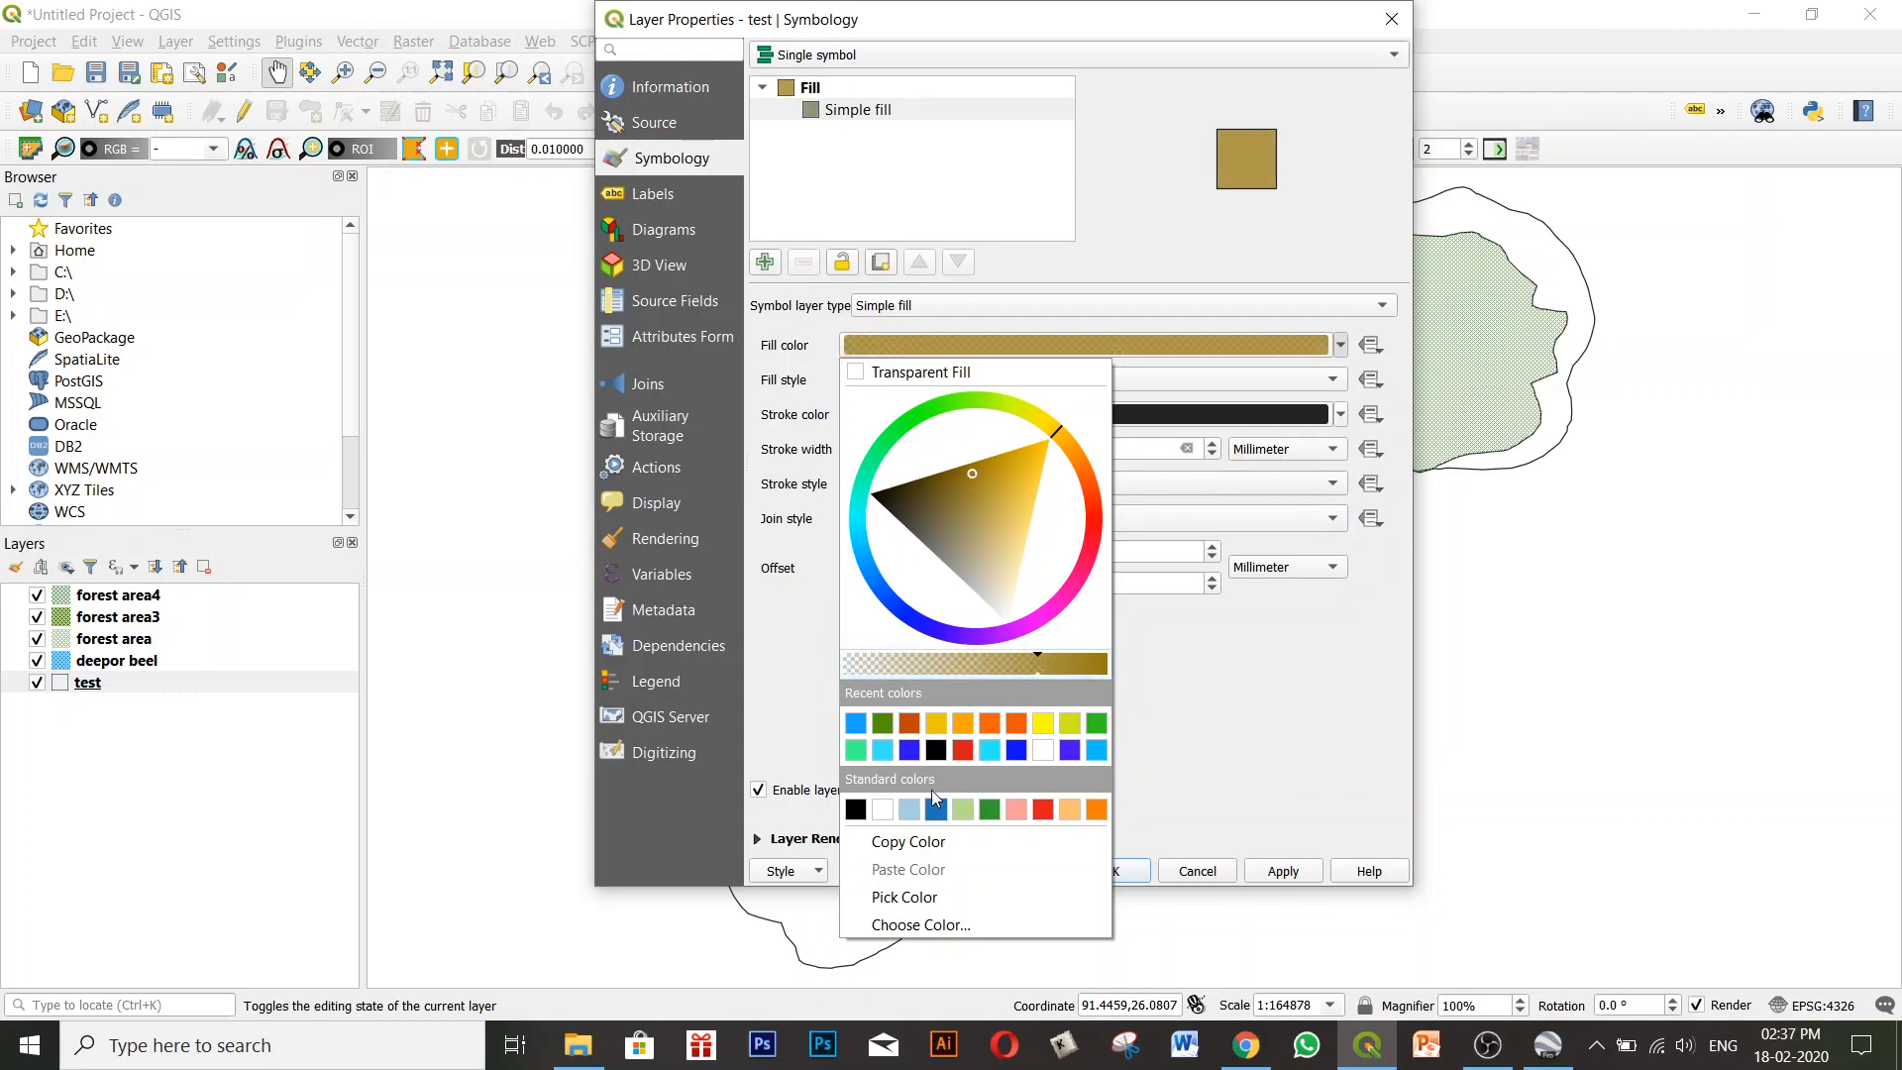
click(1214, 735)
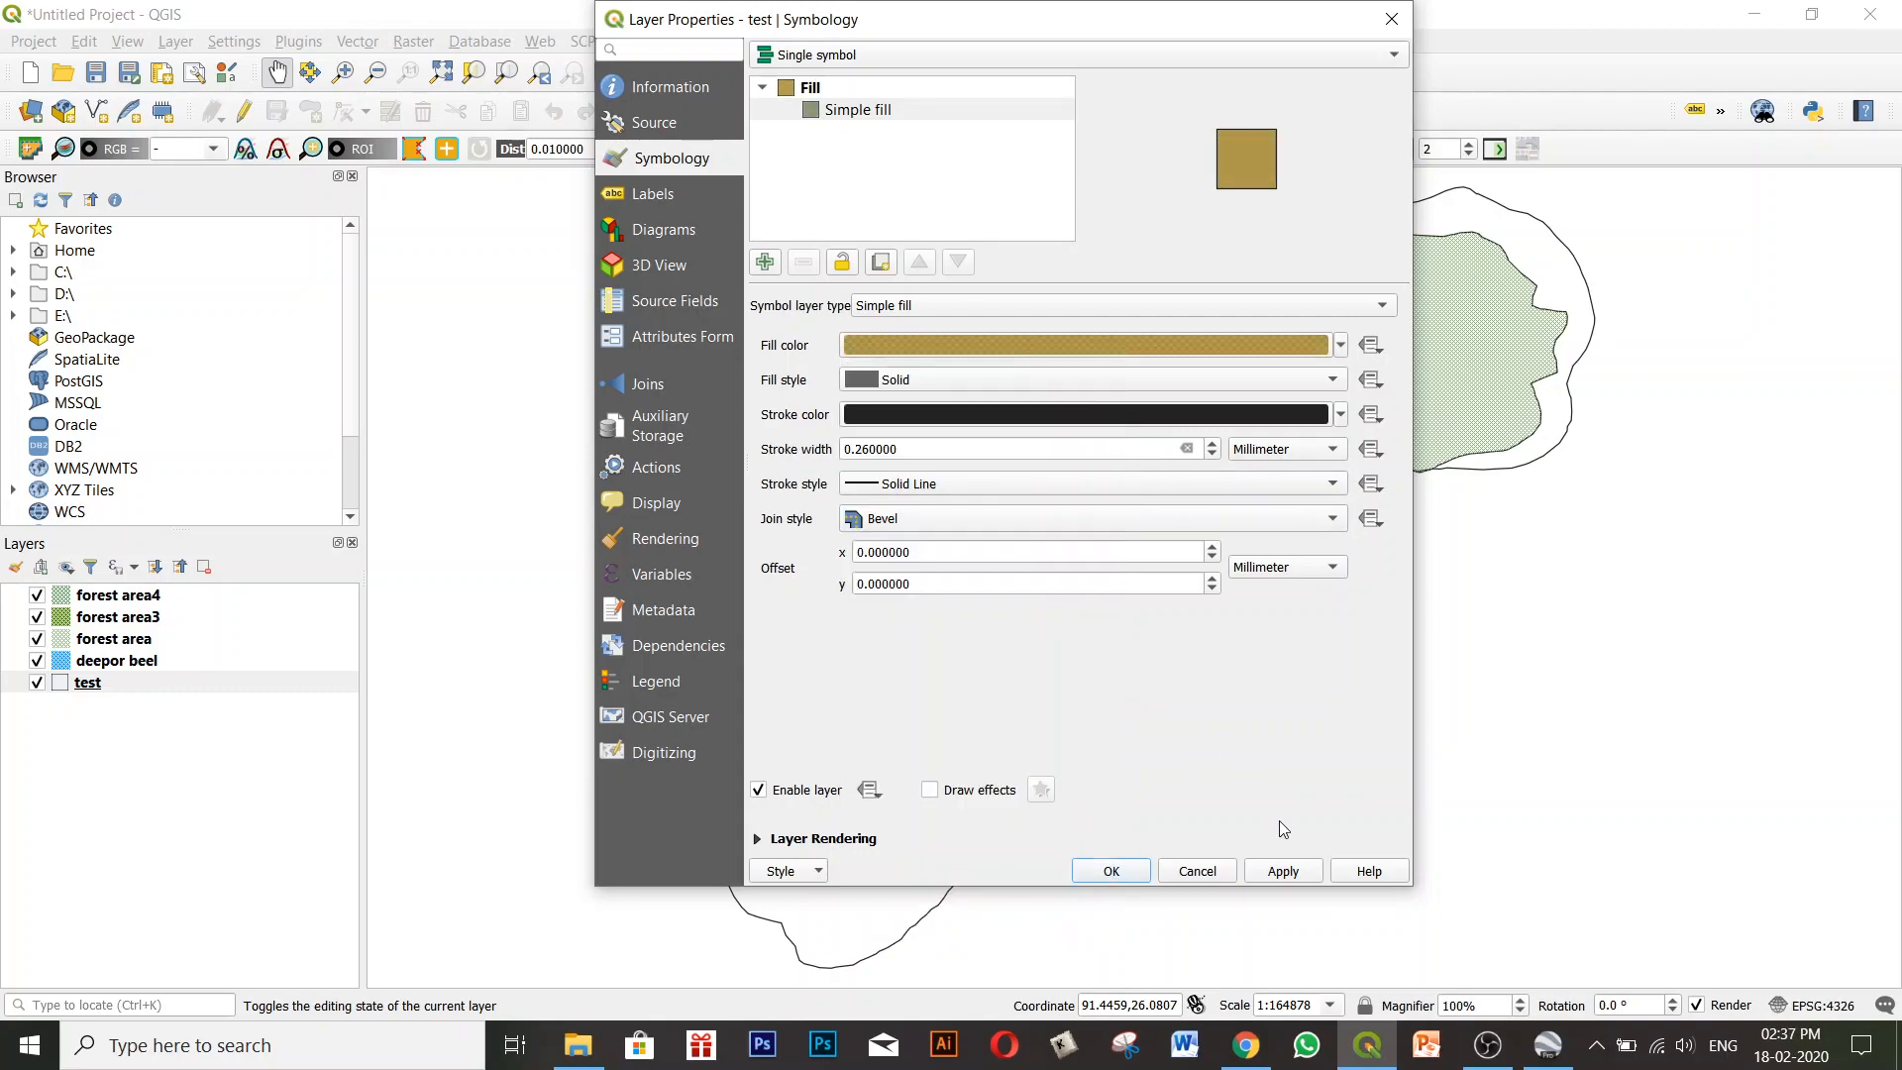
click(1256, 880)
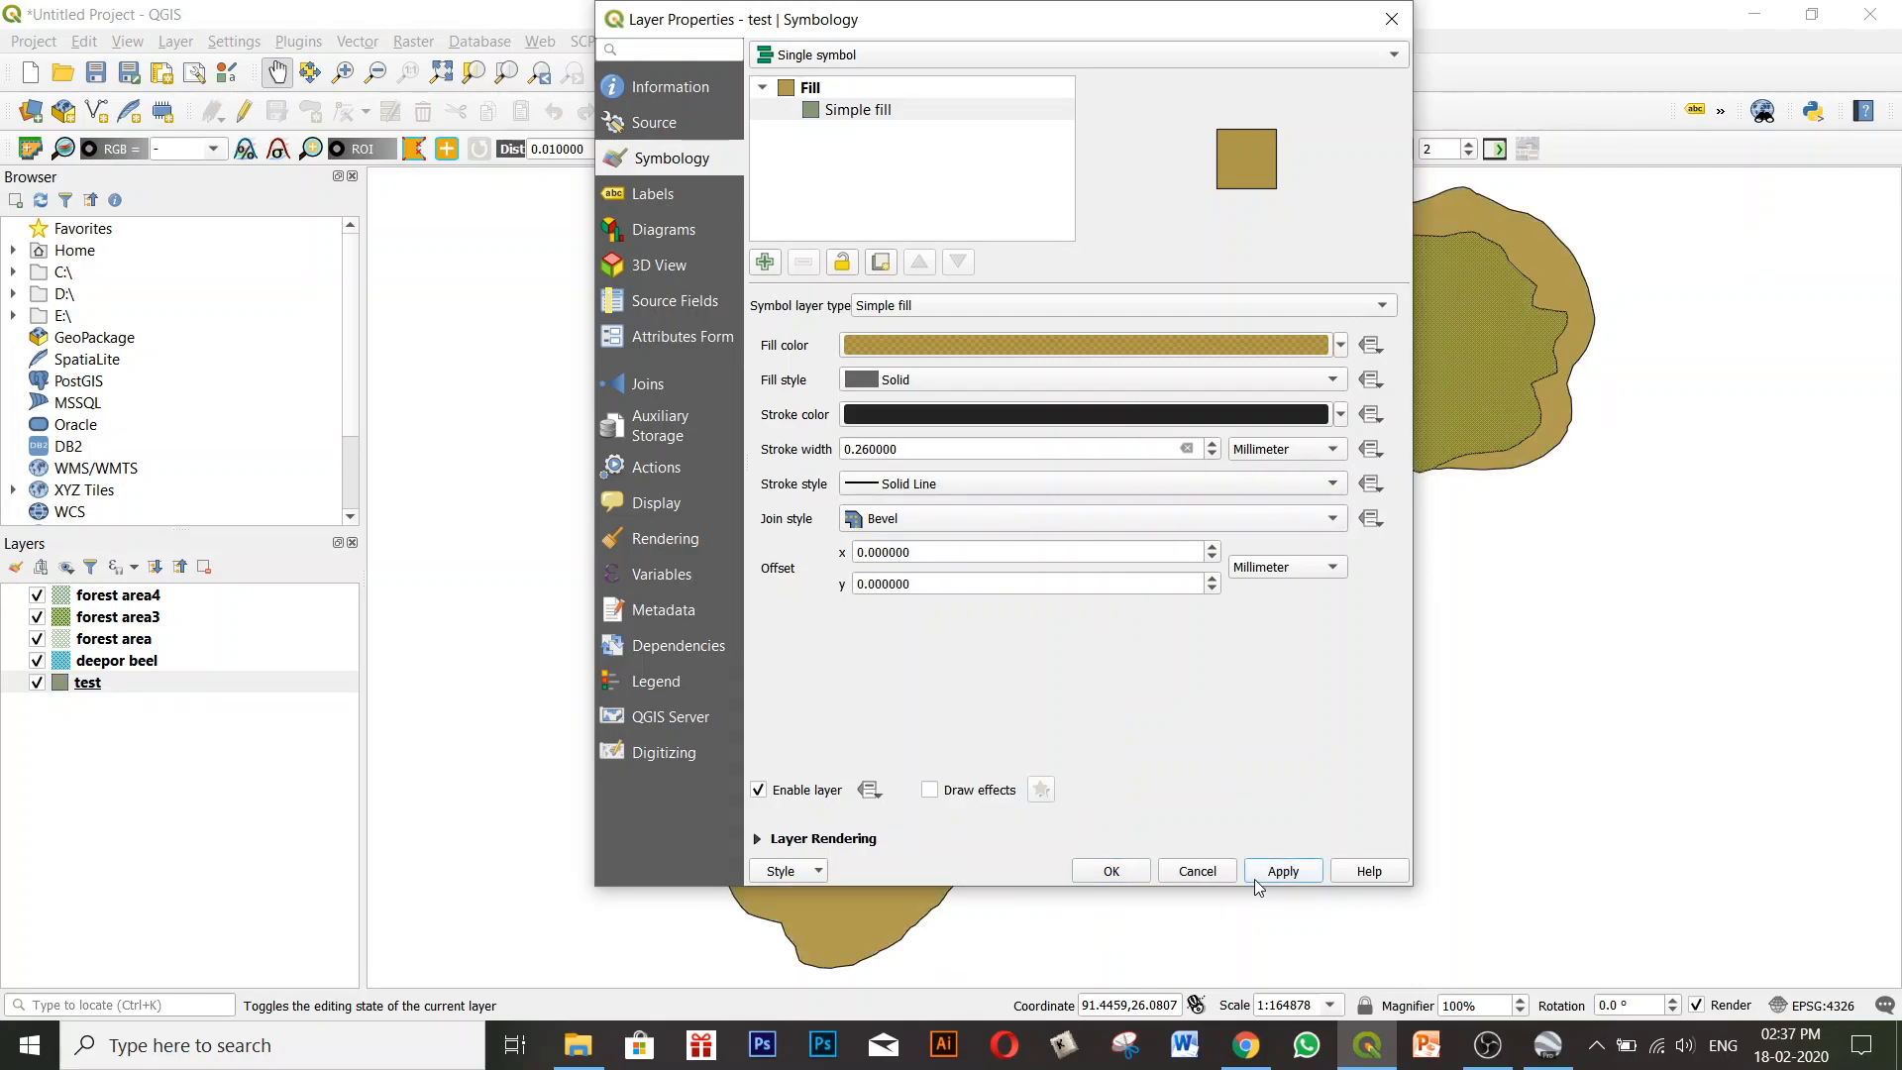
Lower the test layer's brownish gold fill to about a quarter opacity, then apply and accept the symbology.
click(1342, 345)
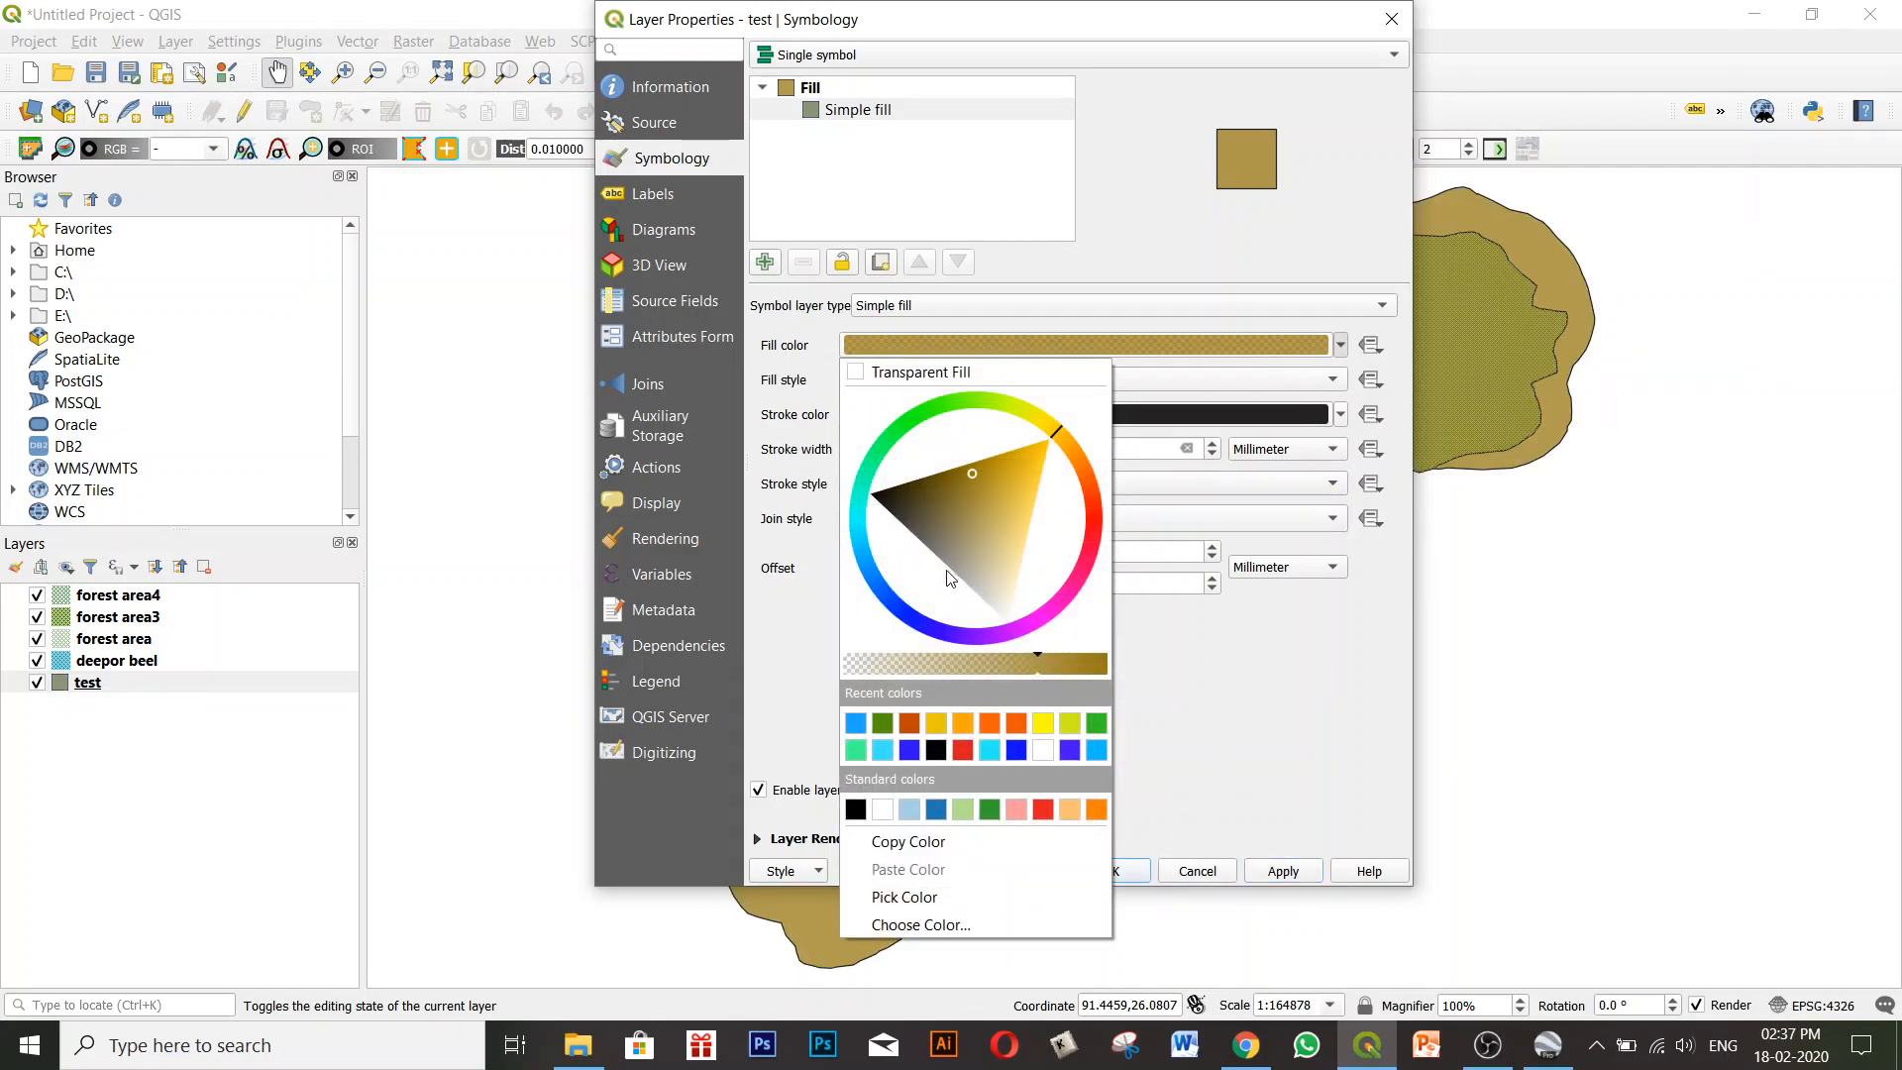
drag(927, 666, 910, 666)
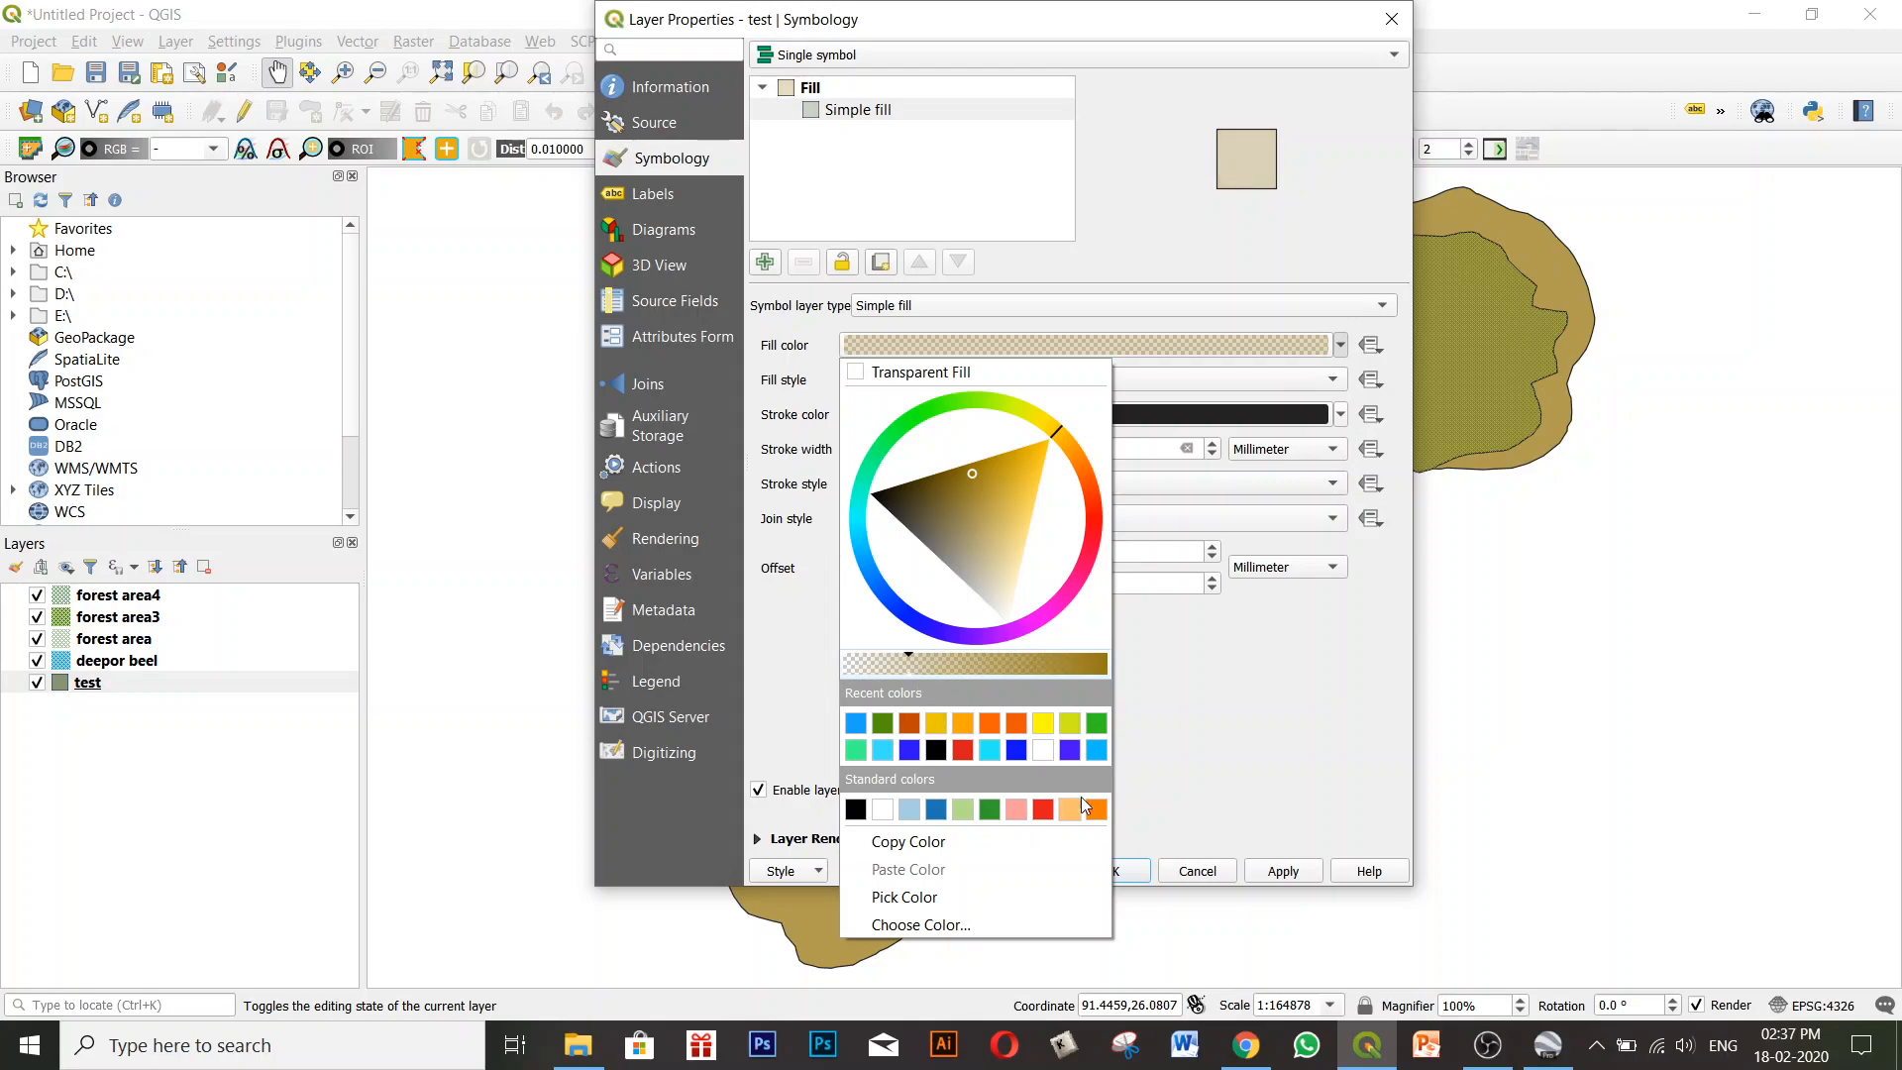
click(1258, 804)
click(1284, 870)
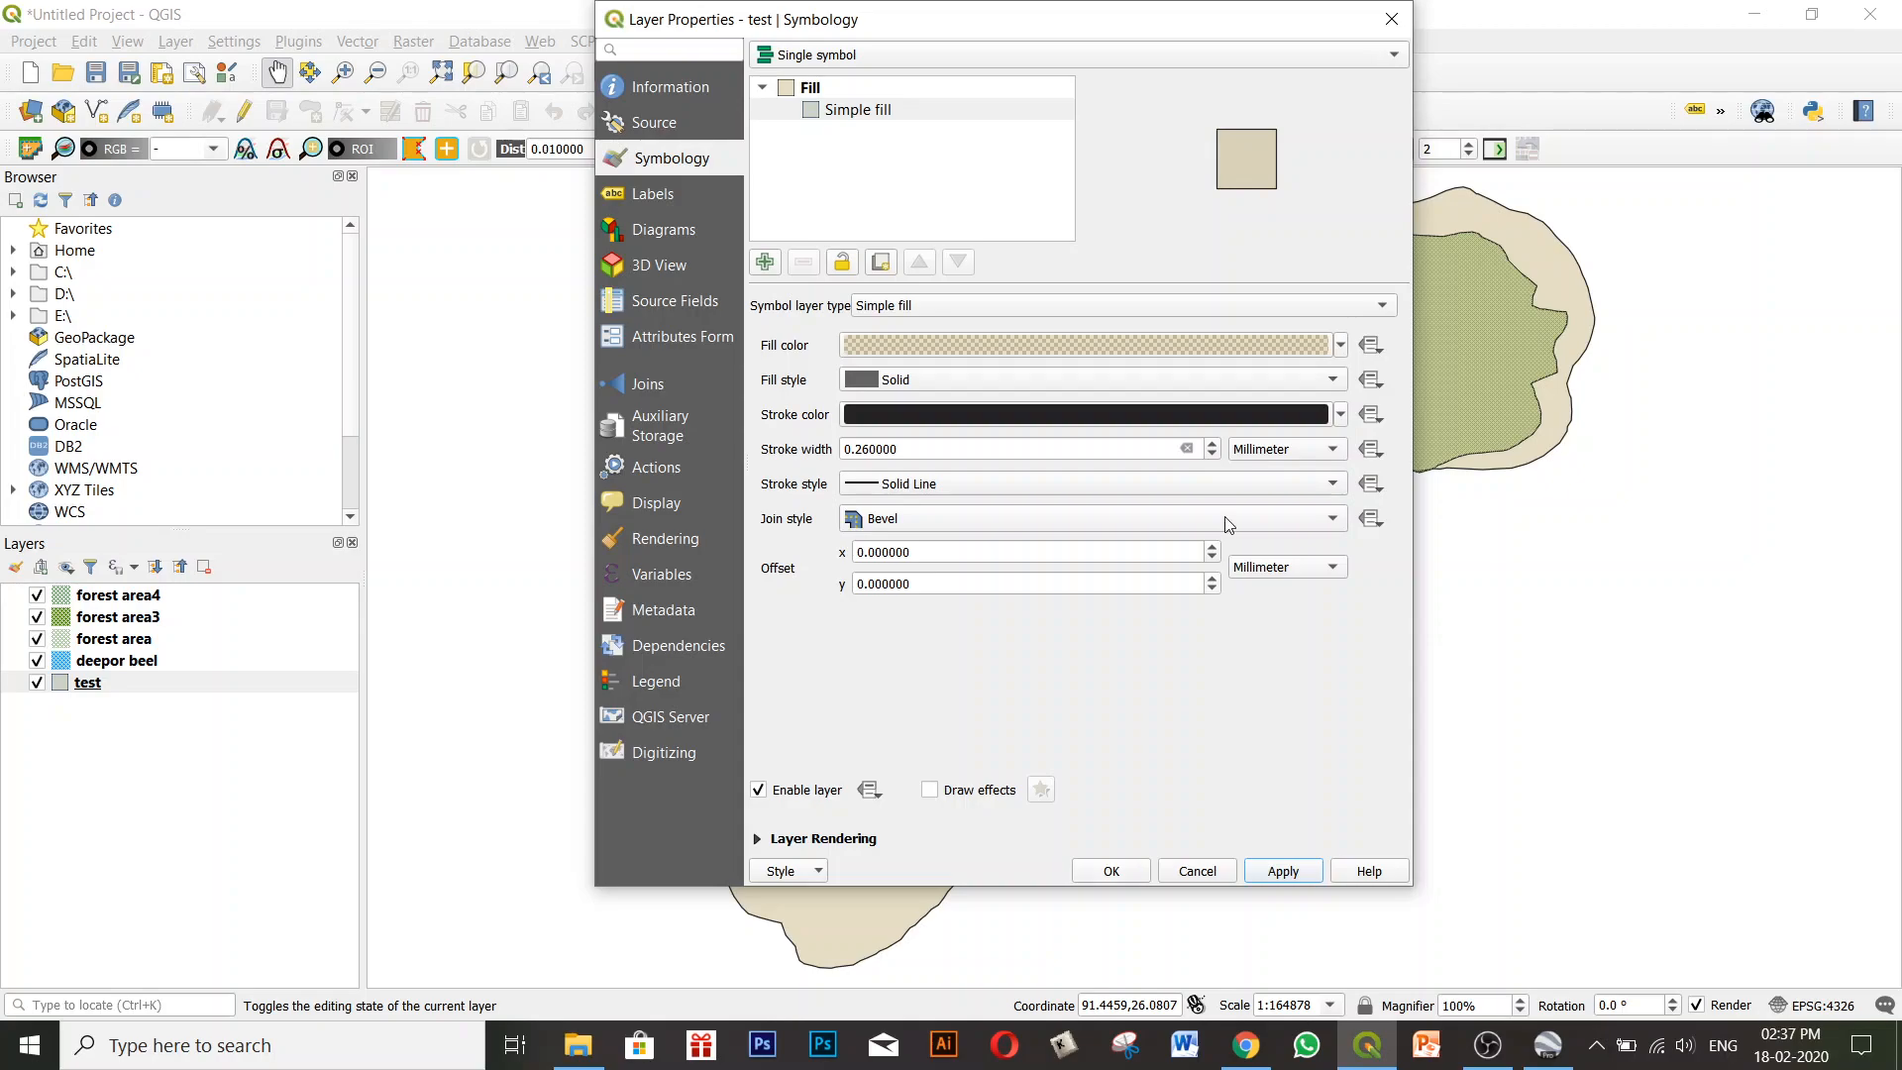
click(1112, 871)
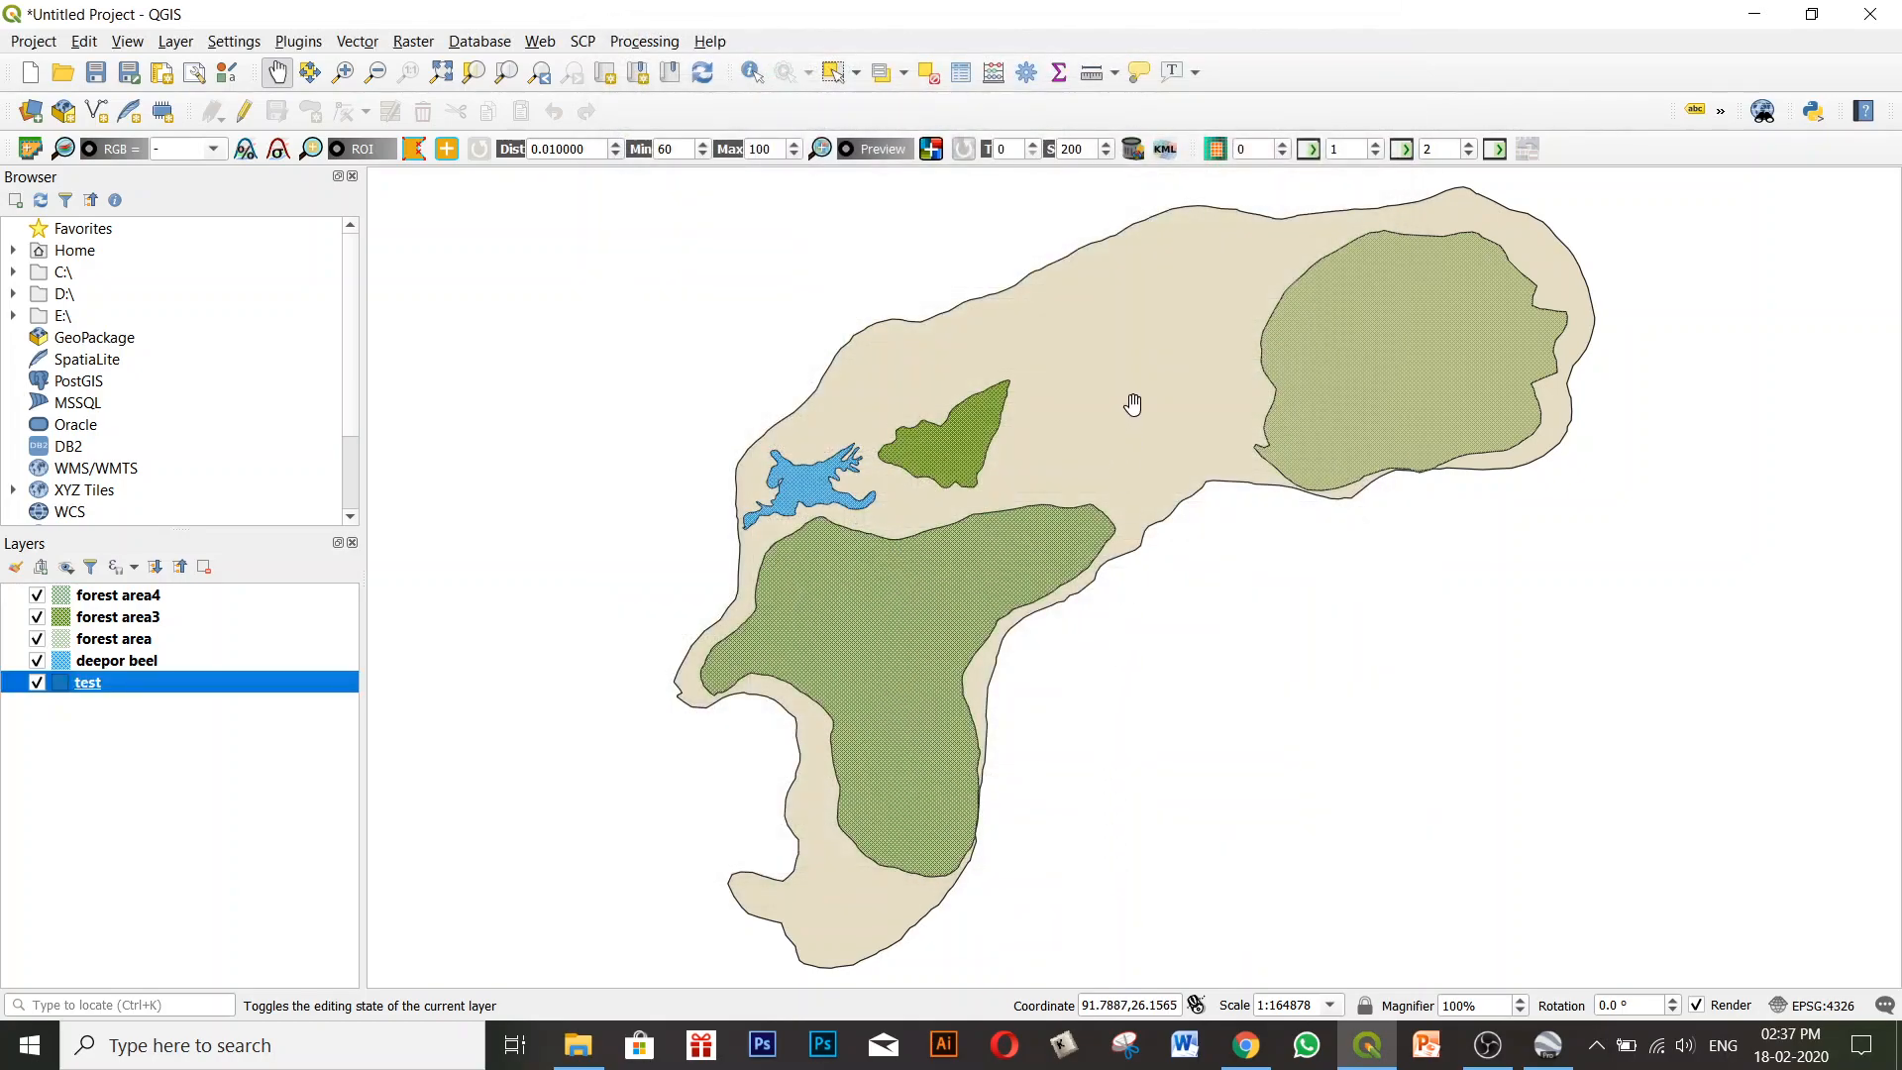
Open the forest area4 layer's symbology, set its simple fill's stroke width to Hairline and apply it.
drag(1002, 578, 953, 591)
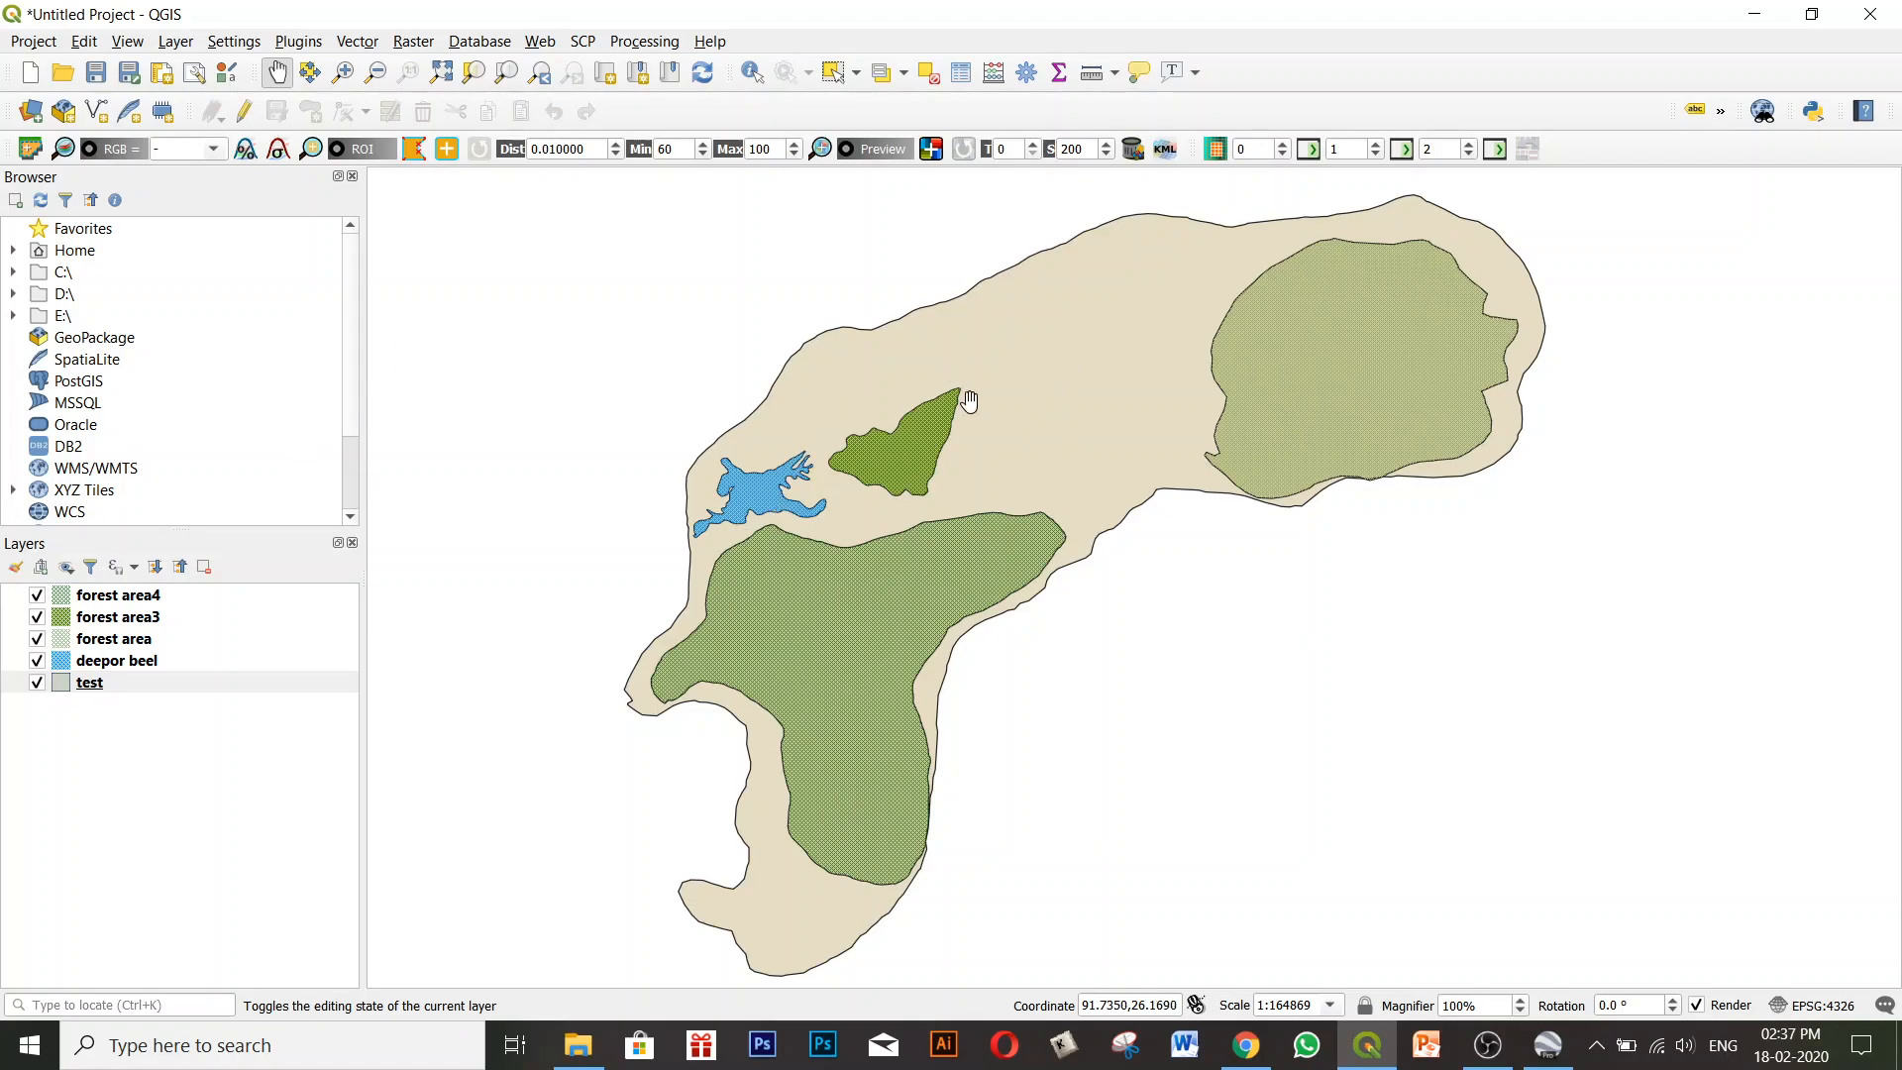
click(103, 604)
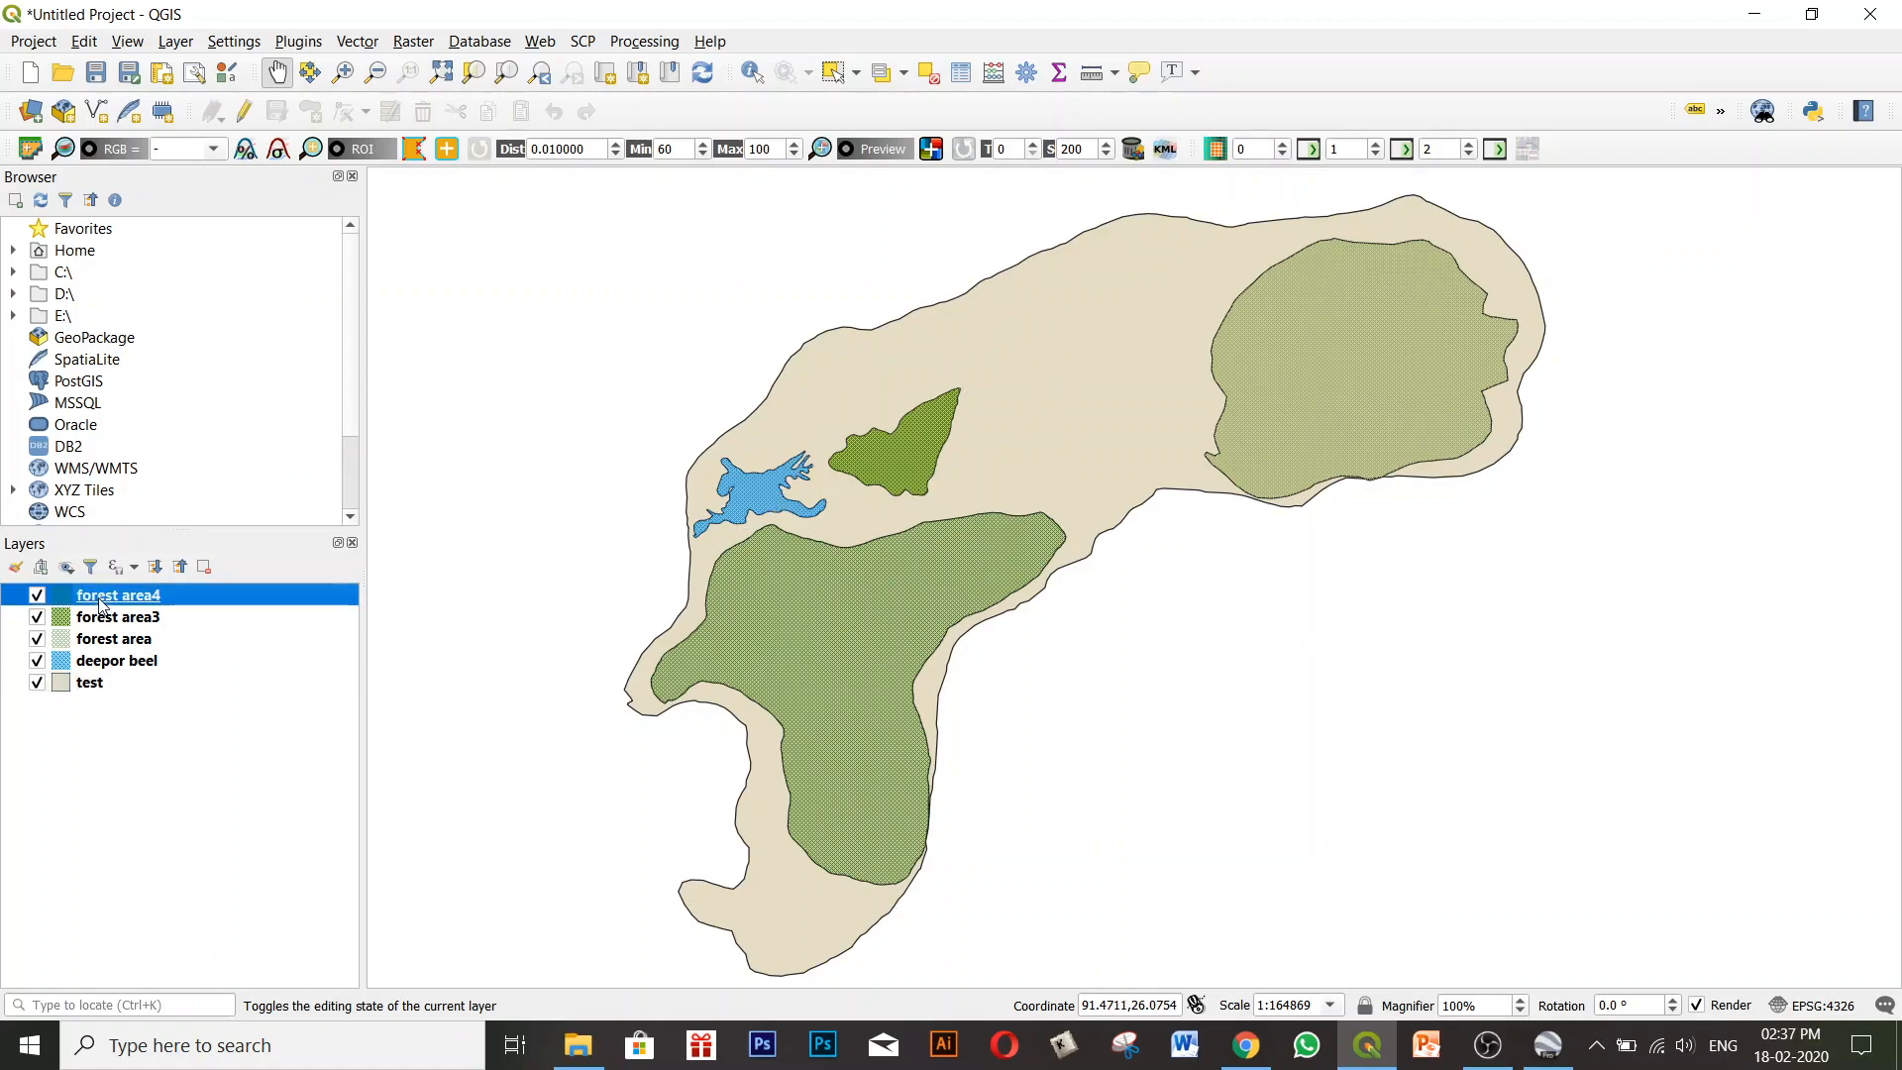
double_click(103, 605)
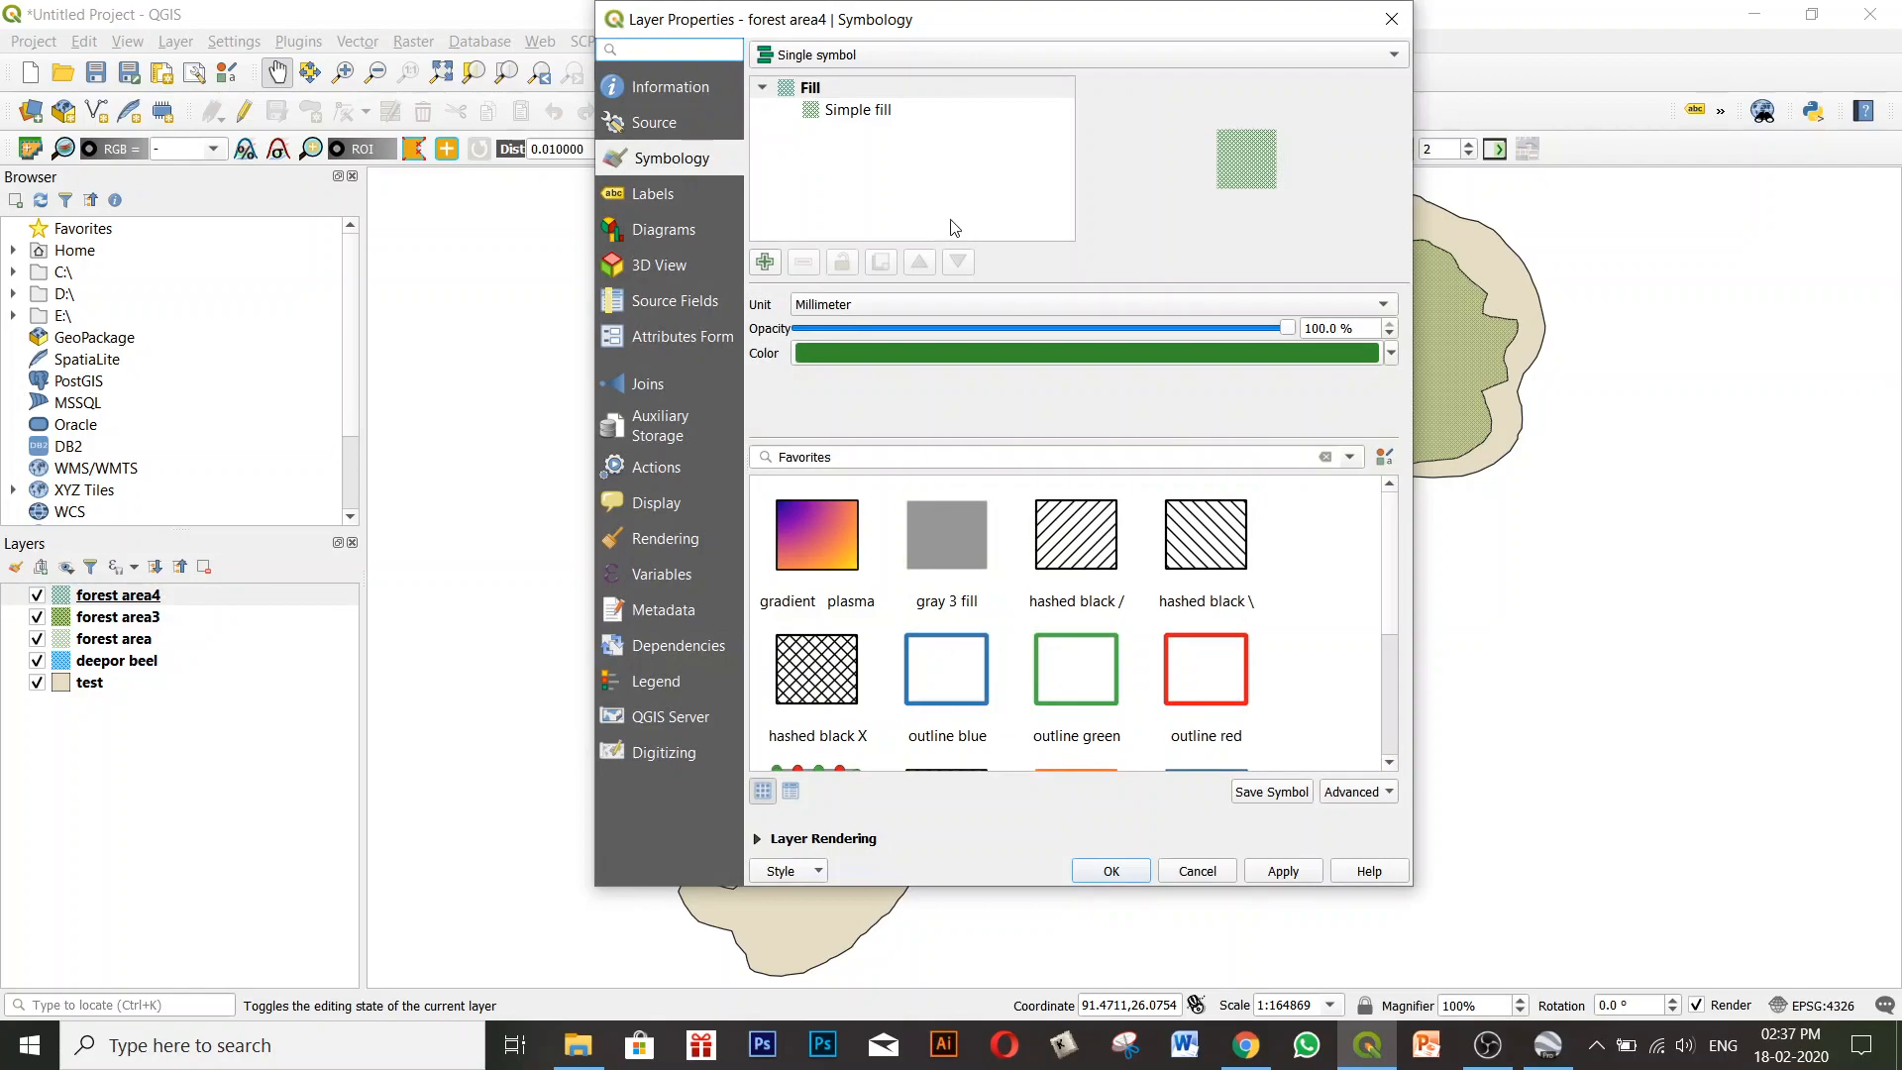
click(871, 103)
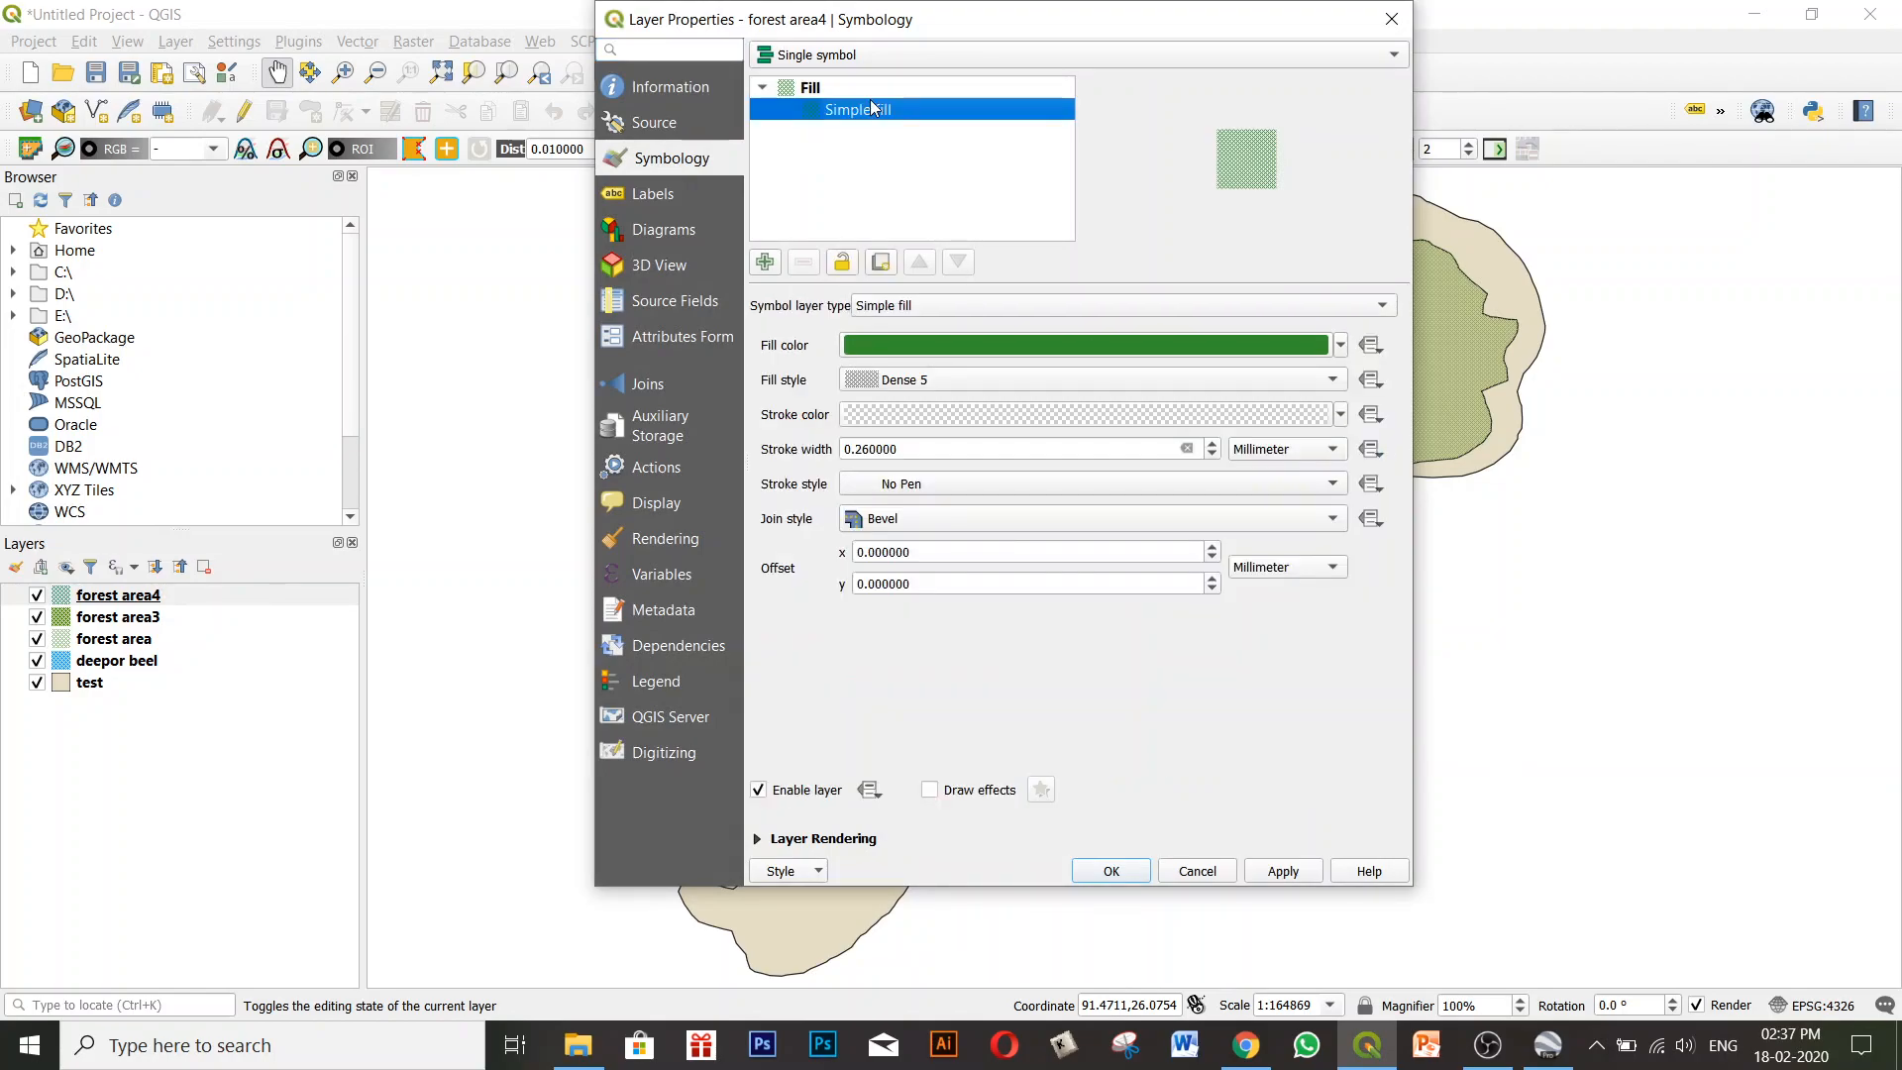
click(1391, 305)
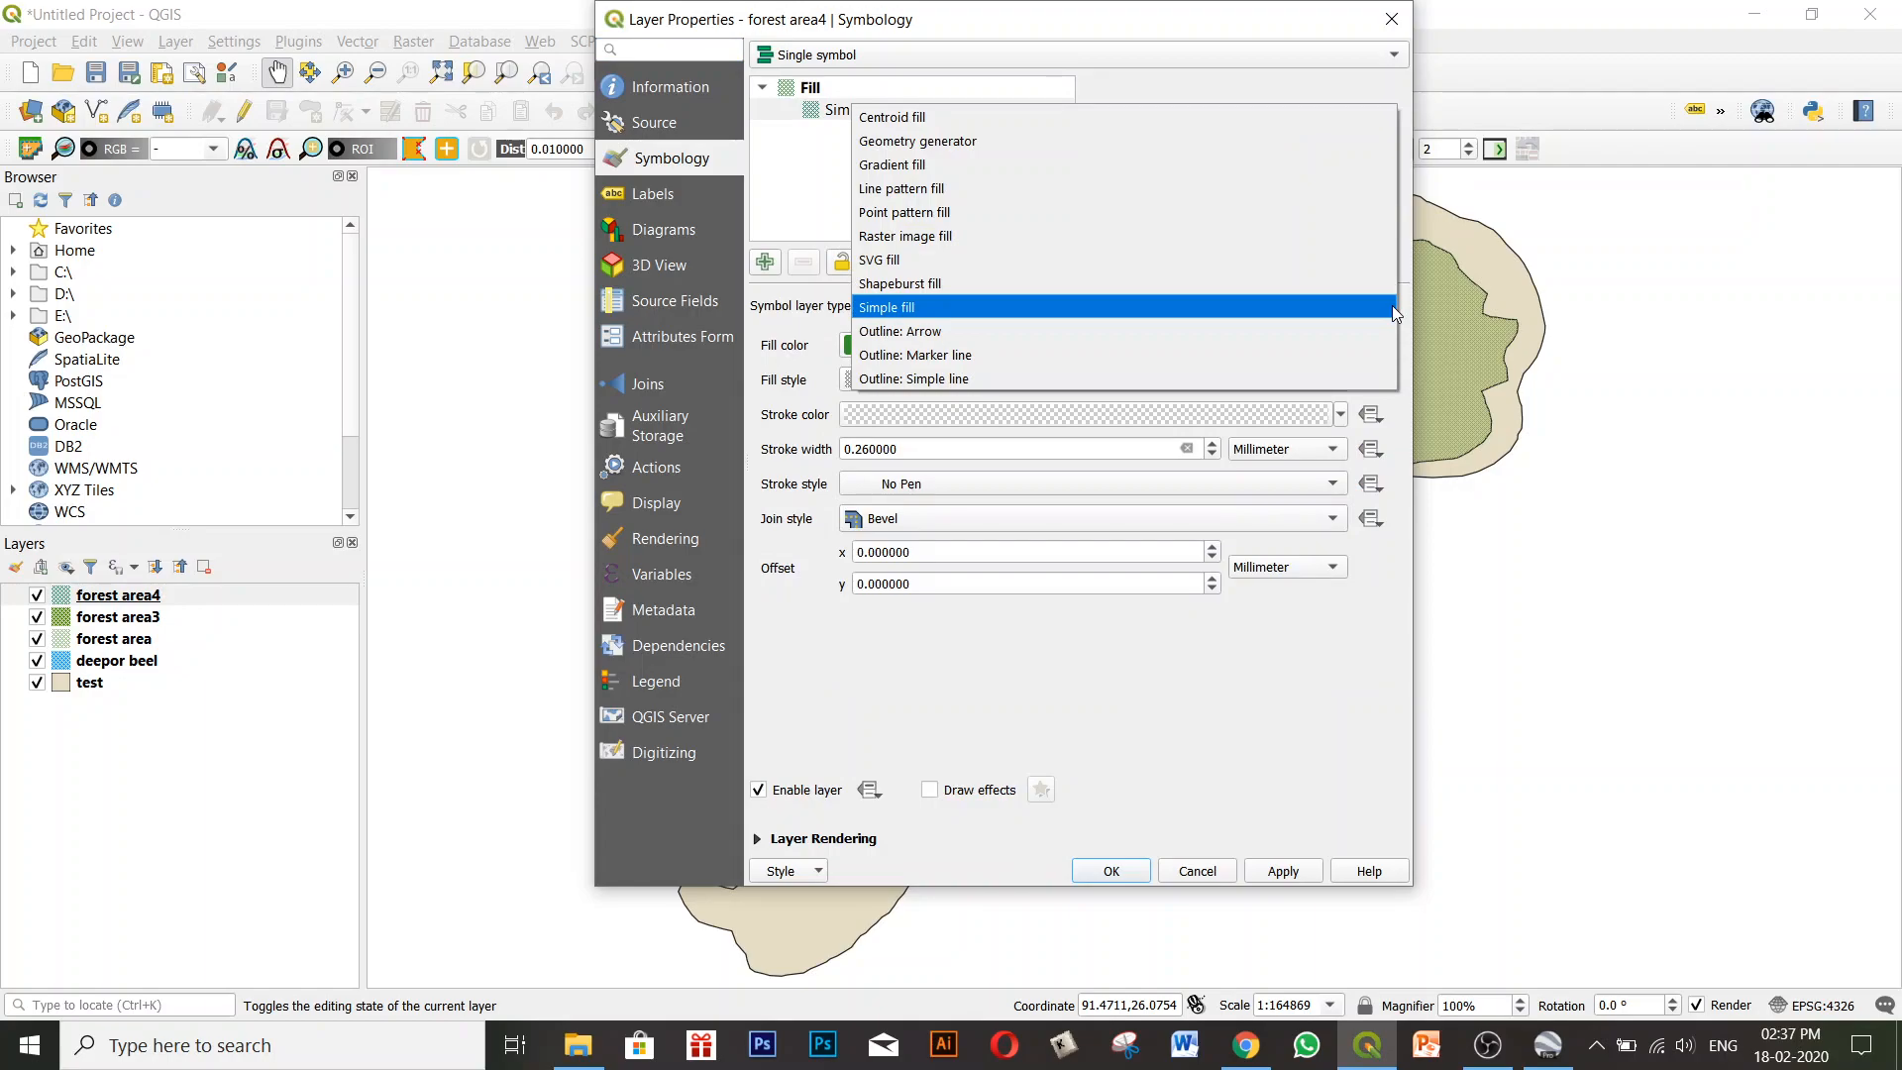
click(1393, 307)
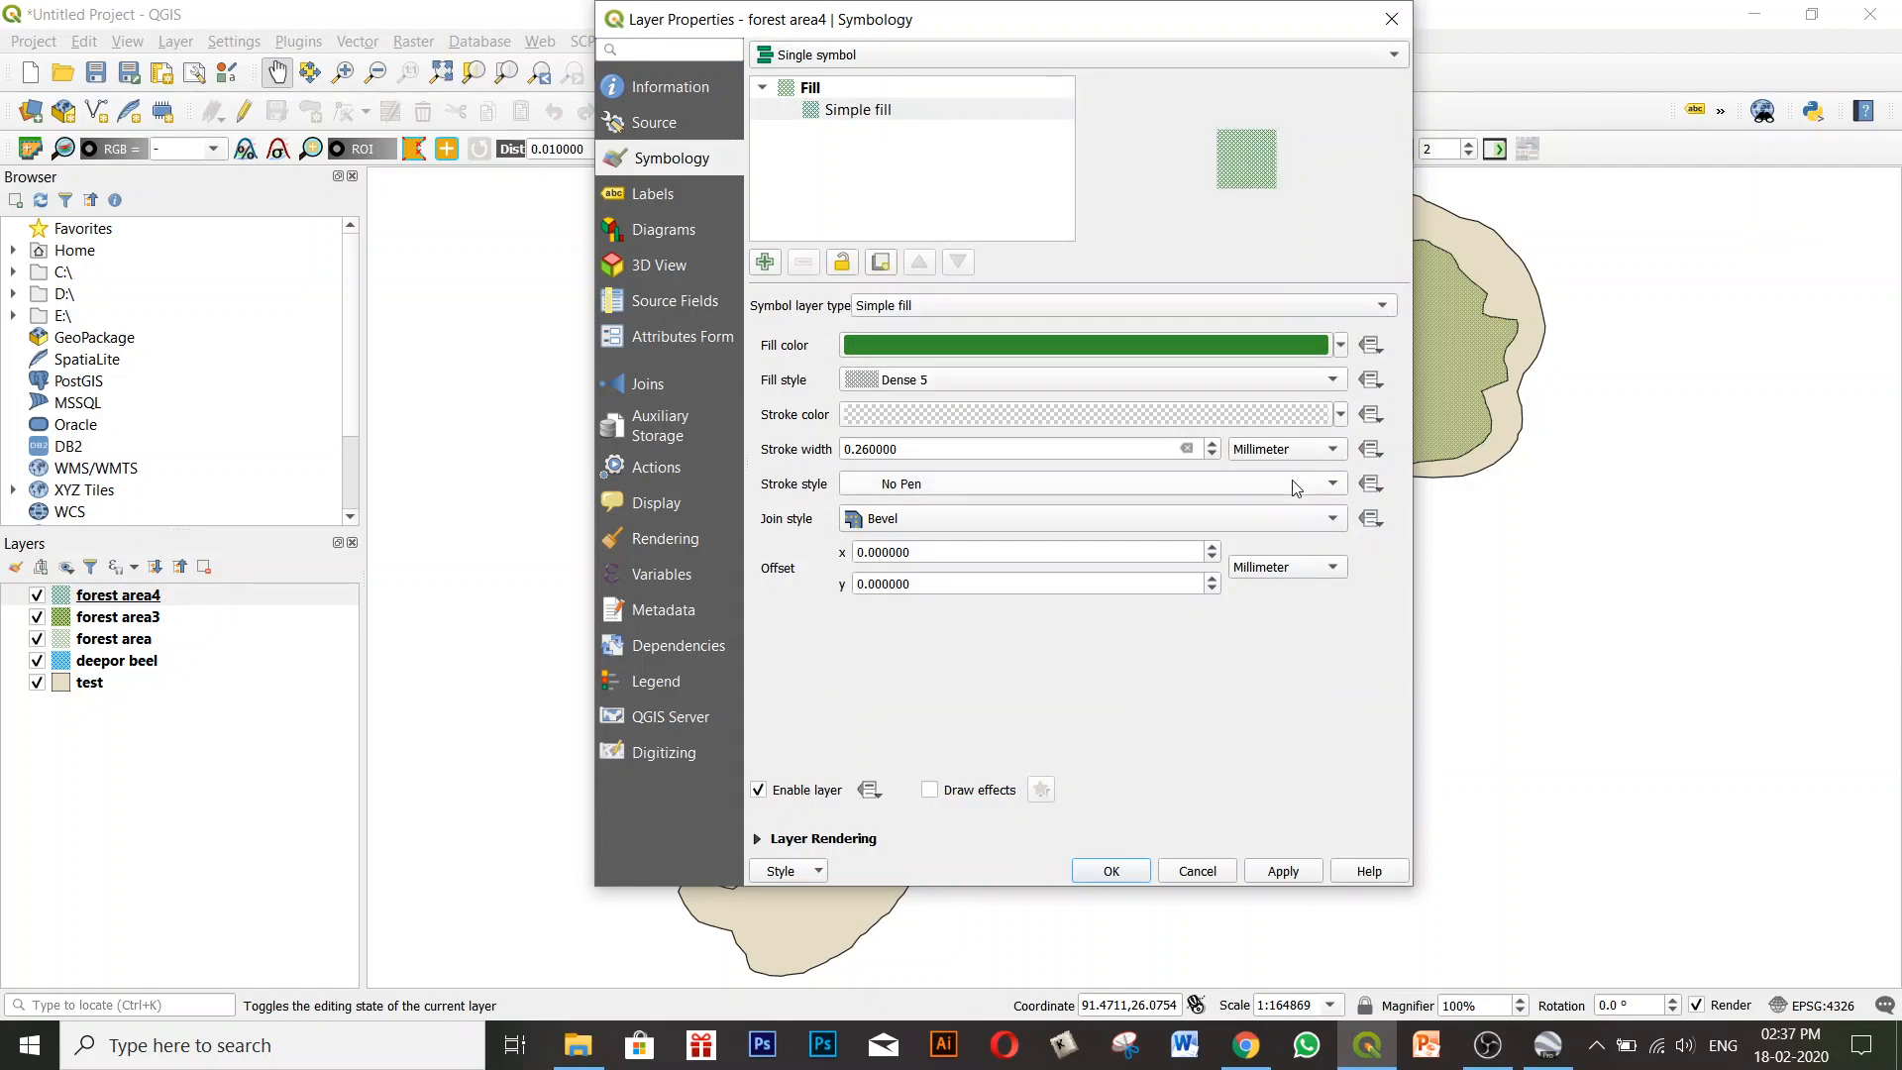
click(1212, 457)
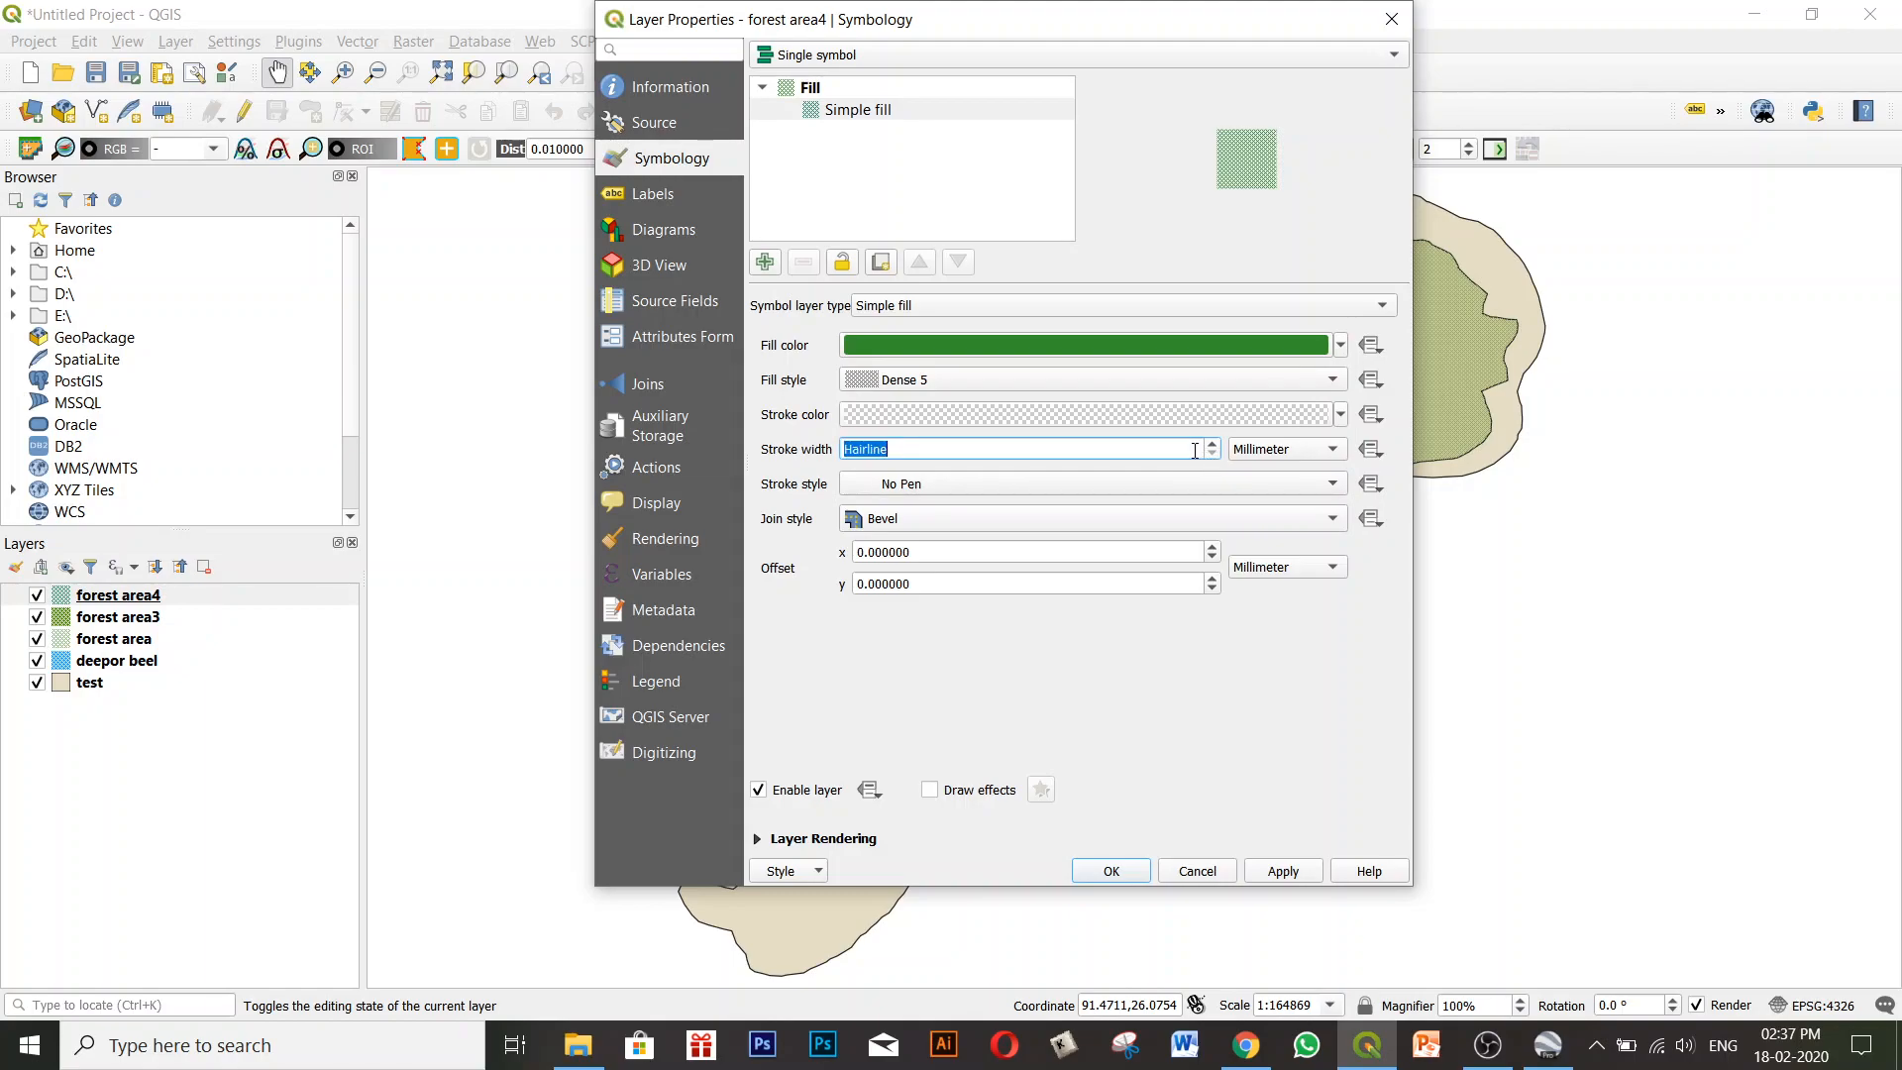
click(1278, 876)
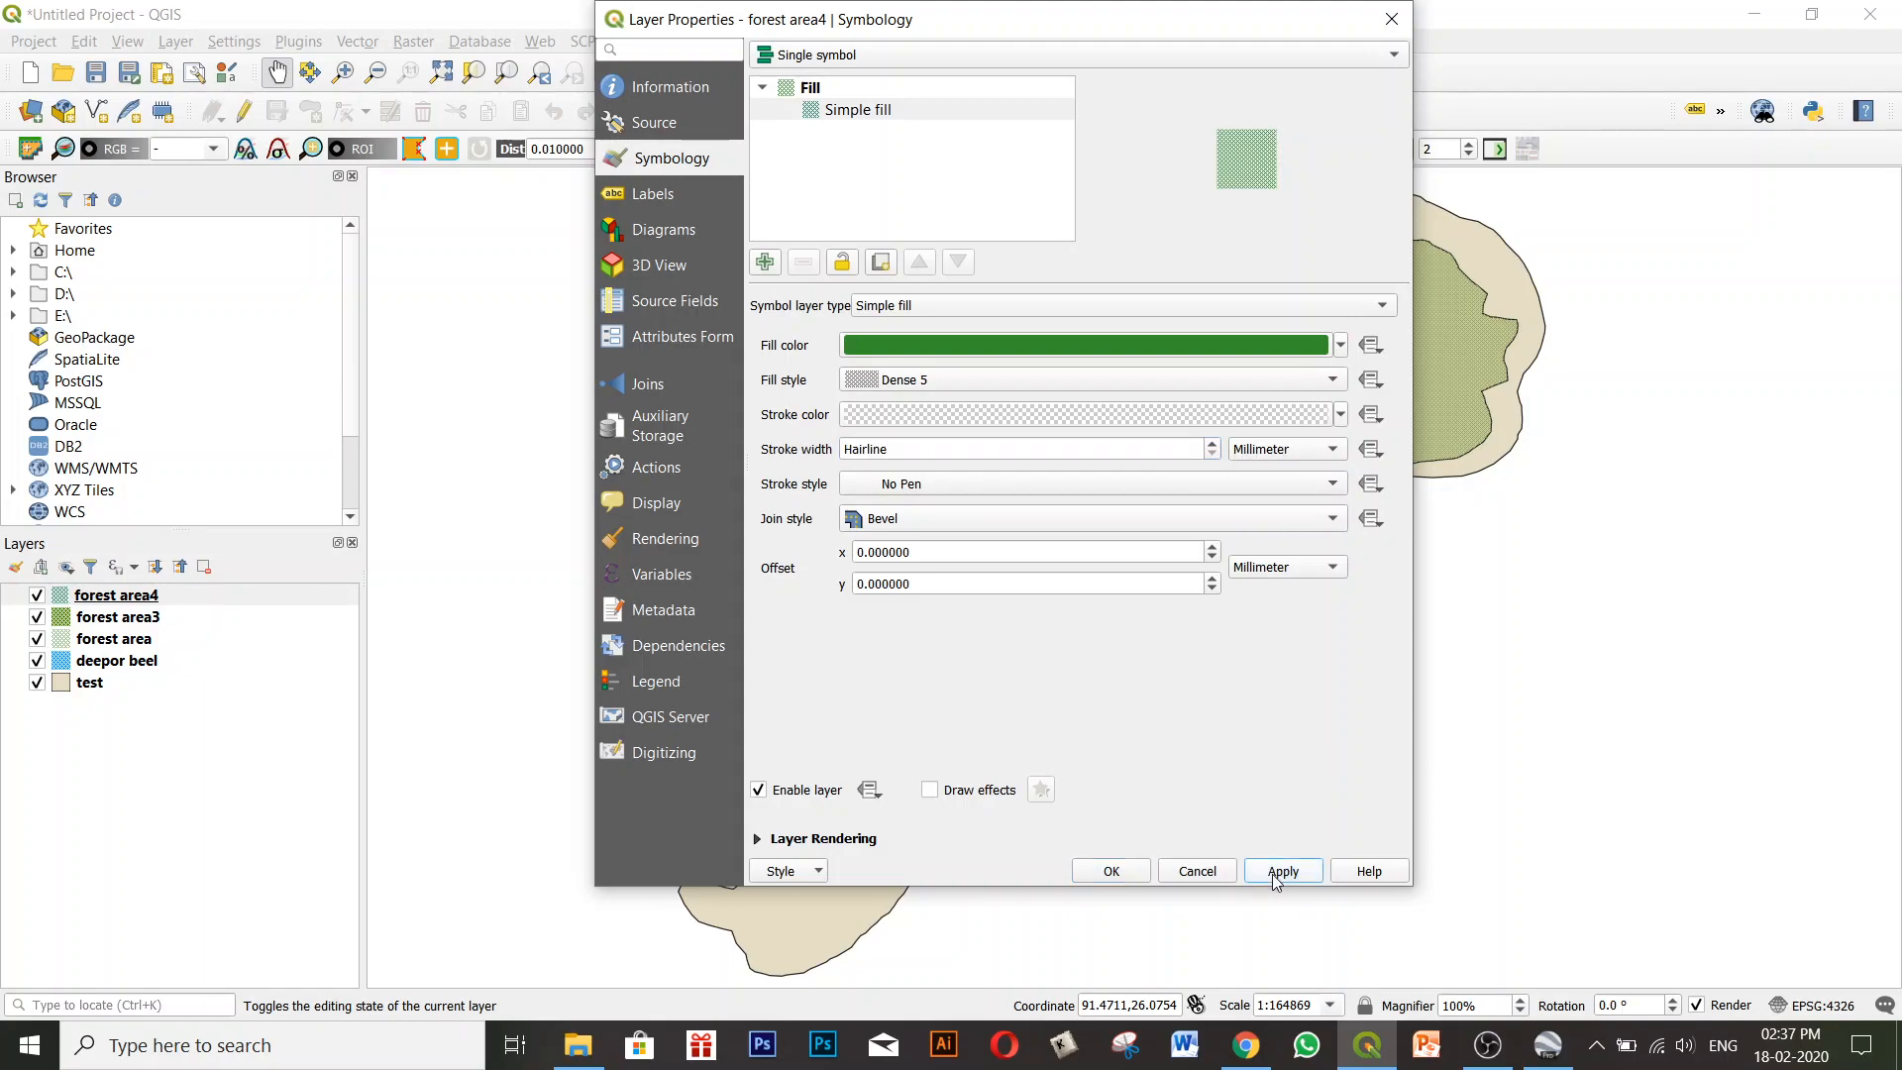
drag(1224, 42, 1058, 41)
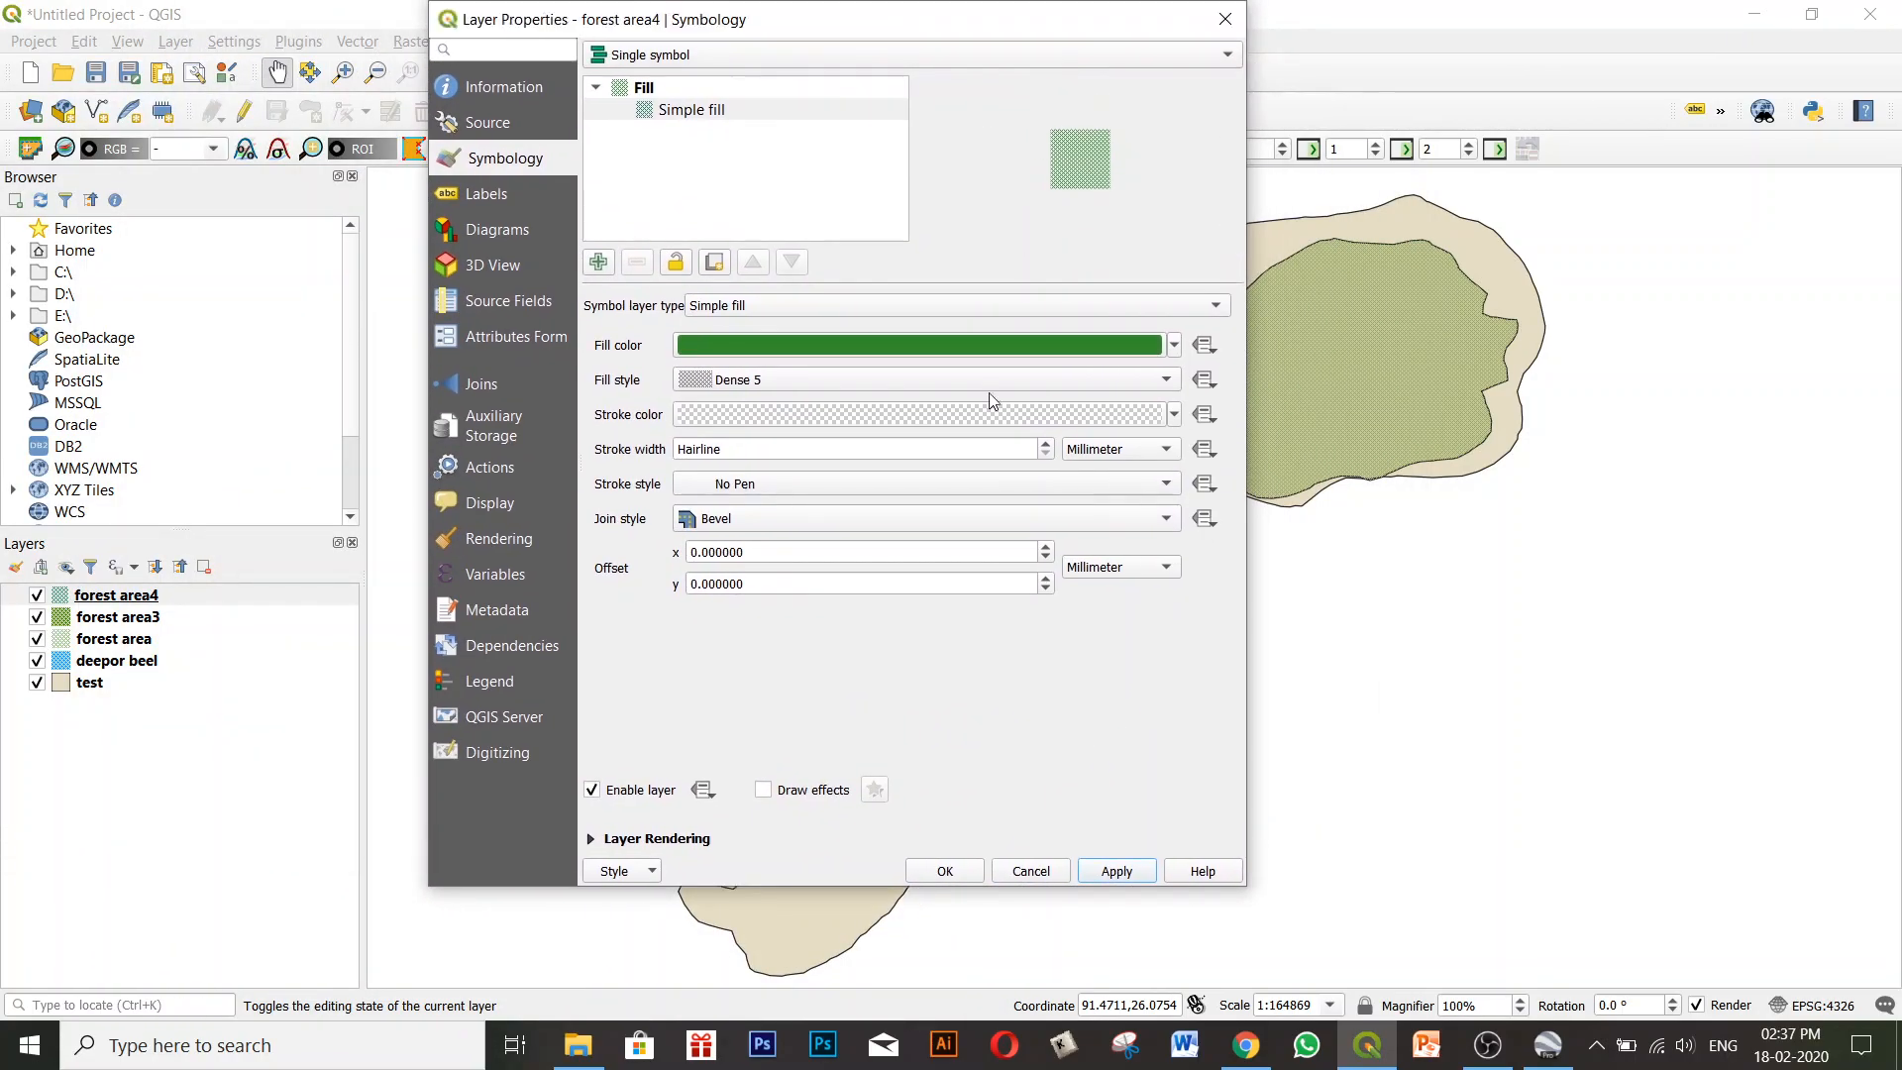
click(706, 793)
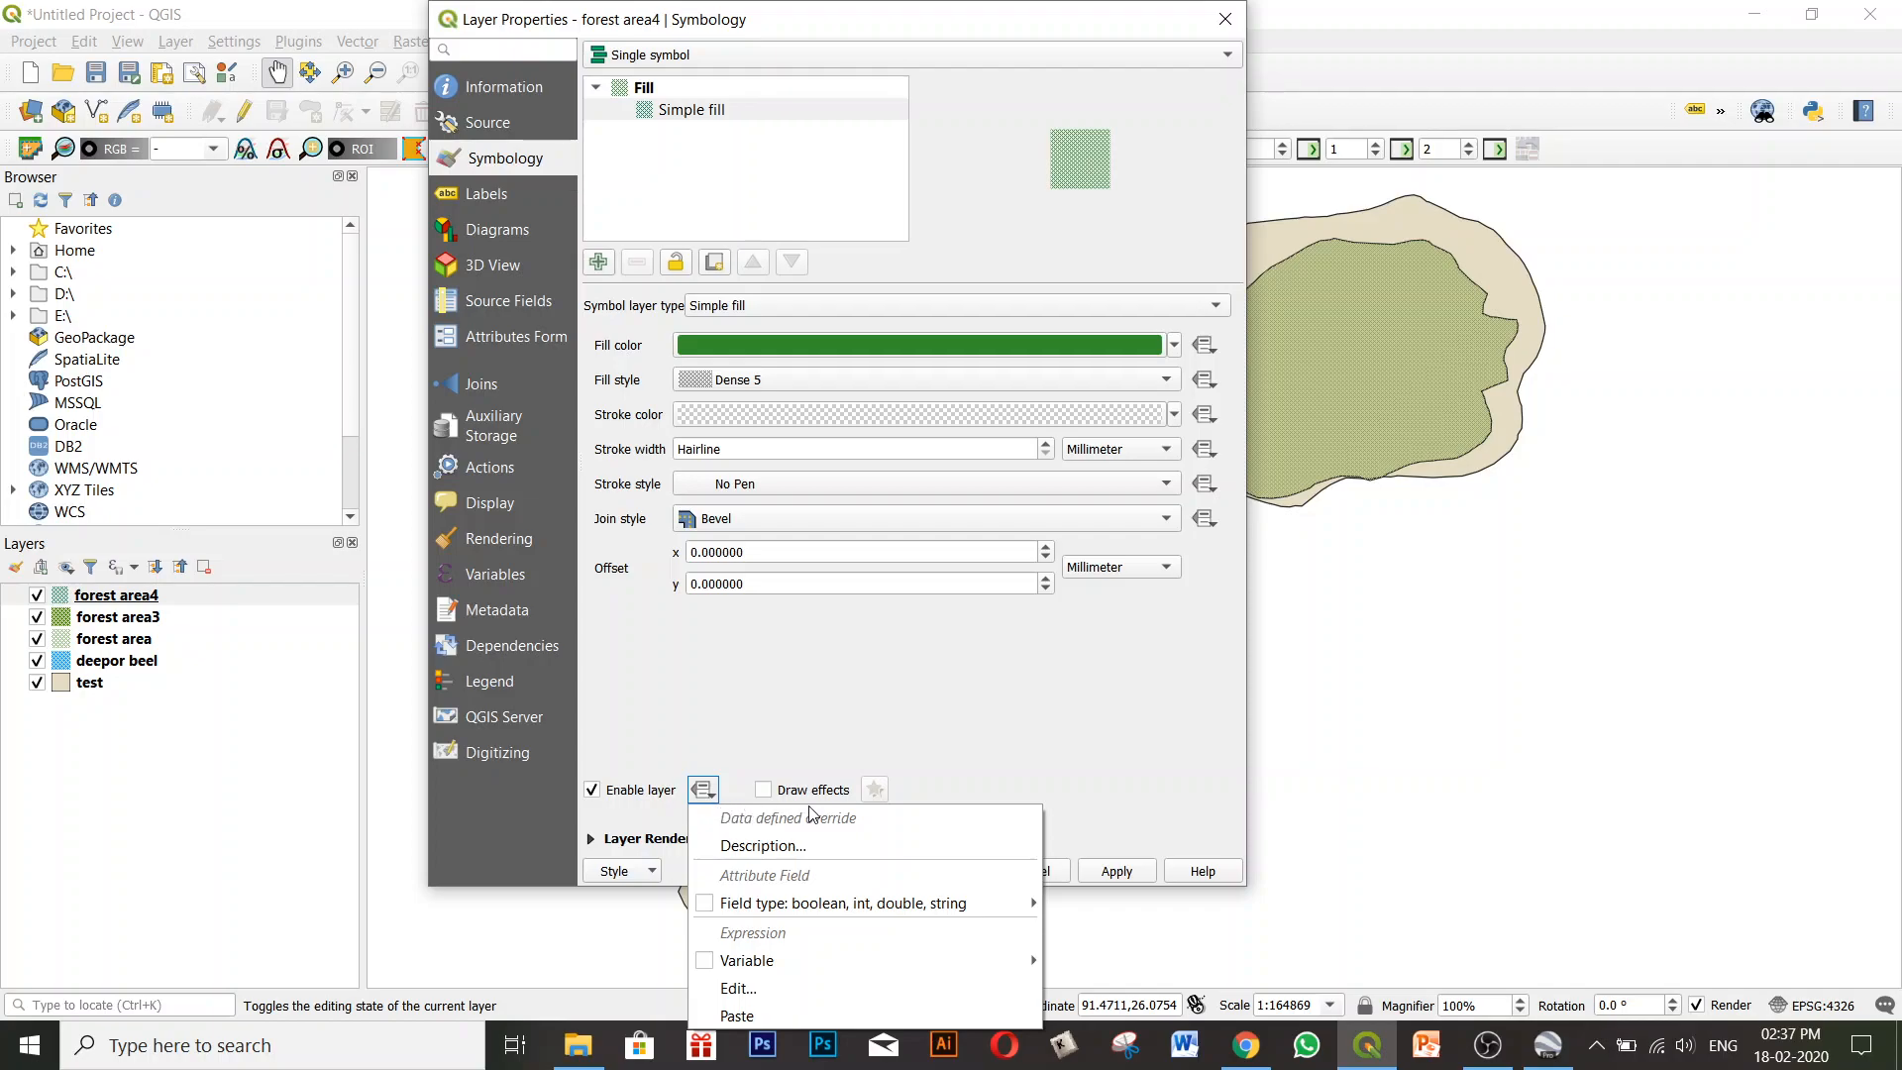
click(764, 791)
click(765, 791)
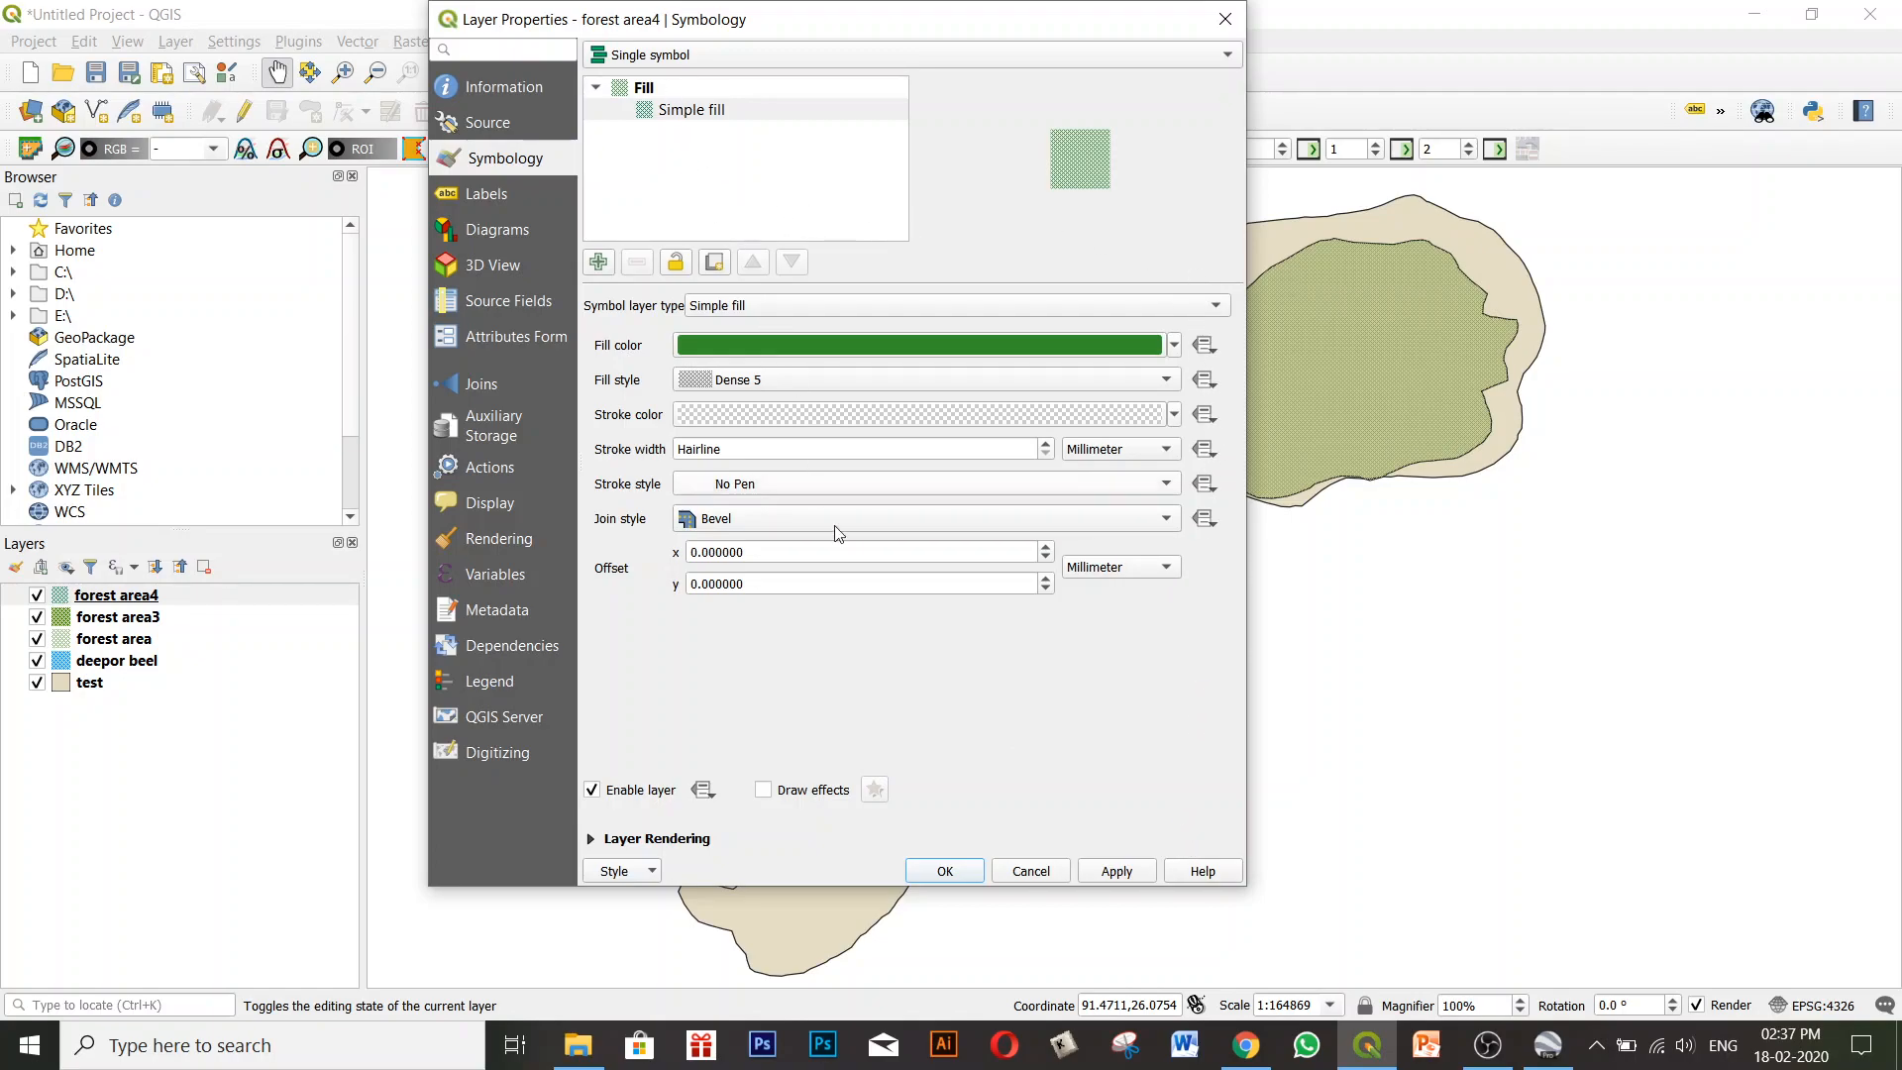
Dismiss the forest area4 layer's symbology and create an empty print layout titled map1.
click(1016, 872)
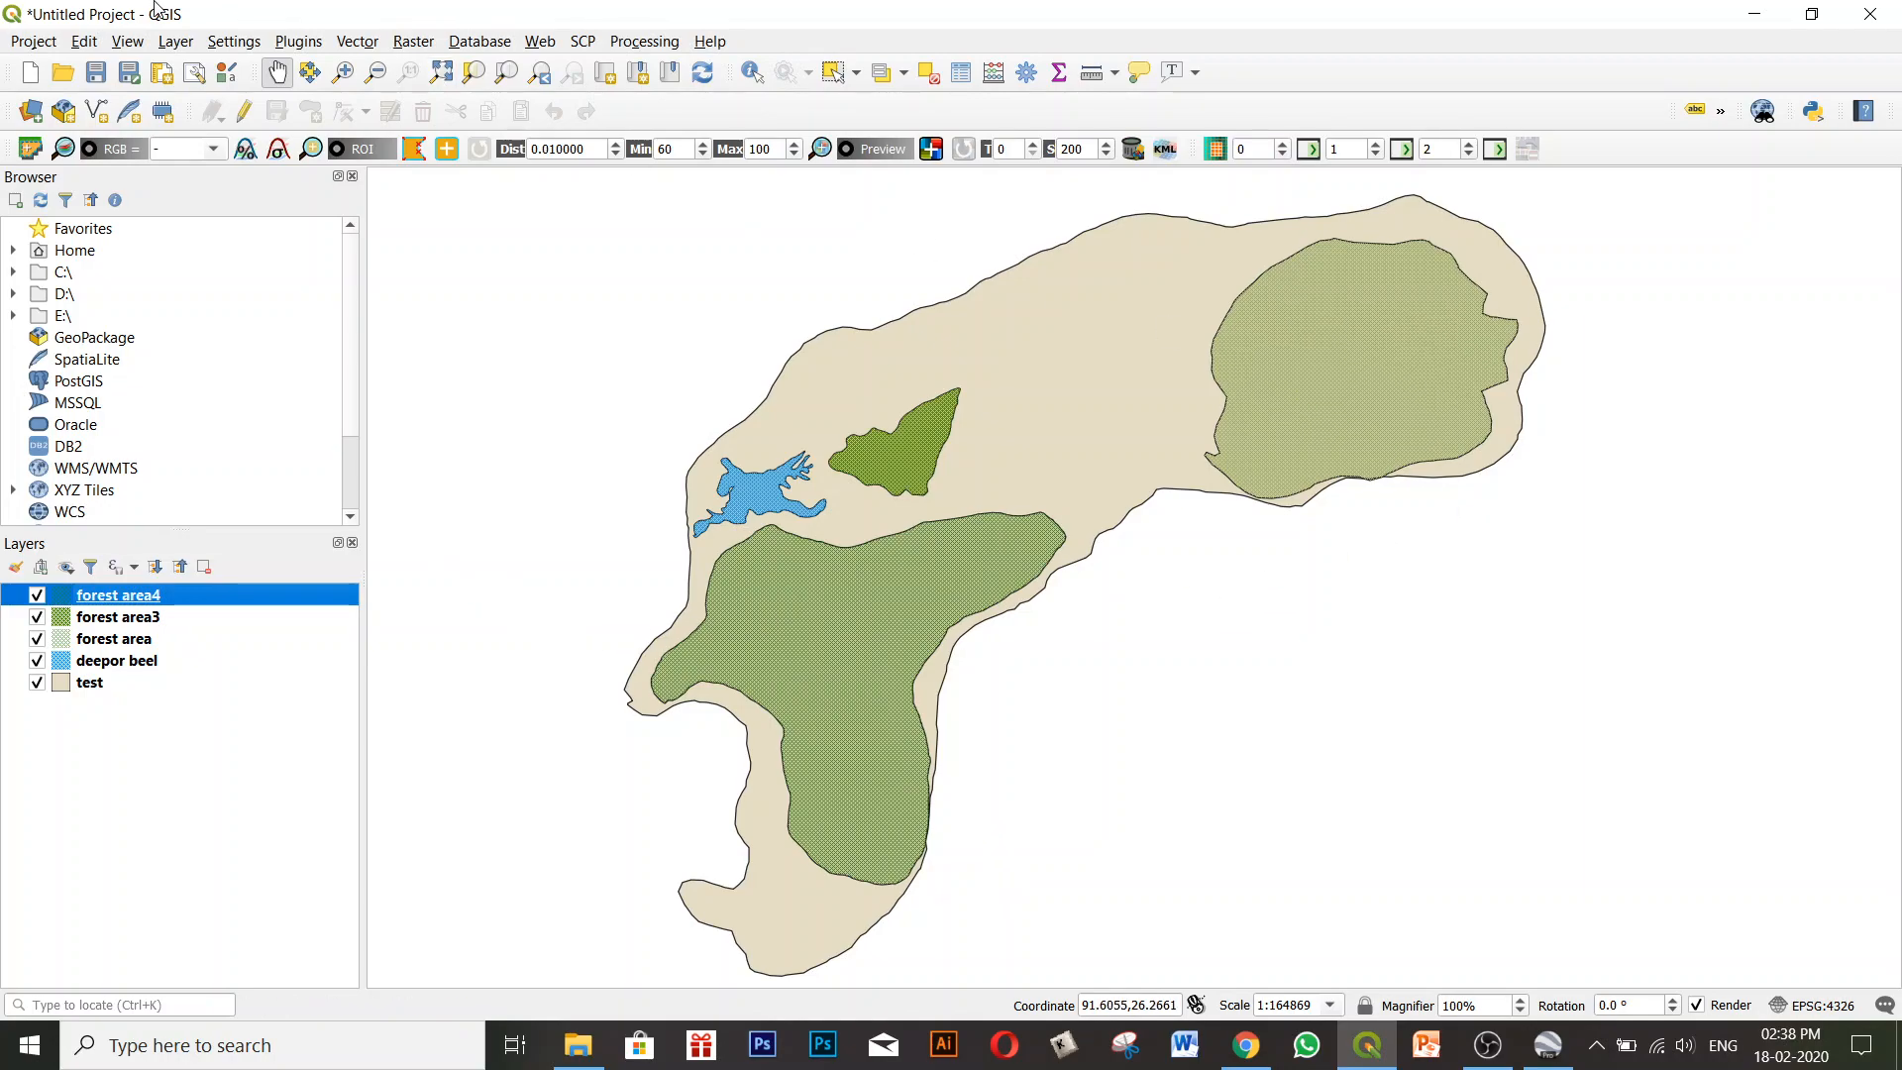
click(50, 42)
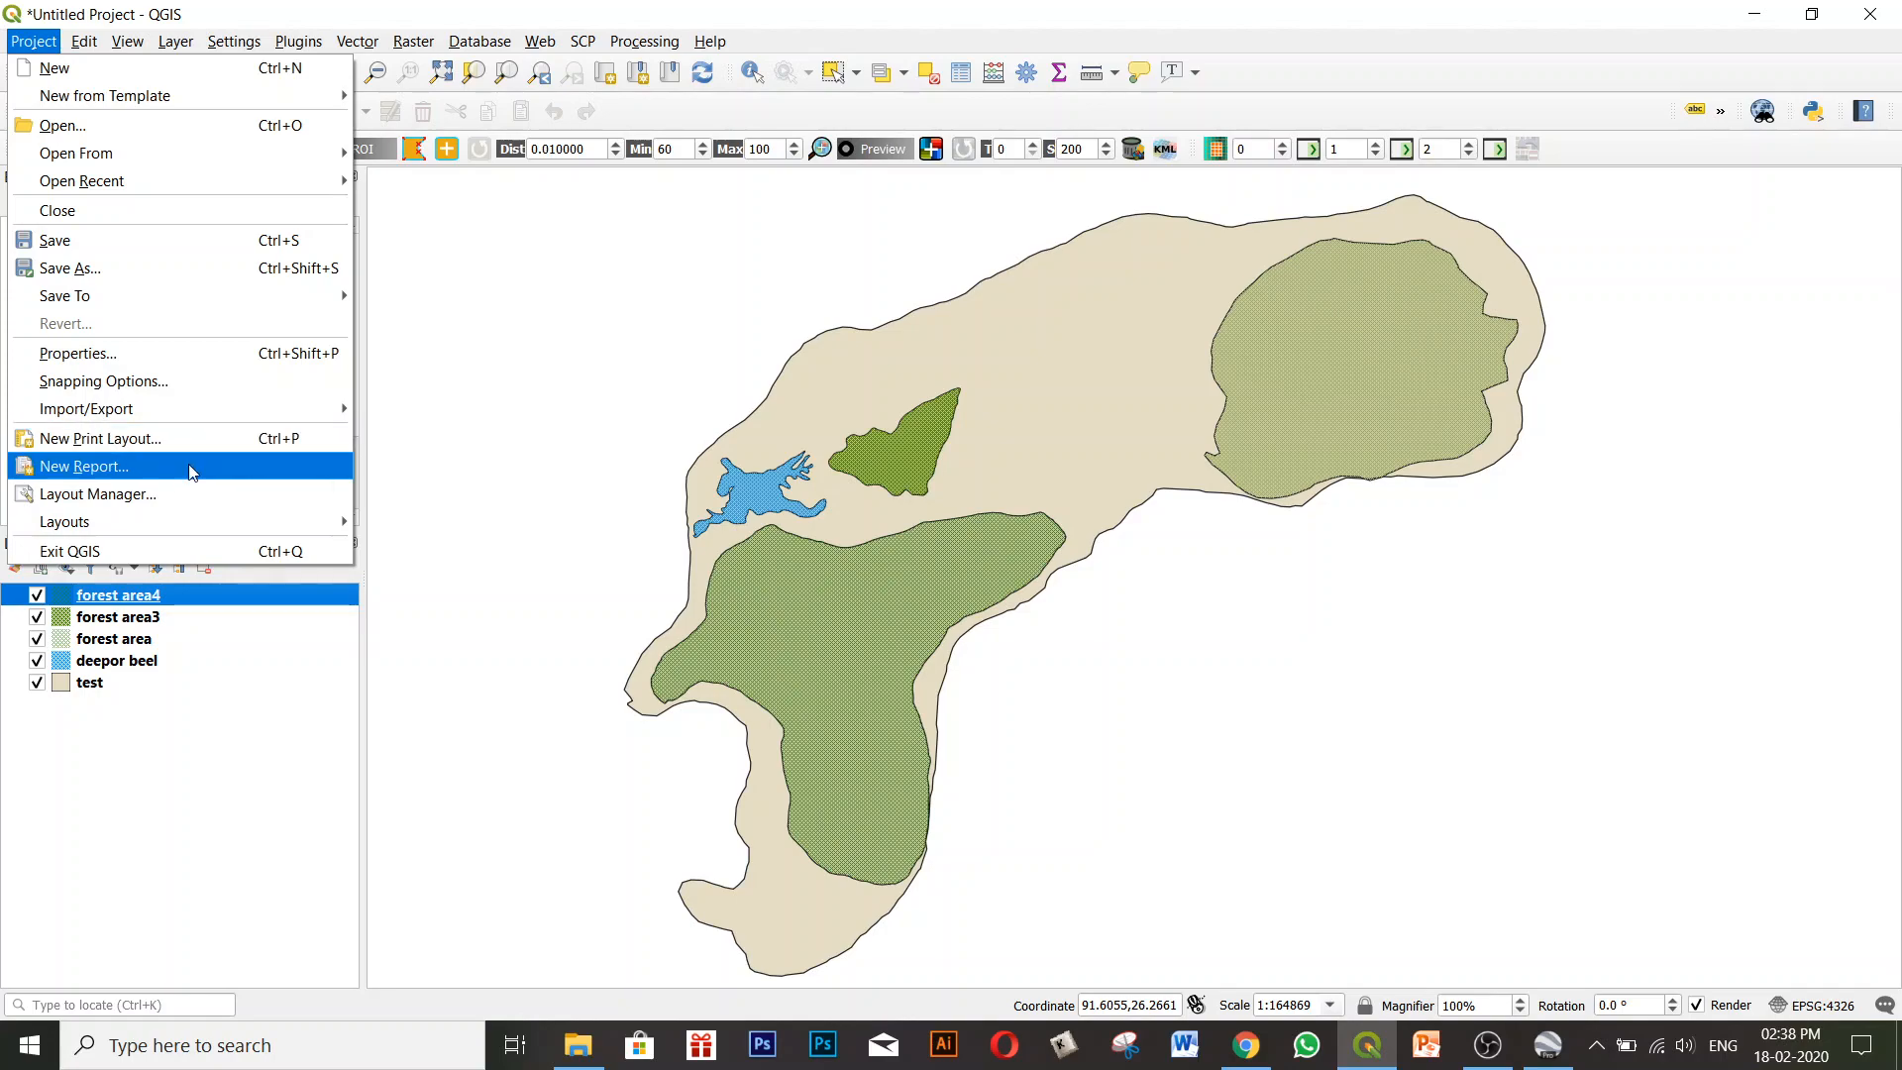
click(201, 495)
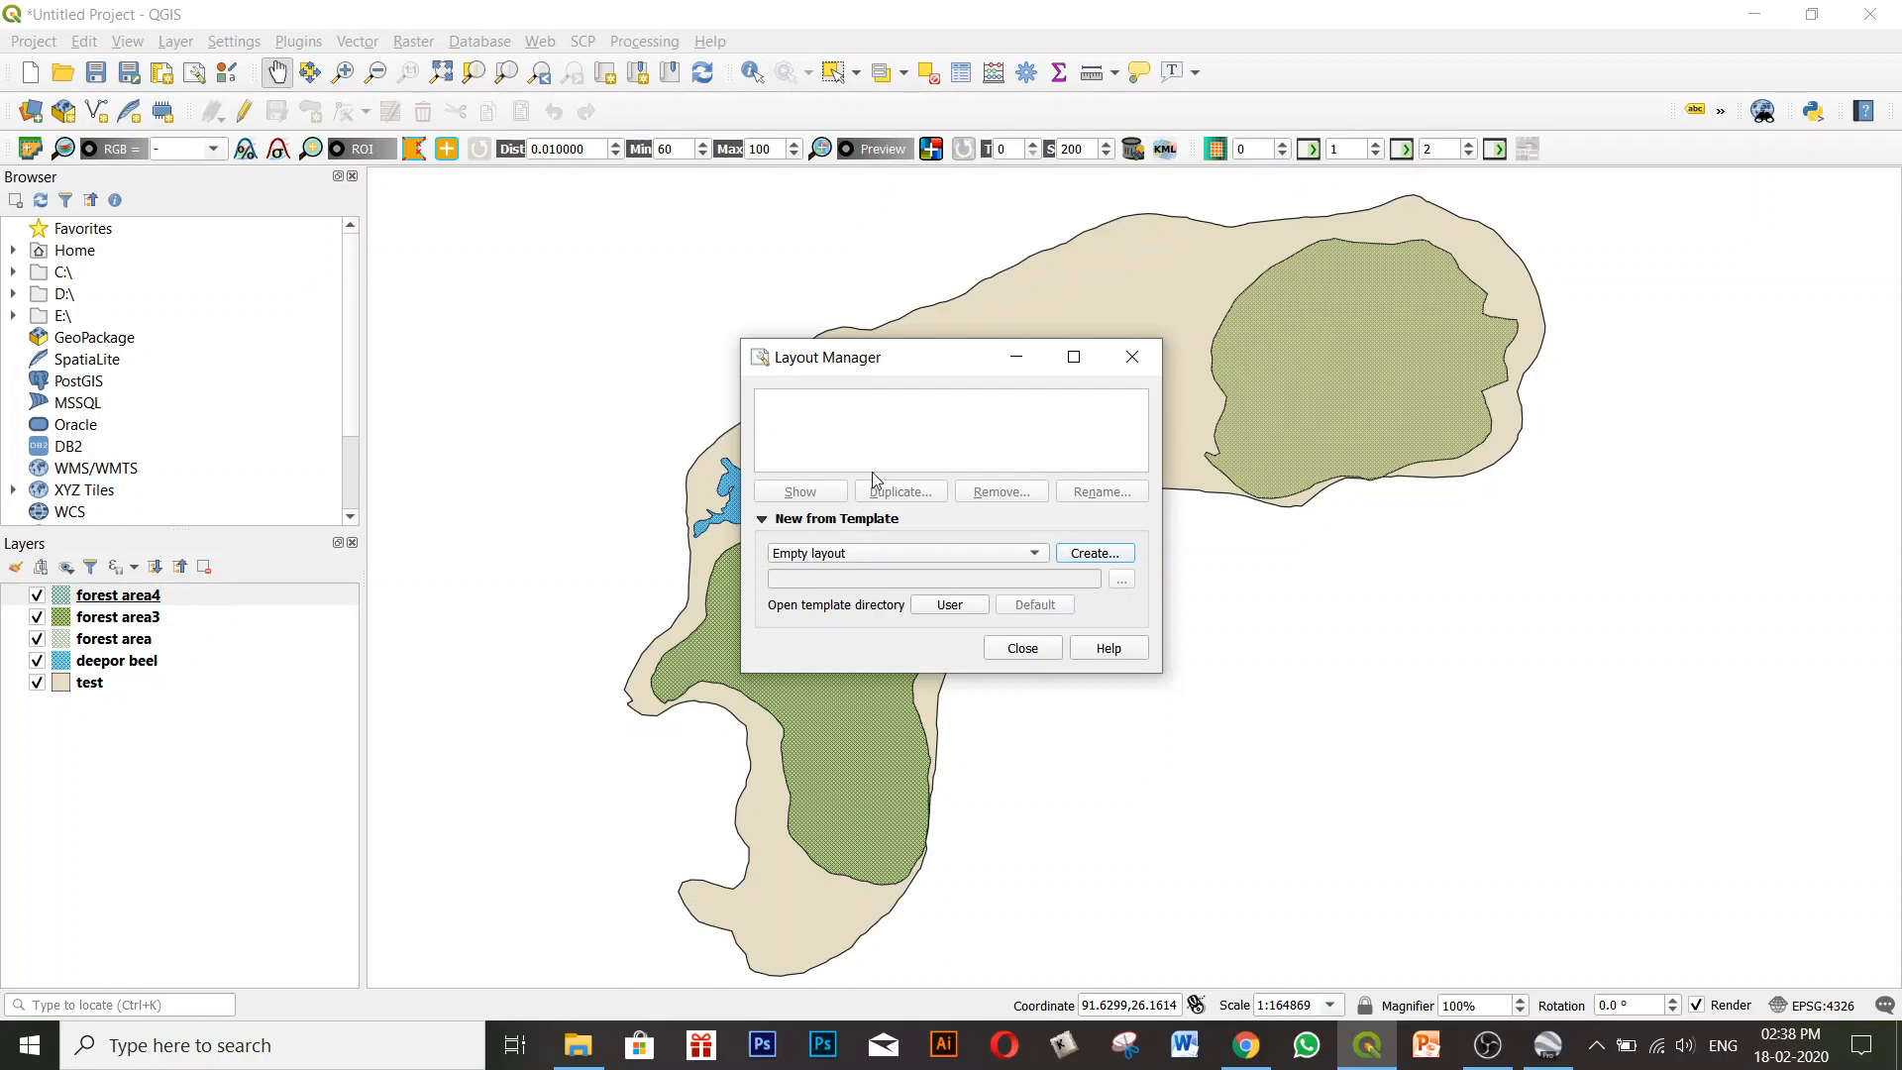
click(1098, 554)
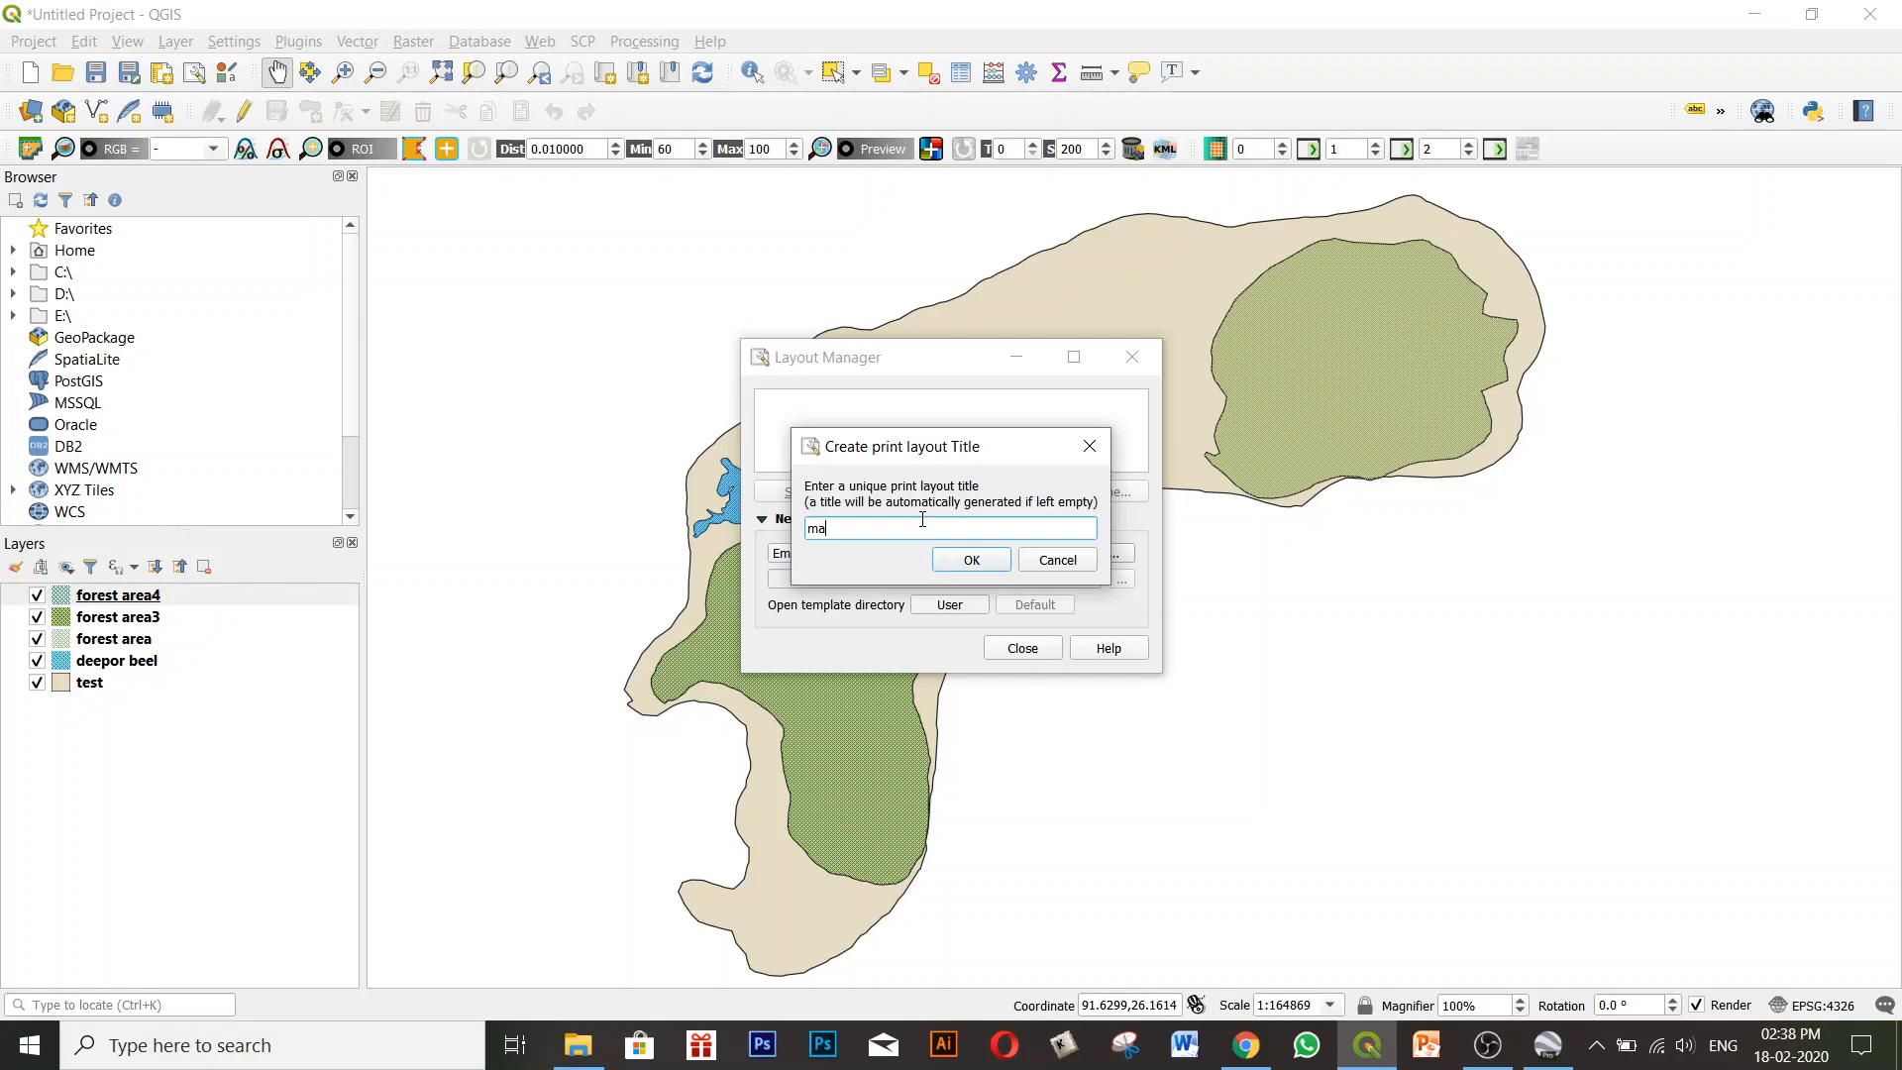
click(962, 571)
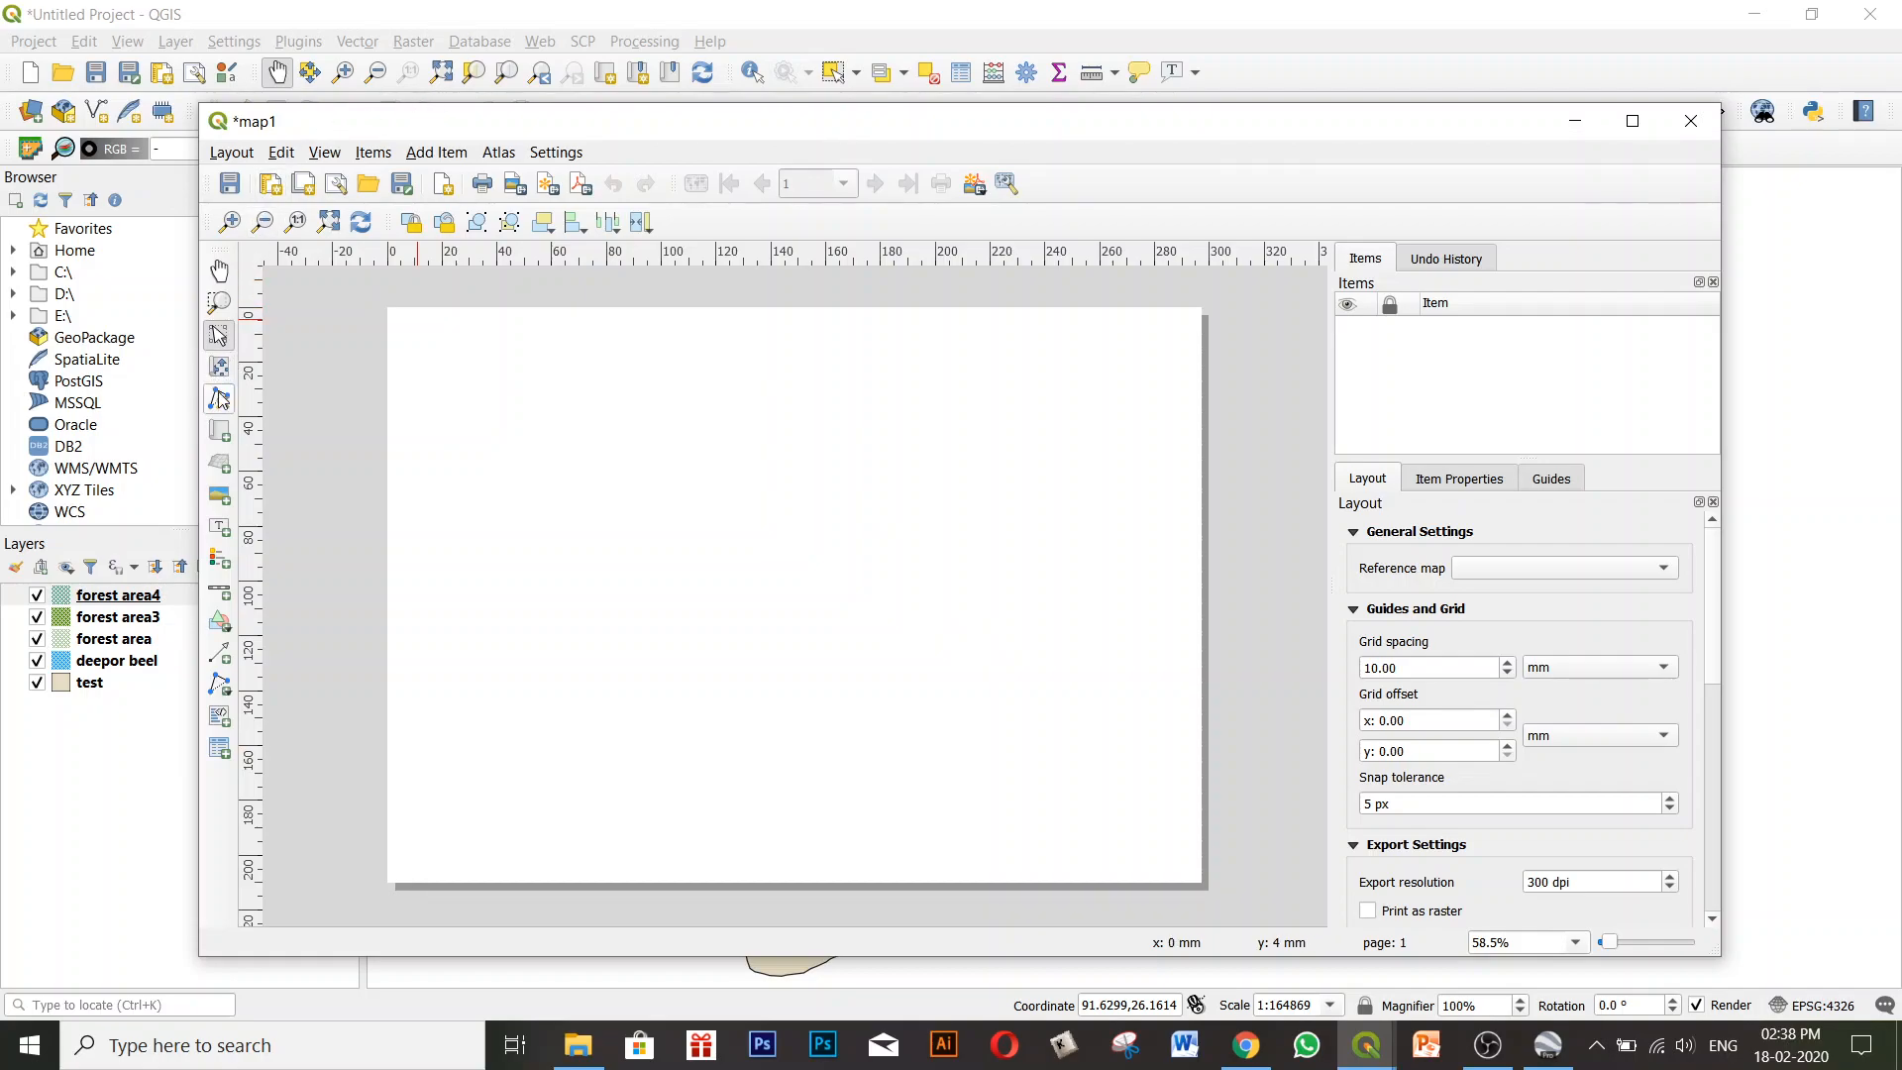
Return to the map1 layout and add a map about 284 by 193 mm covering most of the page.
click(1398, 11)
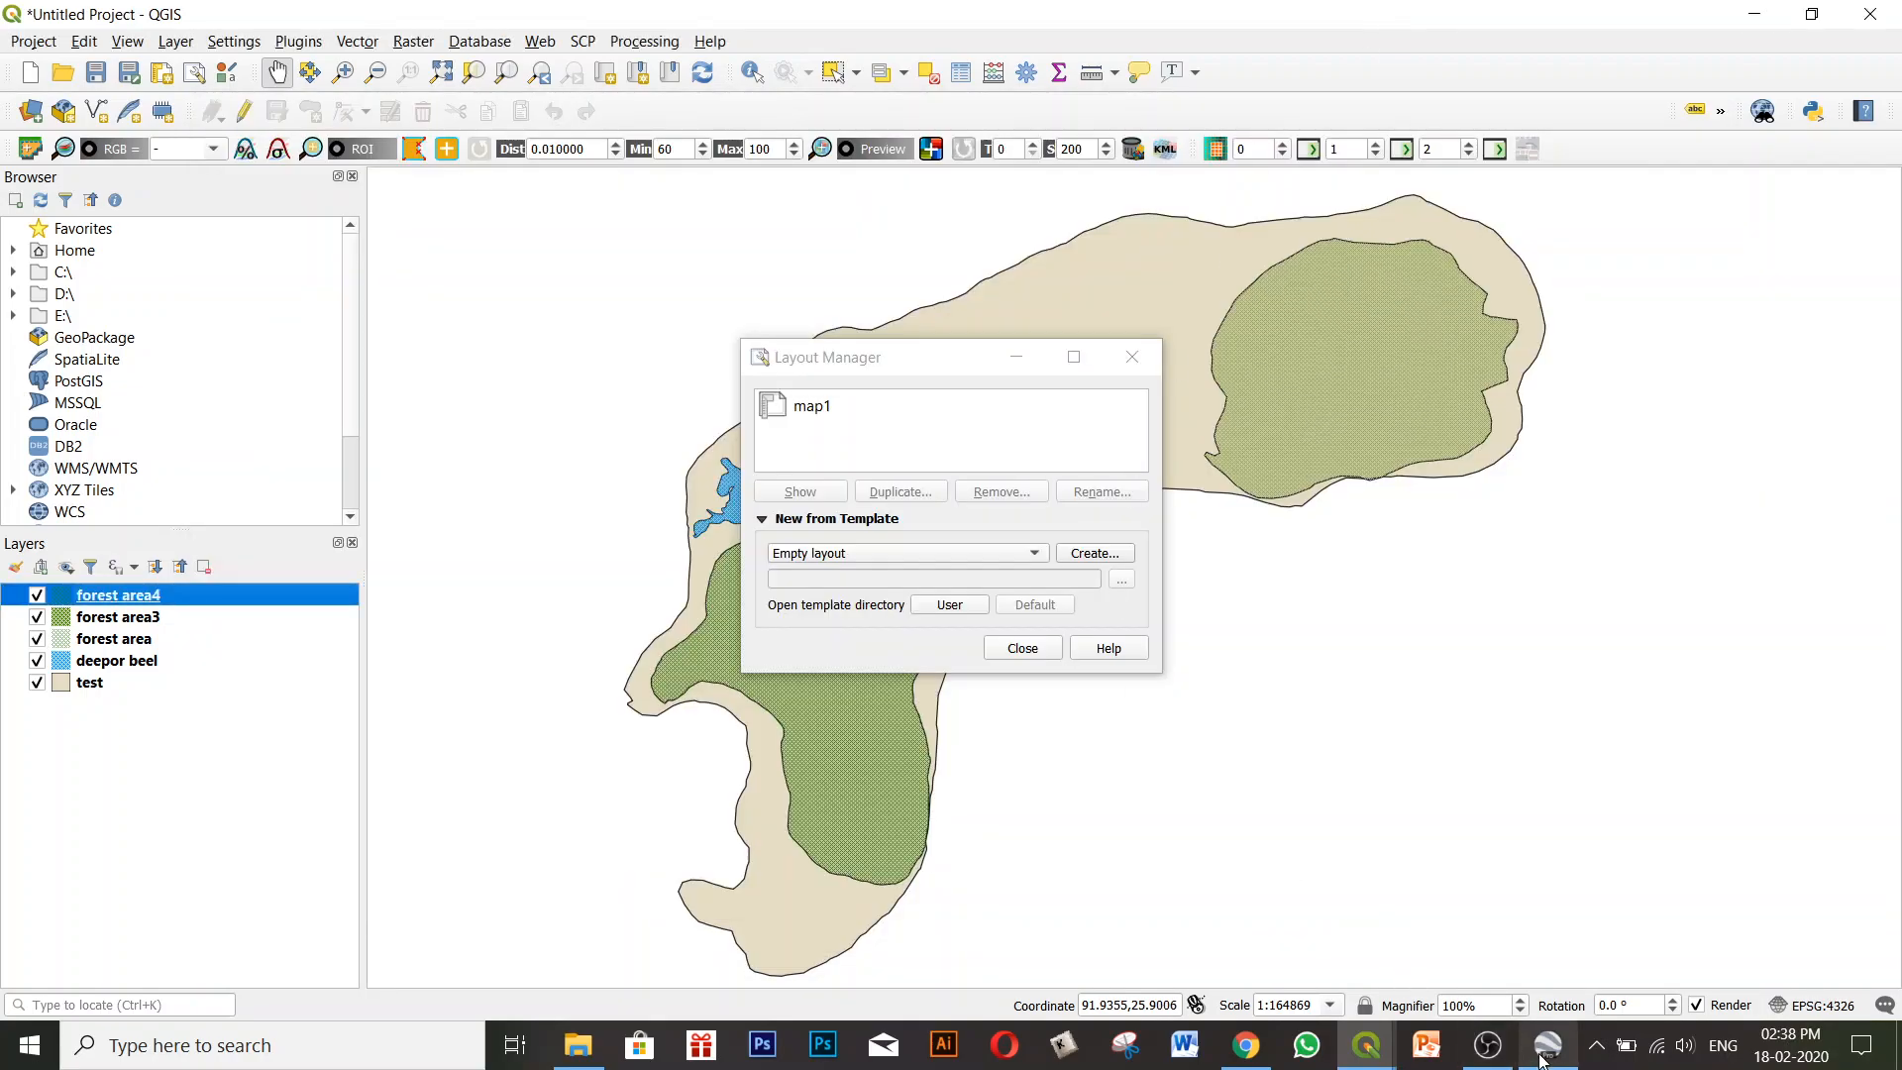
click(1367, 1045)
click(1396, 990)
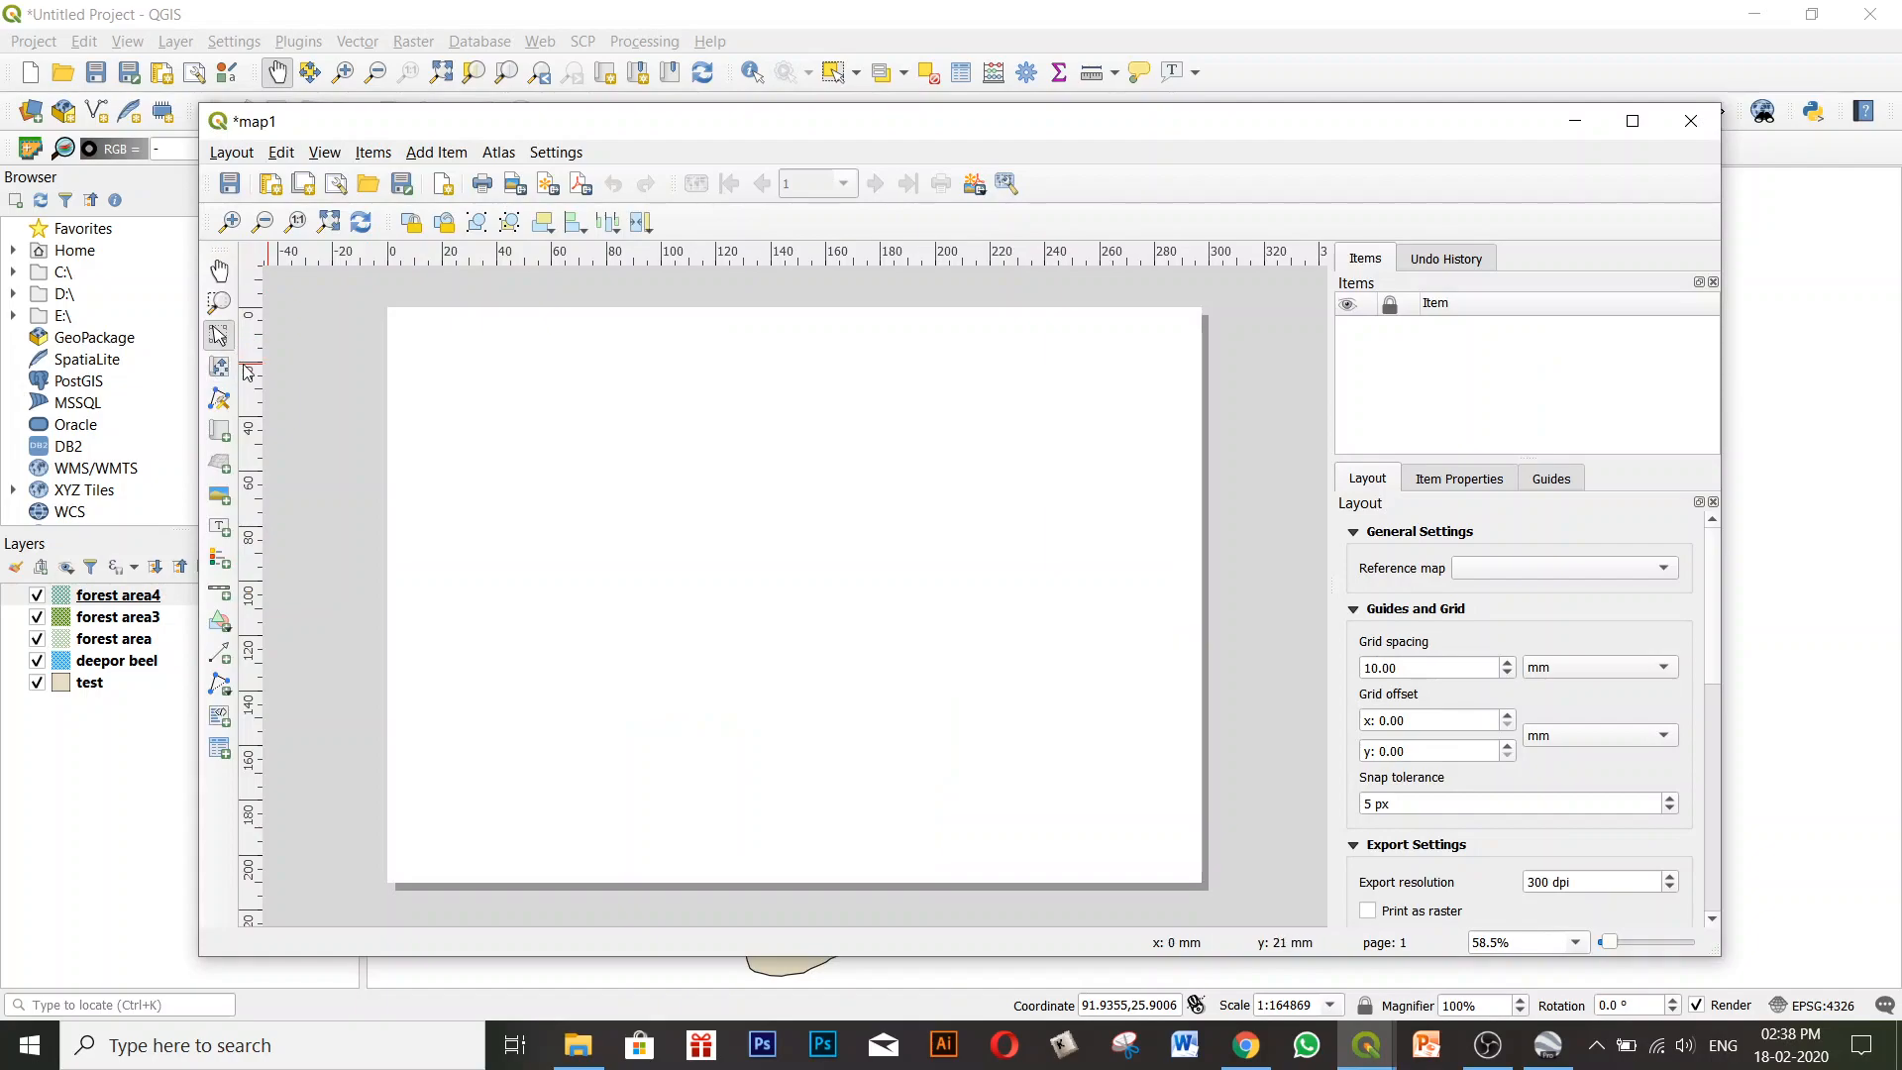
click(220, 445)
drag(407, 321, 1186, 850)
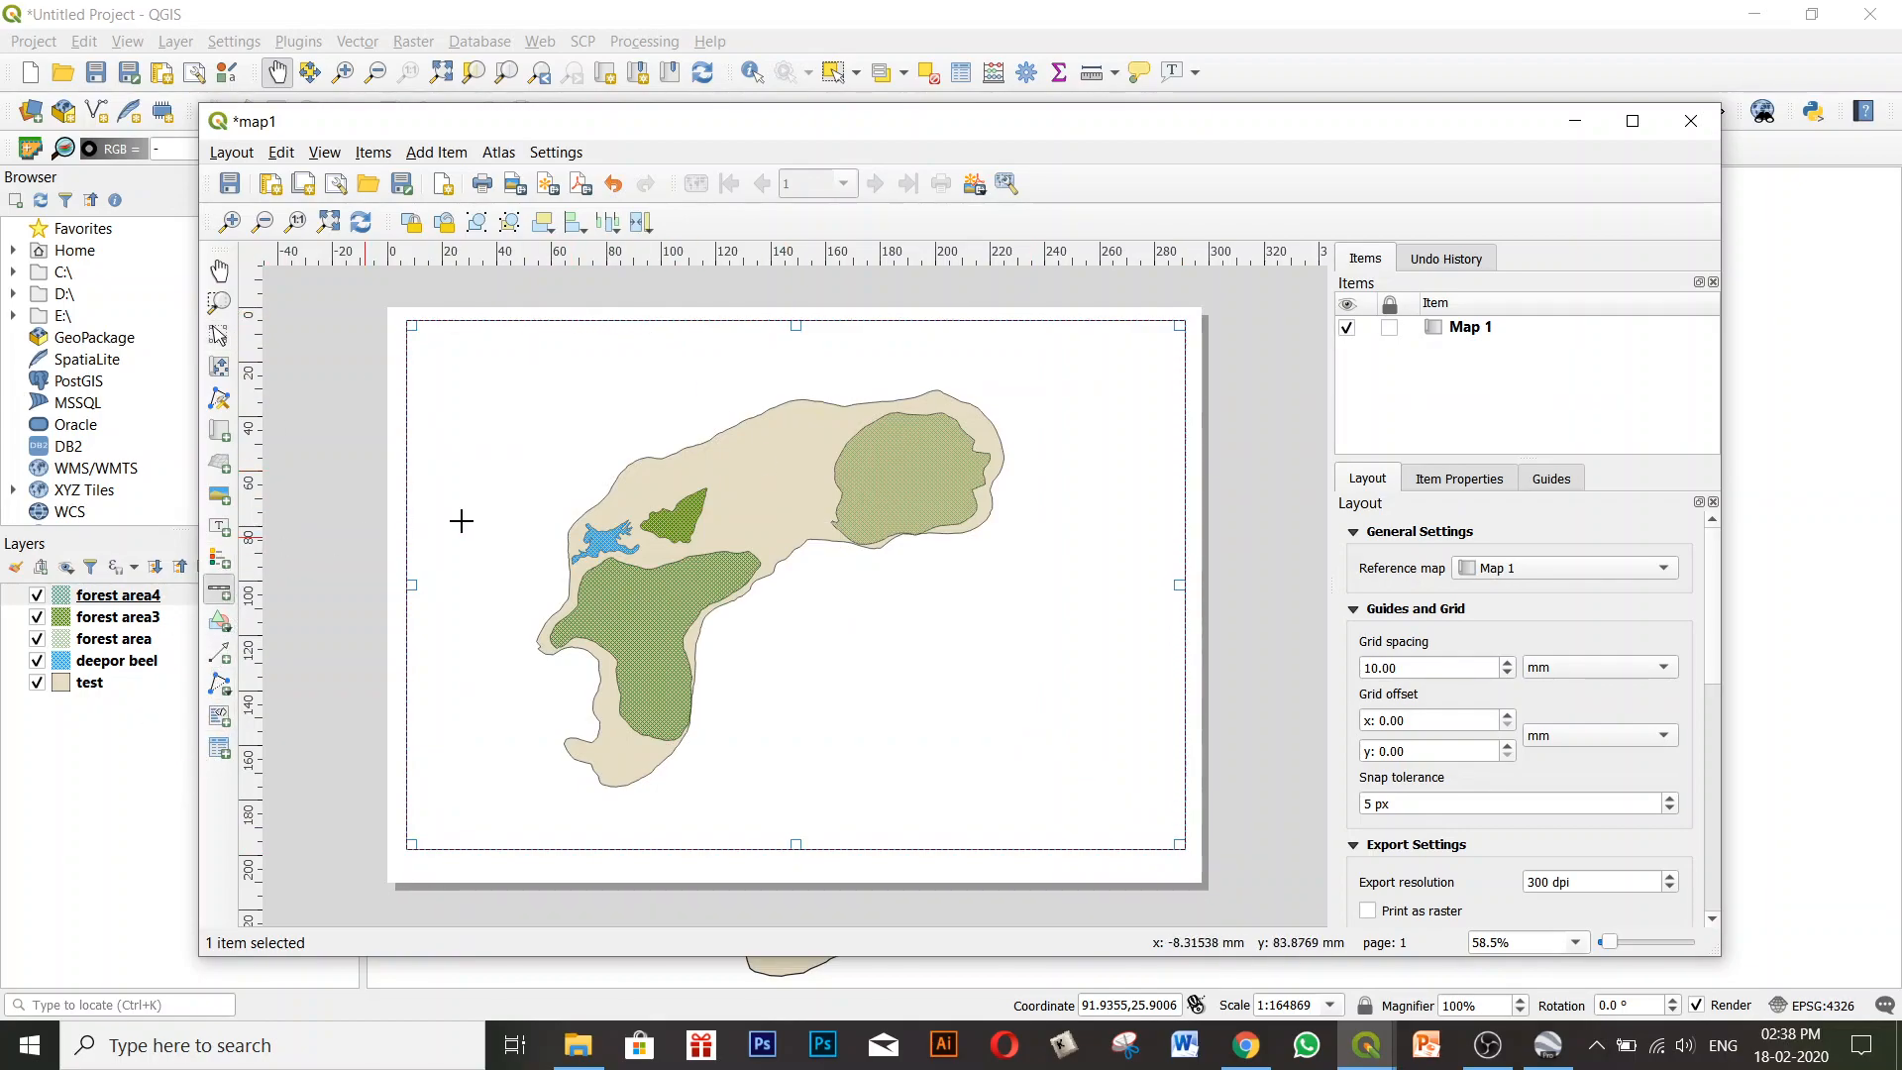
Add a scale bar at about X 23 mm, Y 11 mm and shorten its frame to fit the bar.
click(455, 347)
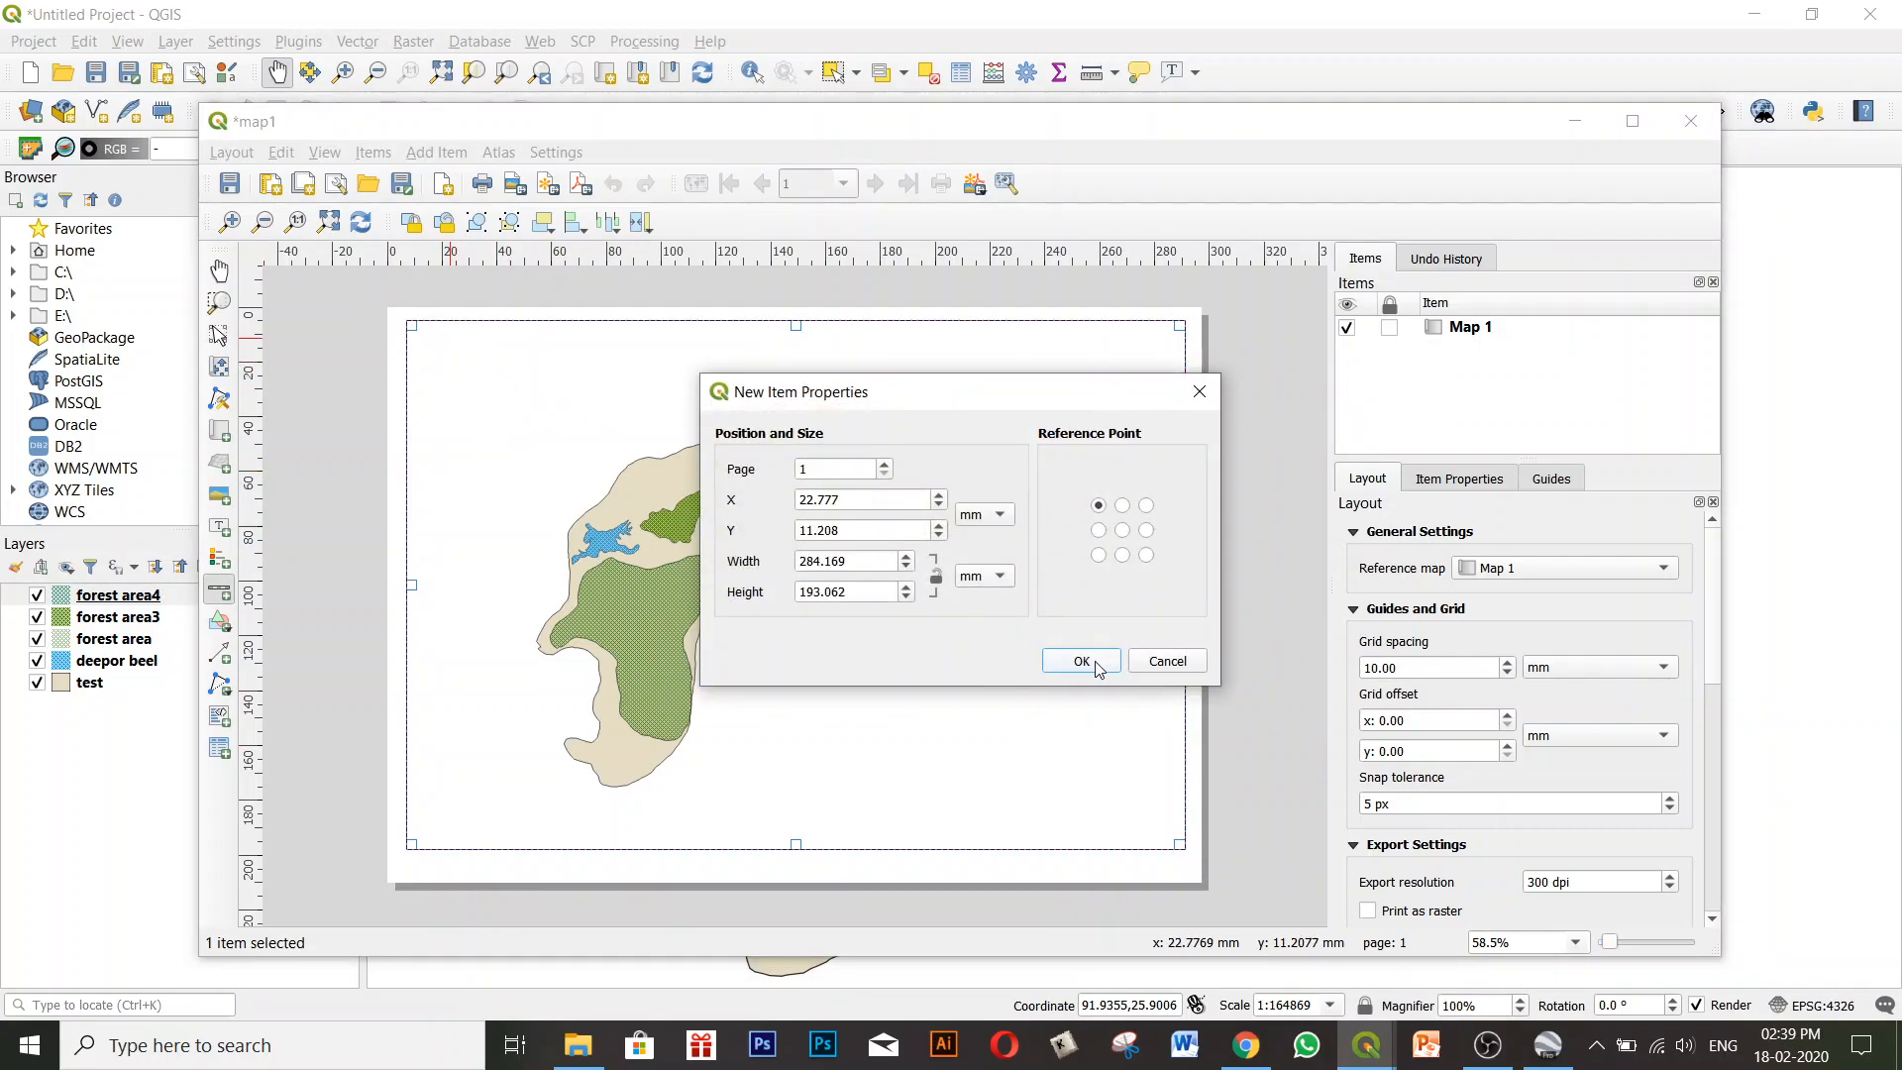
click(1082, 662)
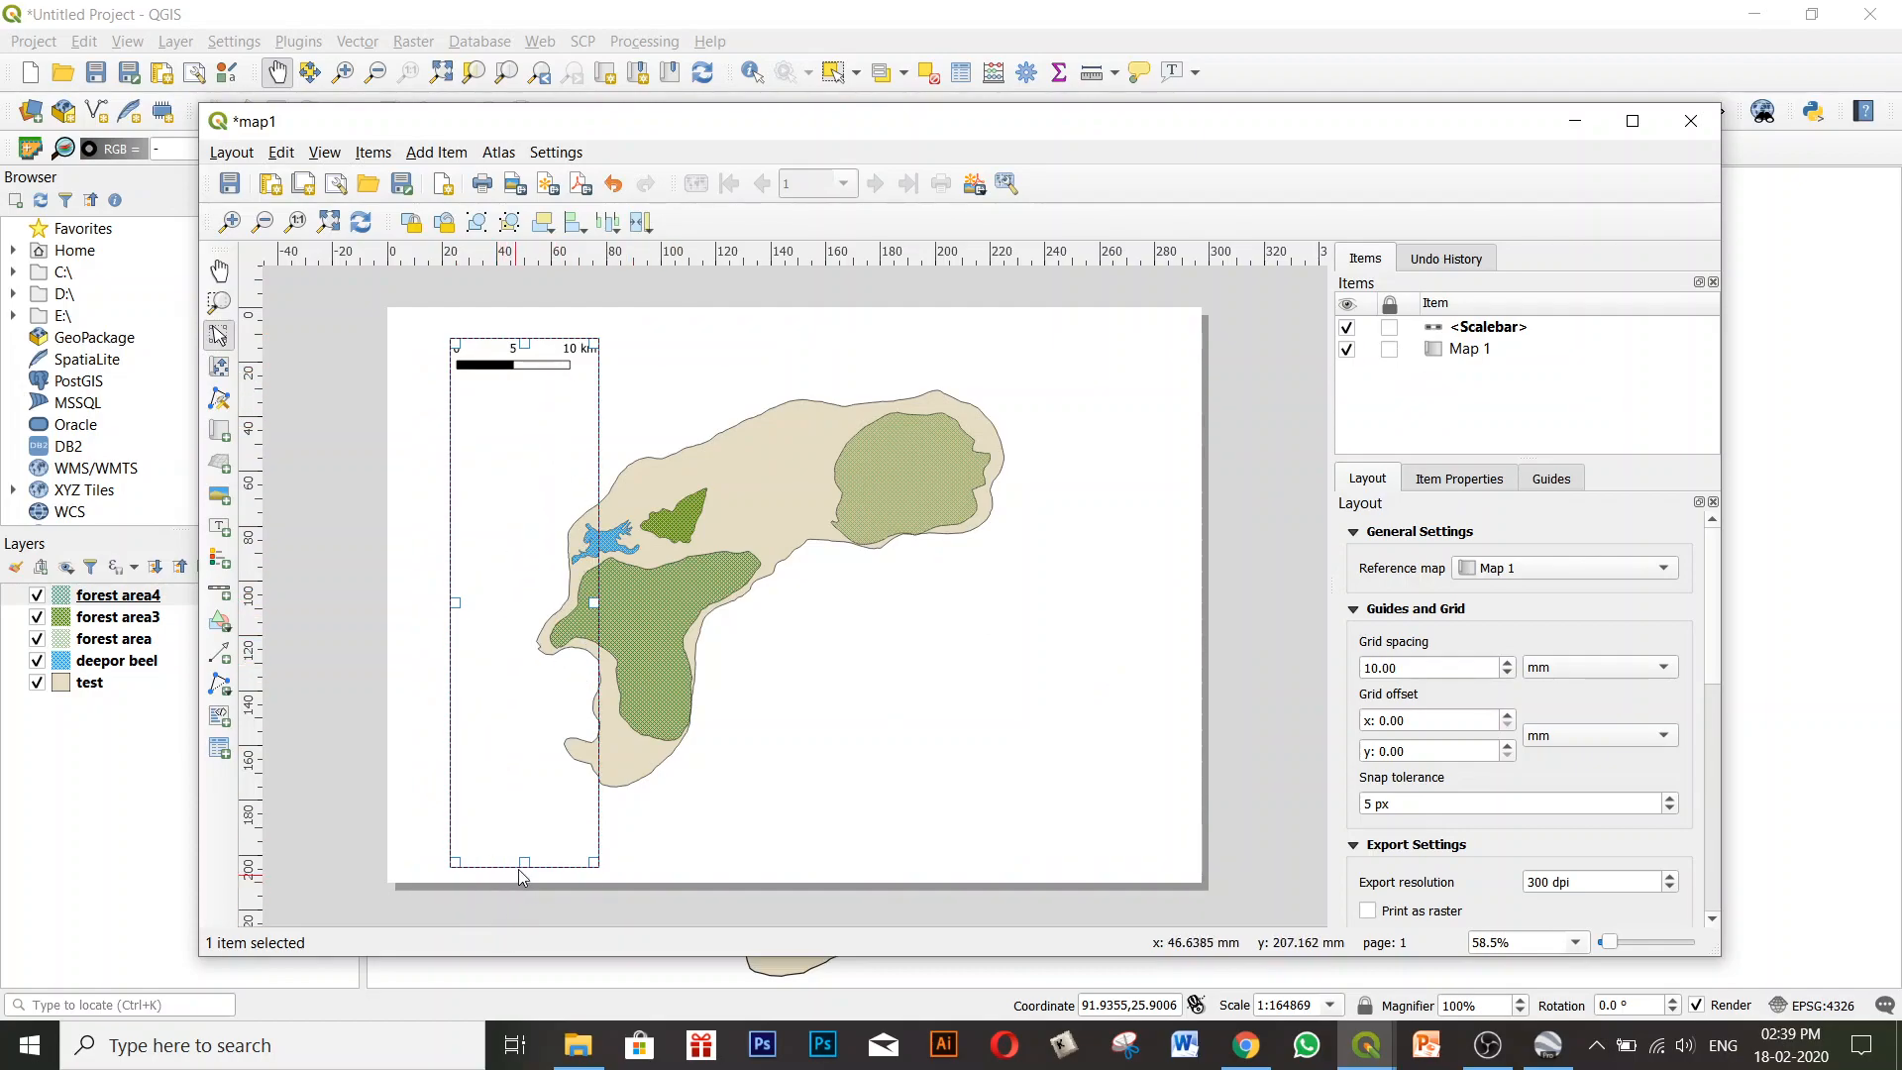
drag(529, 862, 528, 386)
click(905, 637)
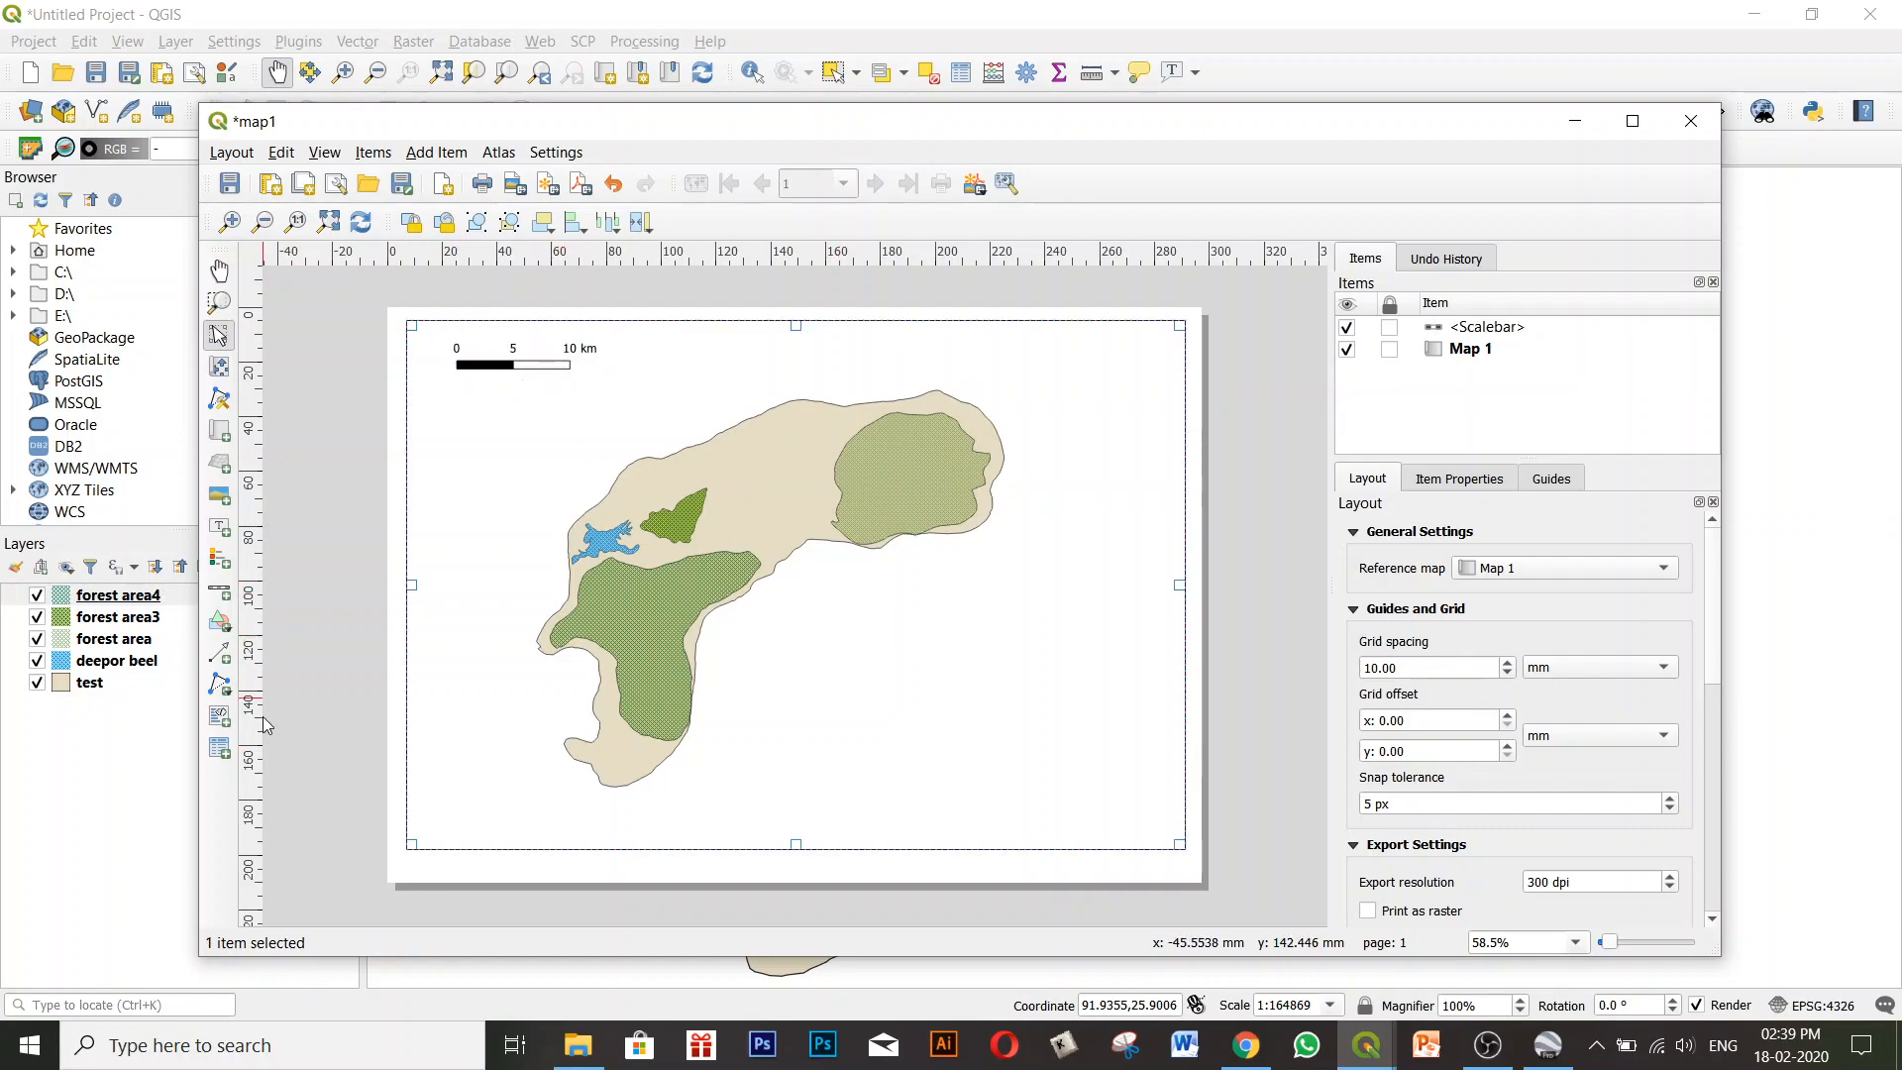
Try an attribute table on the layout page, move it over the map and cut it.
click(220, 748)
drag(1043, 622, 1167, 840)
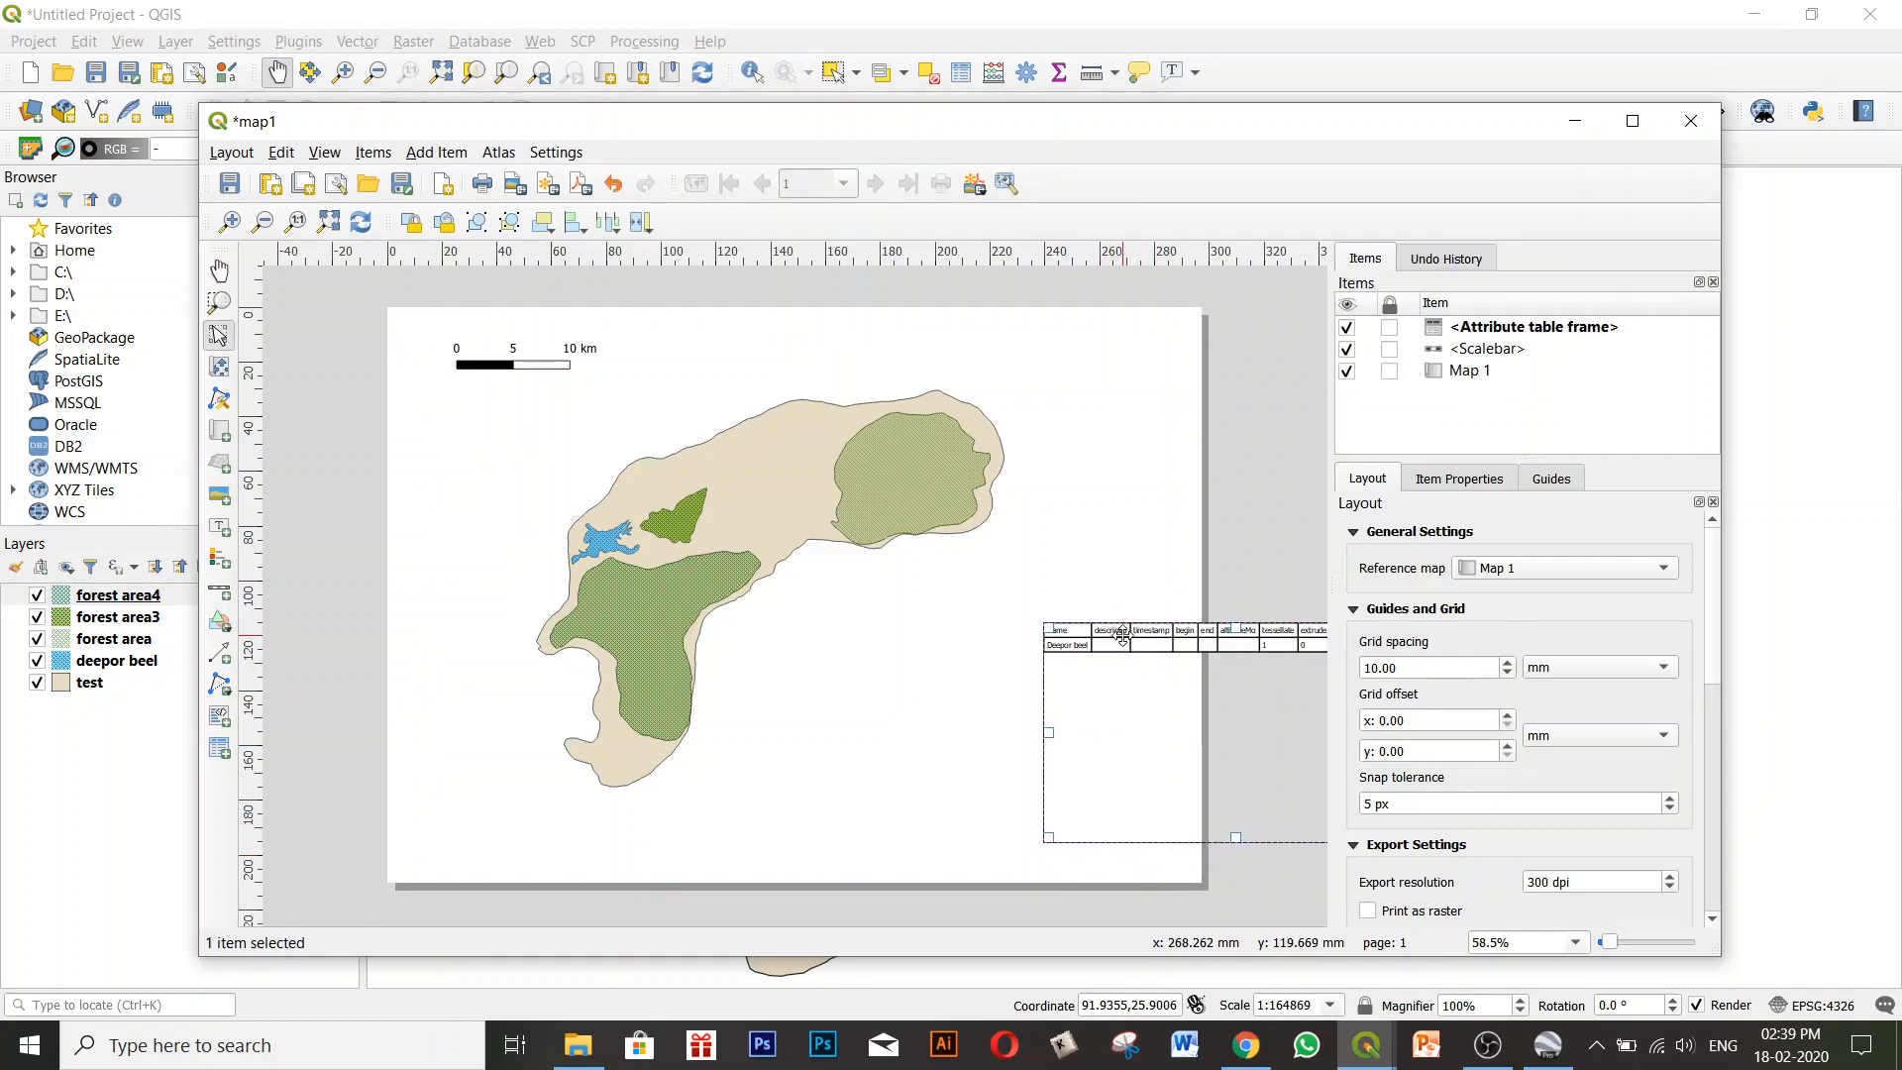
drag(1122, 636, 677, 567)
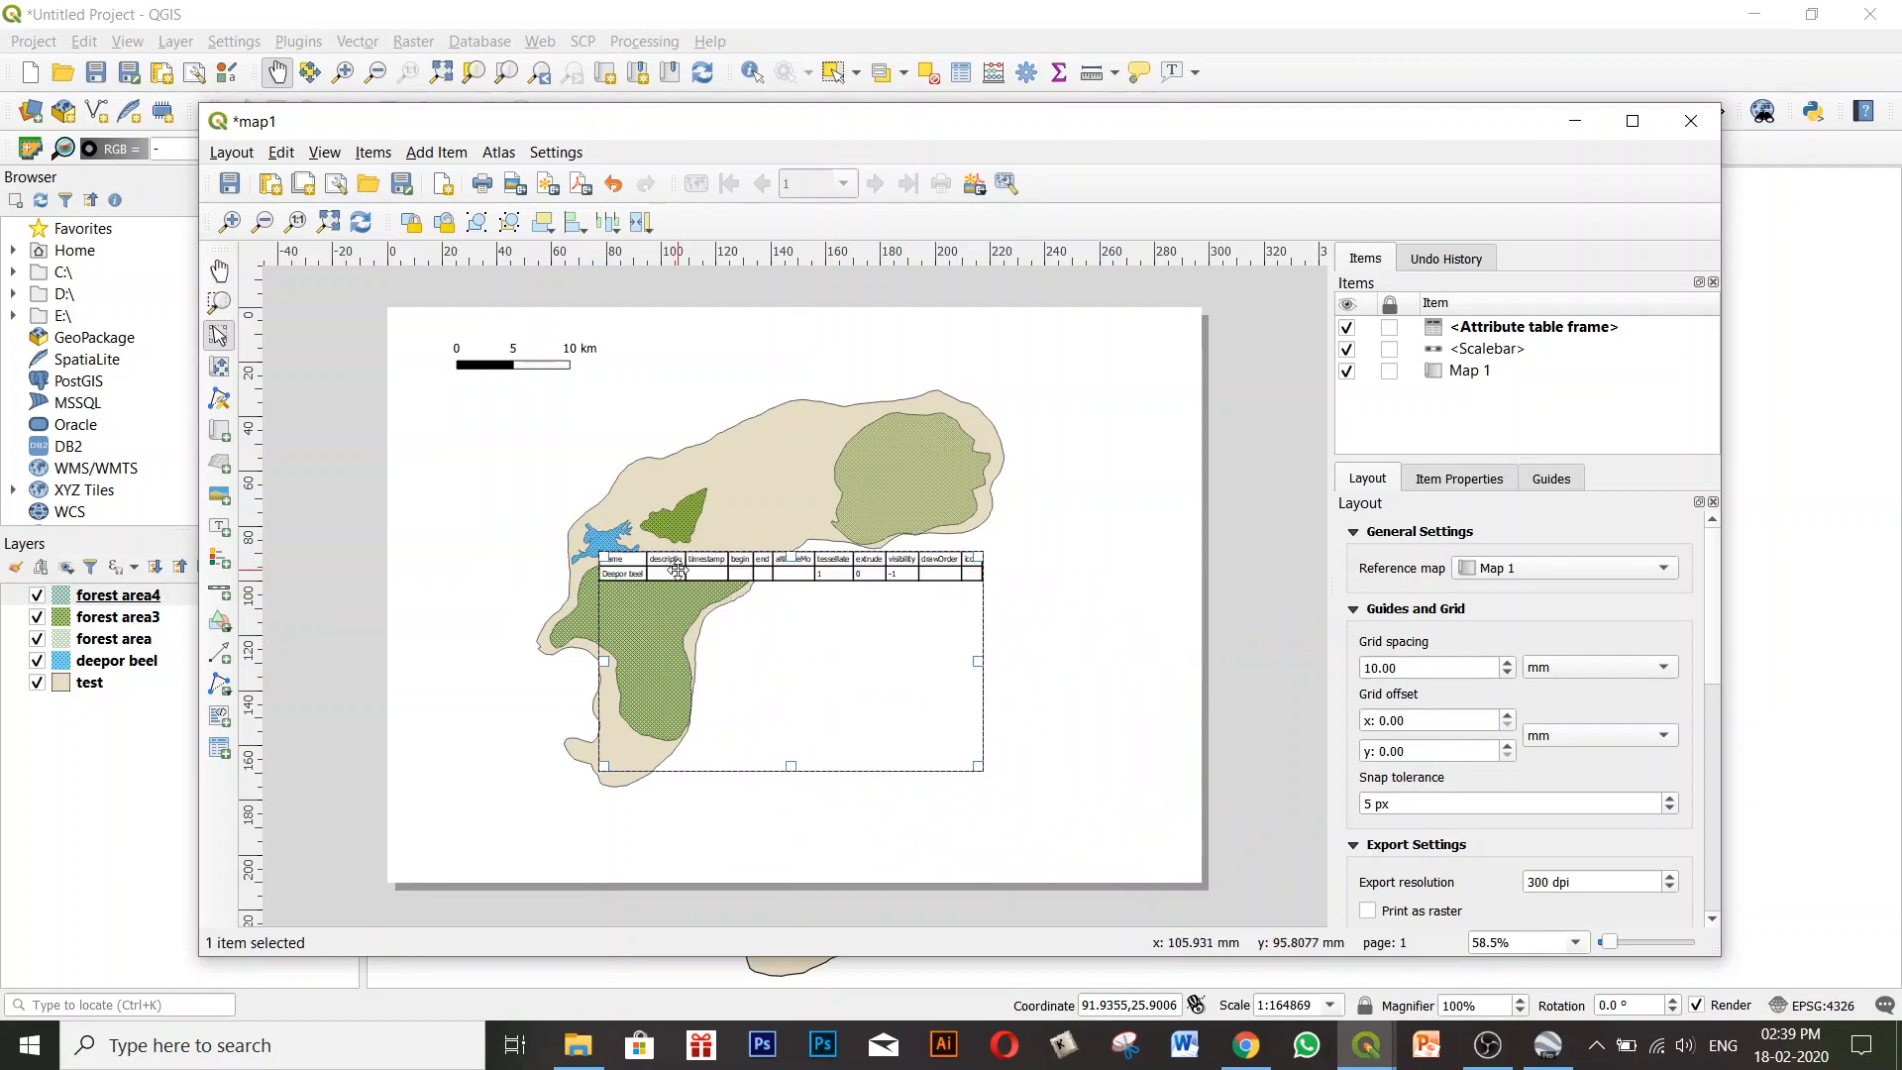
right_click(955, 578)
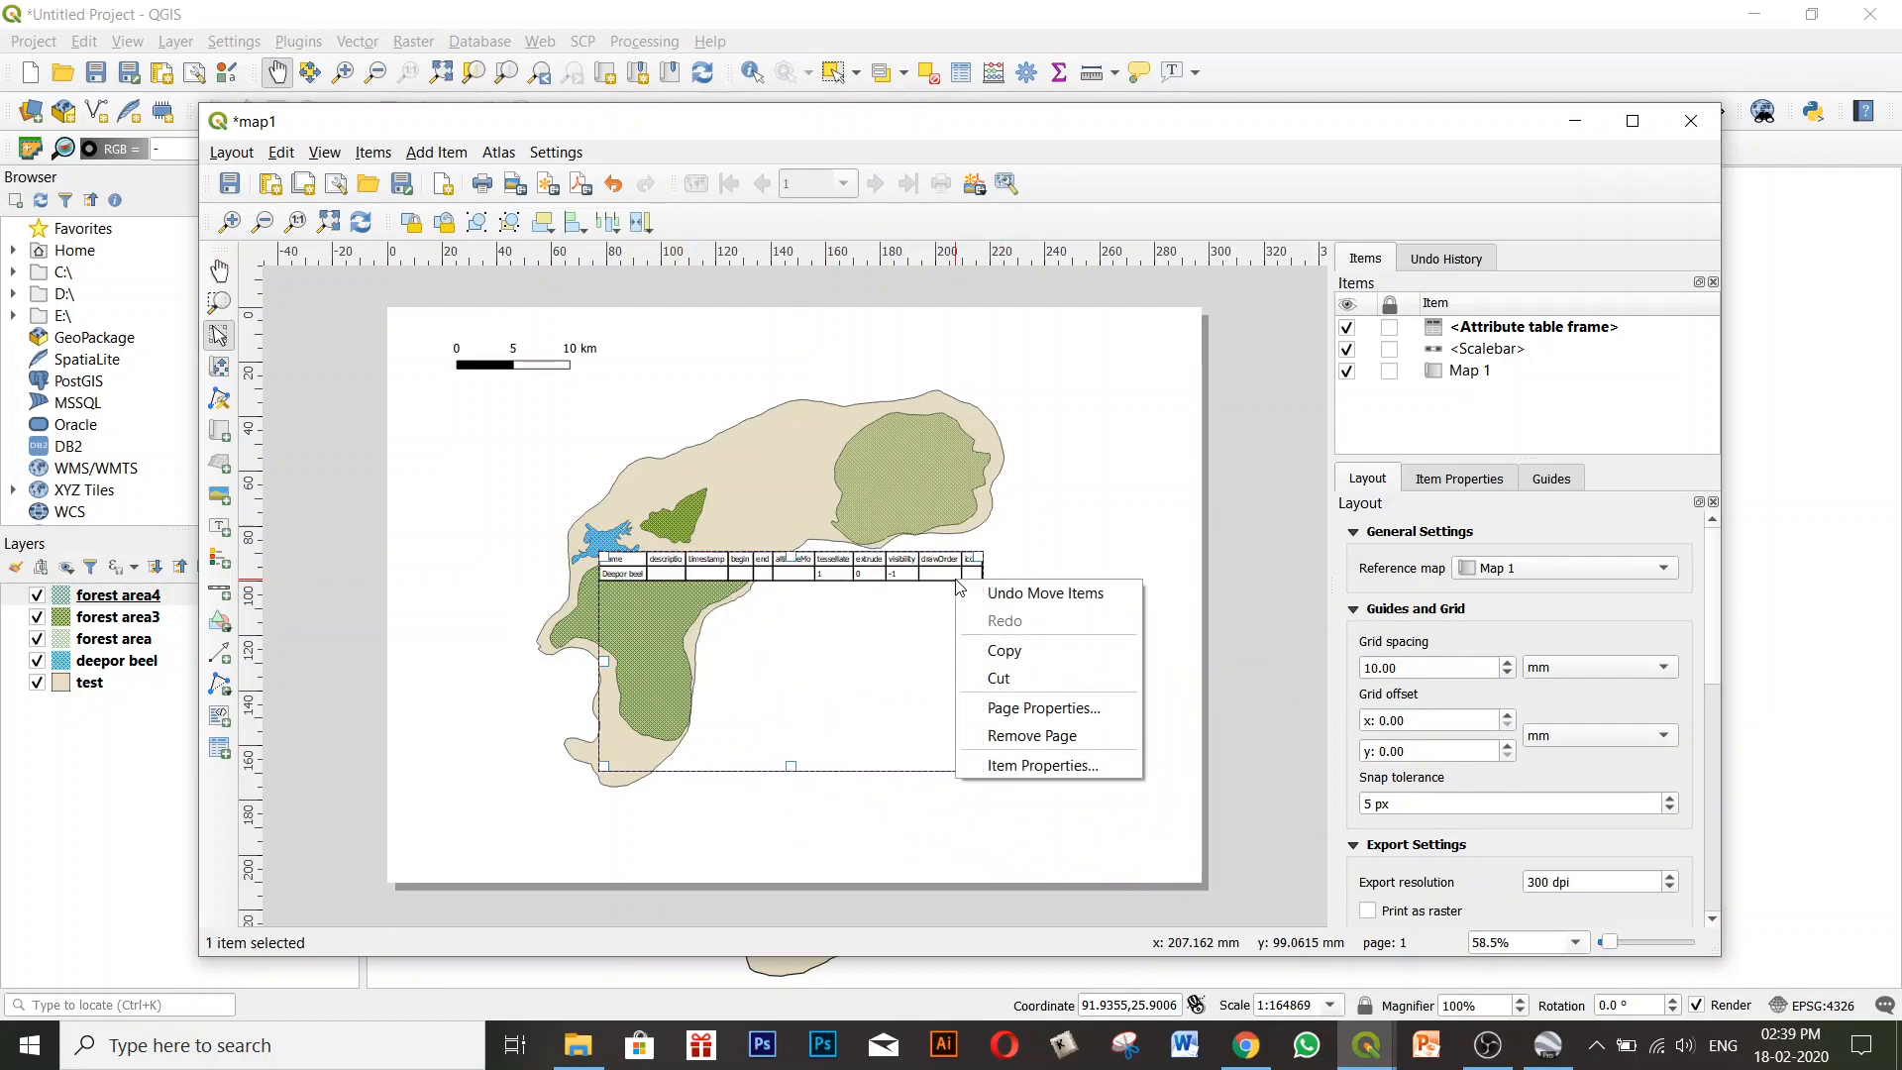
click(1011, 682)
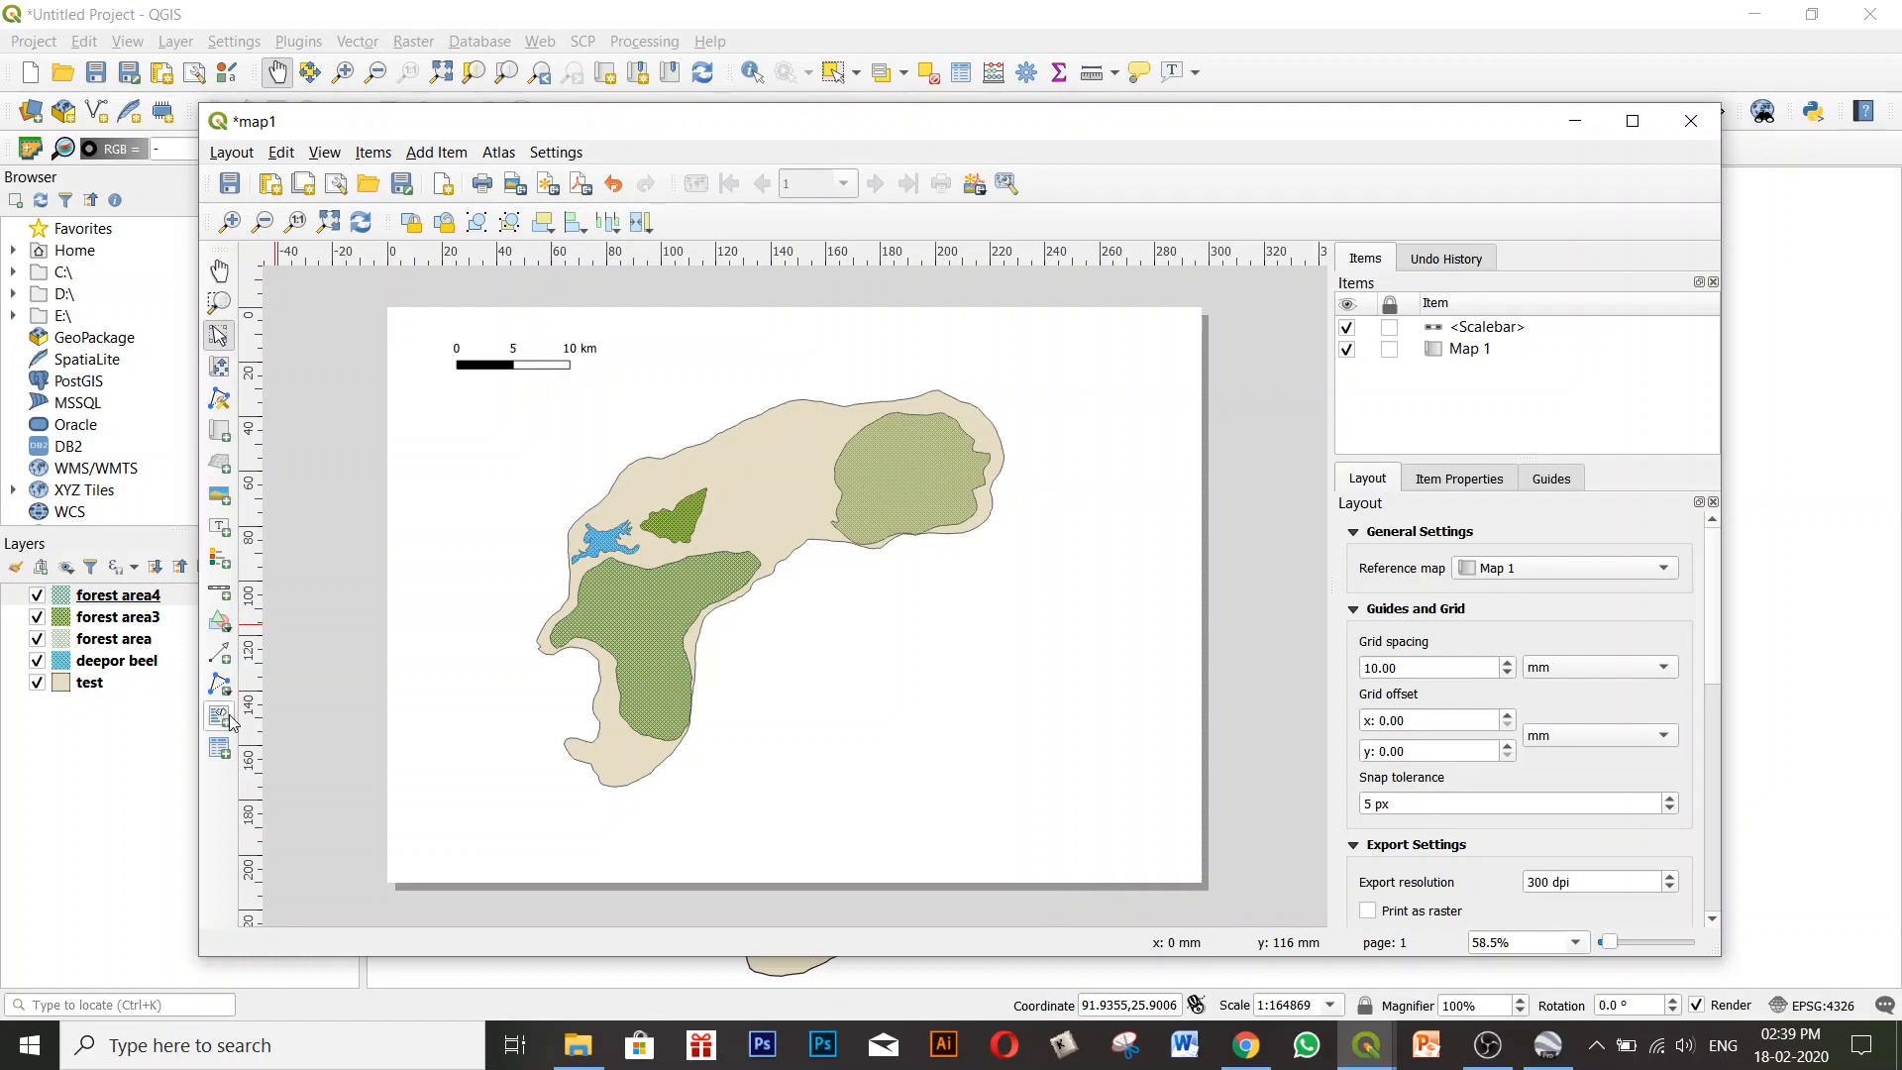
Add a legend of the map layers and place it in the page's lower-right corner.
click(220, 557)
drag(968, 604, 1161, 854)
drag(1027, 646, 1131, 757)
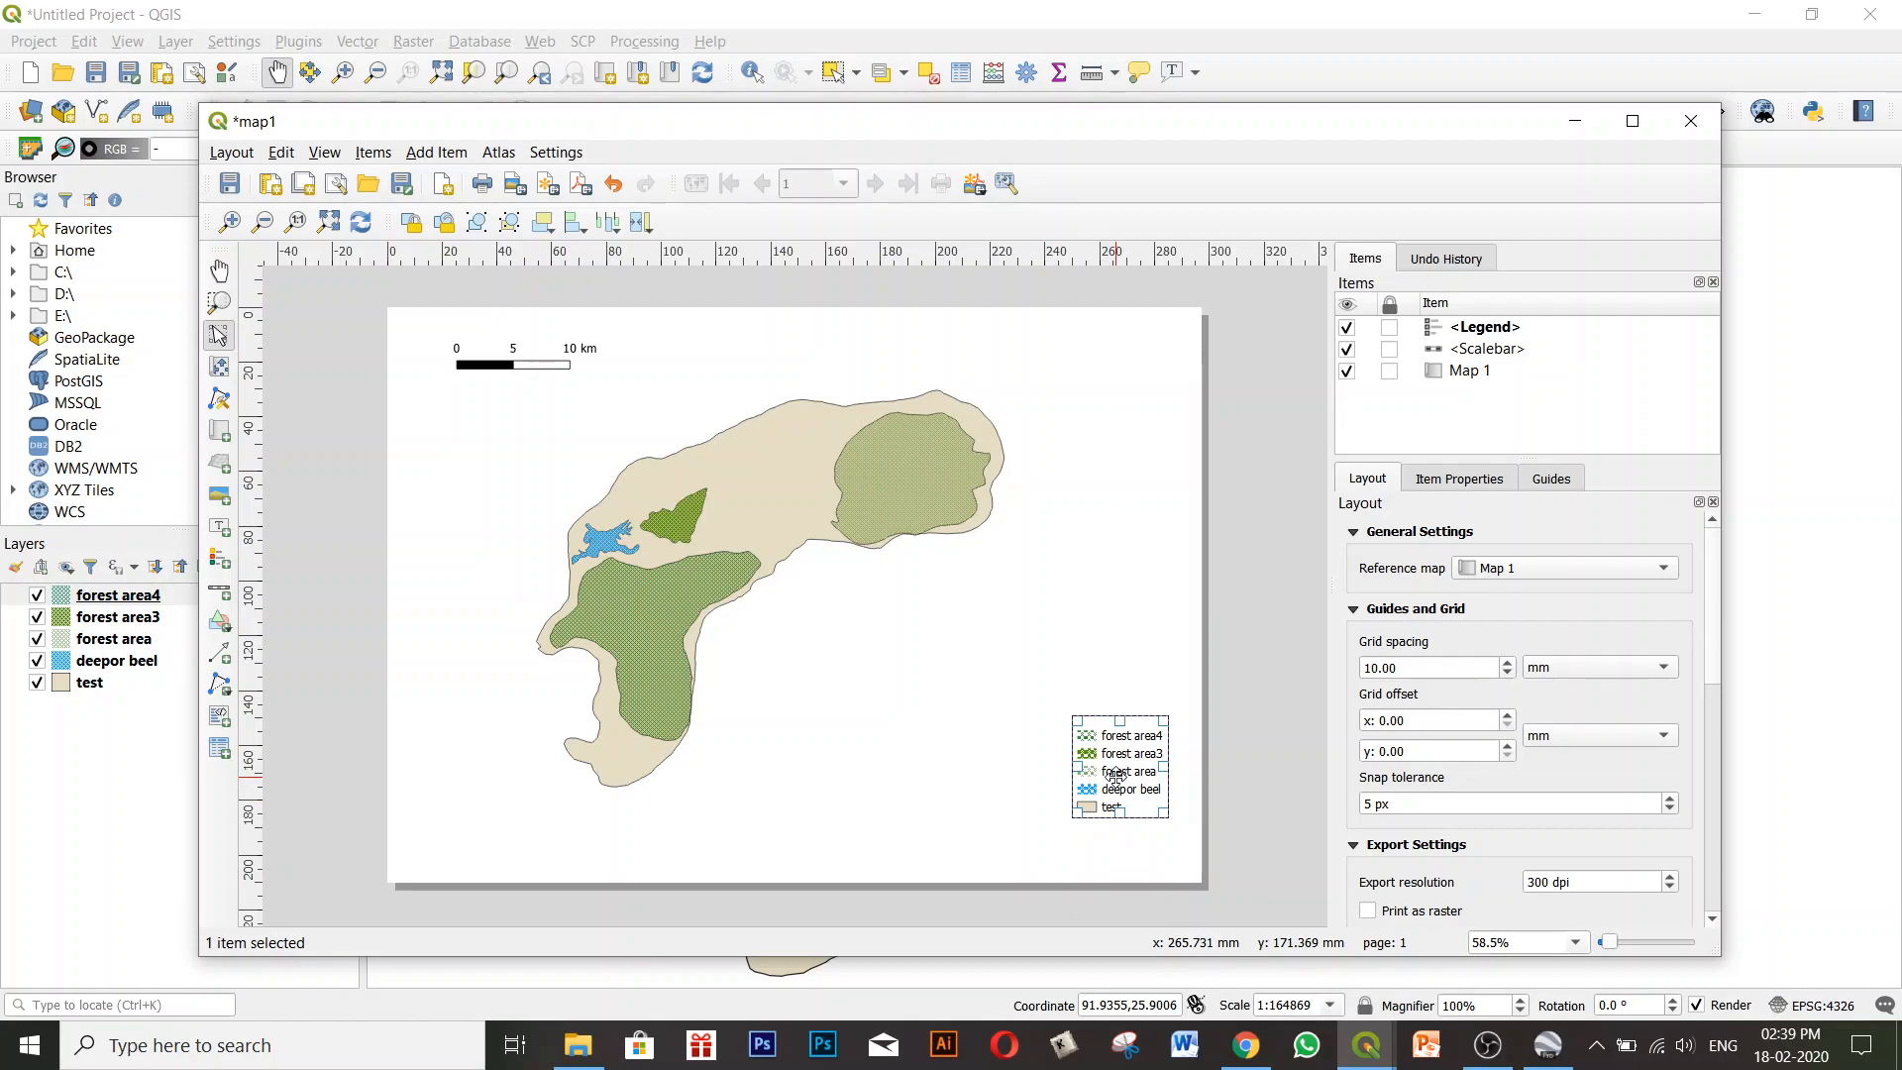
Rename the legend entry forest area4 as Garbhanga.
drag(1718, 550, 1750, 789)
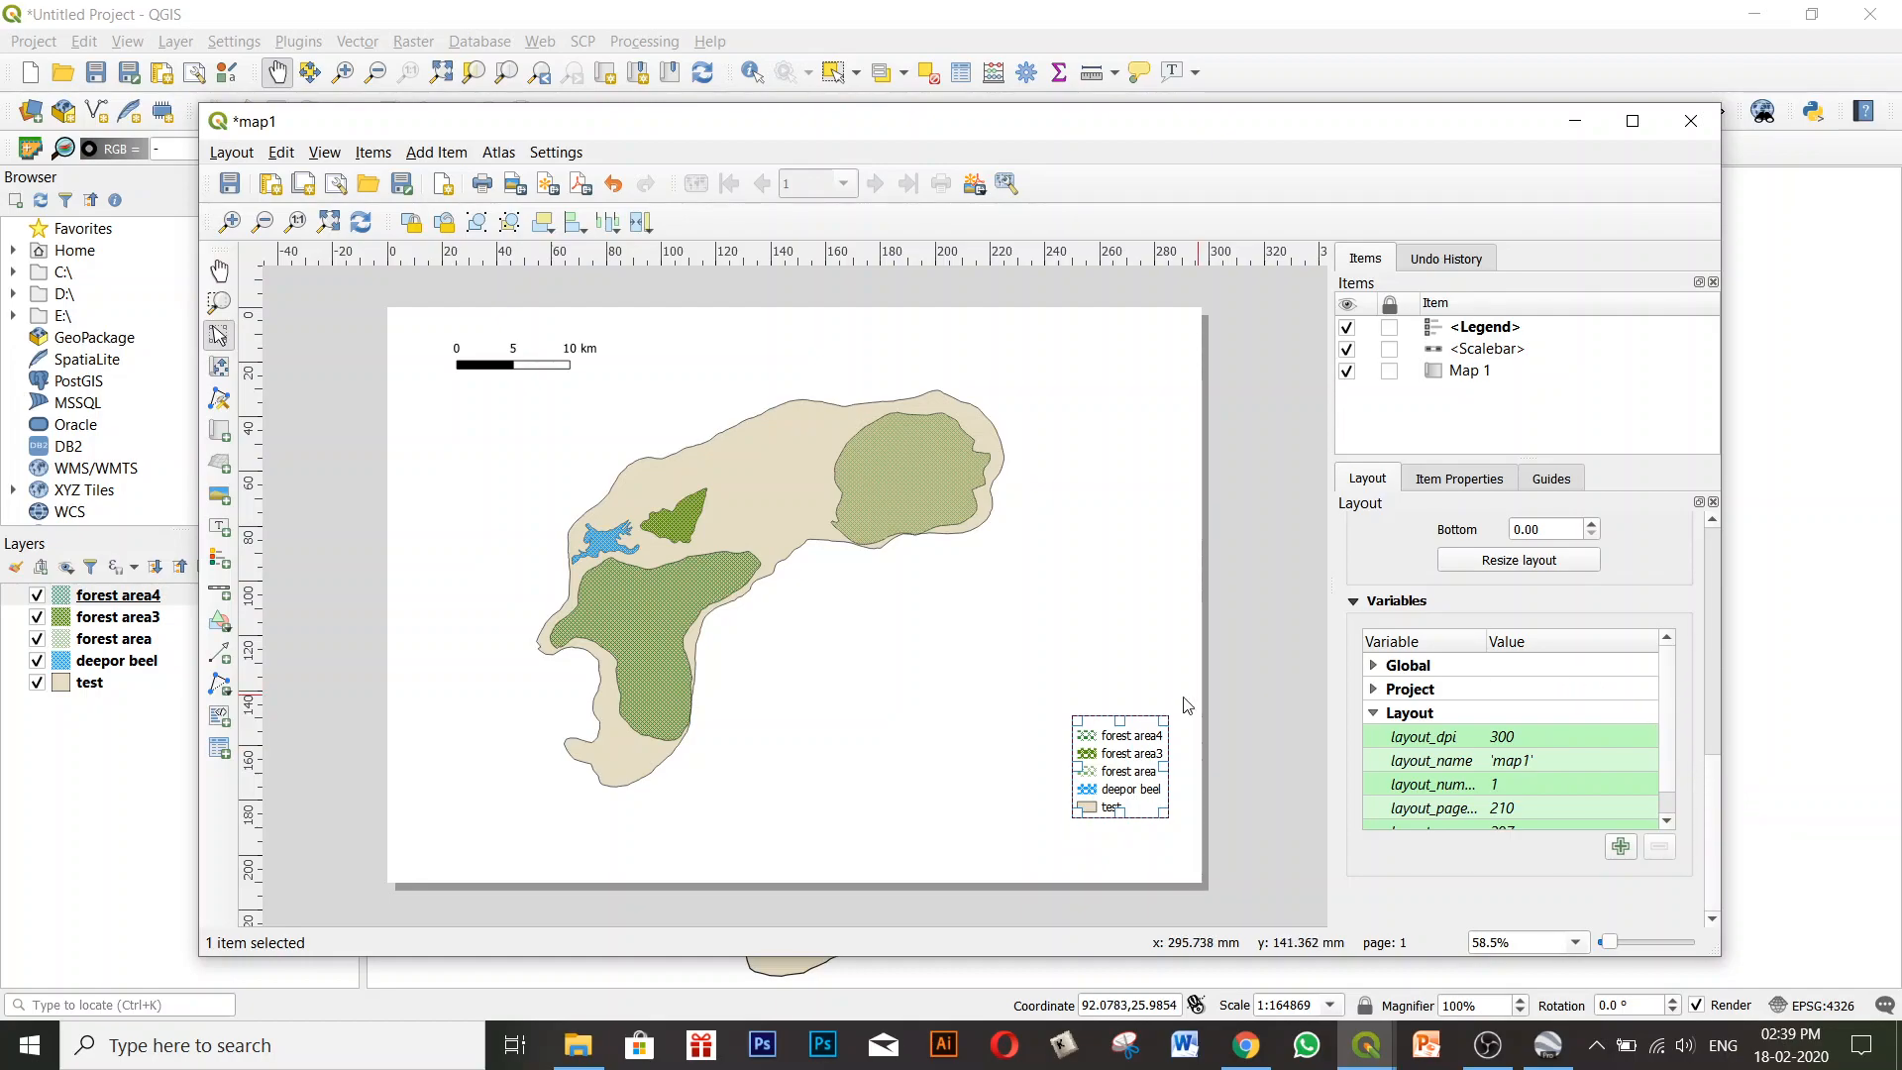
click(1478, 480)
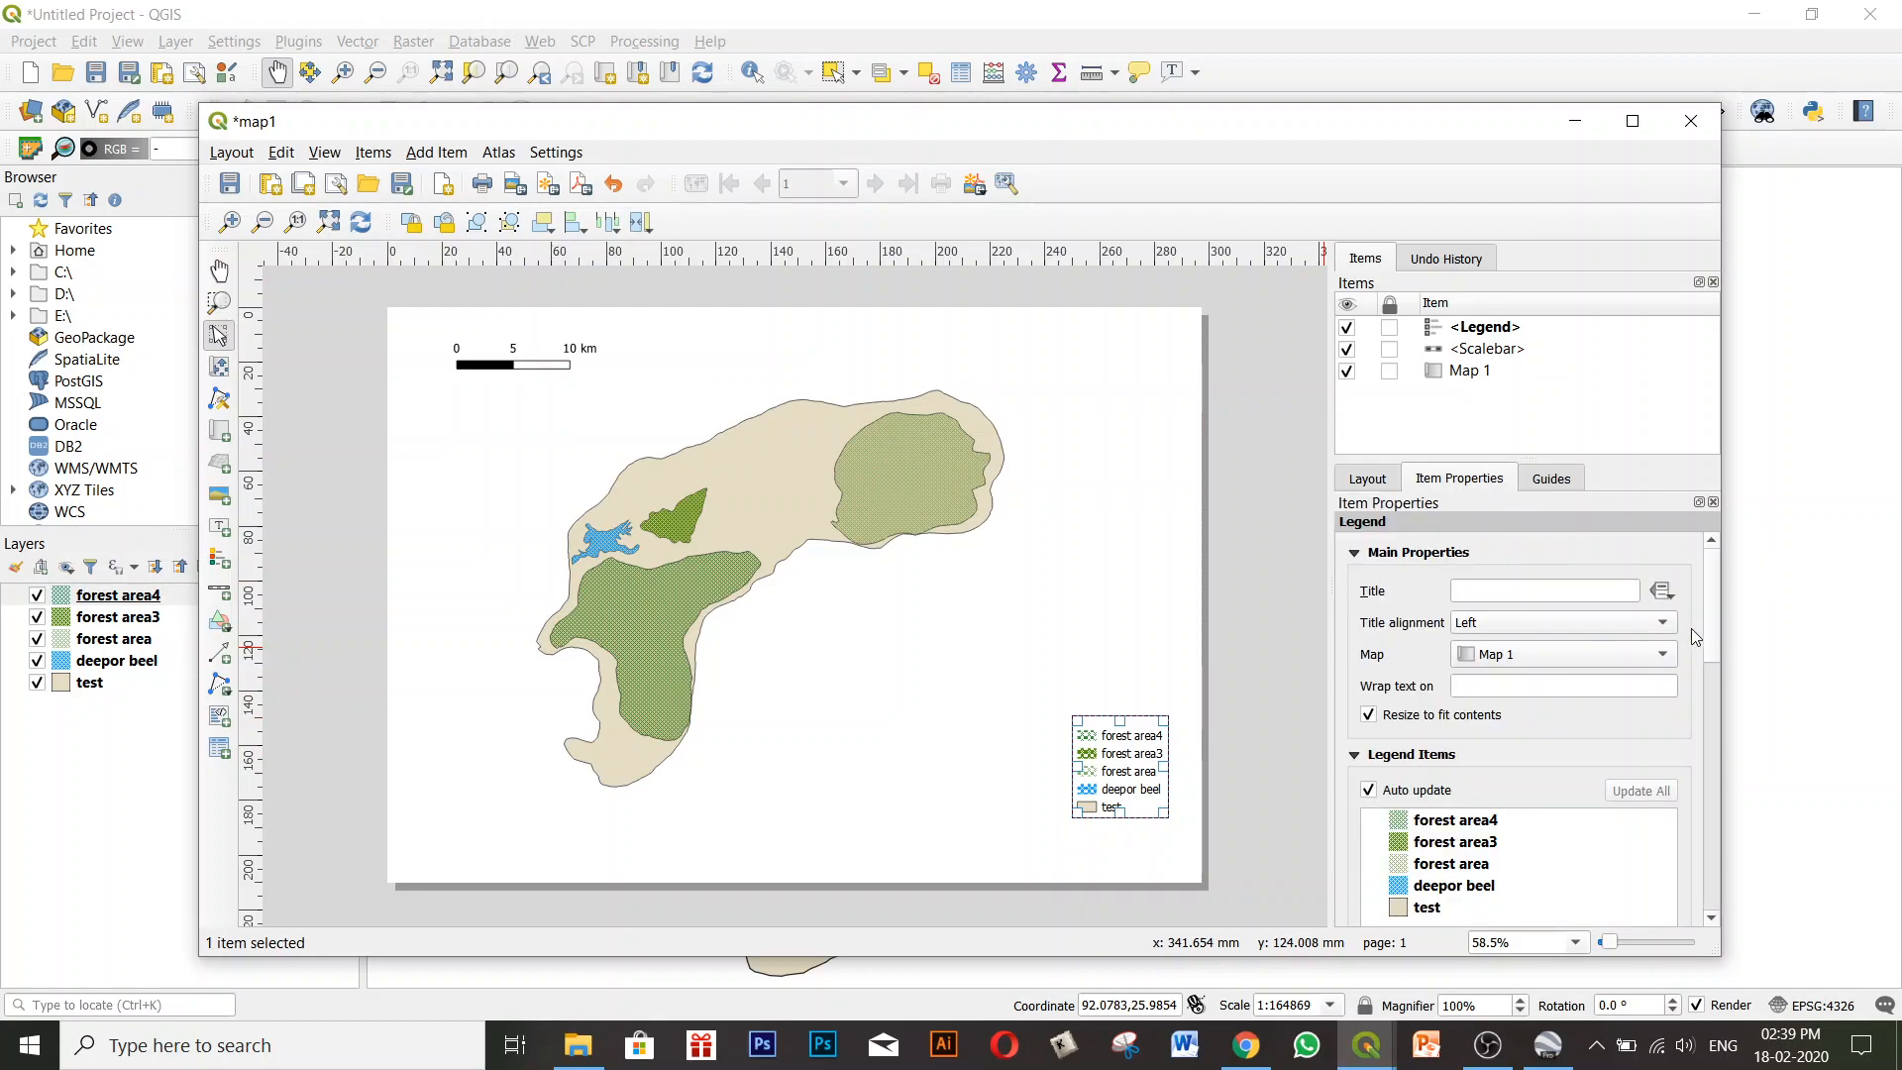
scroll(1694, 634, down, 4)
click(1427, 619)
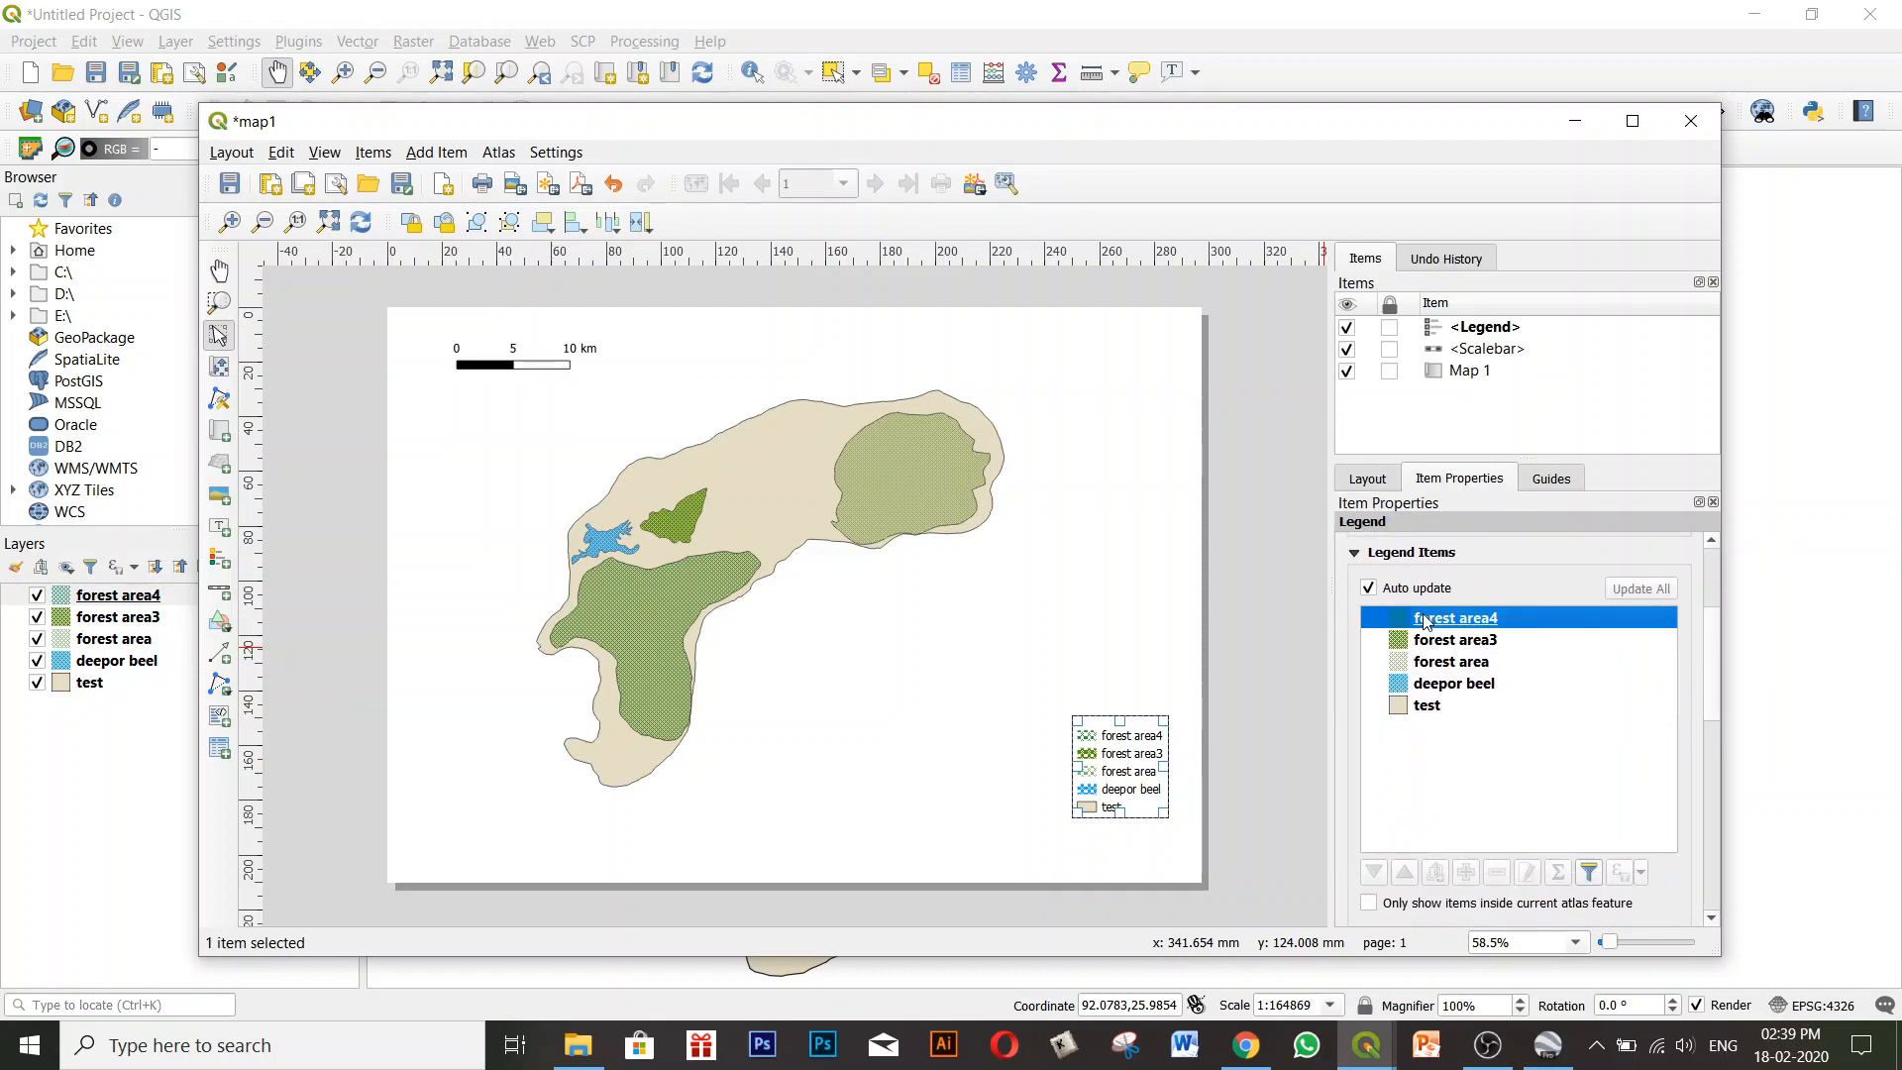
double_click(1472, 622)
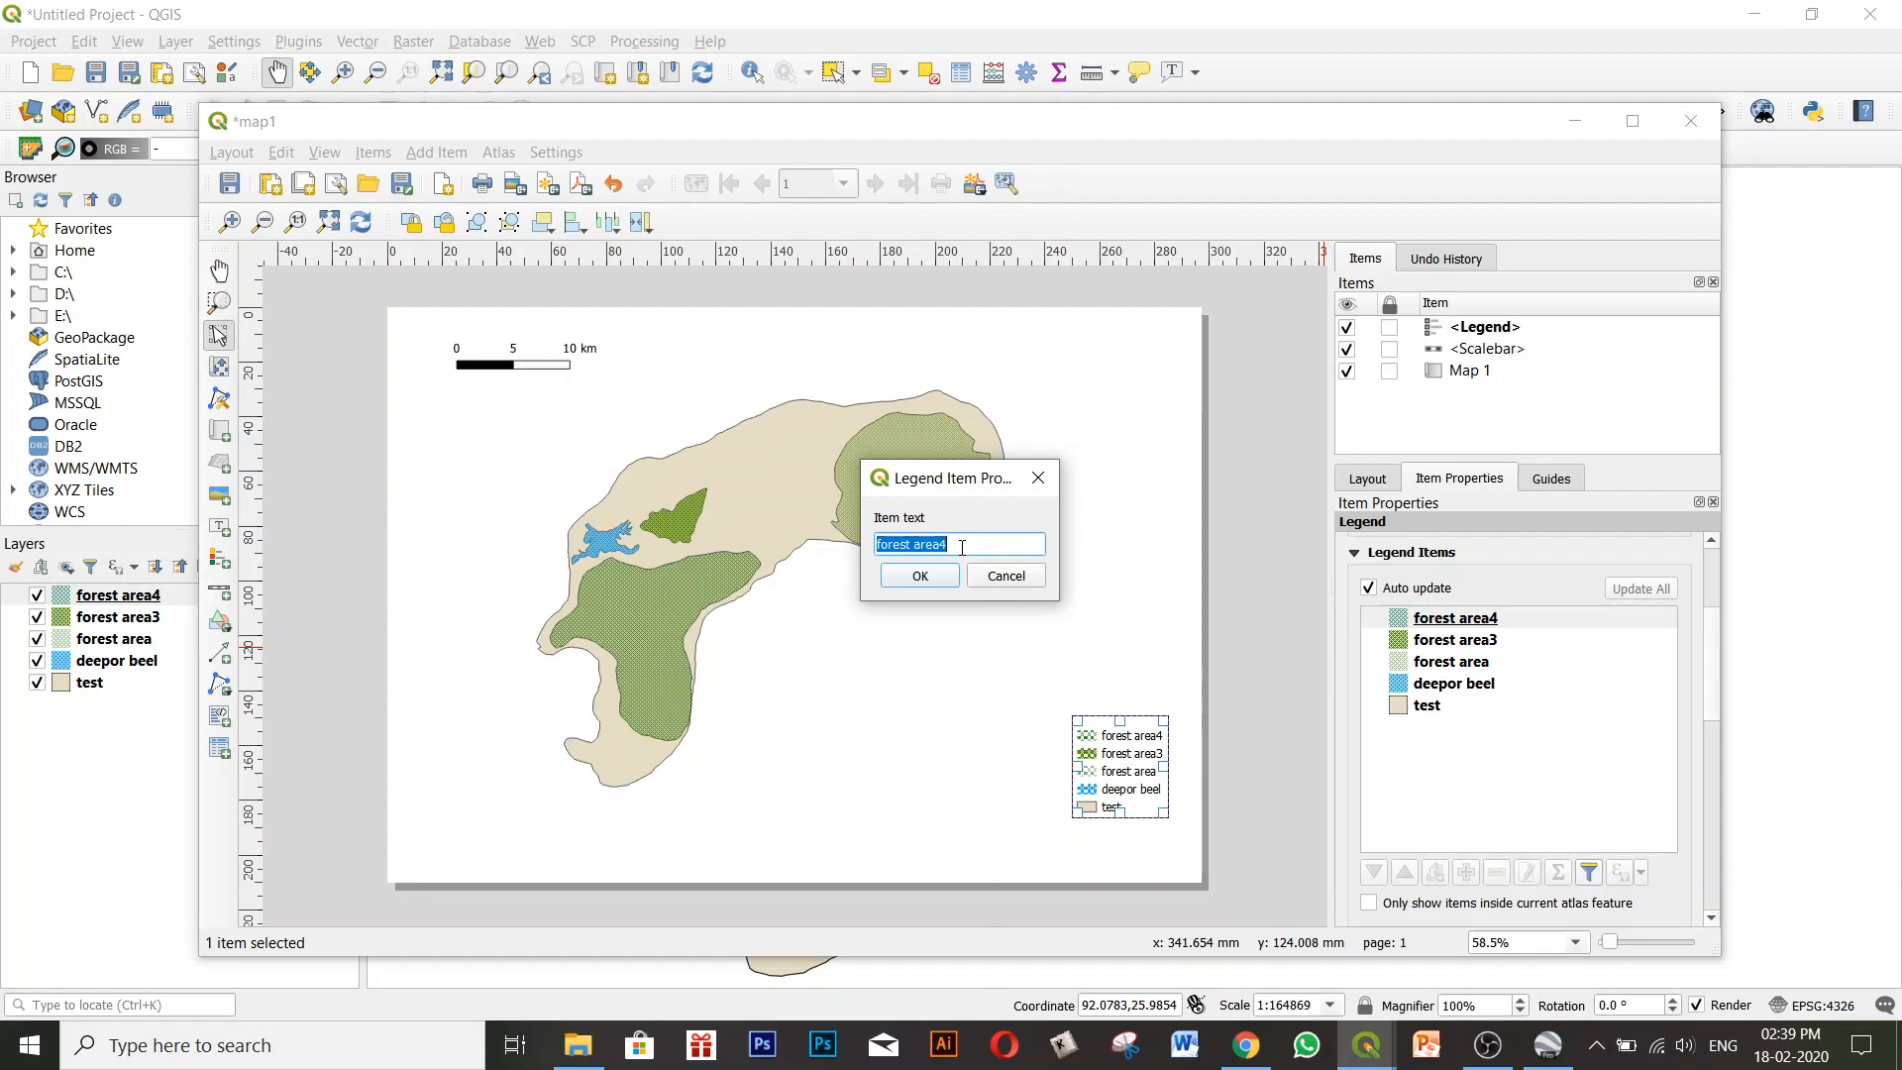
text(Garbhanga)
click(922, 578)
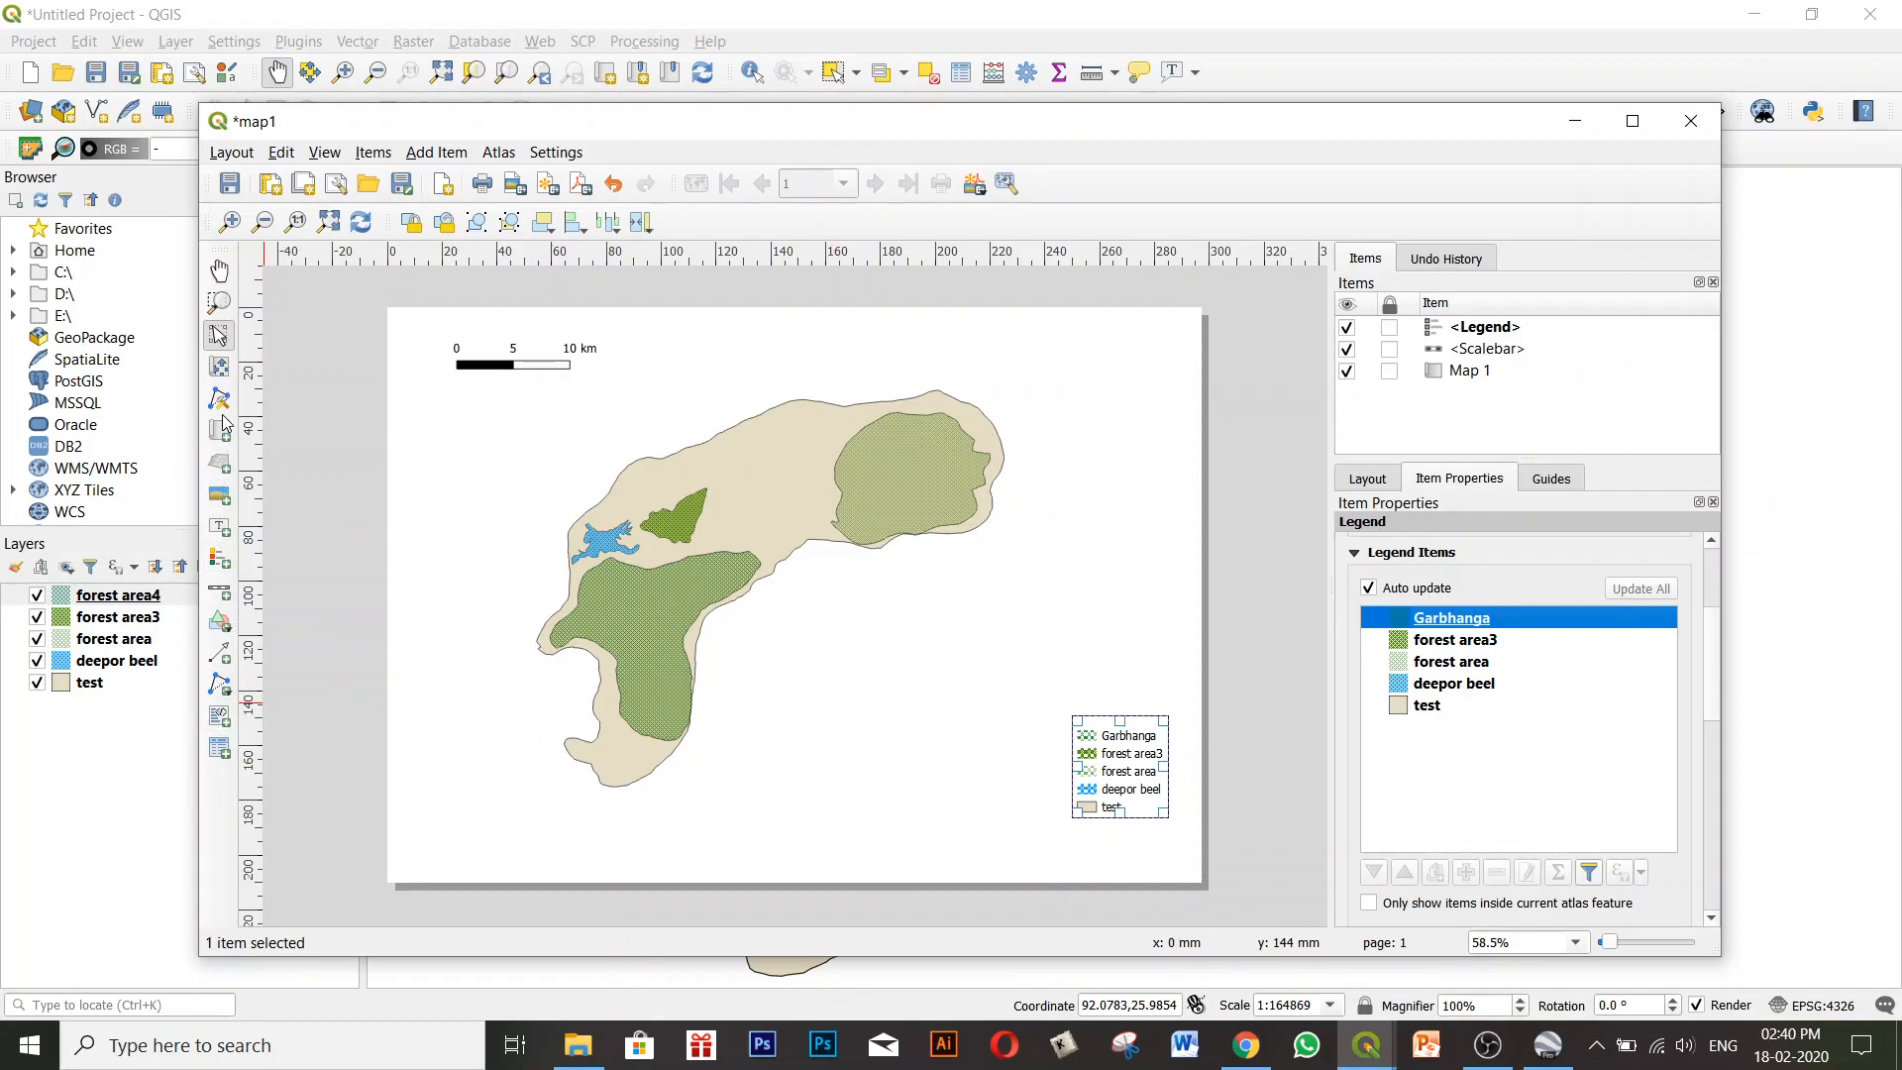
Add a label about 127 by 12 mm above the mapped area with the text Test Map.
click(219, 526)
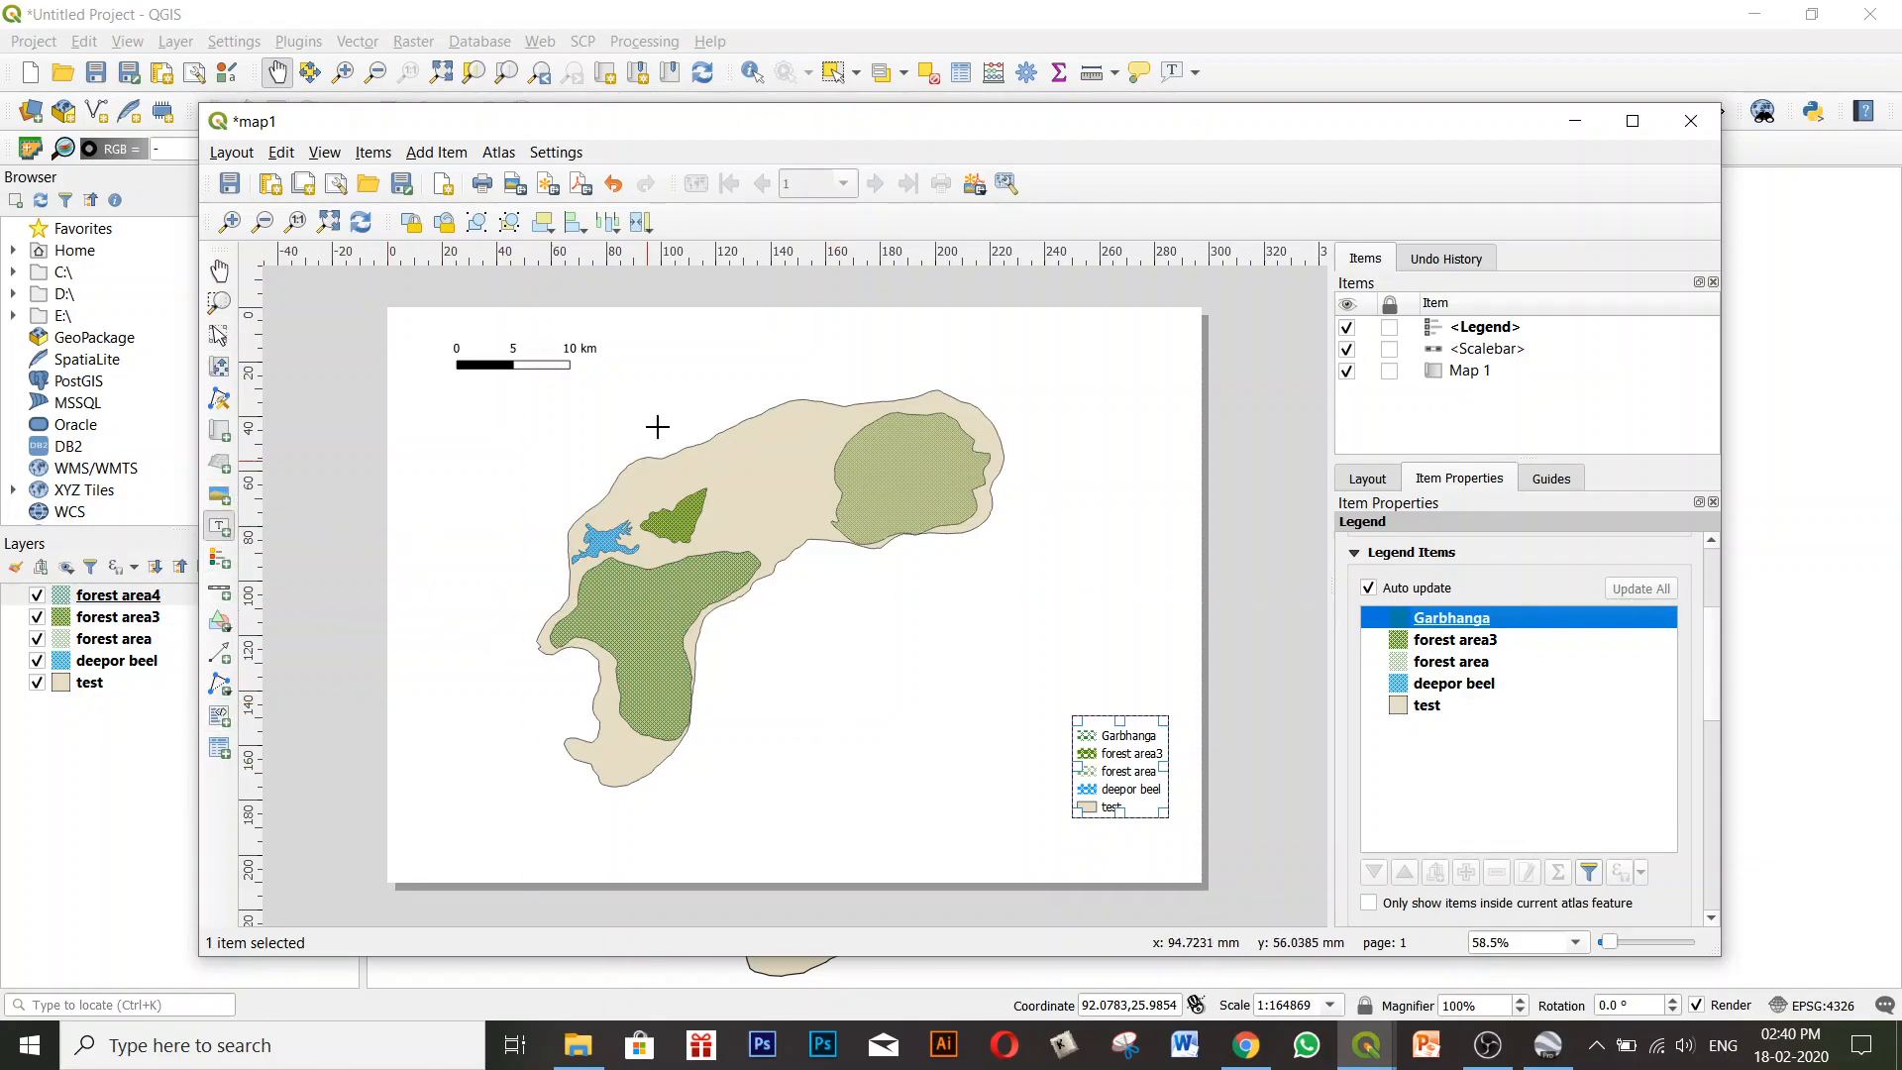
drag(667, 330, 1012, 361)
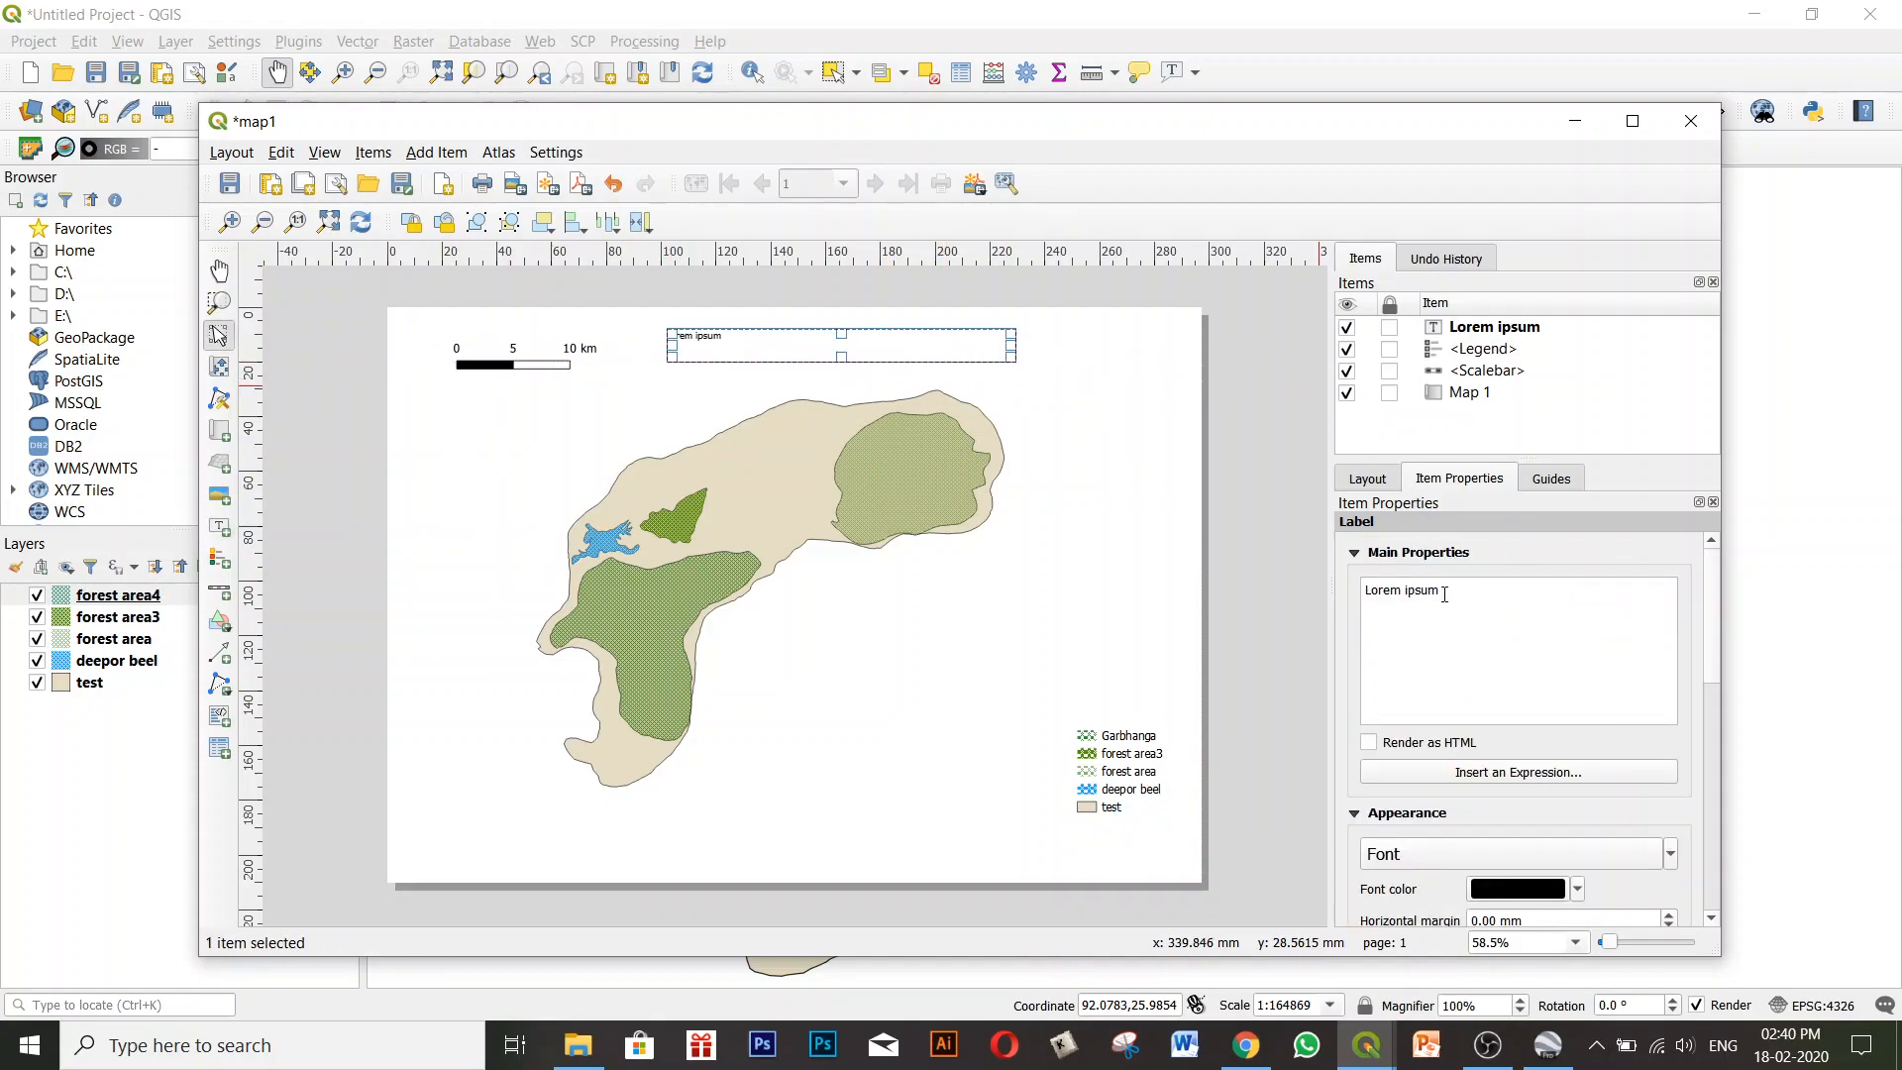
key(ctrl+a)
text(Test Map)
Change the Test Map label's font to a script typeface.
scroll(1681, 748, down, 3)
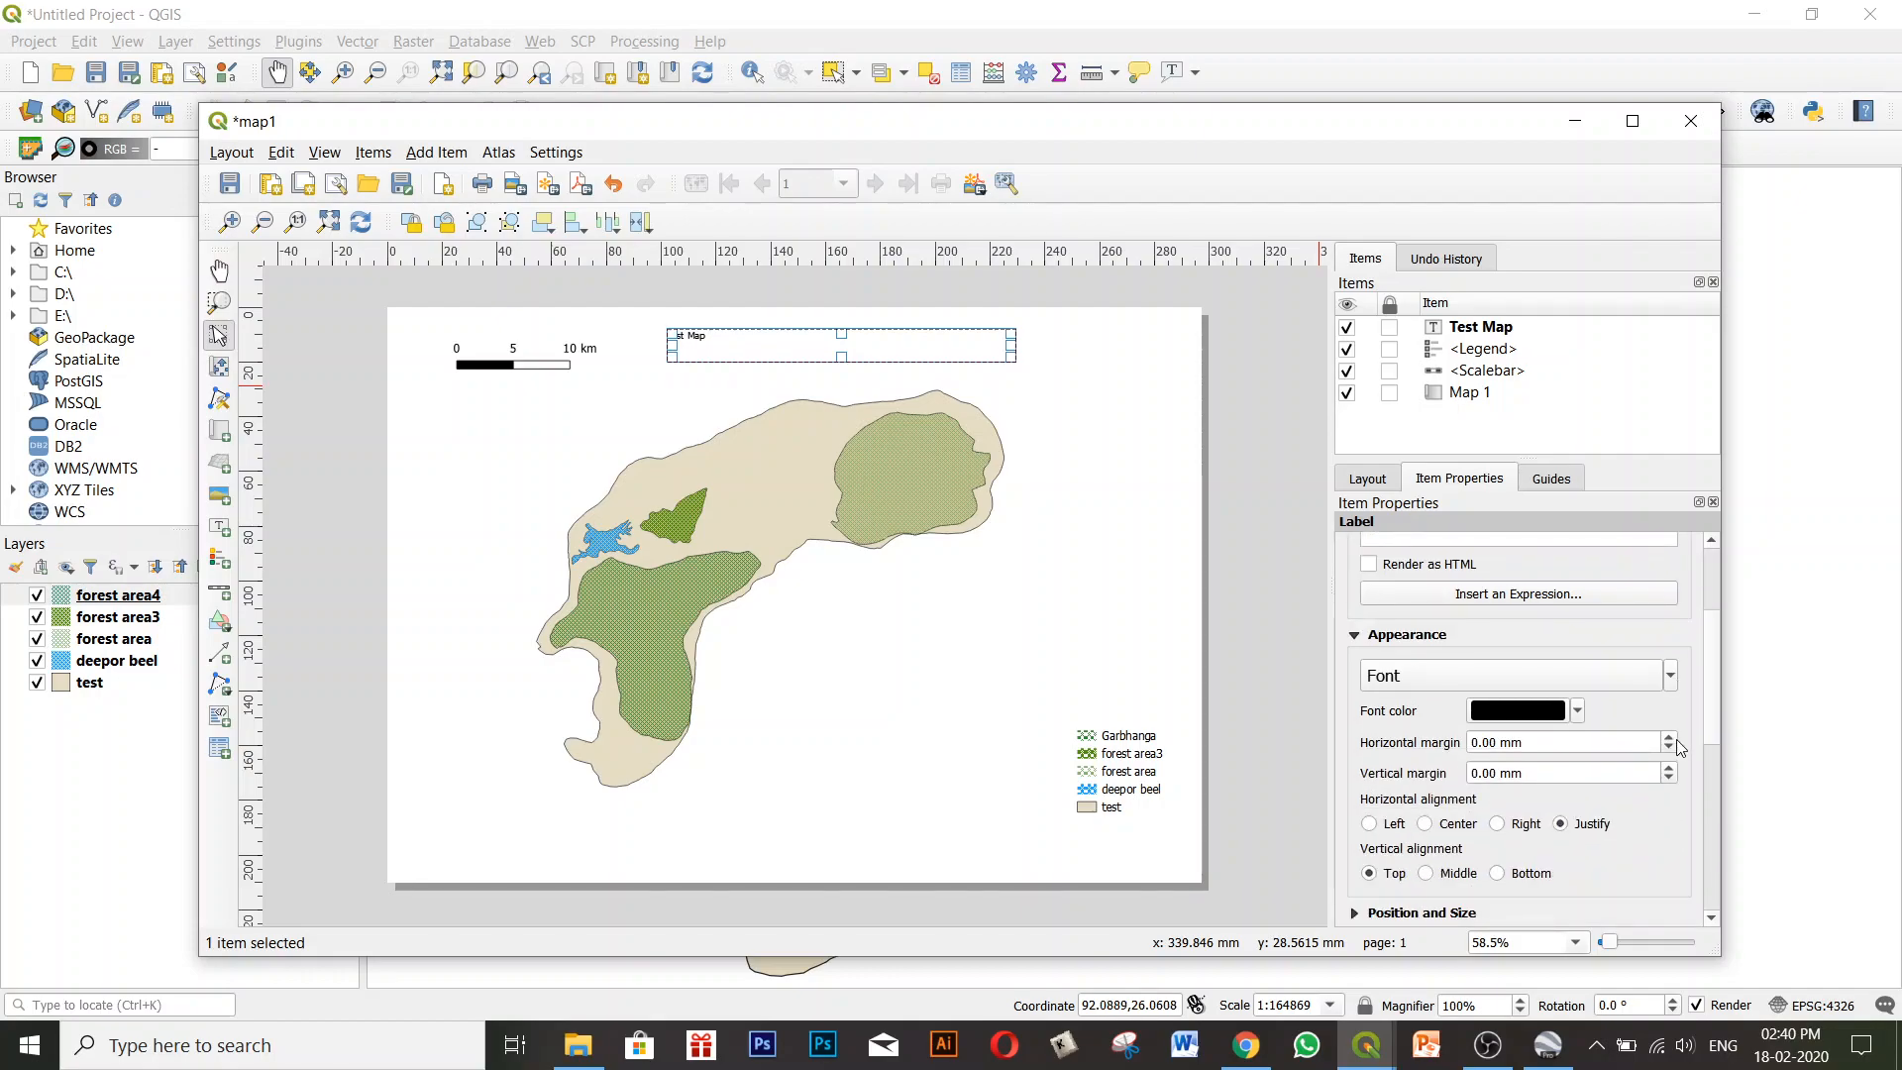
click(1650, 678)
scroll(774, 437, down, 2)
click(778, 456)
click(1059, 664)
Align the Test Map label's text to the center horizontally and to the middle vertically.
click(1426, 826)
click(1447, 875)
scroll(1713, 731, down, 3)
scroll(1714, 767, up, 3)
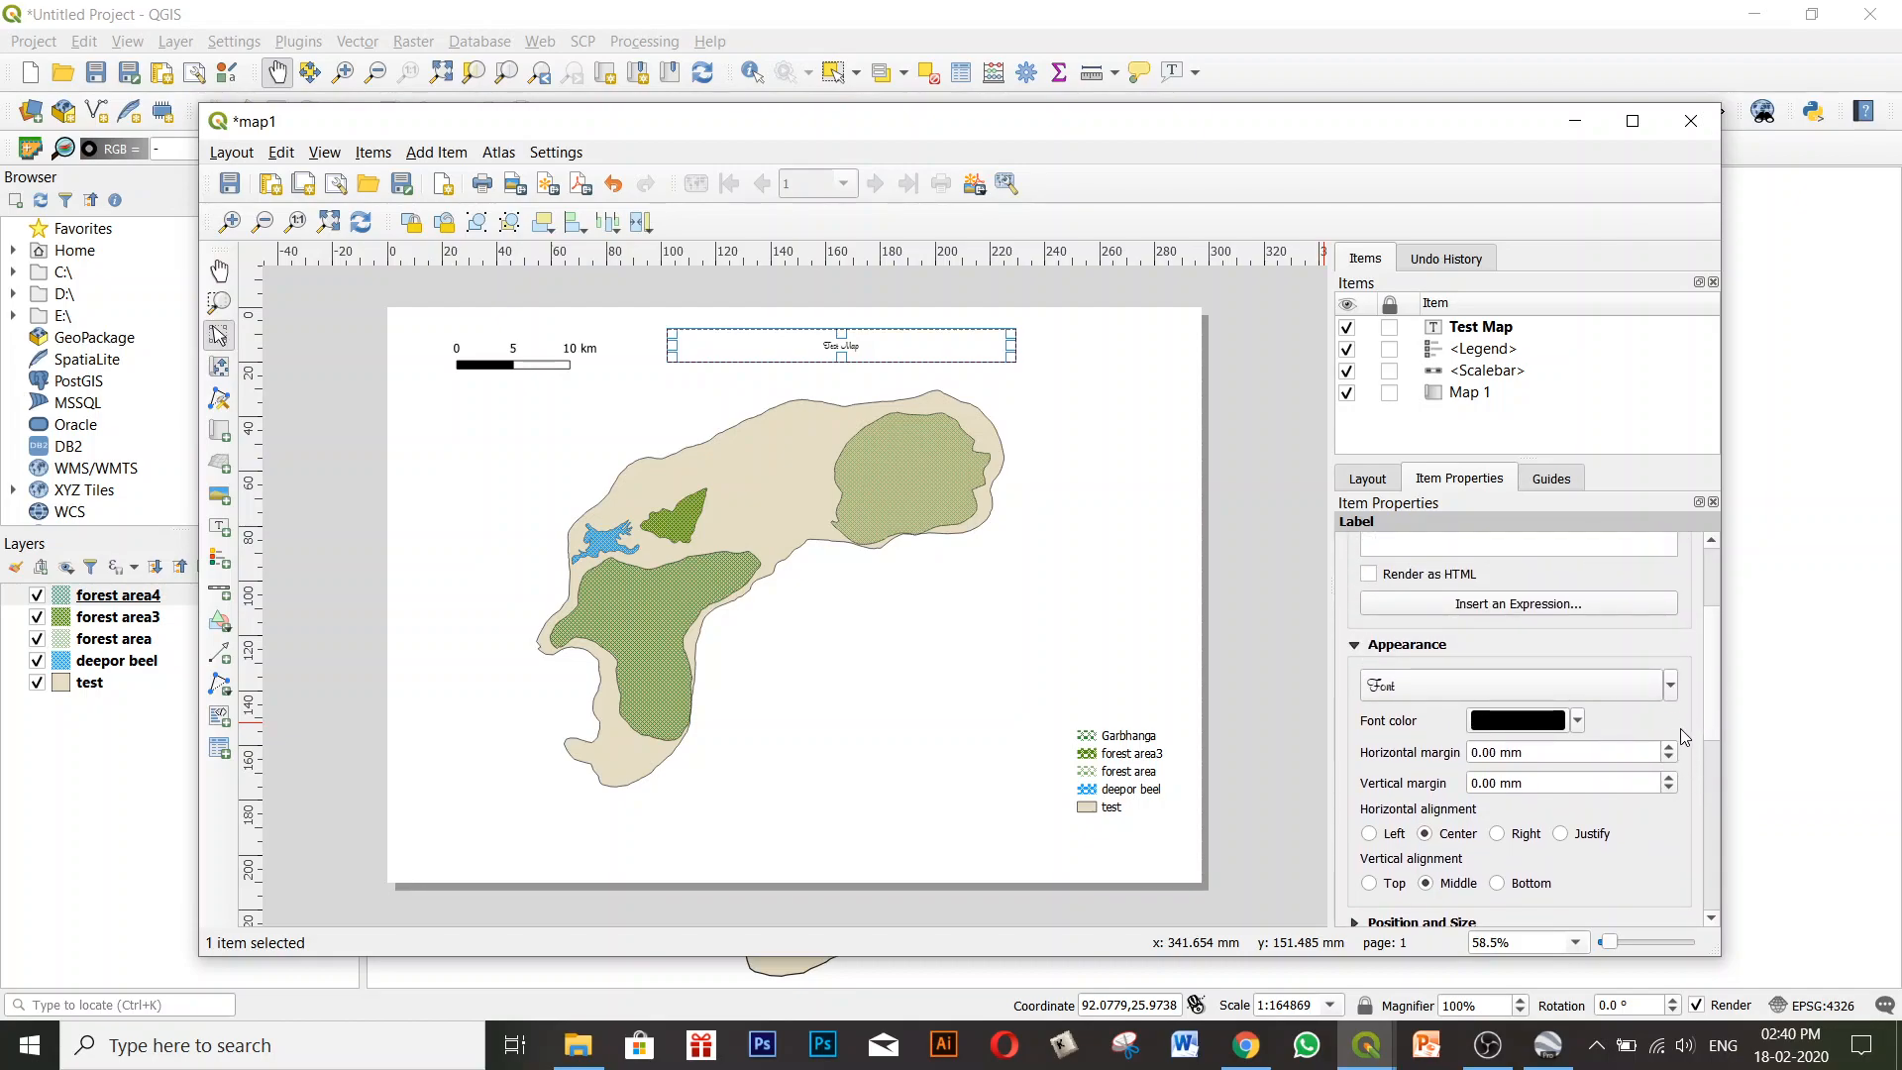
Set the page number to 4 in the Test Map label's position and size settings.
drag(1708, 684, 1708, 827)
scroll(1673, 769, up, 10)
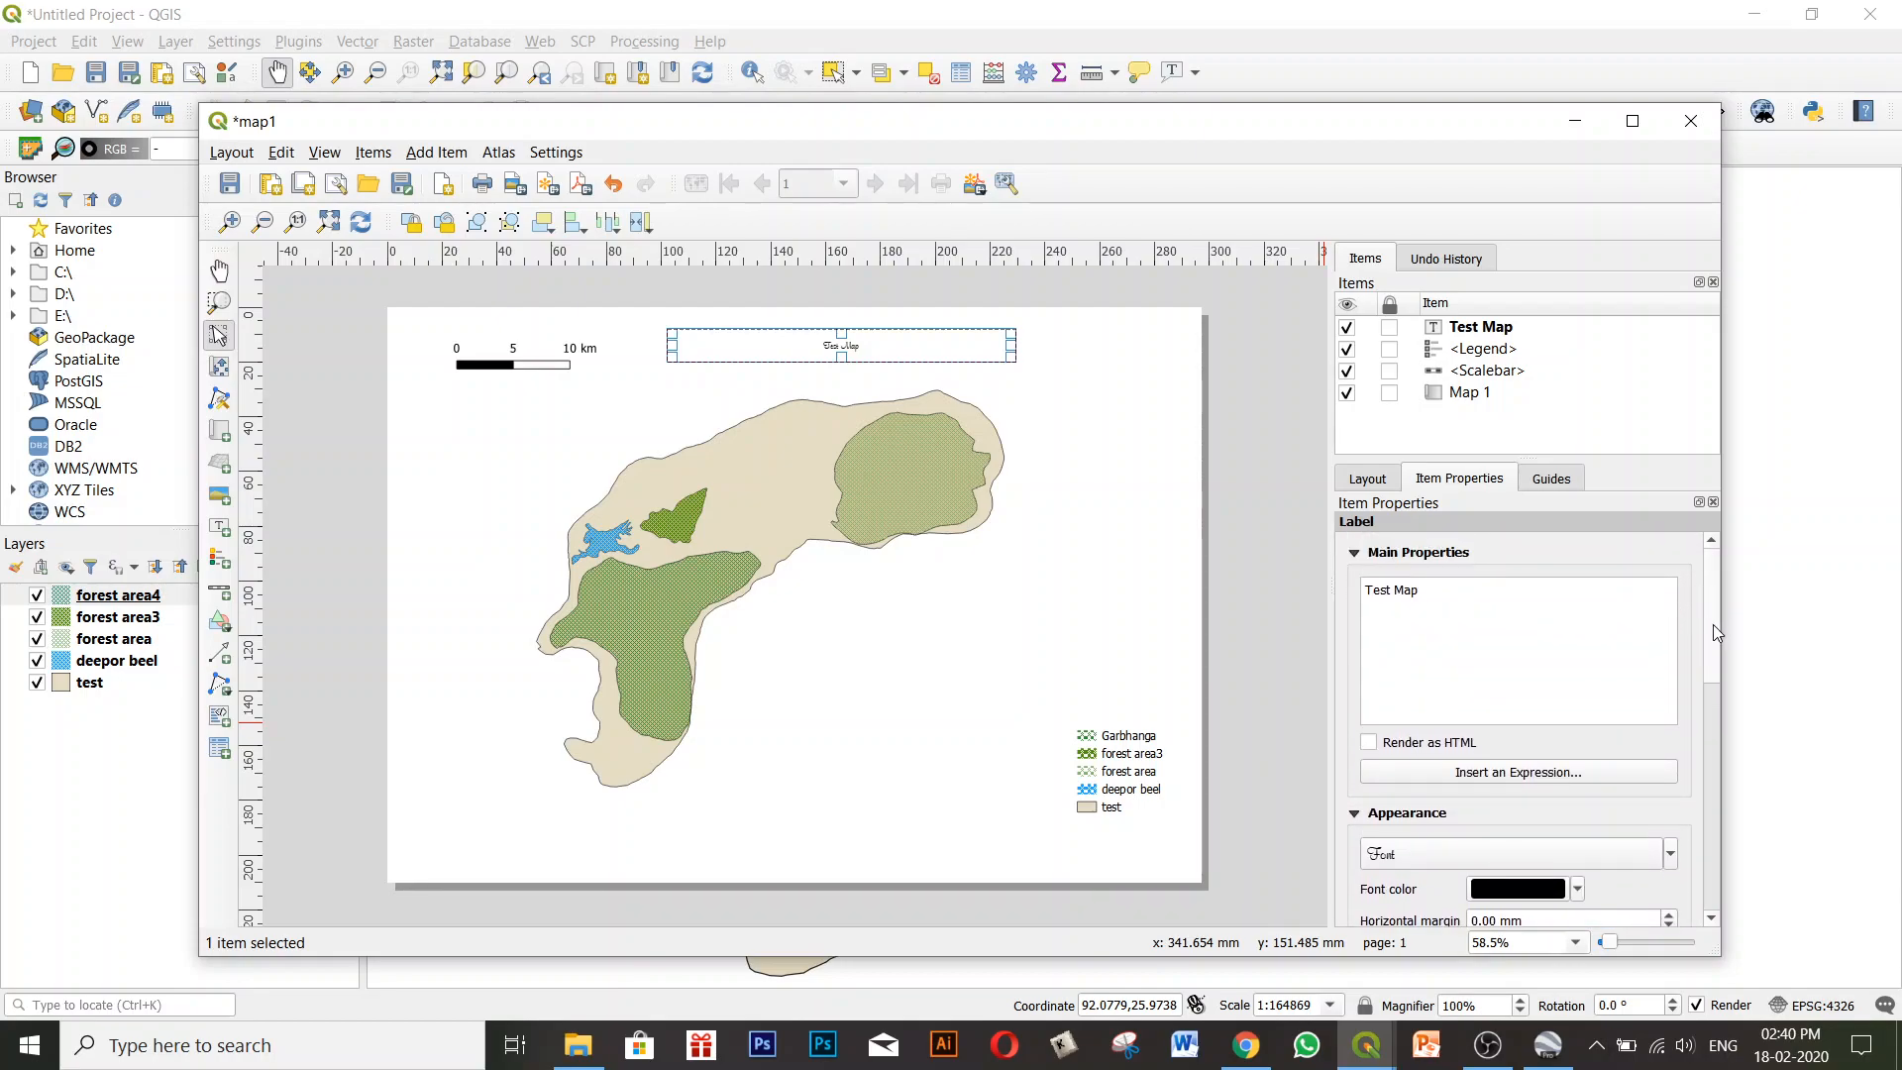
drag(1715, 634, 1714, 717)
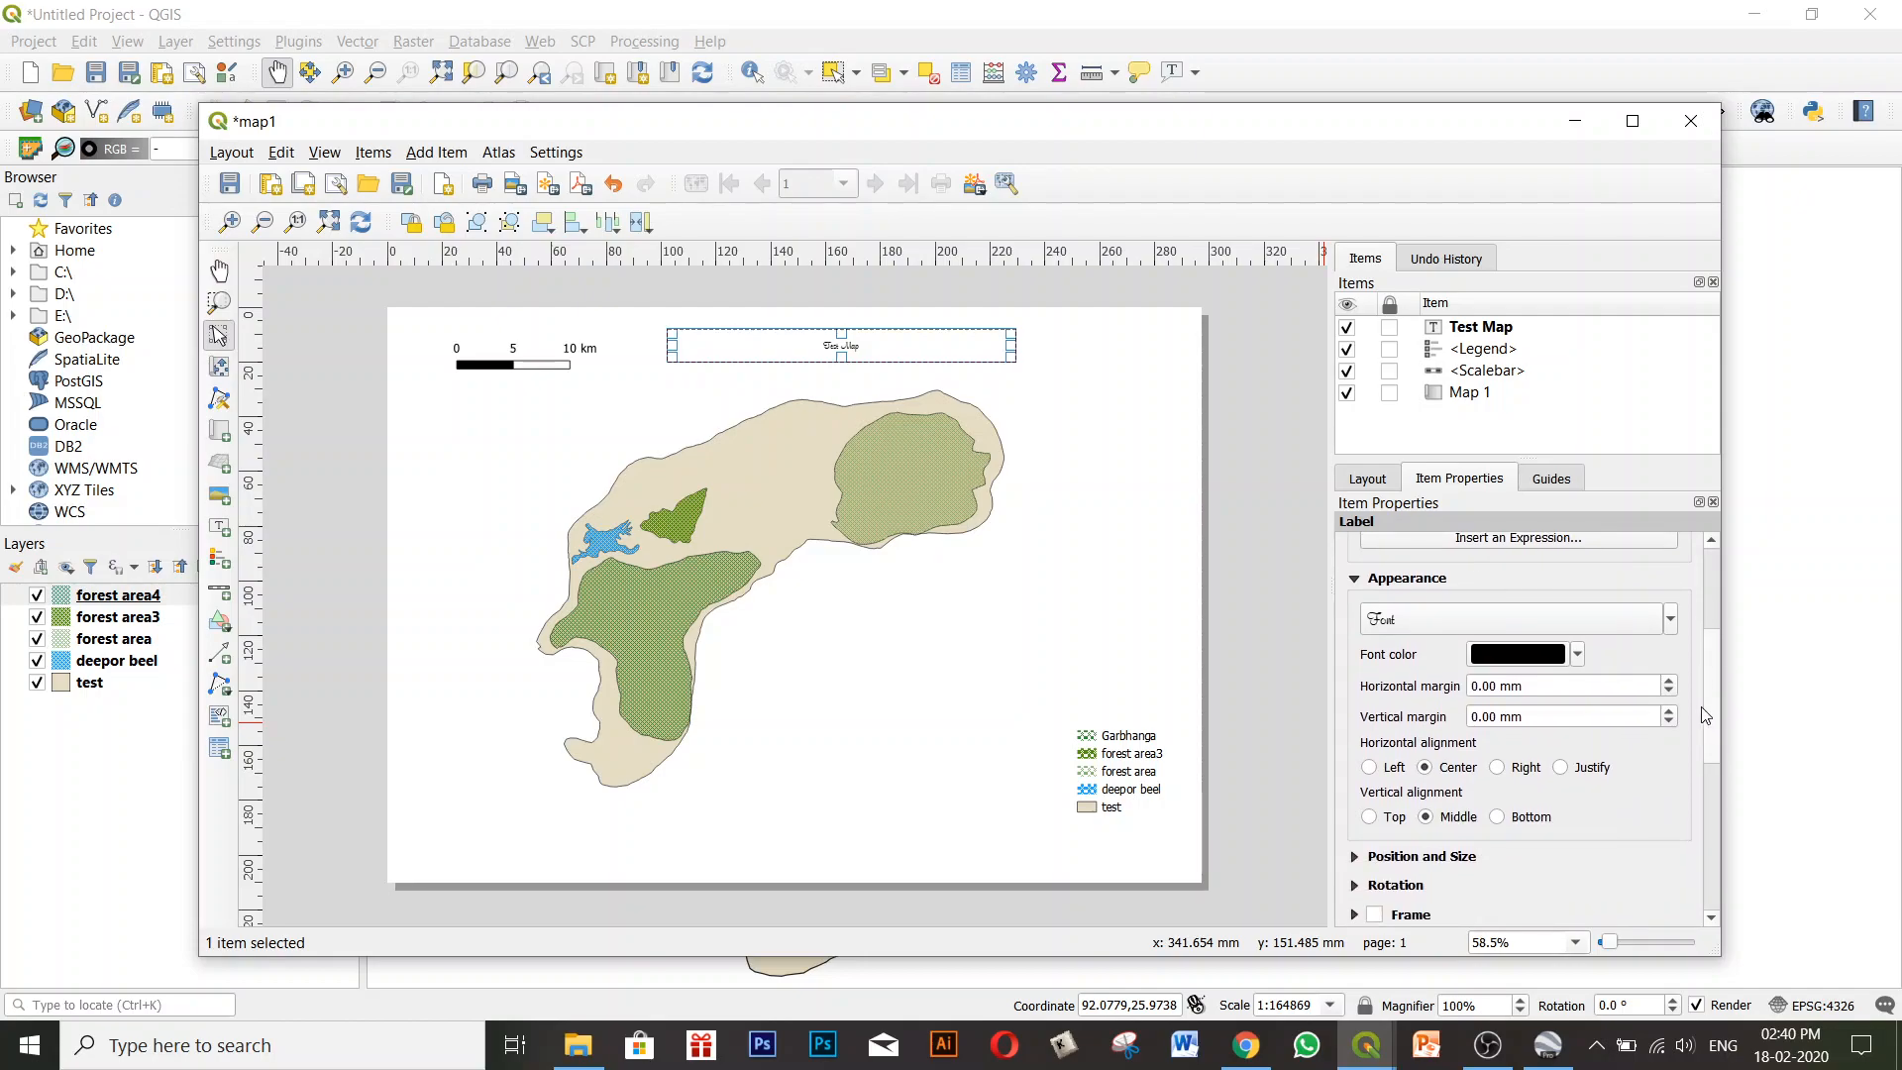
click(1356, 856)
drag(1712, 662, 1714, 711)
click(1573, 615)
click(1572, 608)
click(1573, 608)
click(1572, 609)
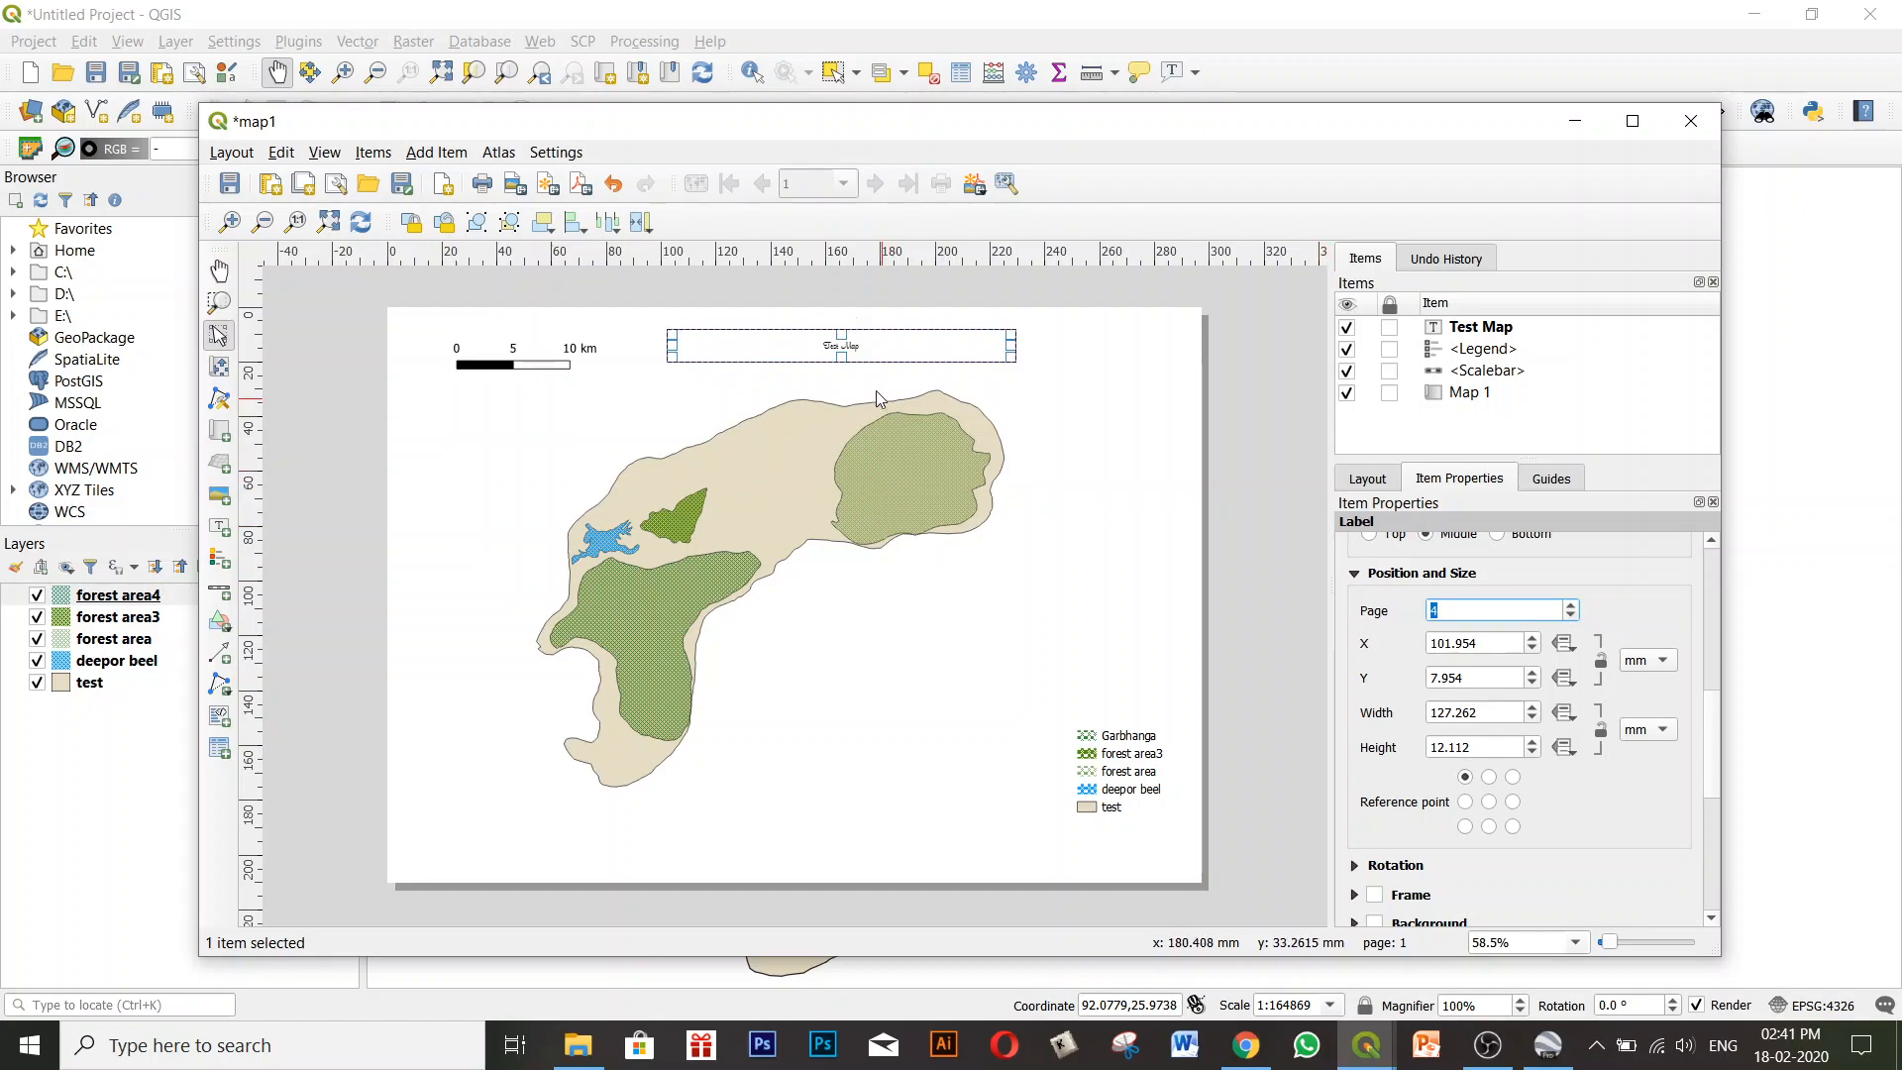
click(1353, 574)
Set the Test Map label's horizontal margin to 5 mm.
scroll(1452, 753, up, 4)
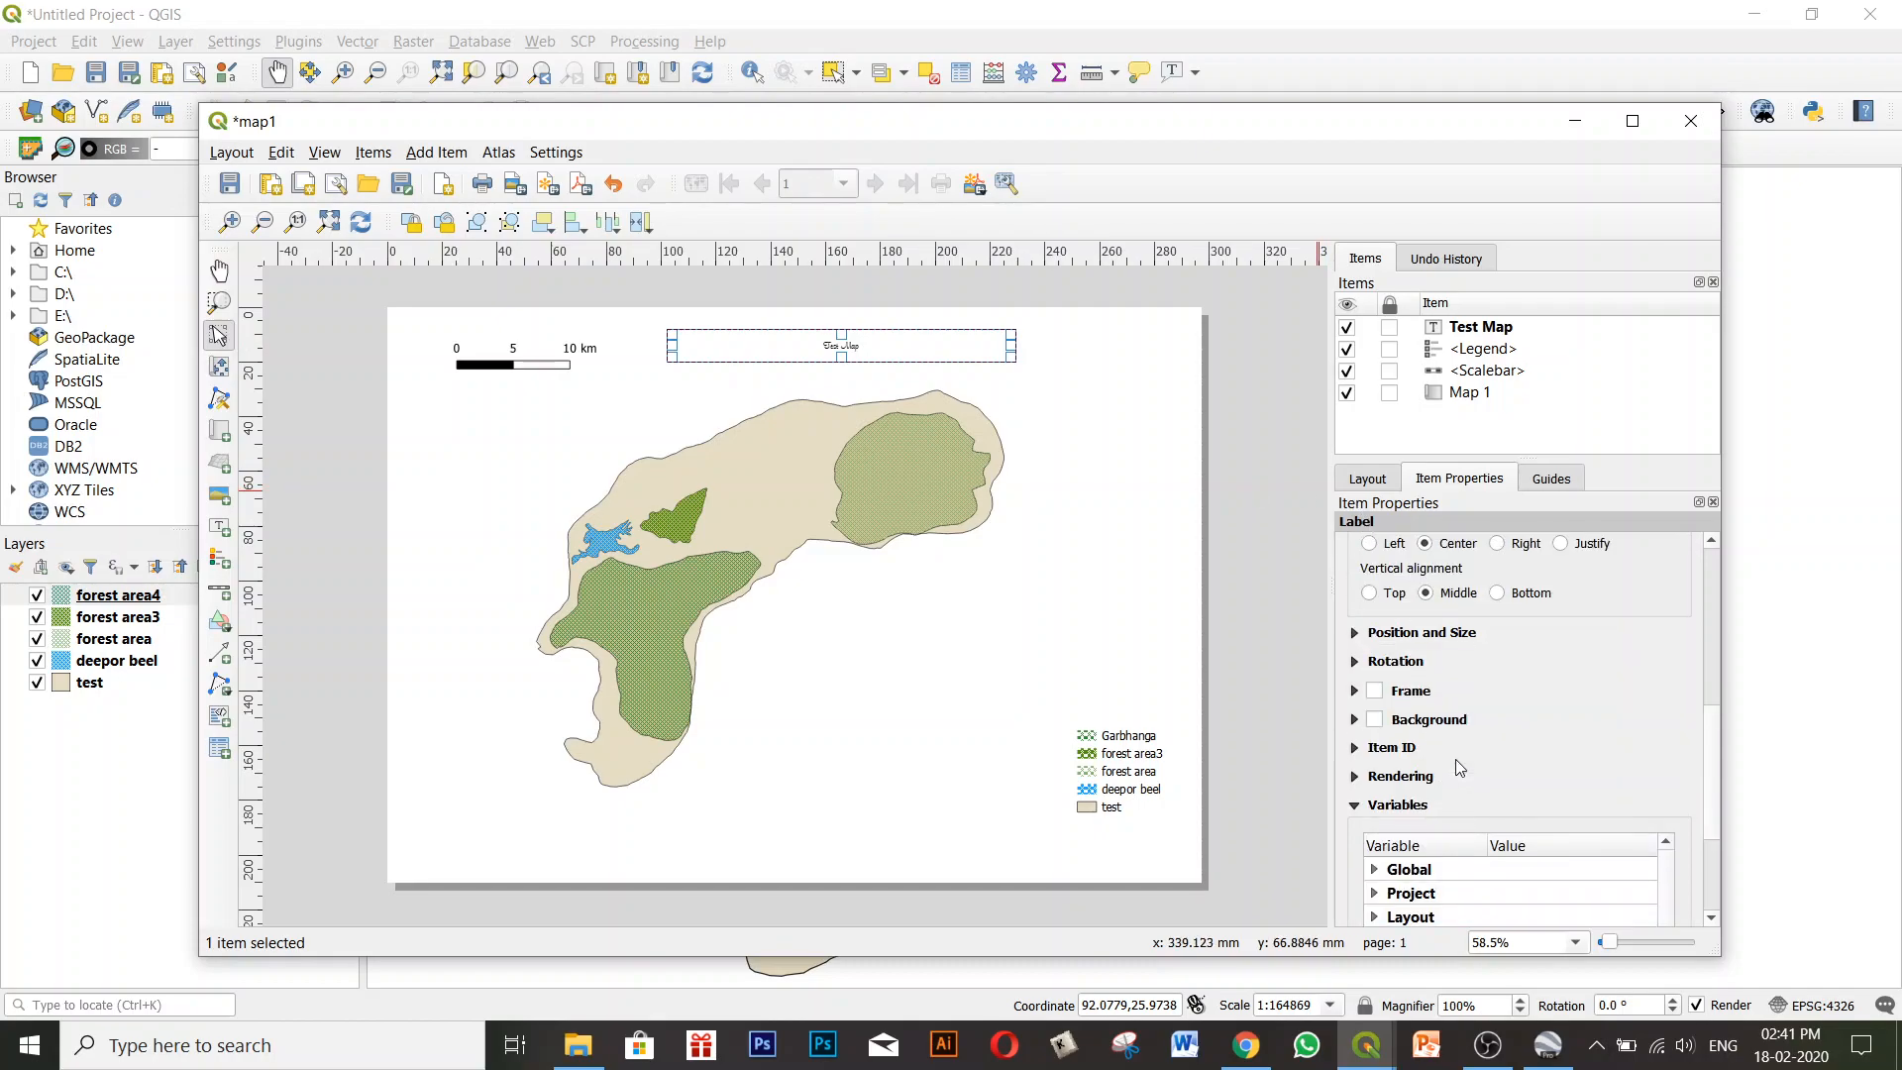
scroll(1461, 768, up, 1)
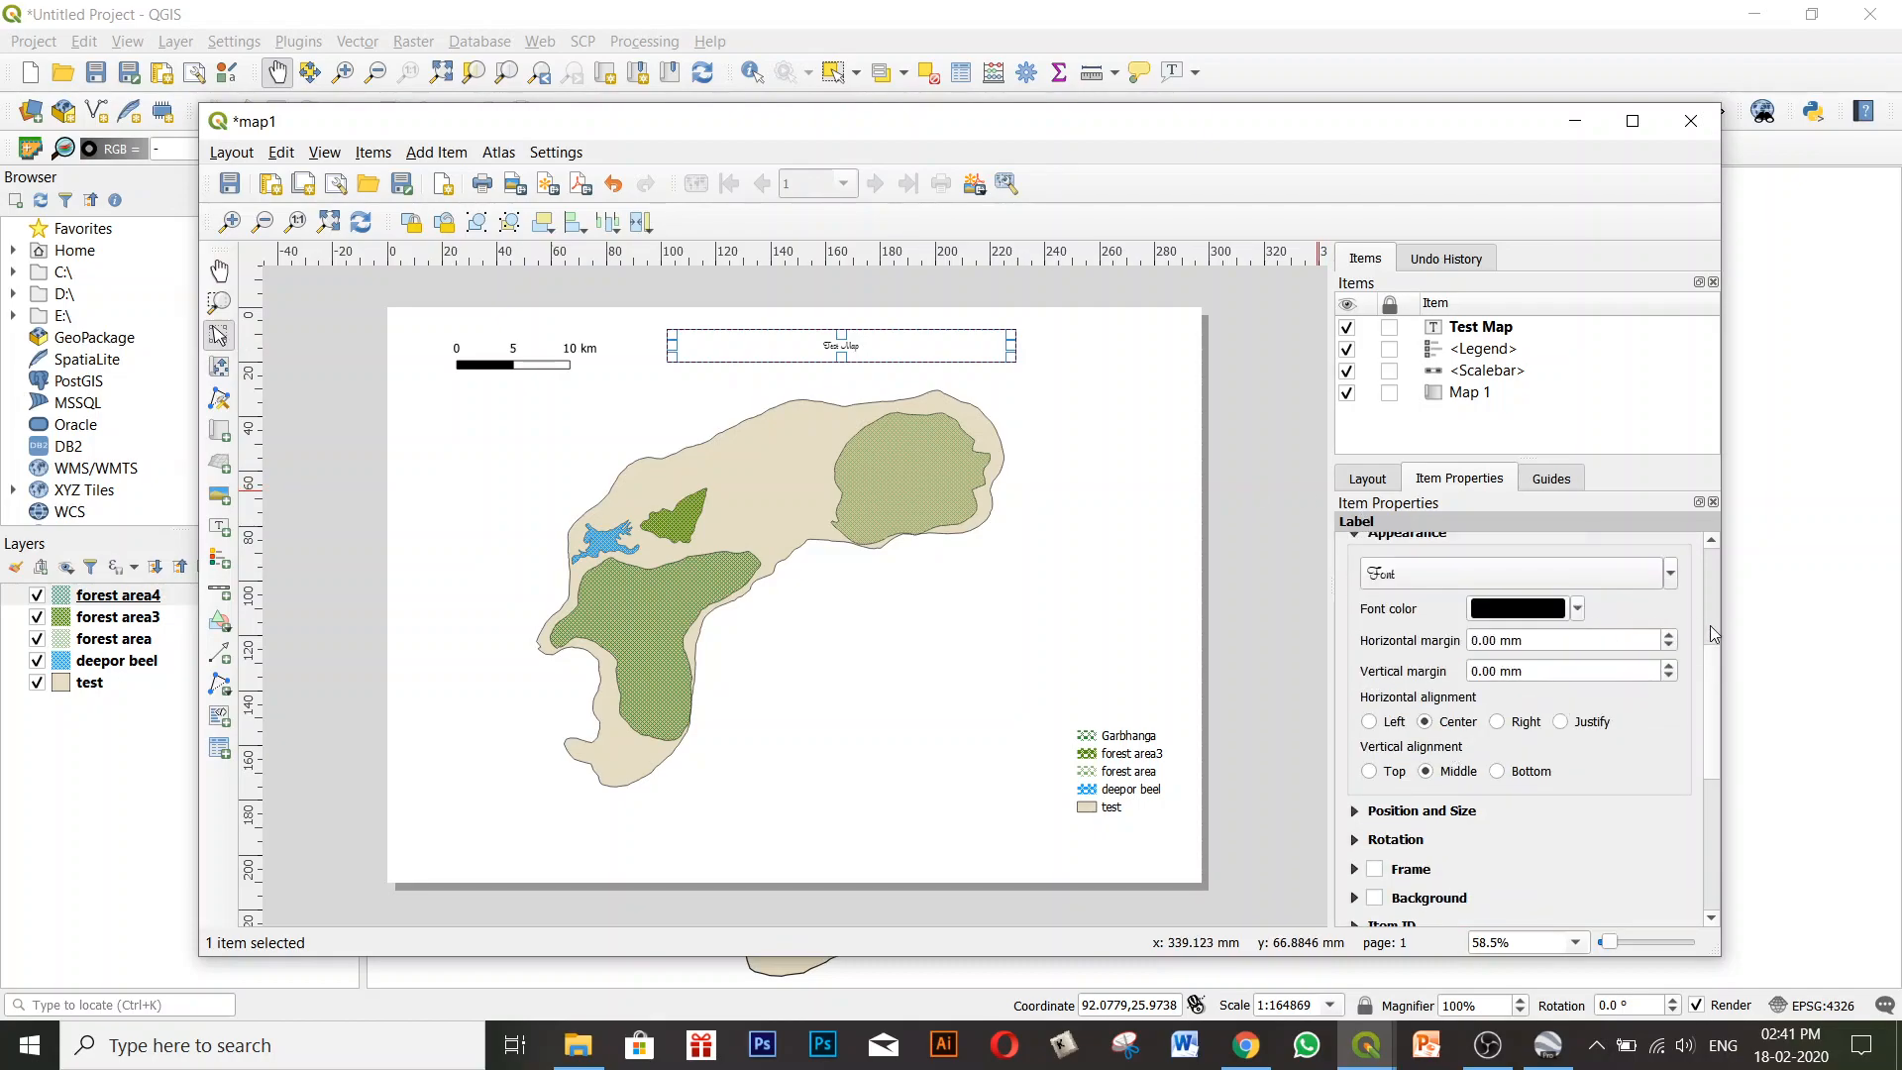
click(1671, 637)
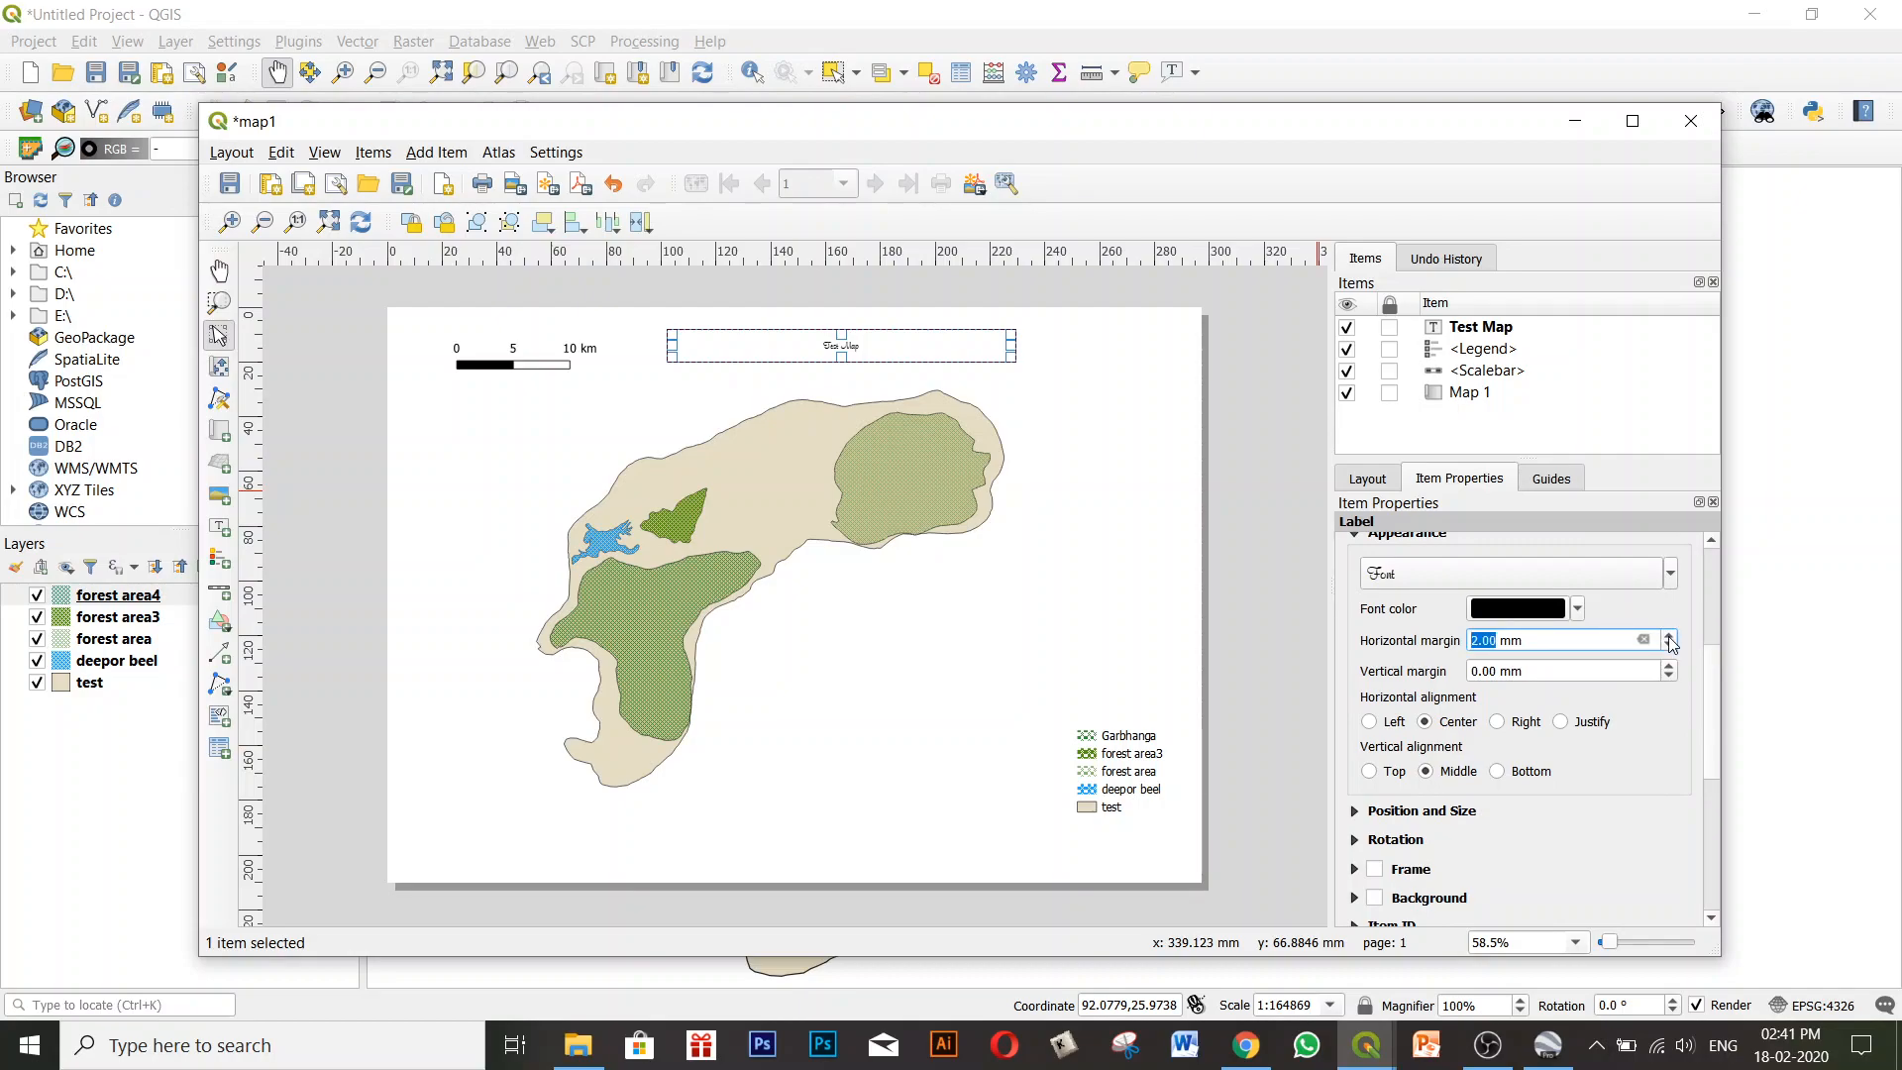
click(751, 334)
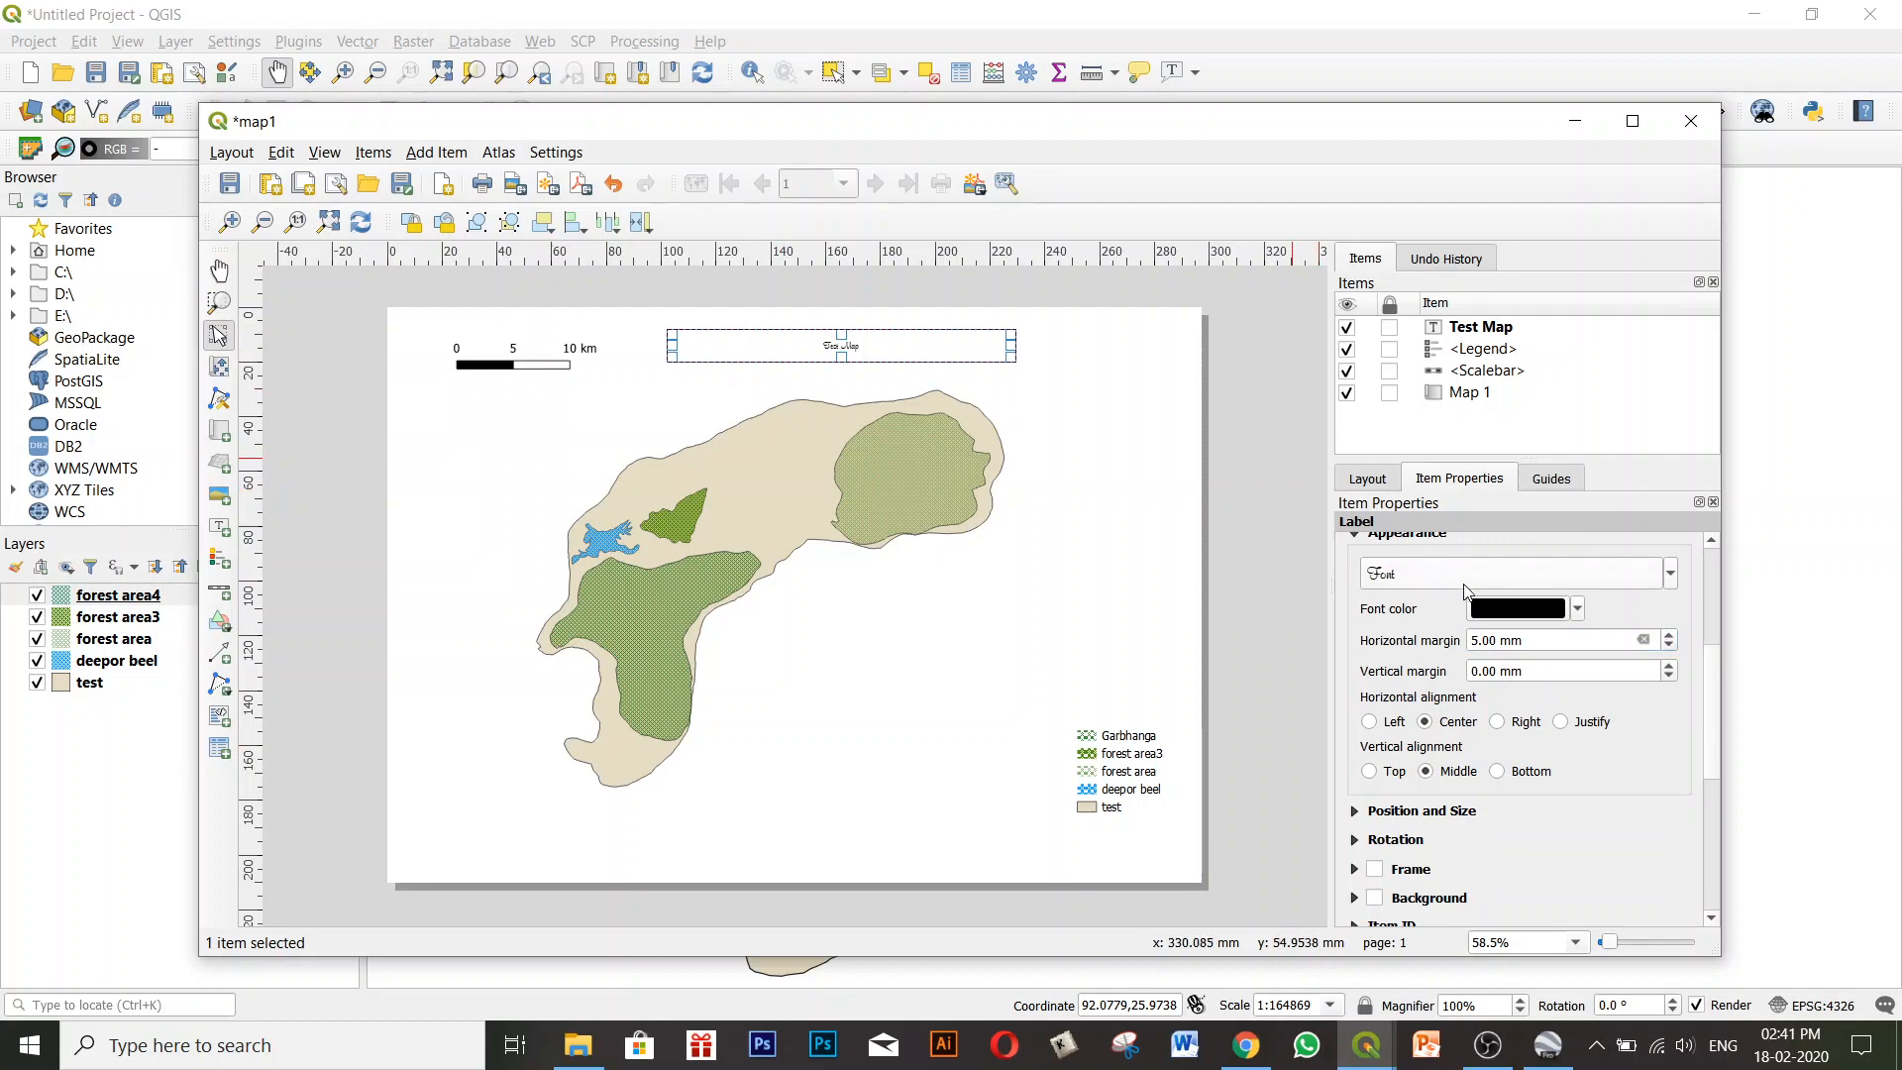
Change the Test Map label's font color to a dark reddish brown.
click(1574, 606)
click(1573, 603)
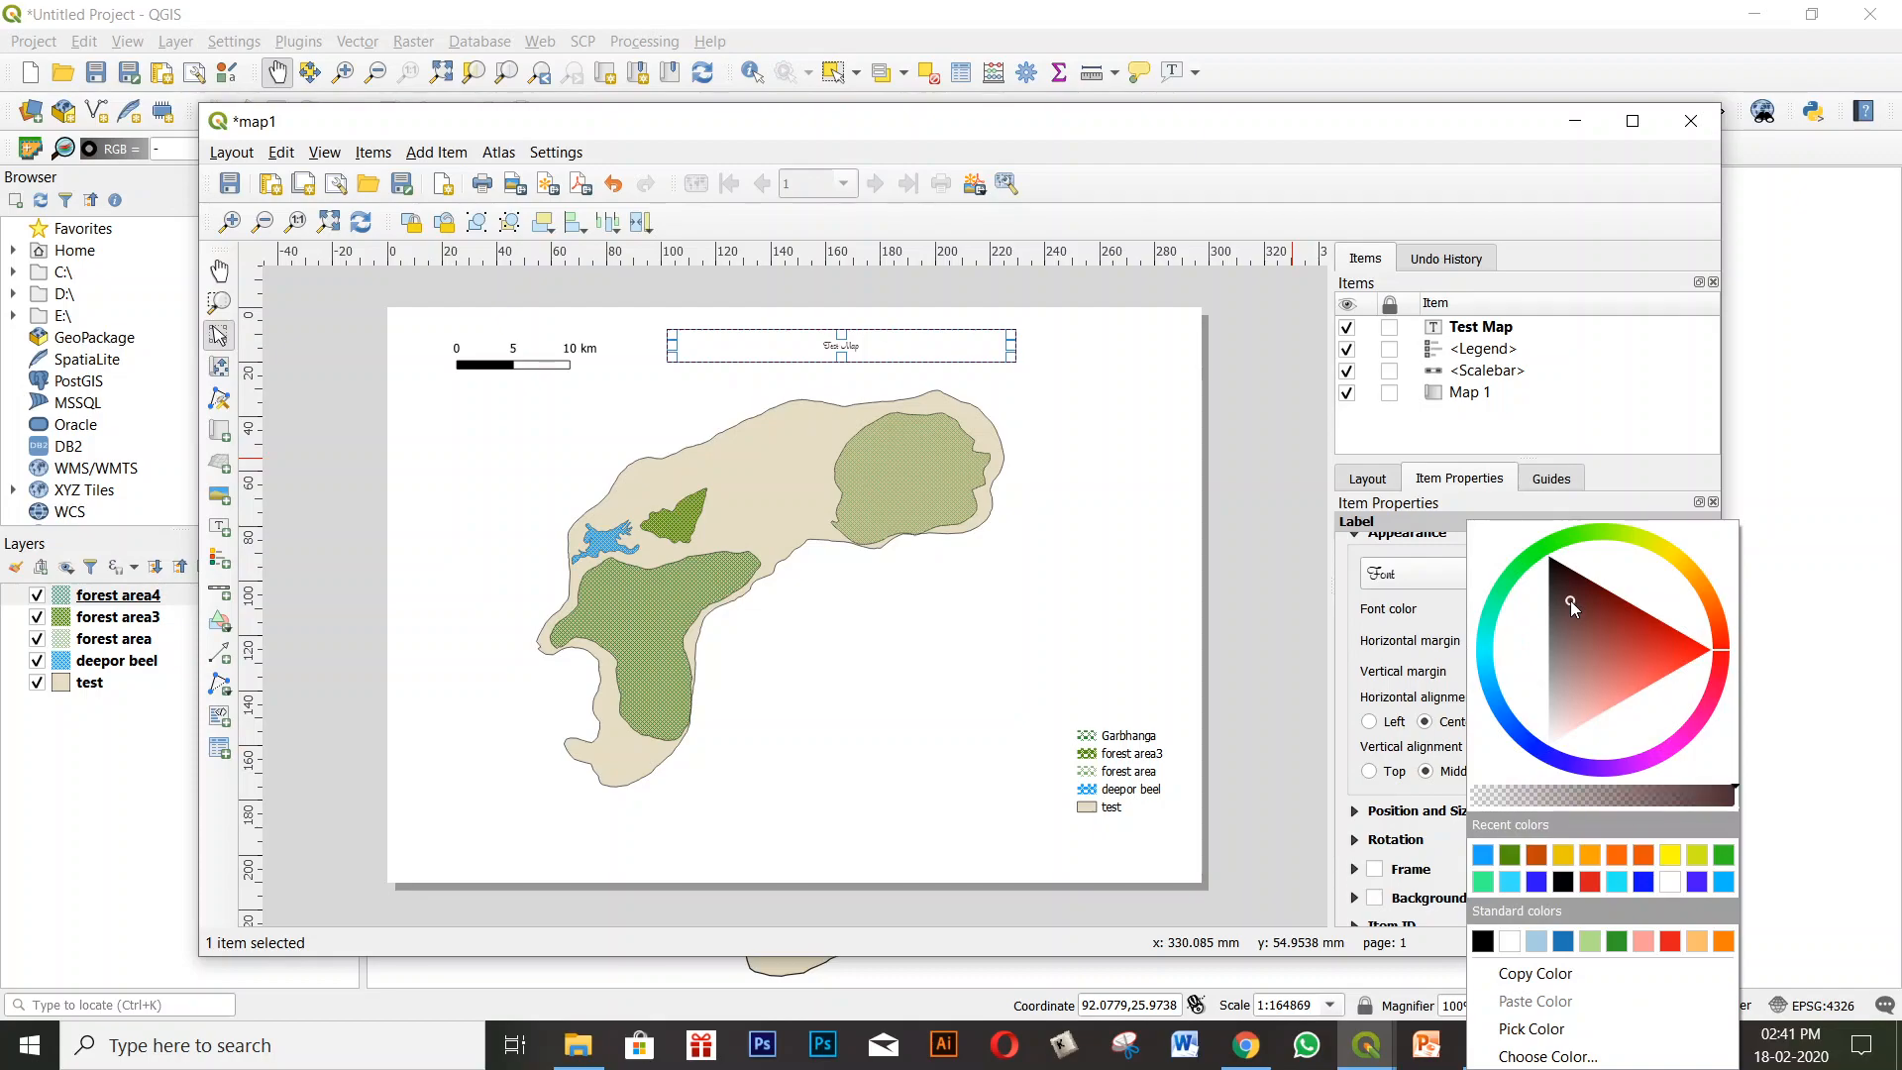
click(1307, 598)
click(1384, 478)
click(1442, 483)
drag(1411, 504, 1385, 475)
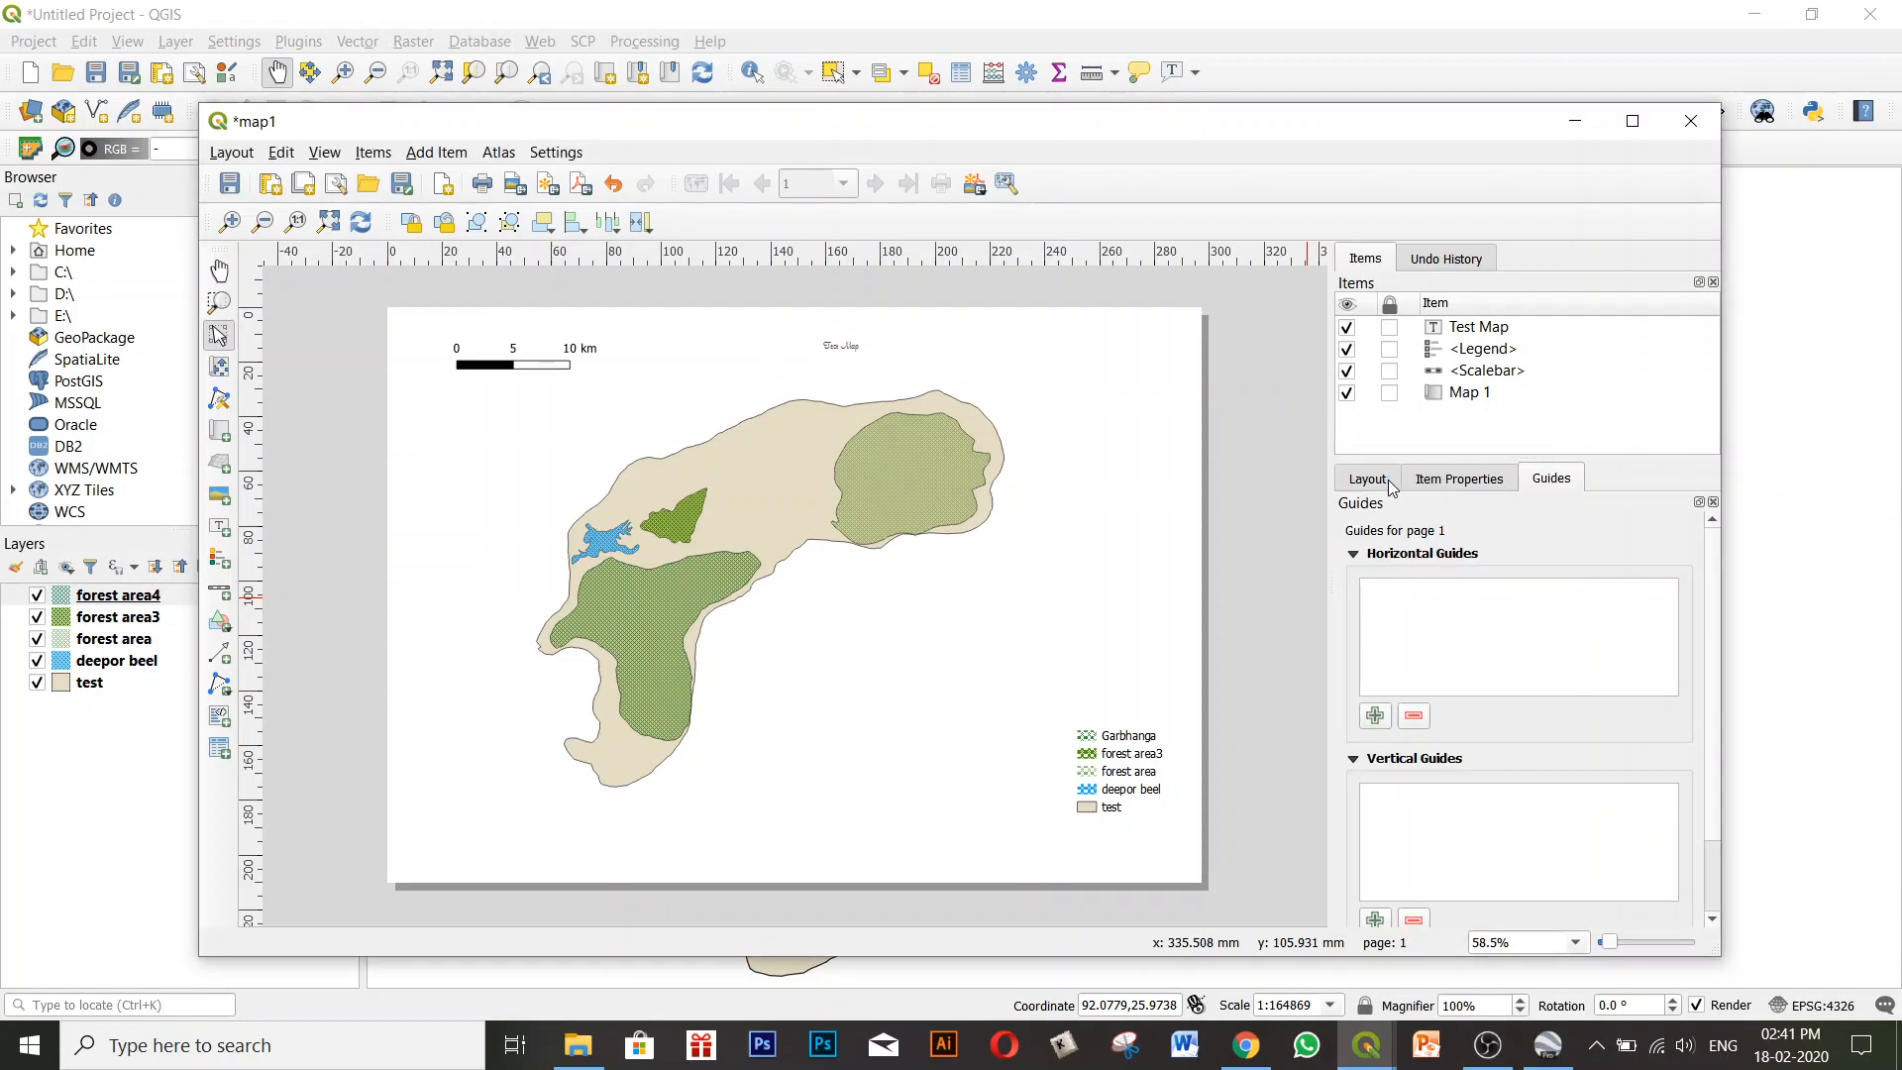
click(1427, 475)
click(1384, 477)
scroll(1575, 599, up, 5)
scroll(1576, 600, up, 3)
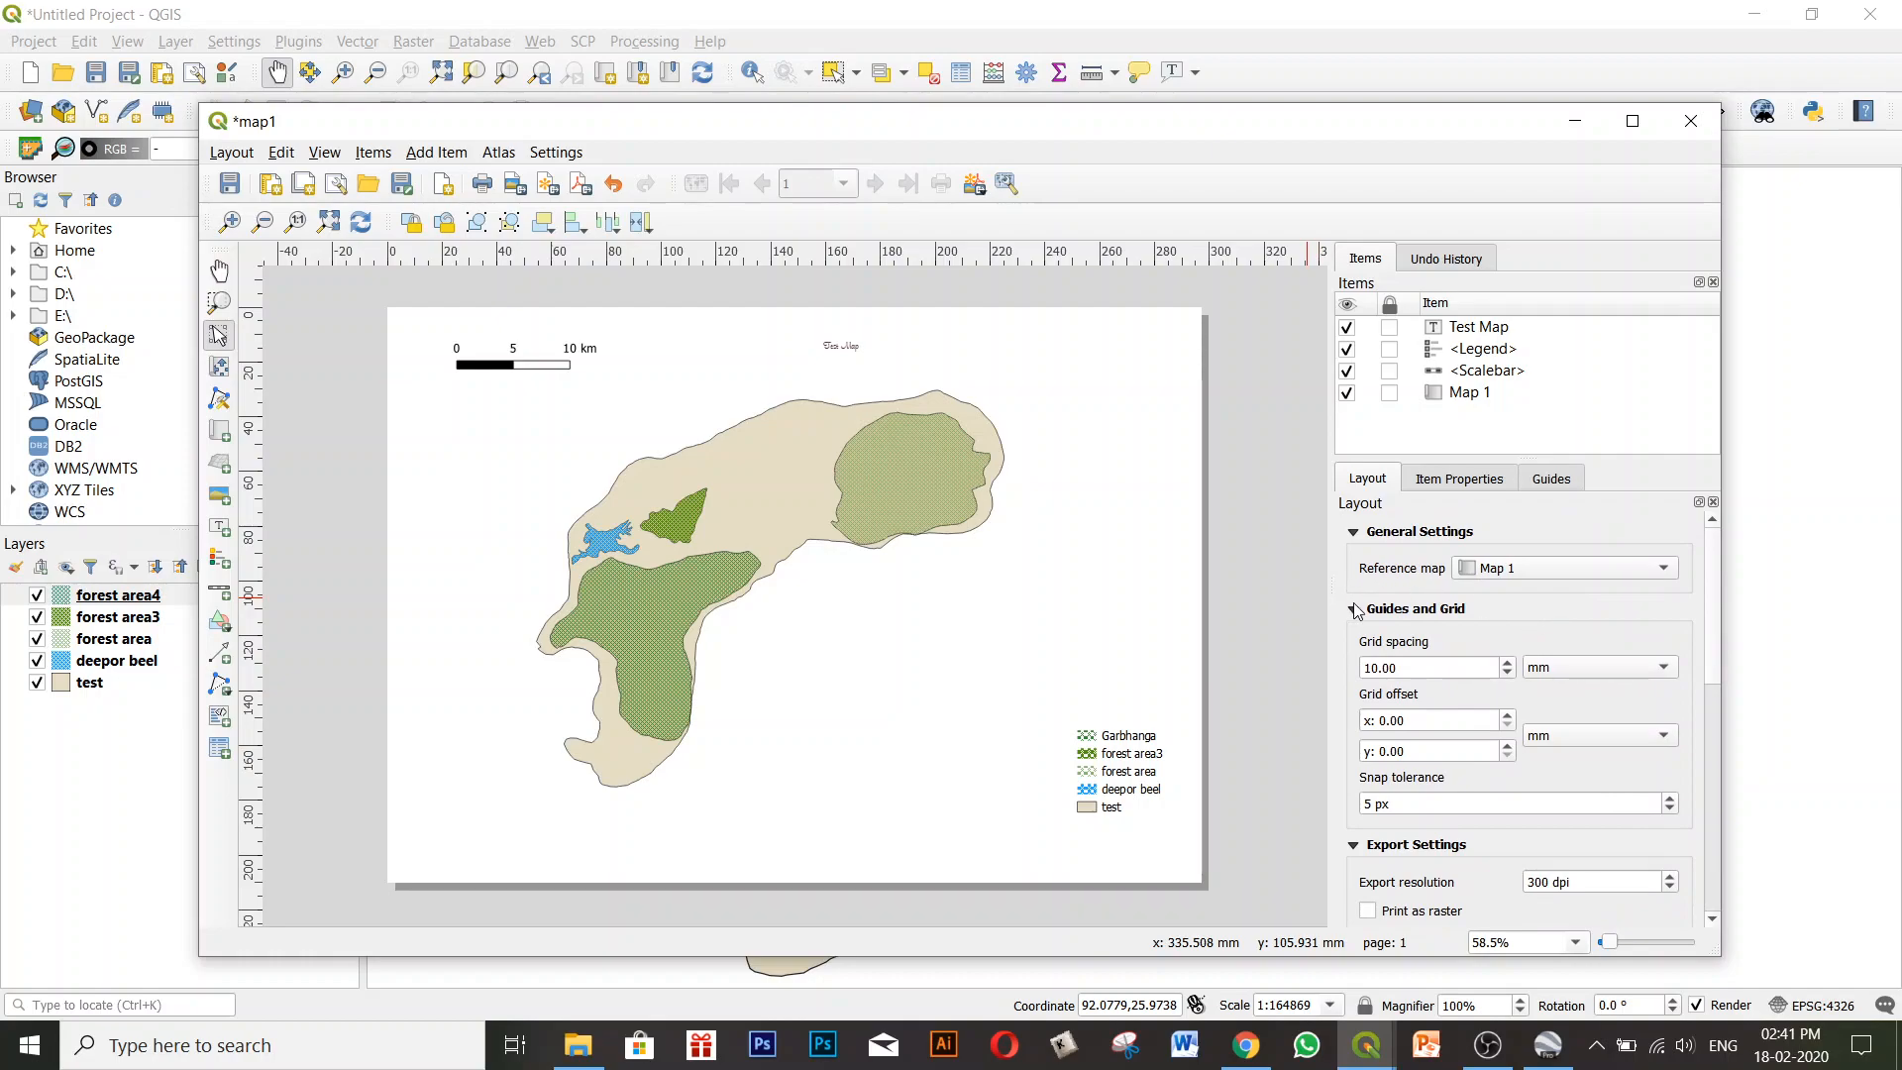
click(1356, 533)
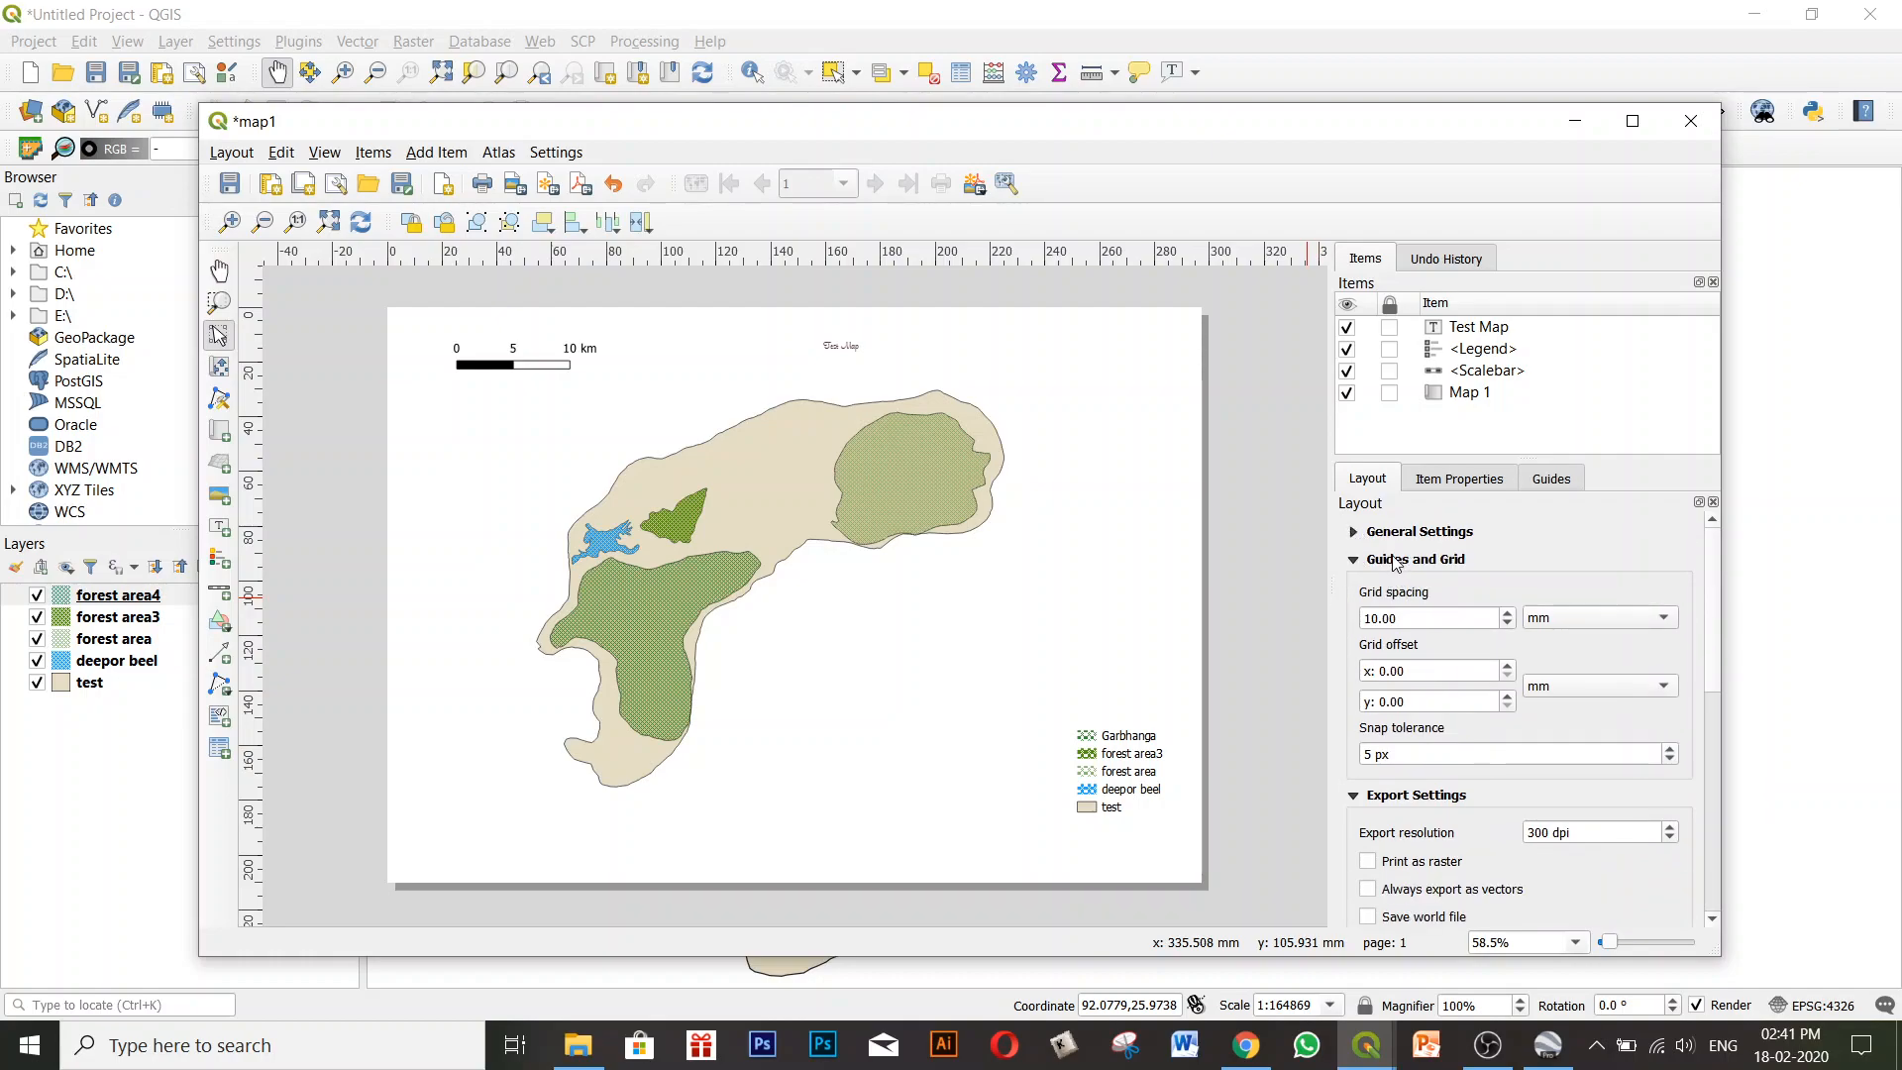
Set the Test Map label's font size to 18.
click(1478, 327)
click(1456, 477)
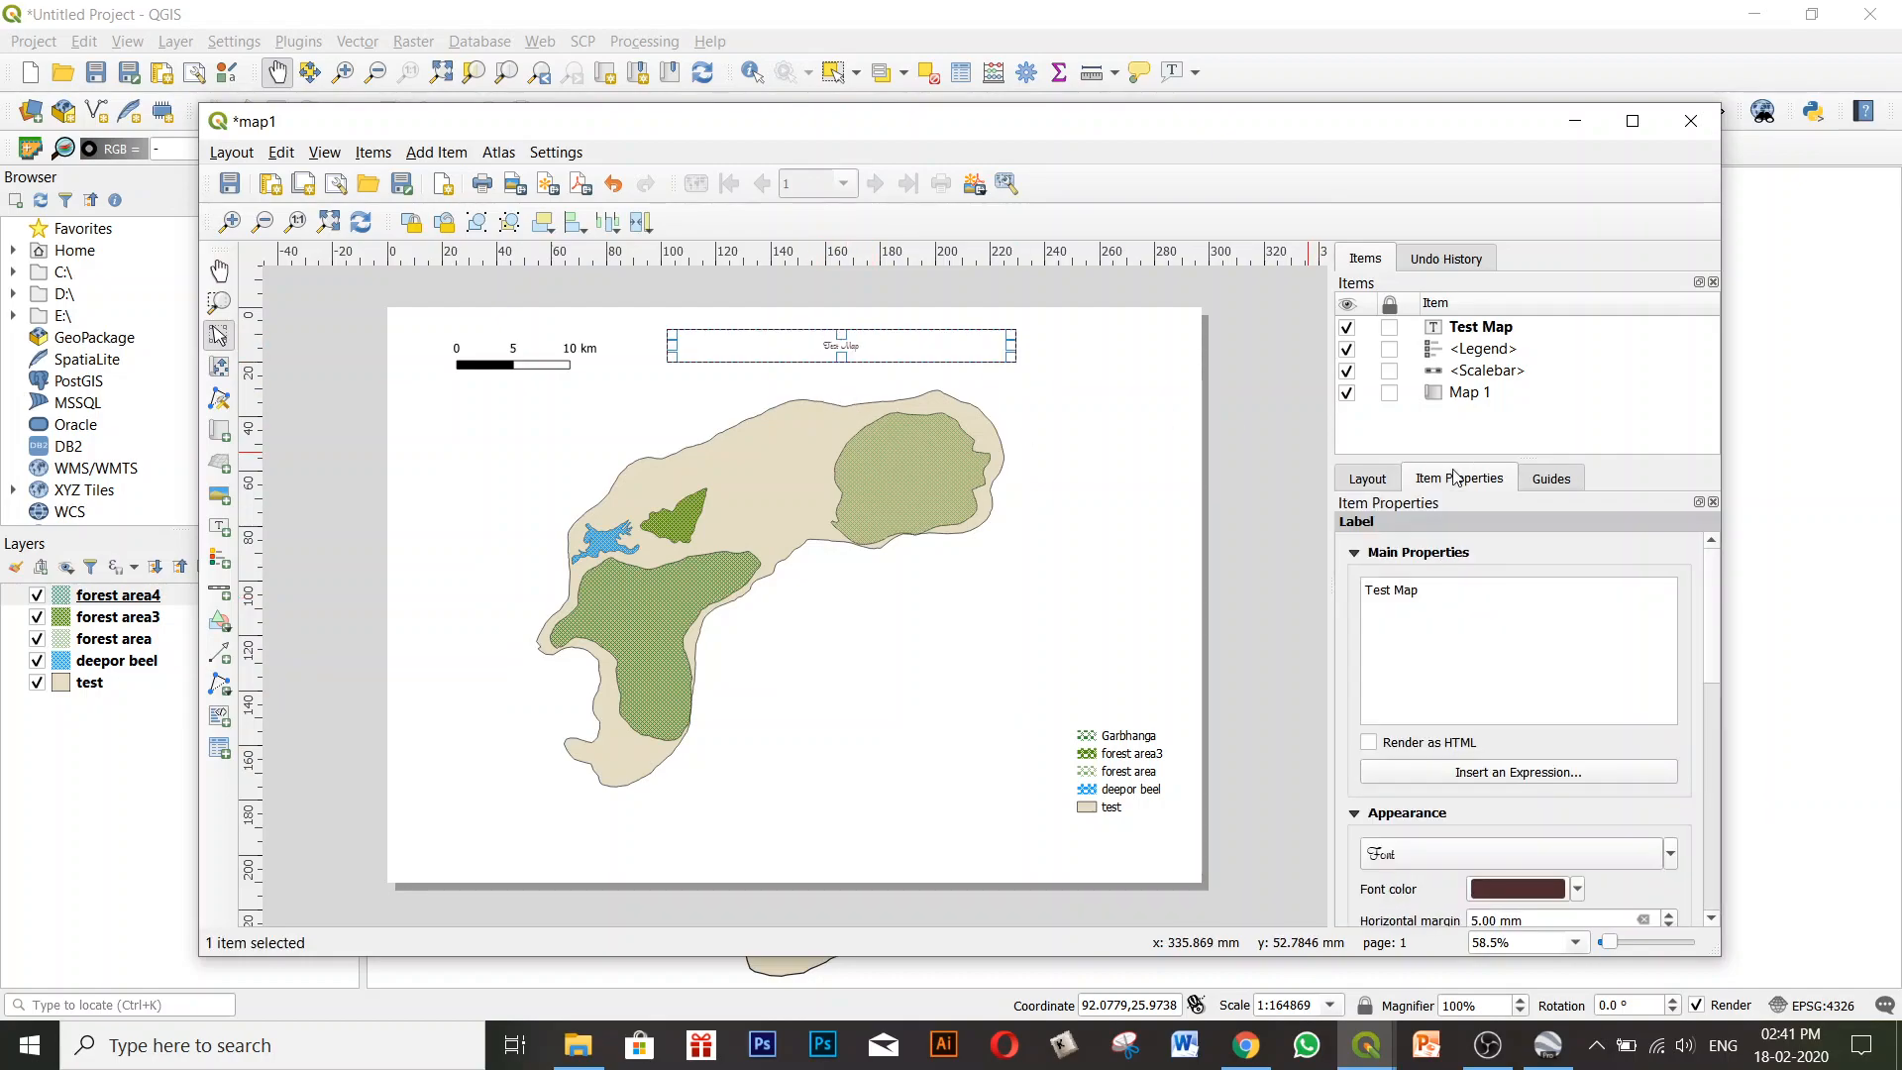
click(1549, 862)
scroll(1129, 470, down, 2)
click(1129, 454)
click(1065, 663)
Change the Test Map label's font color to black.
click(1578, 889)
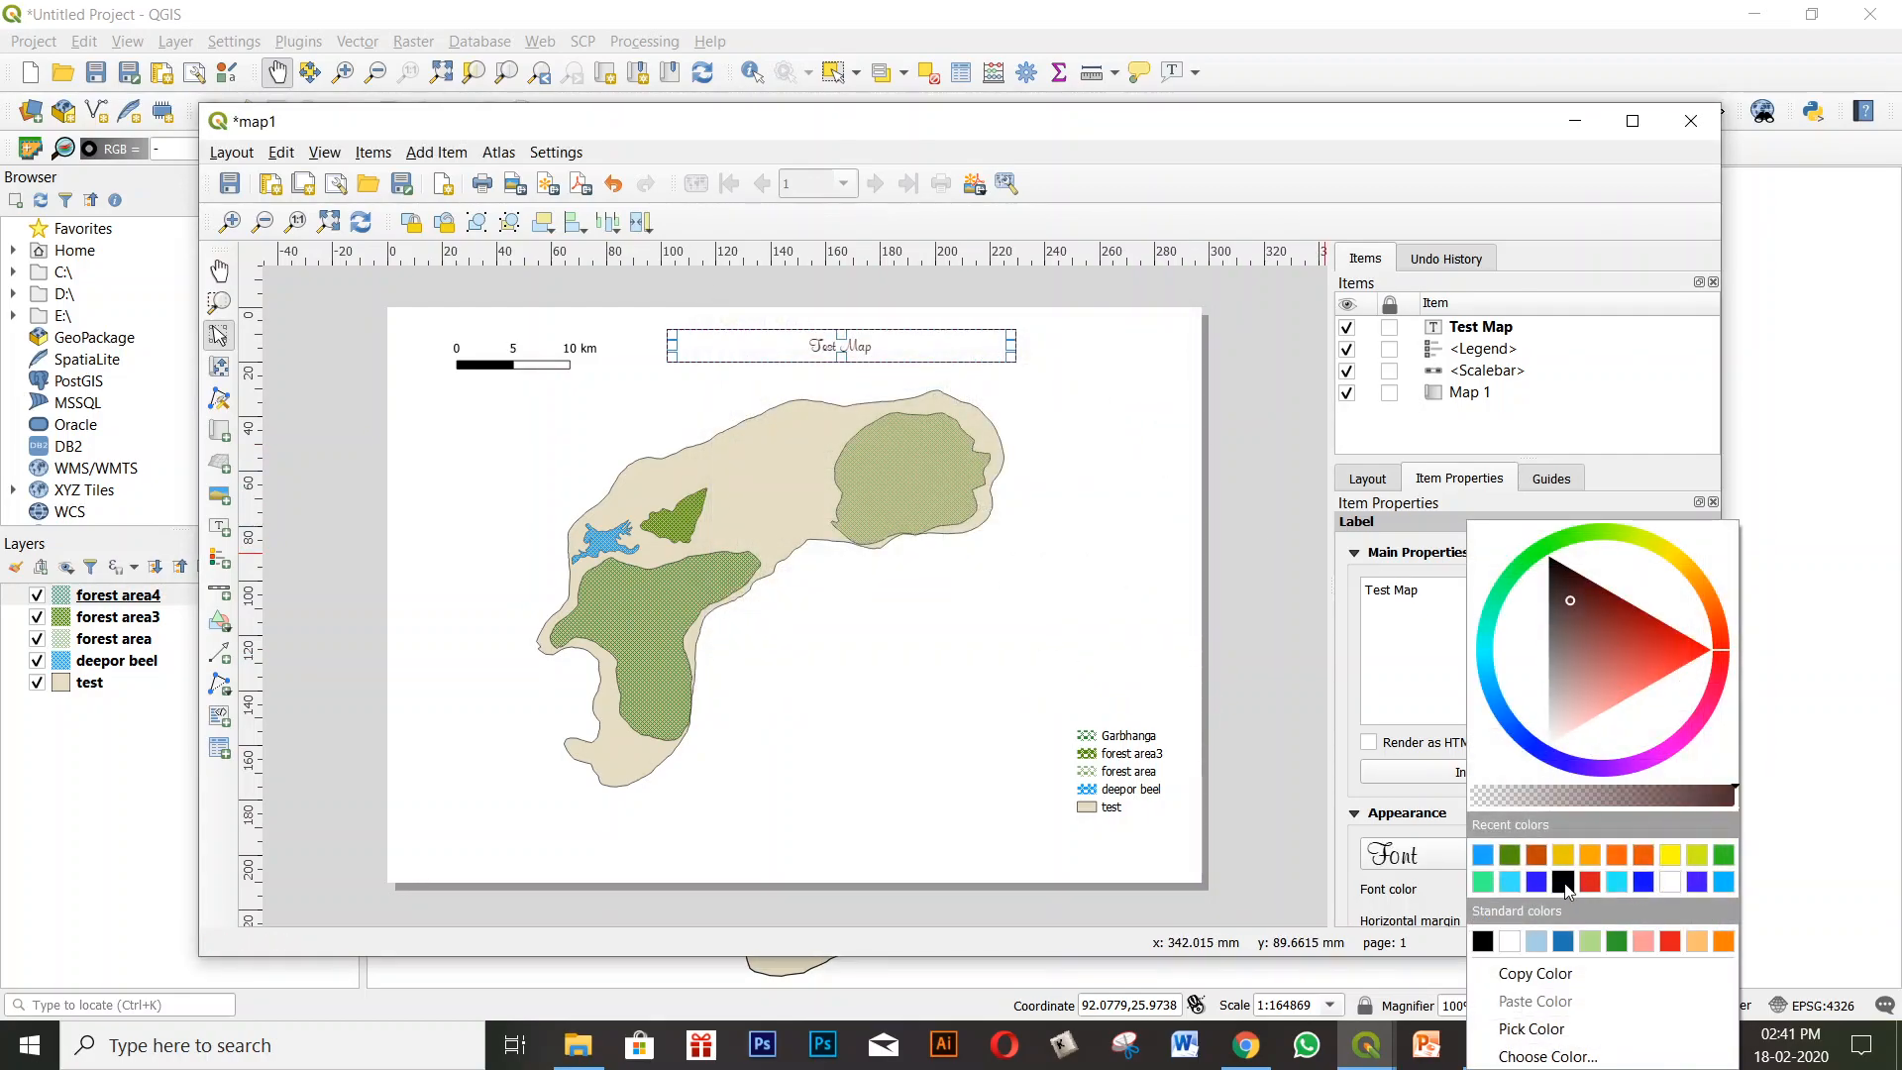
click(1565, 884)
click(1120, 763)
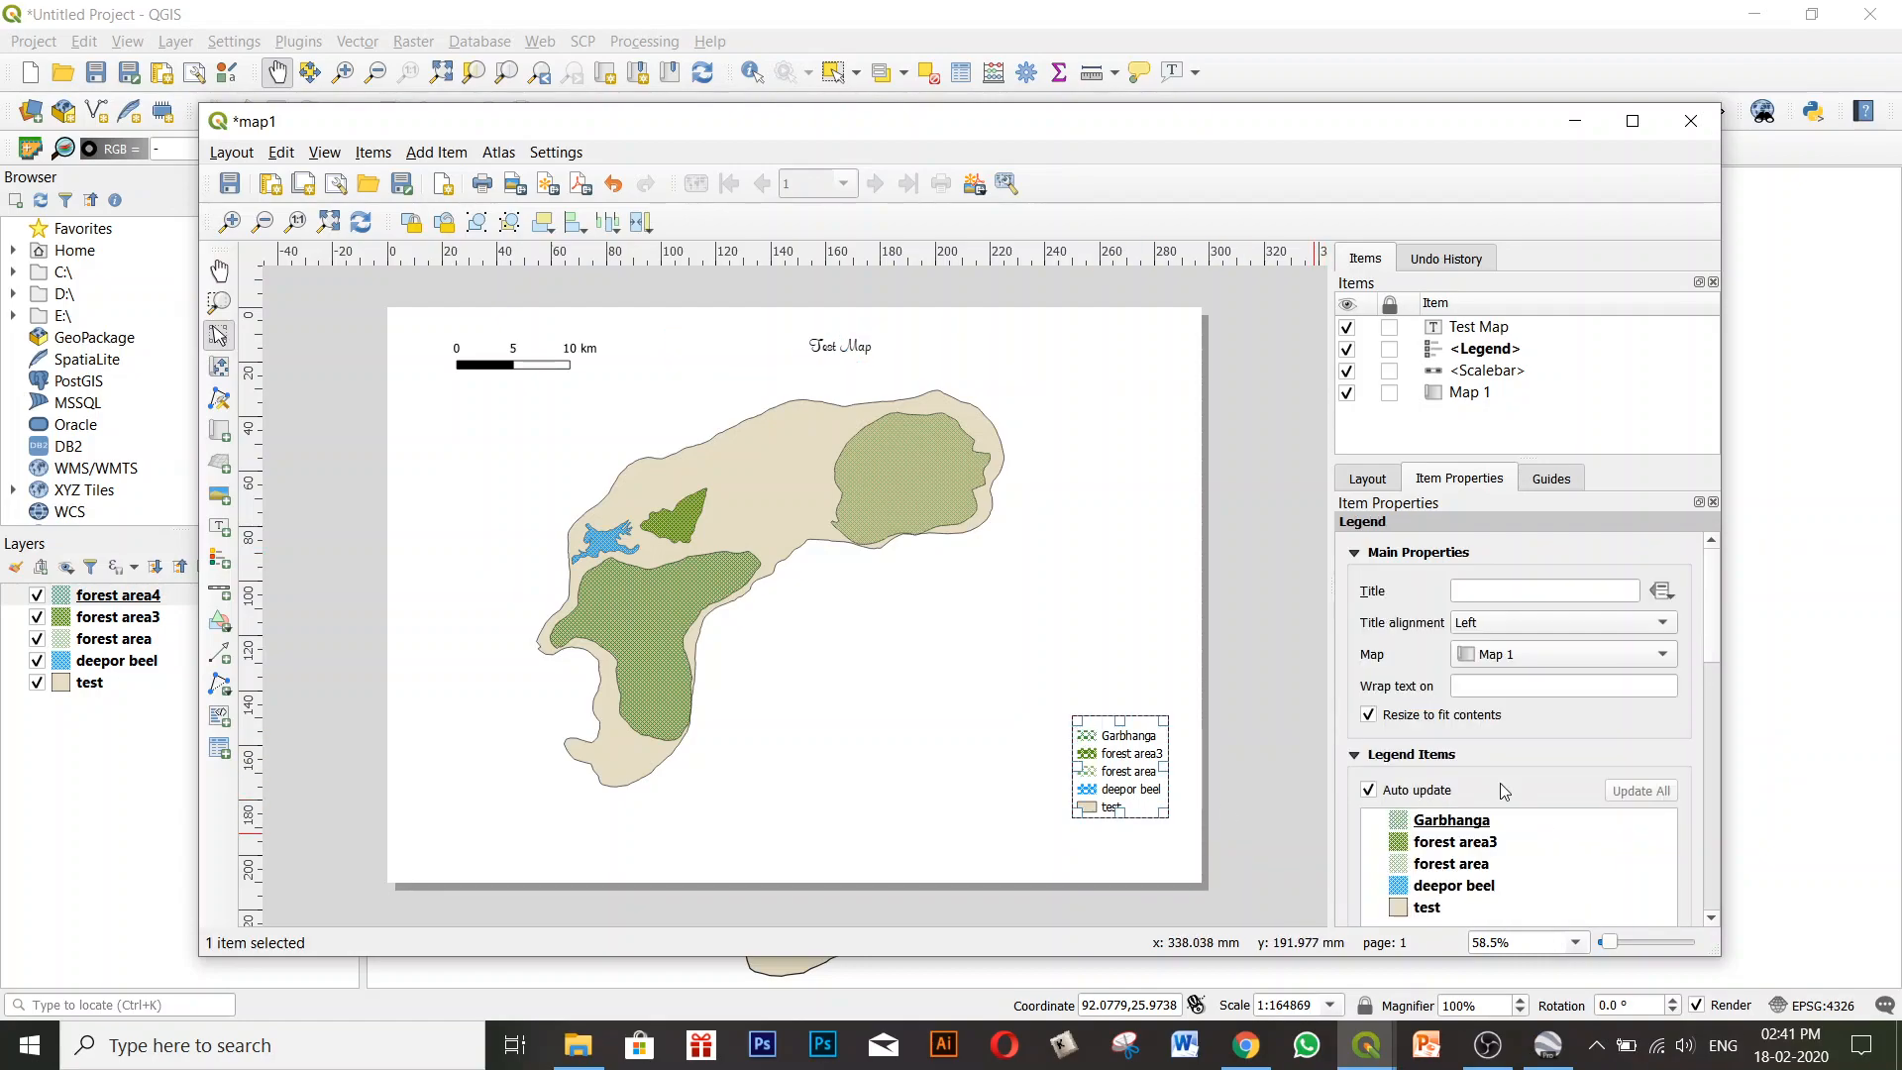
Set the Test Map label's font size to 26, keeping the MurrayHill Bd BT Bold font.
click(832, 349)
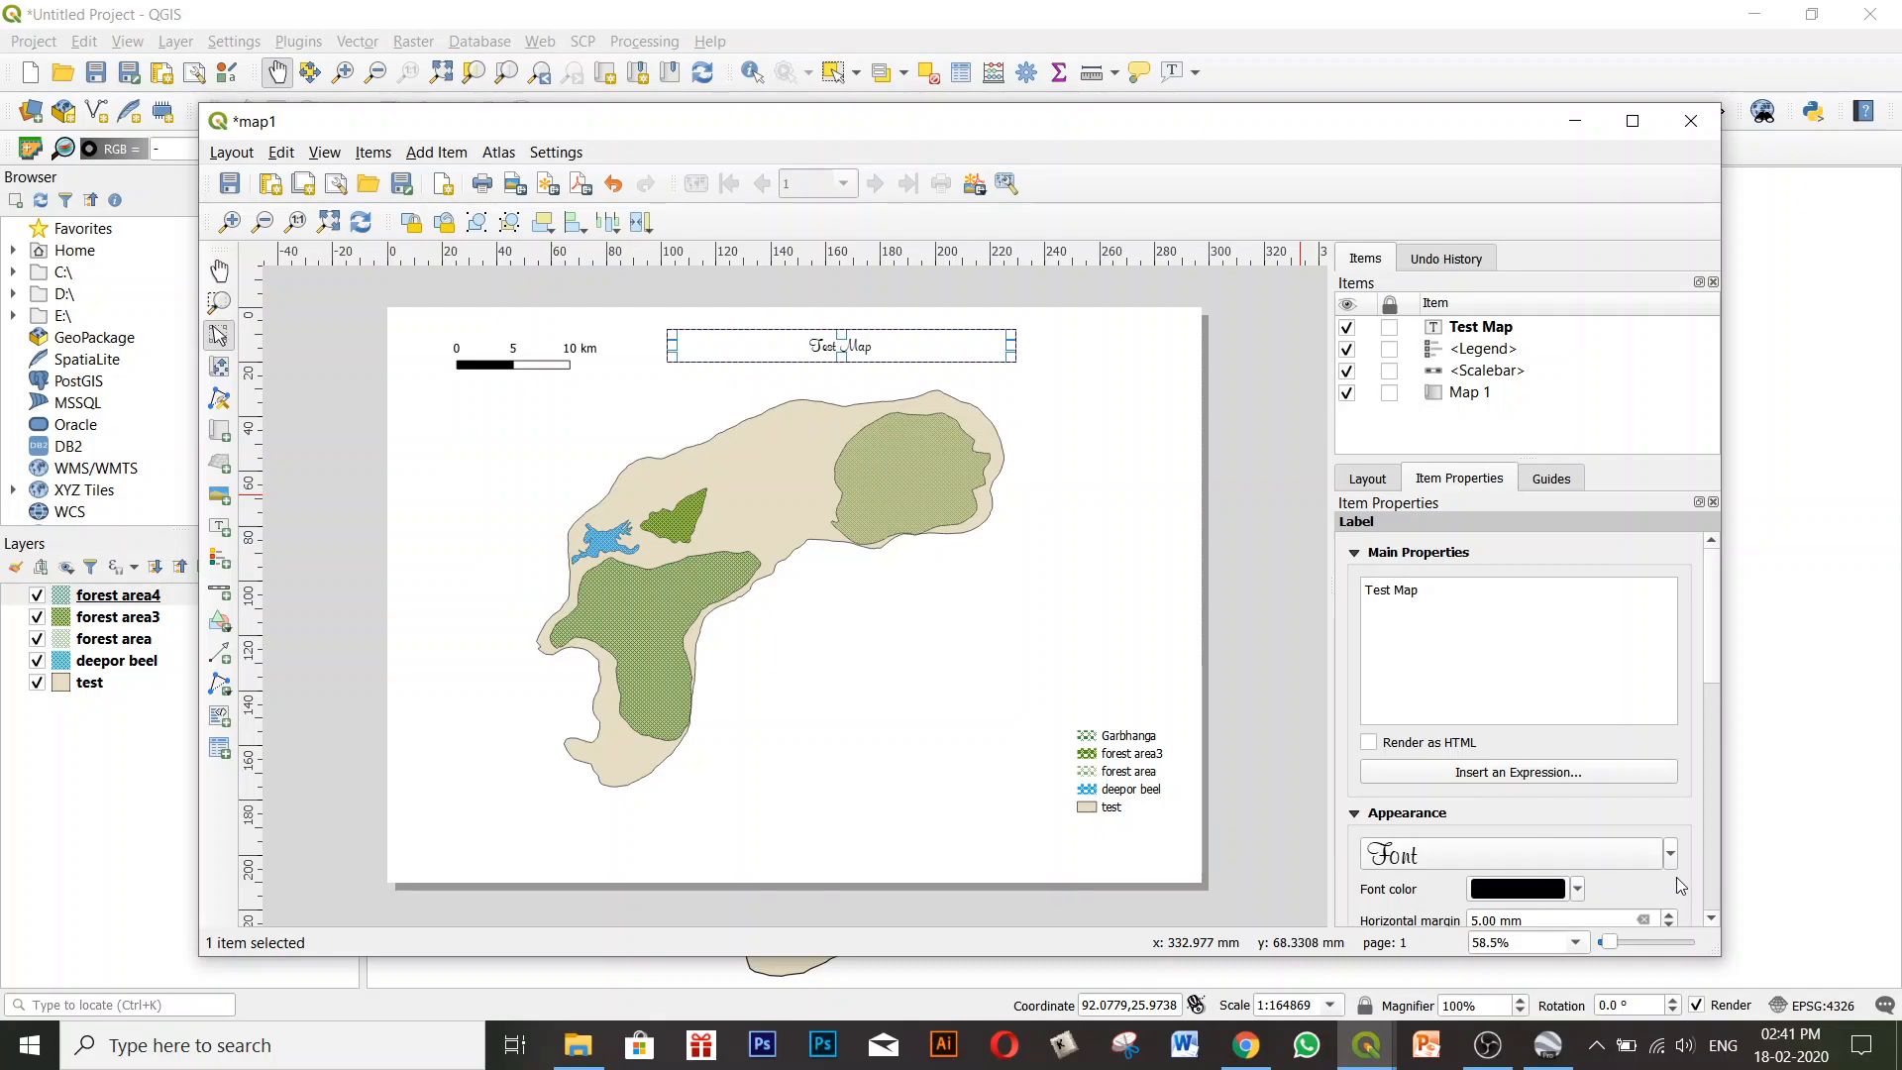
click(1656, 854)
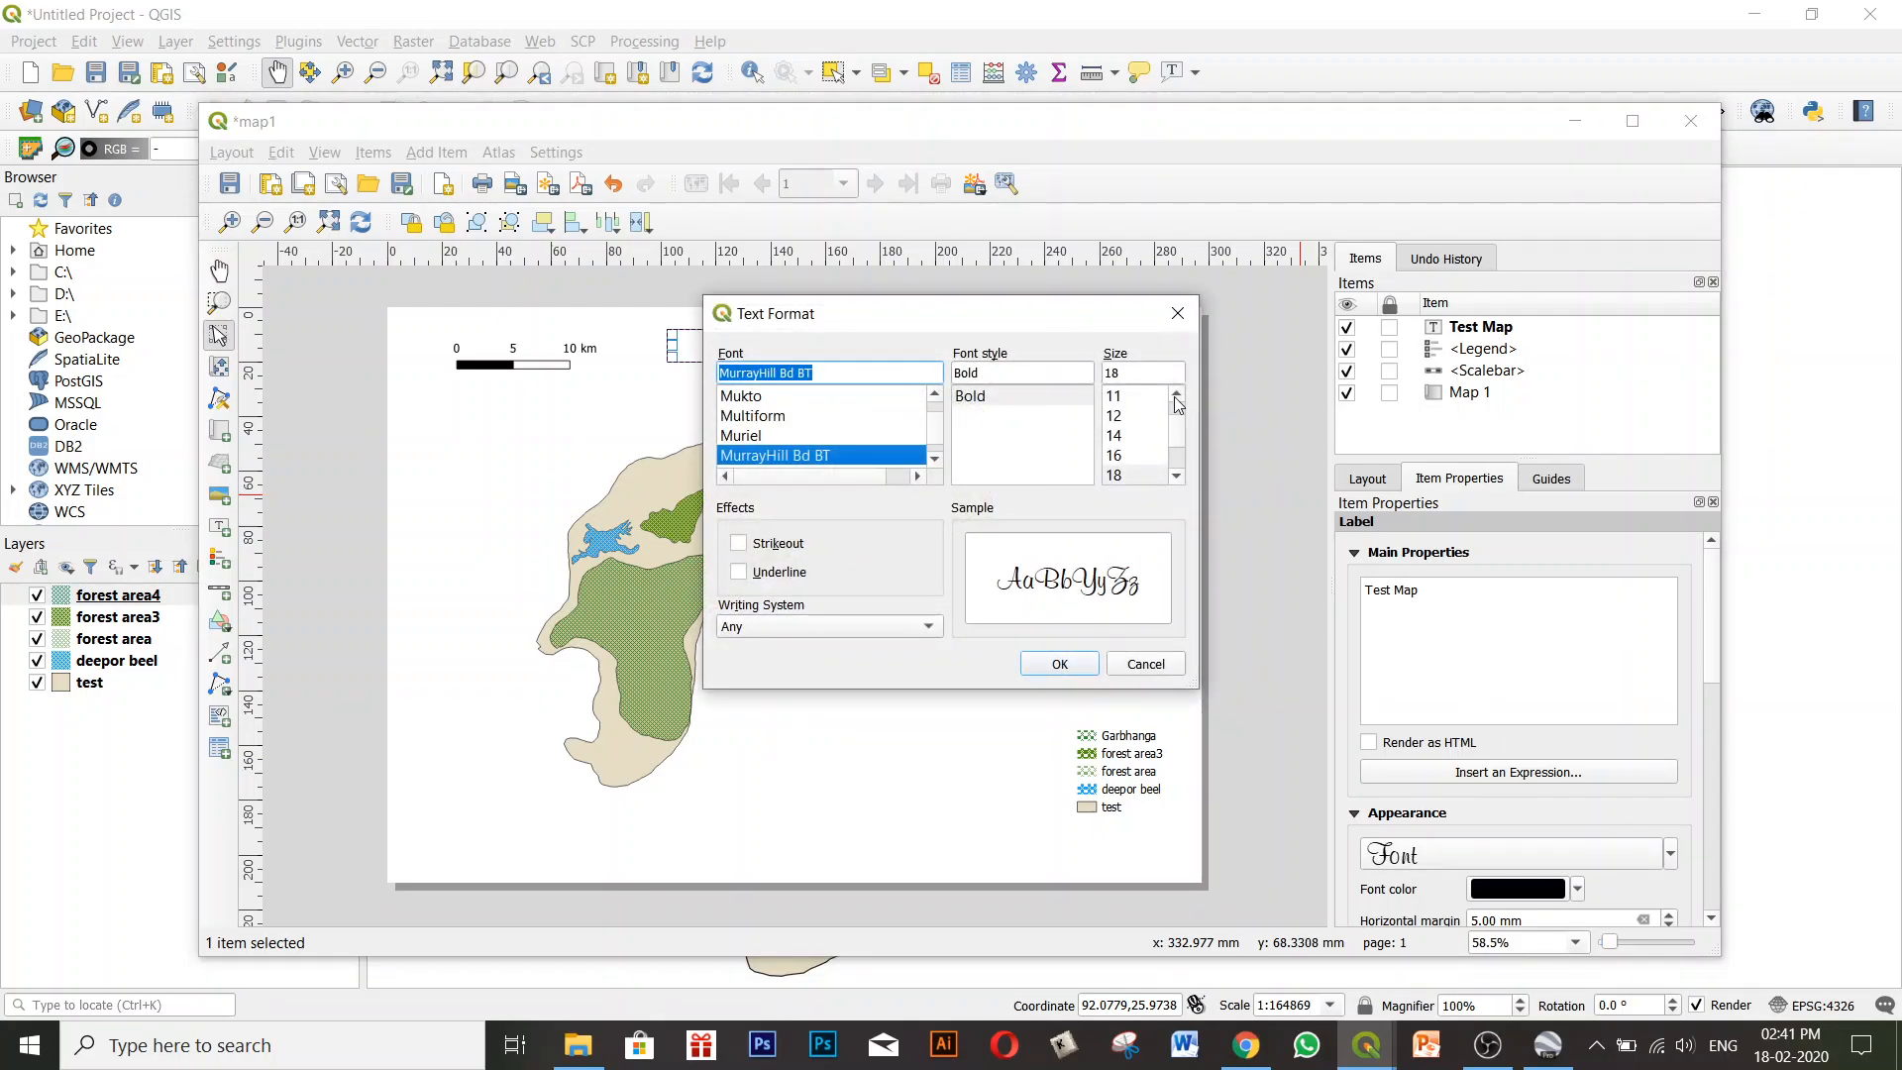
scroll(1179, 405, down, 2)
click(1126, 461)
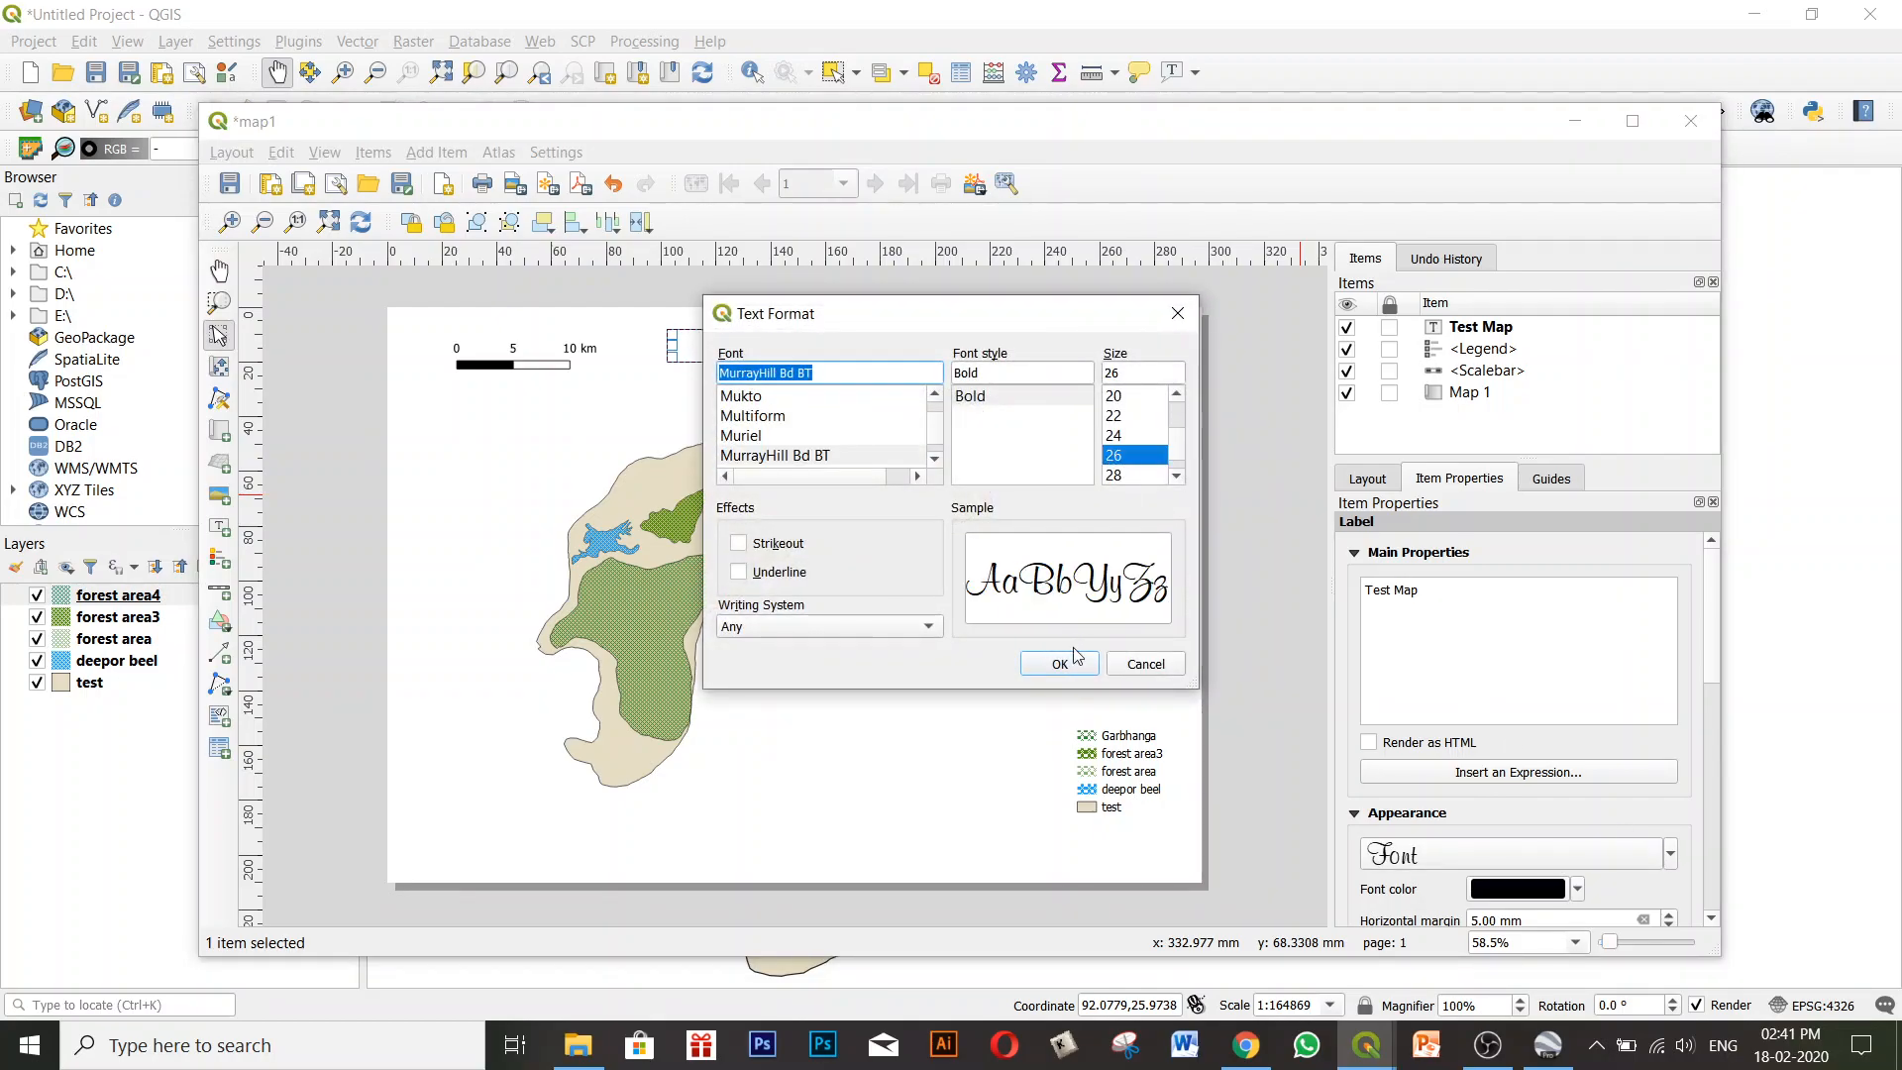
click(1056, 666)
click(1013, 635)
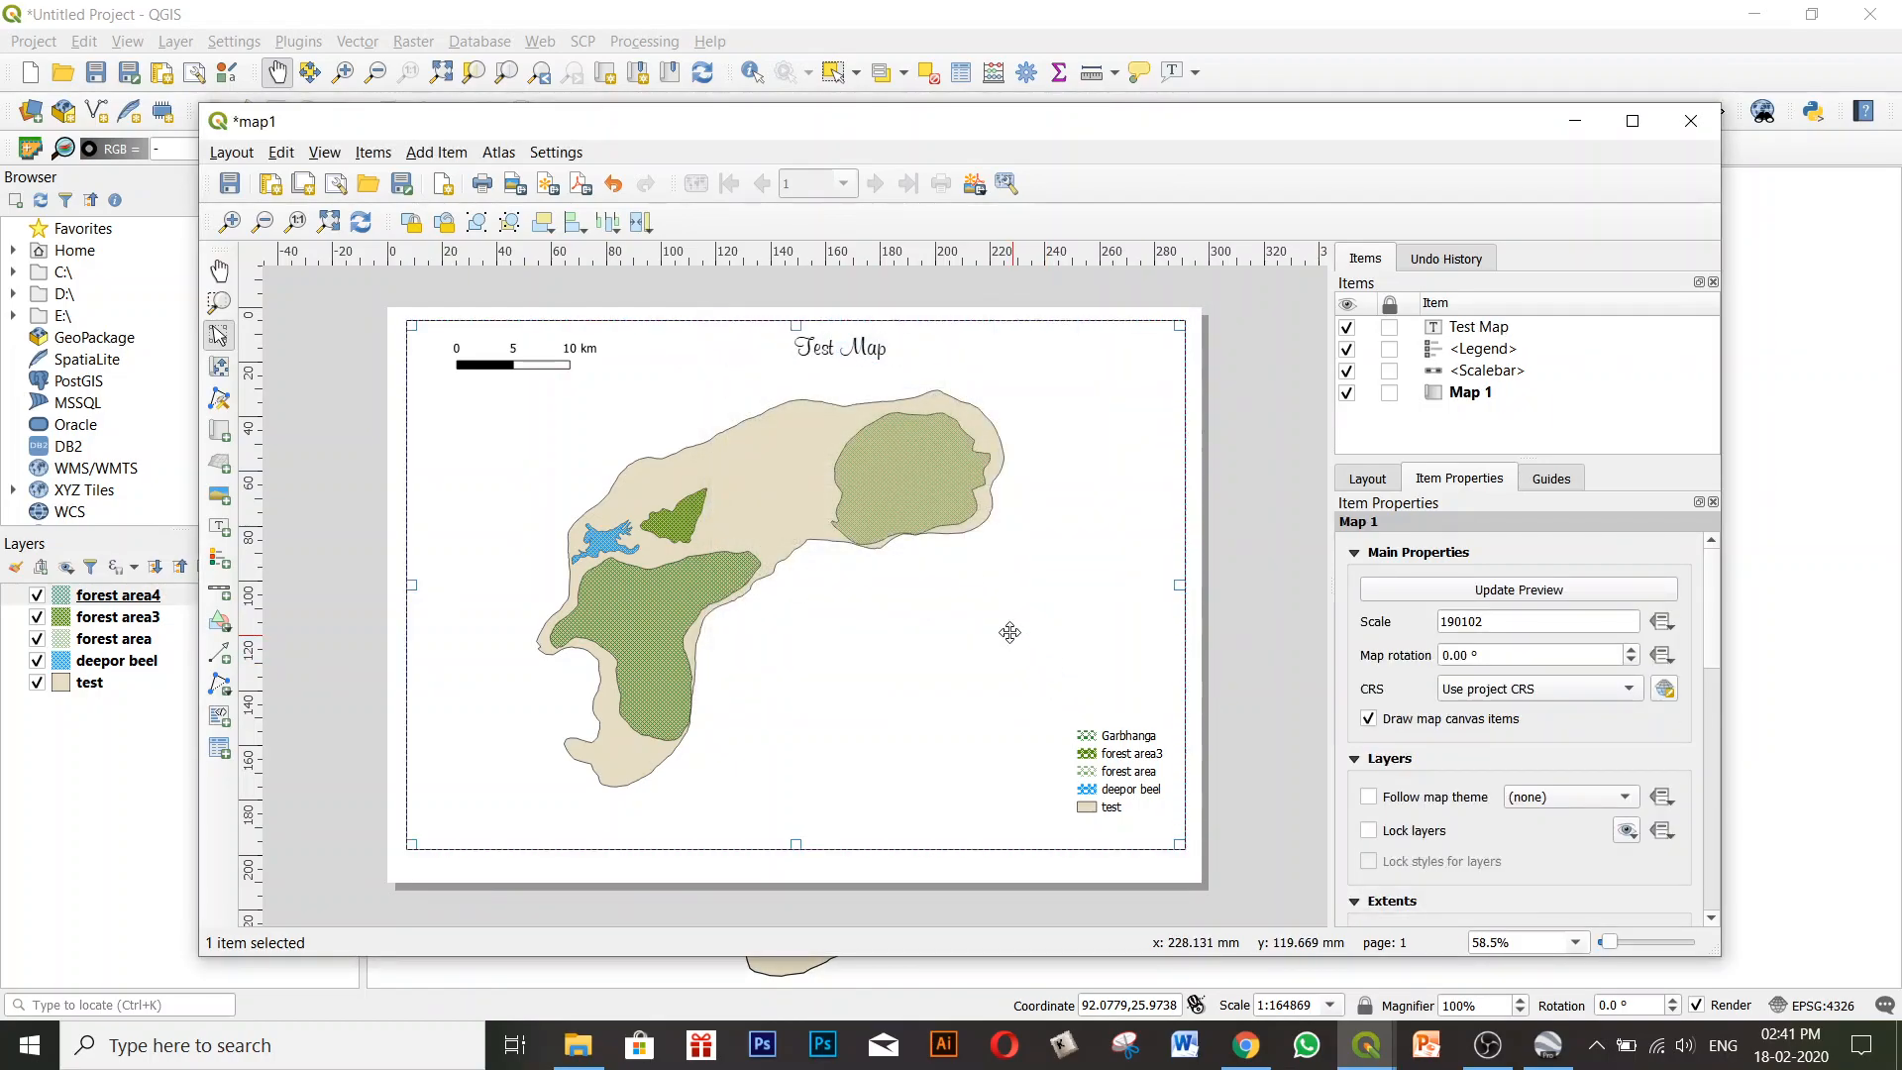
Maximize the layout window and start an image export of the layout into the test folder on the Desktop.
click(1632, 120)
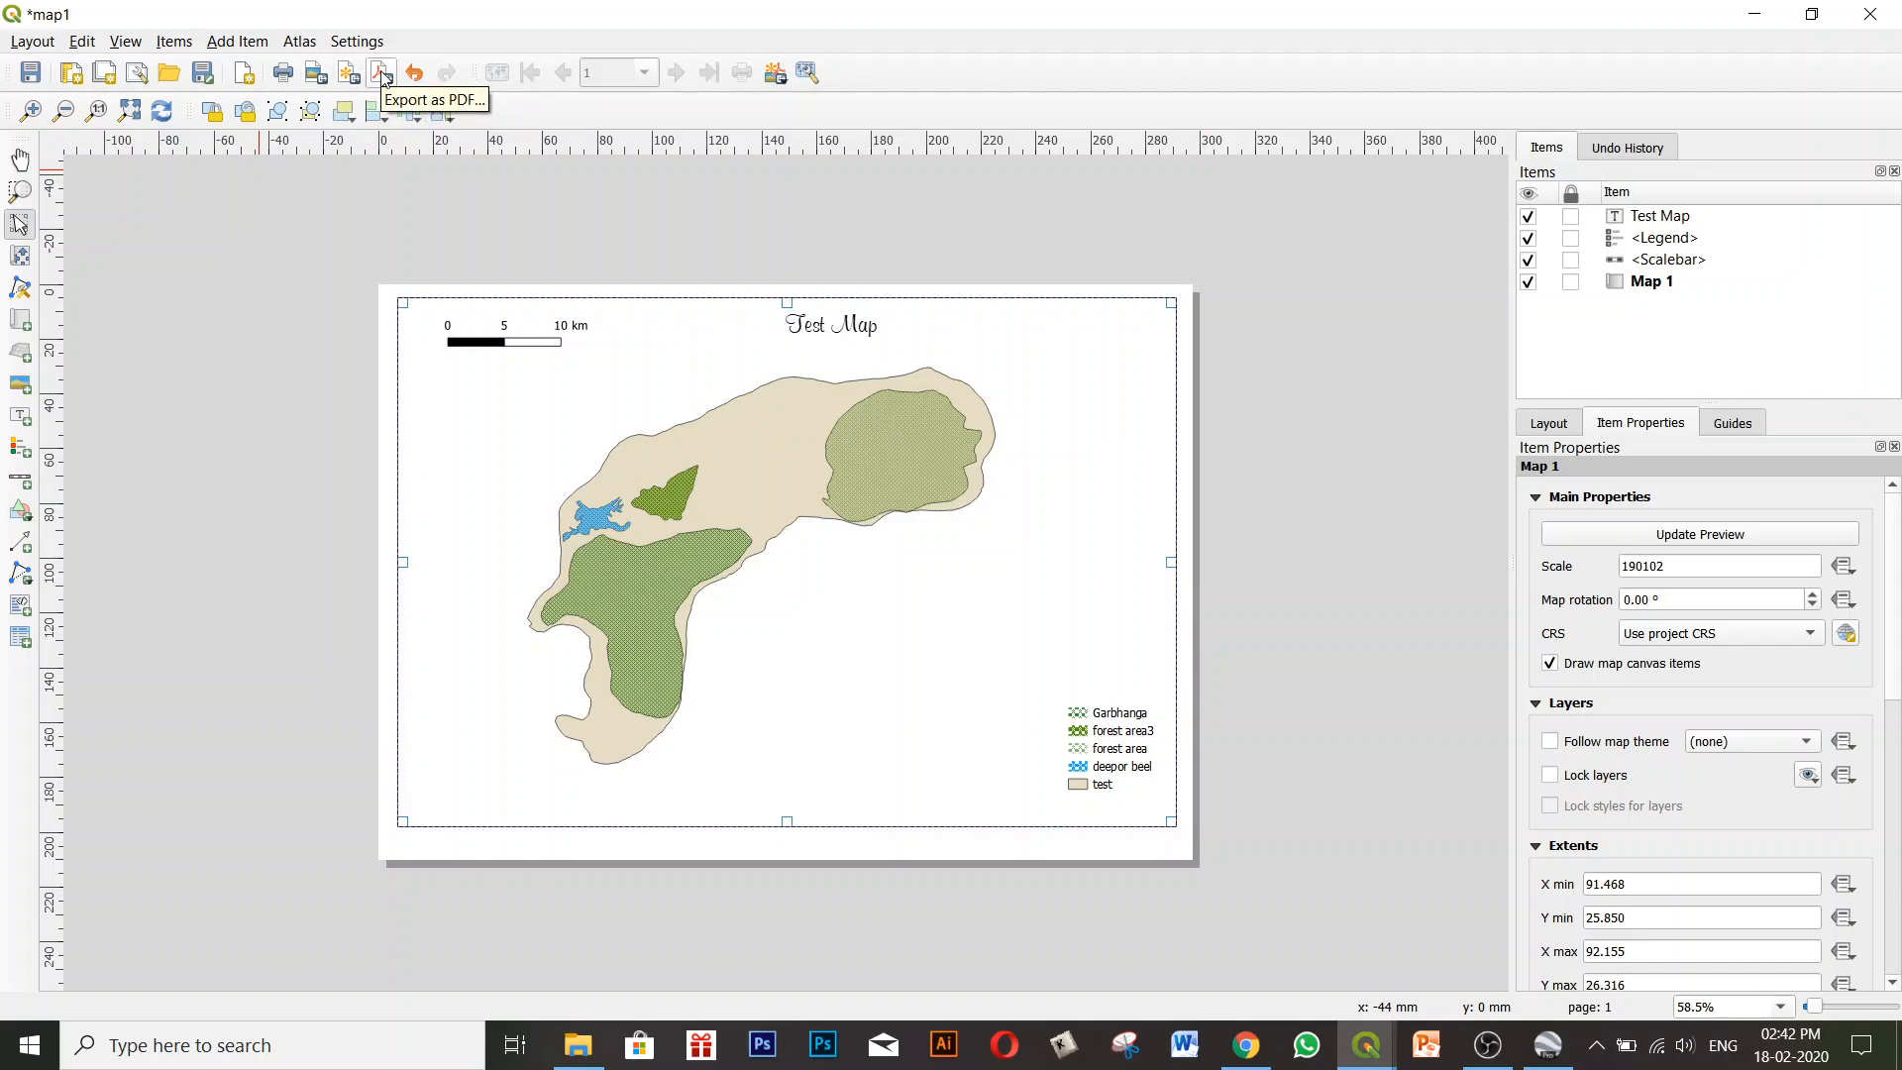
click(317, 80)
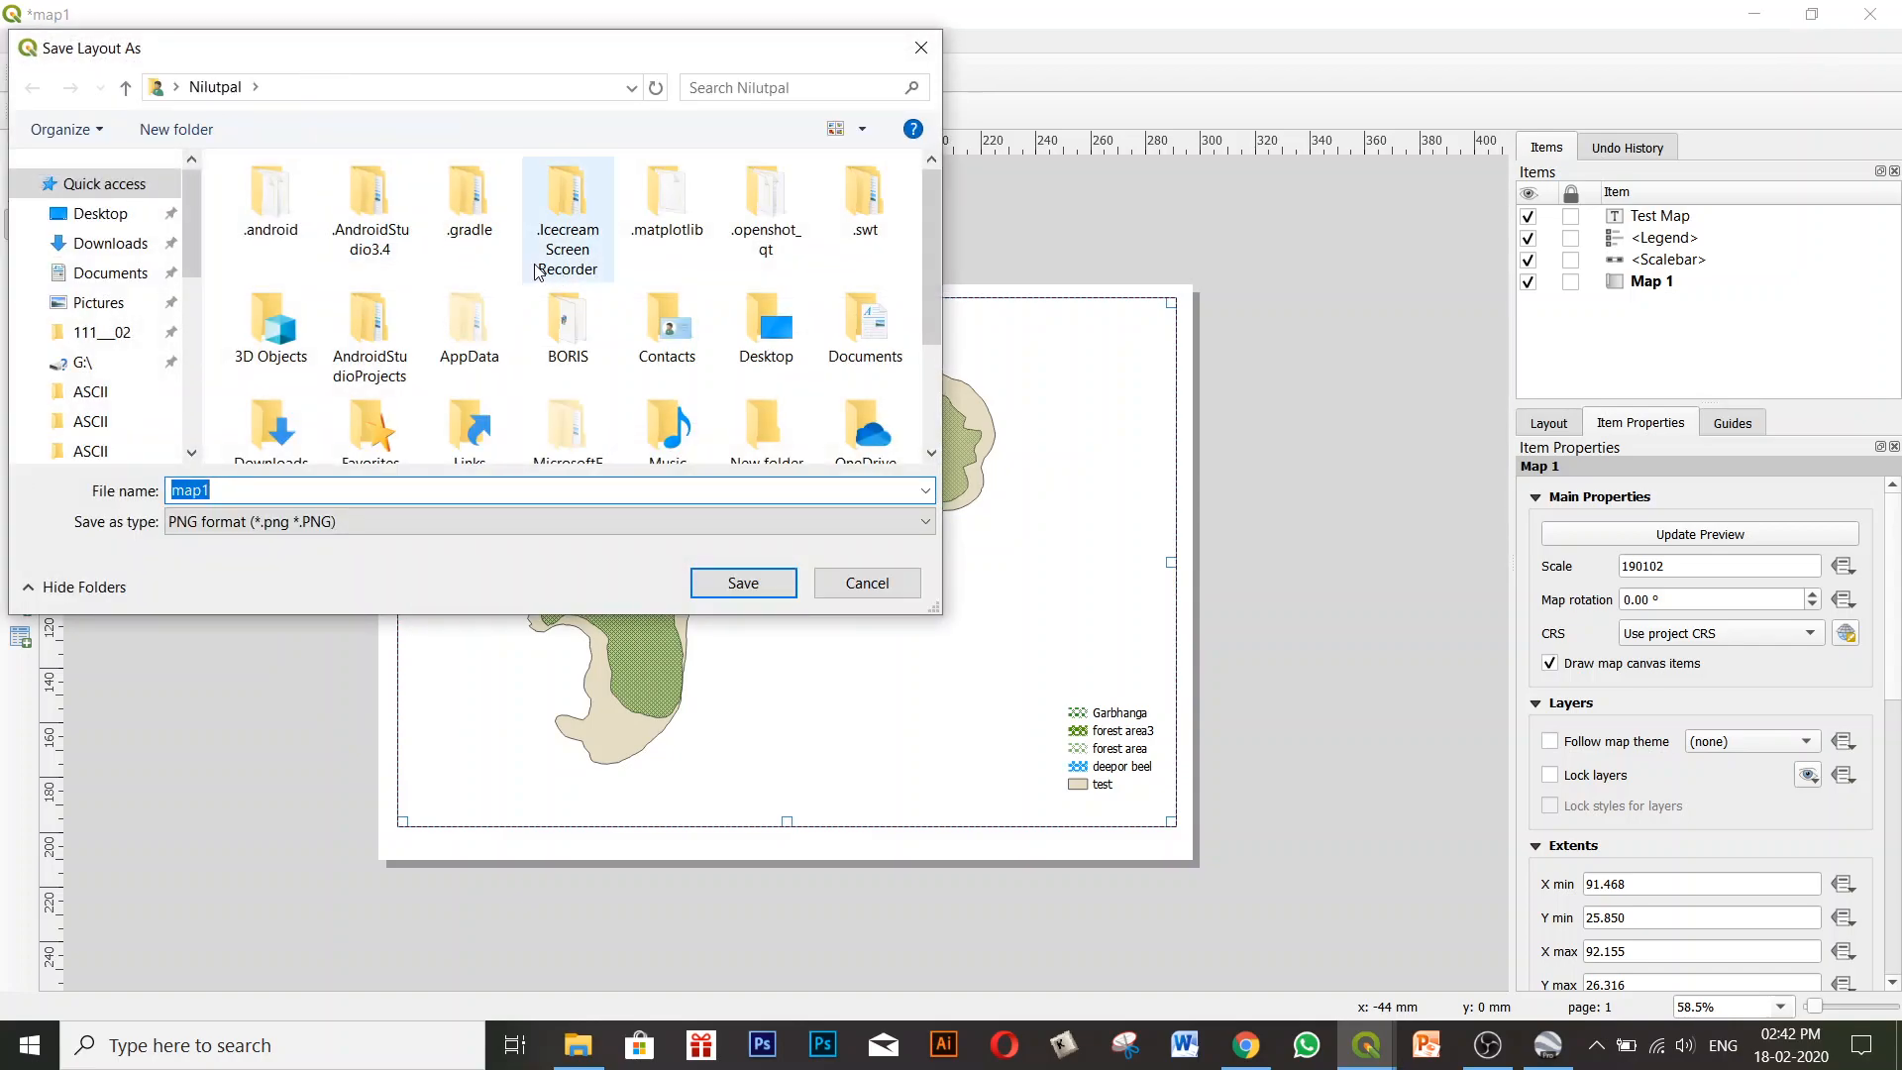
click(123, 215)
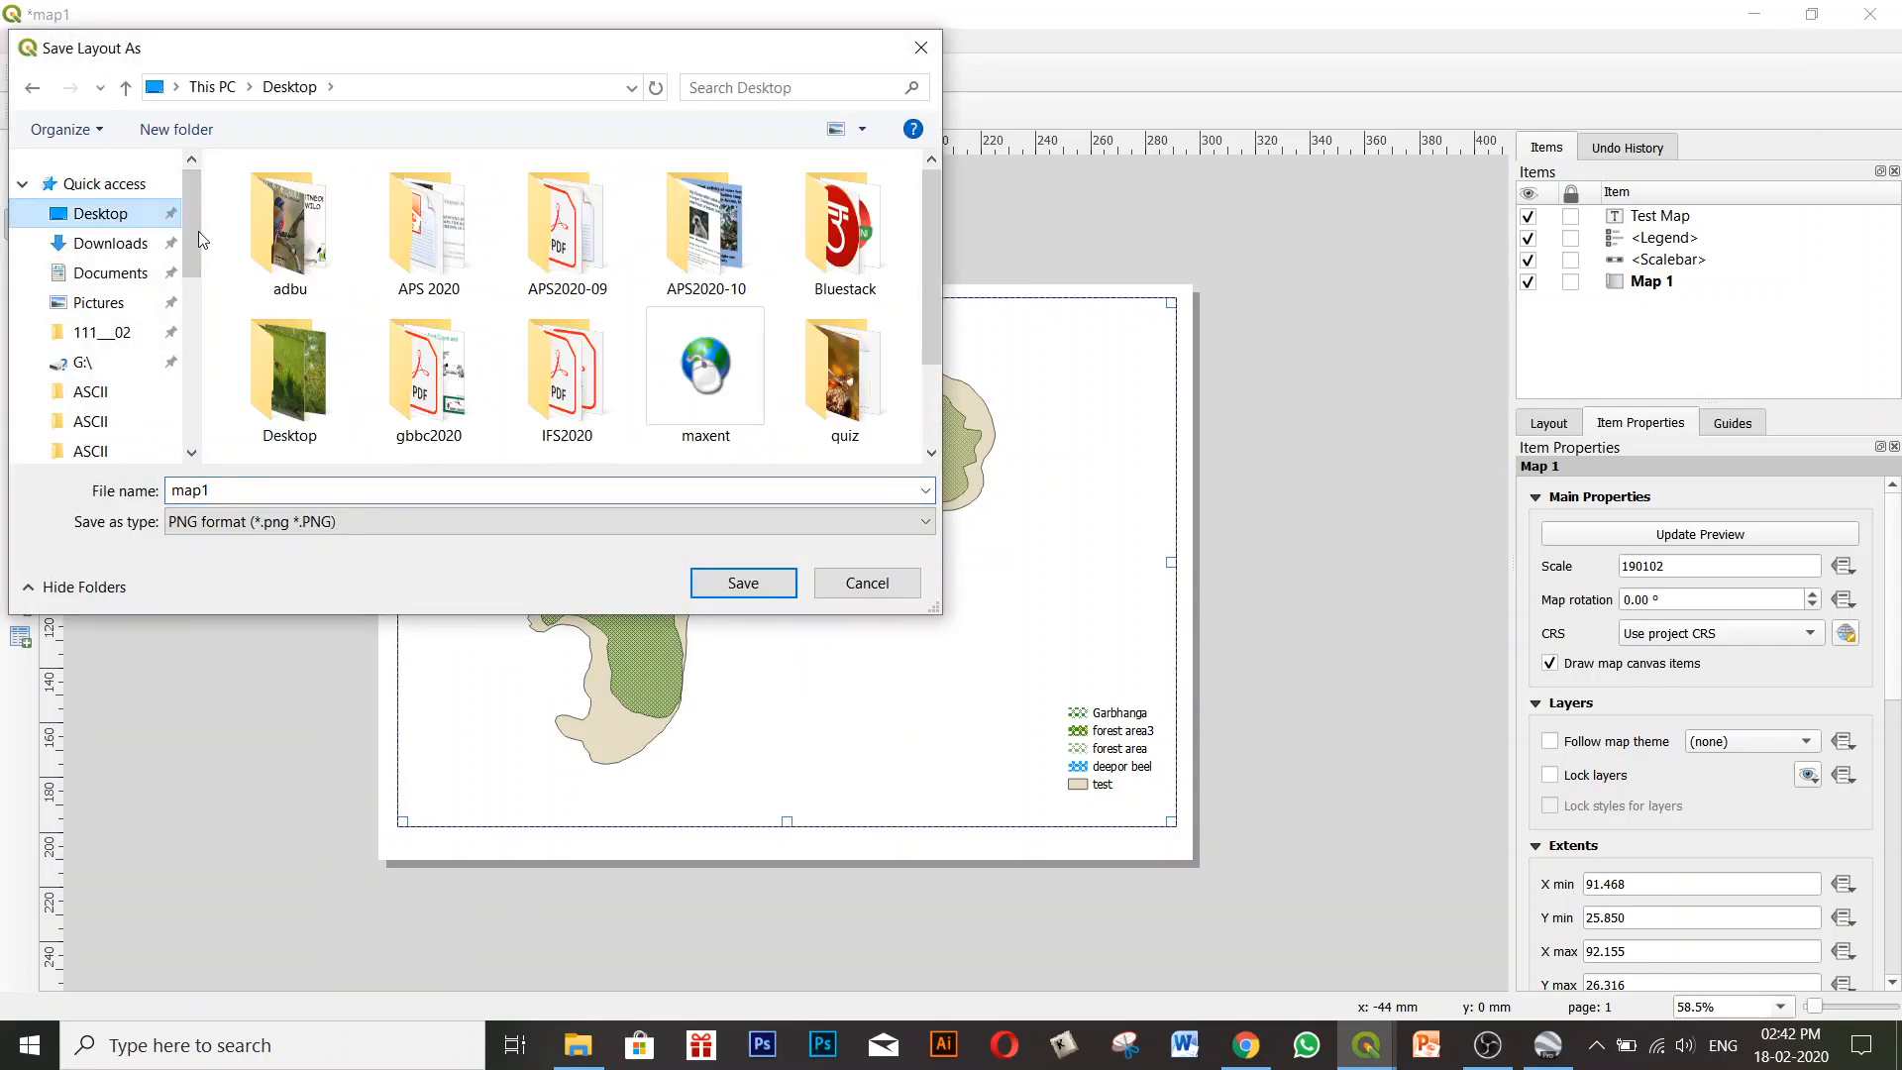
scroll(441, 357, down, 3)
double_click(319, 379)
Name the exported layout image Test Map.
double_click(297, 490)
text(Map test)
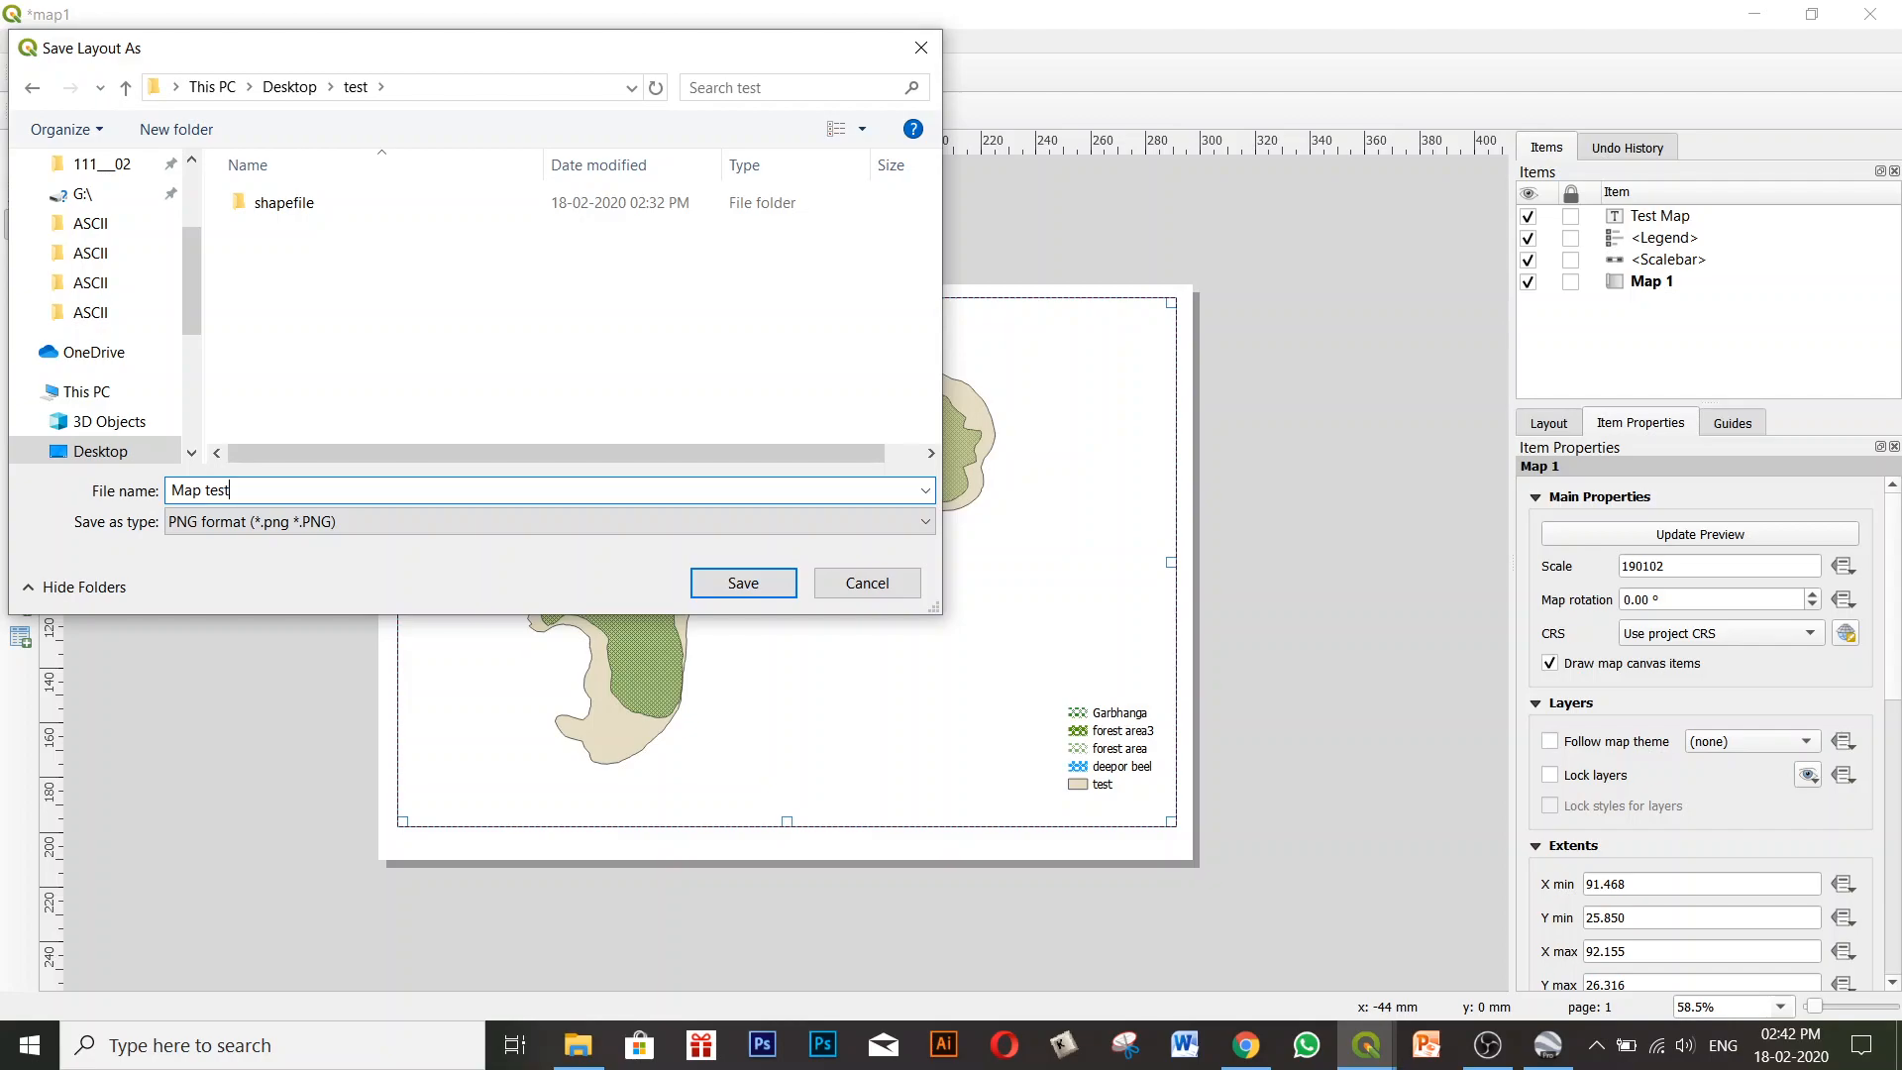
key(BackSpace)
key(BackSpace)
key(BackSpace)
key(BackSpace)
key(BackSpace)
key(BackSpace)
text(Te)
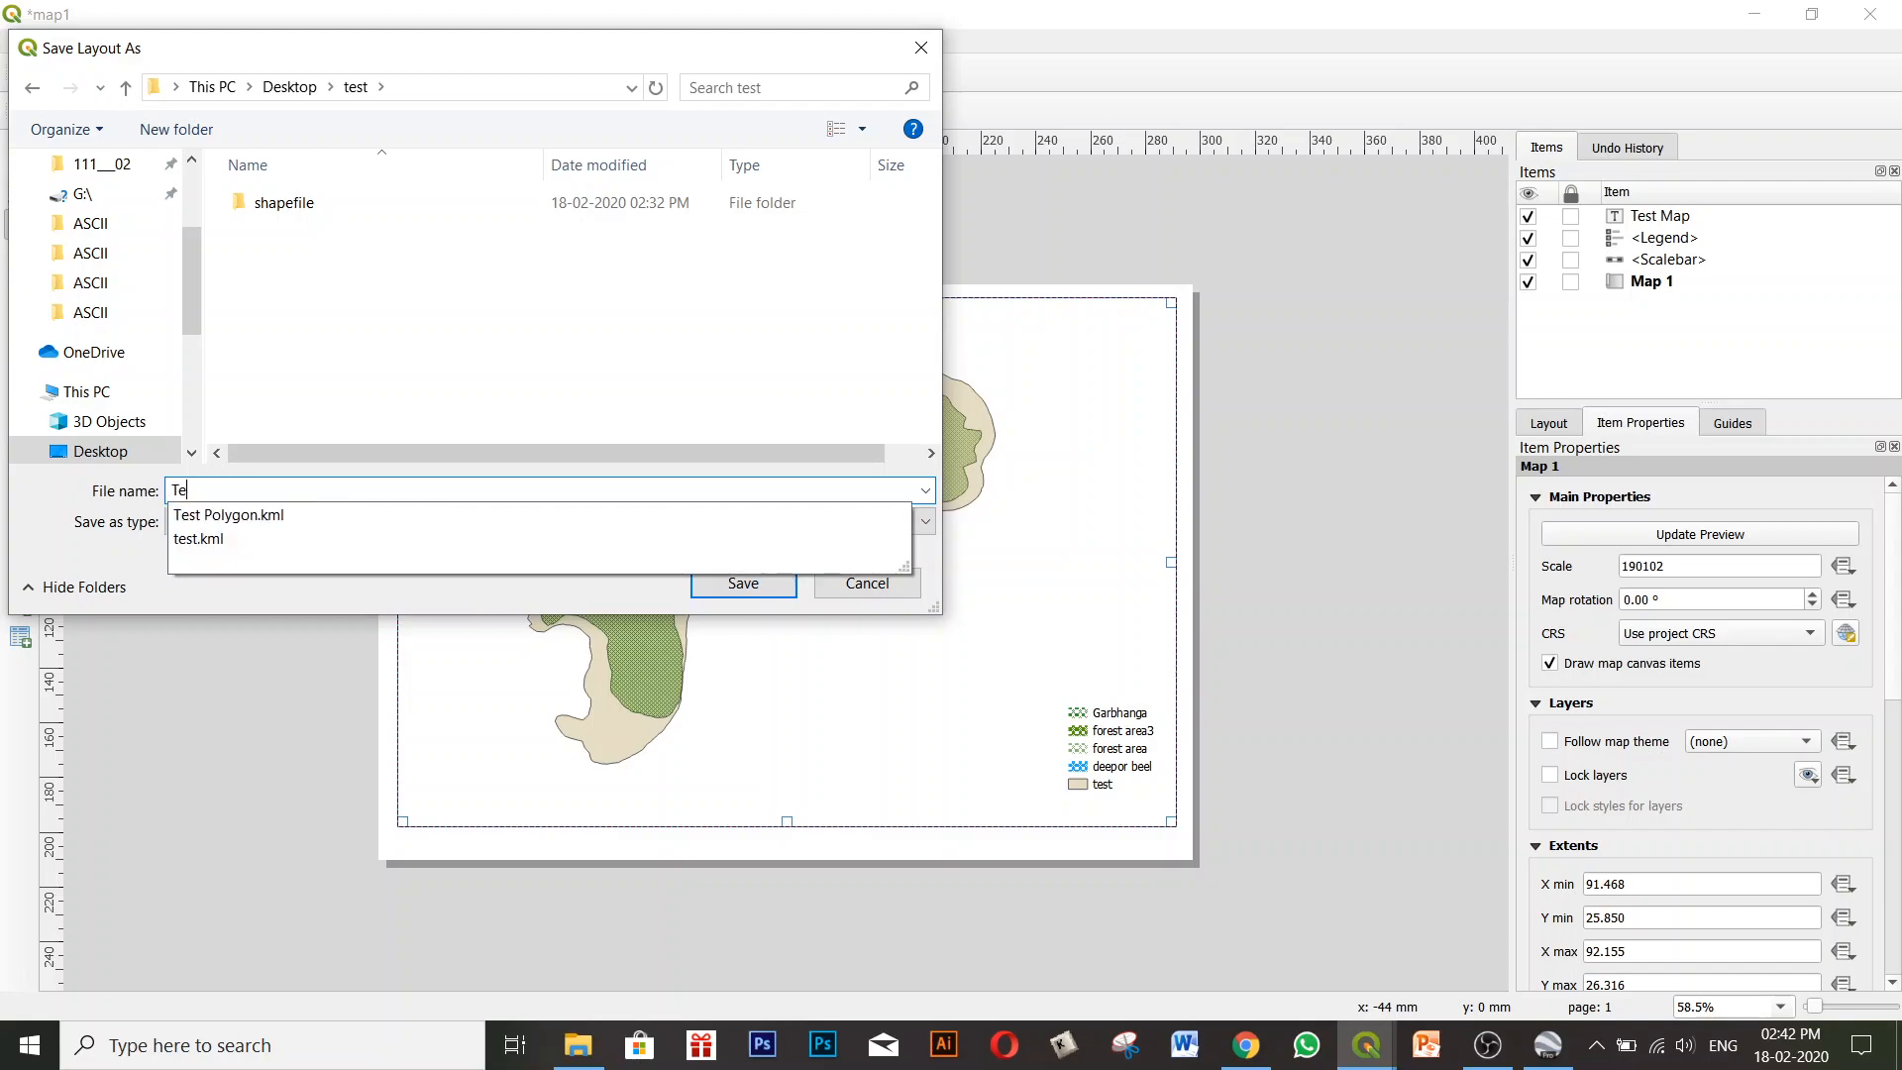
text(st <)
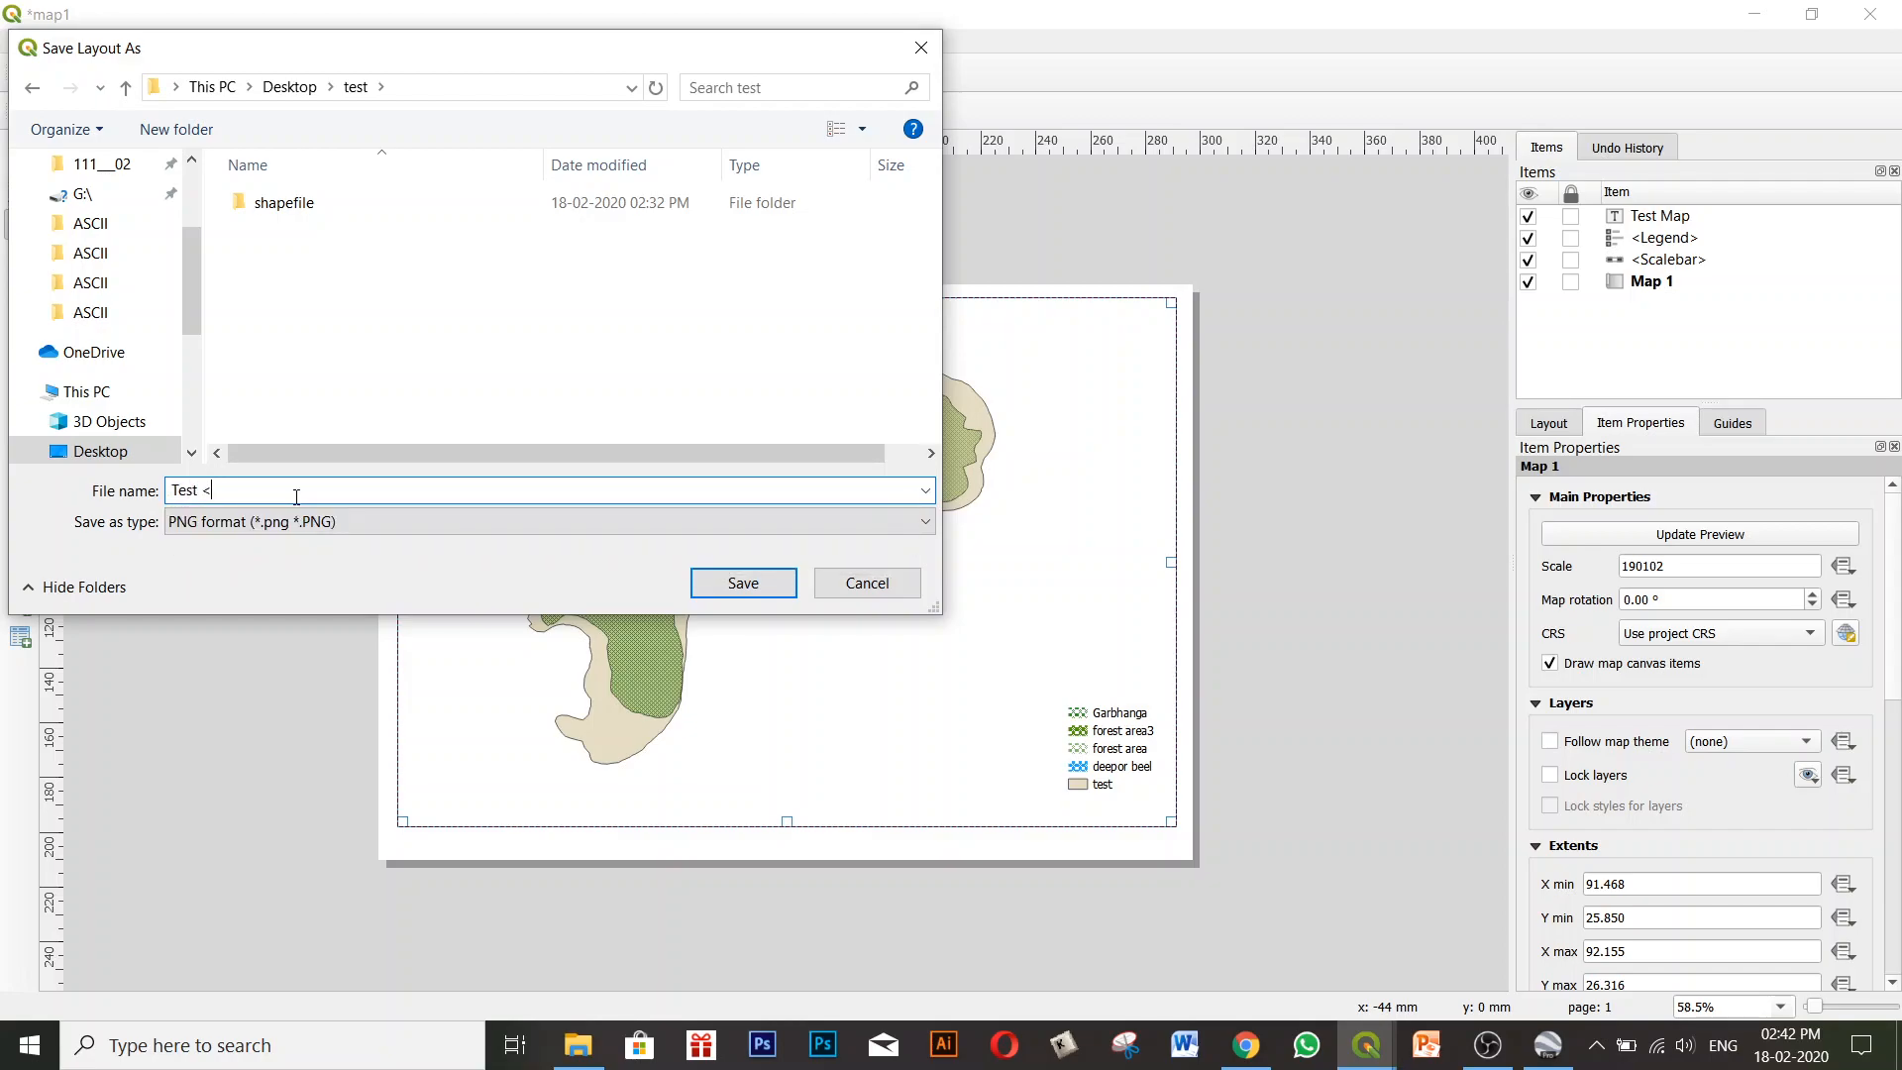
key(Home)
key(BackSpace)
text(Map)
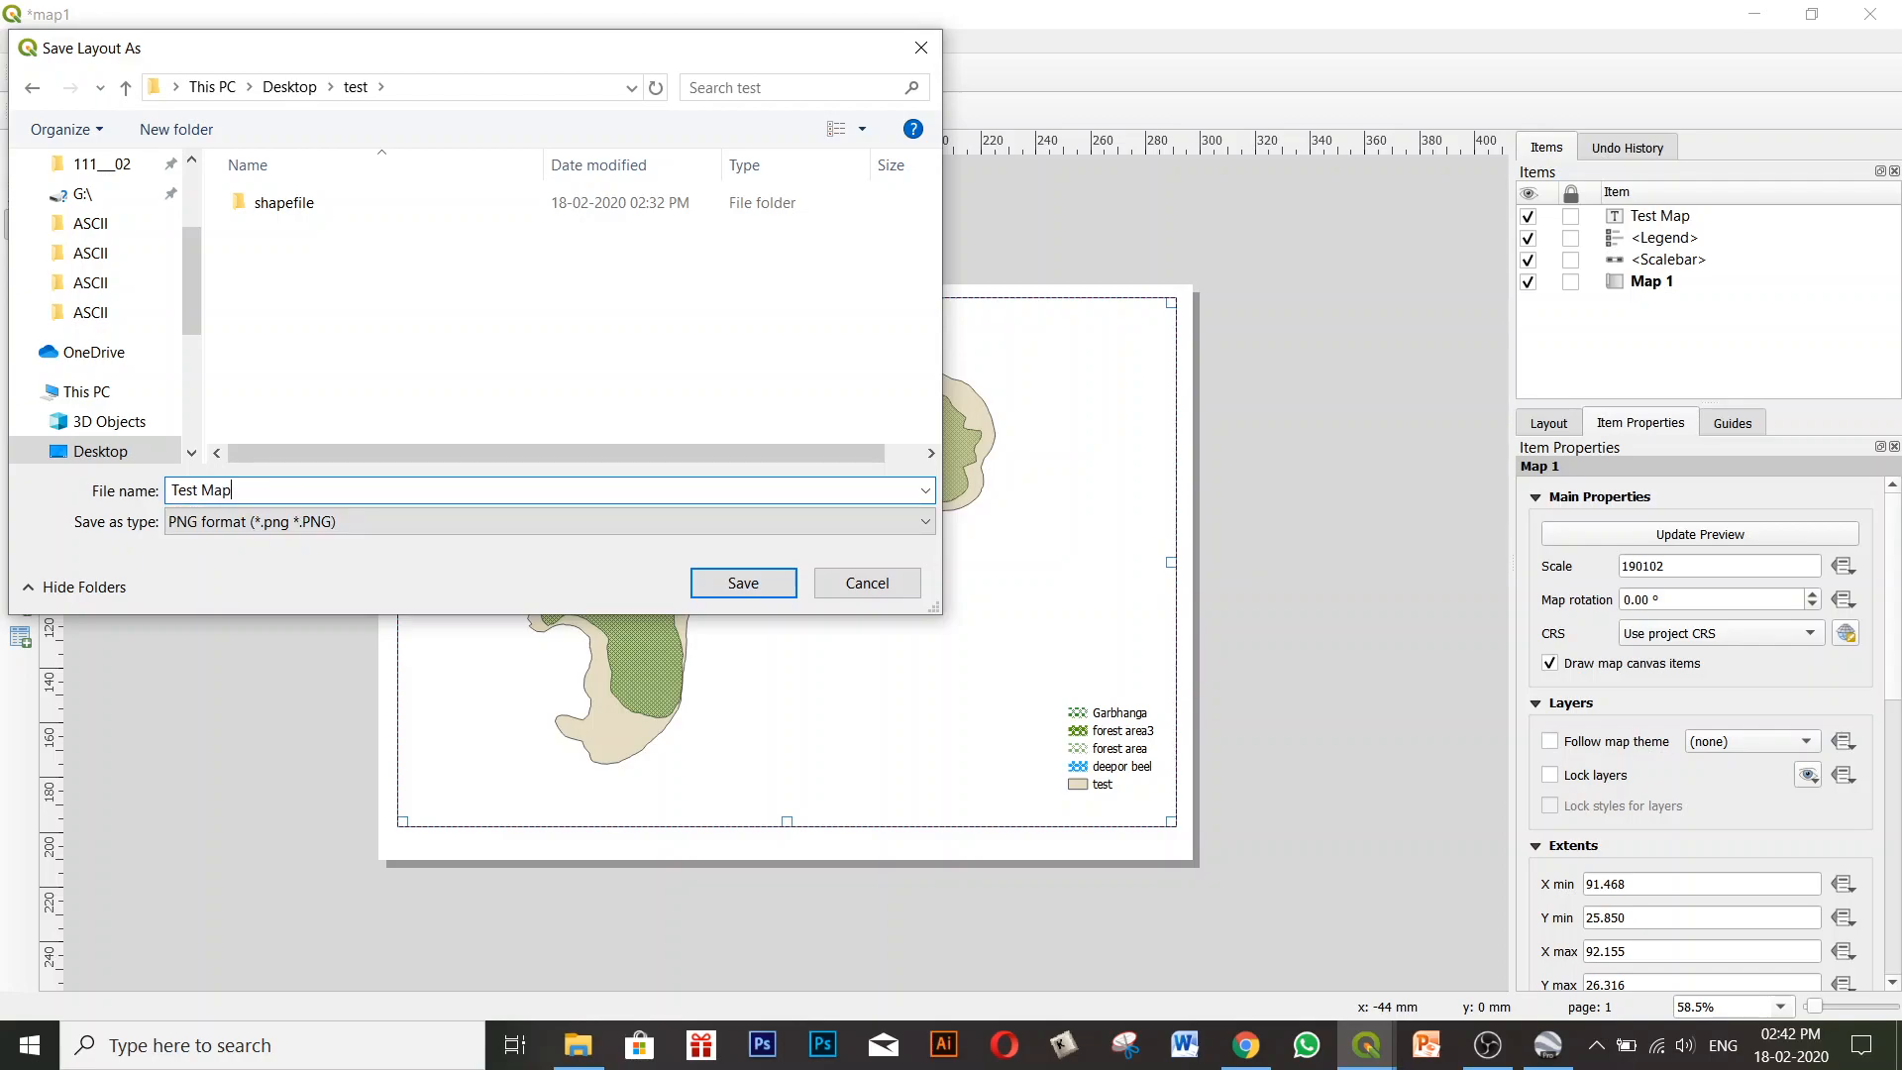
Export the layout in JPEG format at 300 dpi with antialiasing, and dismiss the export notification.
click(355, 522)
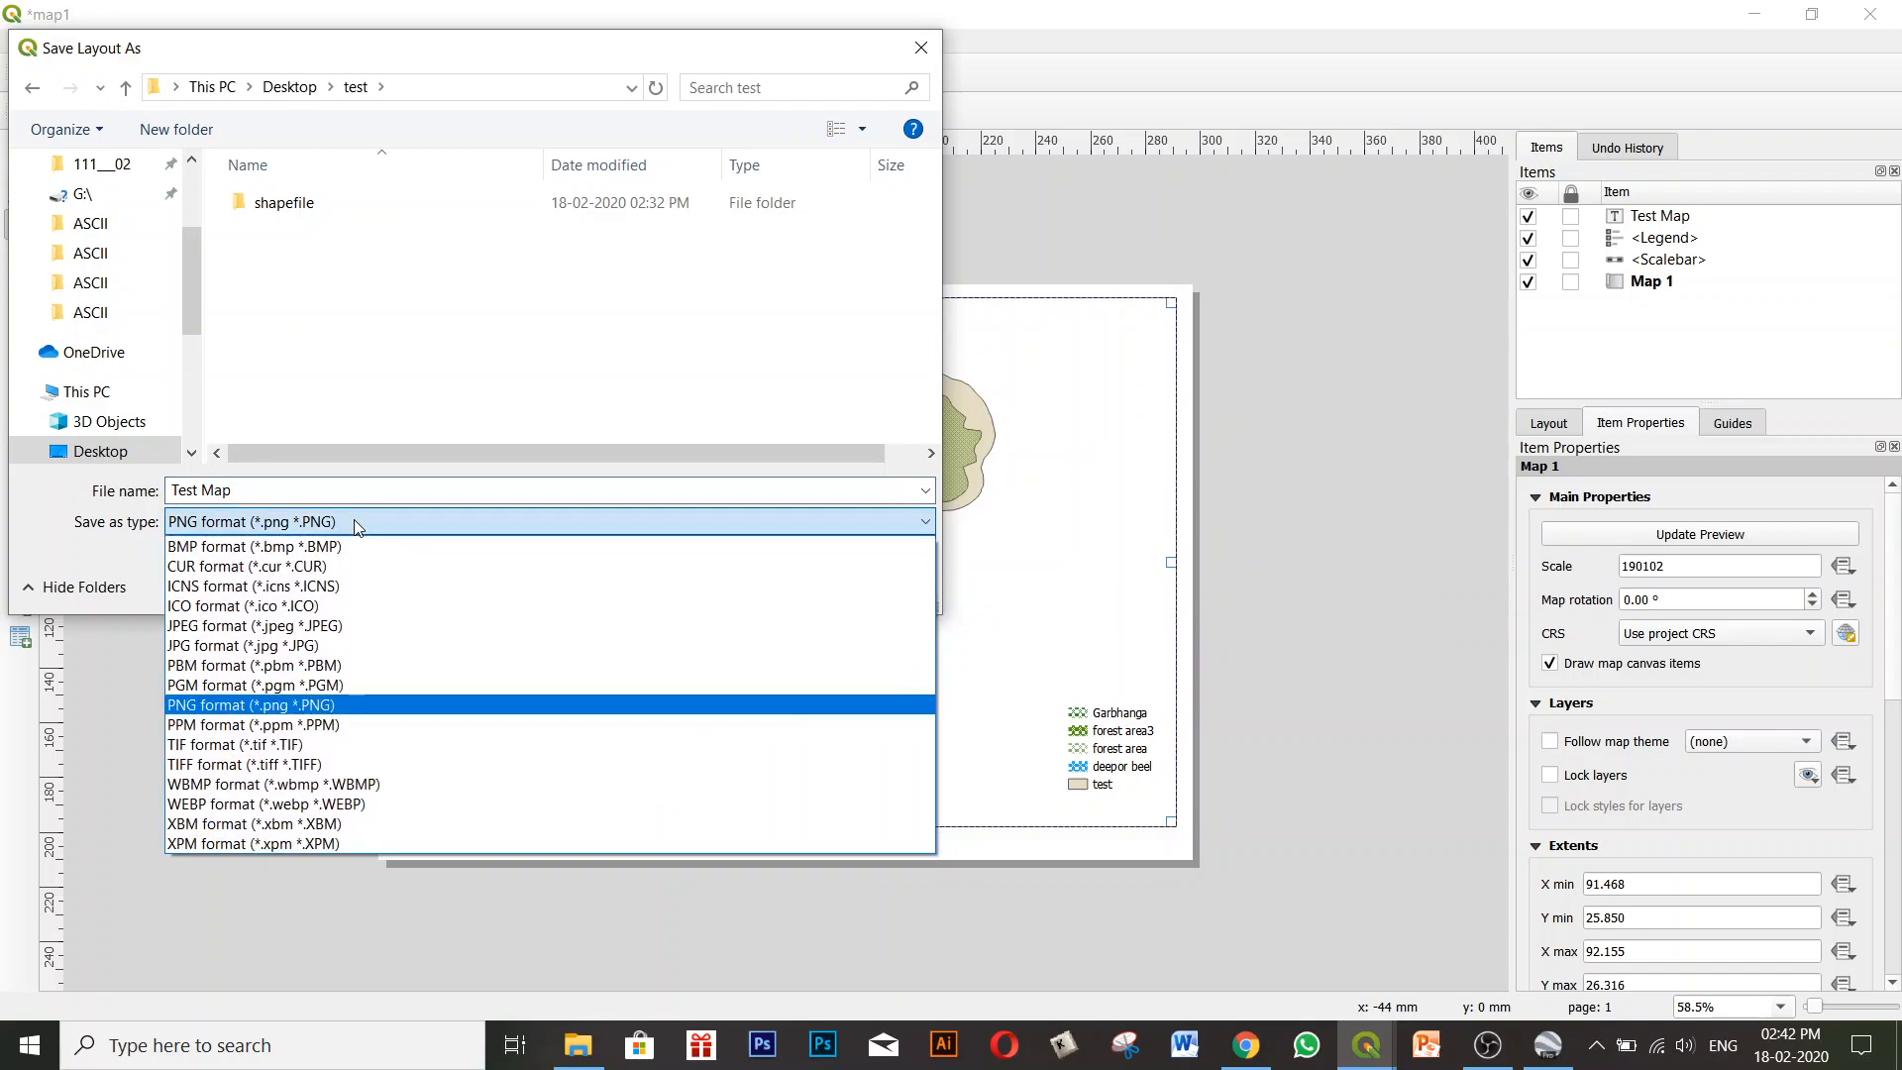
click(341, 625)
click(715, 584)
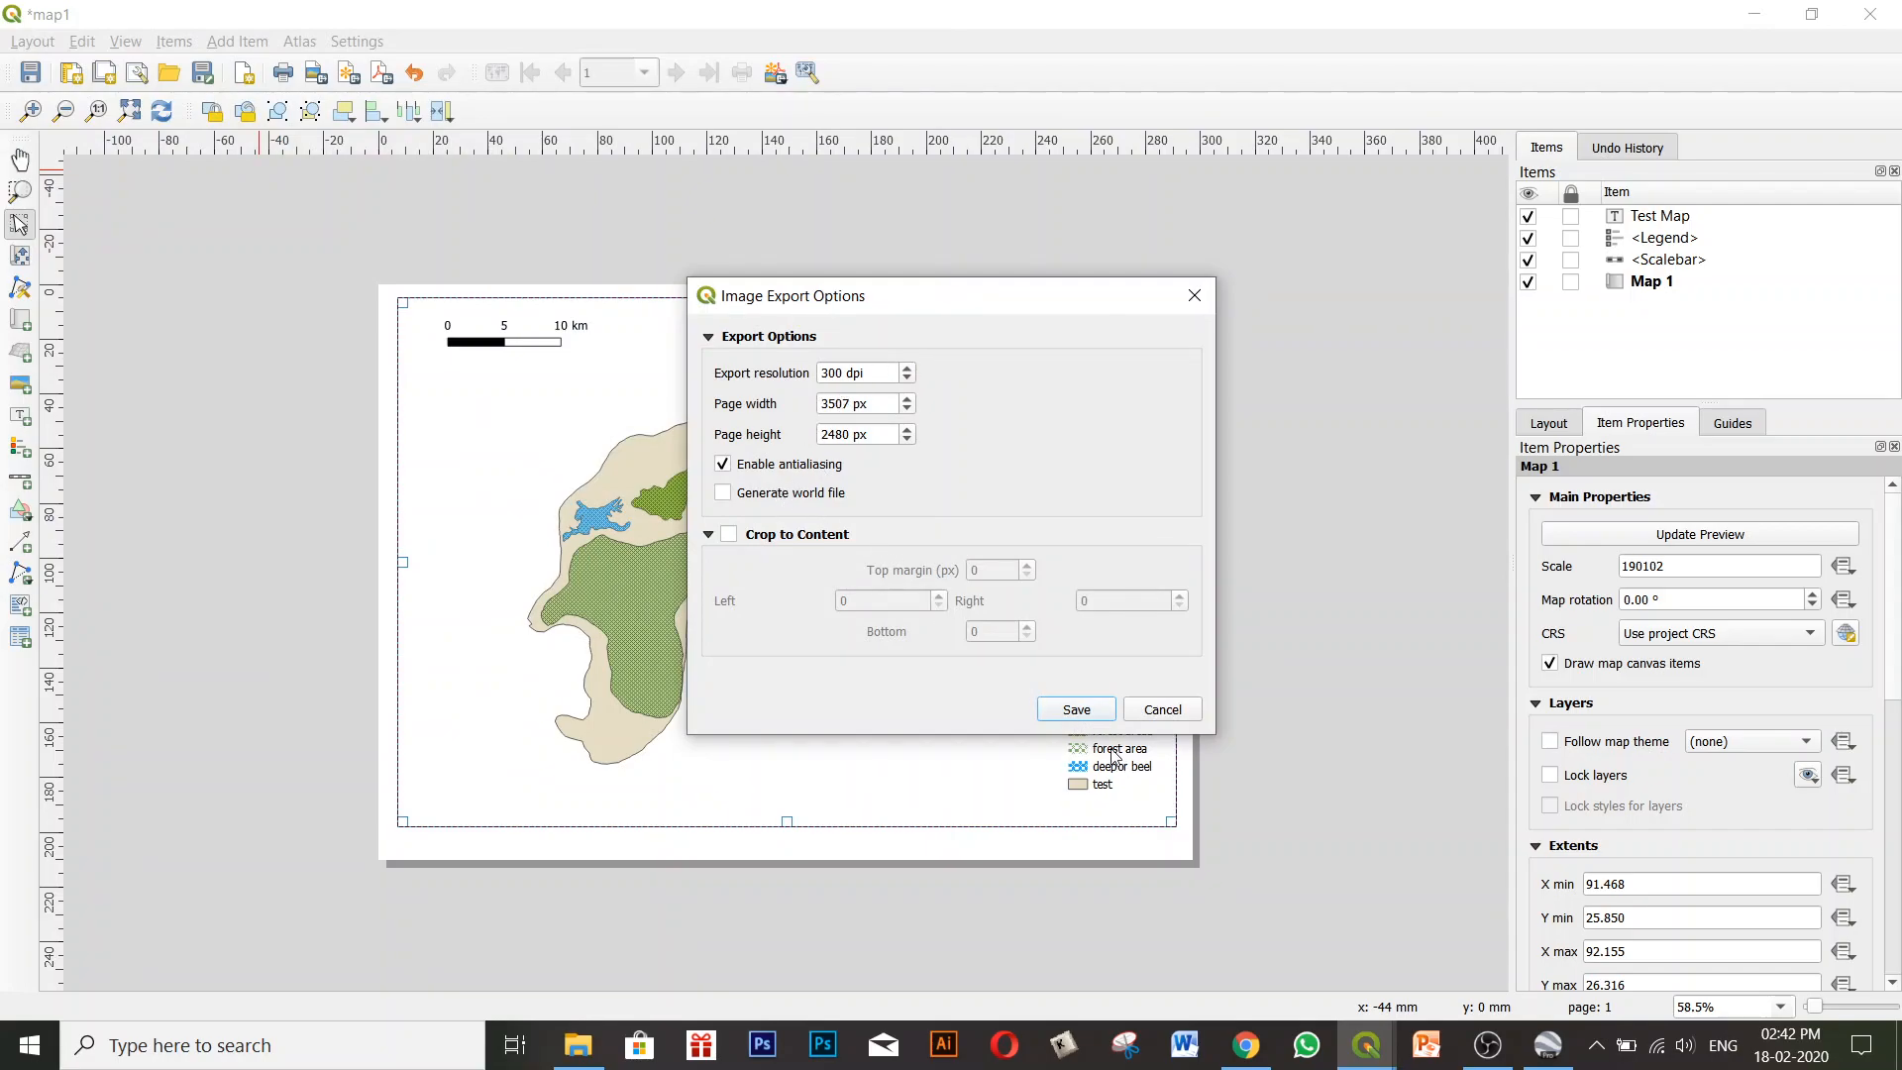
click(1083, 714)
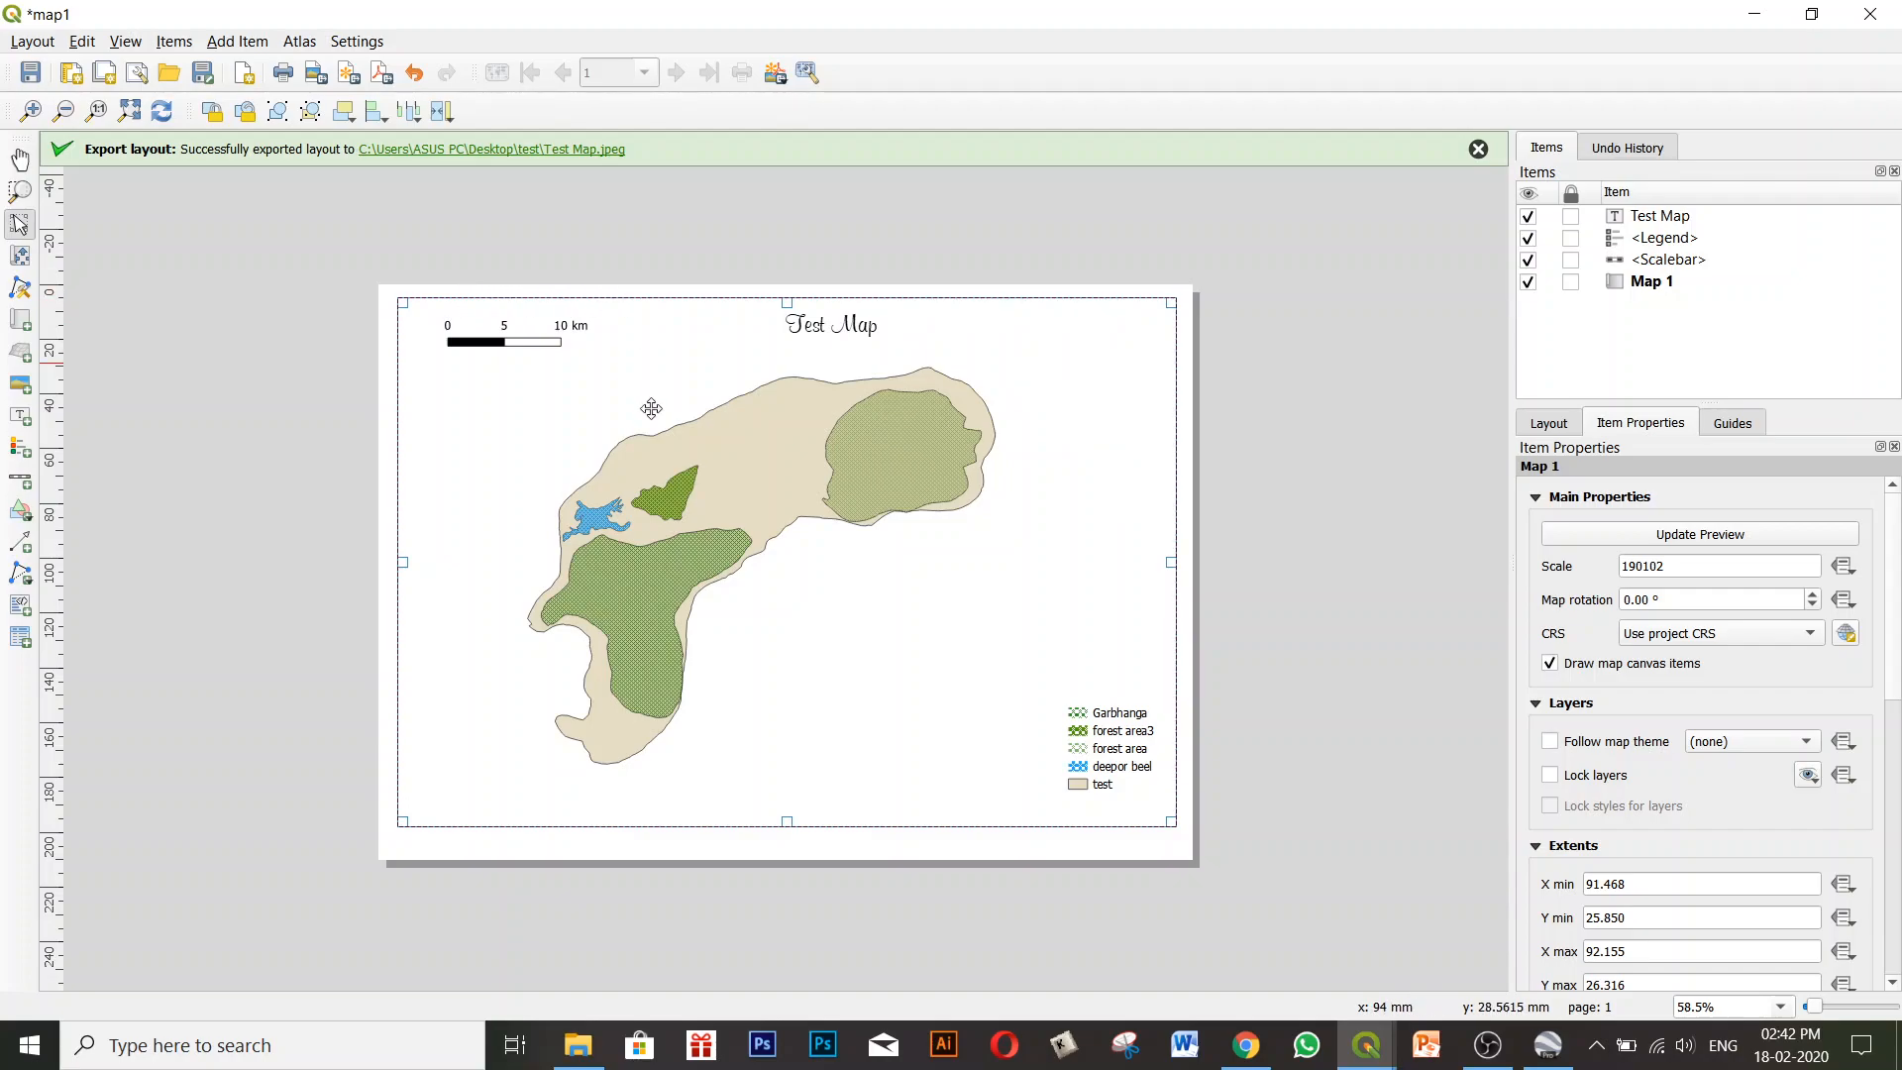
click(1478, 149)
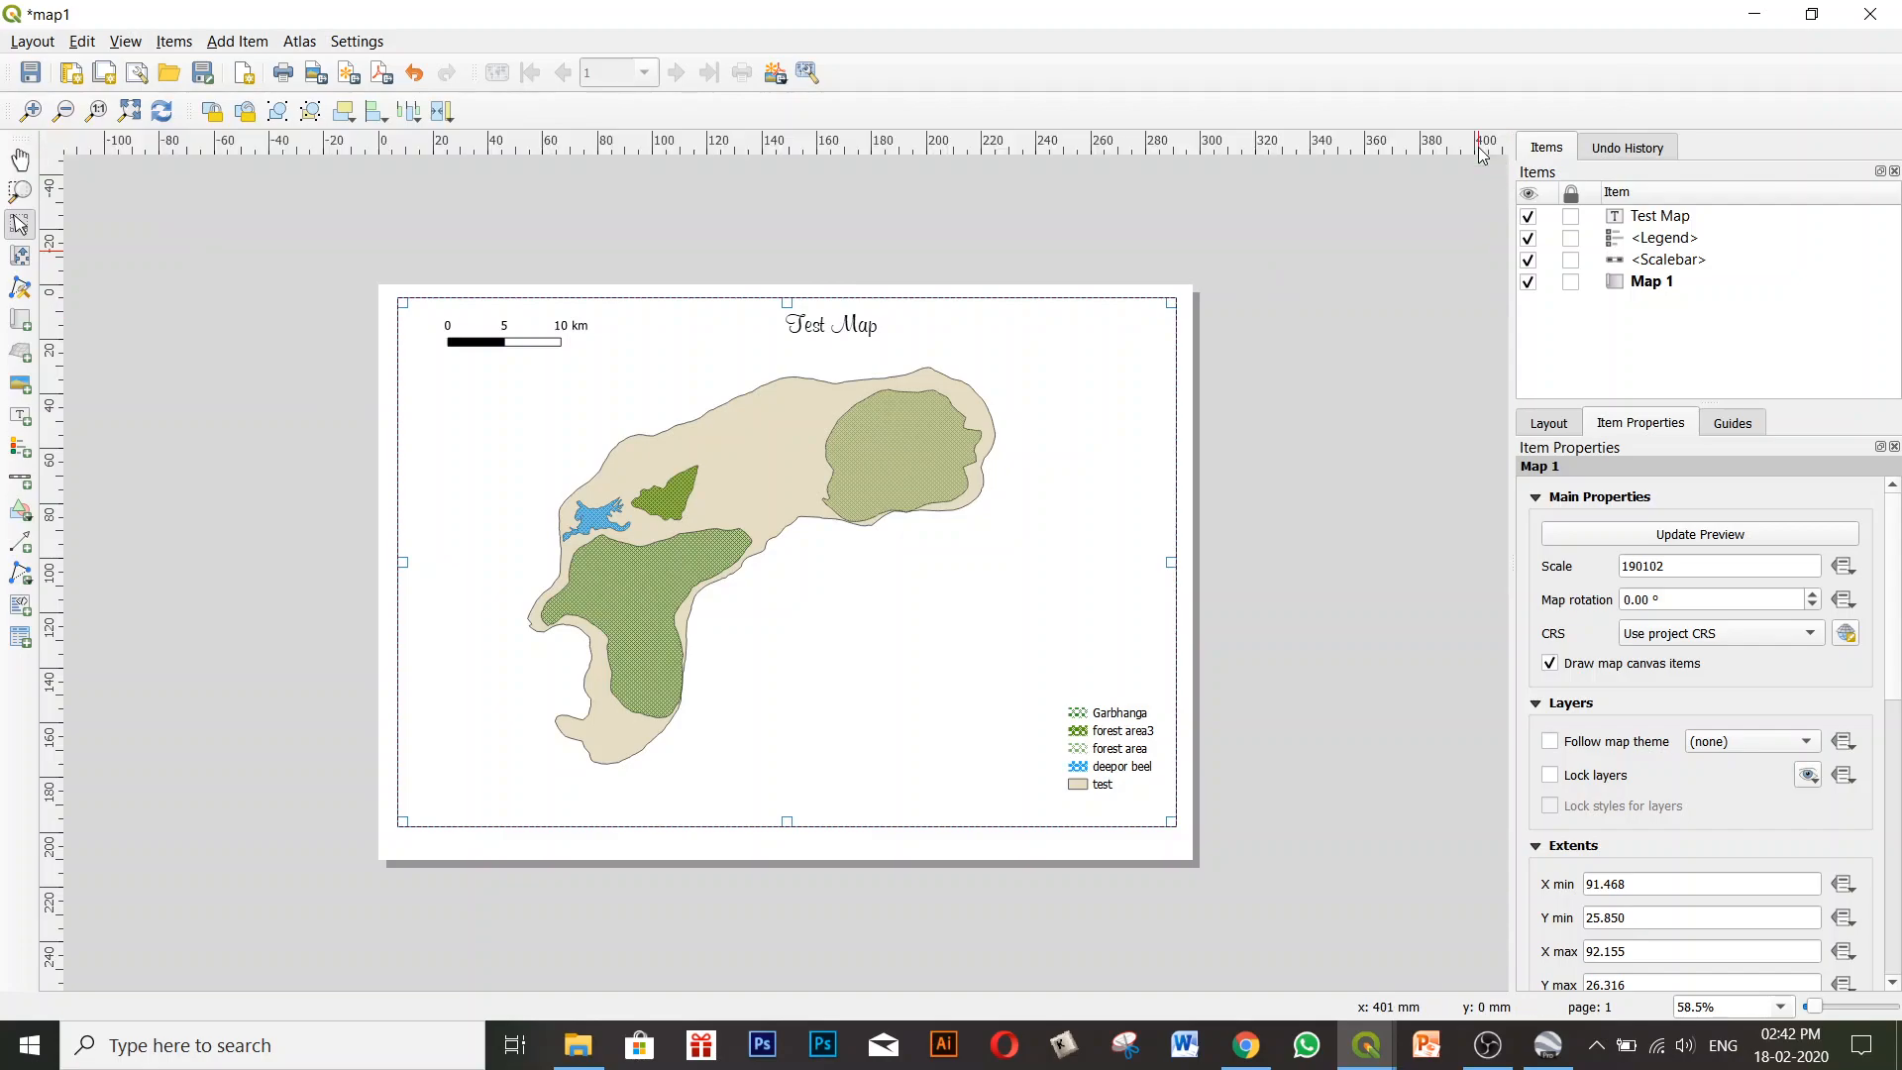
Close the Layout Manager and minimize the layout, QGIS and shapefile folder windows to reach the desktop.
click(1750, 25)
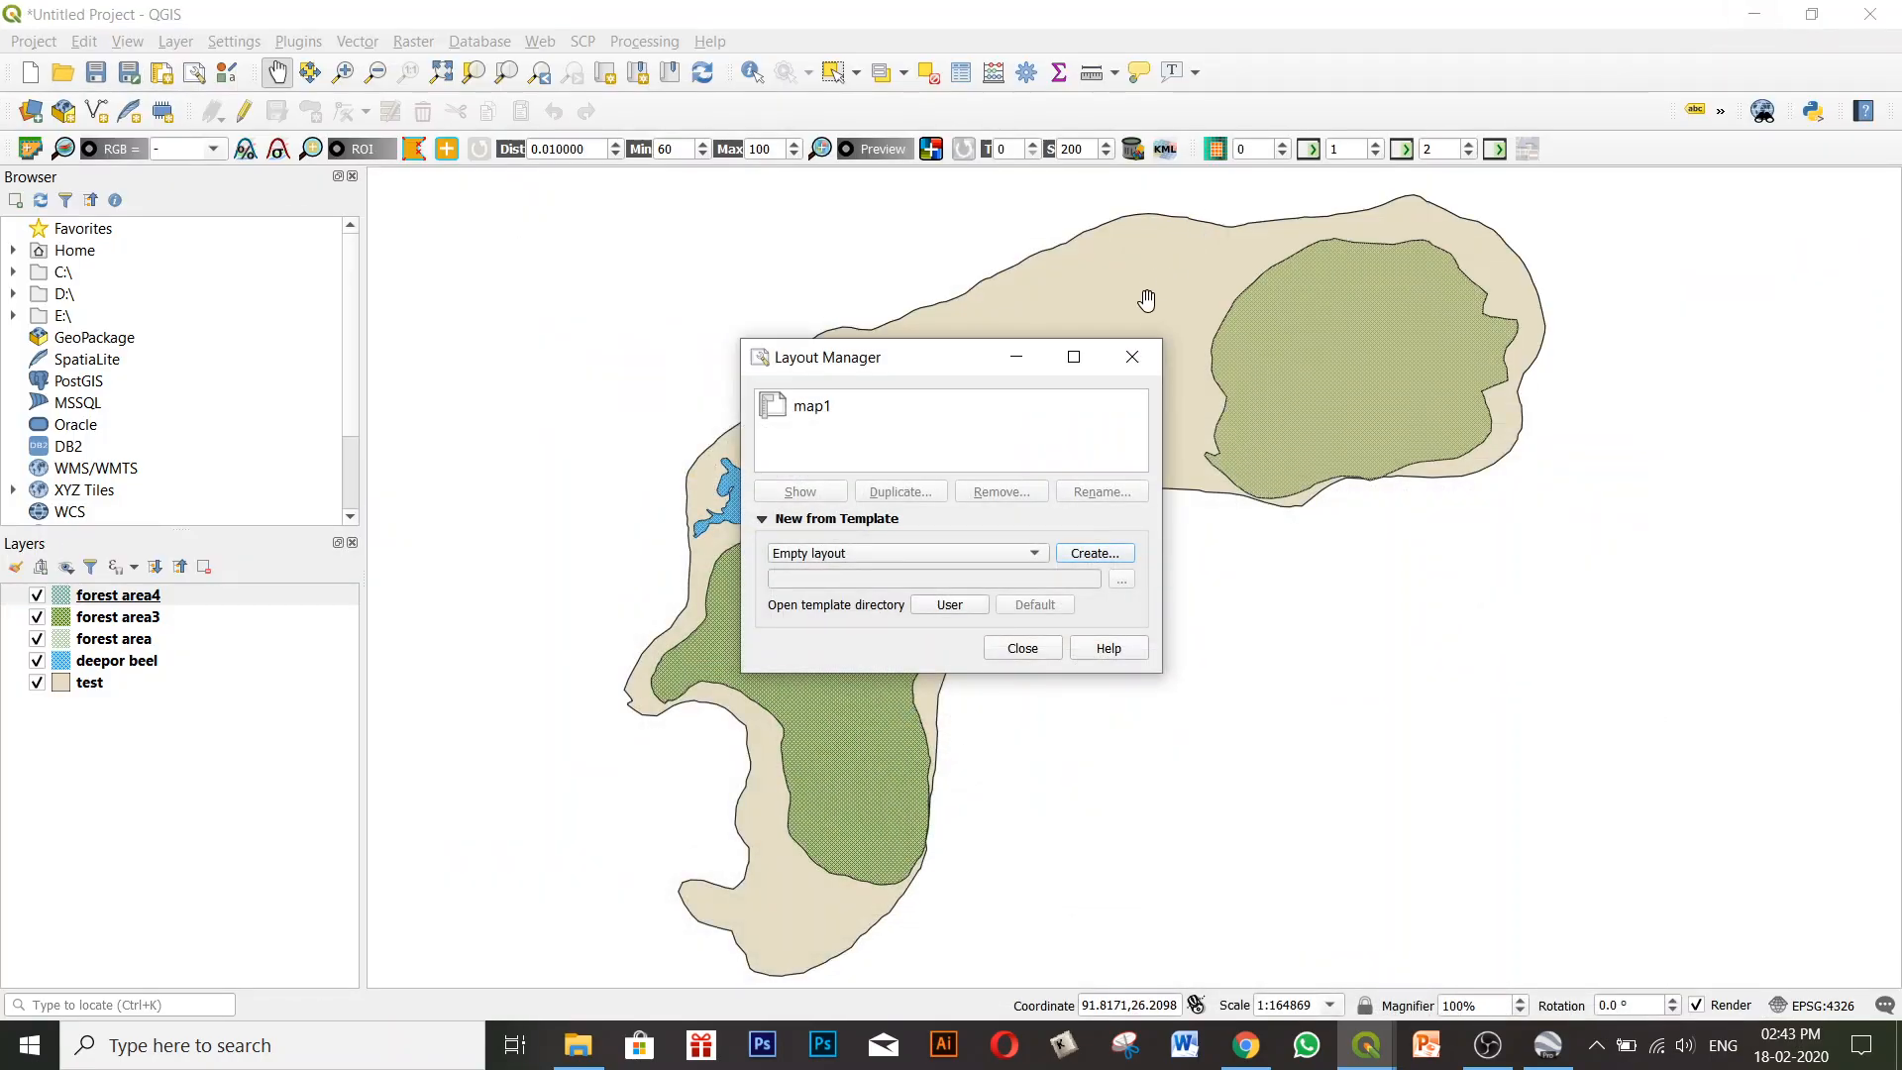
click(1133, 356)
click(1751, 14)
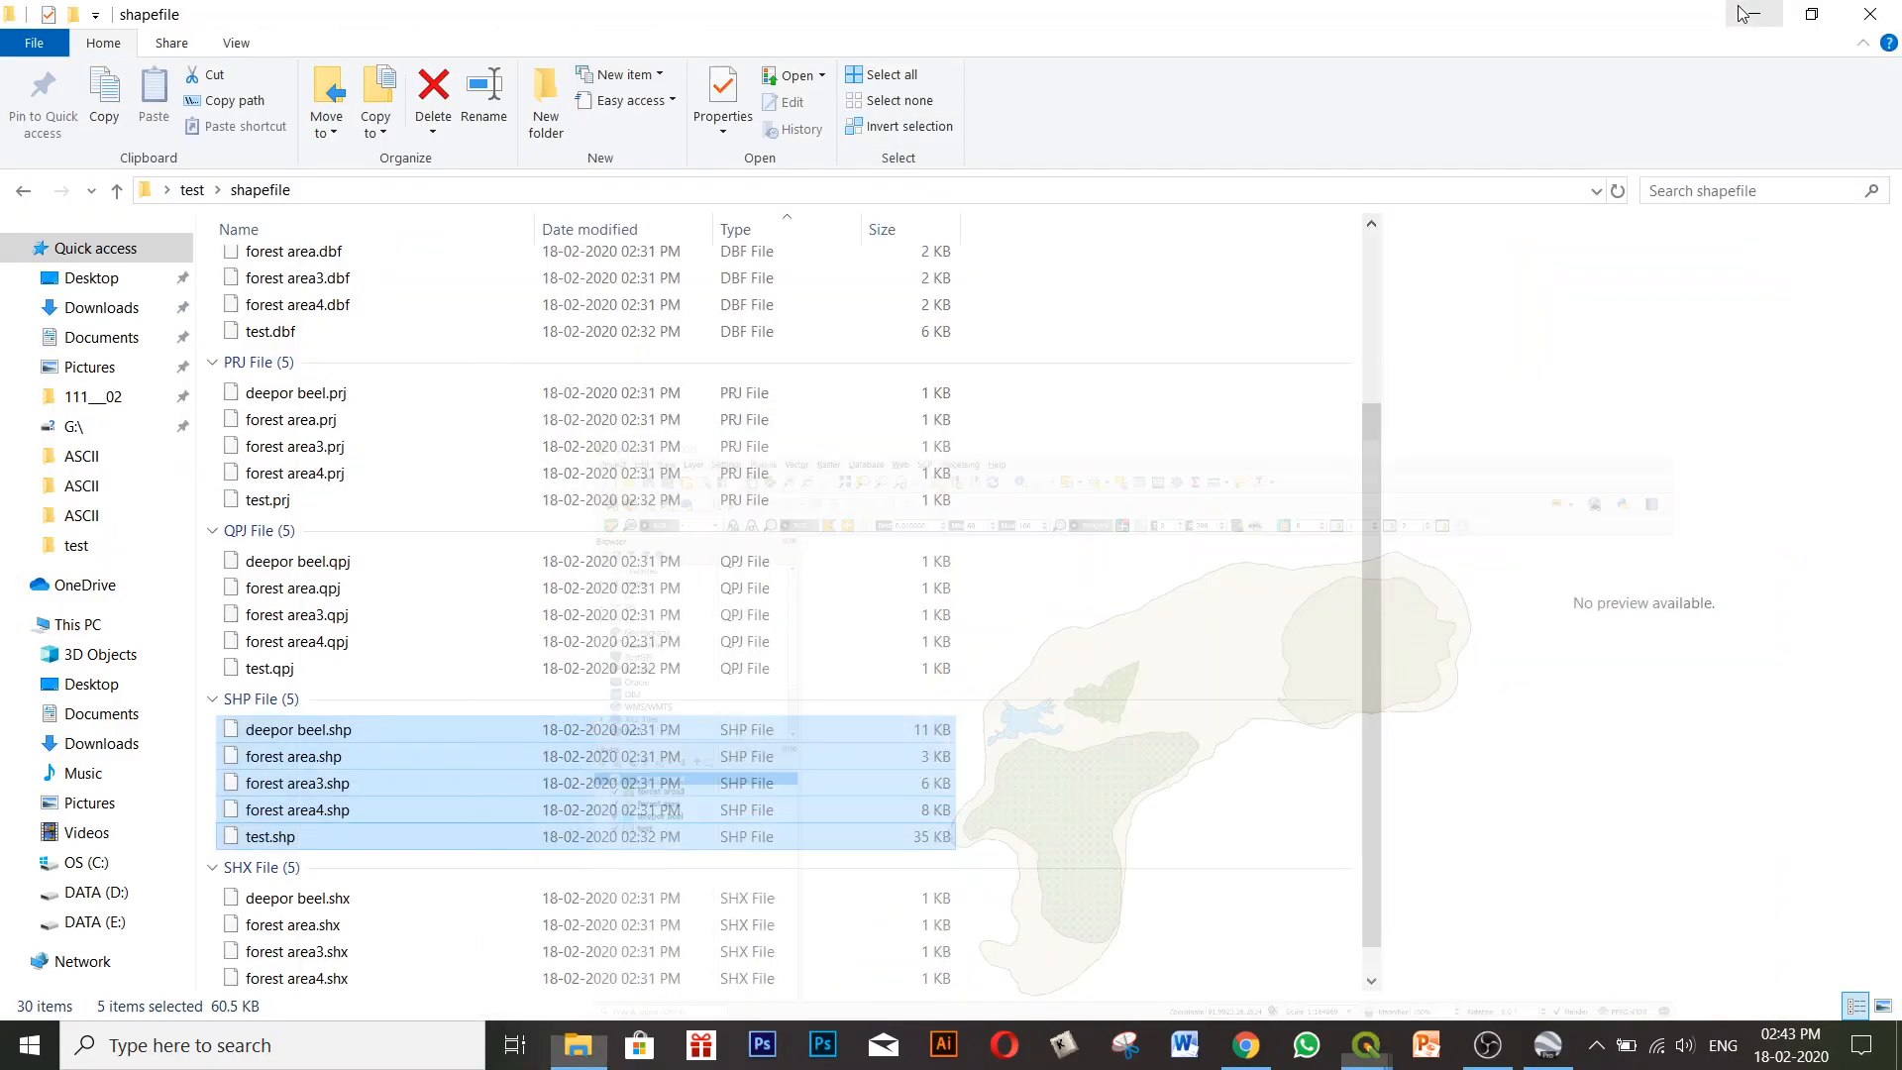
click(1743, 14)
Open the exported Test Map JPEG from the desktop's test folder in Photos.
double_click(536, 864)
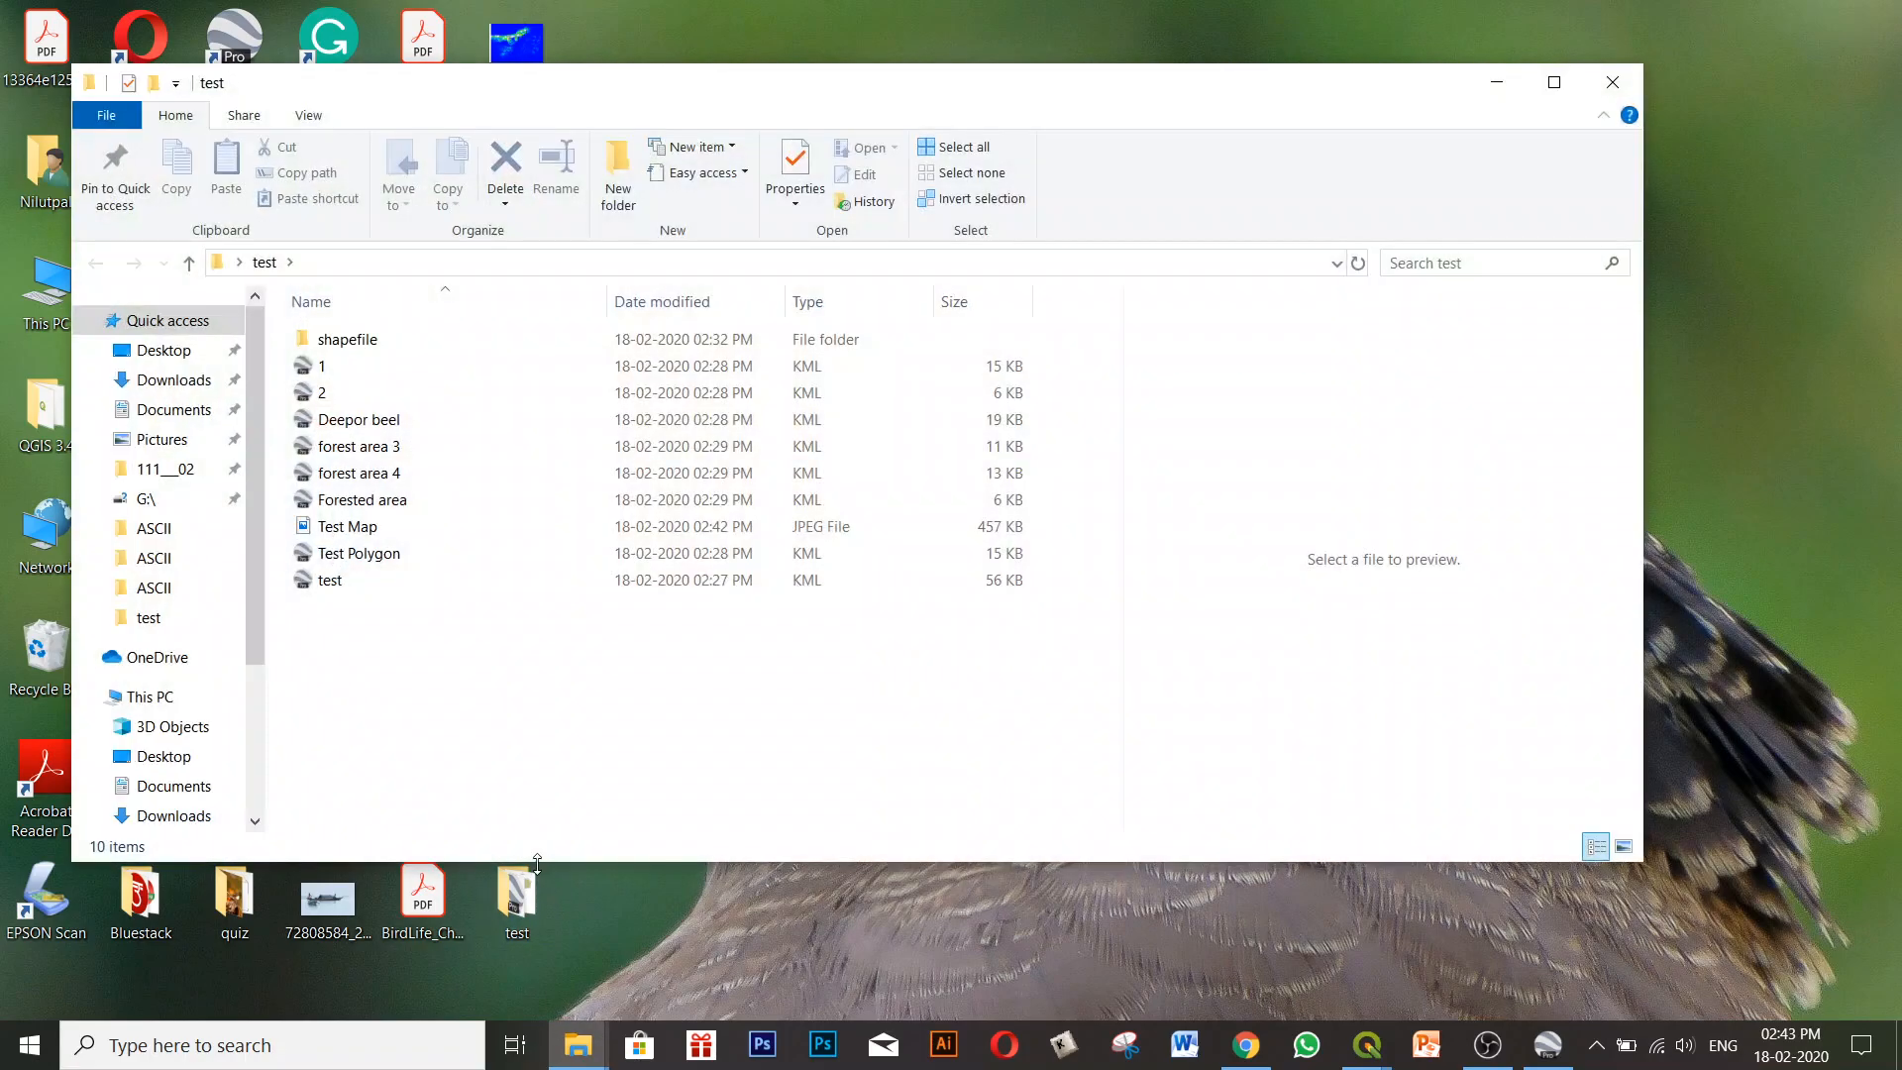
click(681, 535)
double_click(682, 535)
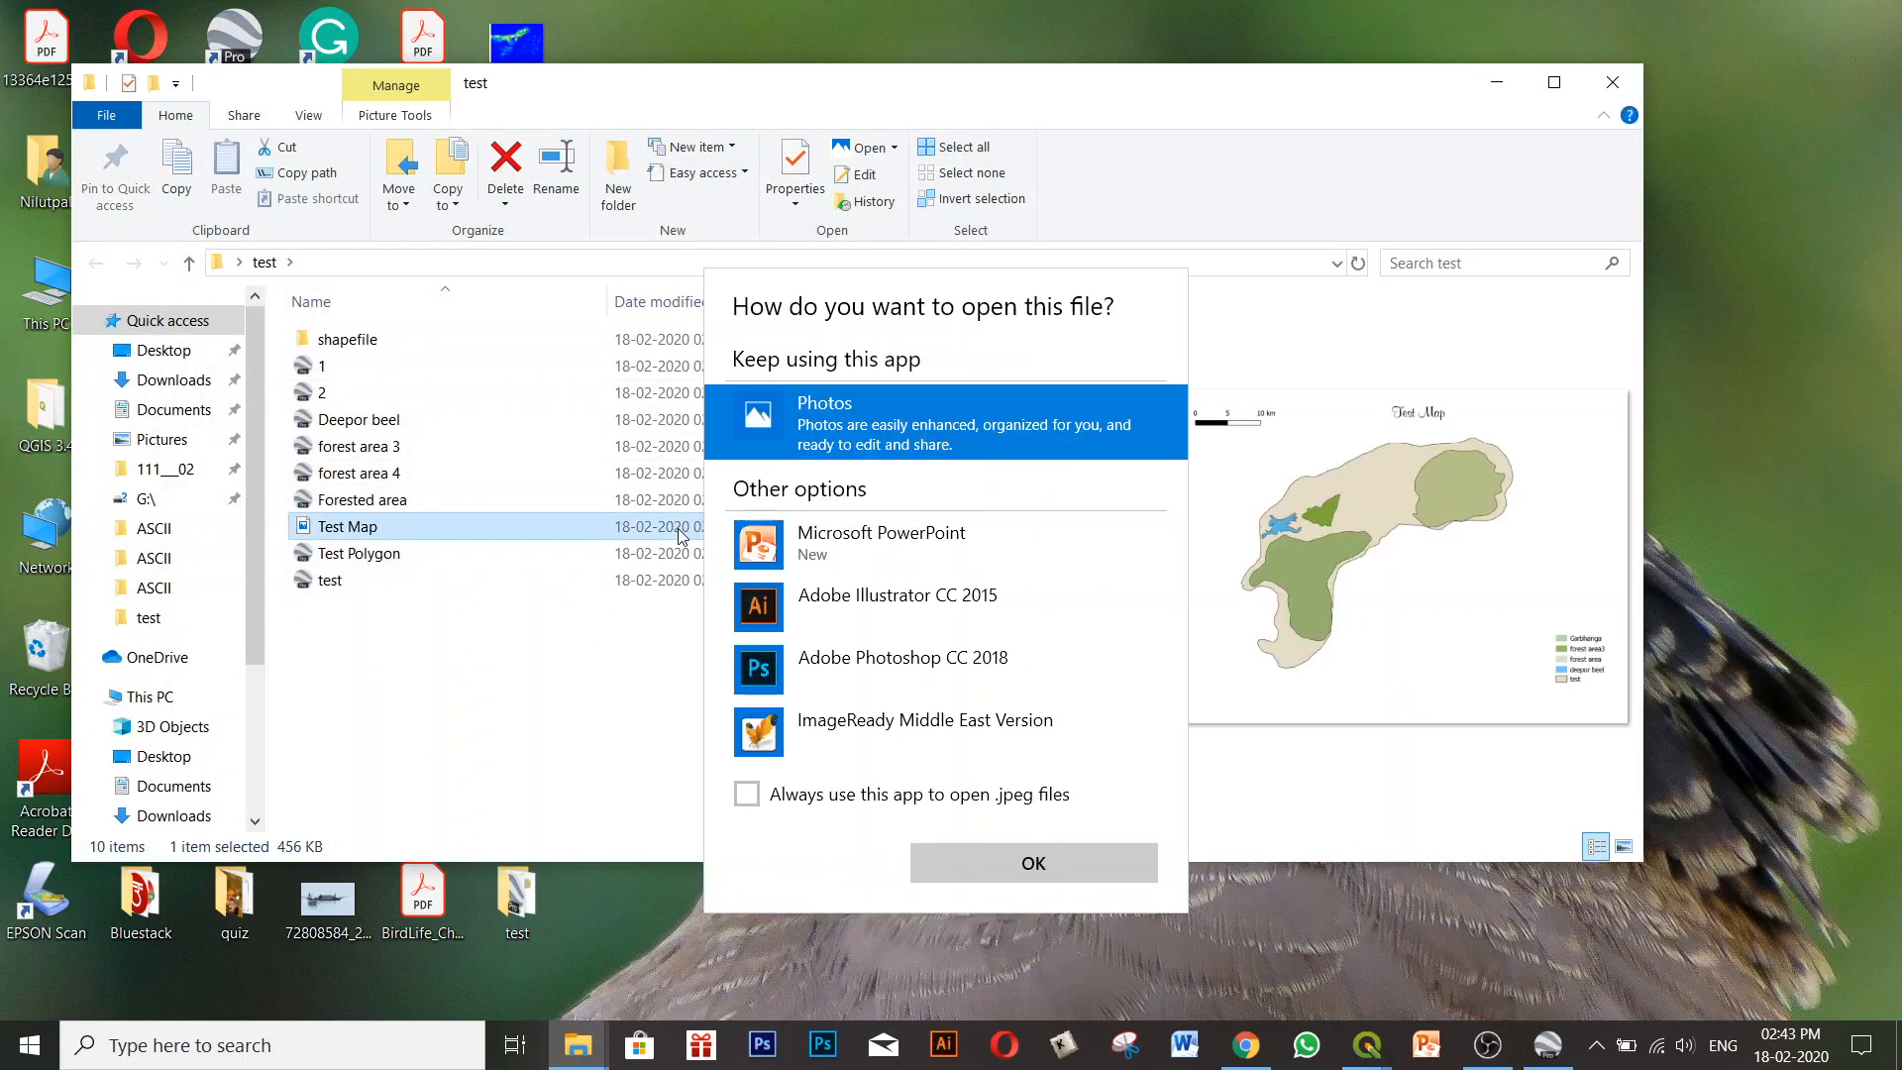
click(1061, 852)
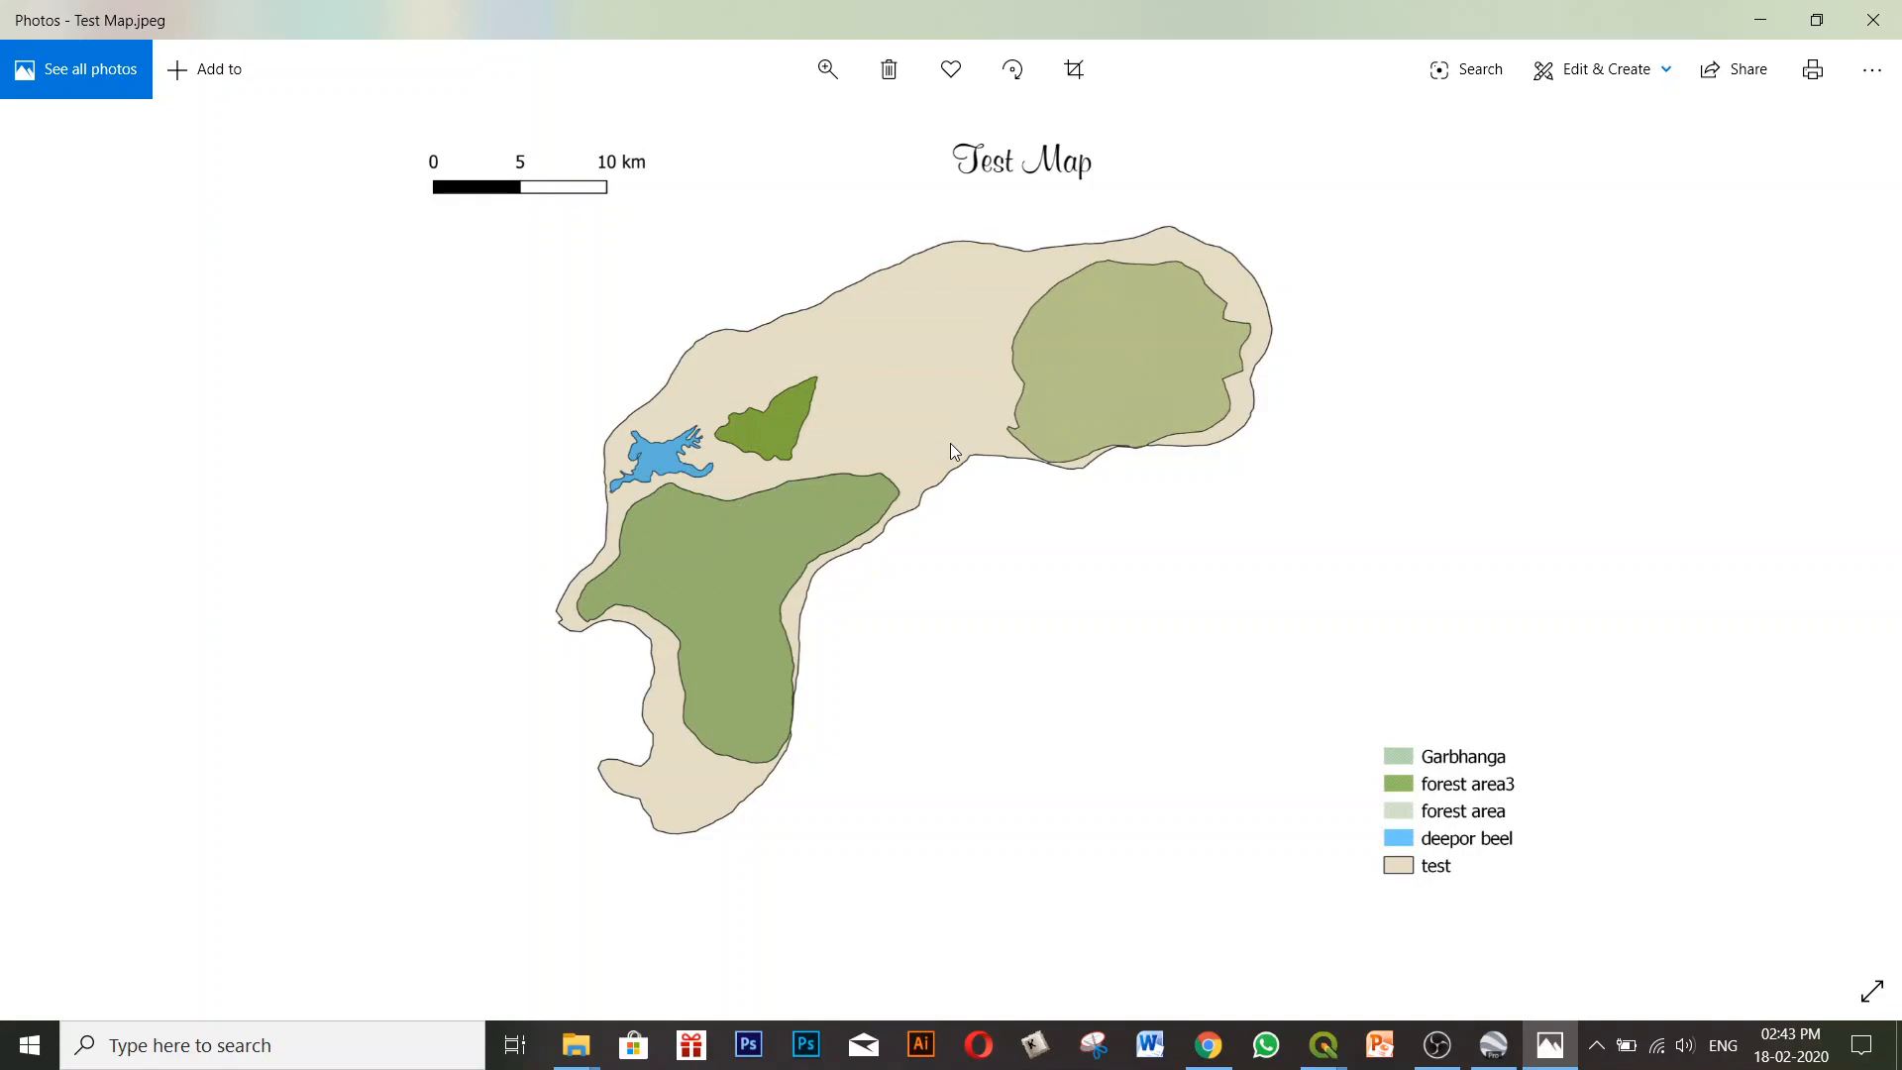
Examine the exported map image up close, and close Photos and the test folder window.
scroll(954, 451, up, 3)
scroll(954, 451, down, 3)
click(1879, 16)
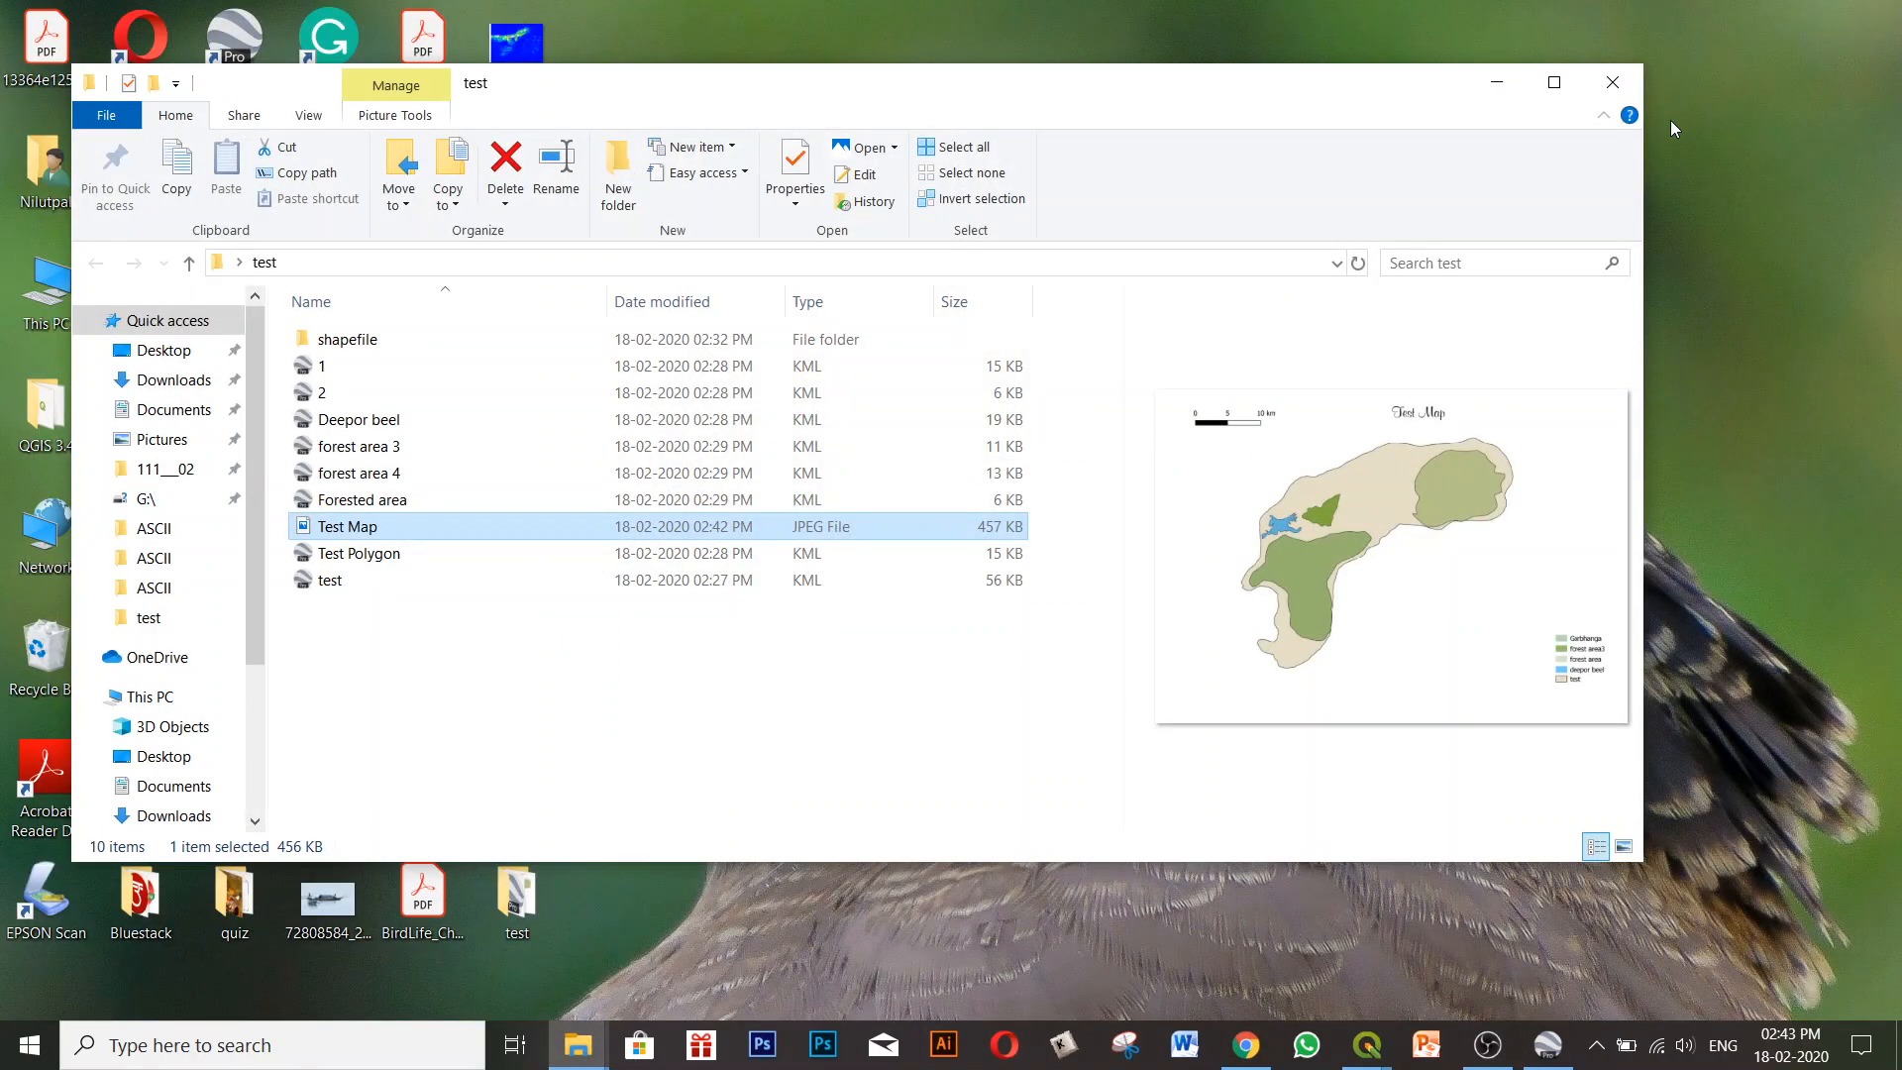
click(1612, 86)
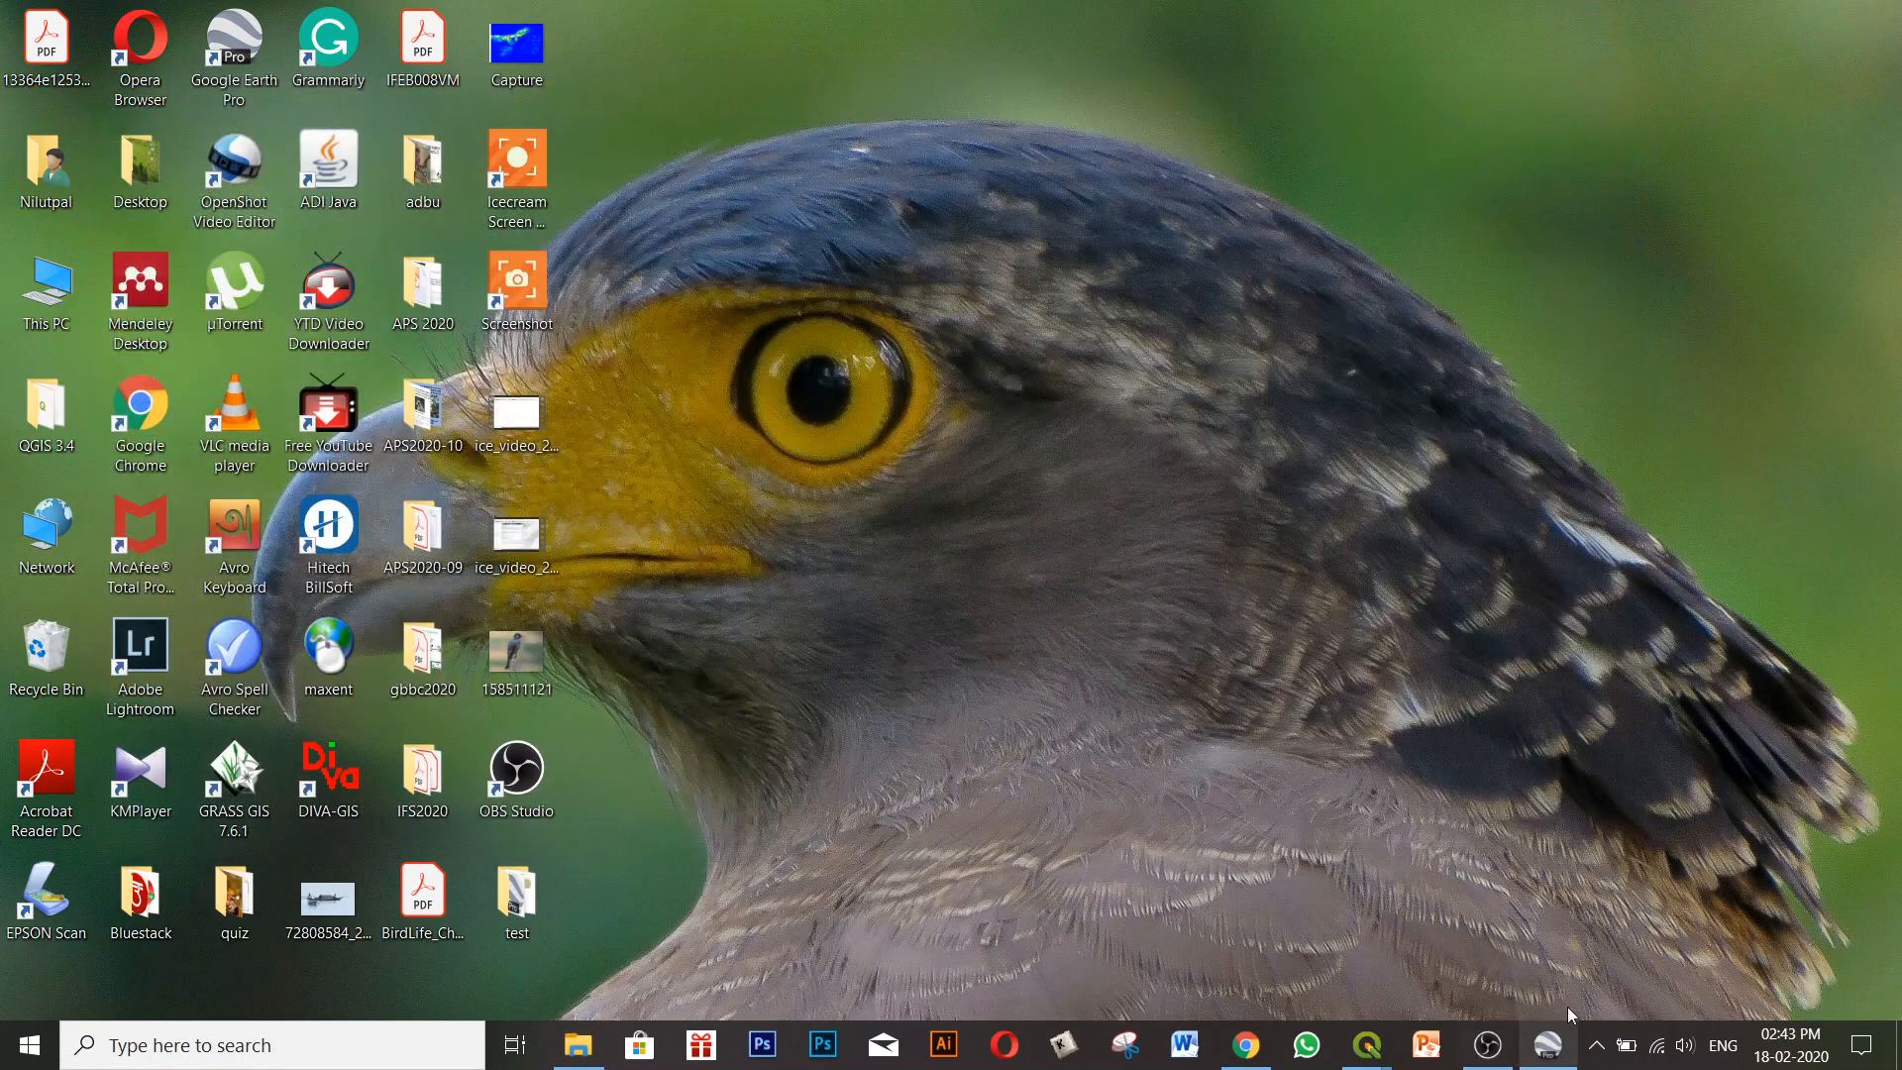
click(1496, 1060)
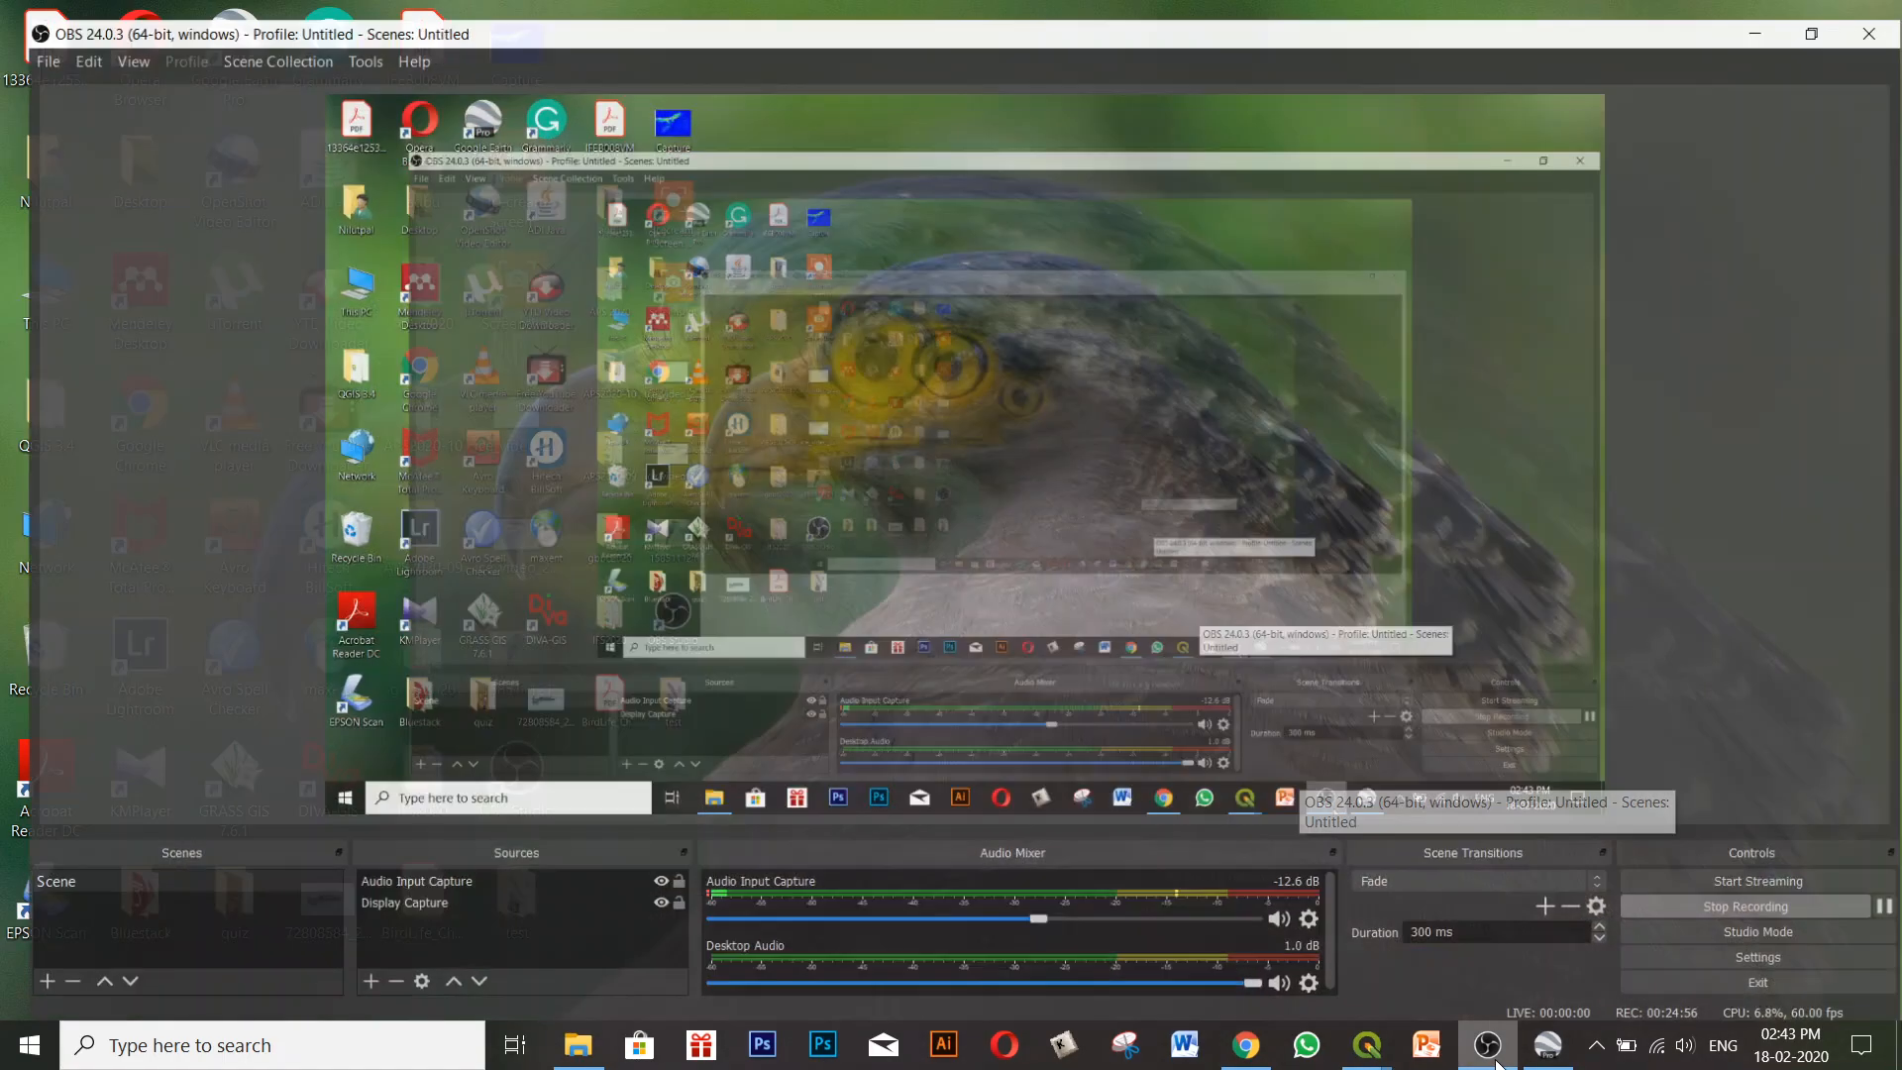